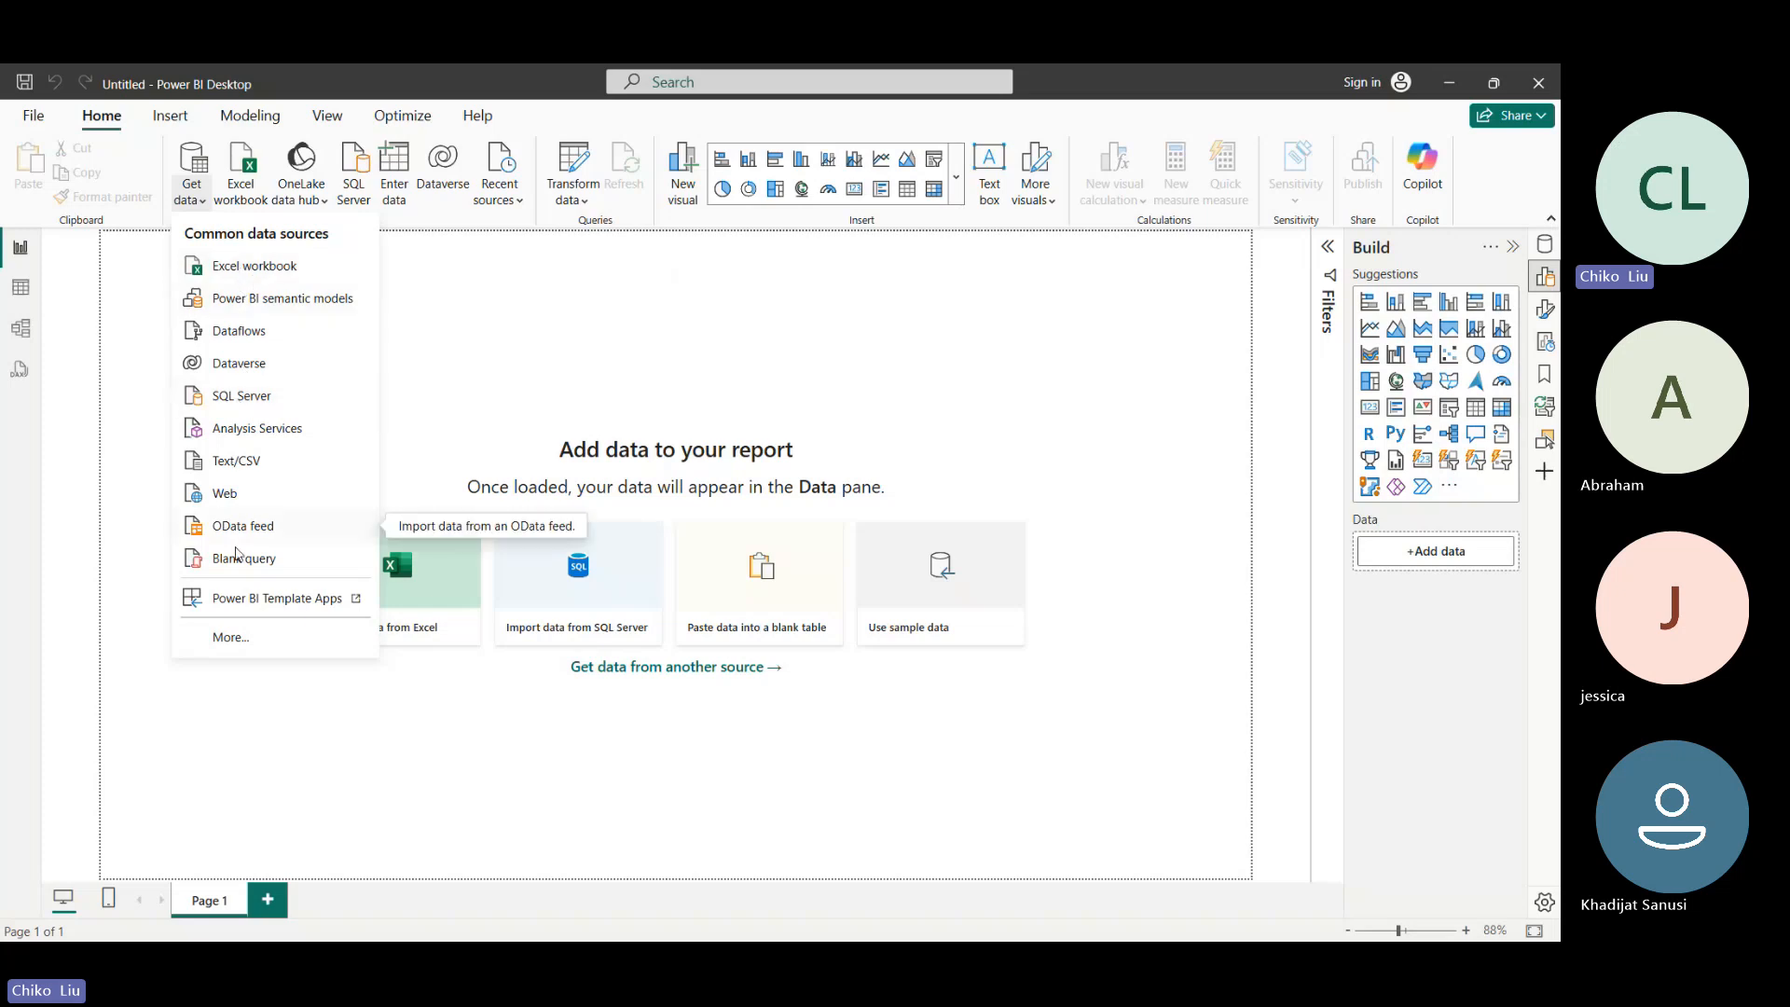
- Start a new data import using the Text/CSV connector from the full list of data sources
click(230, 637)
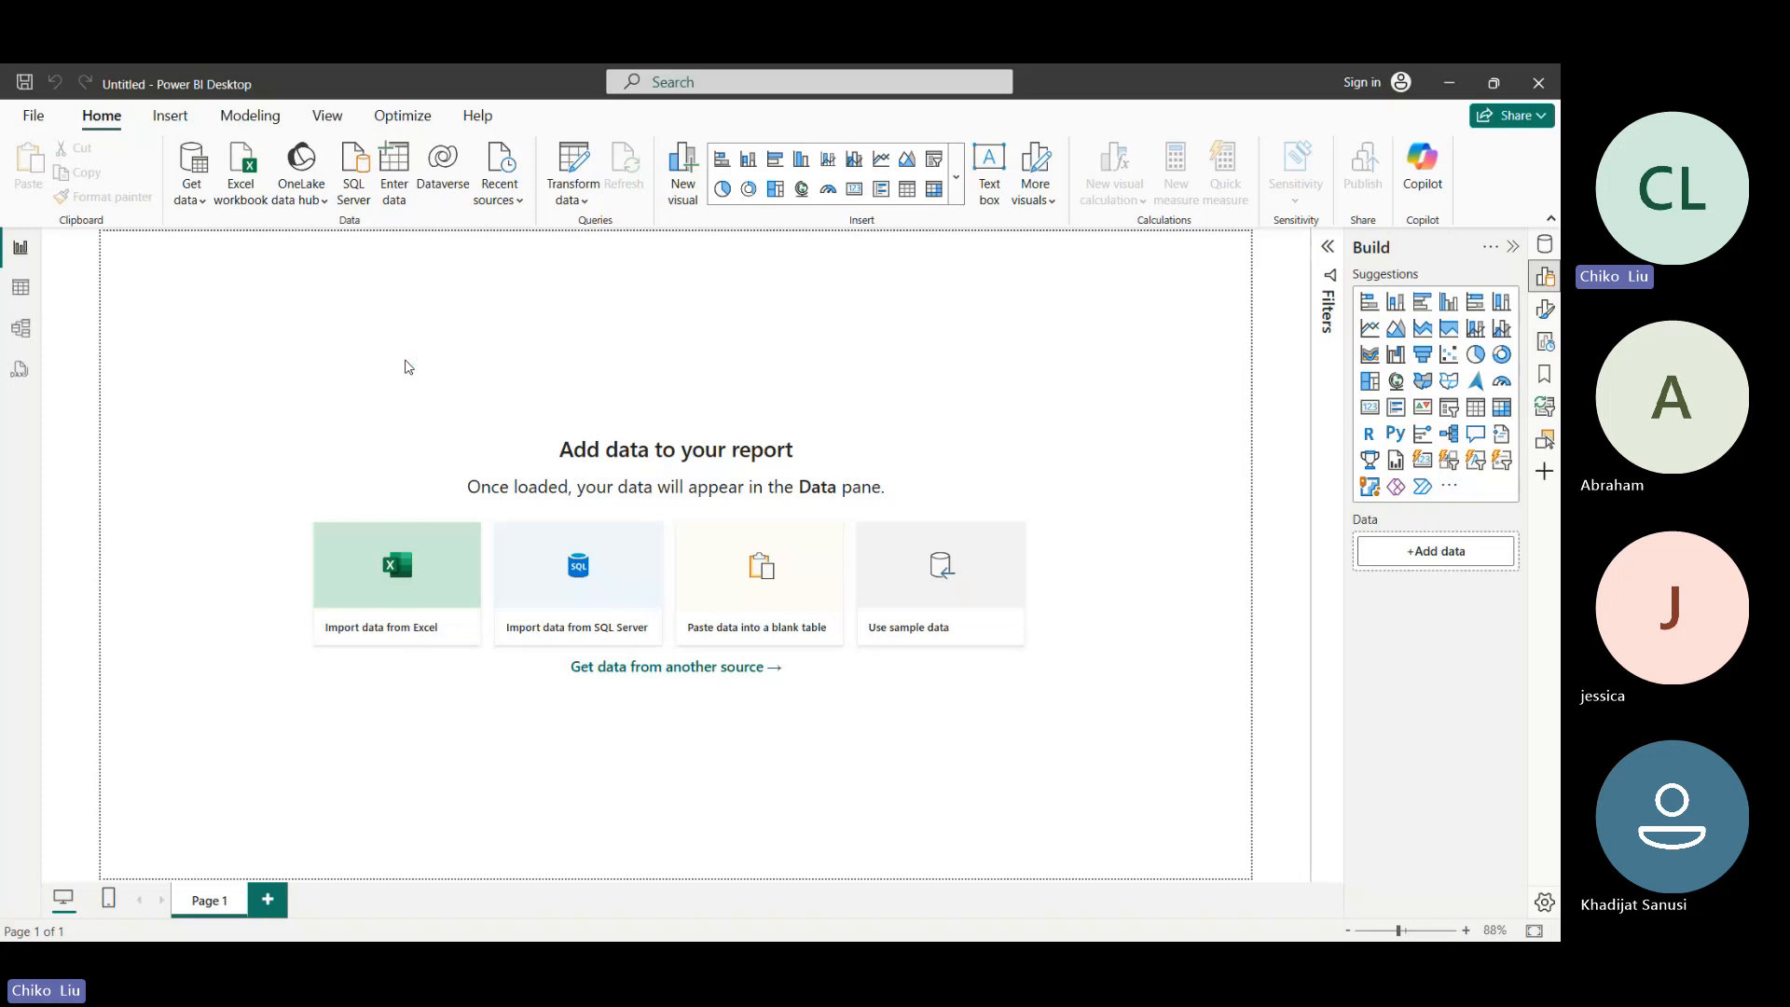
scroll(725, 351, down, 1)
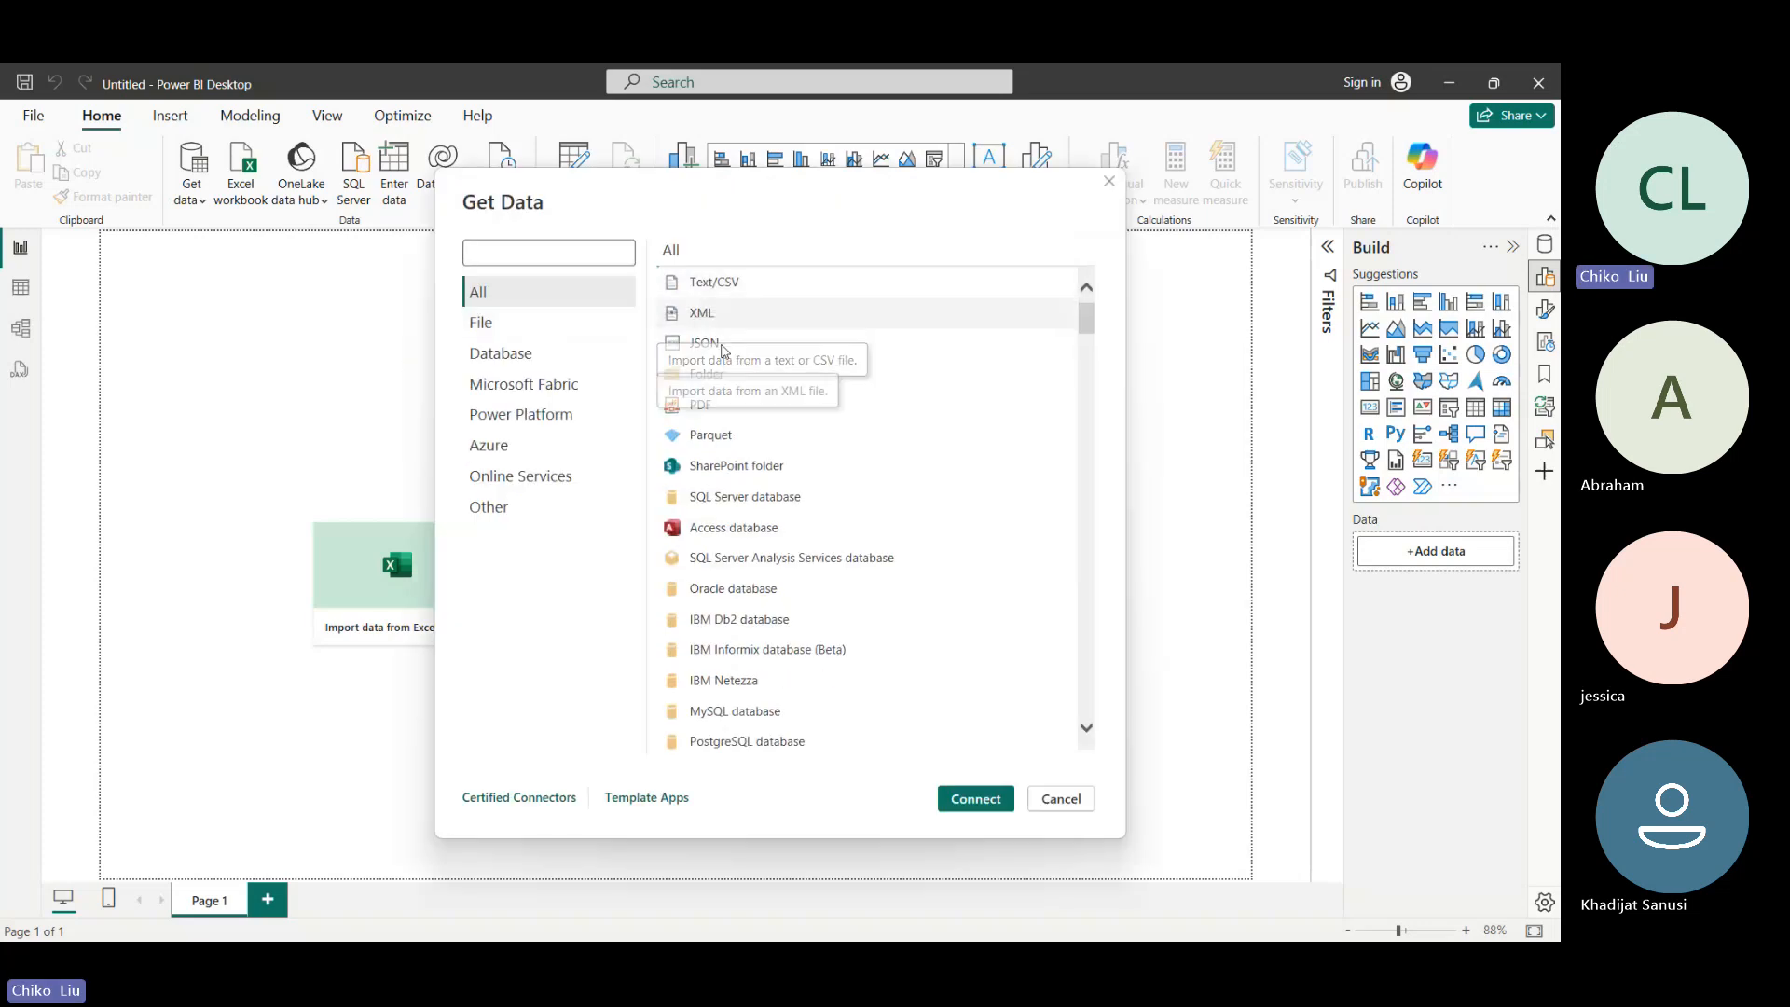
scroll(725, 352, up, 1)
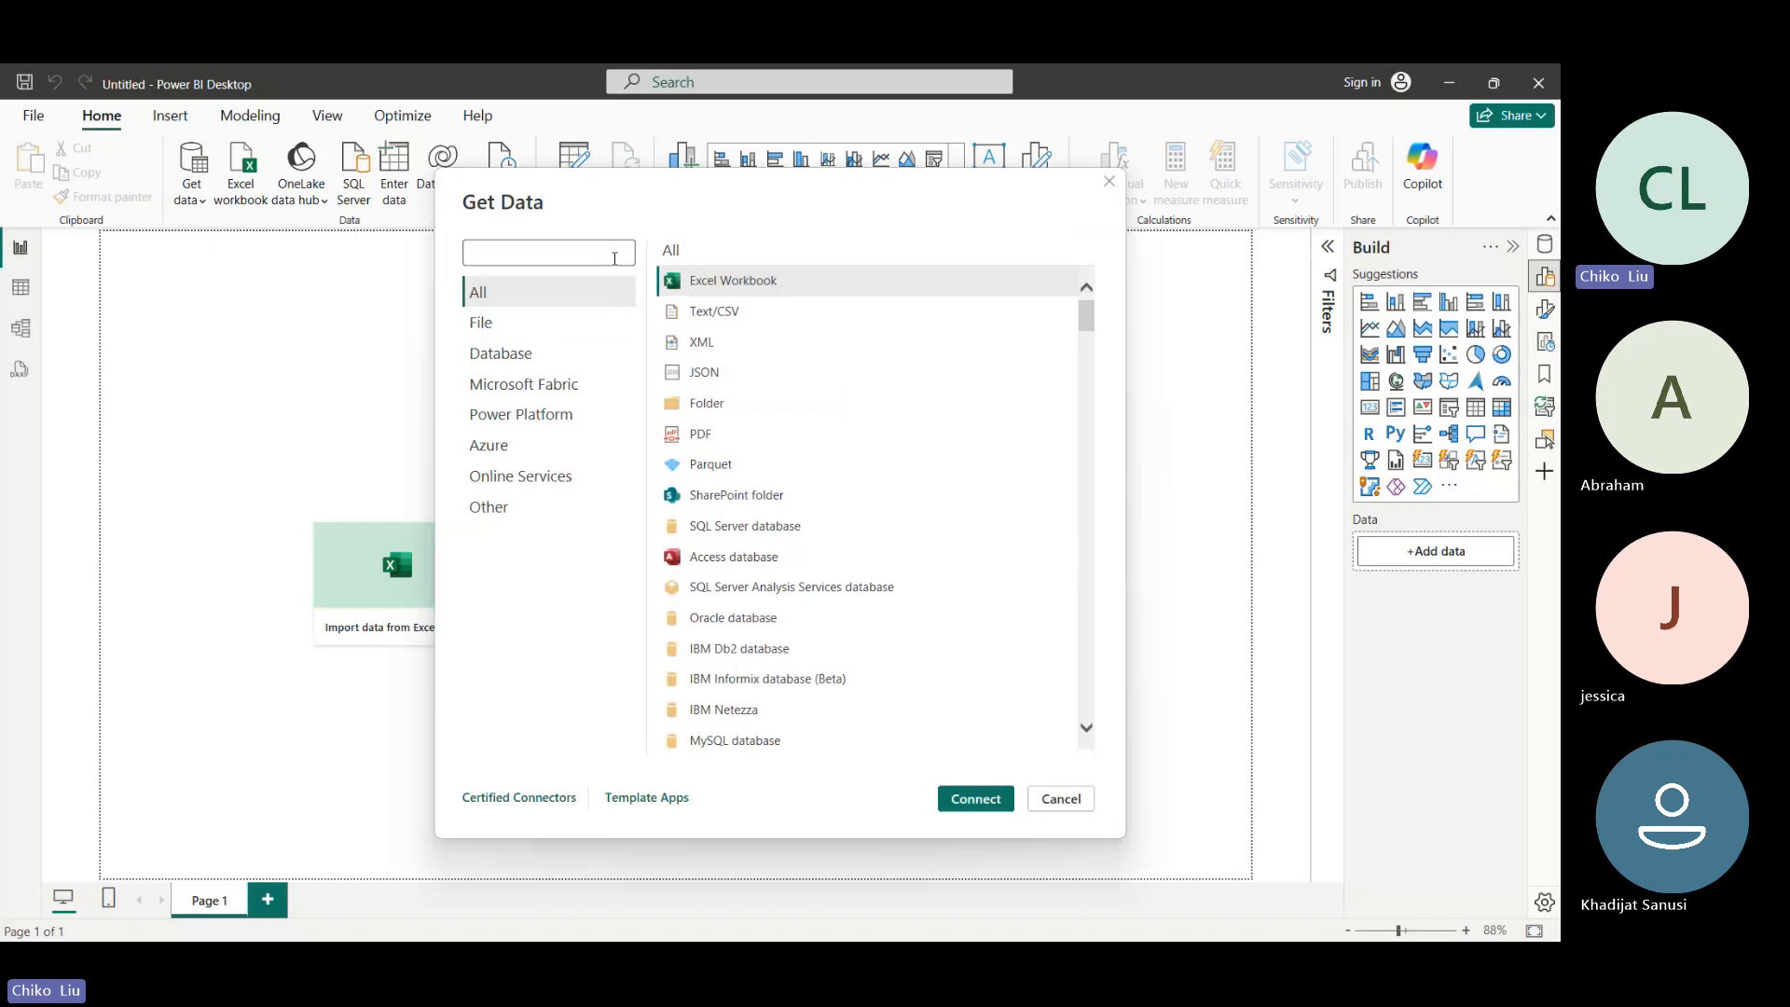
click(777, 298)
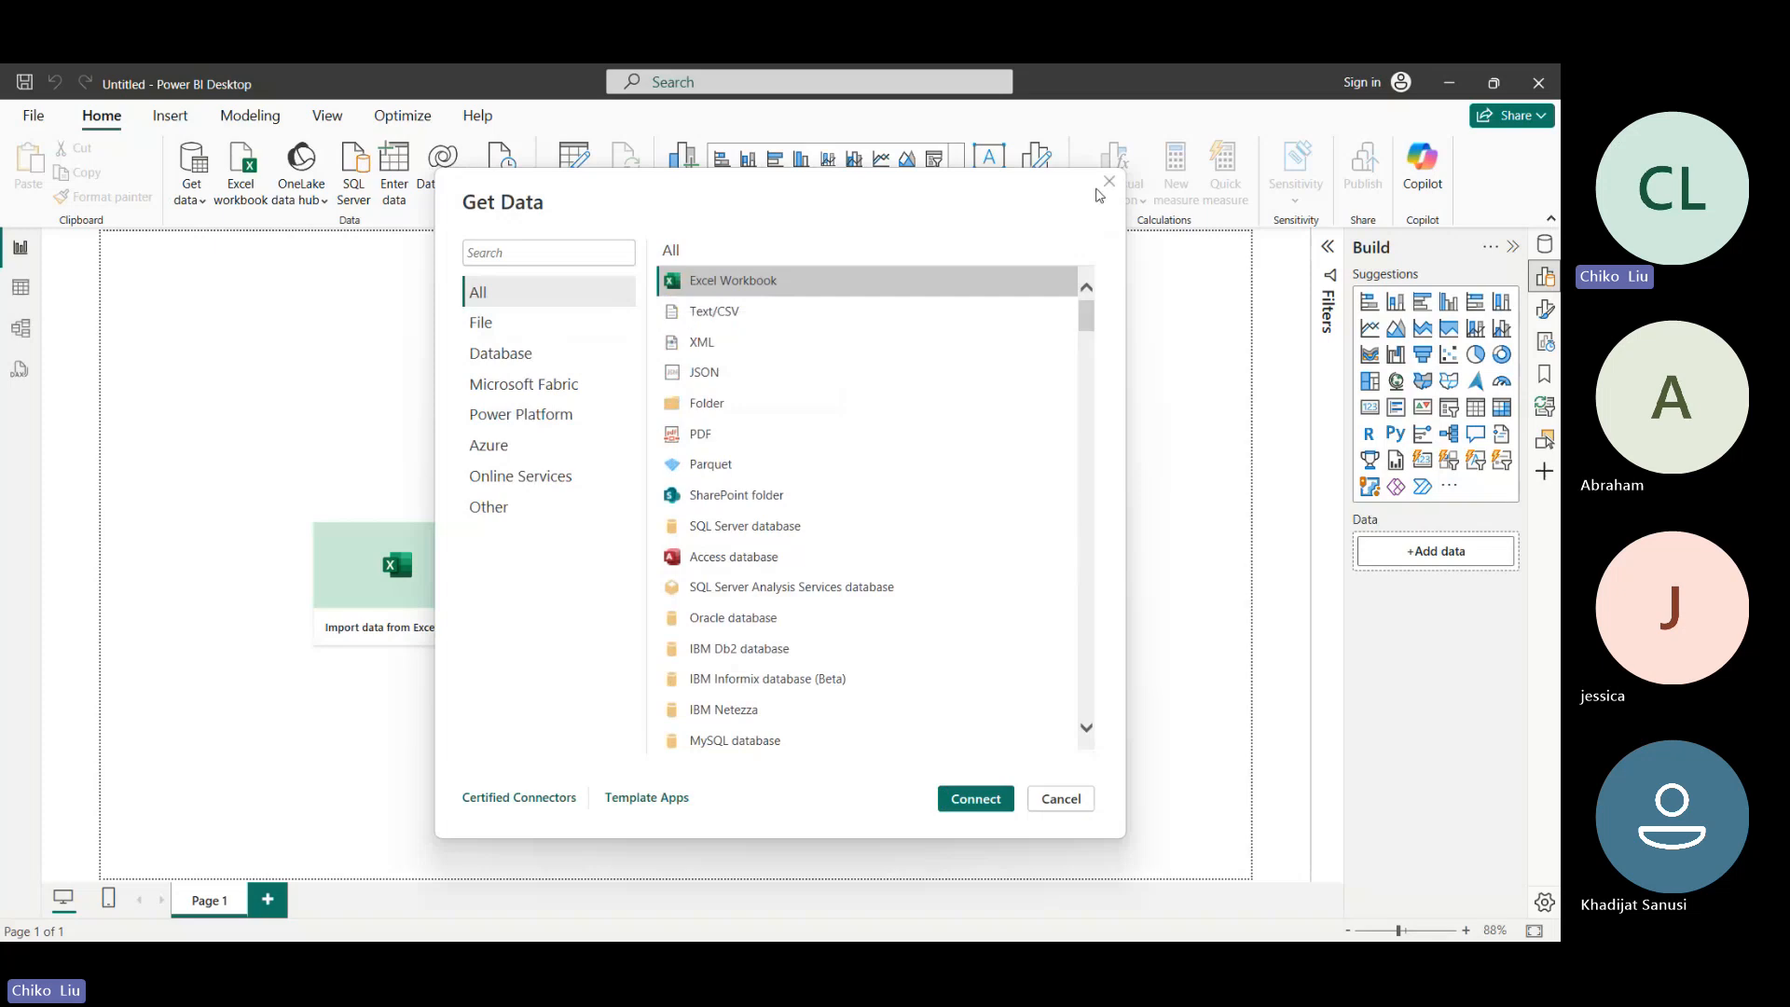
click(718, 312)
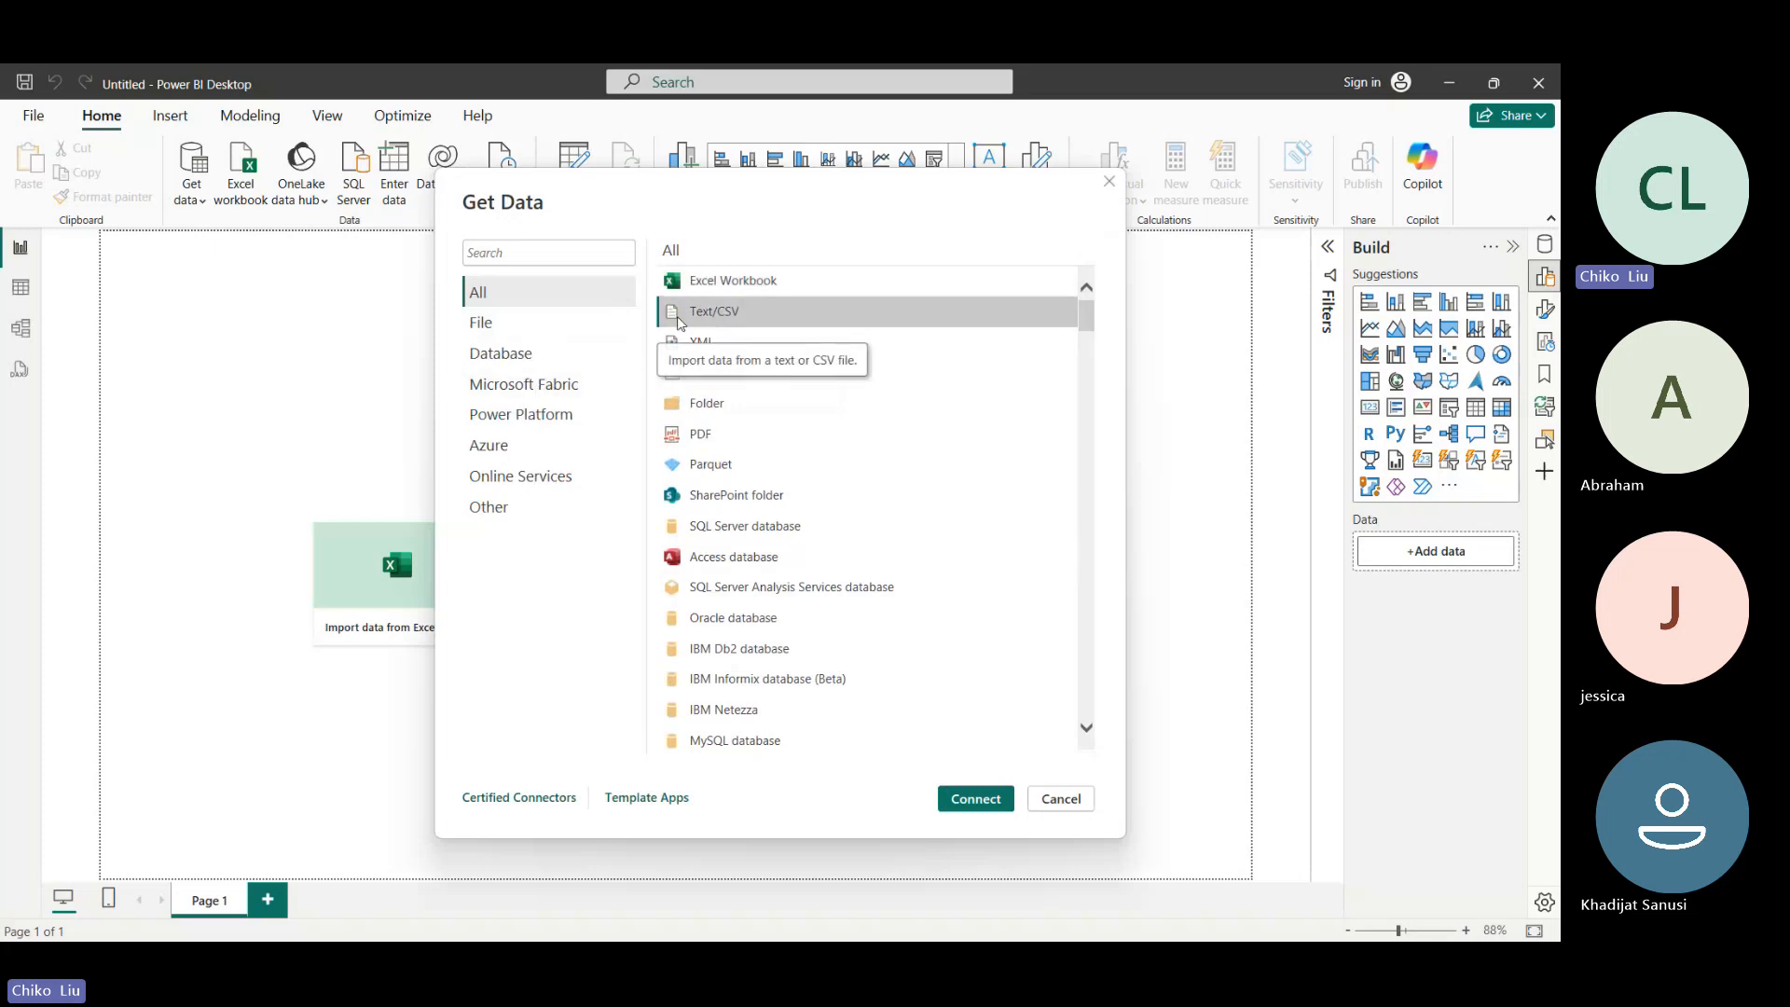
click(962, 809)
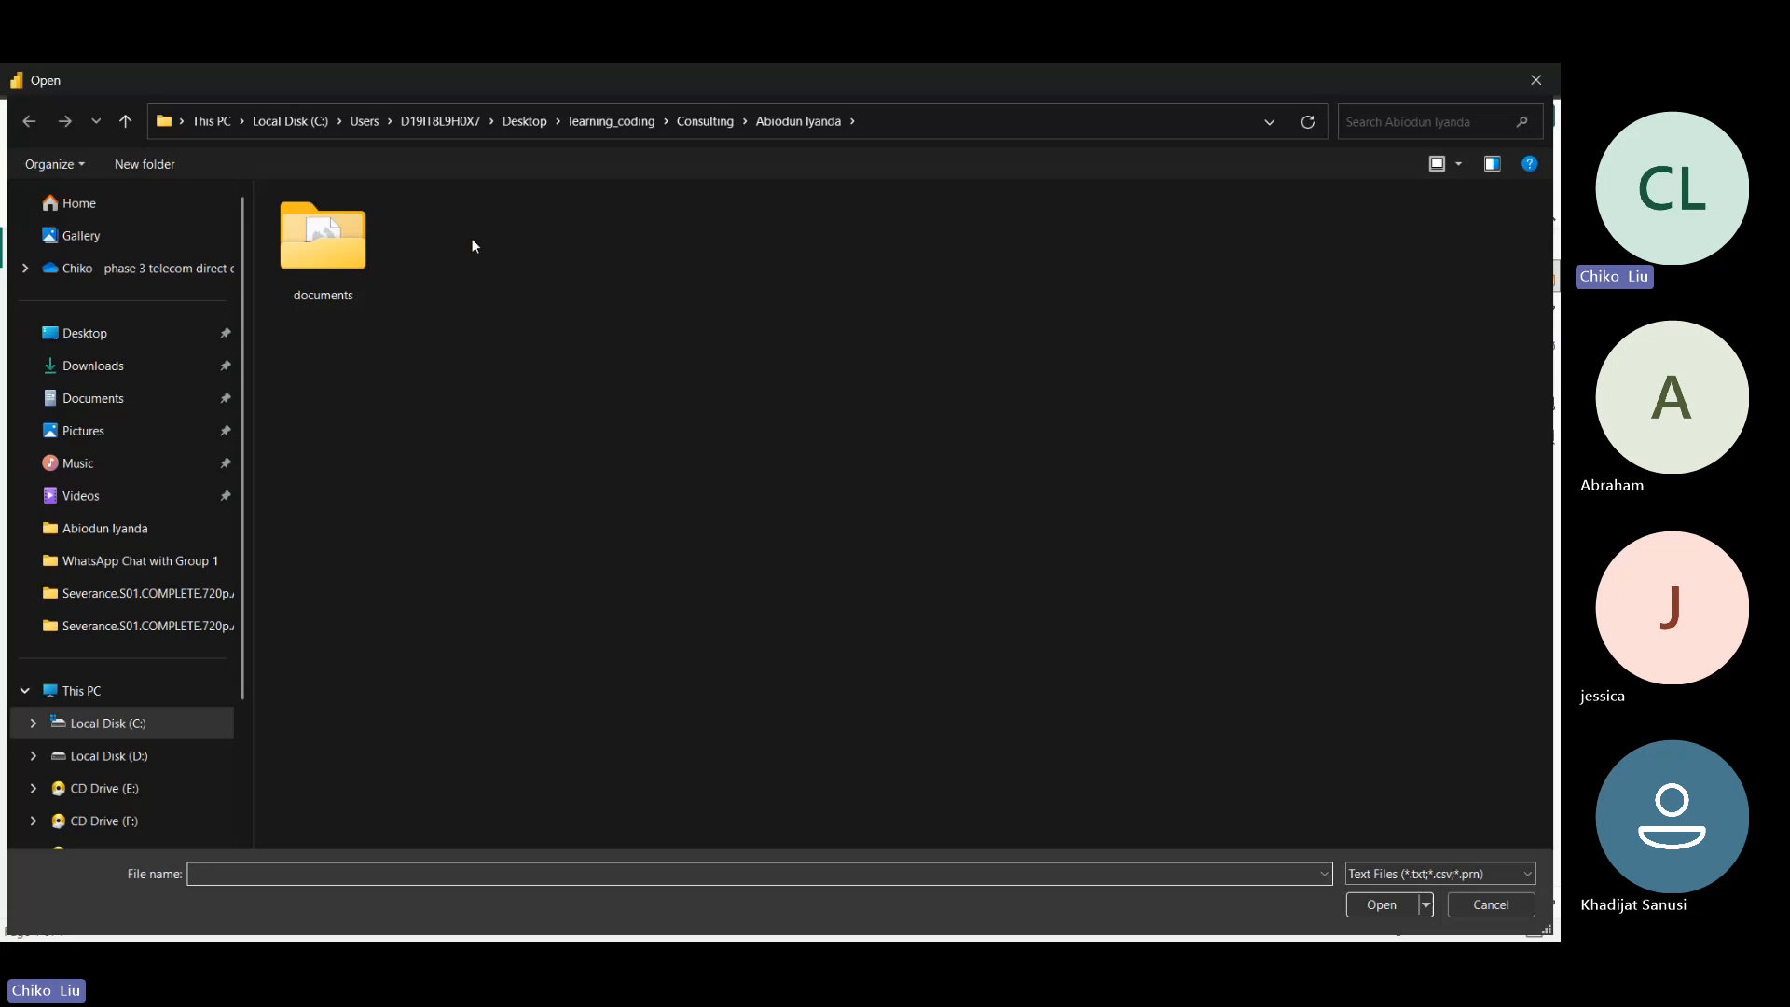
- Browse to the Baze university DTA course folder inside learning_coding
click(709, 121)
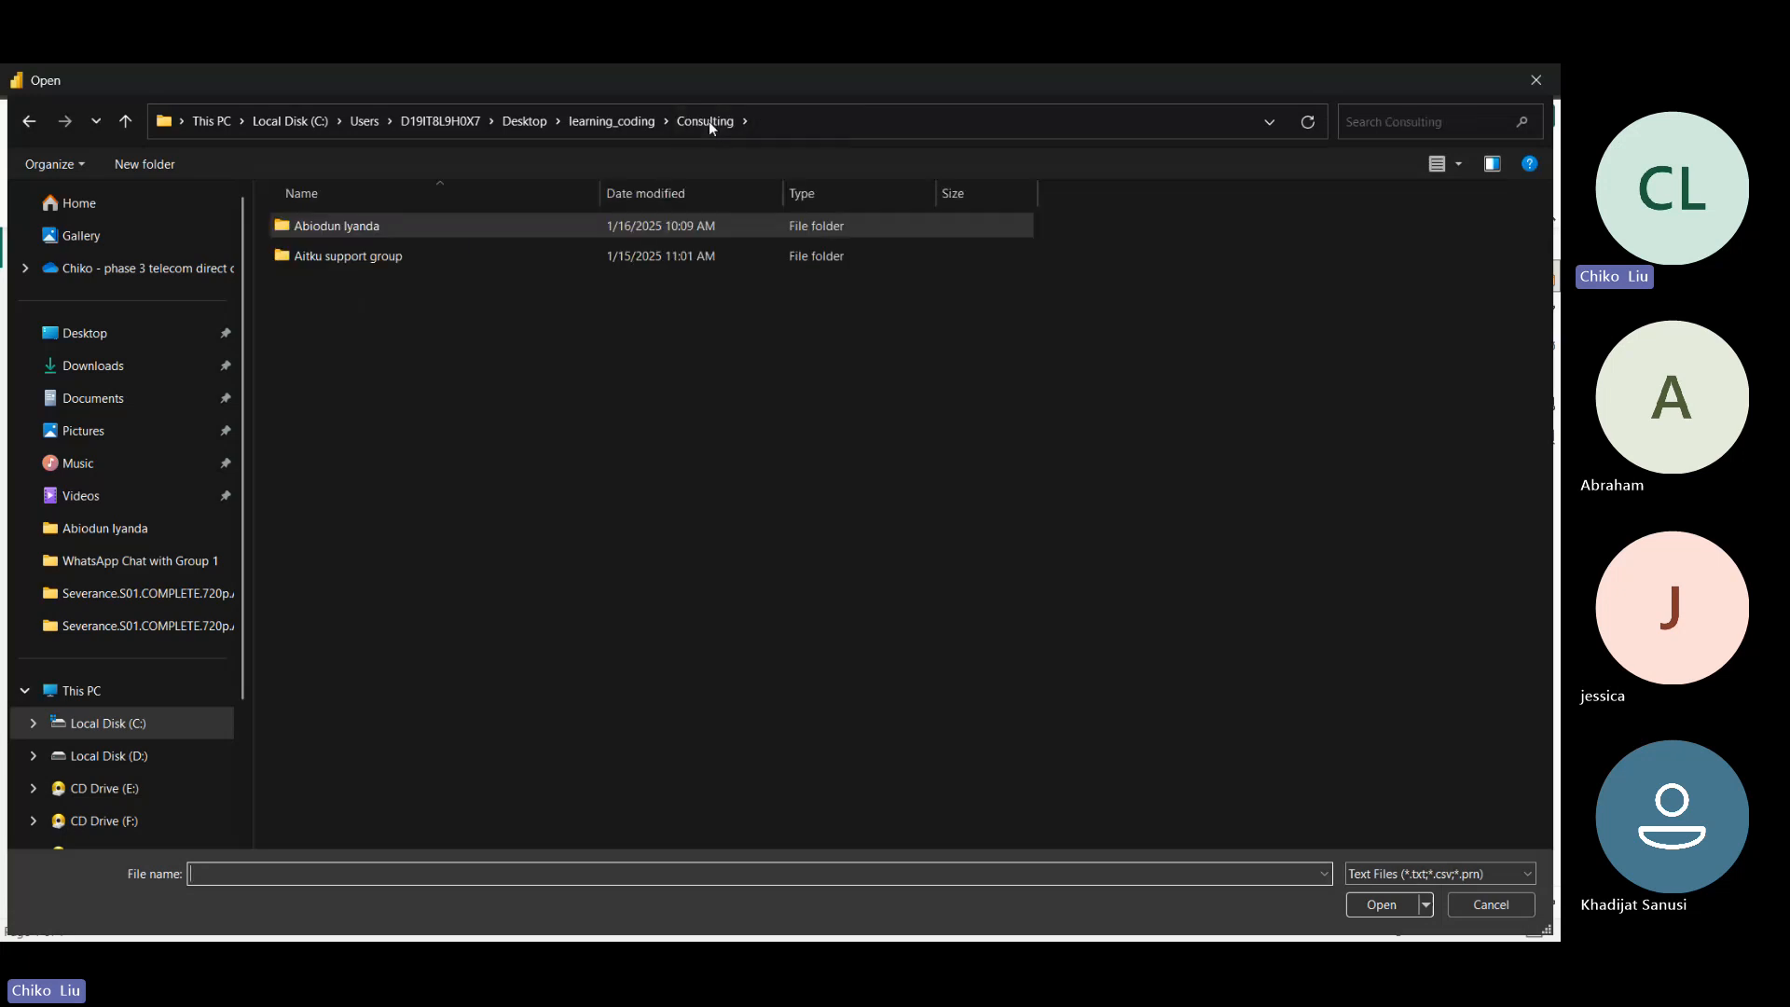
click(608, 123)
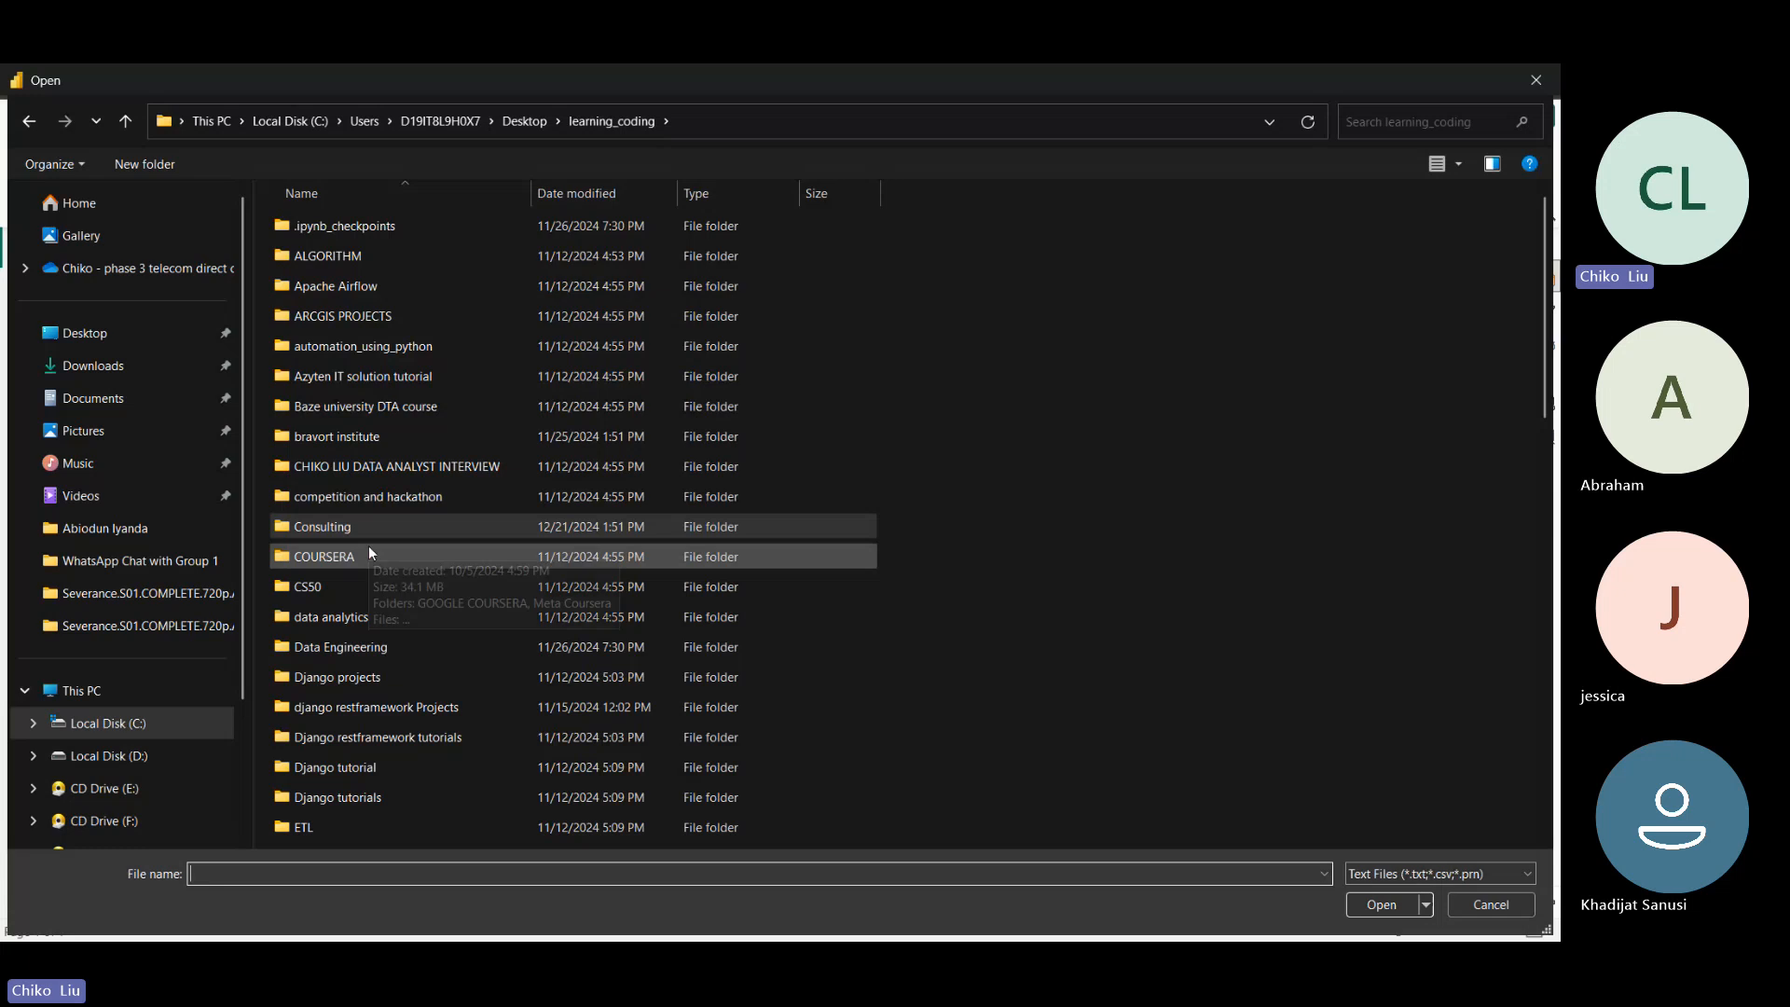
double_click(316, 407)
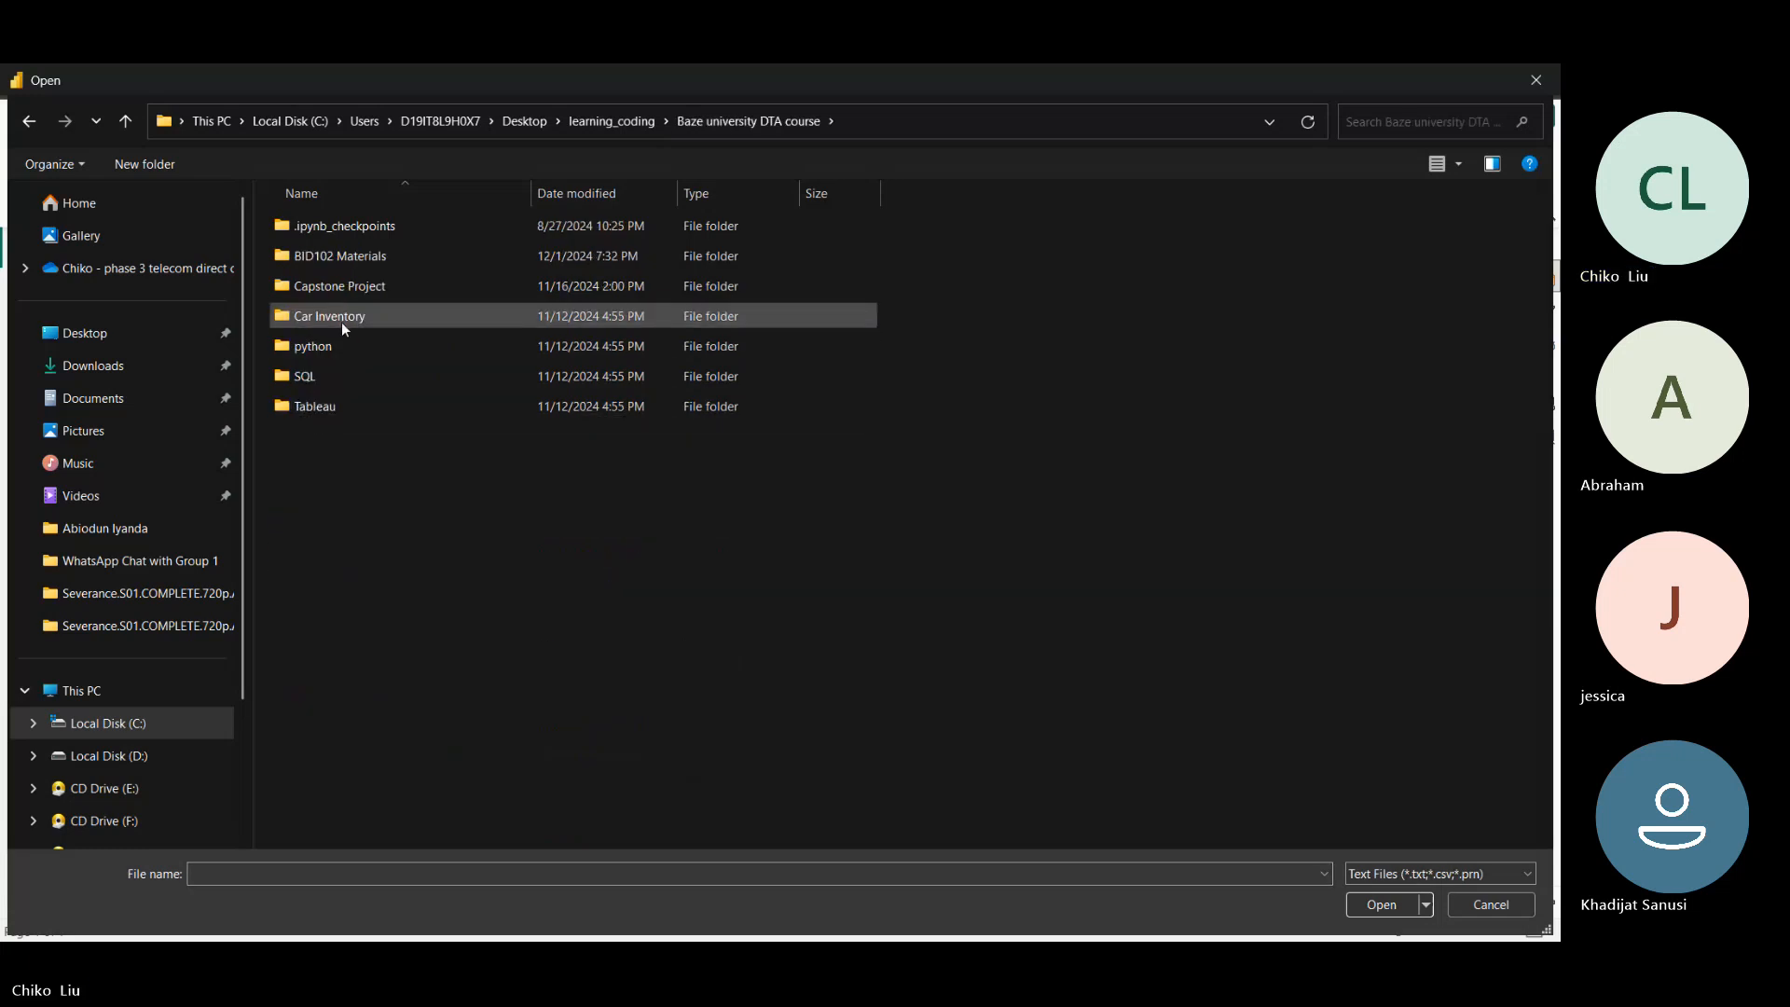
double_click(341, 320)
click(774, 122)
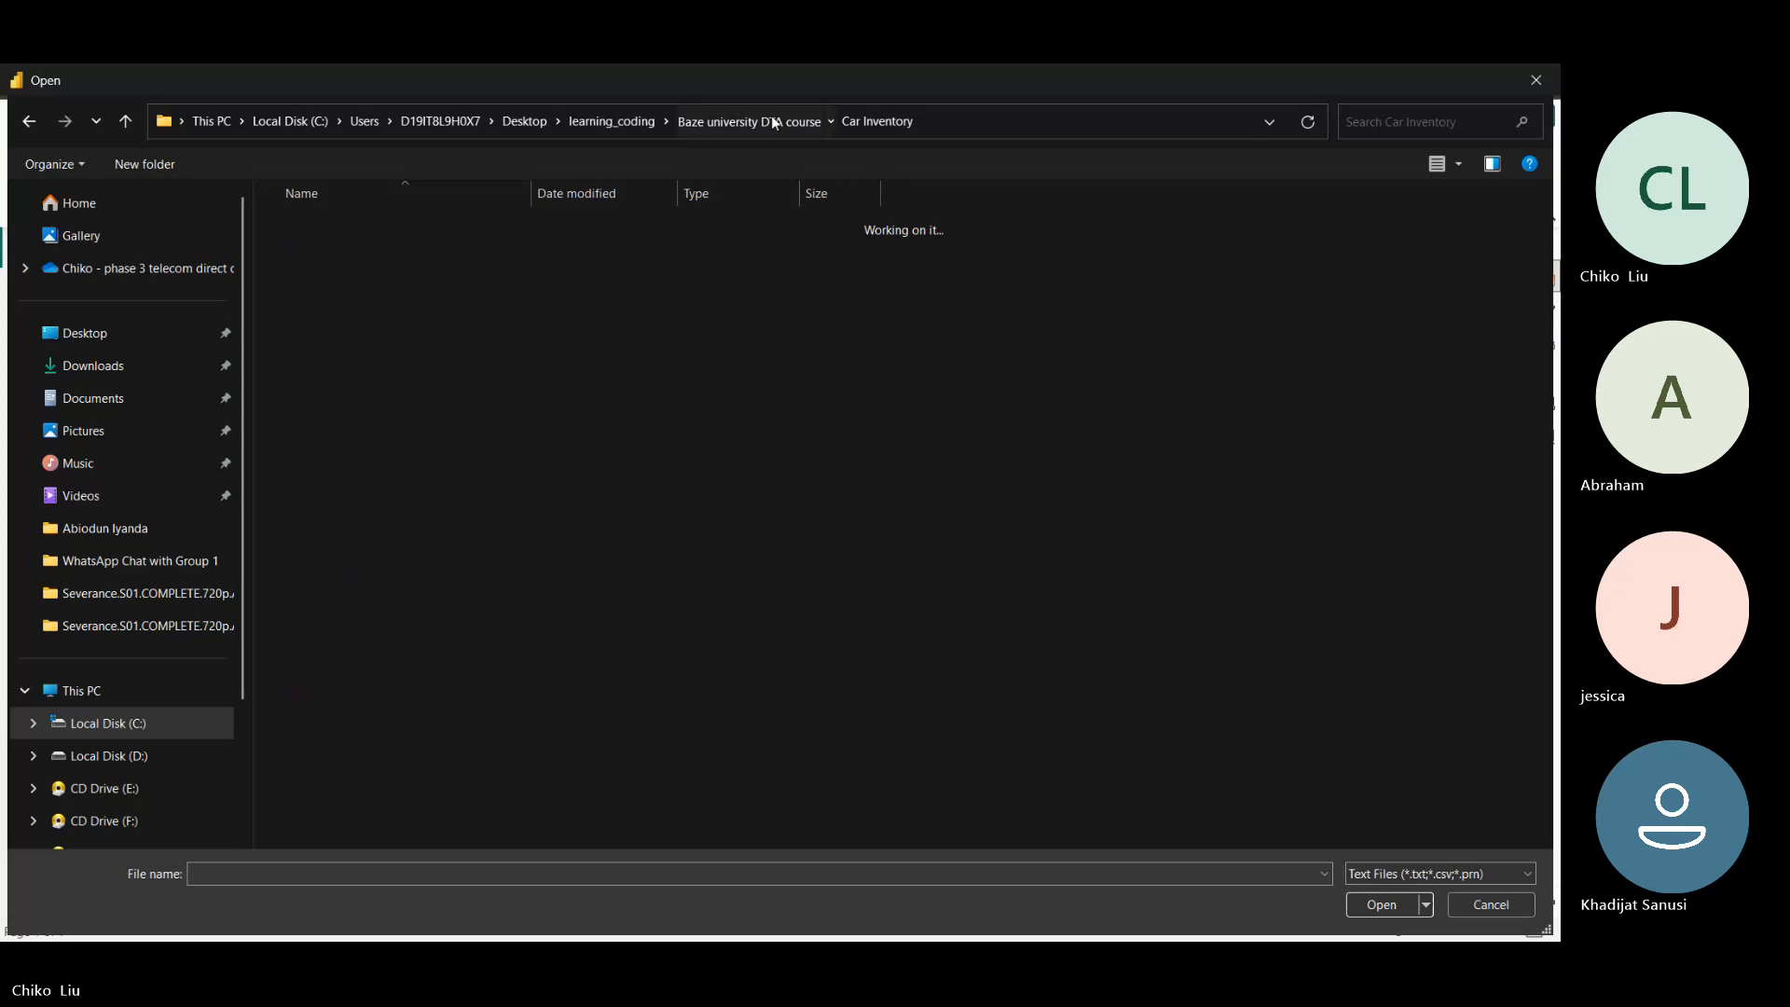
double_click(337, 277)
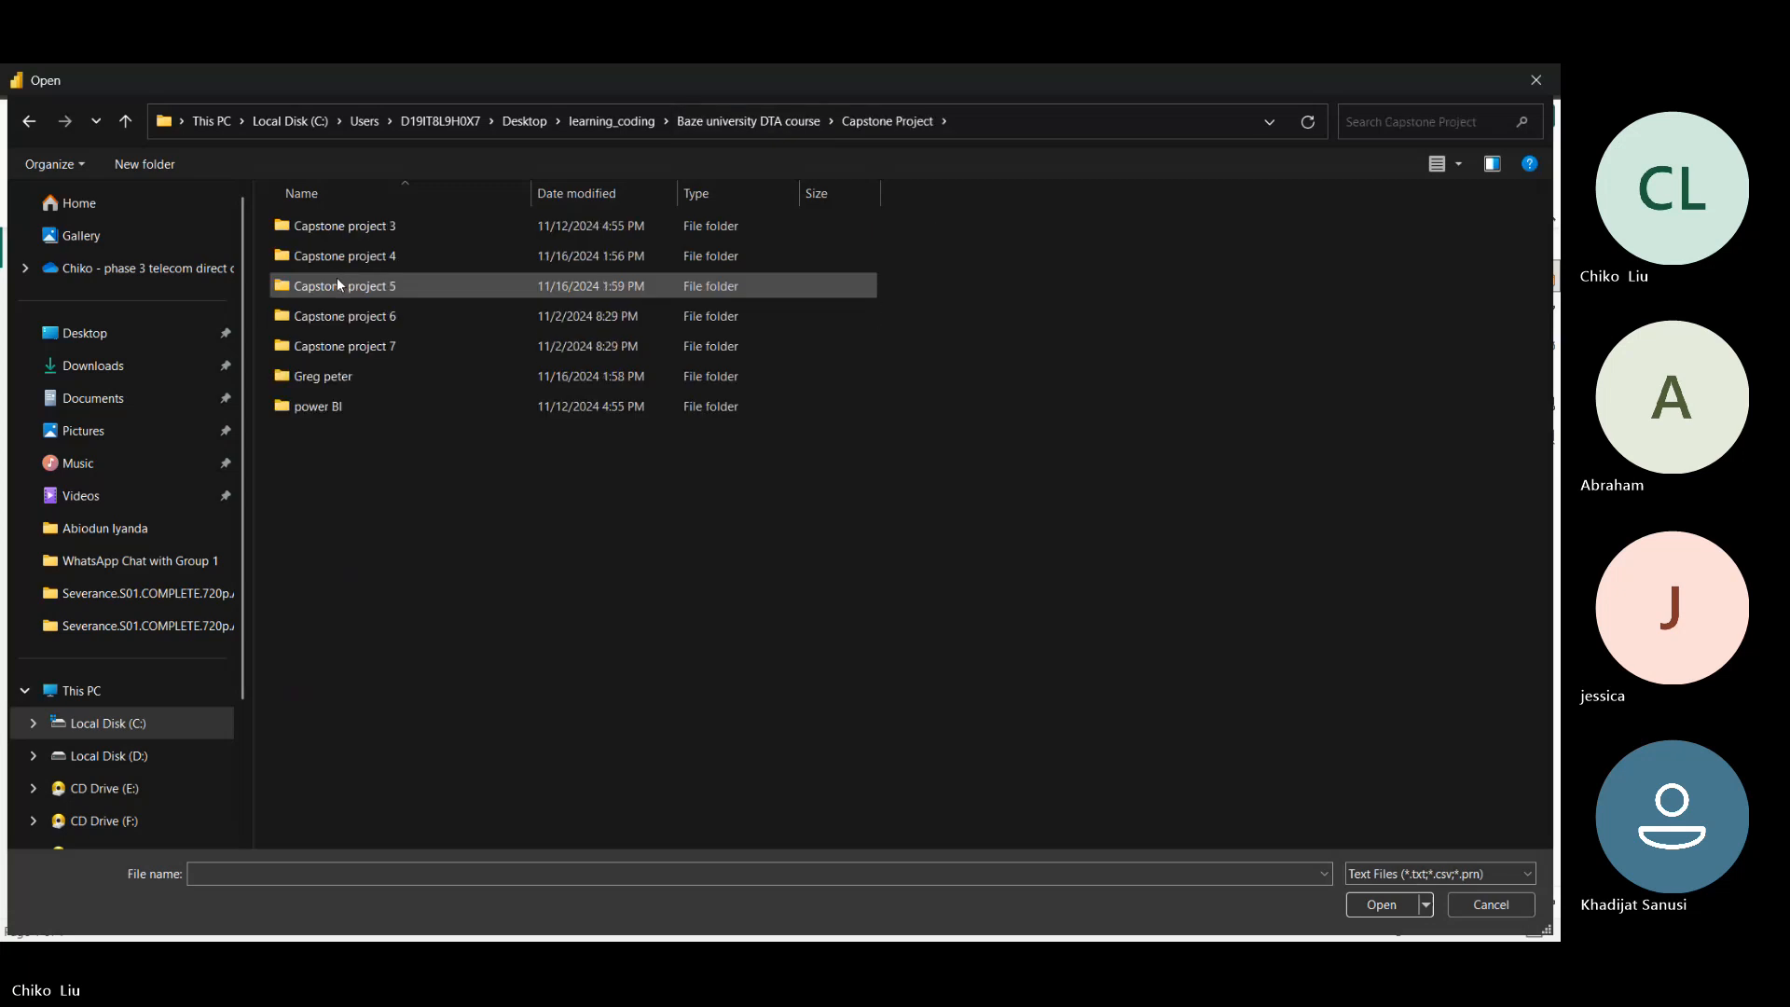
click(710, 128)
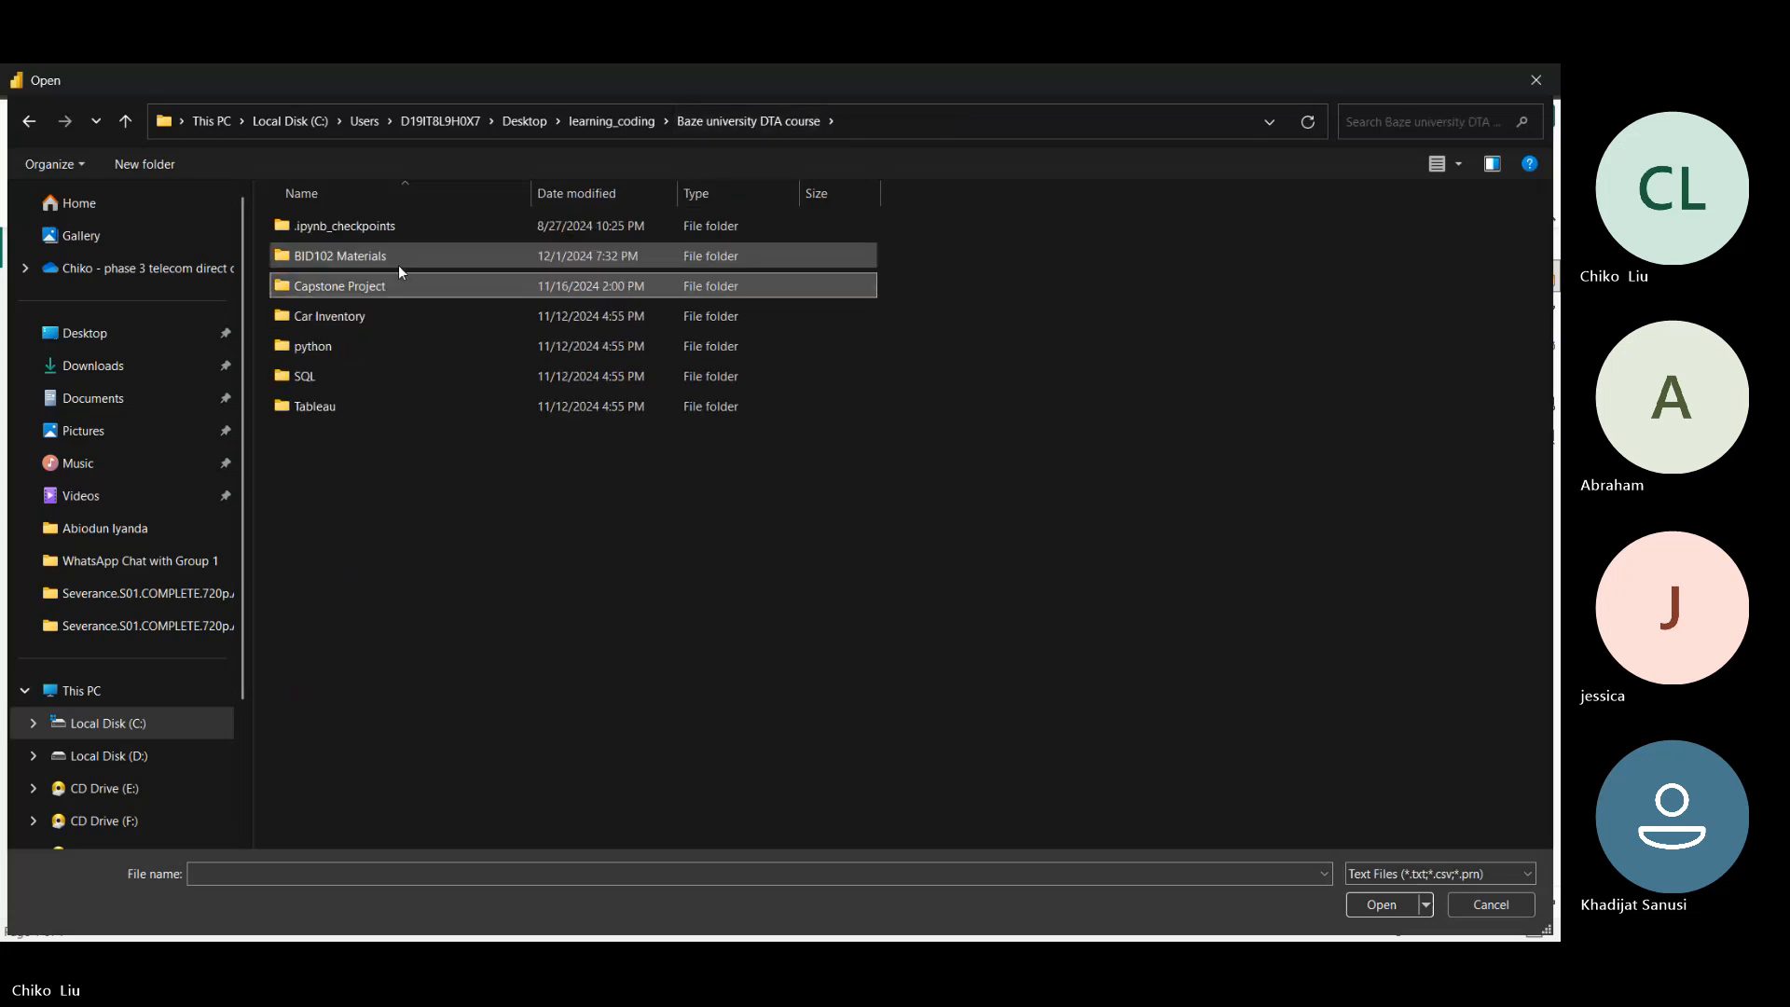
- Import retail_sales_dataset from the BID102 Materials folder and open it for transformation in the Power Query Editor
double_click(384, 259)
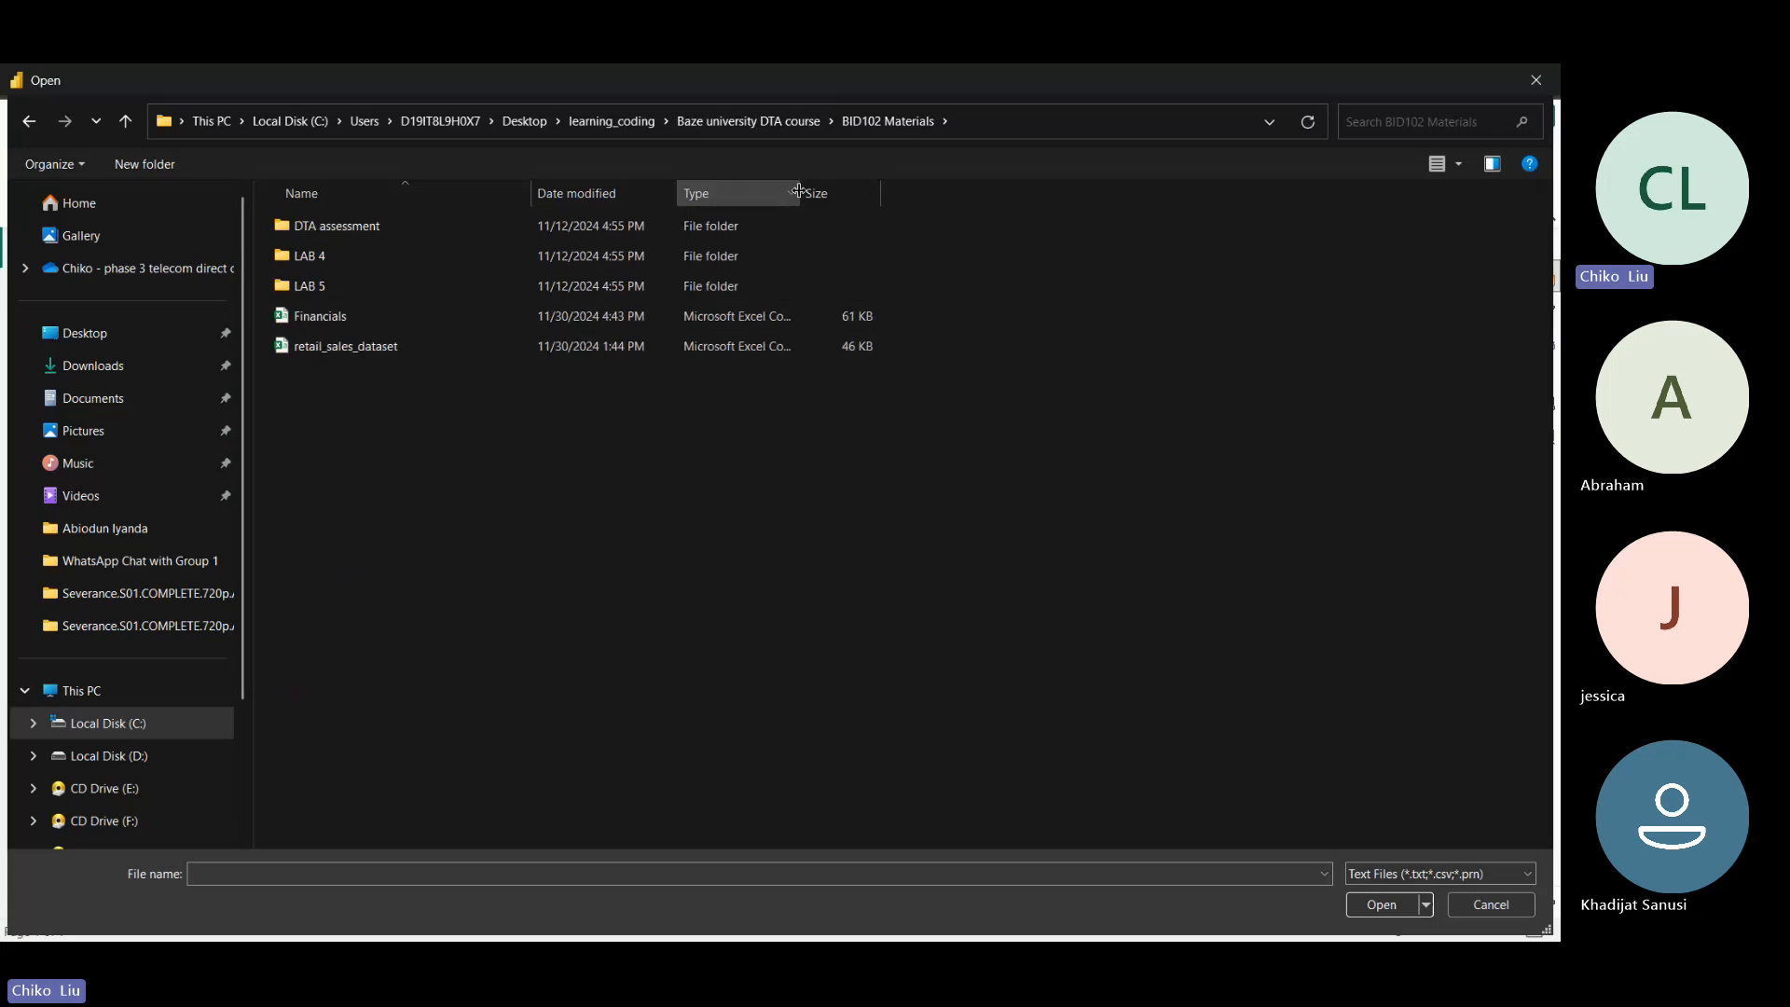
drag(800, 190, 925, 200)
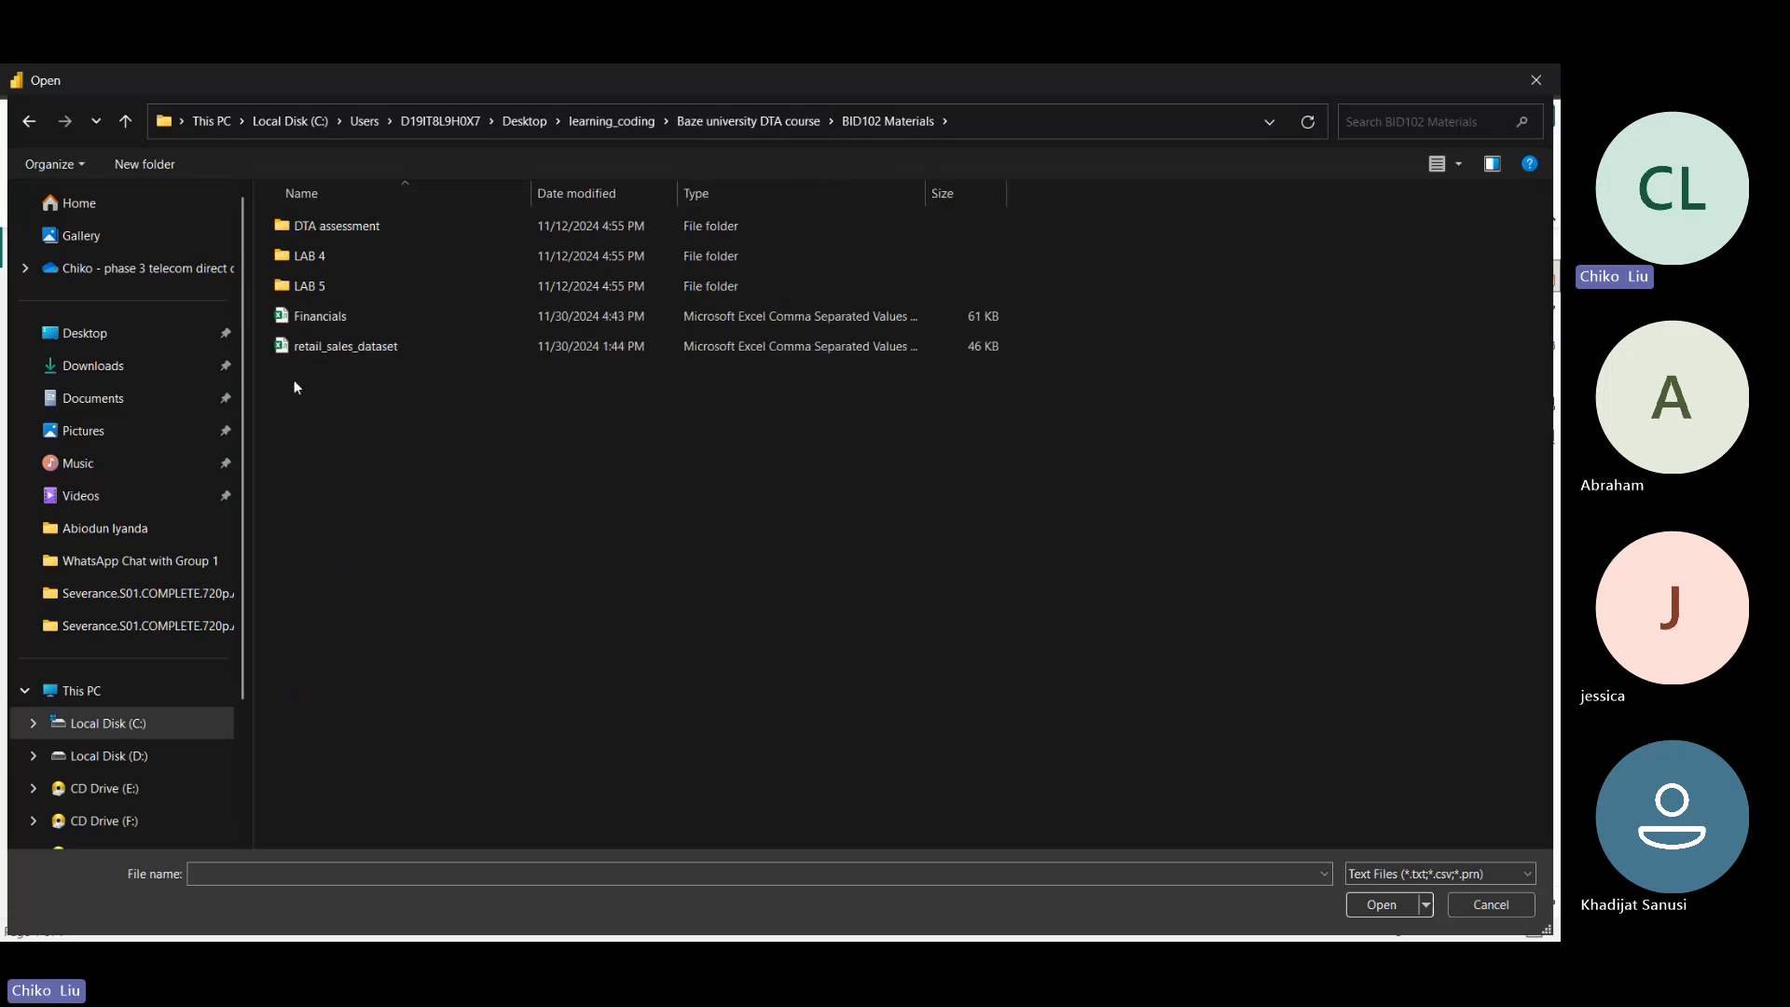
double_click(318, 351)
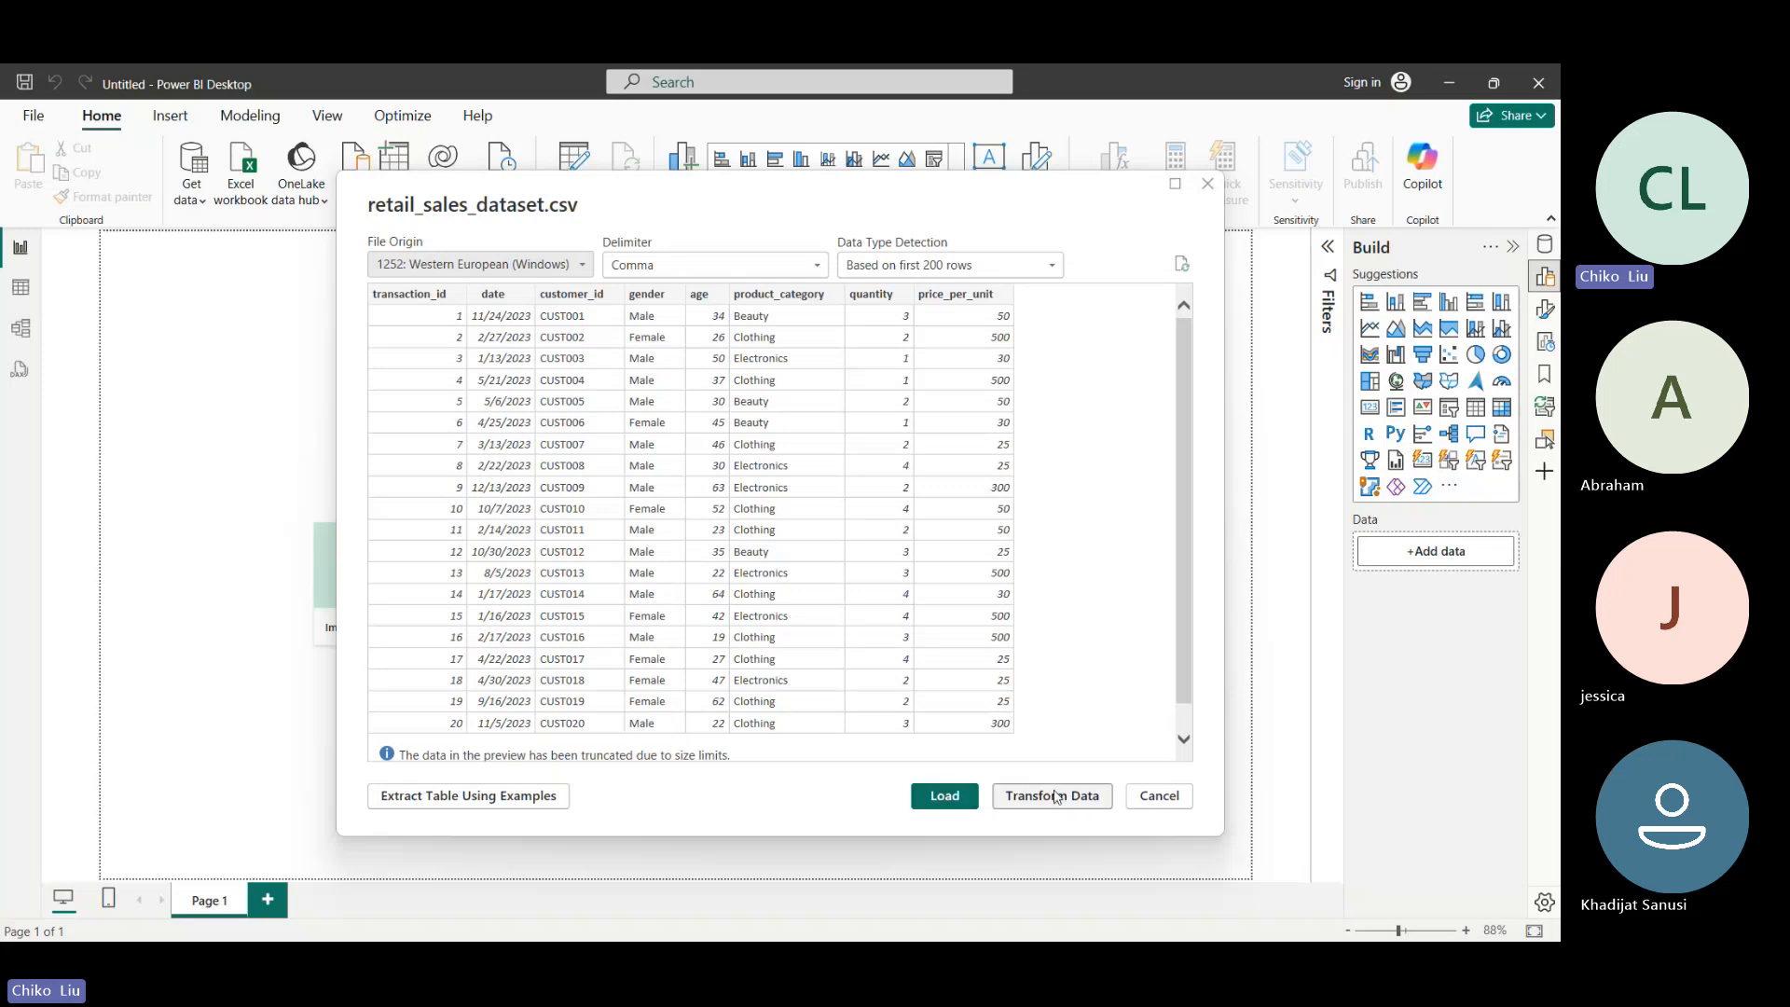
click(1088, 808)
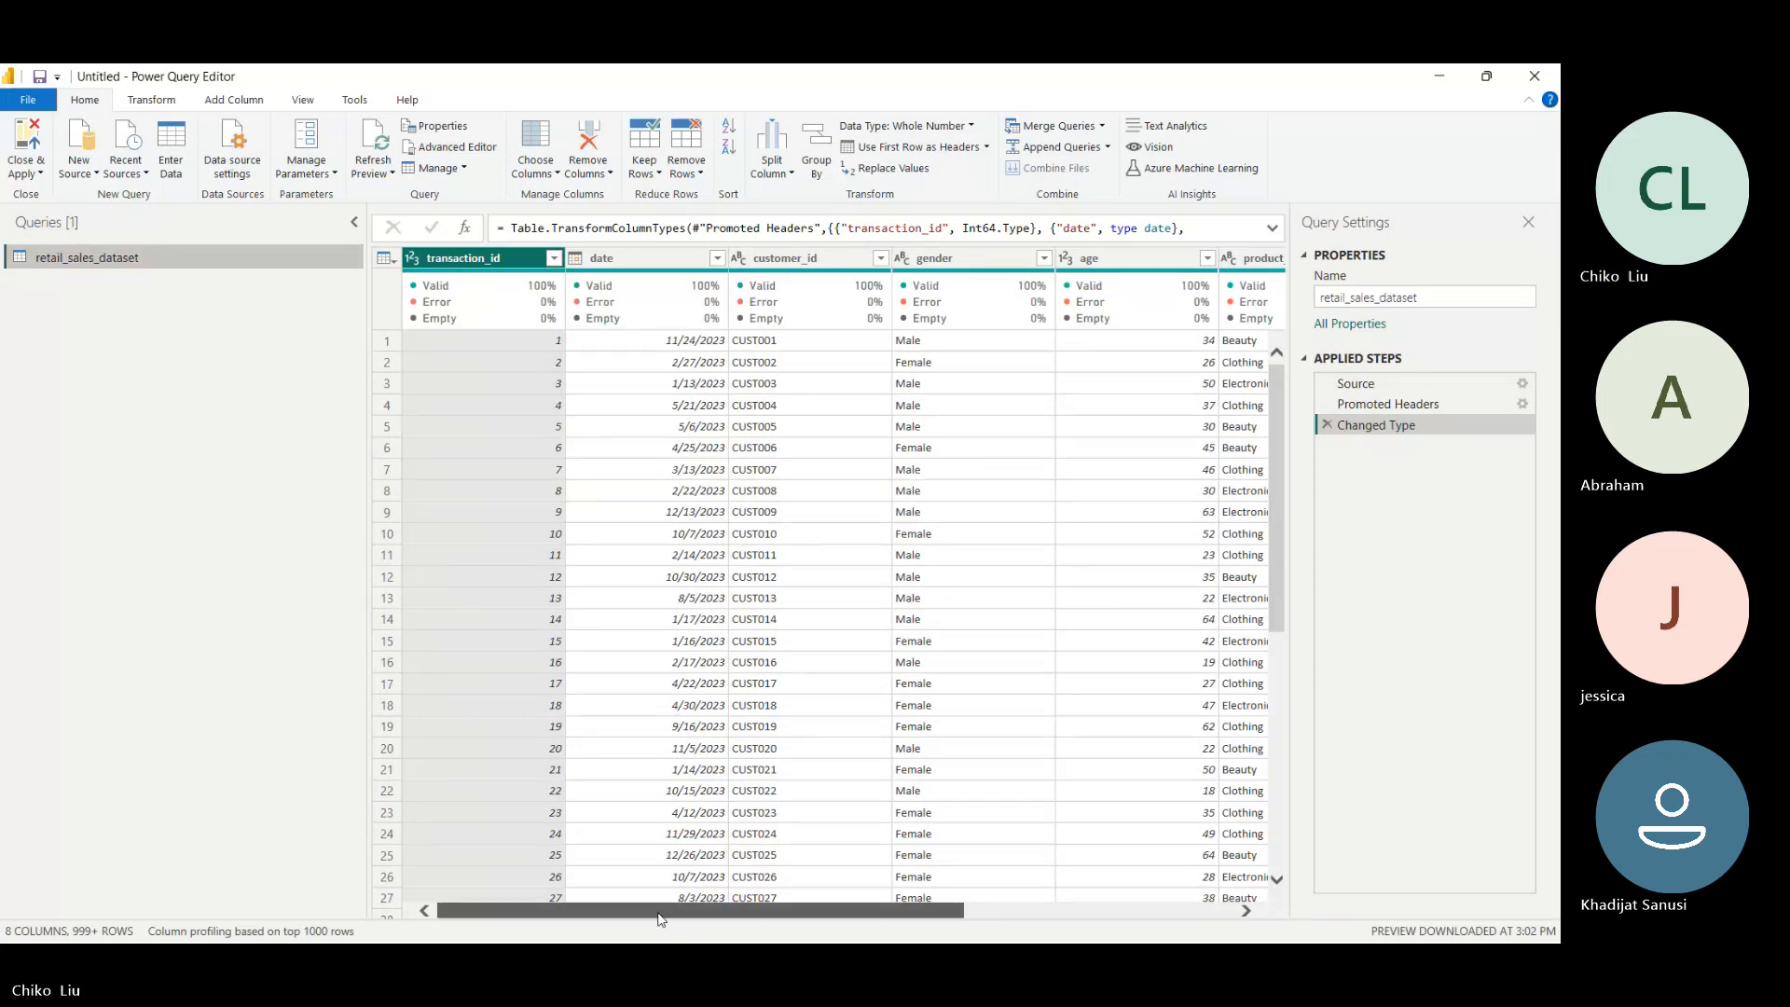
drag(661, 919, 1021, 924)
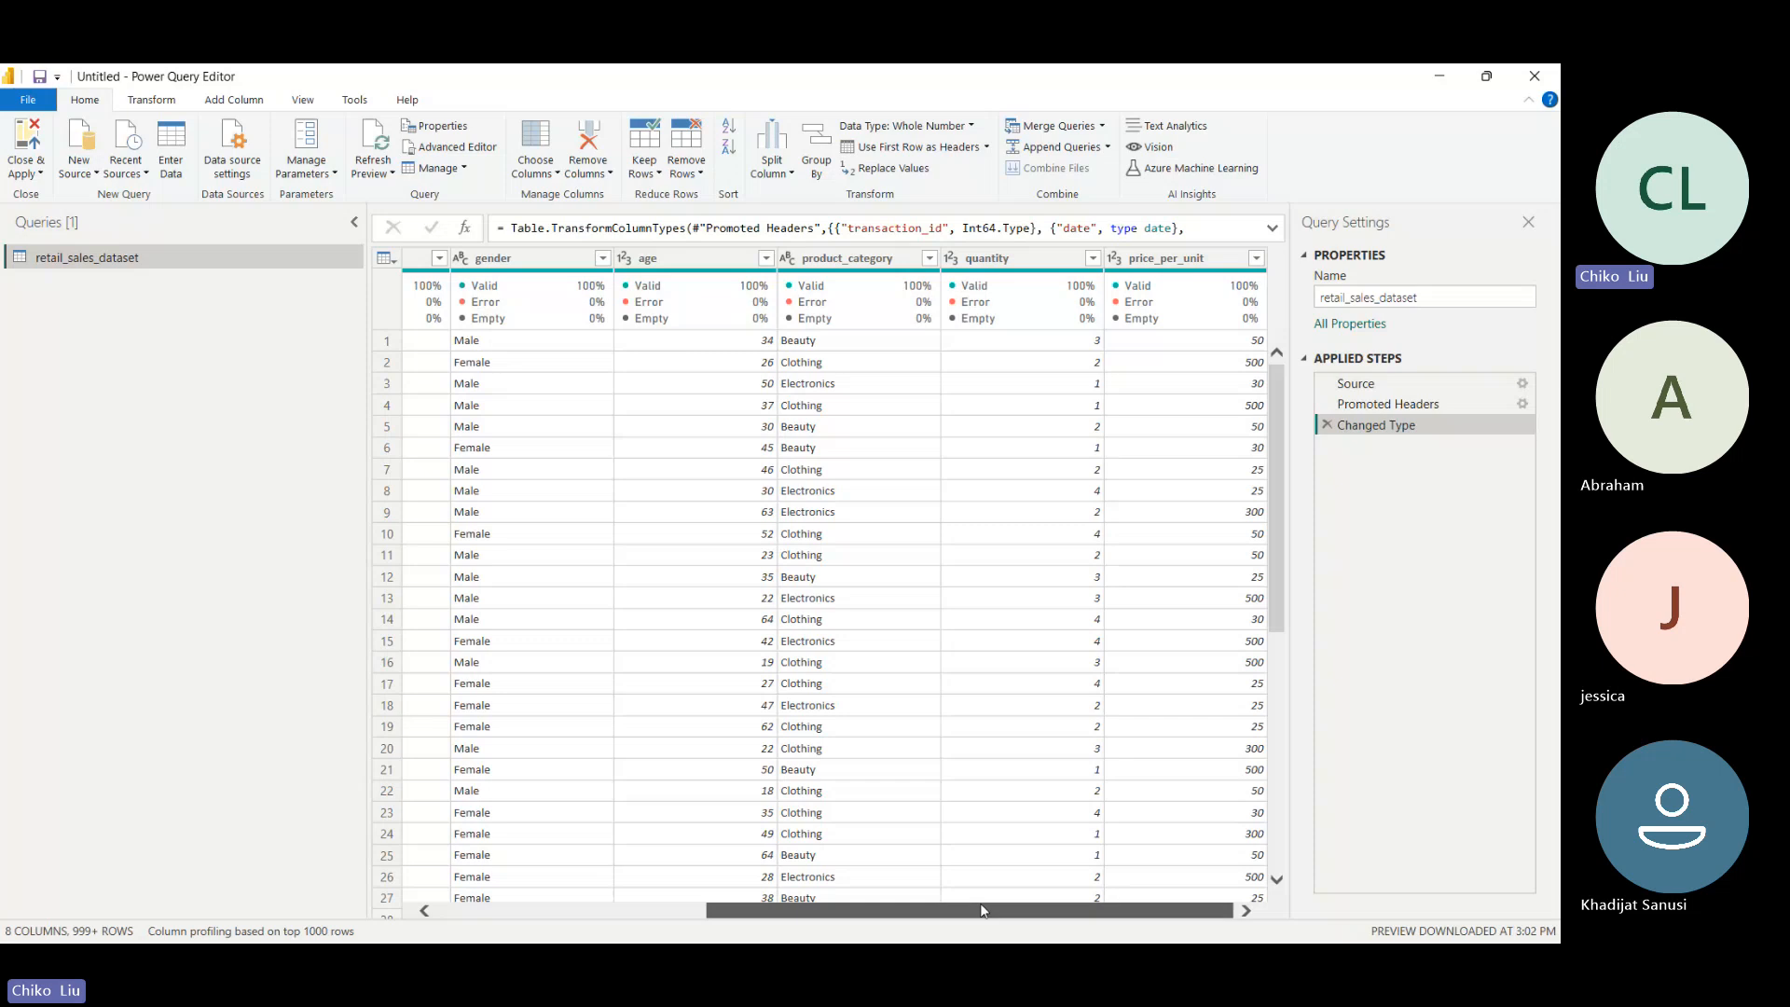
drag(984, 912, 745, 912)
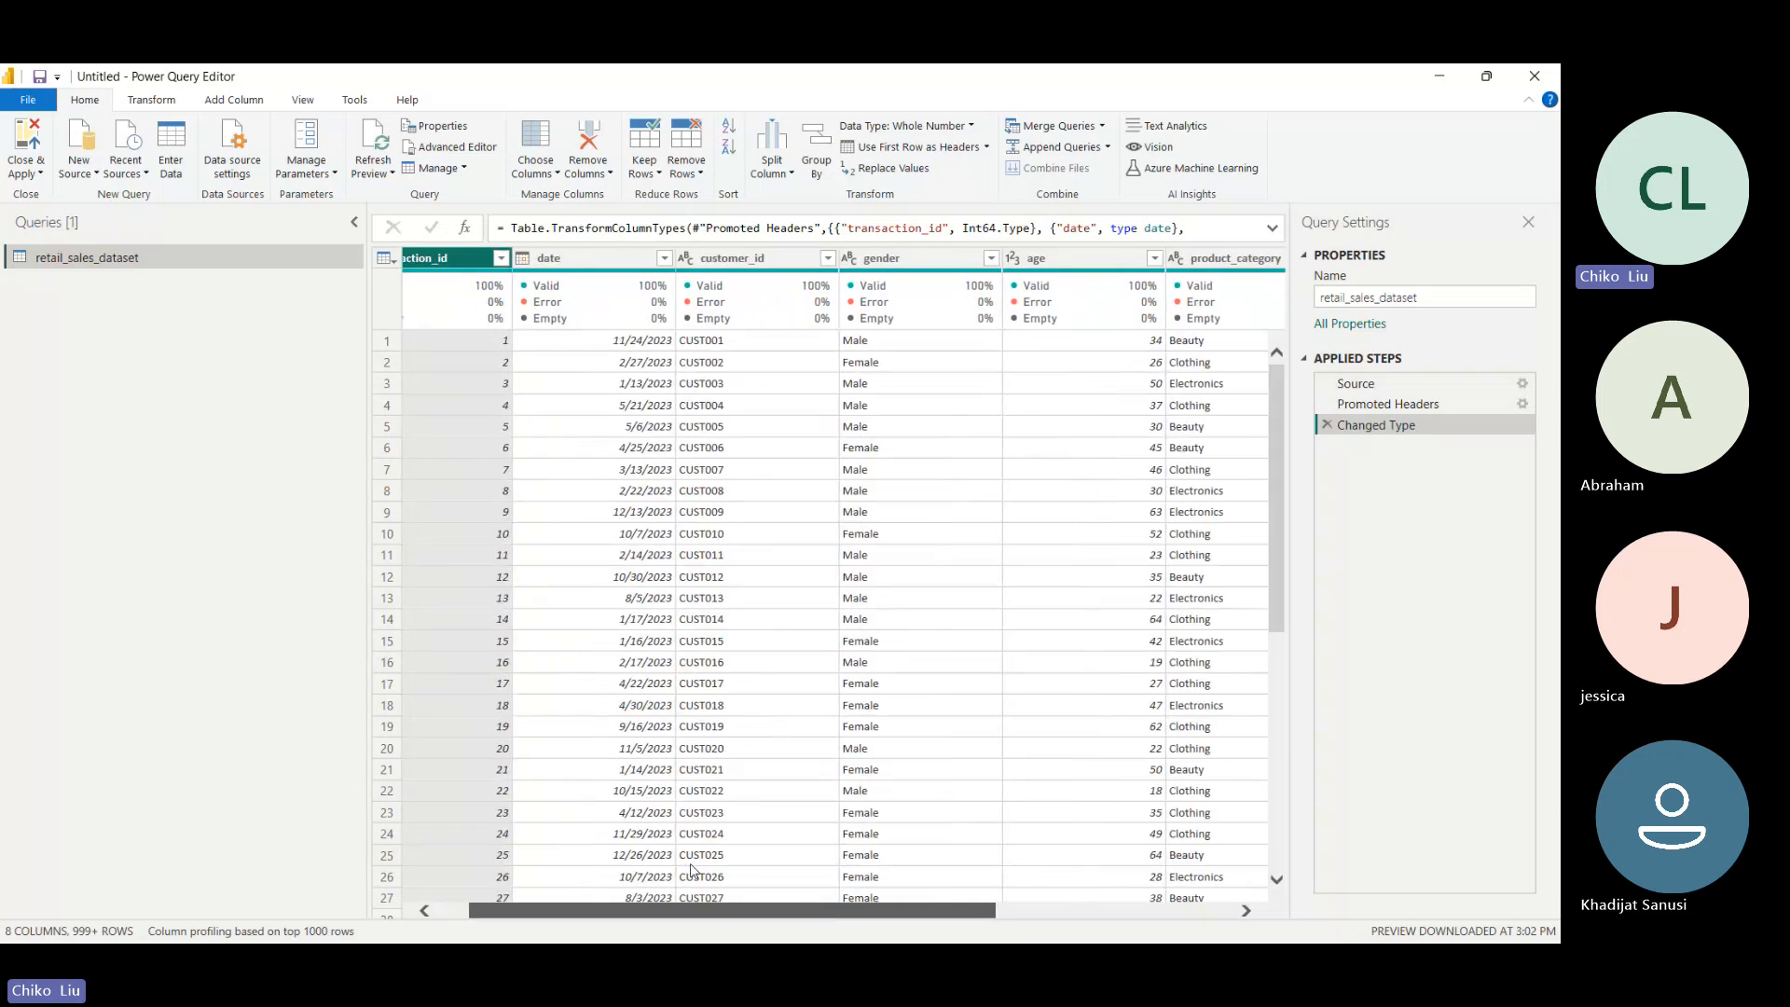
scroll(985, 836, right, 5)
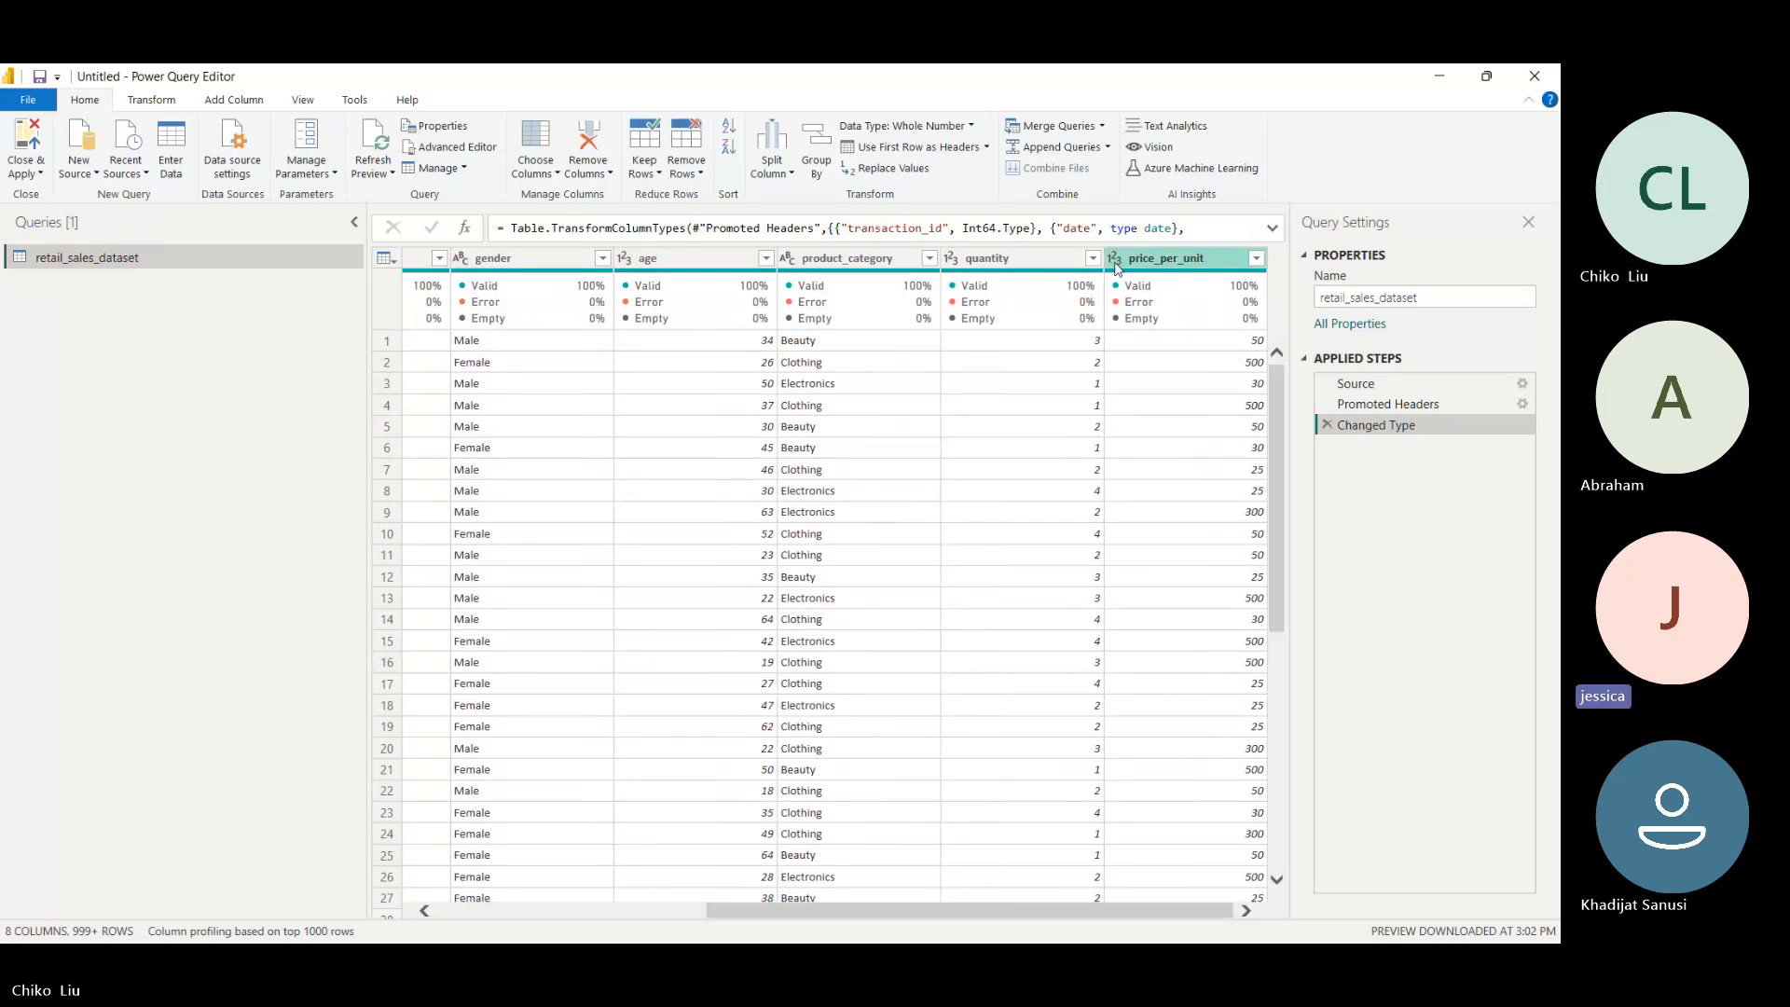
- Switch to the Teams meeting in Chrome, dismiss the recording notice and stop the current screen sharing
mouse_move(1104, 923)
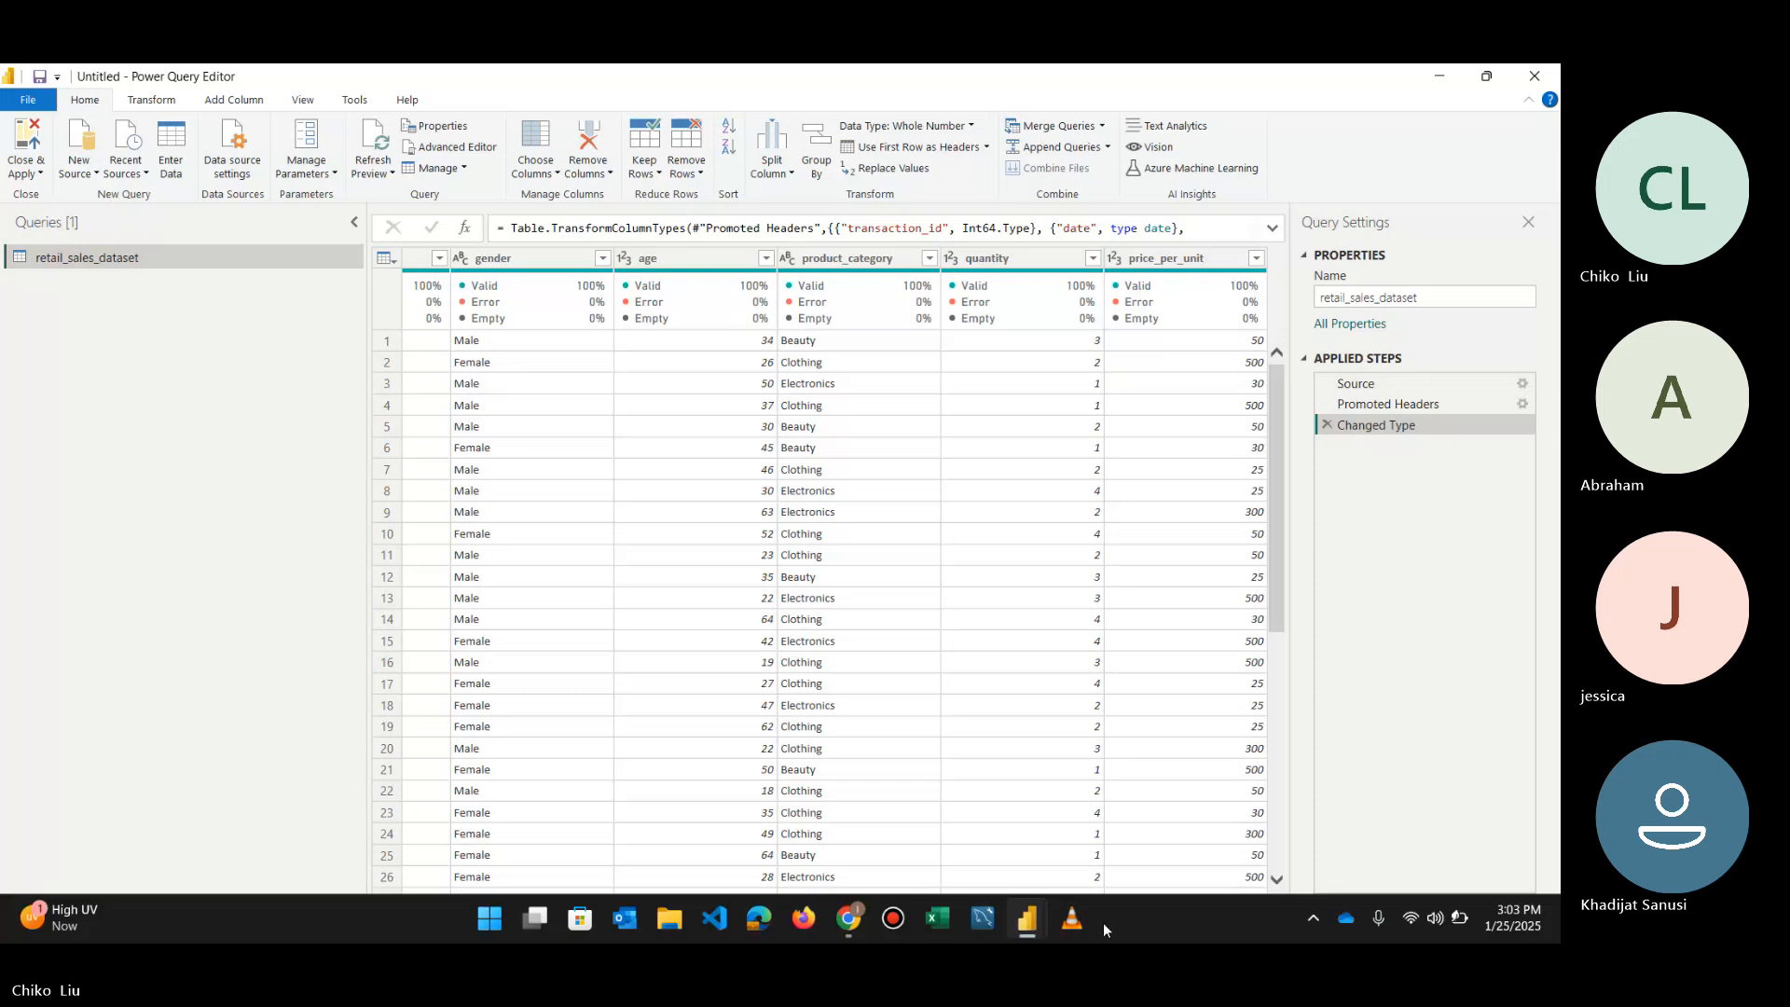
mouse_move(849, 919)
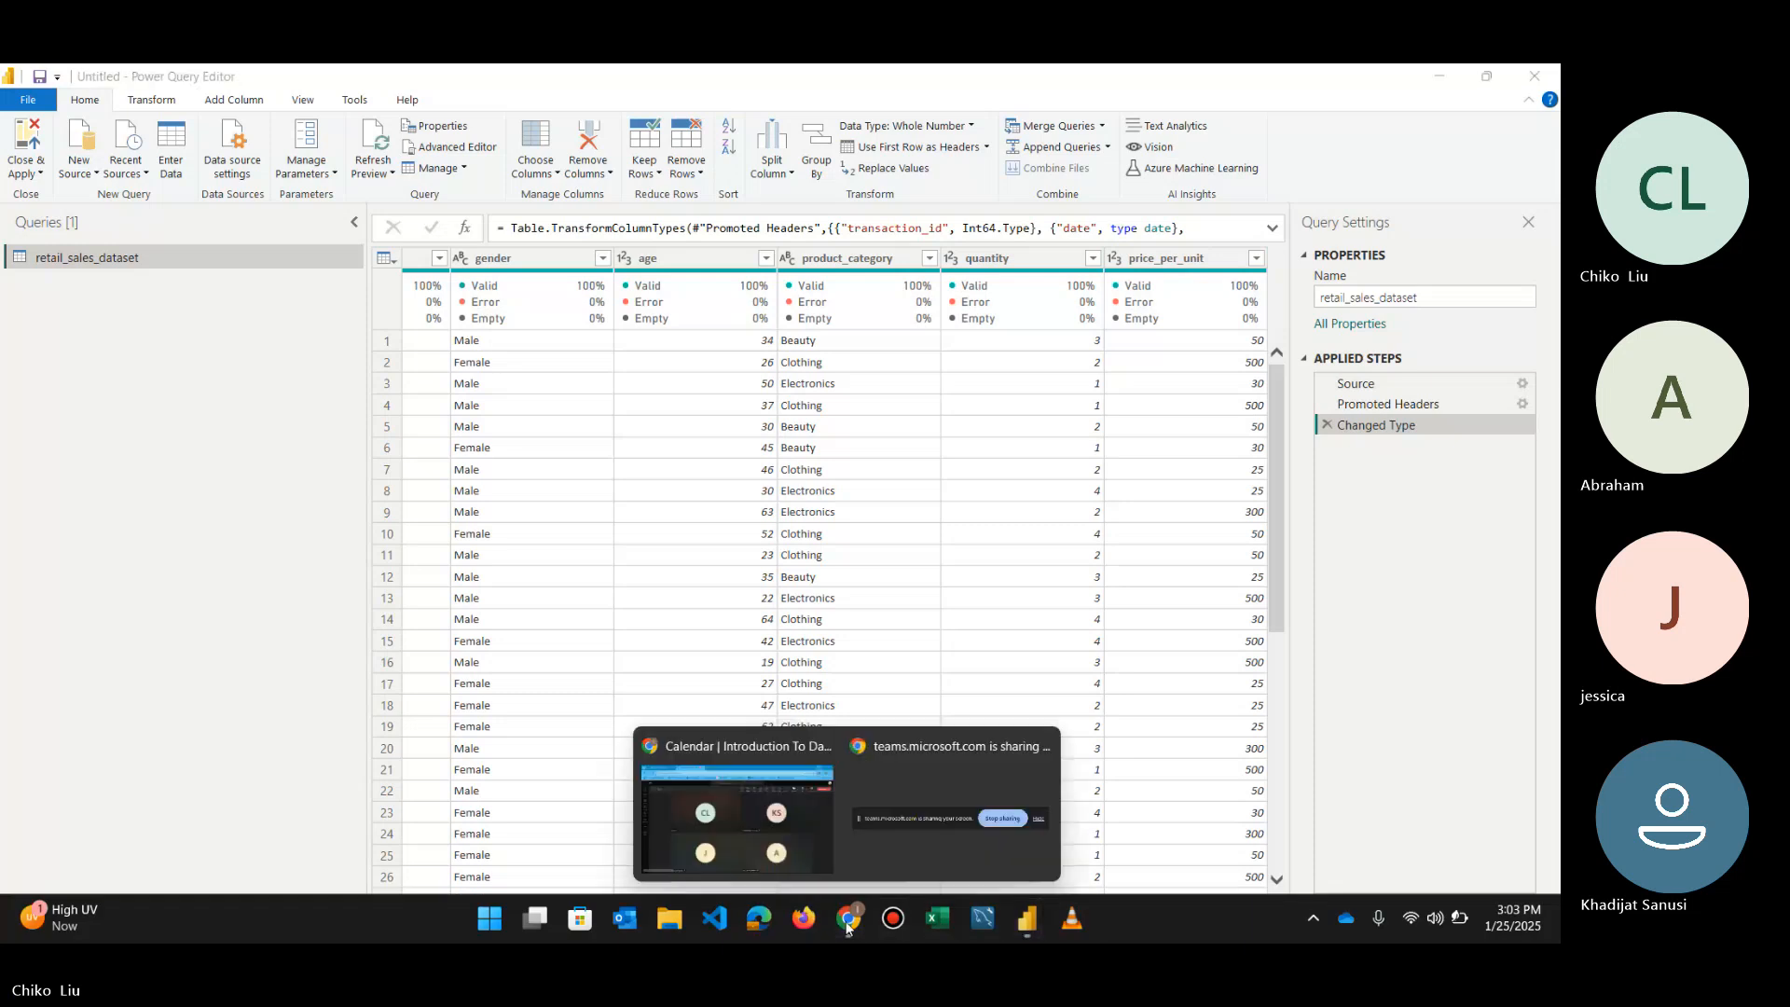
click(799, 877)
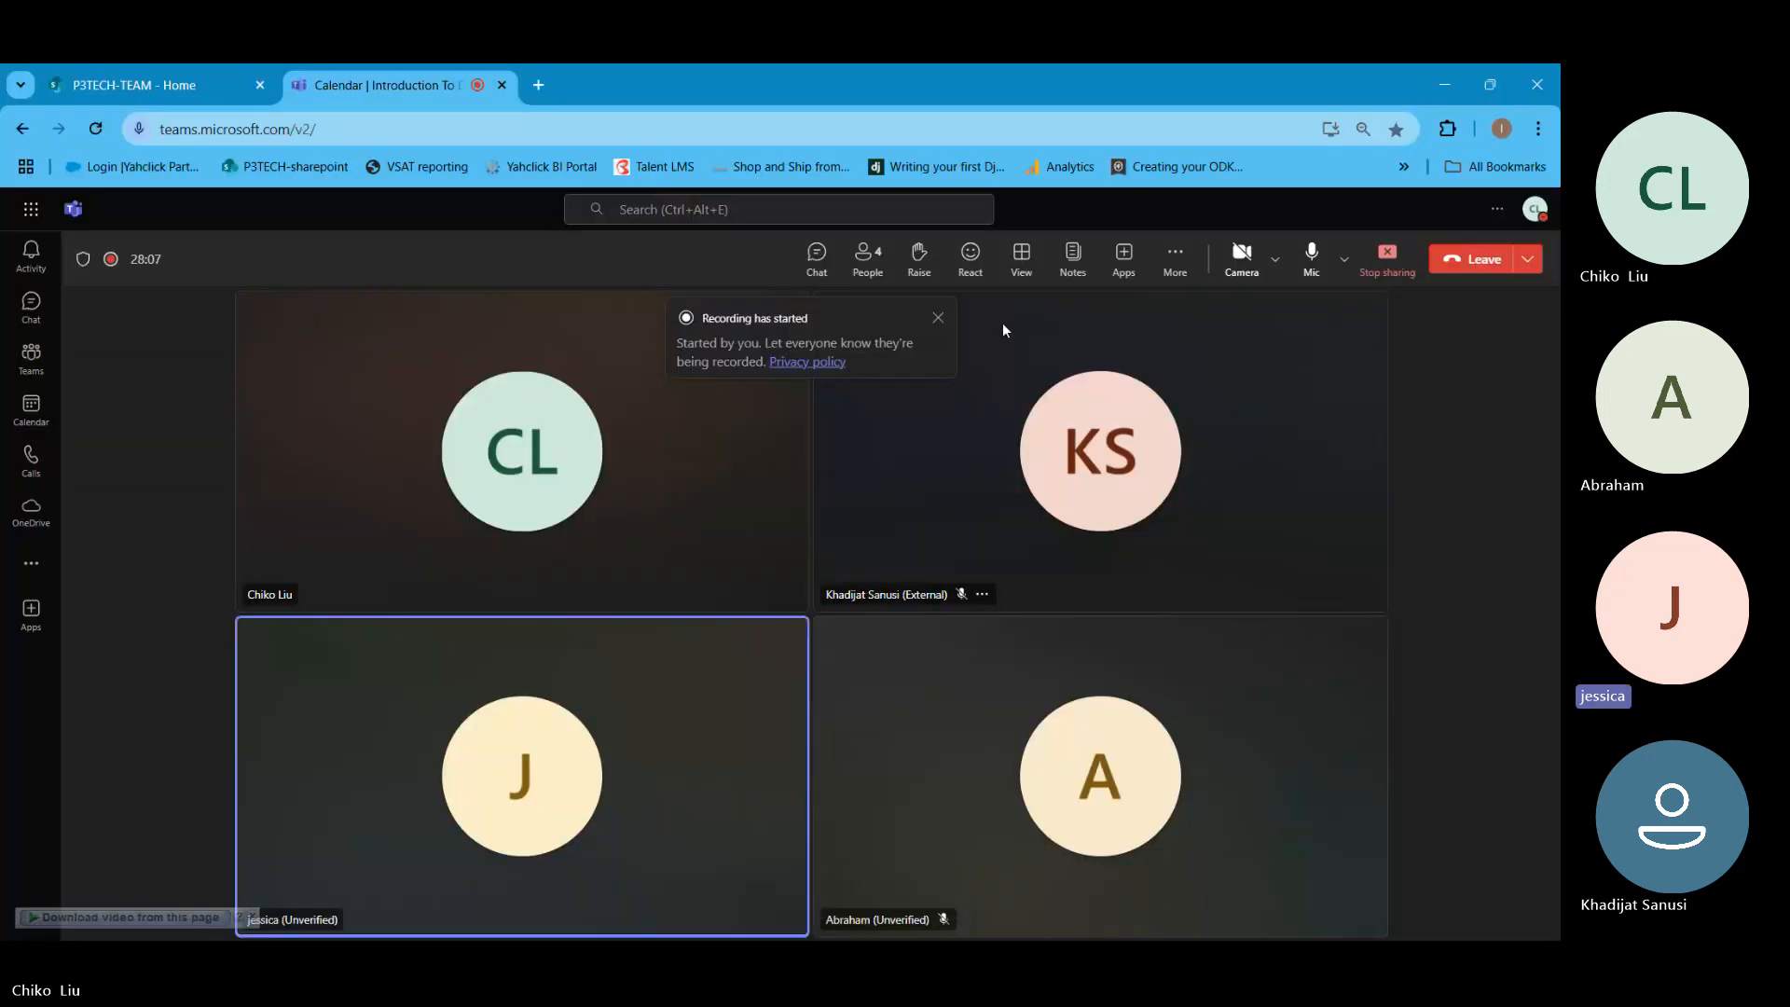
click(936, 319)
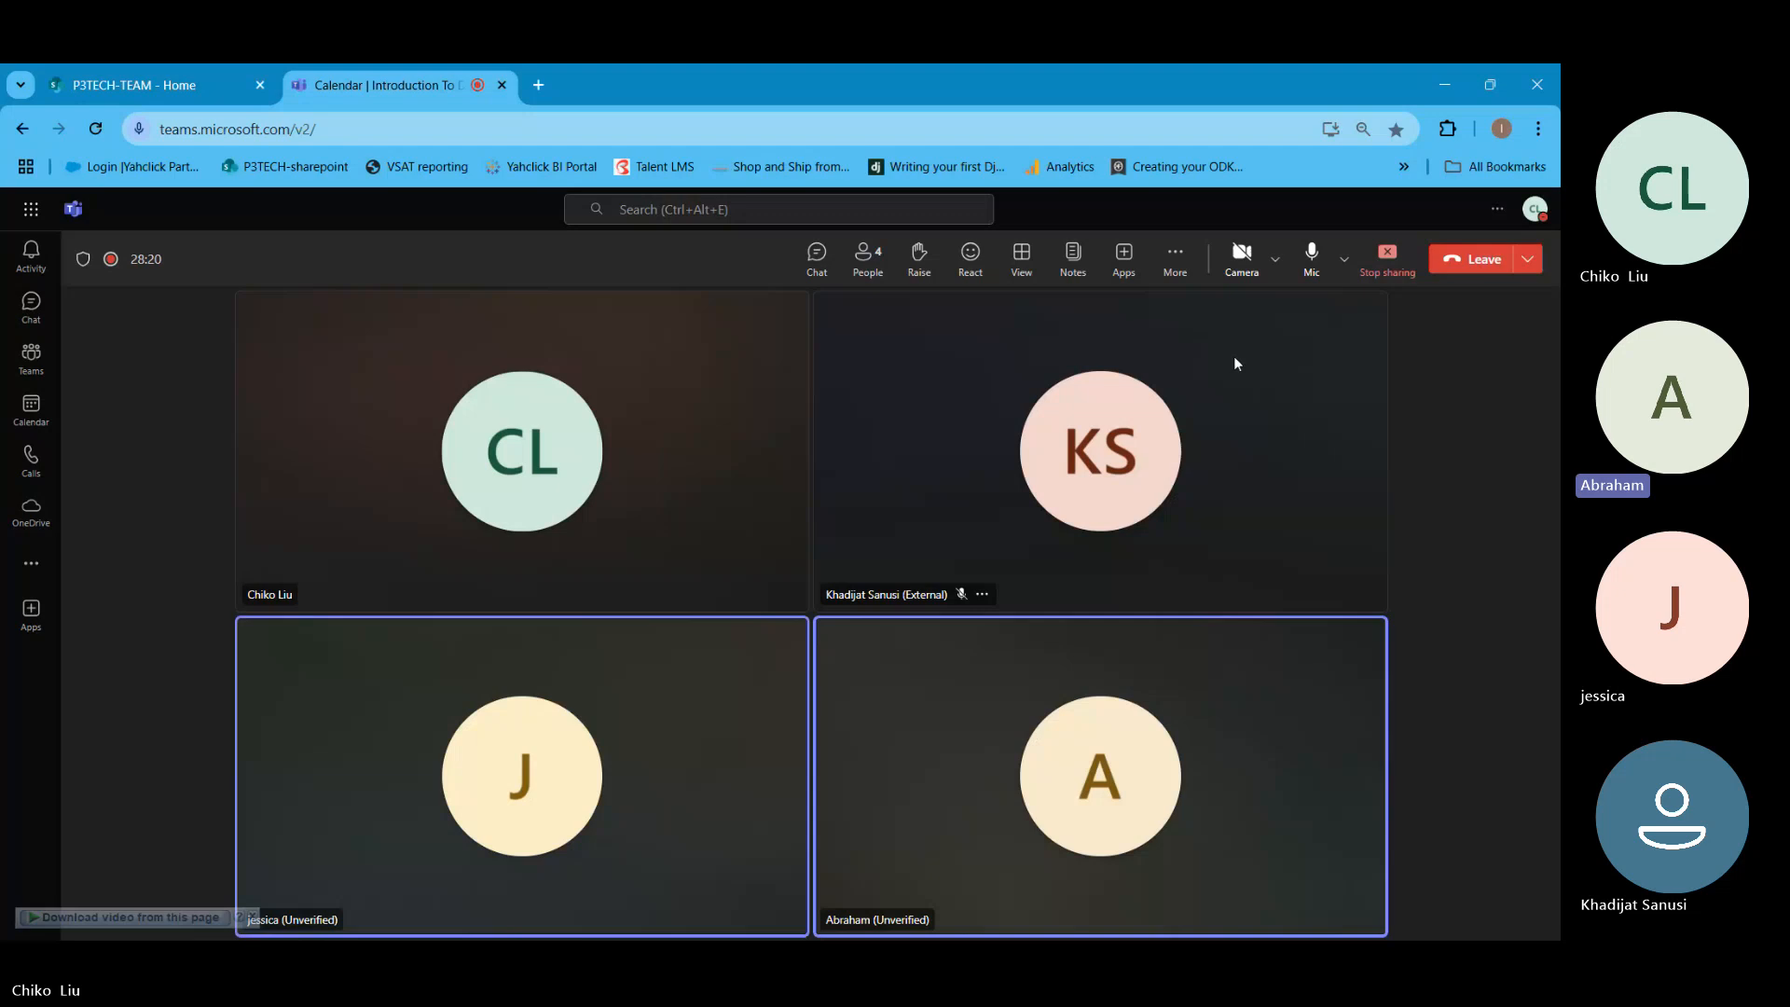
click(1398, 271)
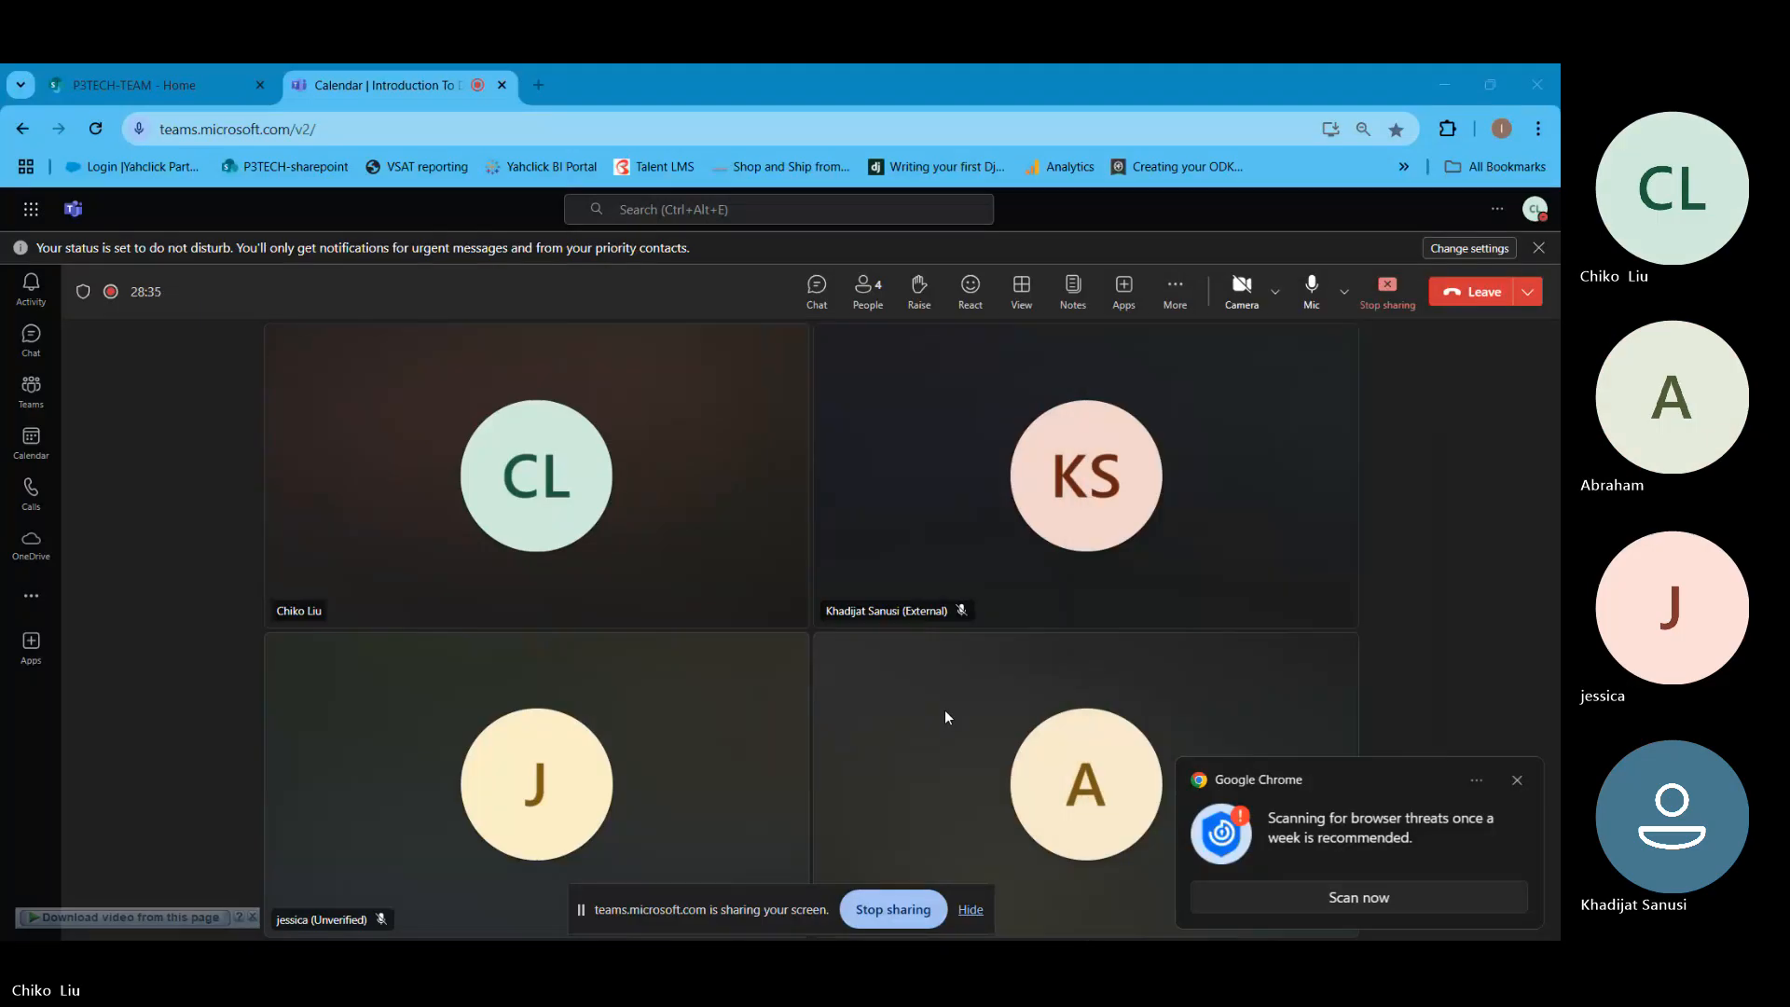
- Return to the Power Query Editor, dismissing the Chrome threat-scan notification and hiding the screen-sharing bar
click(1447, 85)
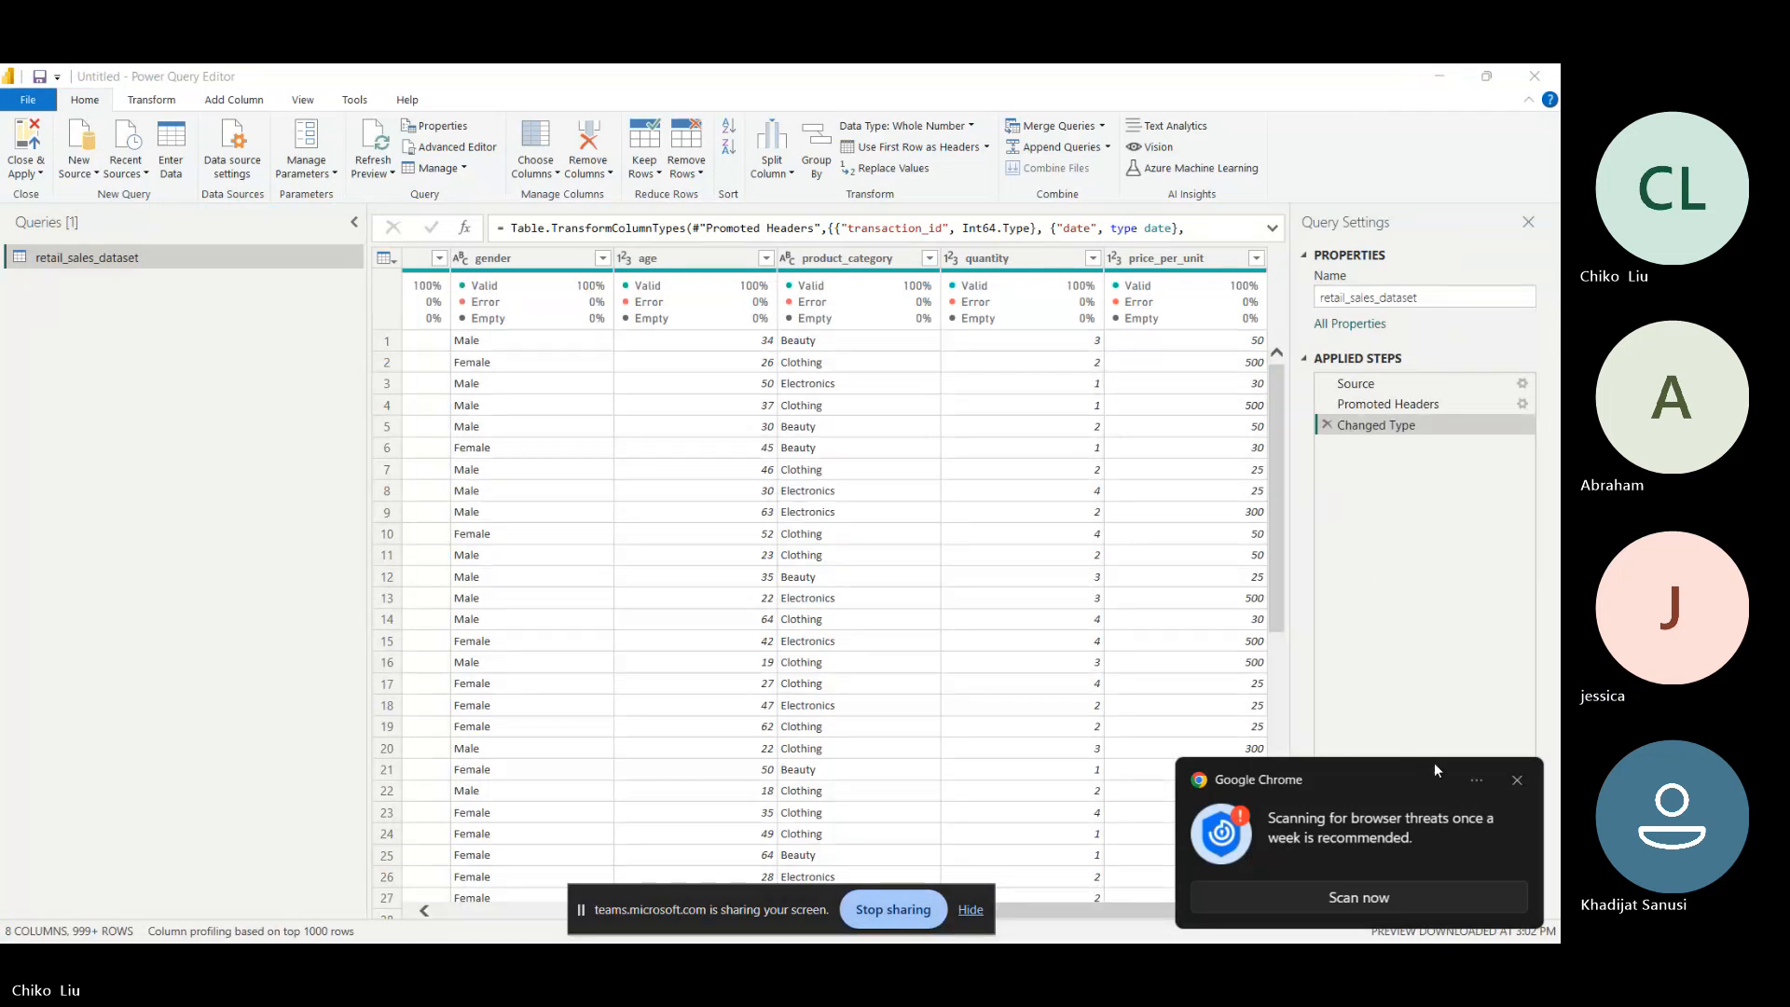
click(1515, 782)
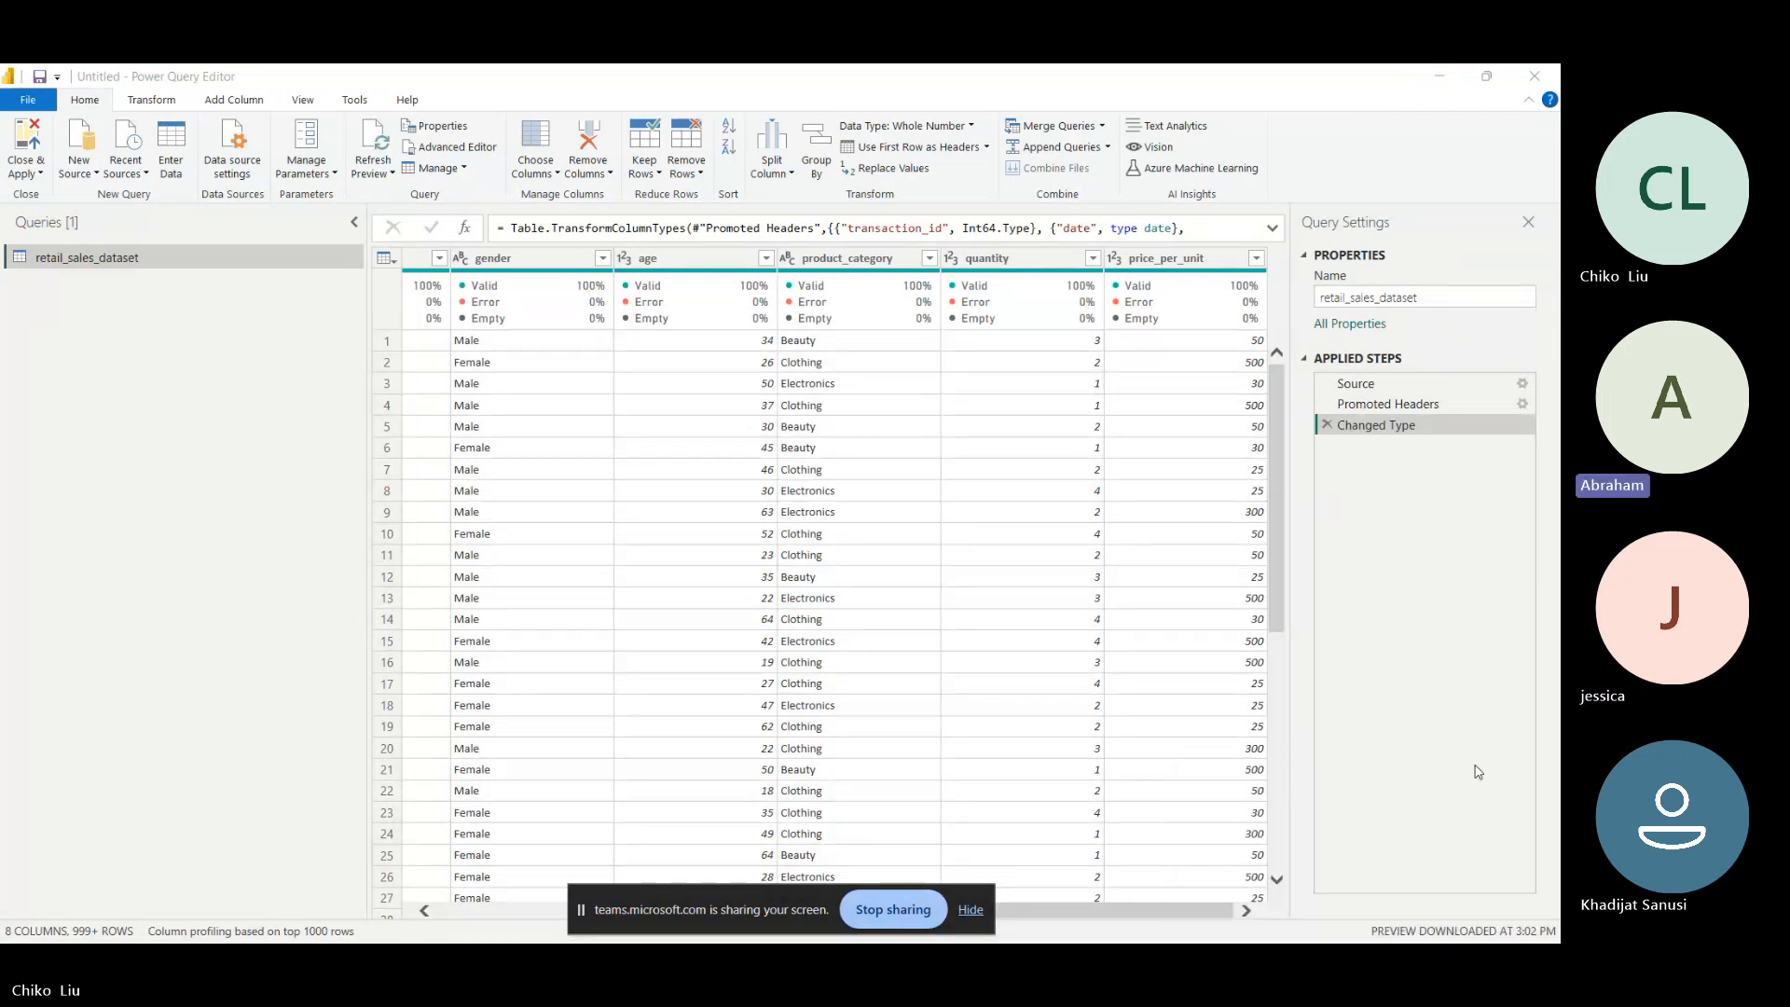
click(971, 910)
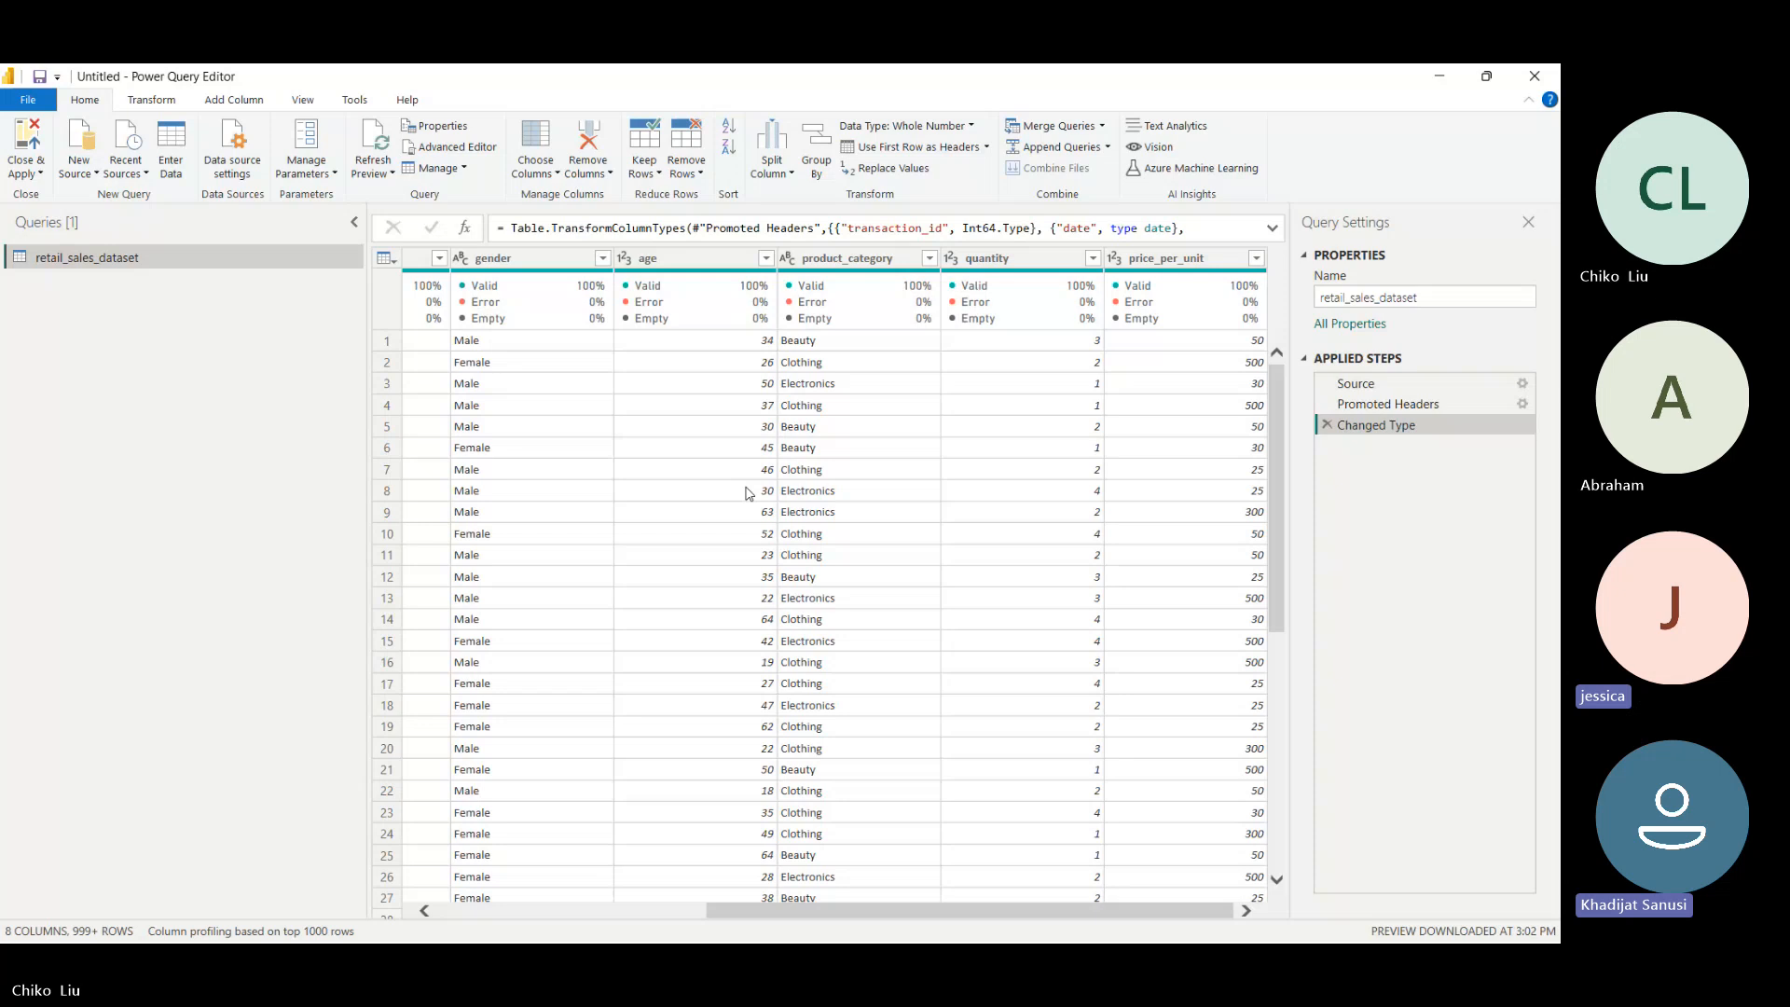
scroll(750, 495, down, 8)
scroll(754, 493, up, 8)
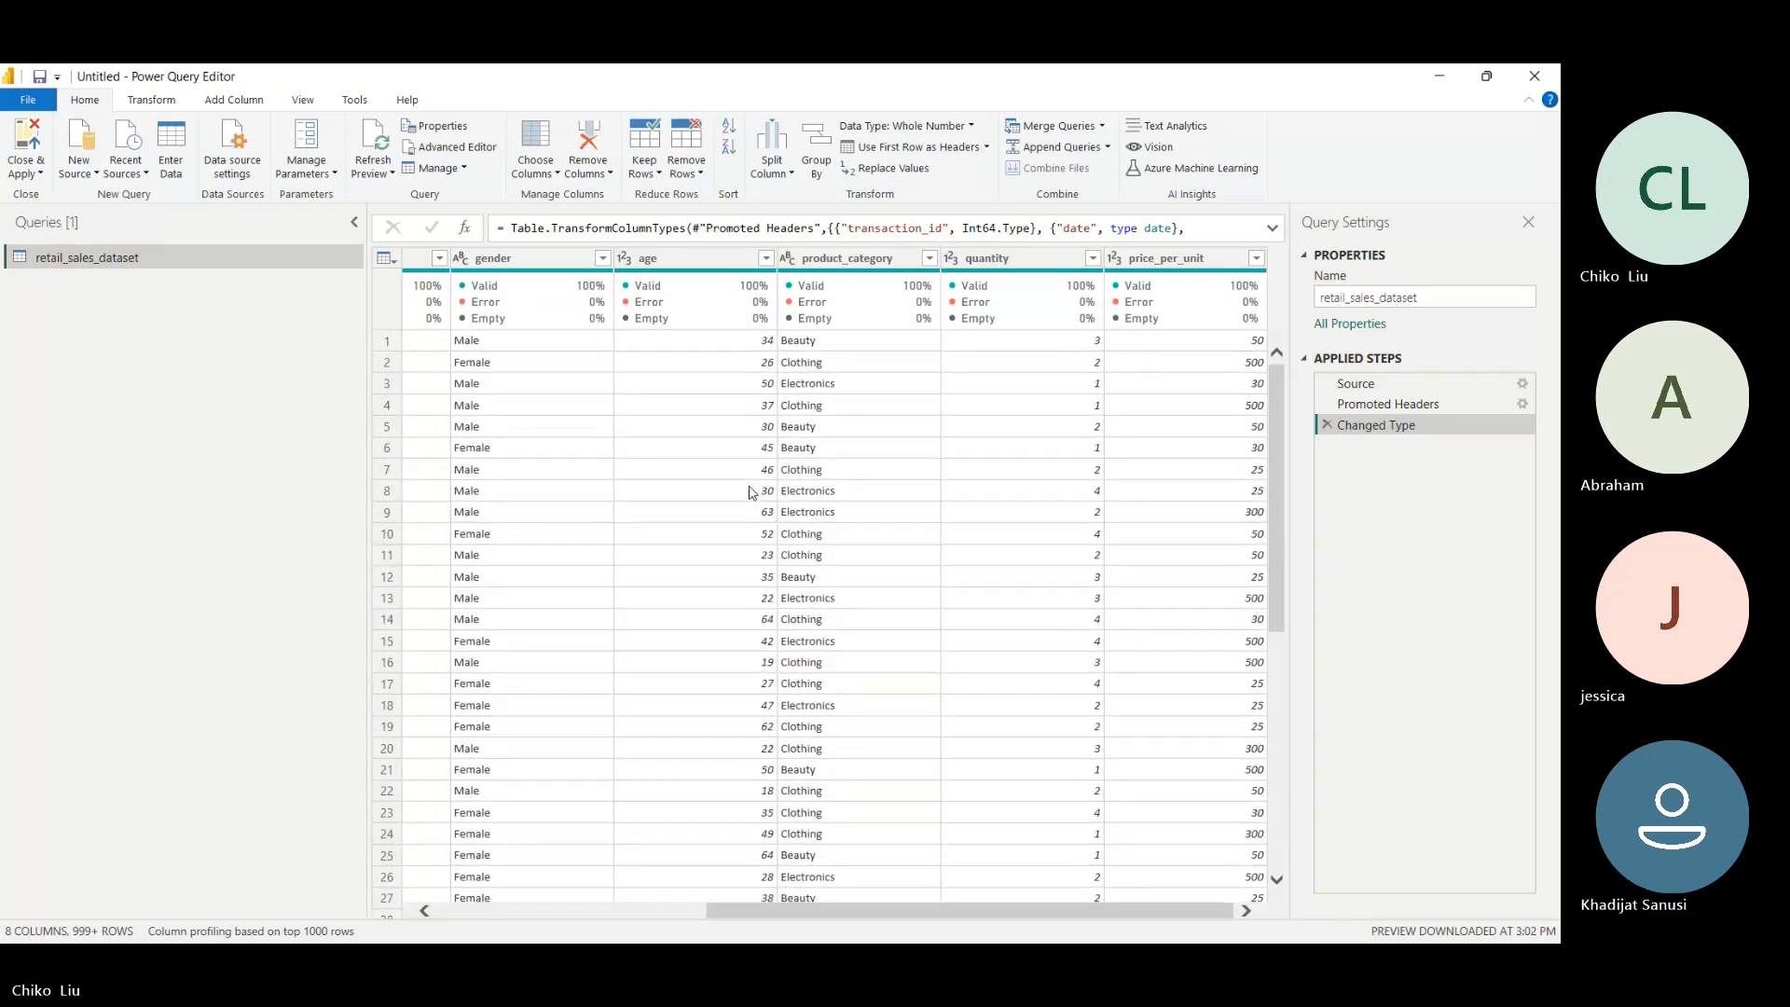
click(1484, 76)
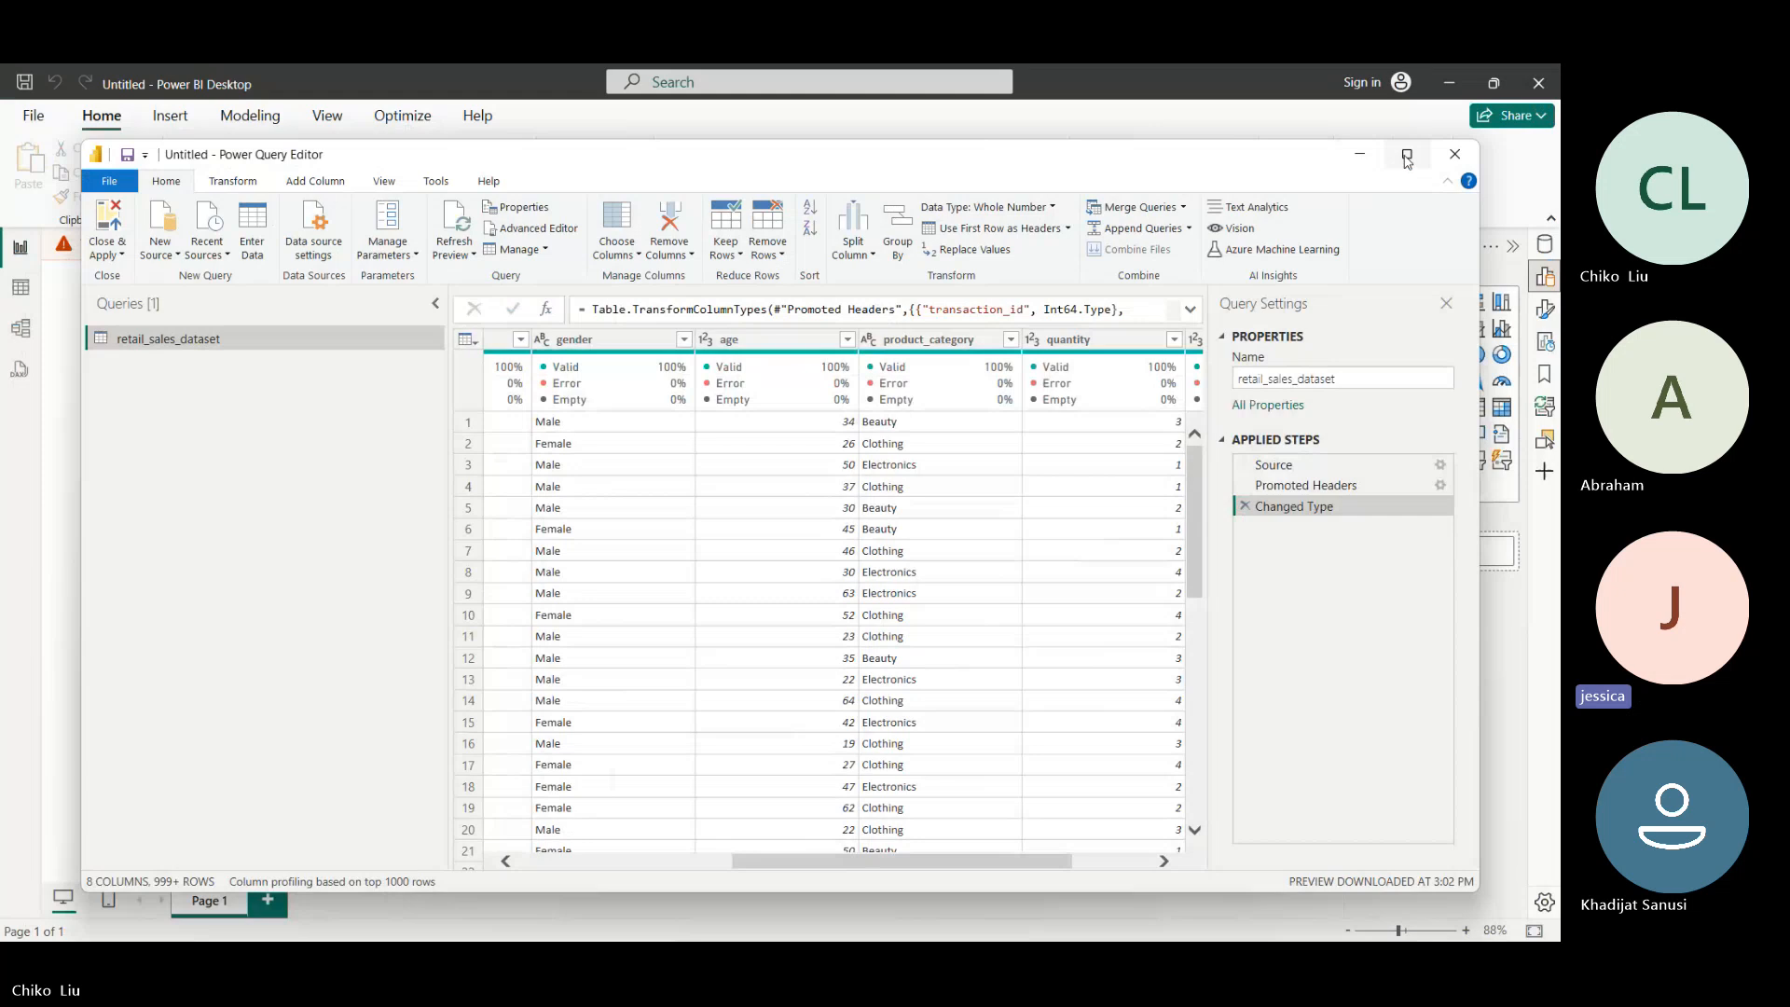
click(1406, 156)
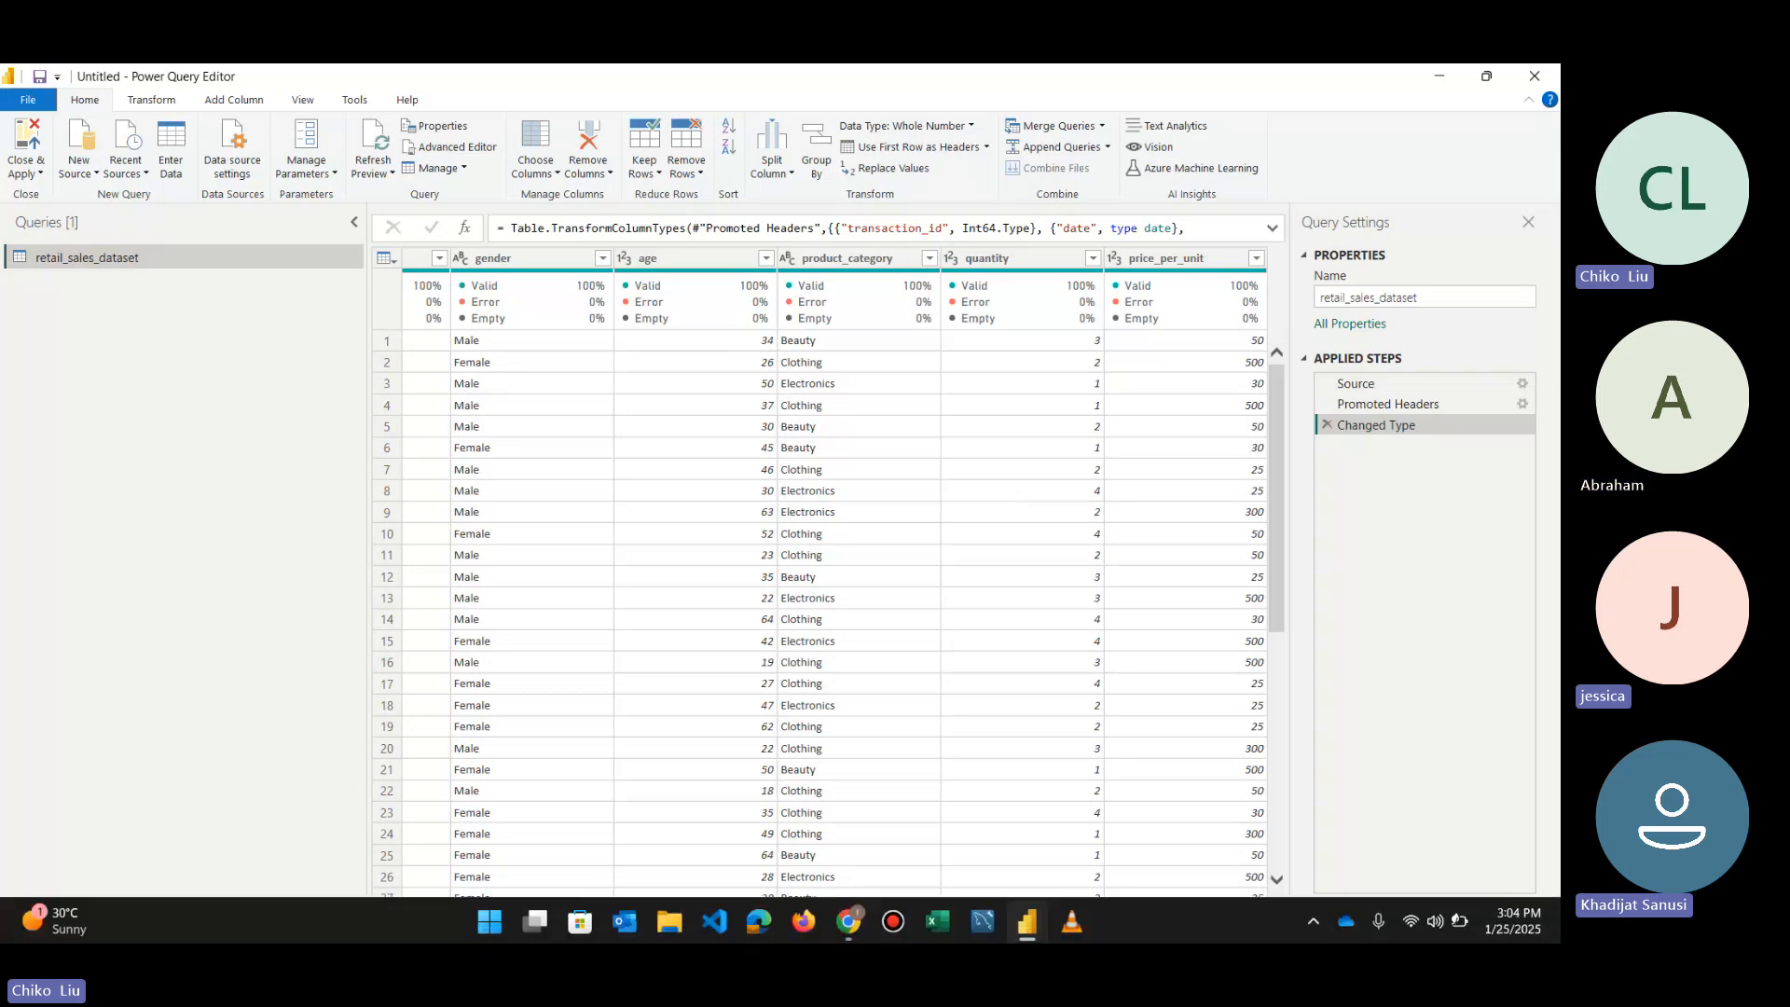
click(848, 923)
click(736, 811)
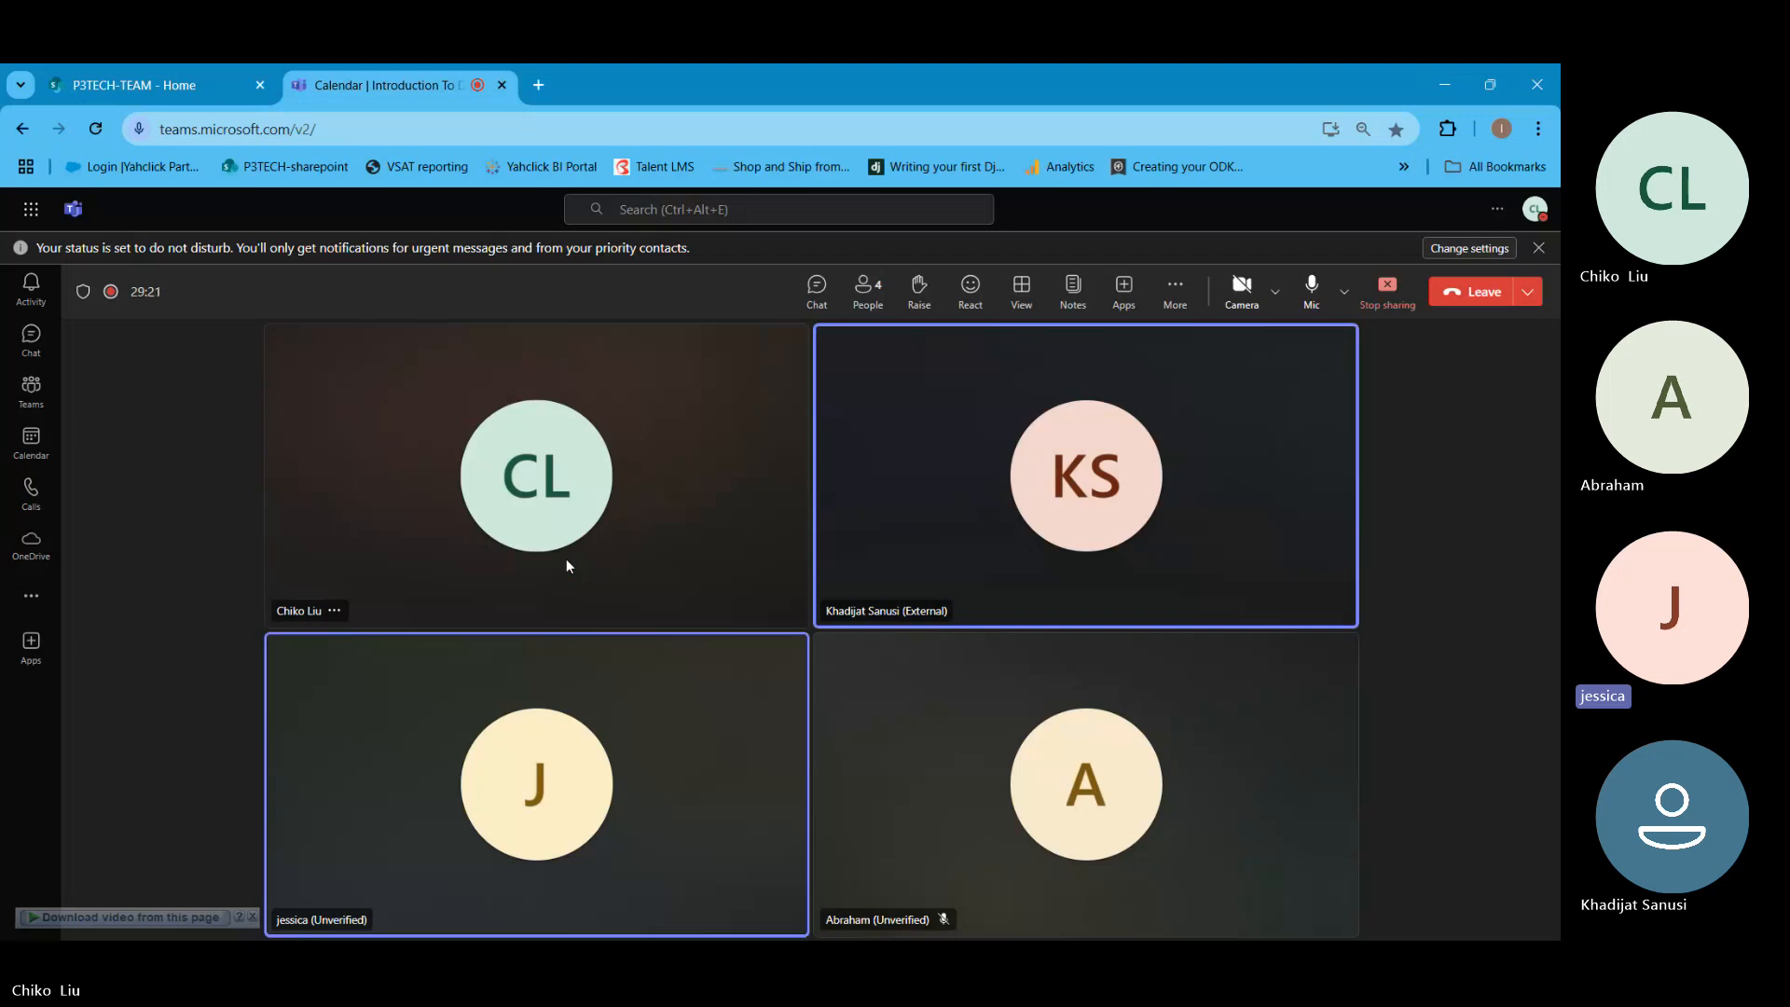
click(1442, 74)
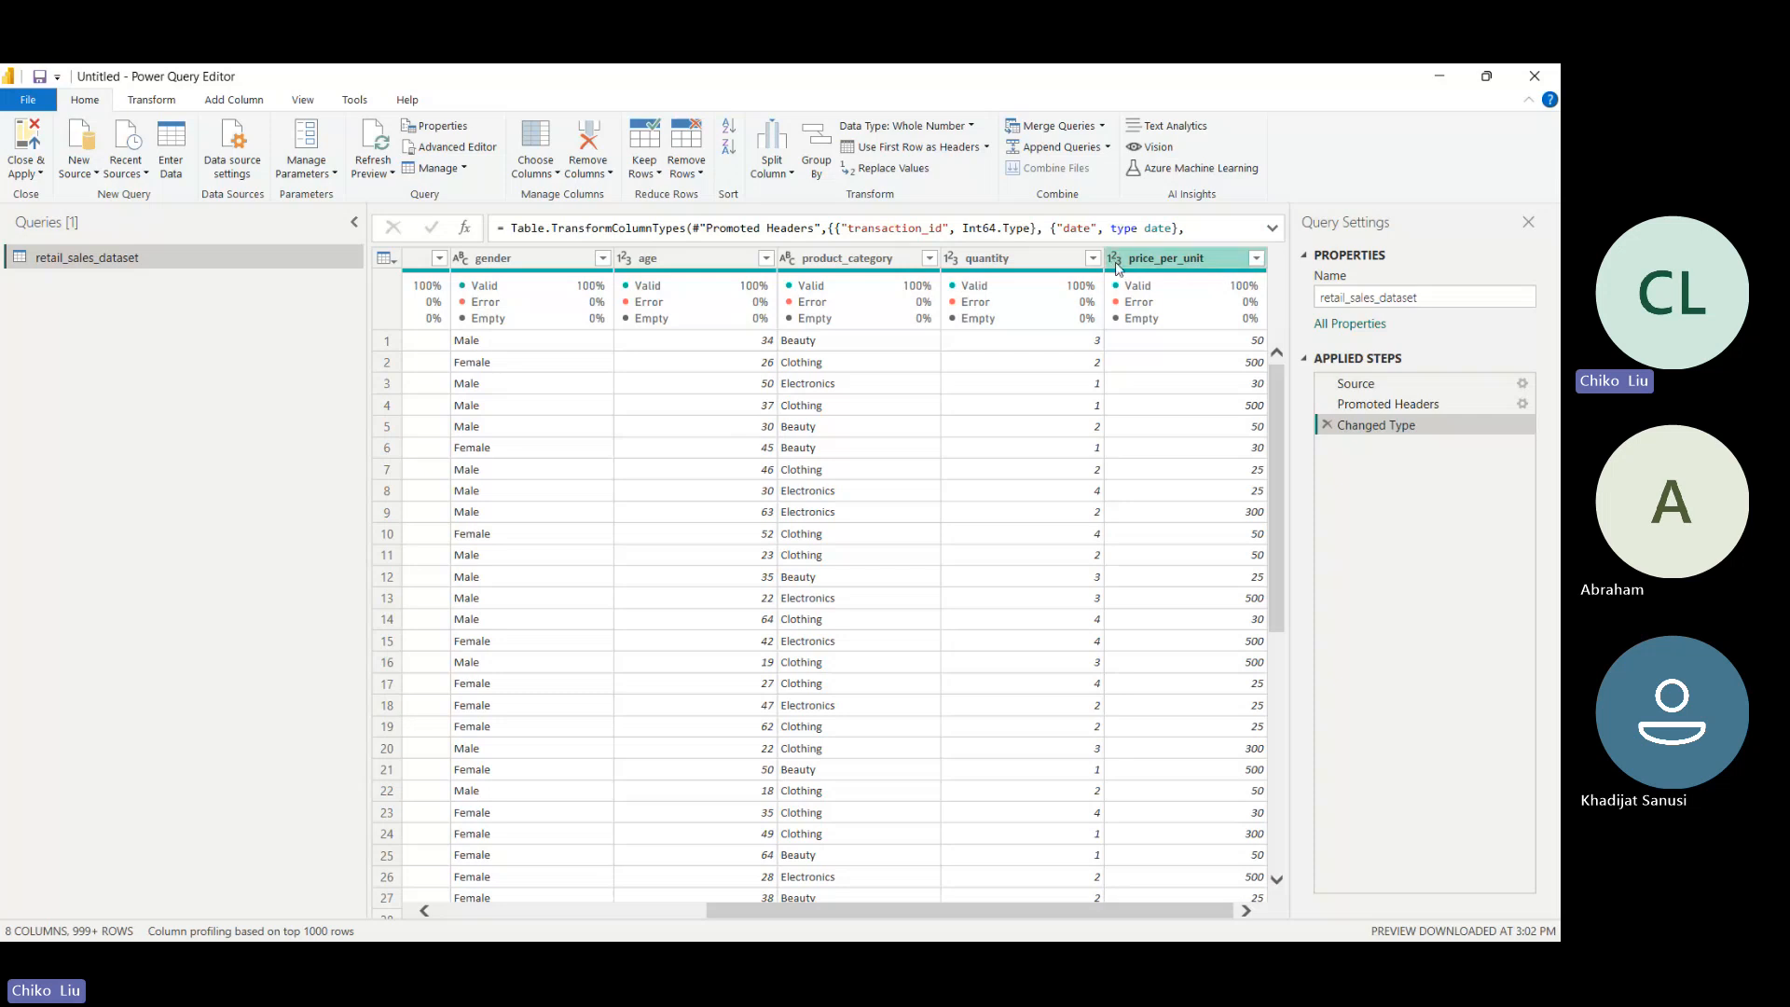
- Change the price_per_unit column's data type to Fixed decimal number, replacing the current type conversion
click(1117, 266)
click(1116, 261)
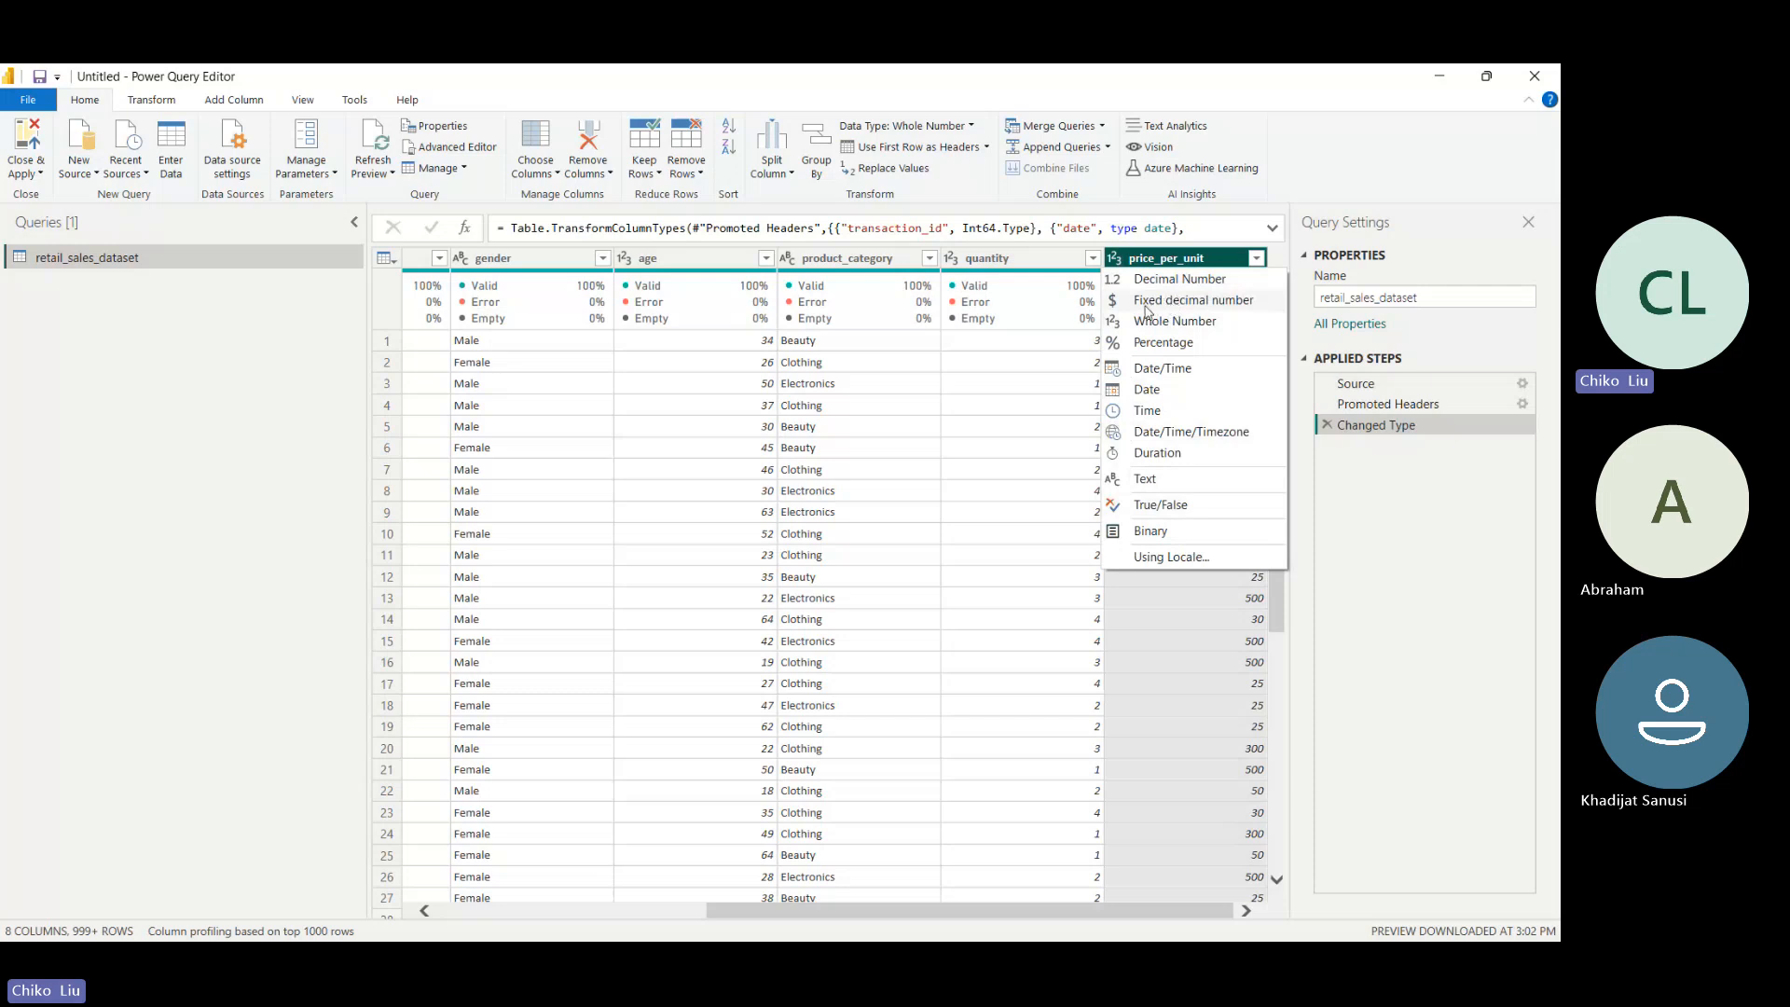
click(1110, 305)
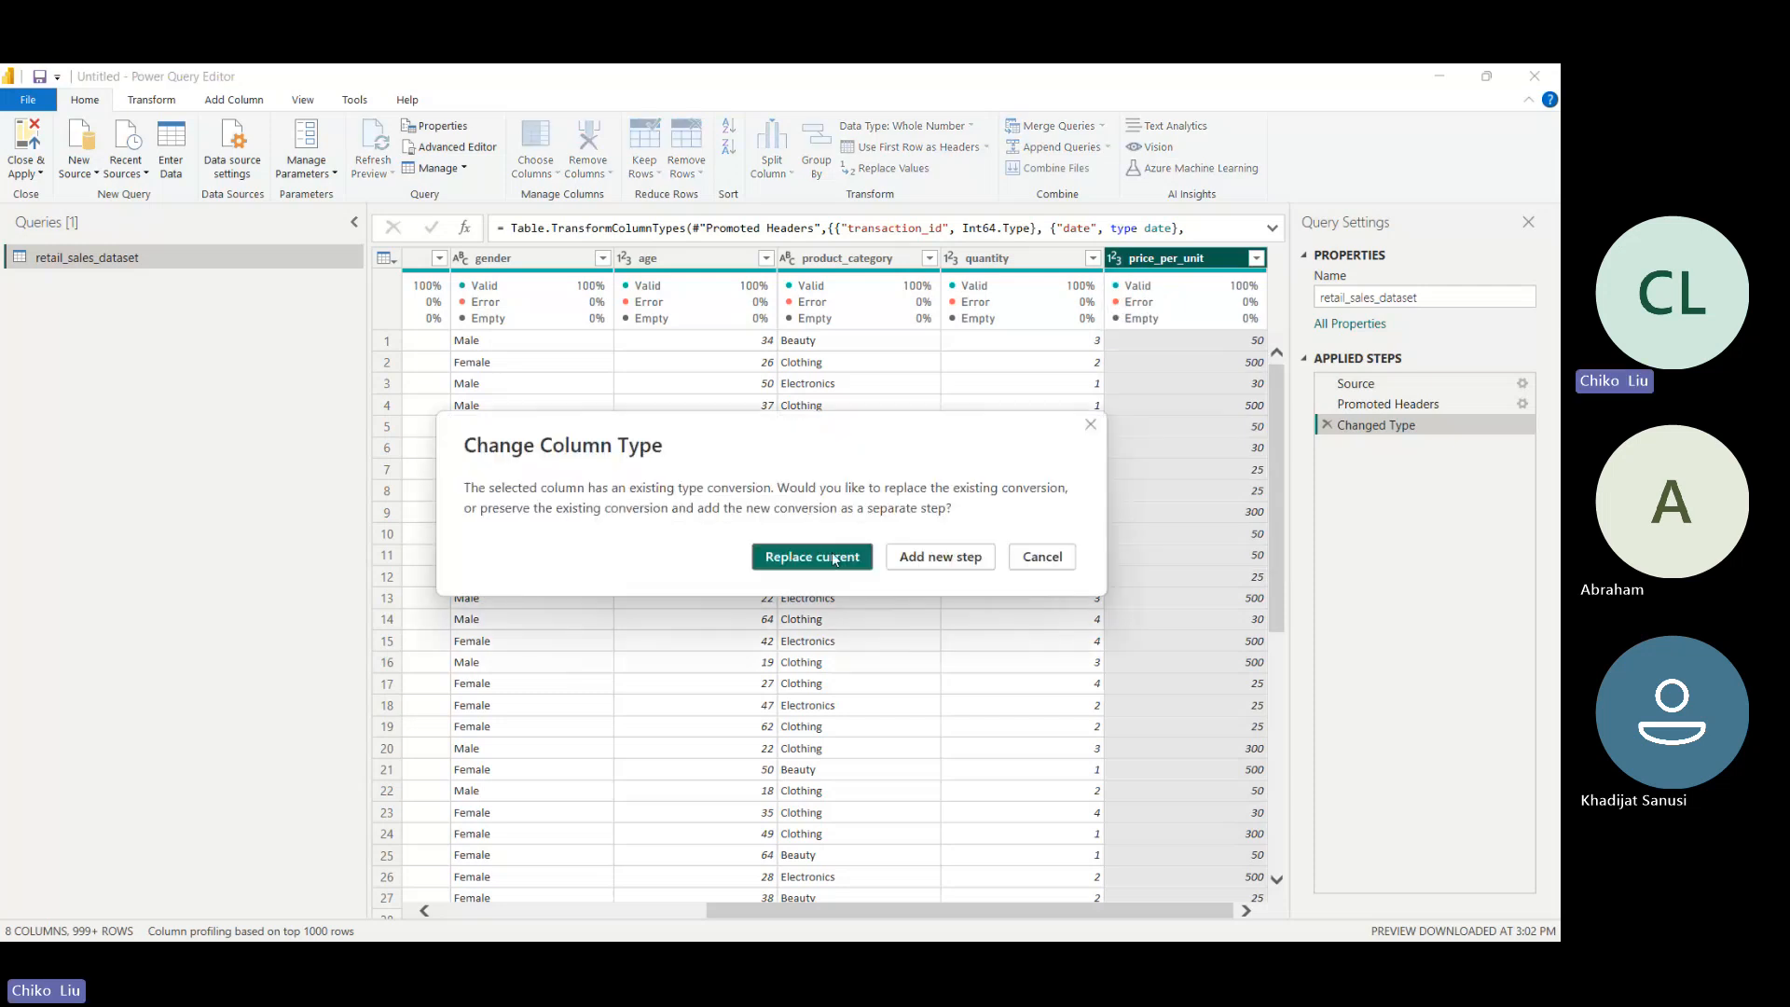
click(835, 559)
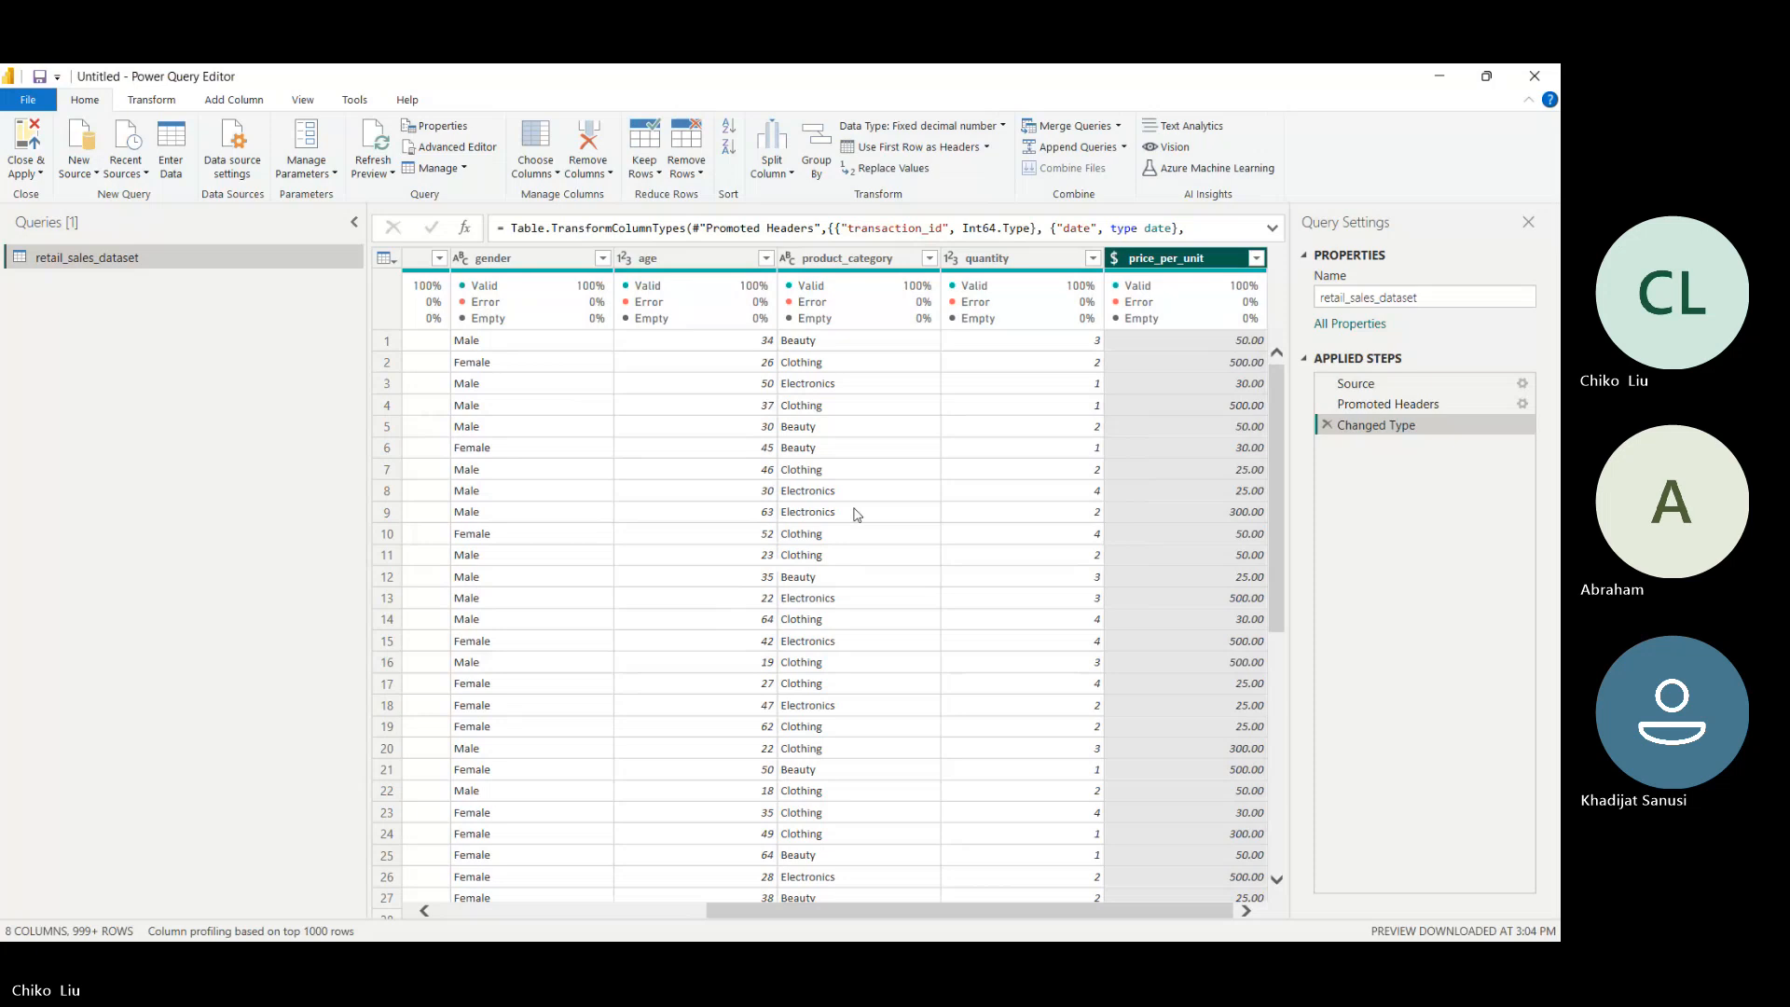
- Switch to the Teams meeting in Chrome, admit the participant waiting in the lobby, and return to the Power Query Editor
click(850, 930)
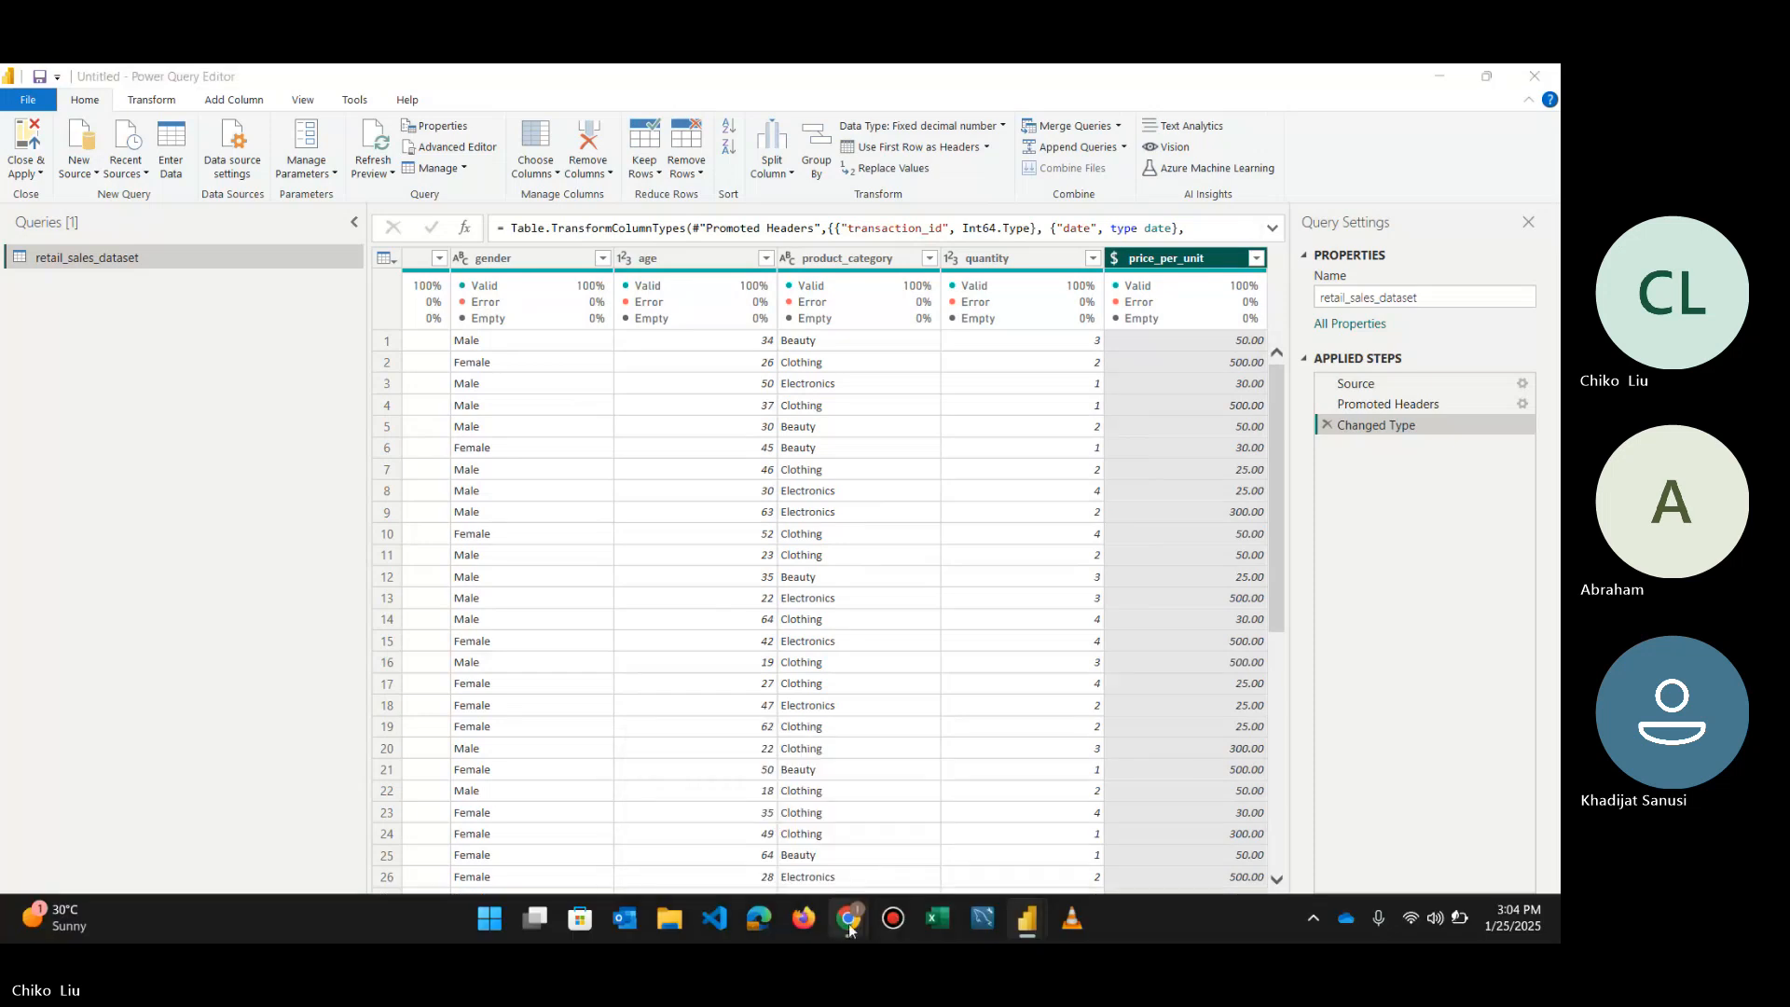
click(771, 852)
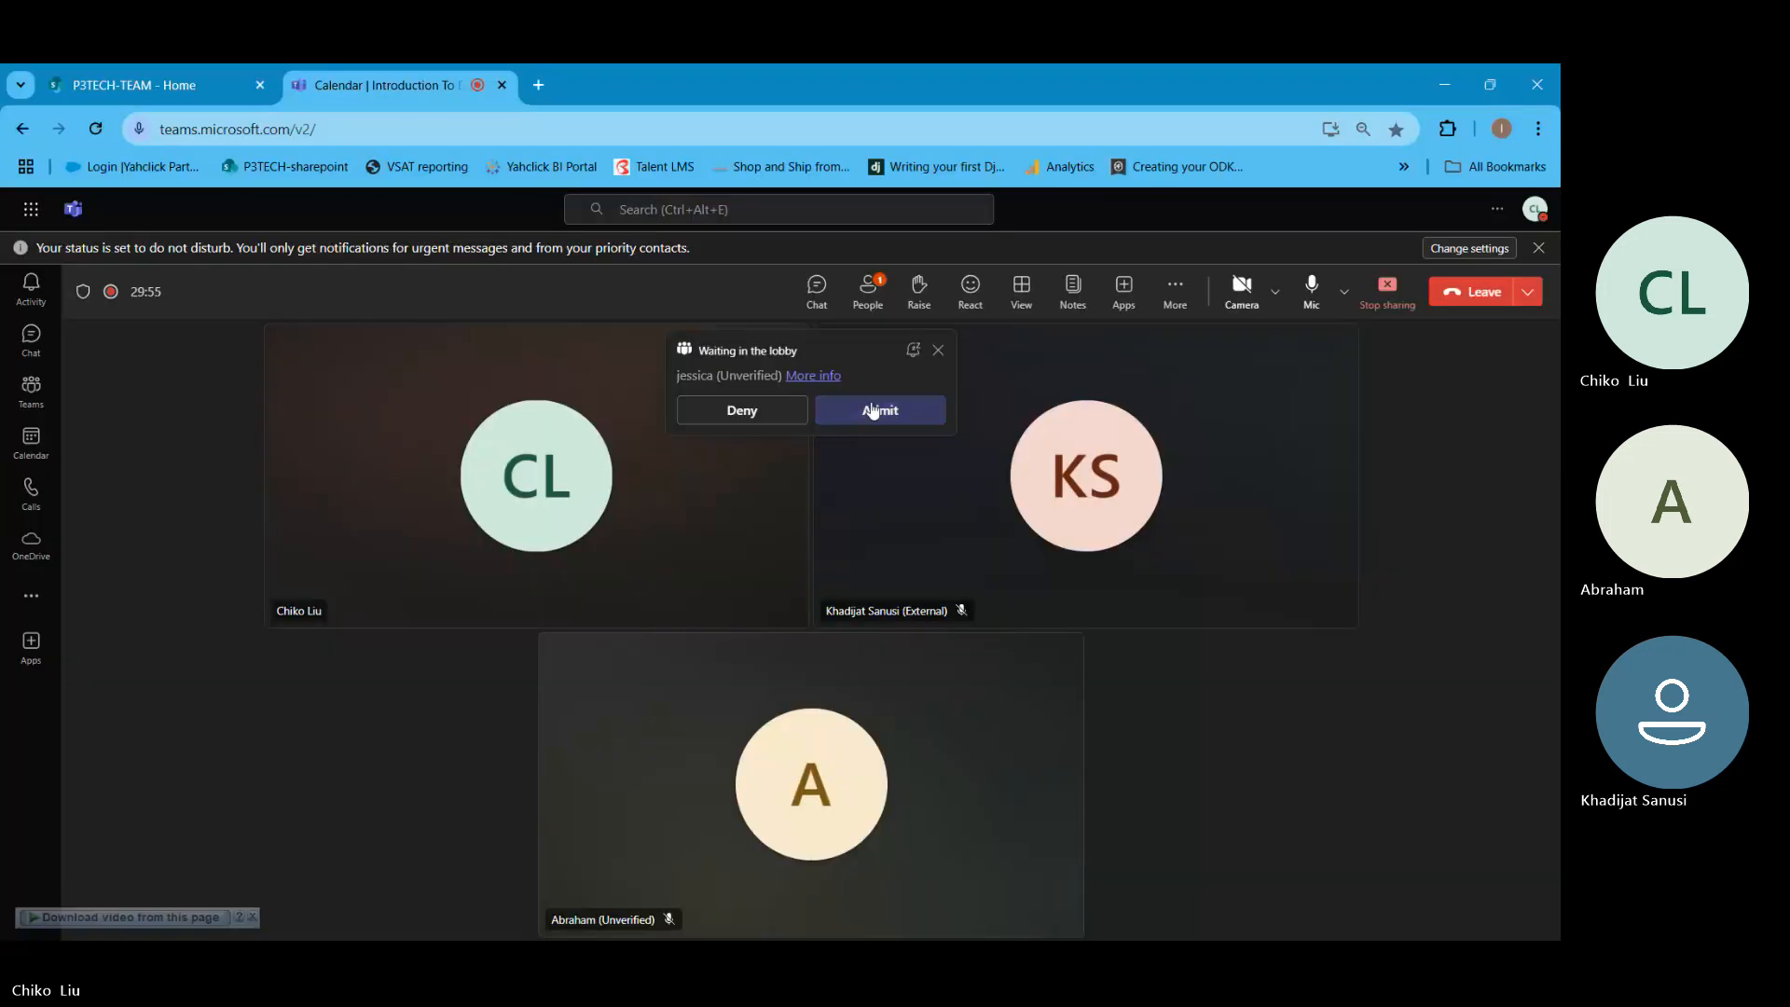
click(873, 412)
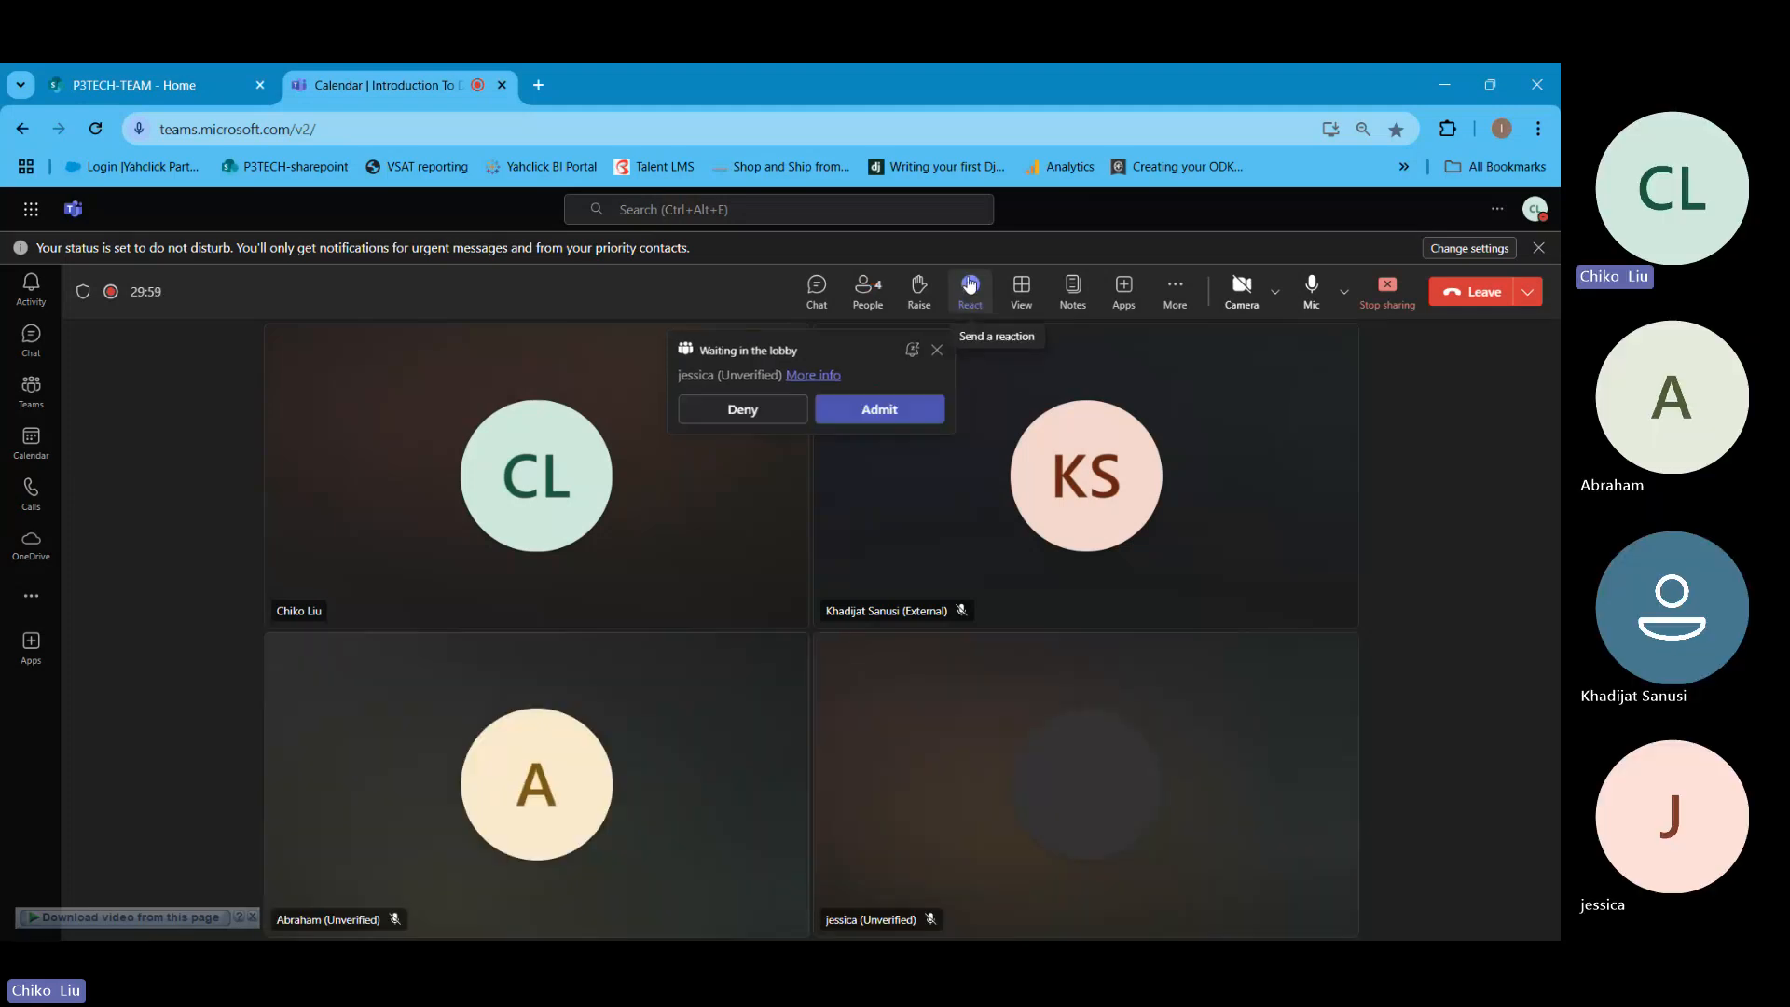
mouse_move(920, 927)
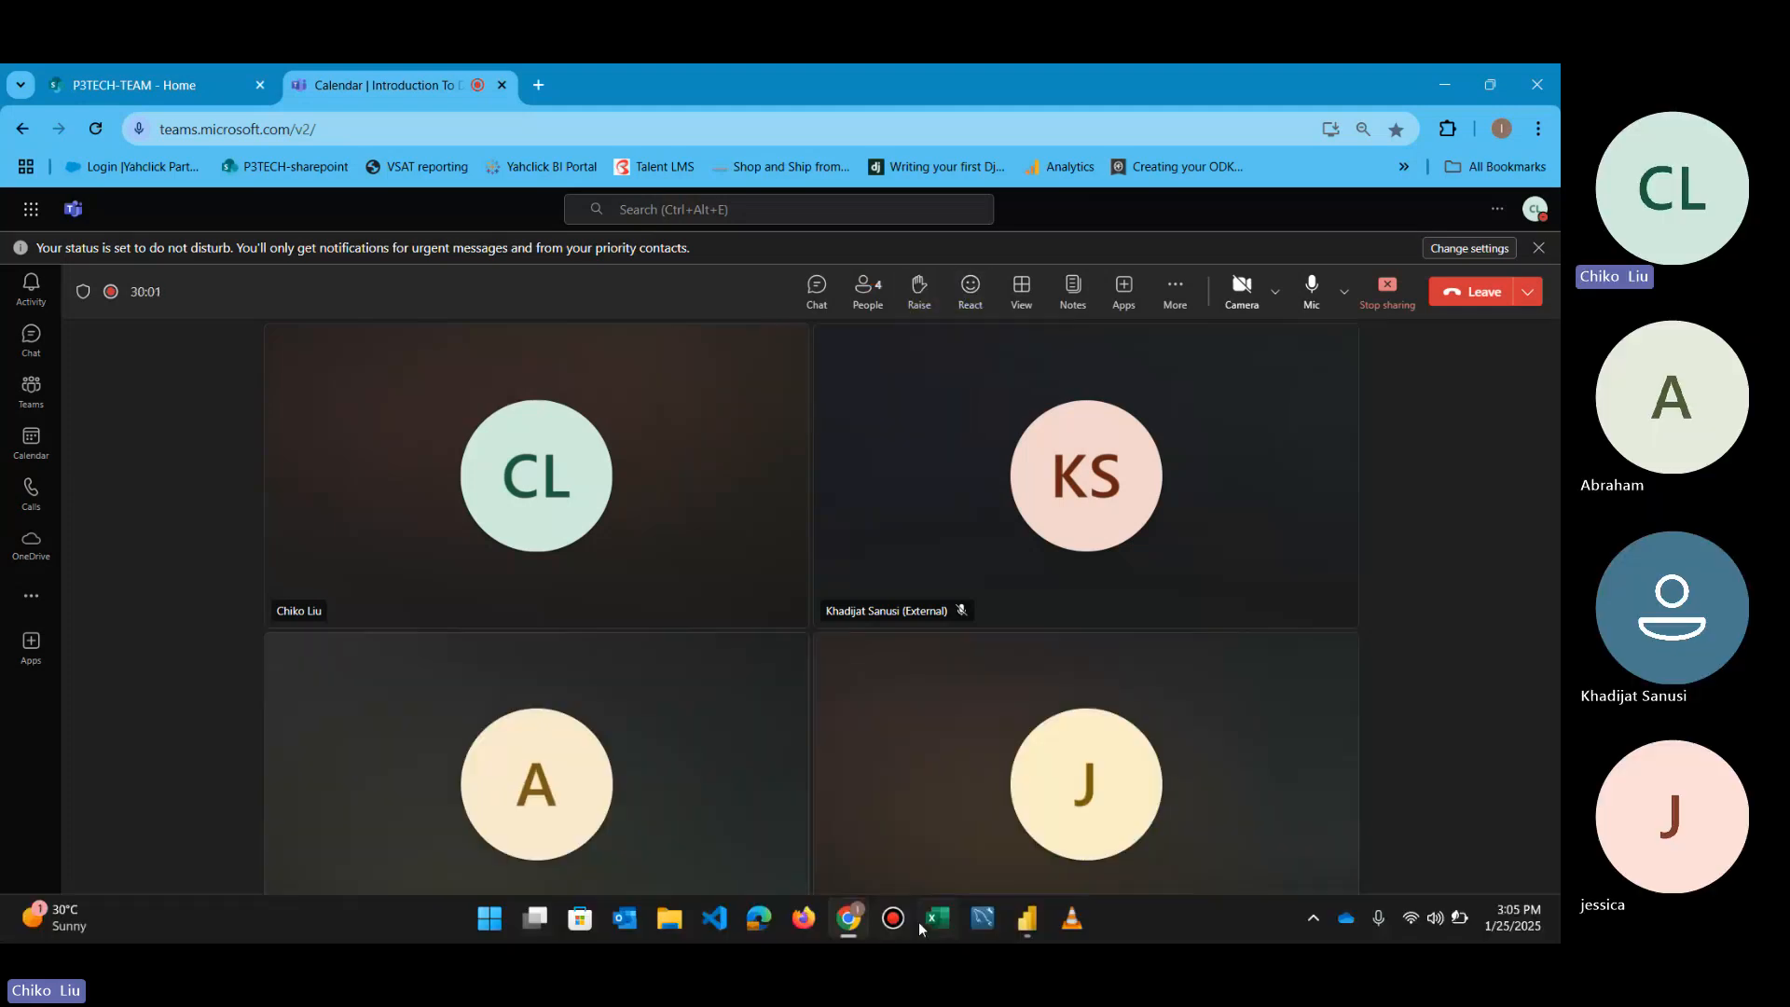
mouse_move(1027, 919)
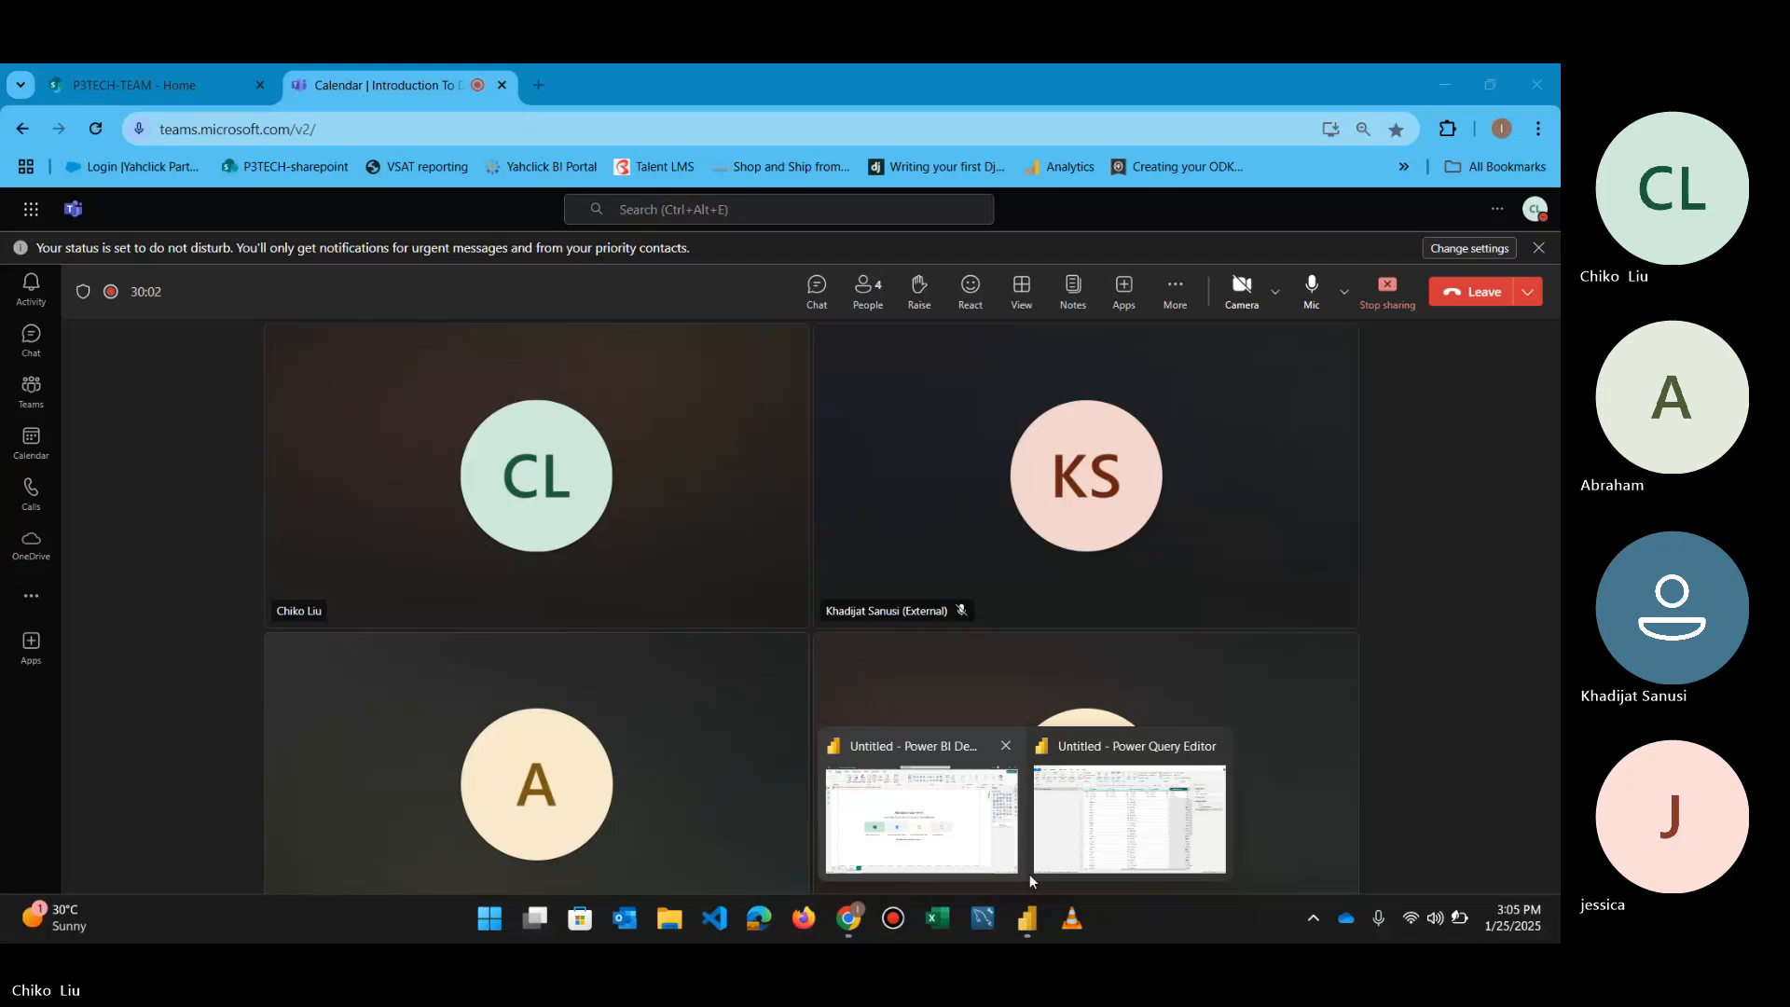
click(1054, 858)
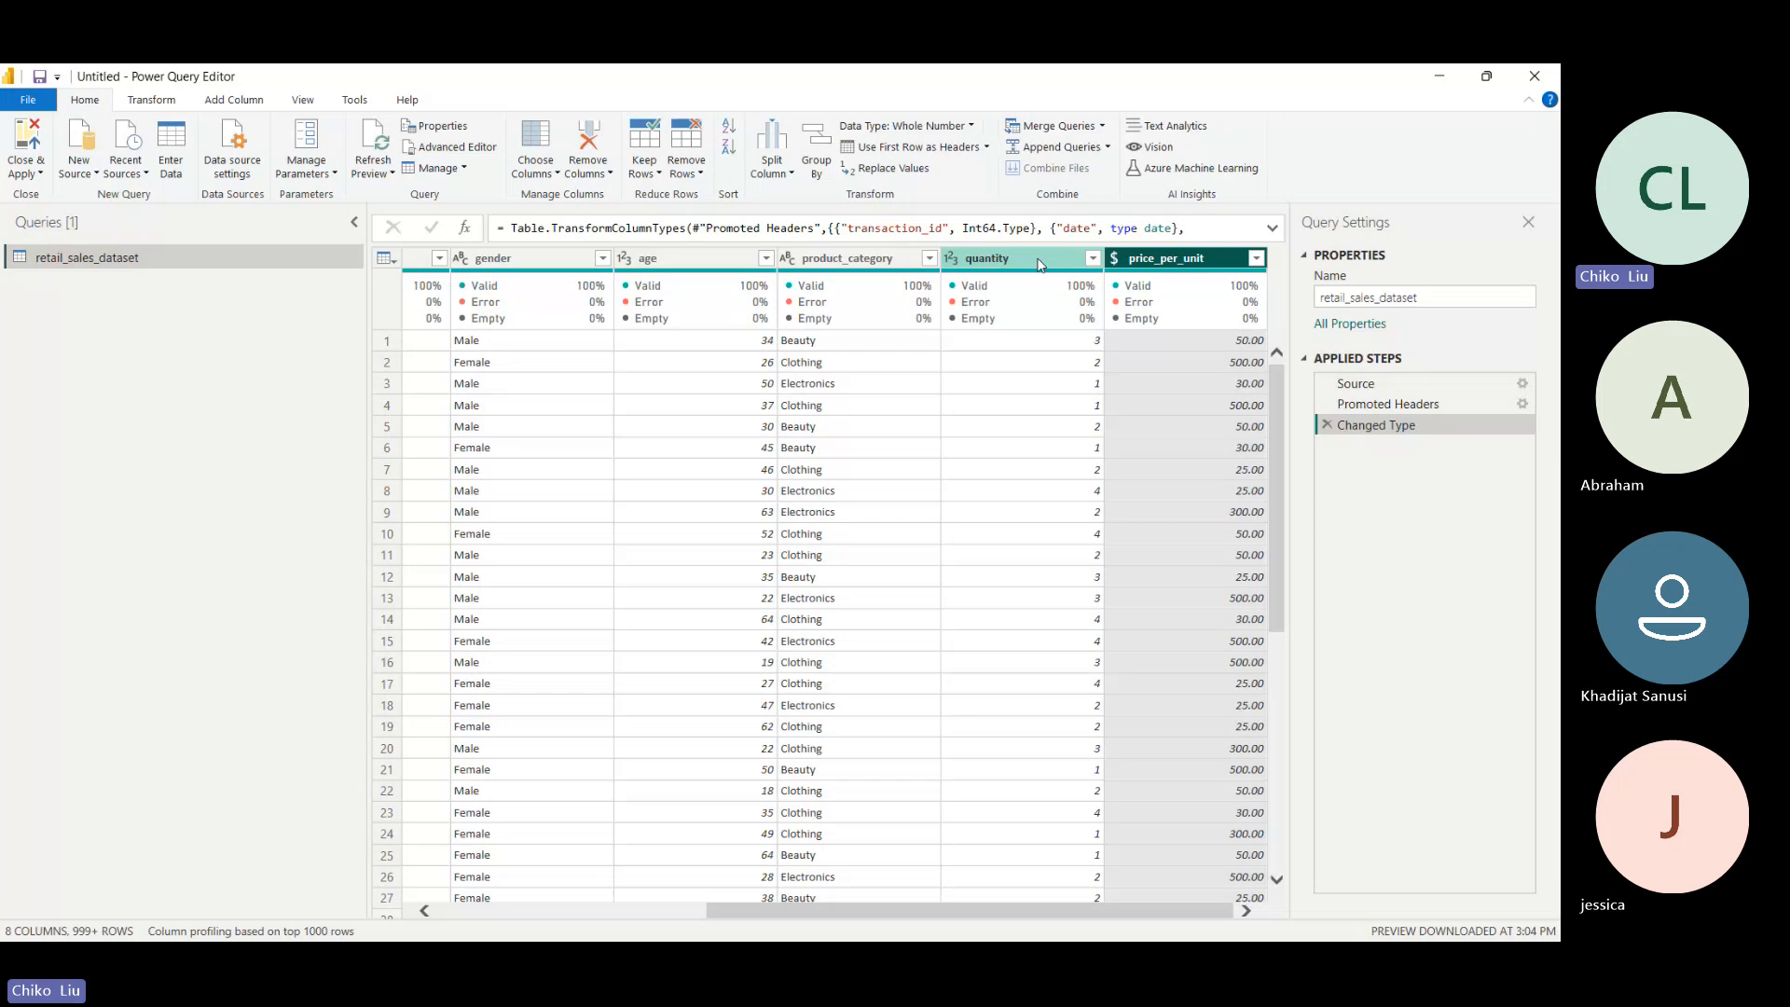
- Start a new custom column in retail_sales_dataset and name it Total Sold
click(1042, 262)
click(1153, 264)
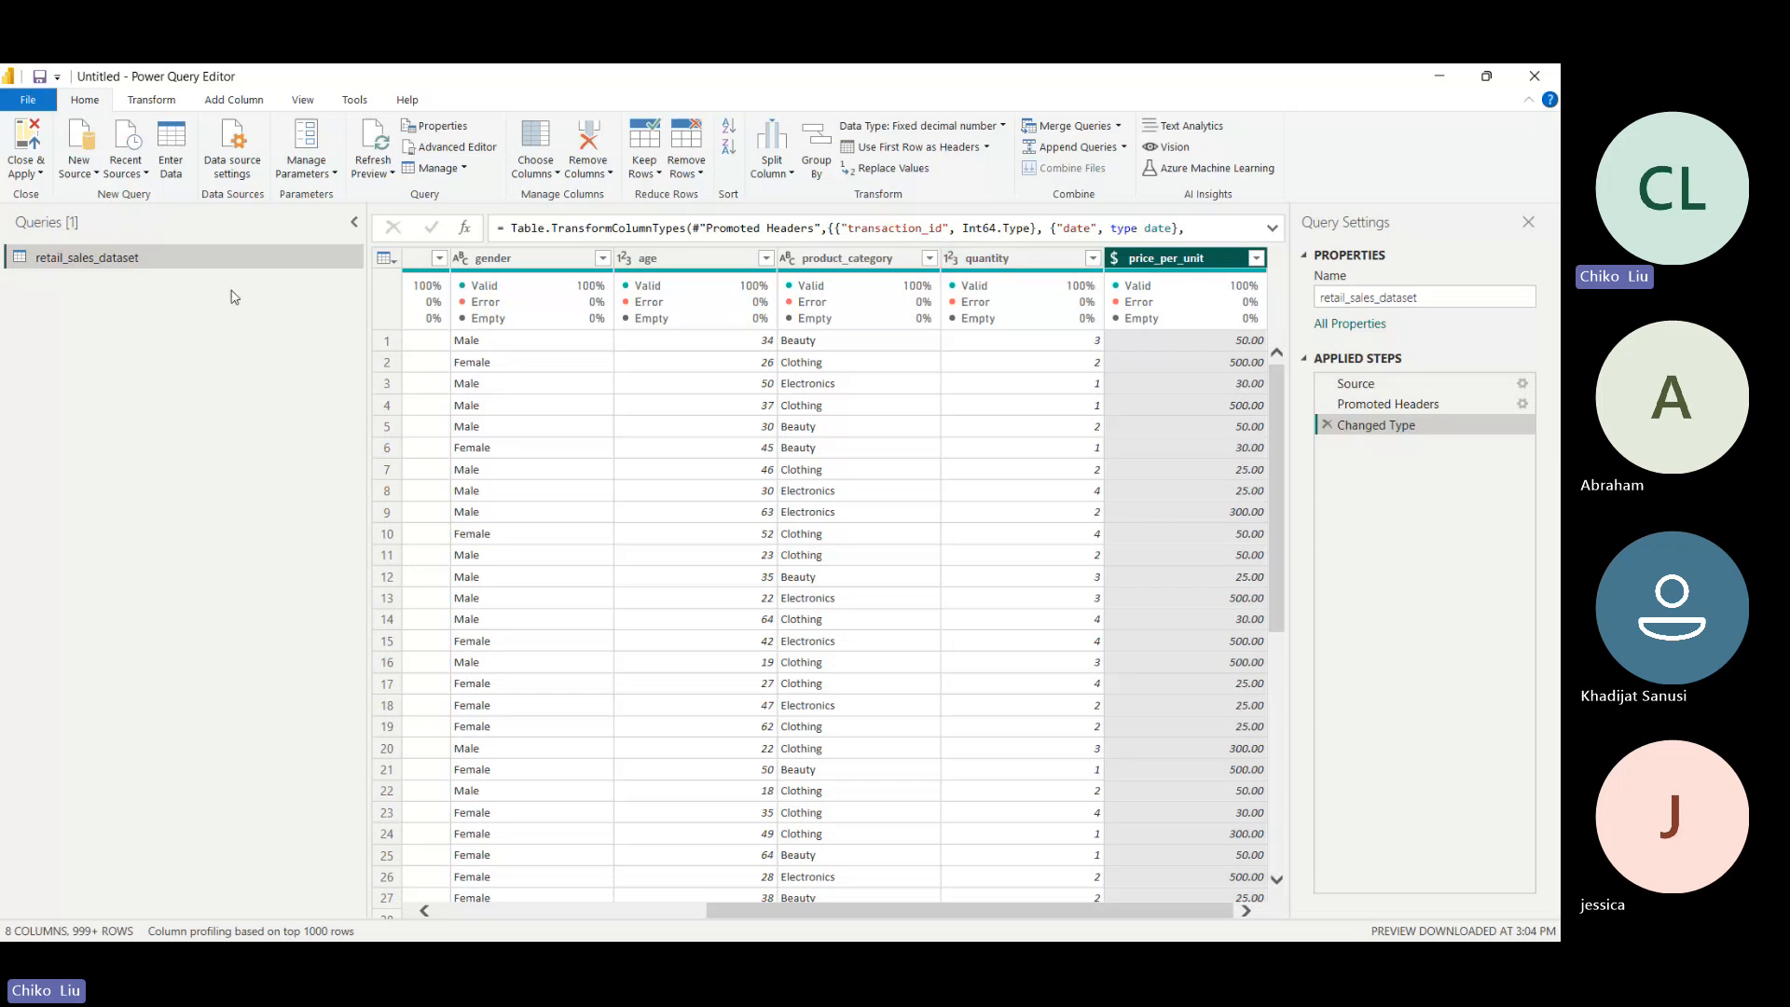
click(235, 104)
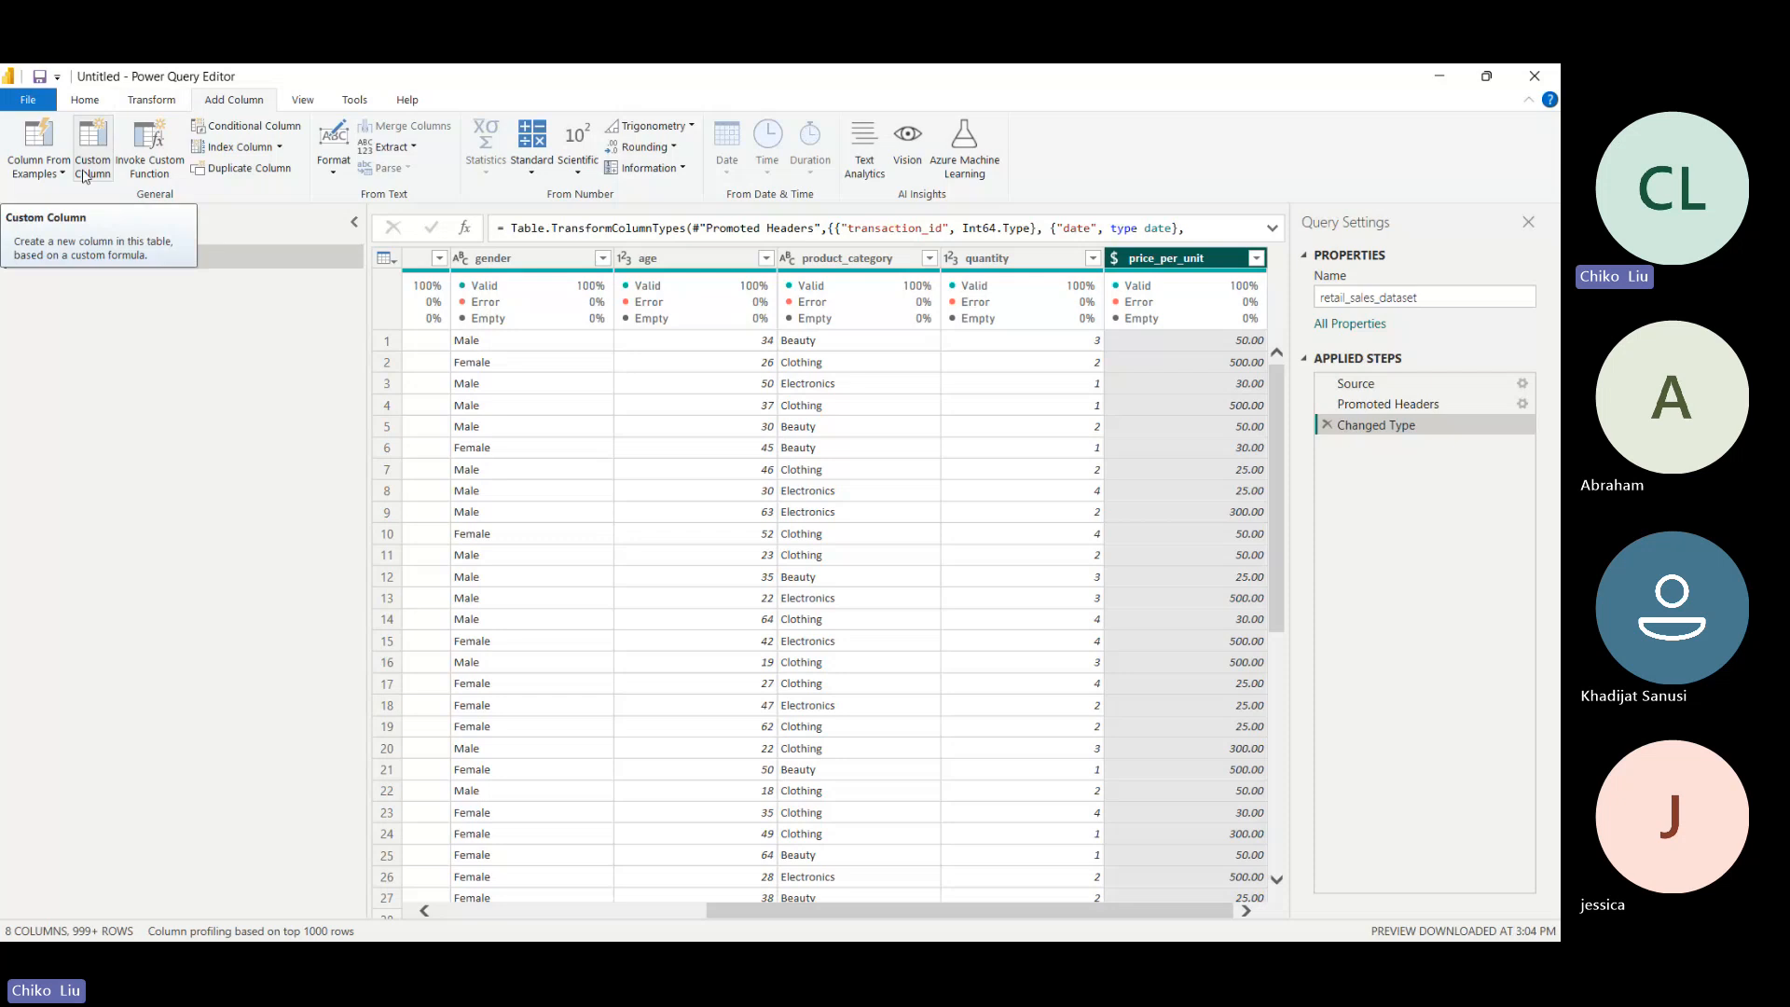
click(87, 173)
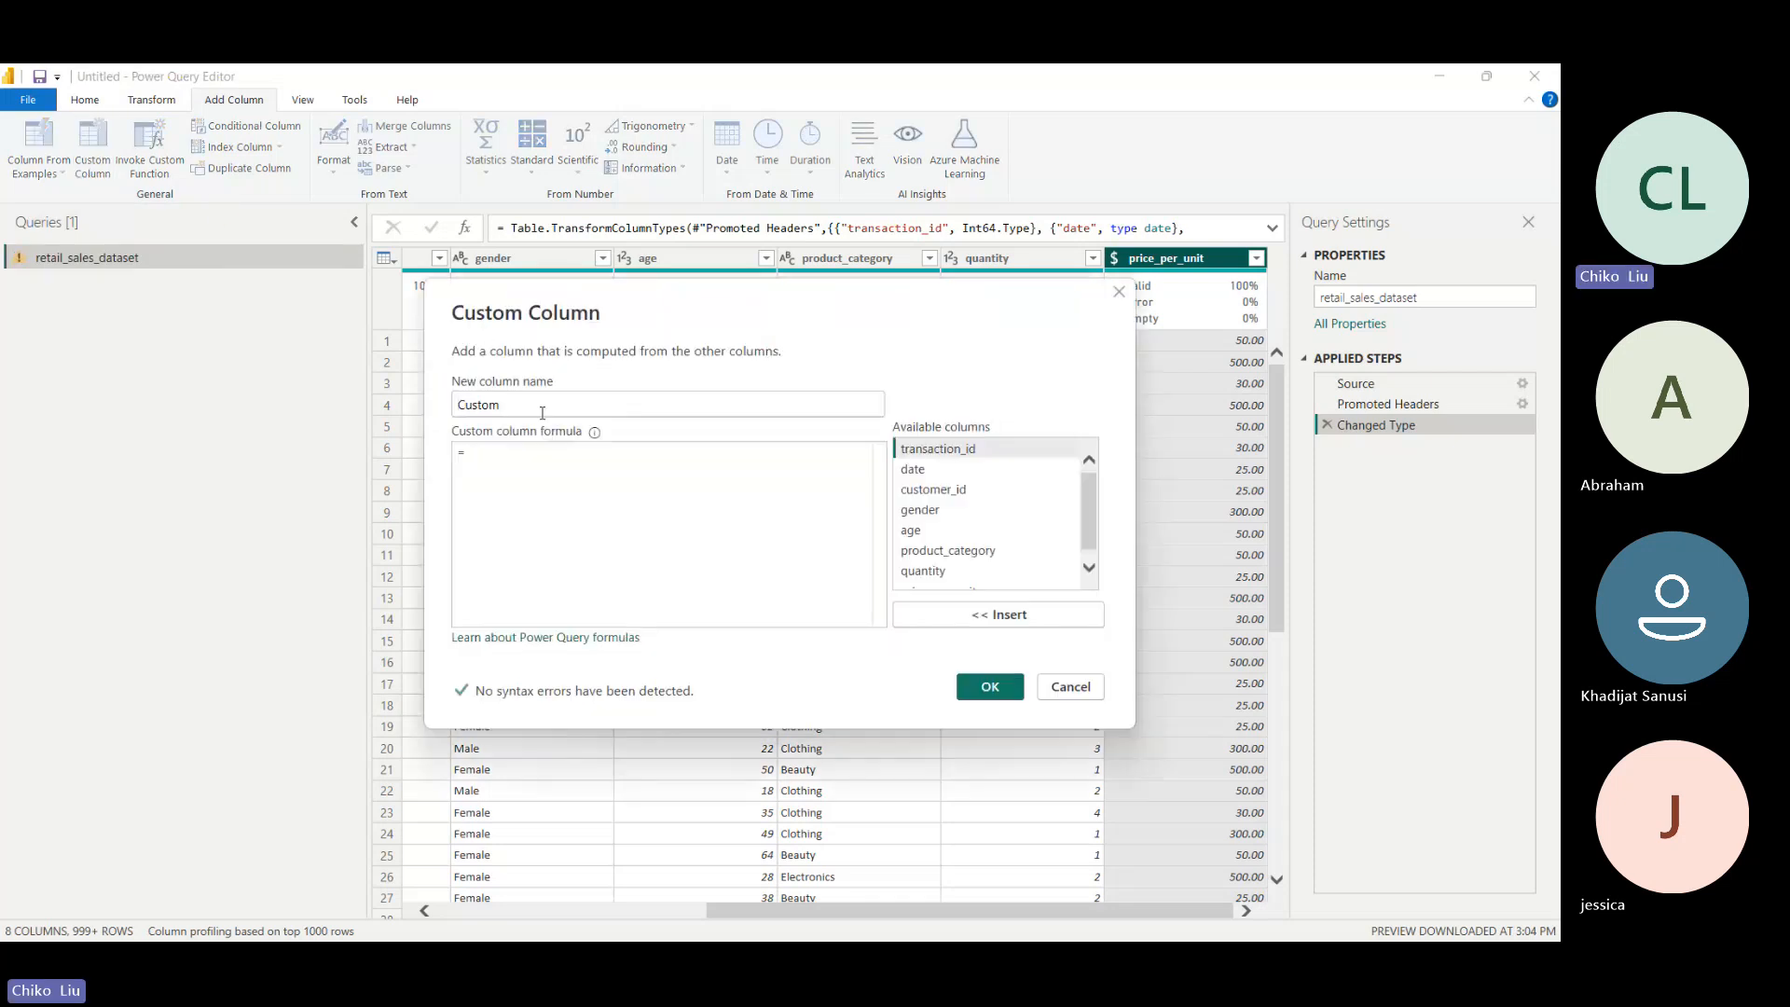
drag(528, 405, 453, 403)
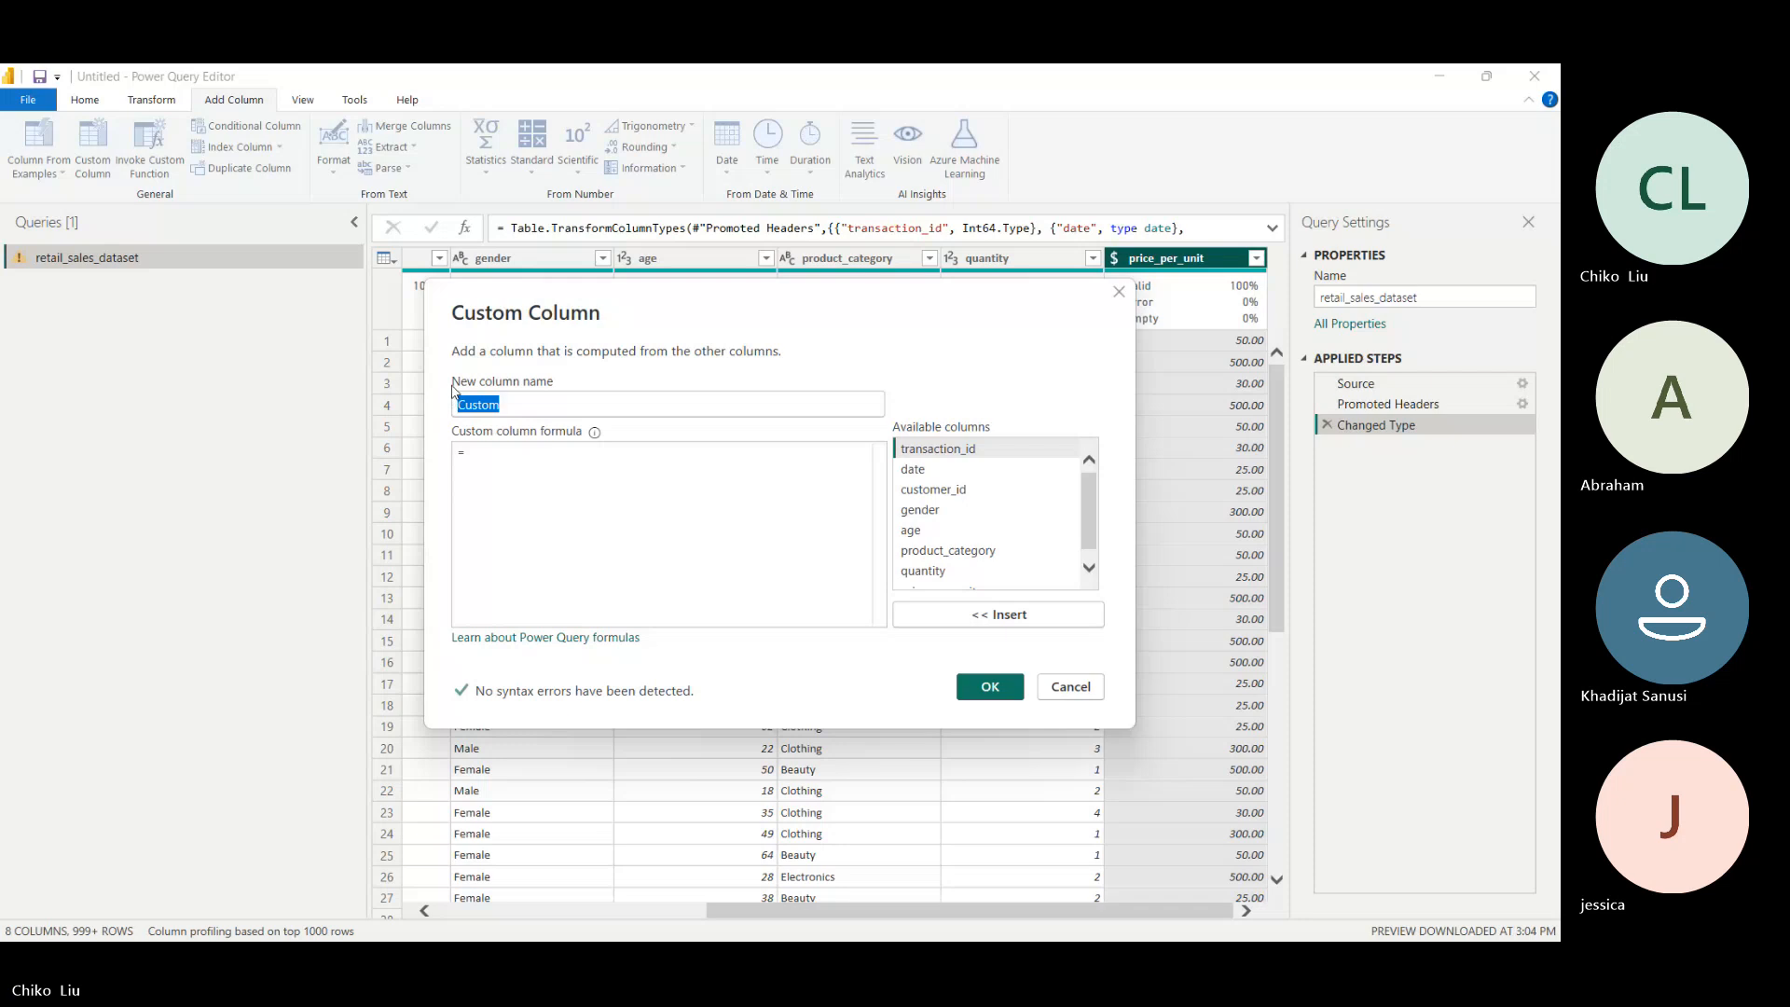
text(T)
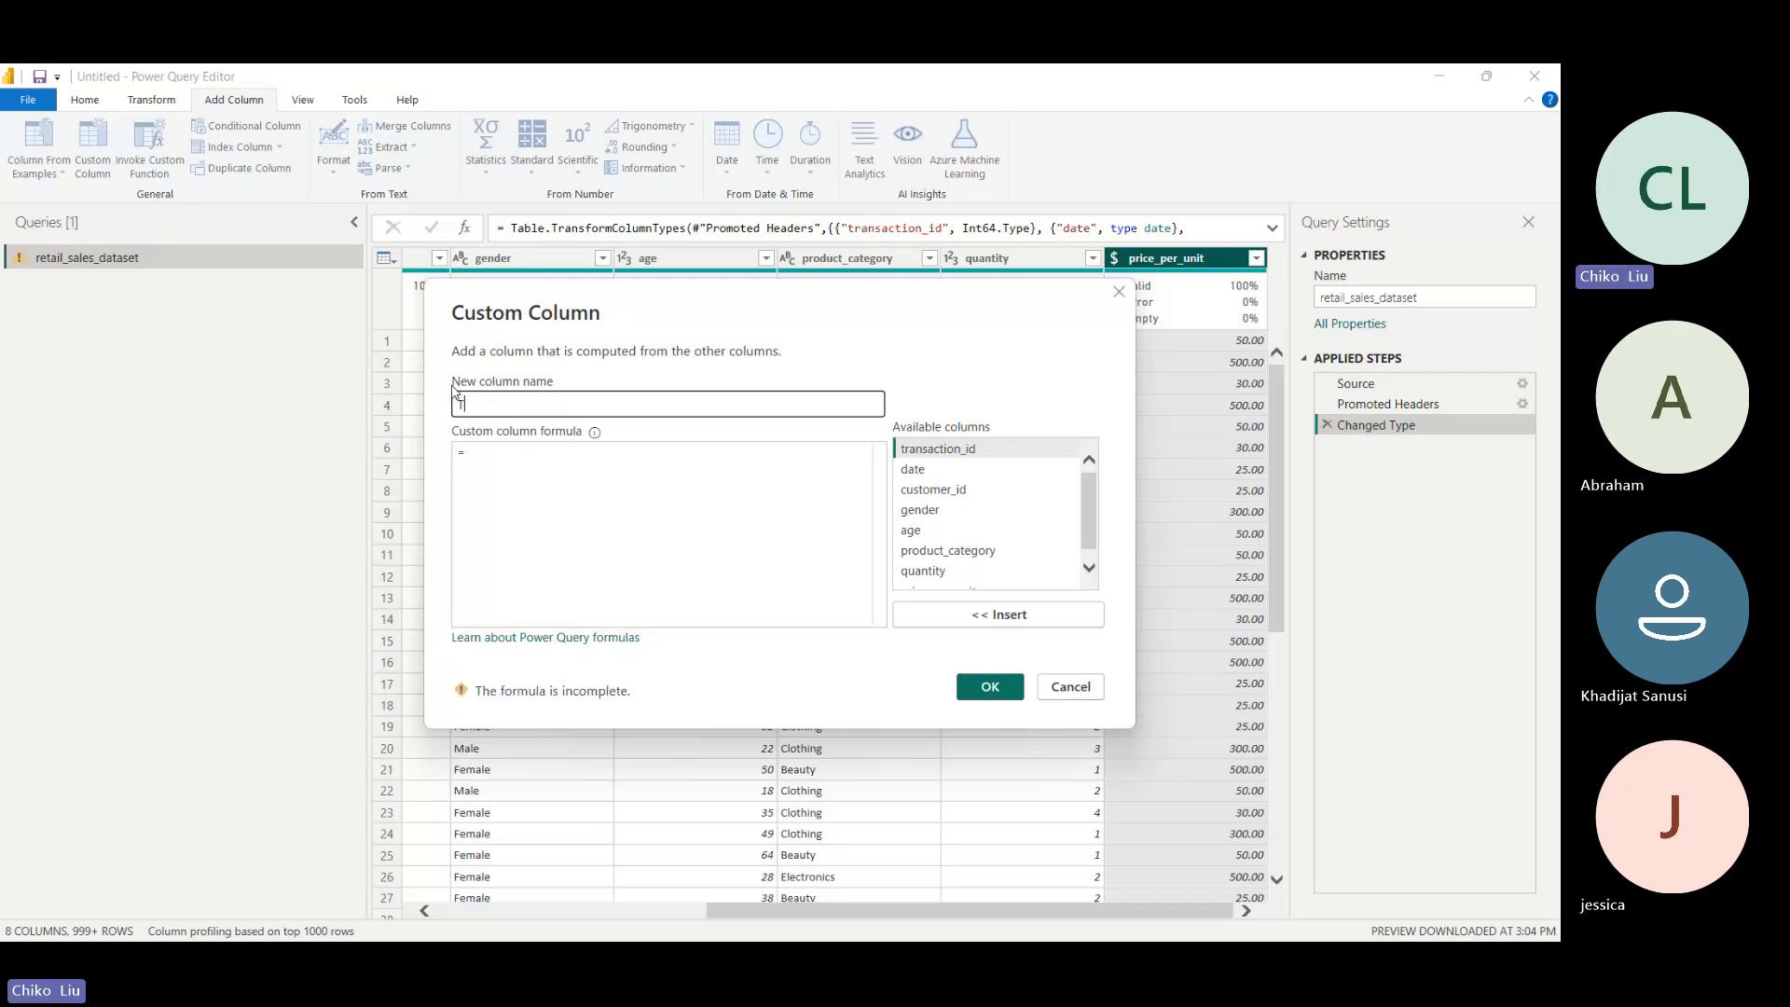
text(otal Sold)
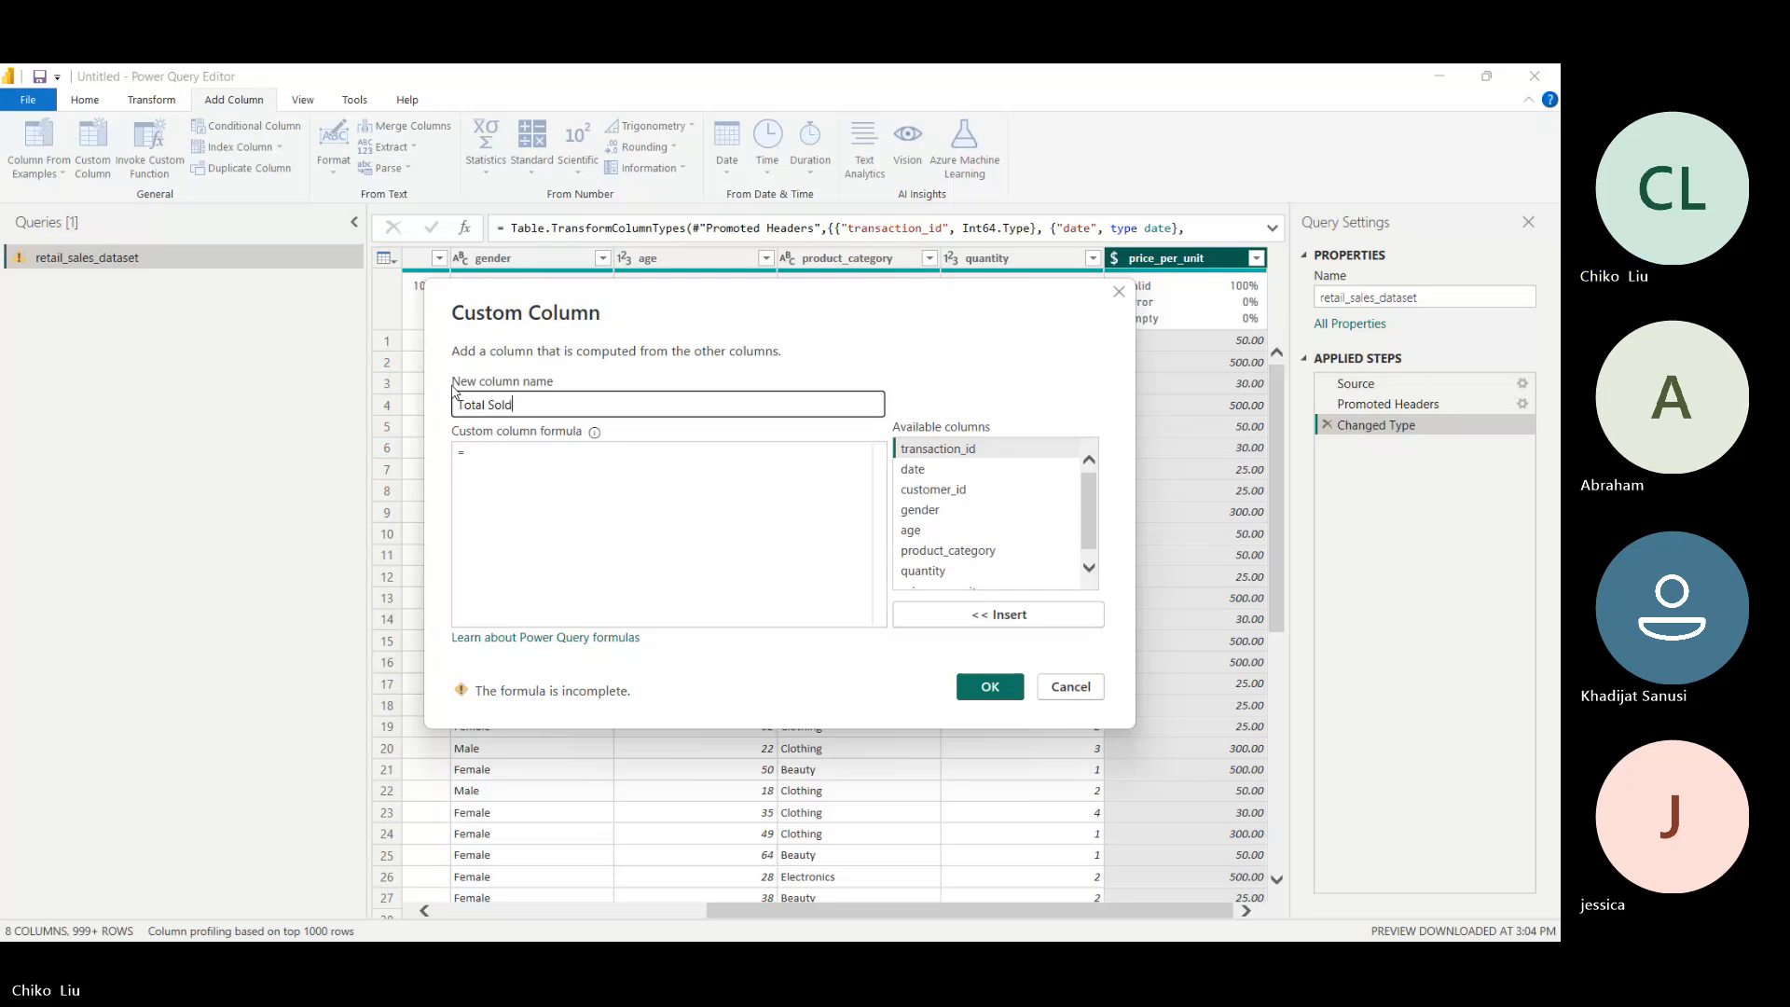
key(Tab)
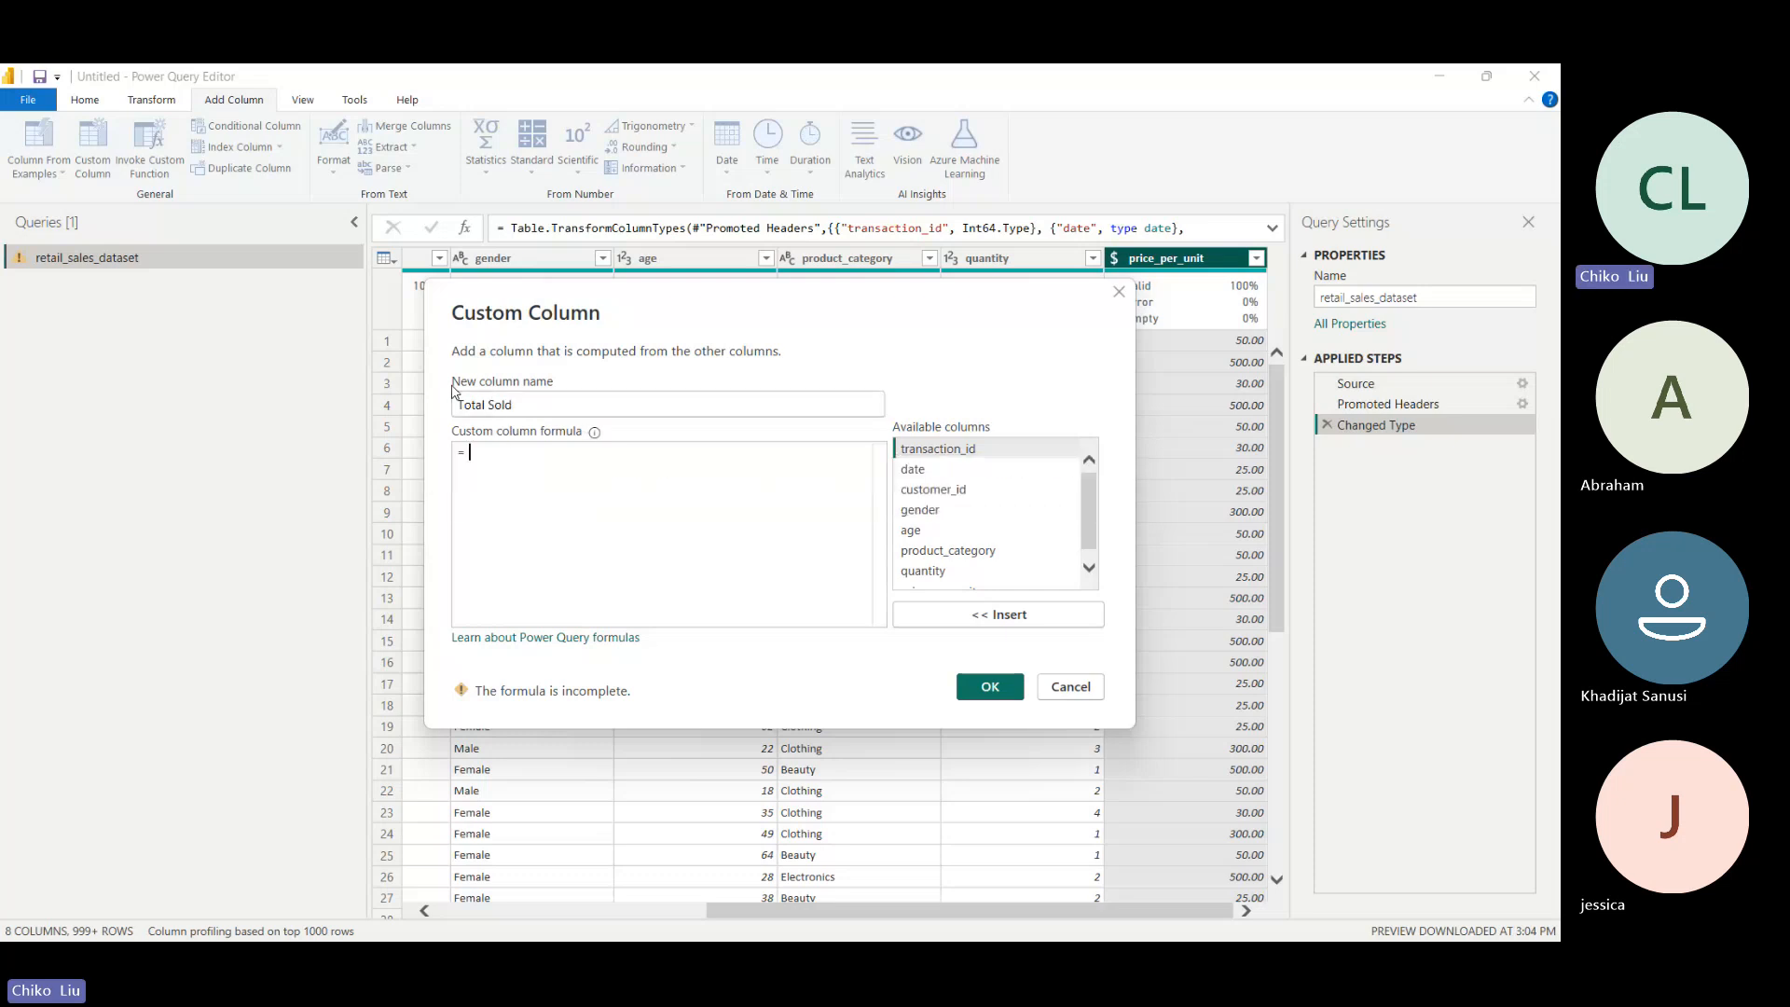
- Try to enter quantity as plain text in the custom column formula, removing the stray backslashes
text(qu)
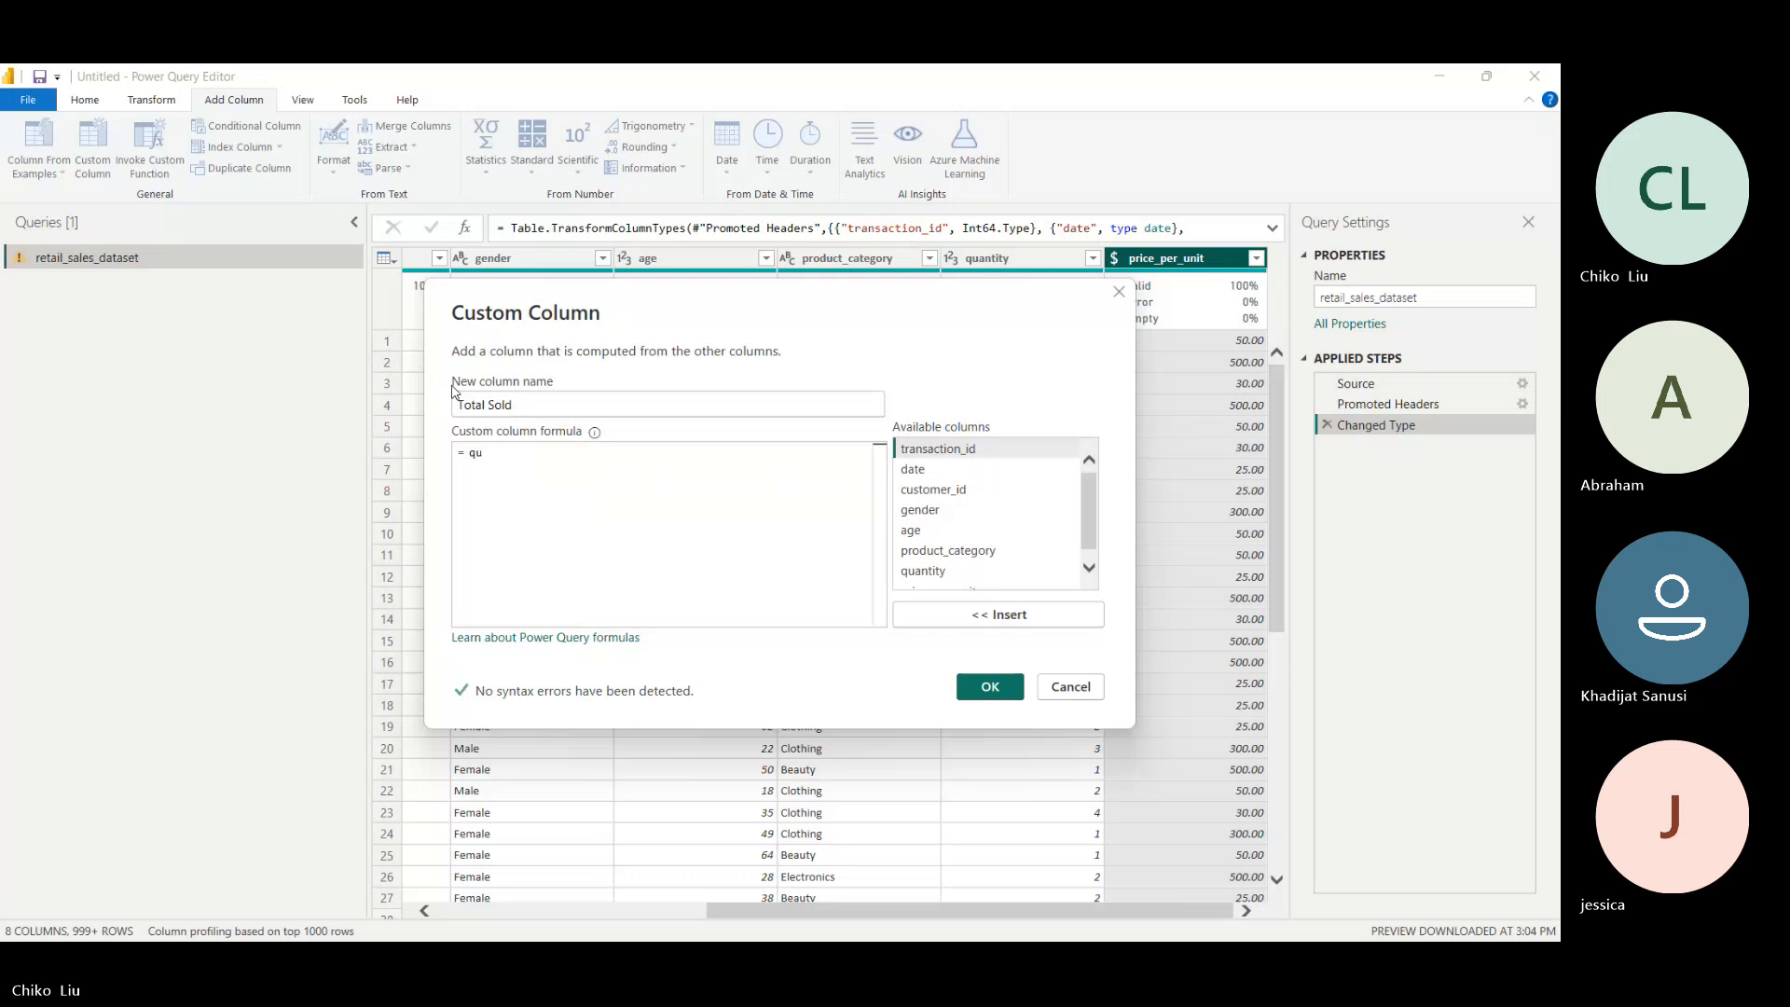
text(ant)
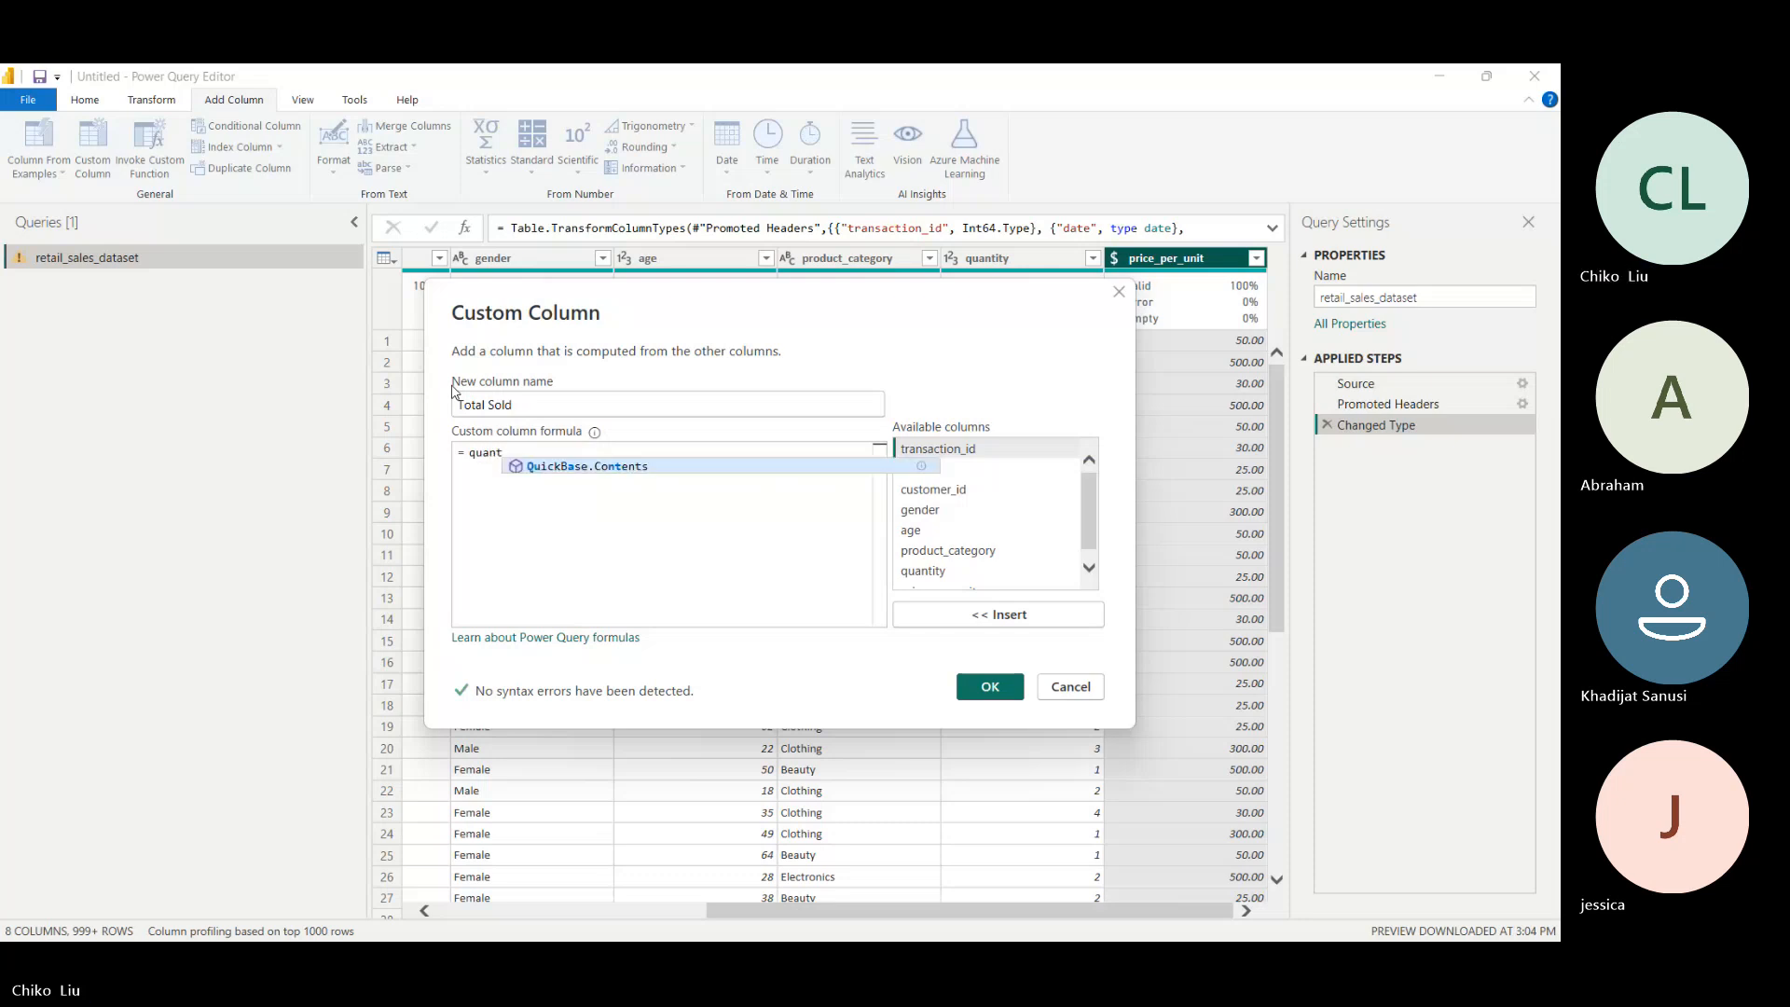
text(it)
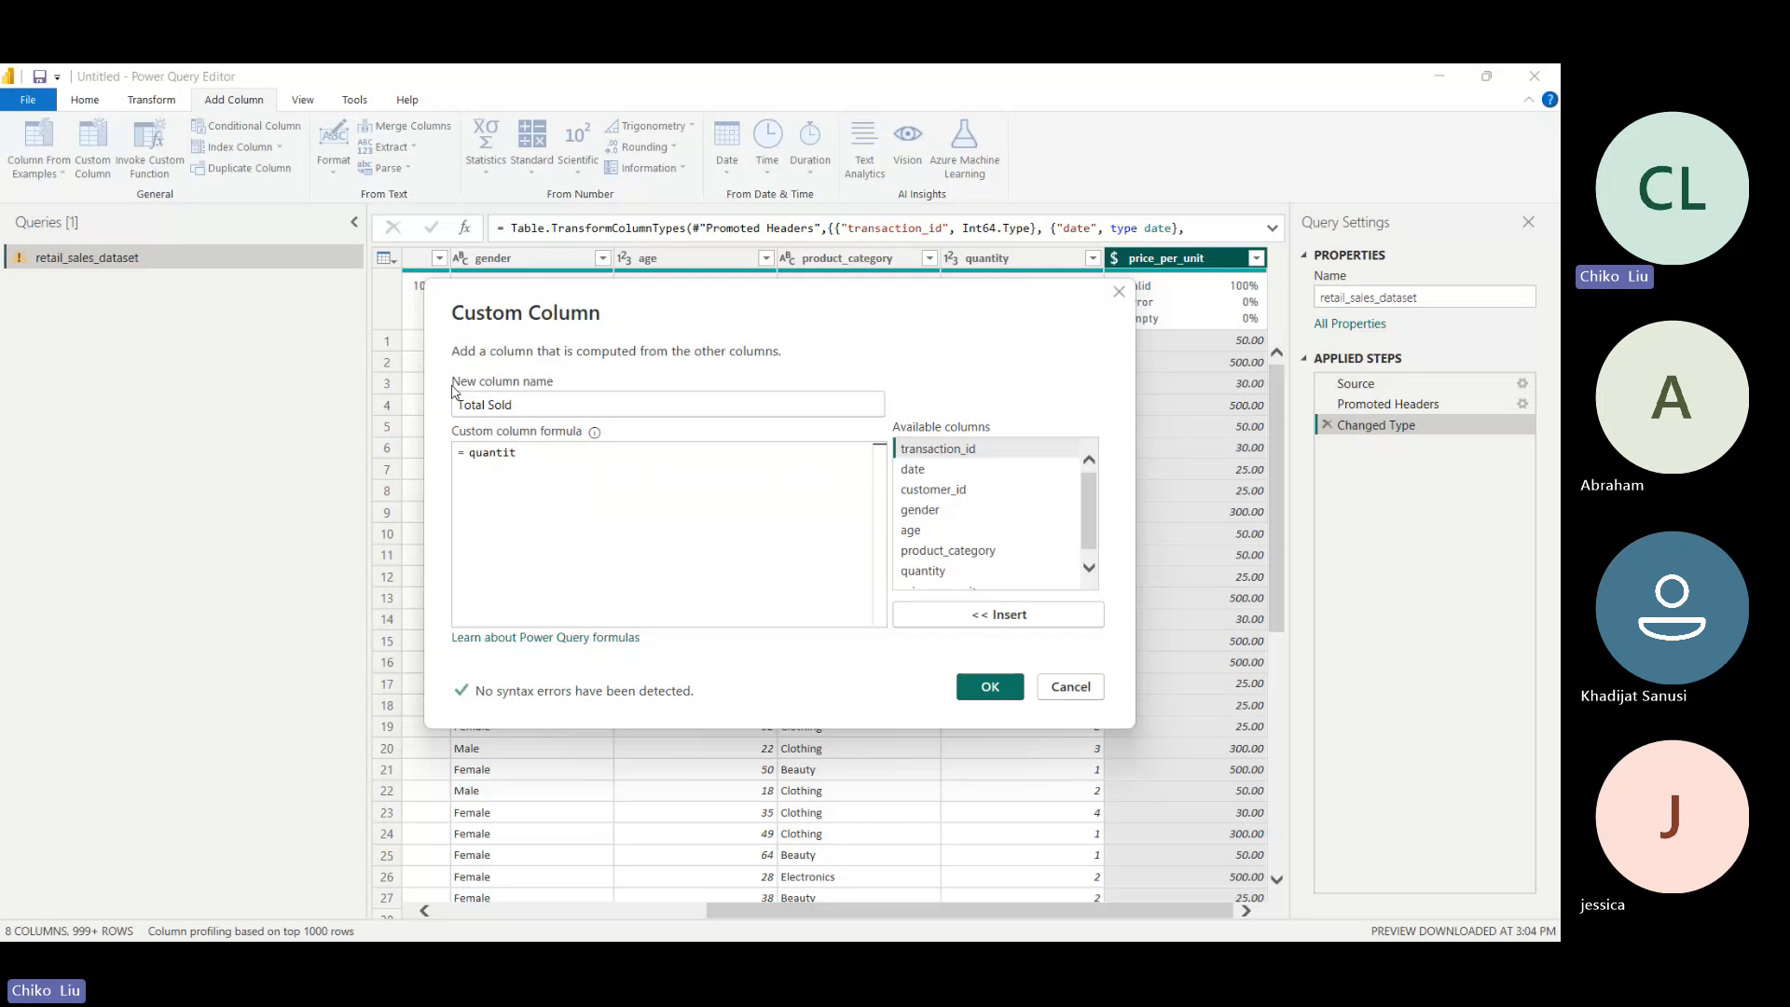
text(u)
key(BackSpace)
text(y)
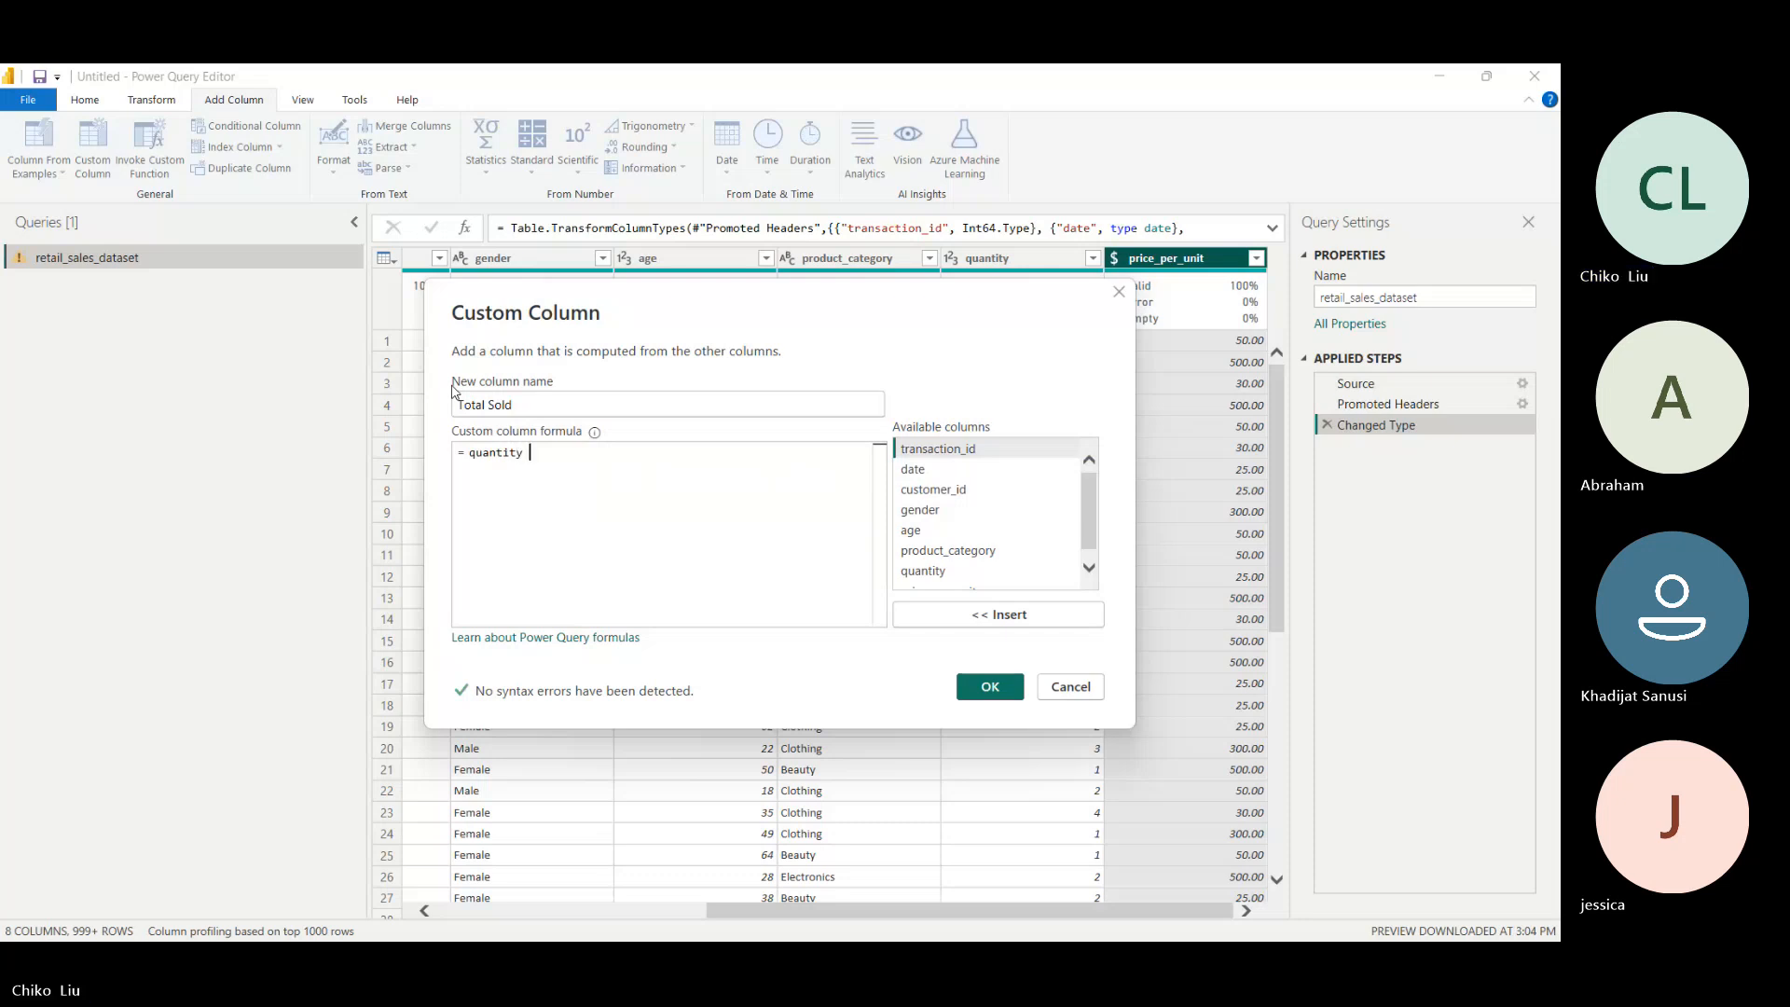
text( \\\\\\\\\\\\\\\\\\\\)
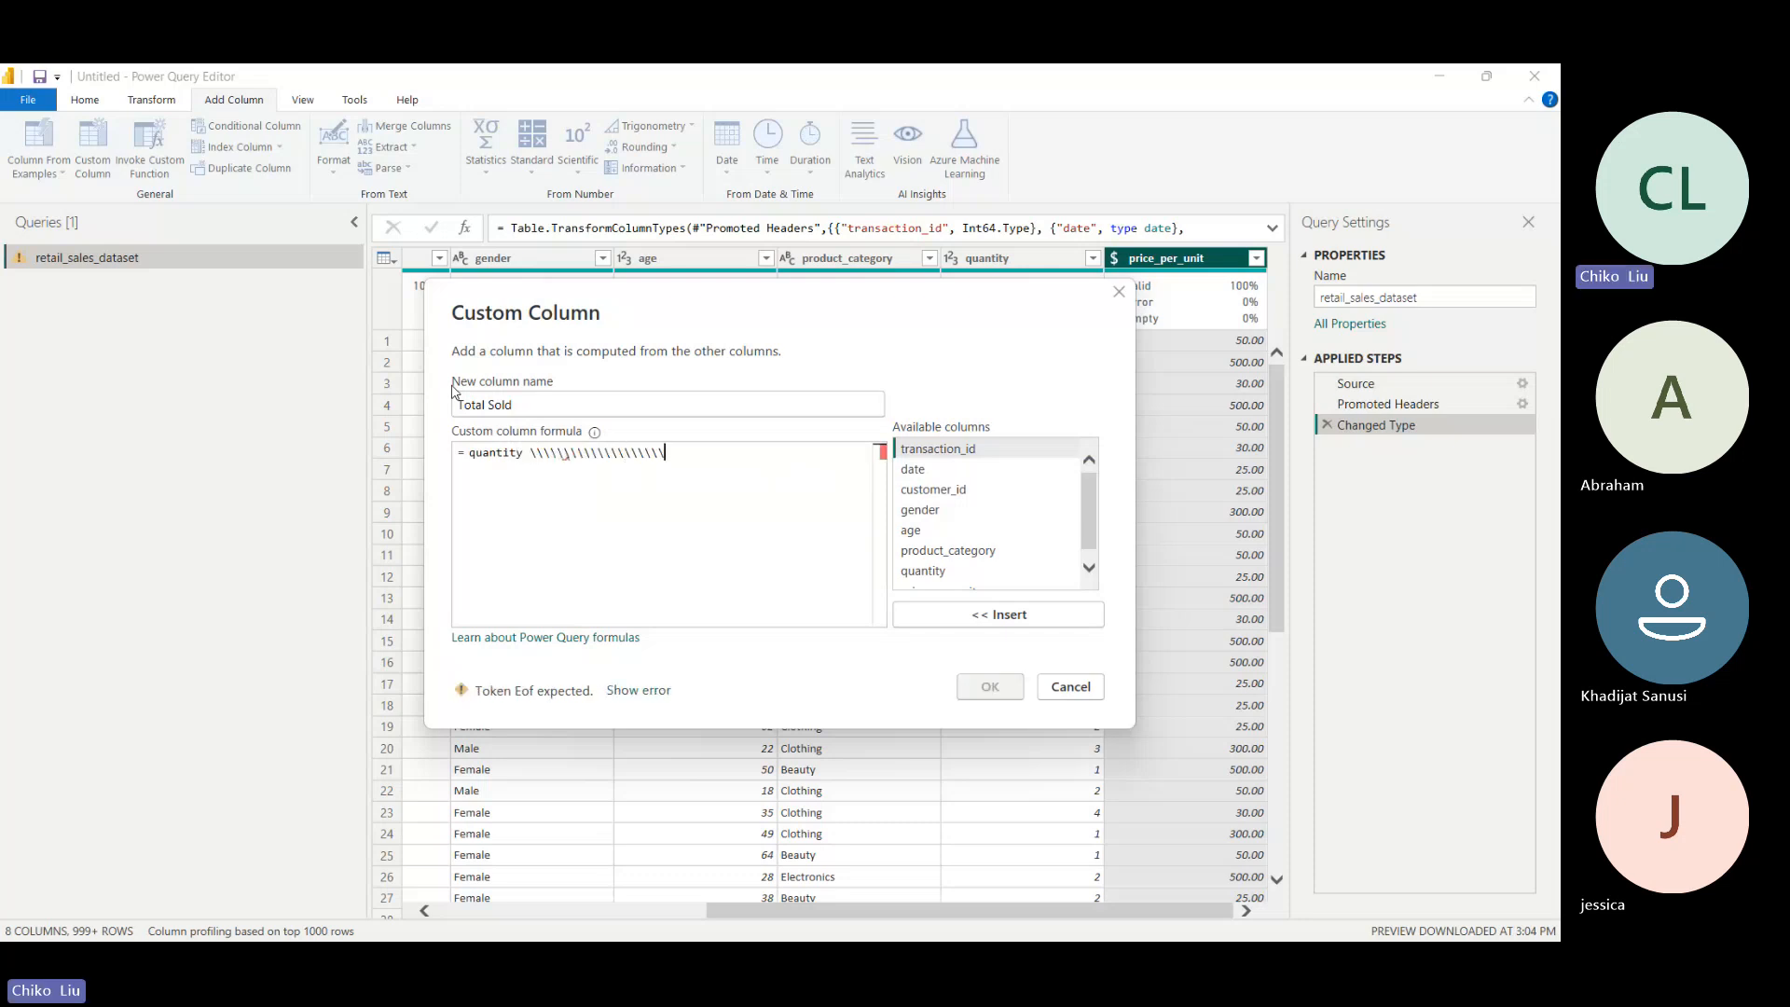
key(BackSpace)
key(BackSpace)
key(BackSpace)
key(BackSpace)
key(BackSpace)
key(BackSpace)
key(BackSpace)
key(BackSpace)
key(BackSpace)
key(BackSpace)
key(BackSpace)
key(BackSpace)
key(BackSpace)
key(BackSpace)
key(BackSpace)
key(BackSpace)
key(BackSpace)
key(BackSpace)
key(BackSpace)
key(BackSpace)
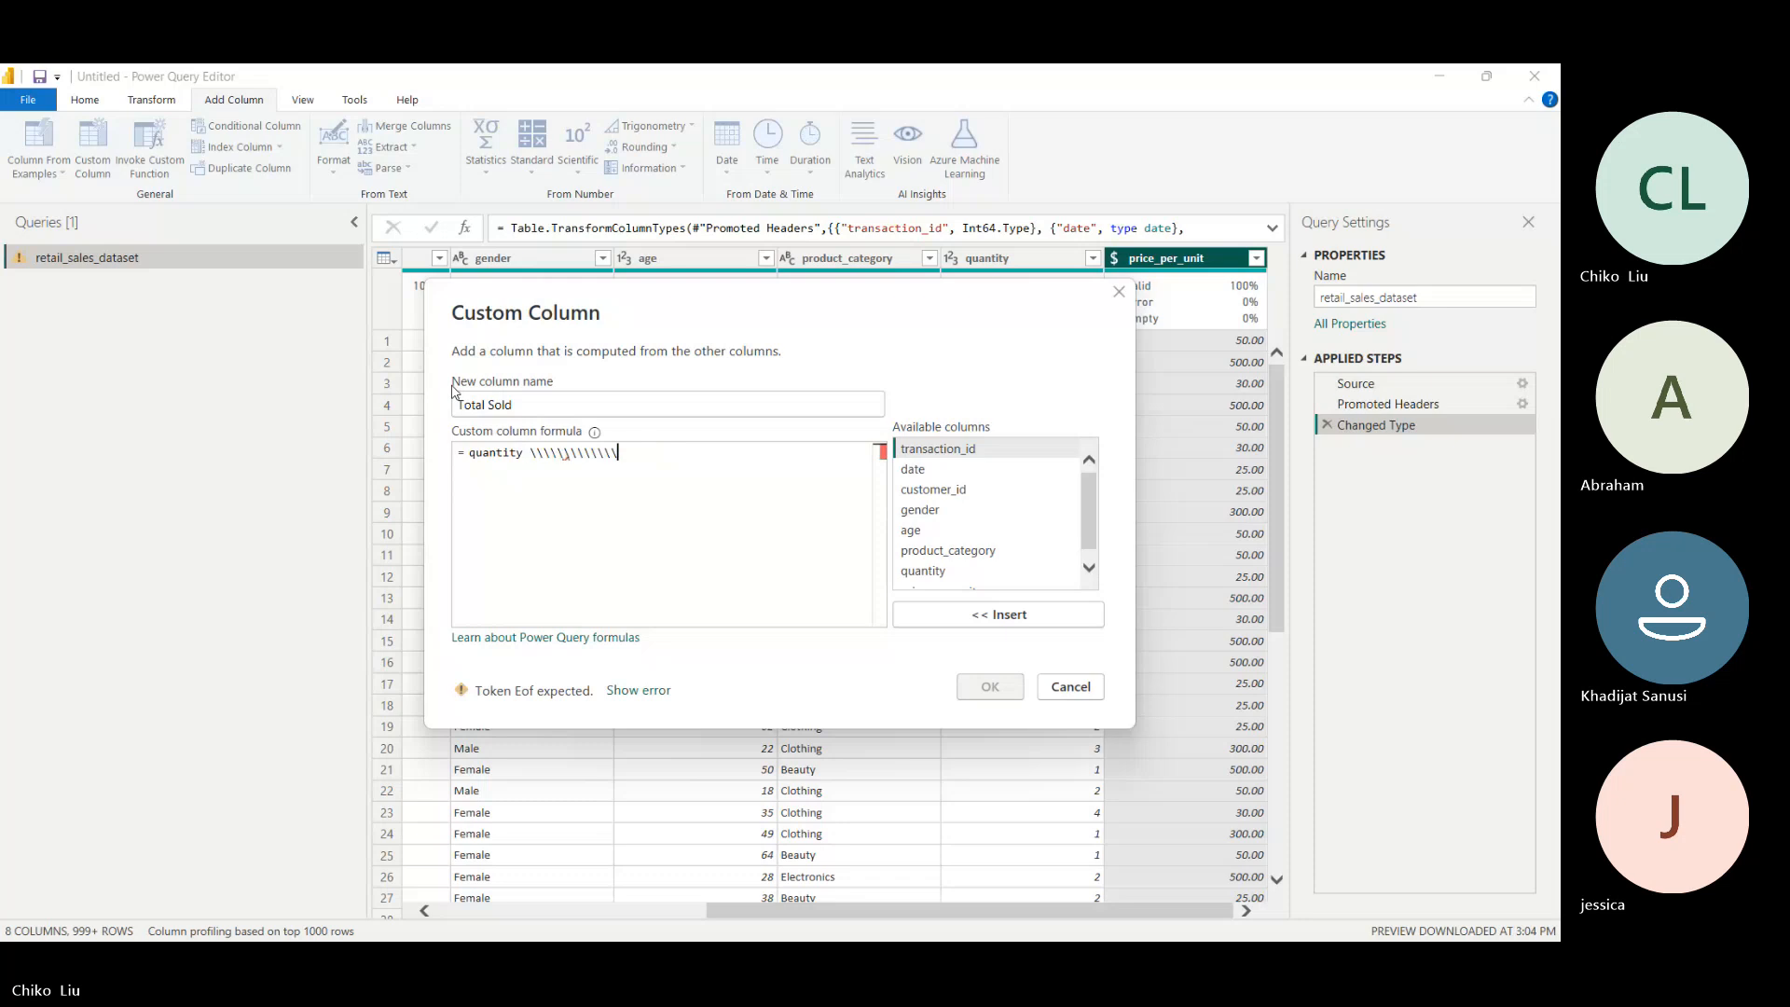
- Insert the available quantity column into the formula as [quantity] and delete the plain-text quantity in front of it
click(926, 573)
double_click(926, 573)
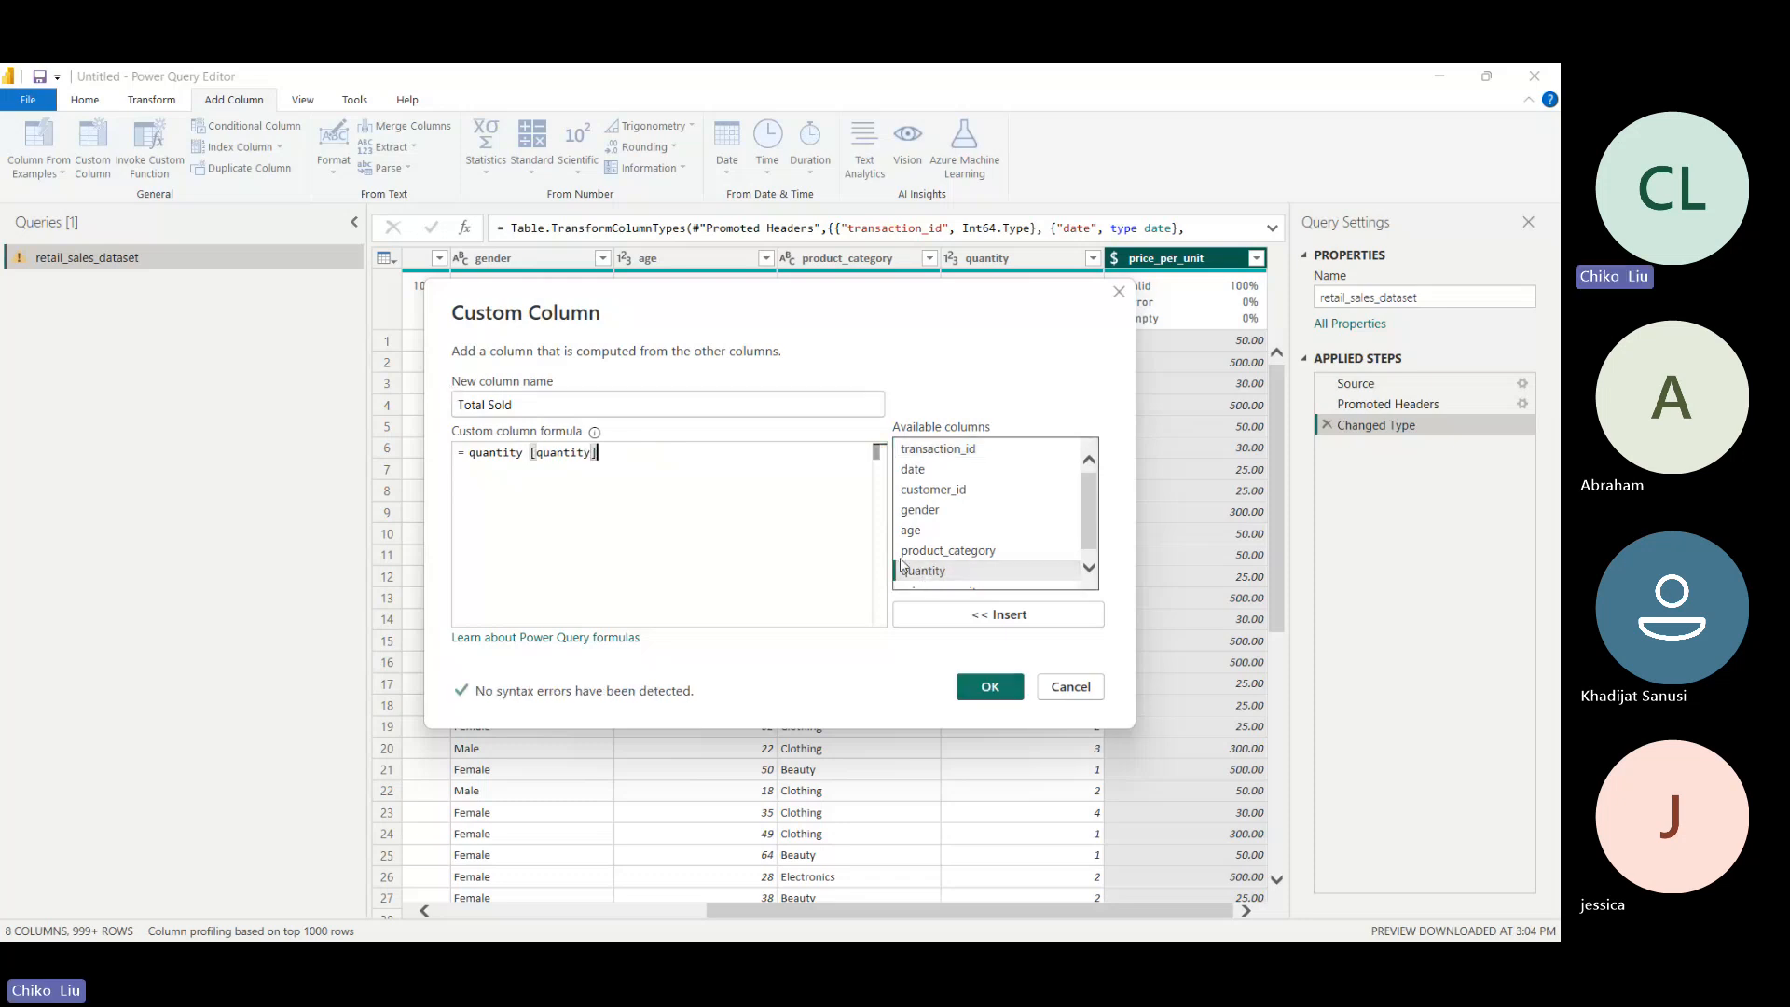
drag(548, 453, 488, 453)
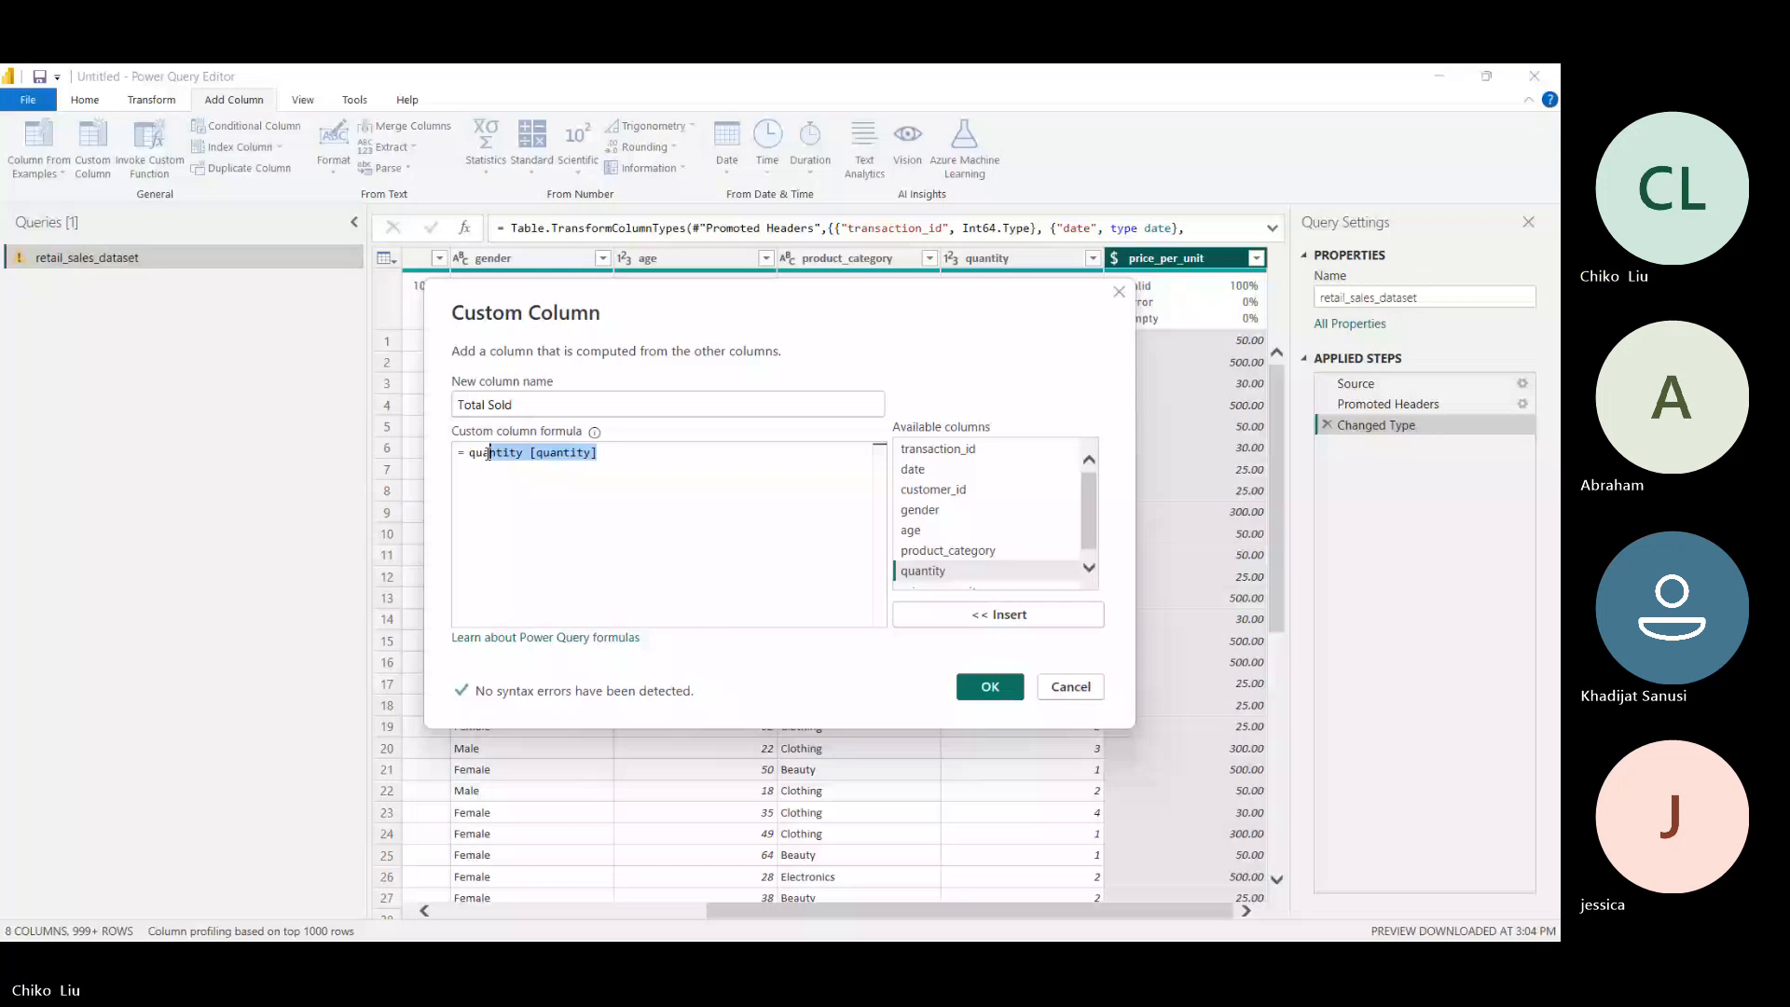
double_click(489, 453)
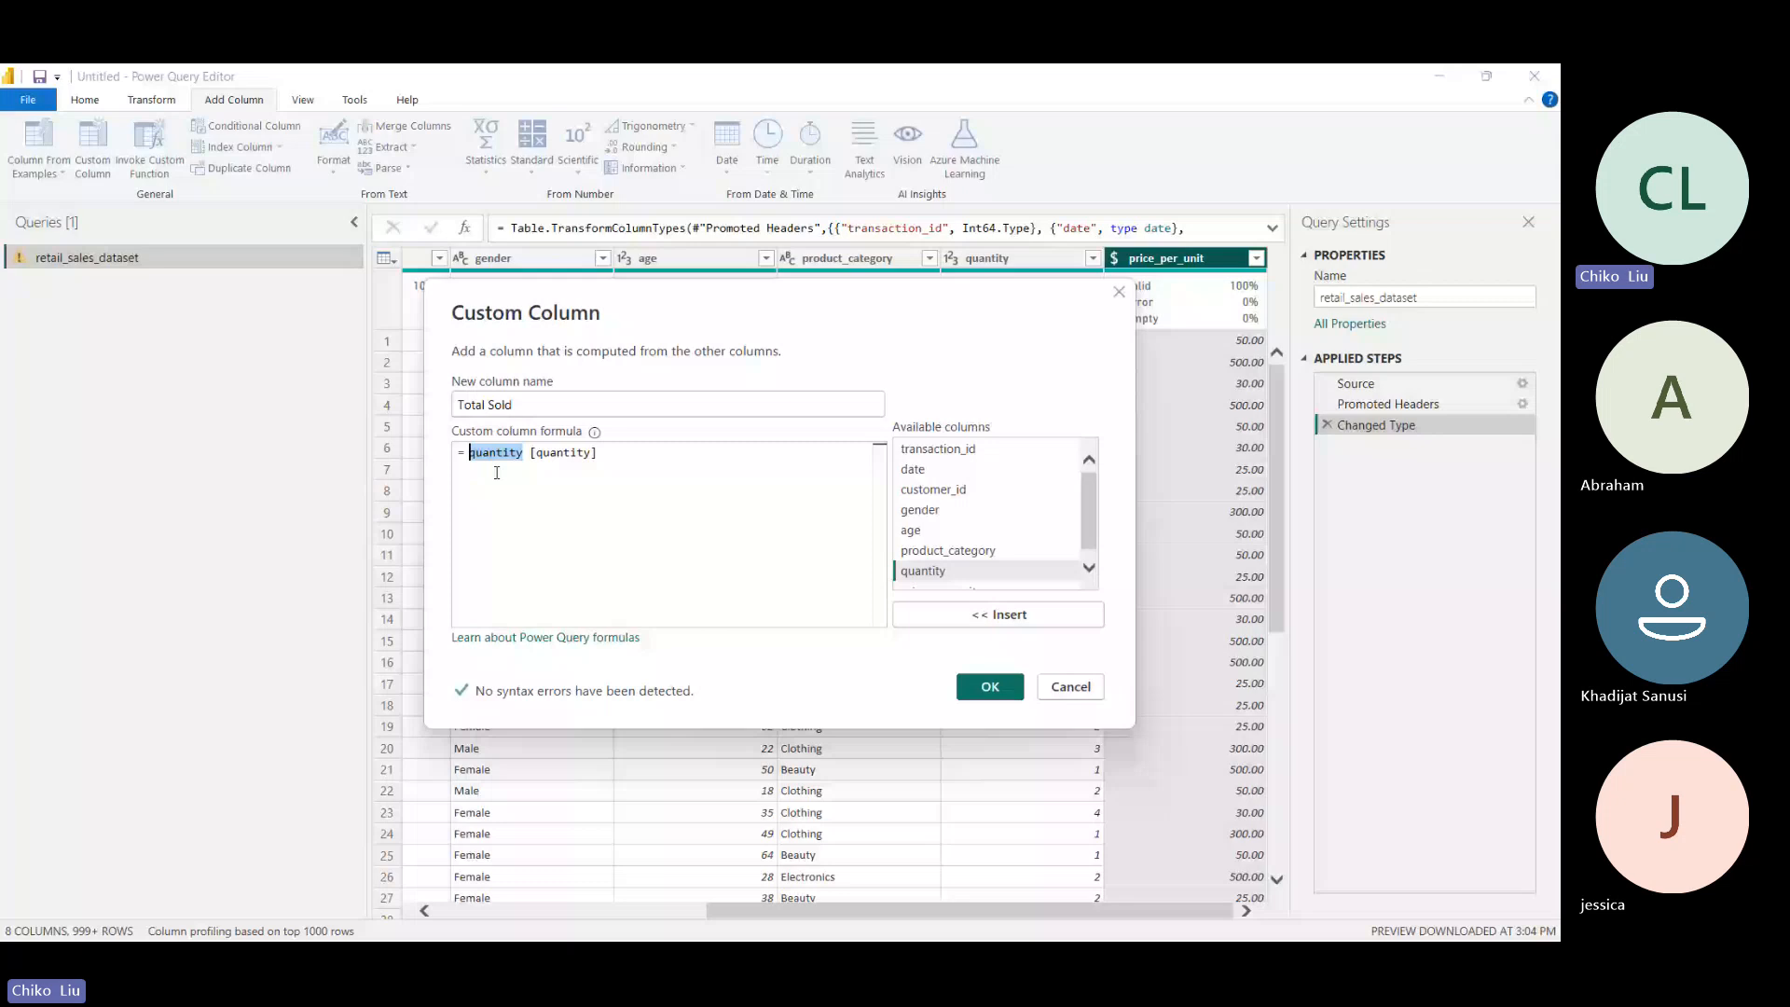
key(Delete)
key(Delete)
- Complete the formula as [quantity] * [price_per_unit] to create the Total Sold column, and set its data type to Fixed decimal number
click(553, 448)
text(*)
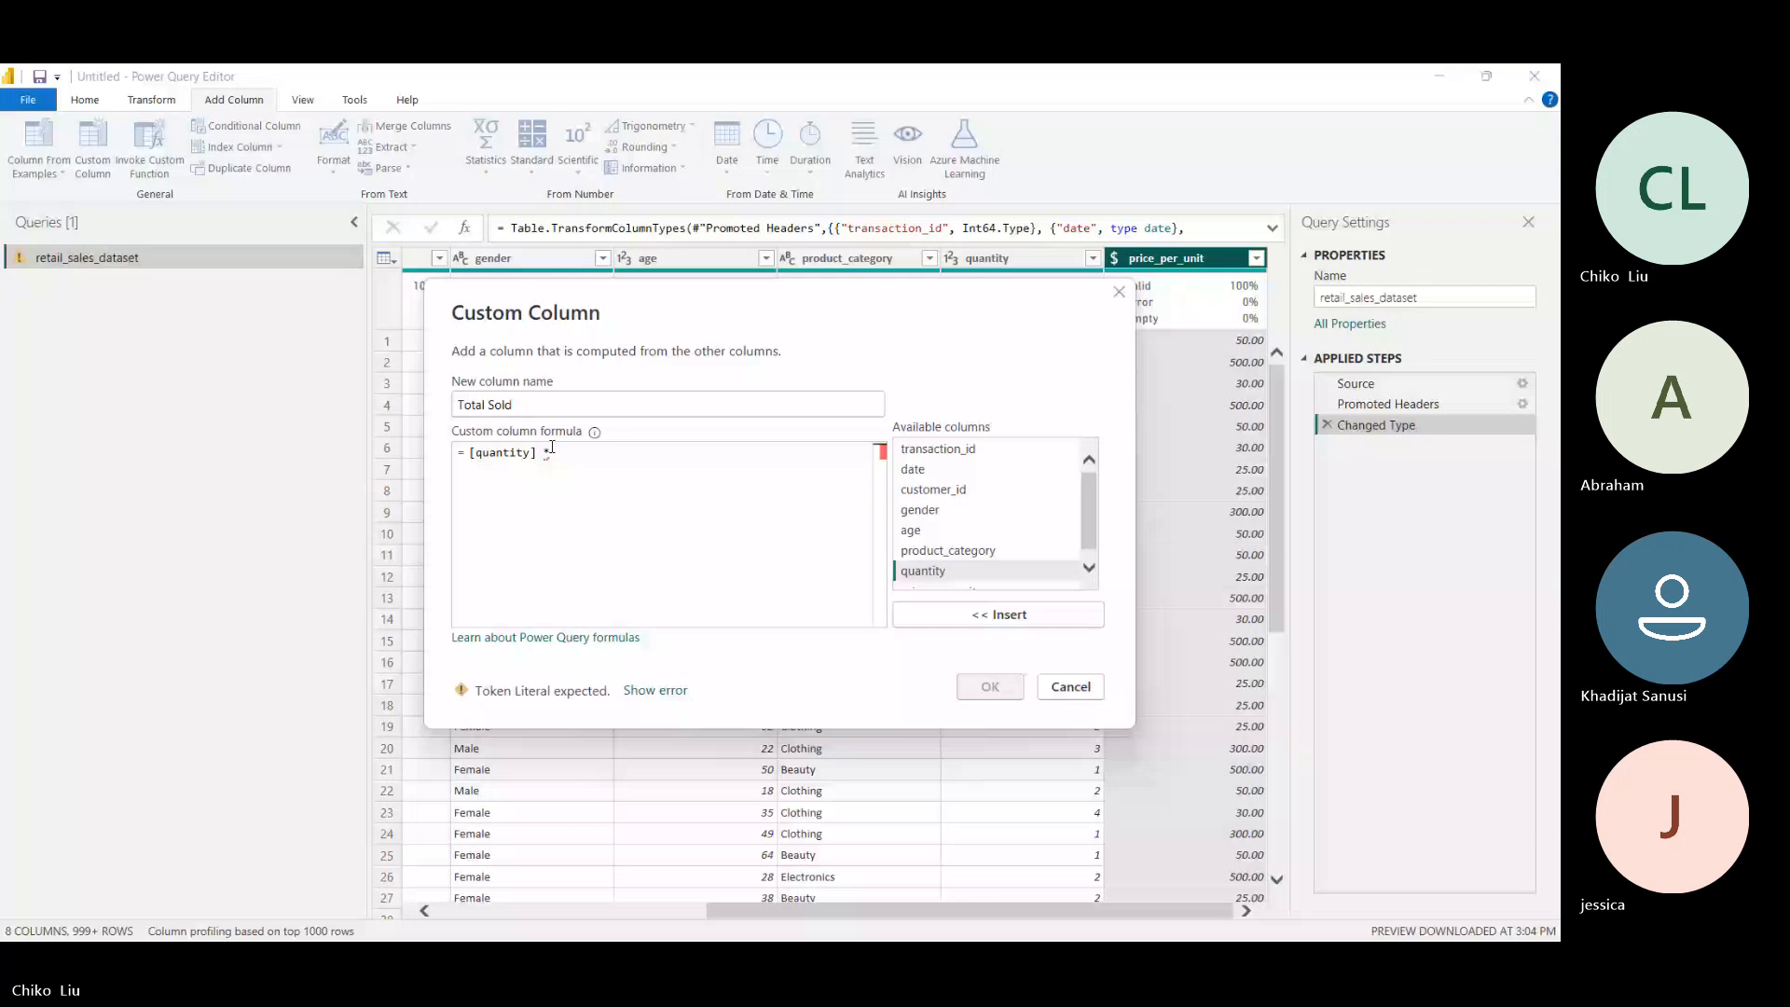
text([)
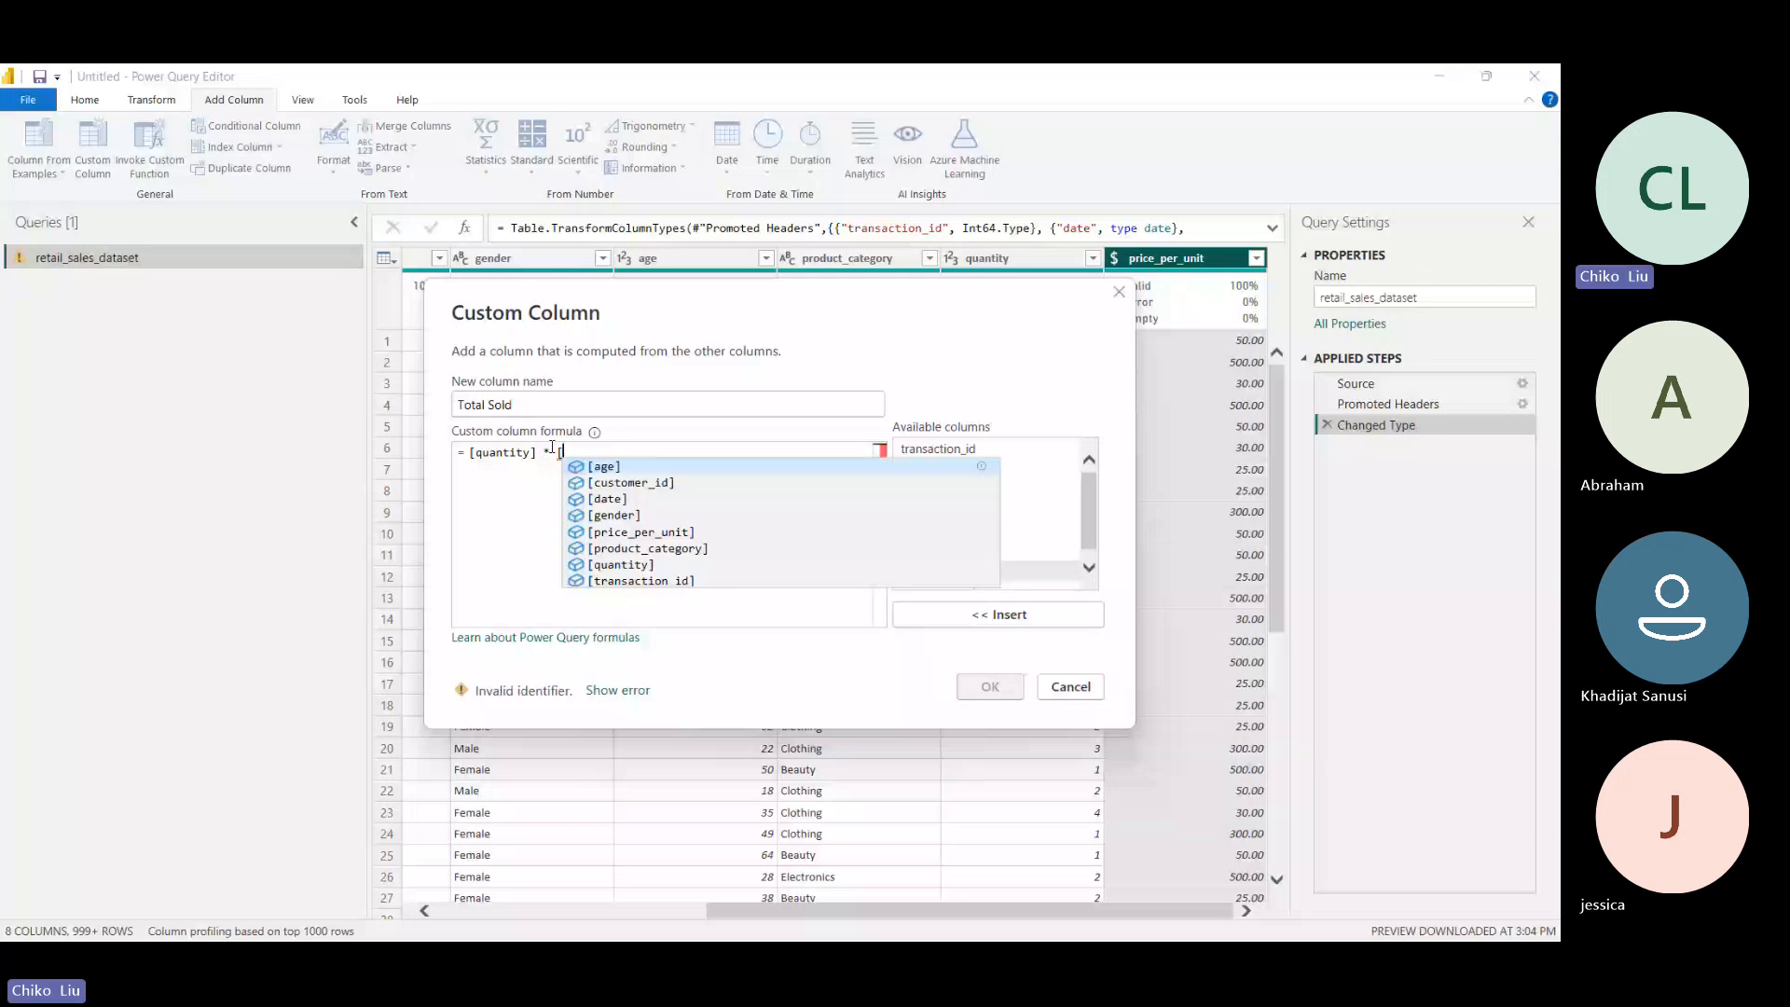
text(price_per_unit])
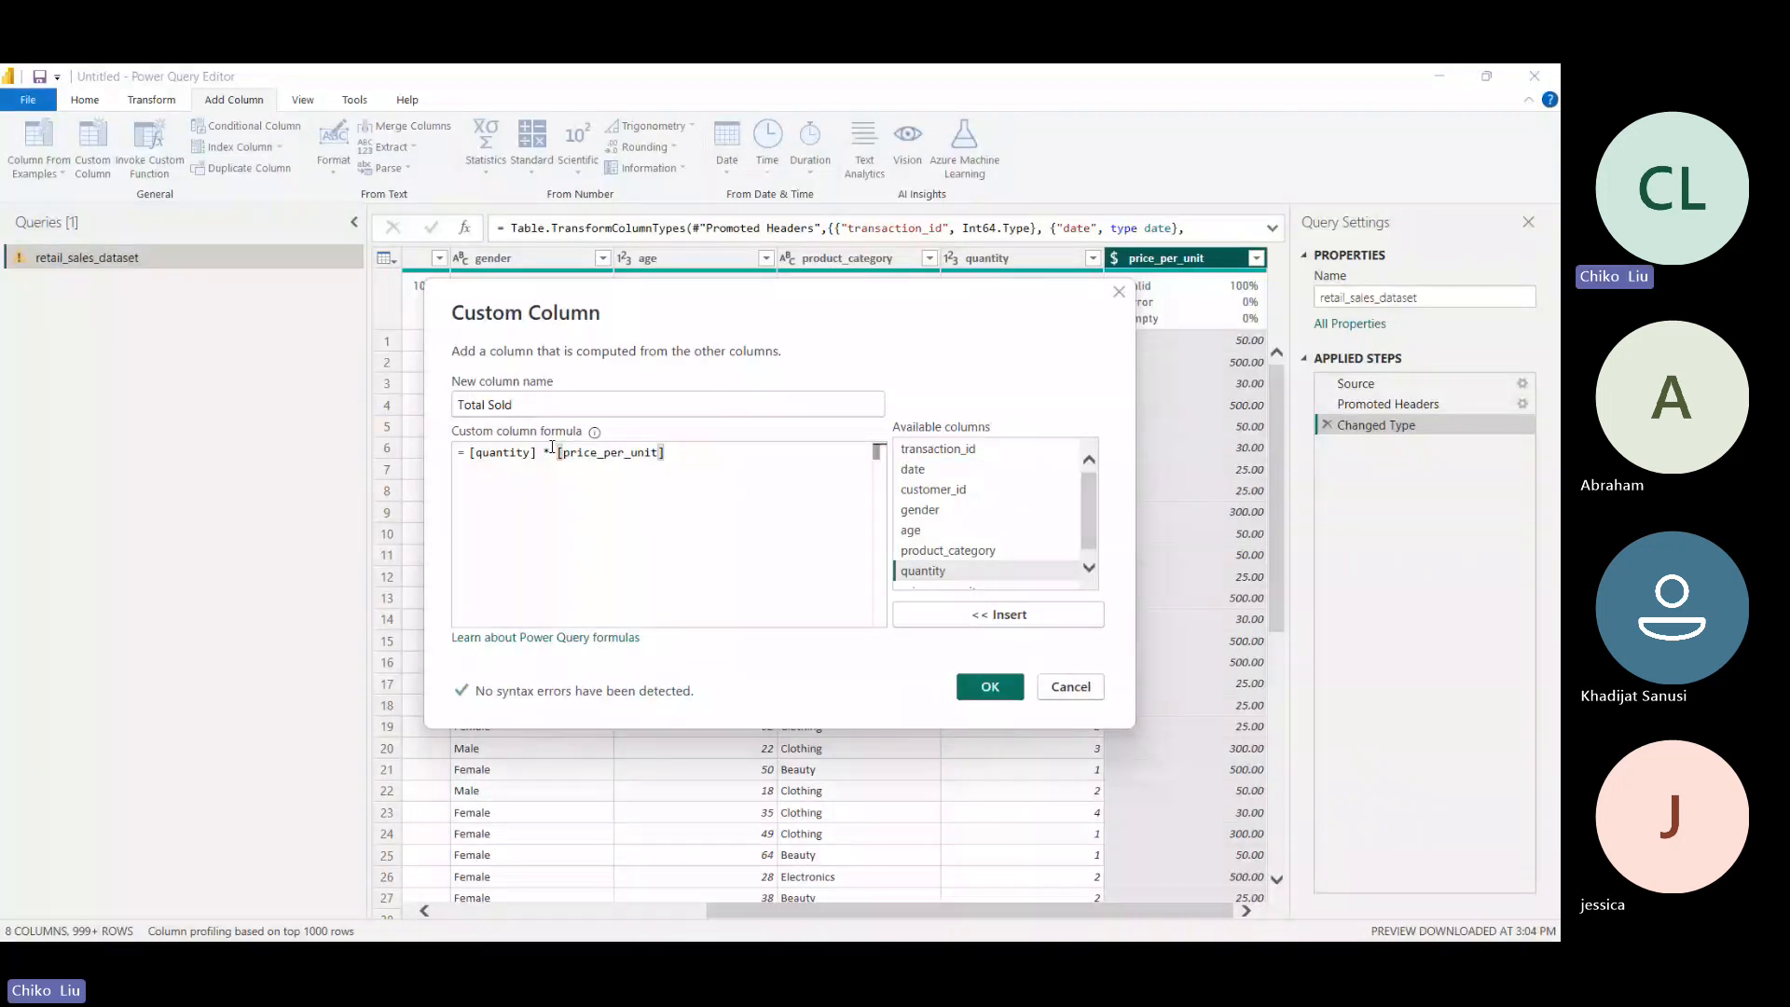
click(990, 686)
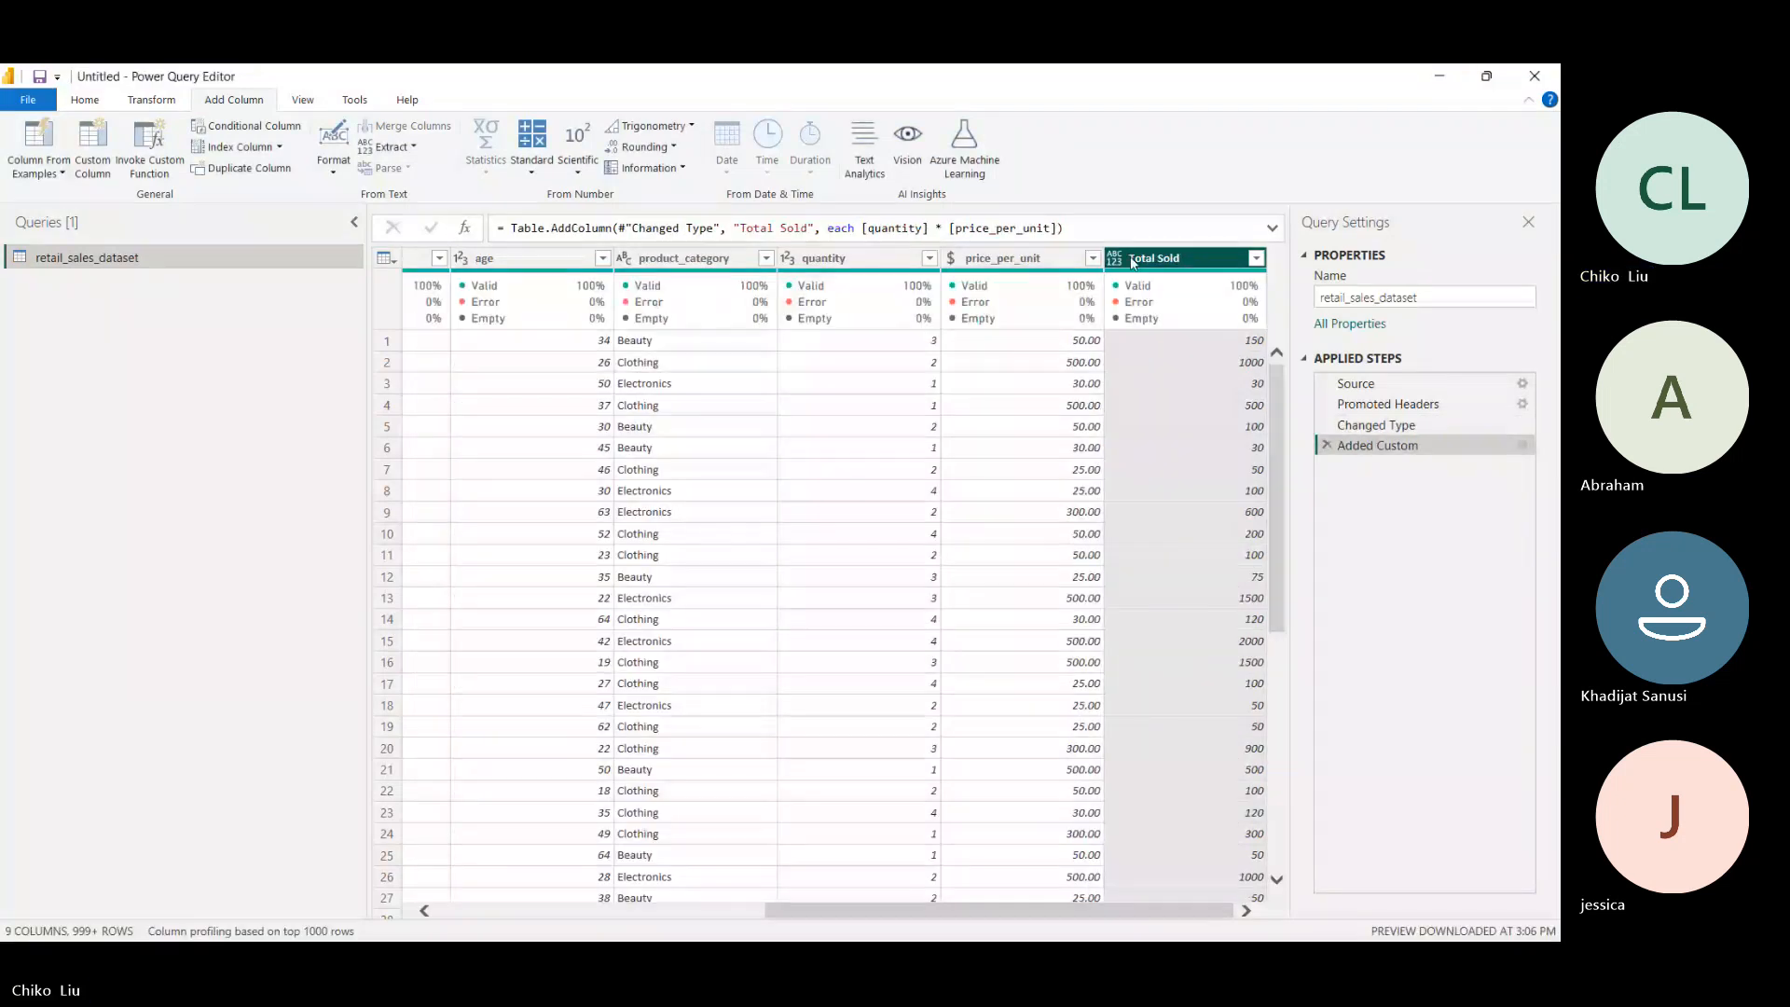
click(1133, 262)
click(1165, 299)
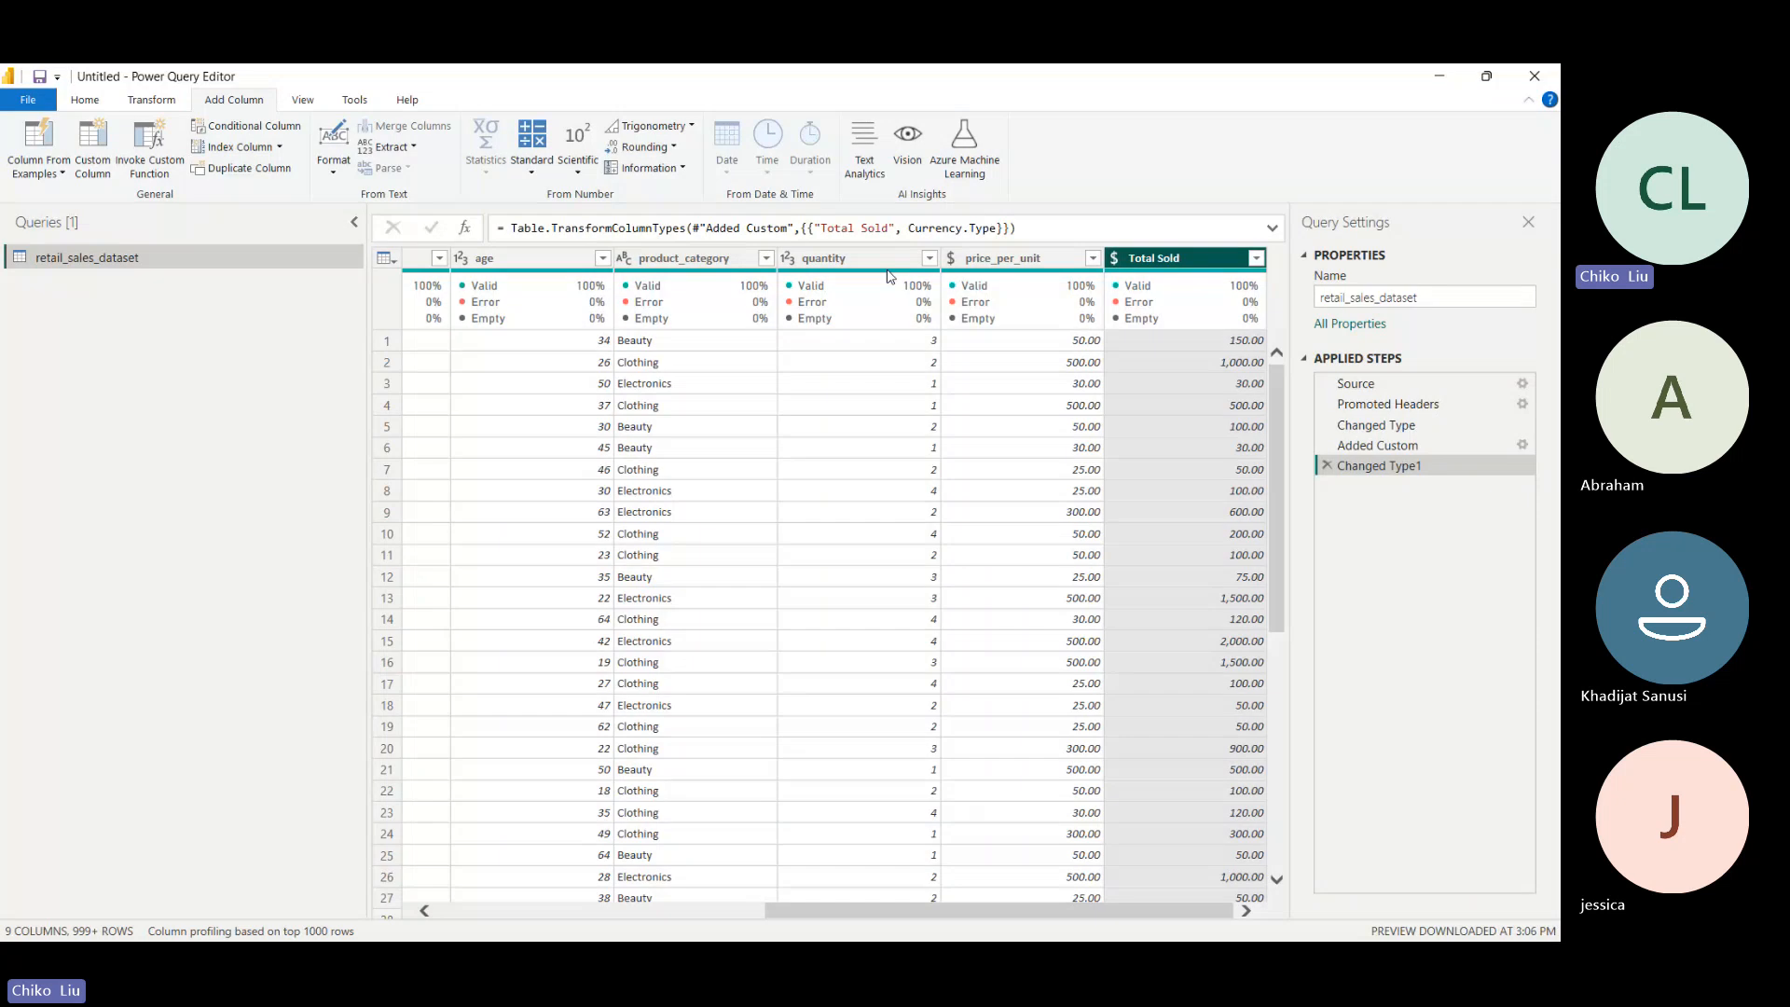
- Add another column that multiplies quantity and price_per_unit using the standard Multiply operation
click(901, 262)
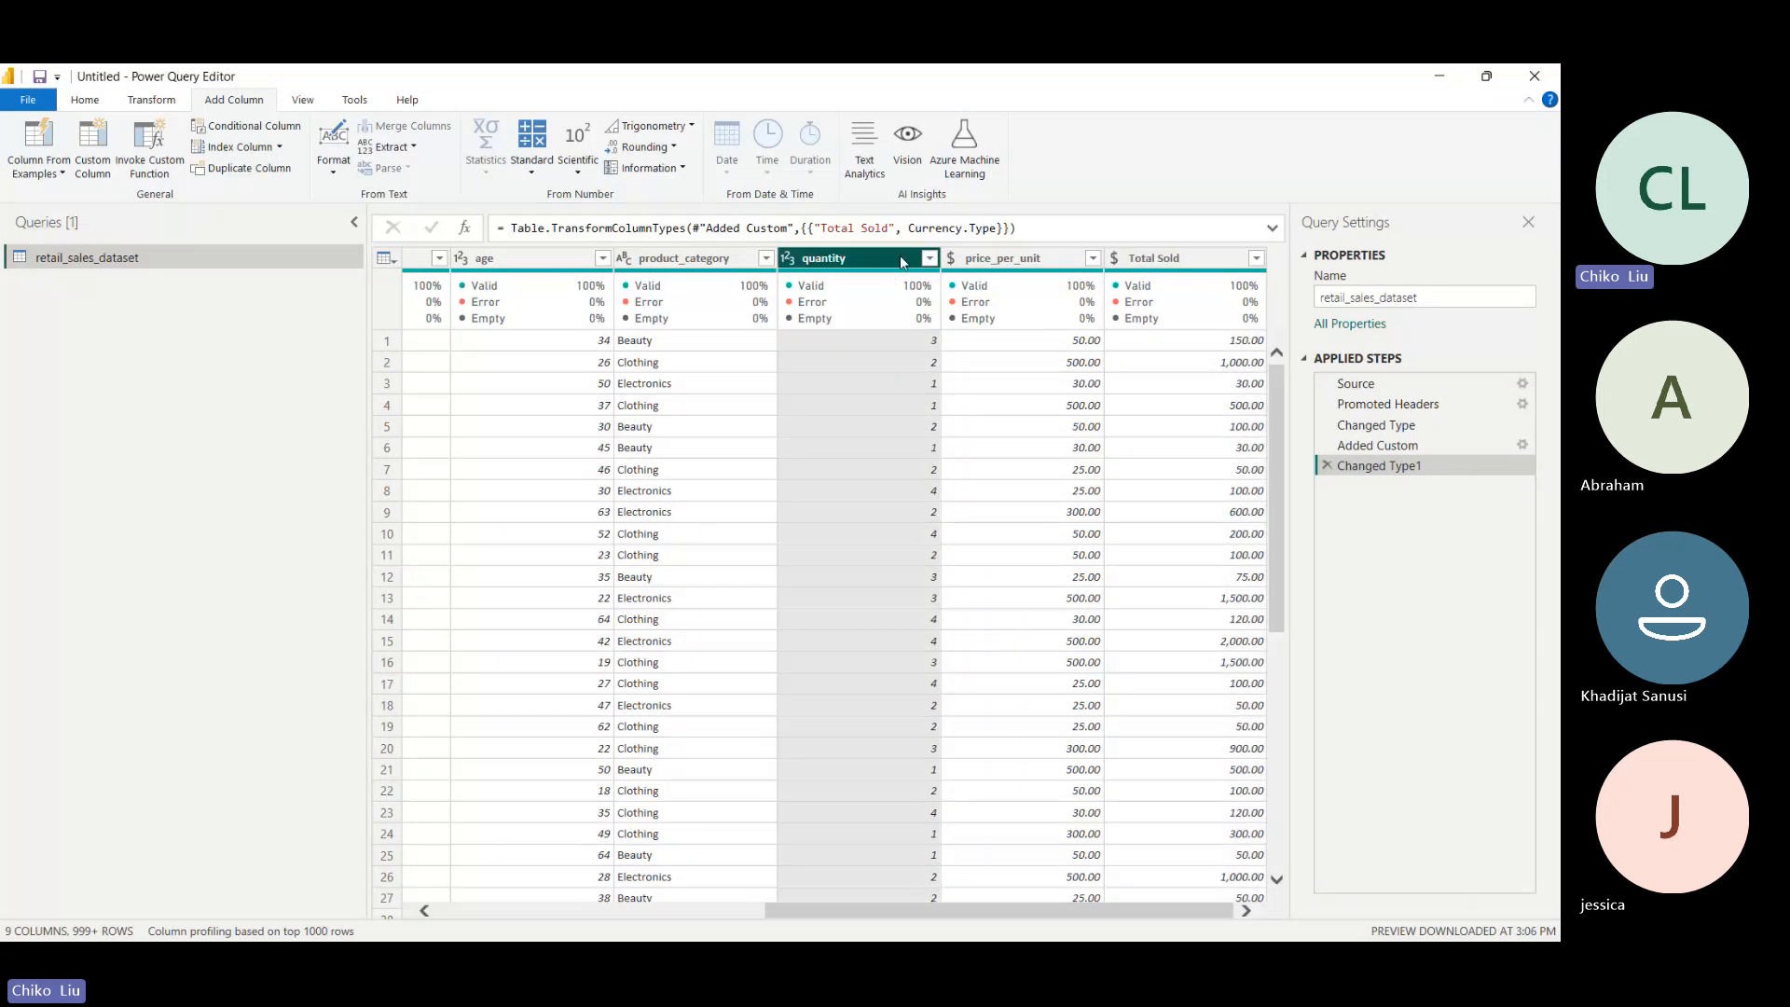
ctrl+click(995, 263)
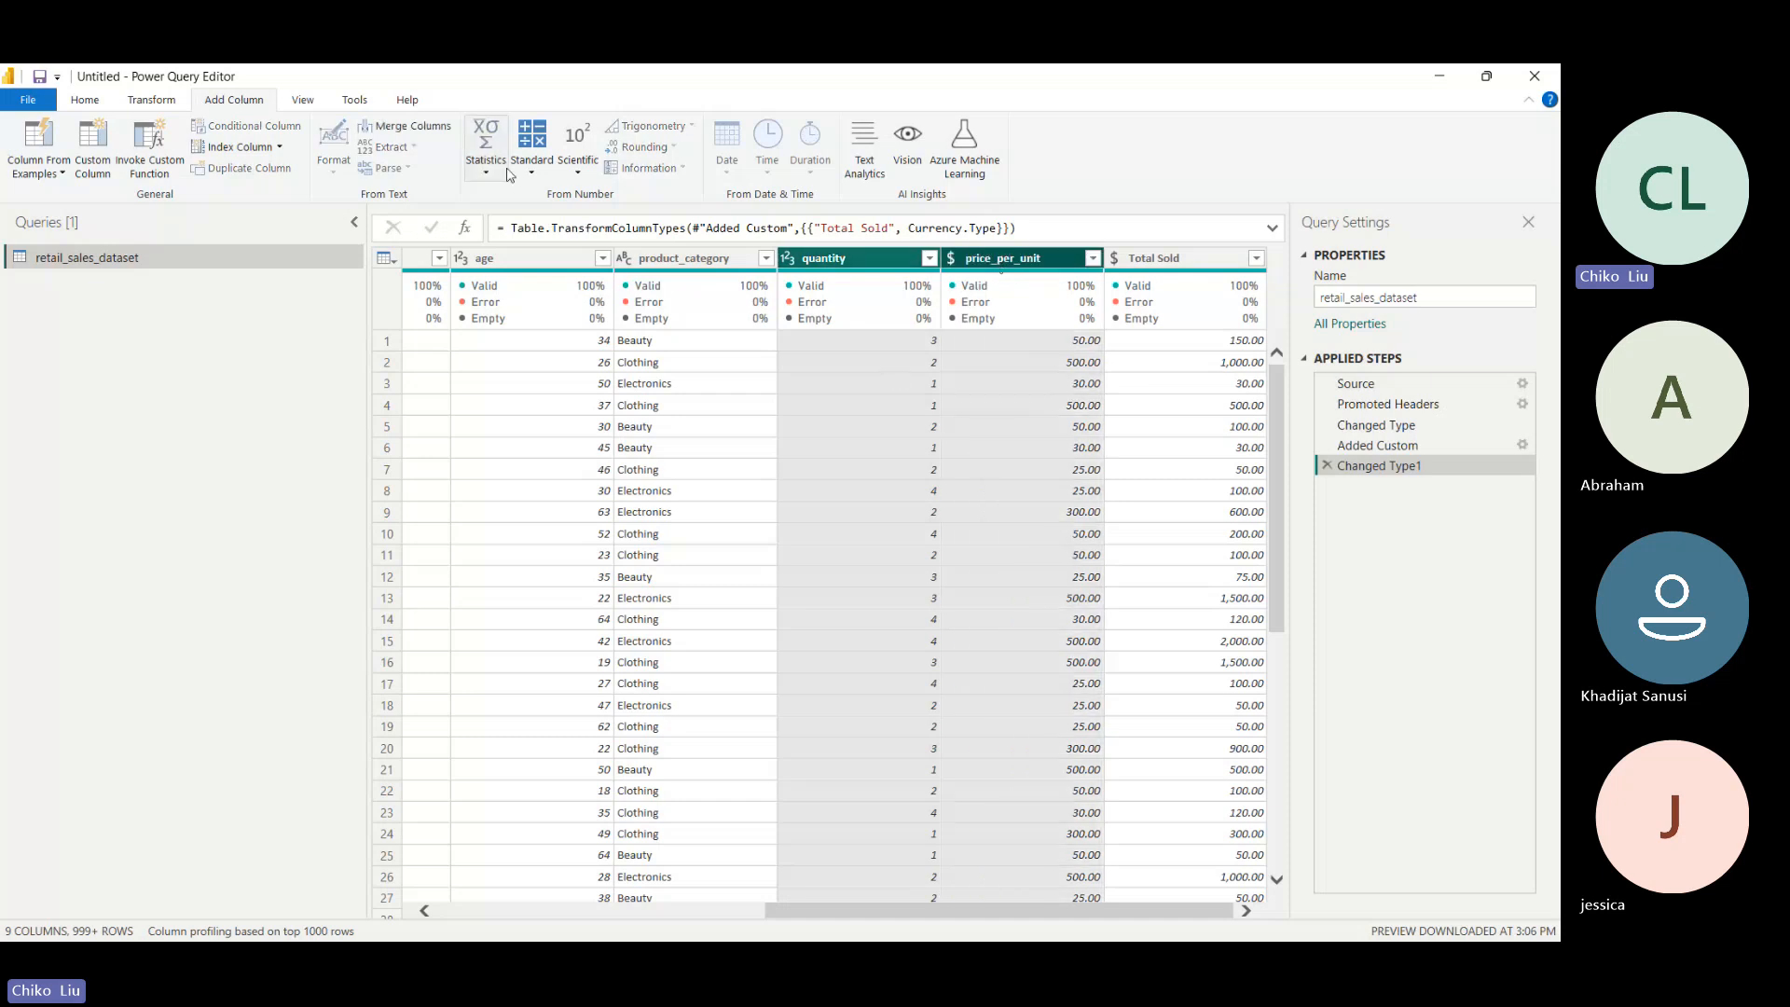
click(535, 169)
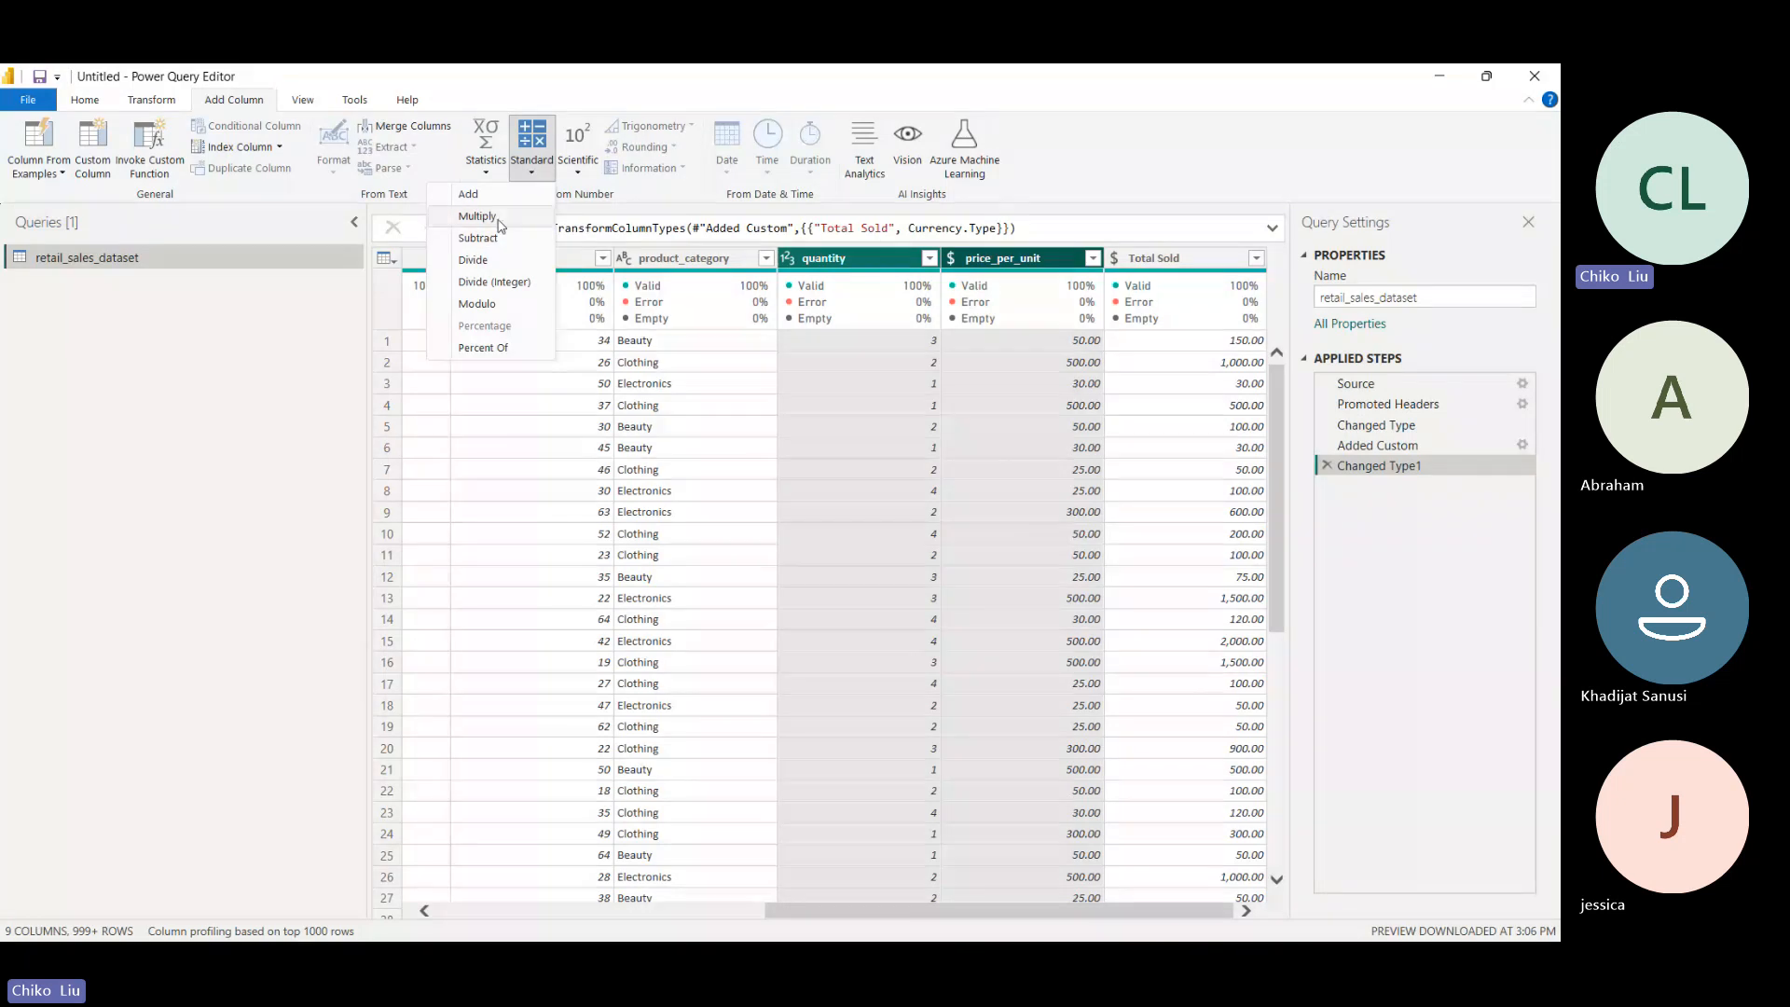
click(478, 216)
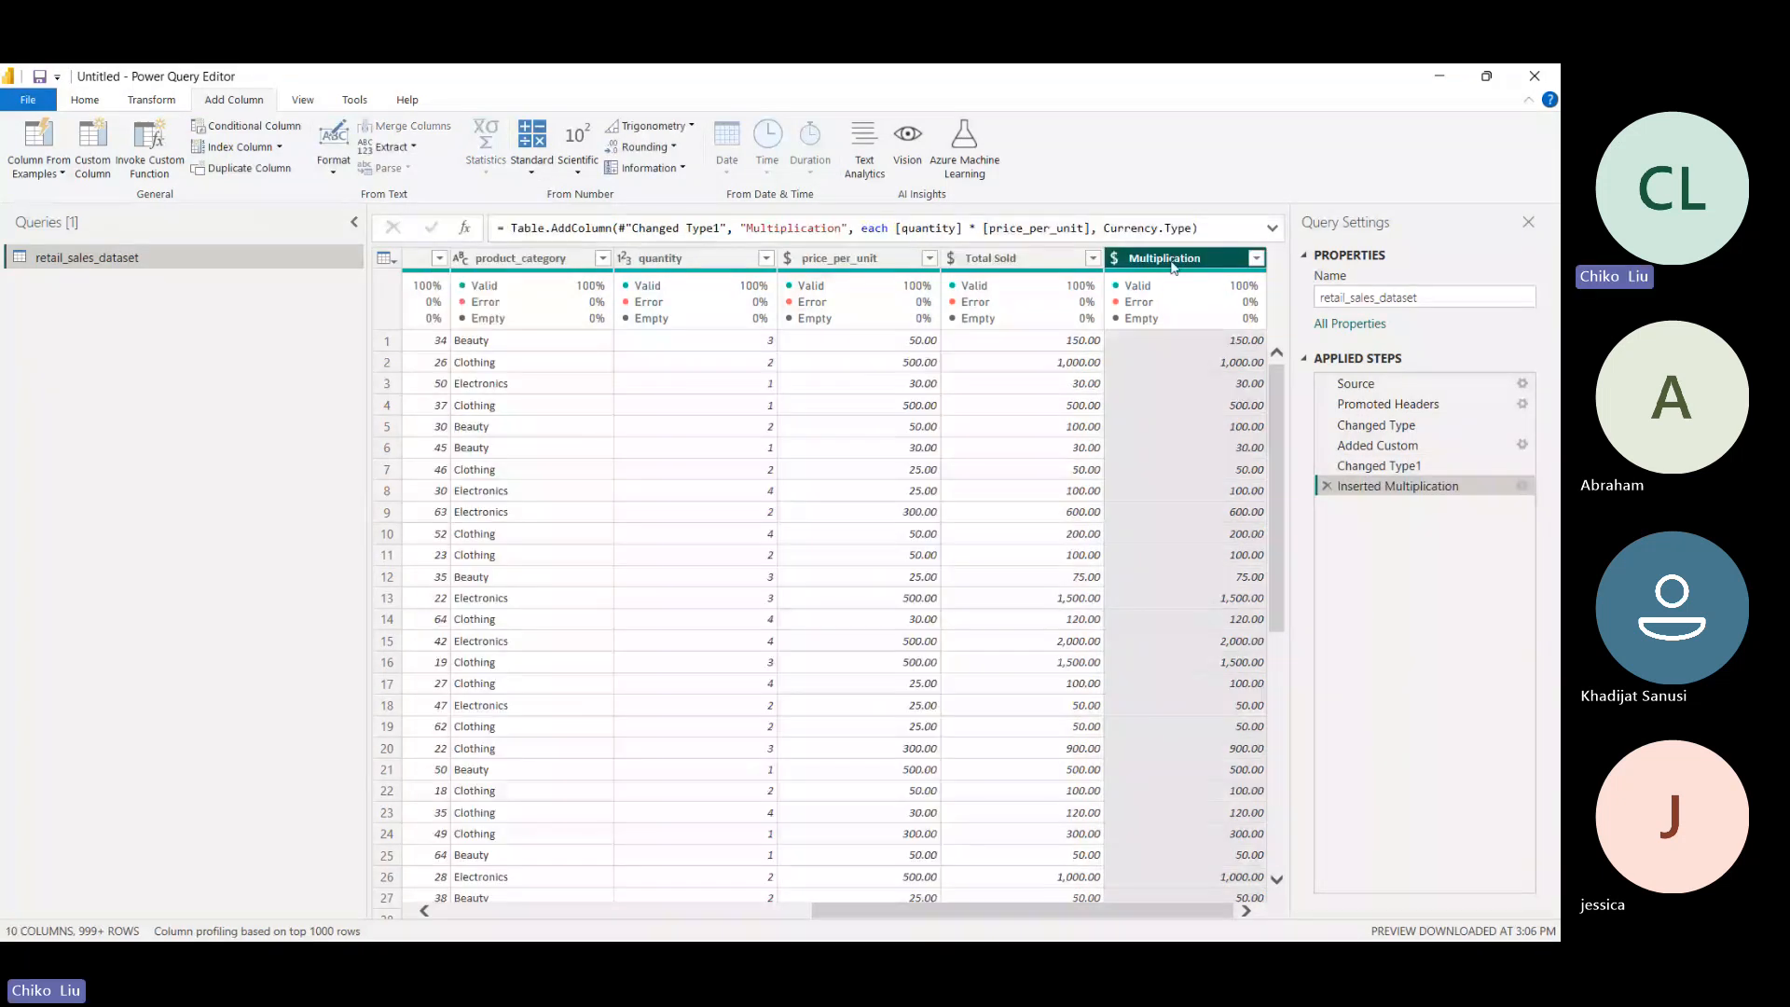
- Rename the new Multiplication column to total_sold
double_click(1172, 259)
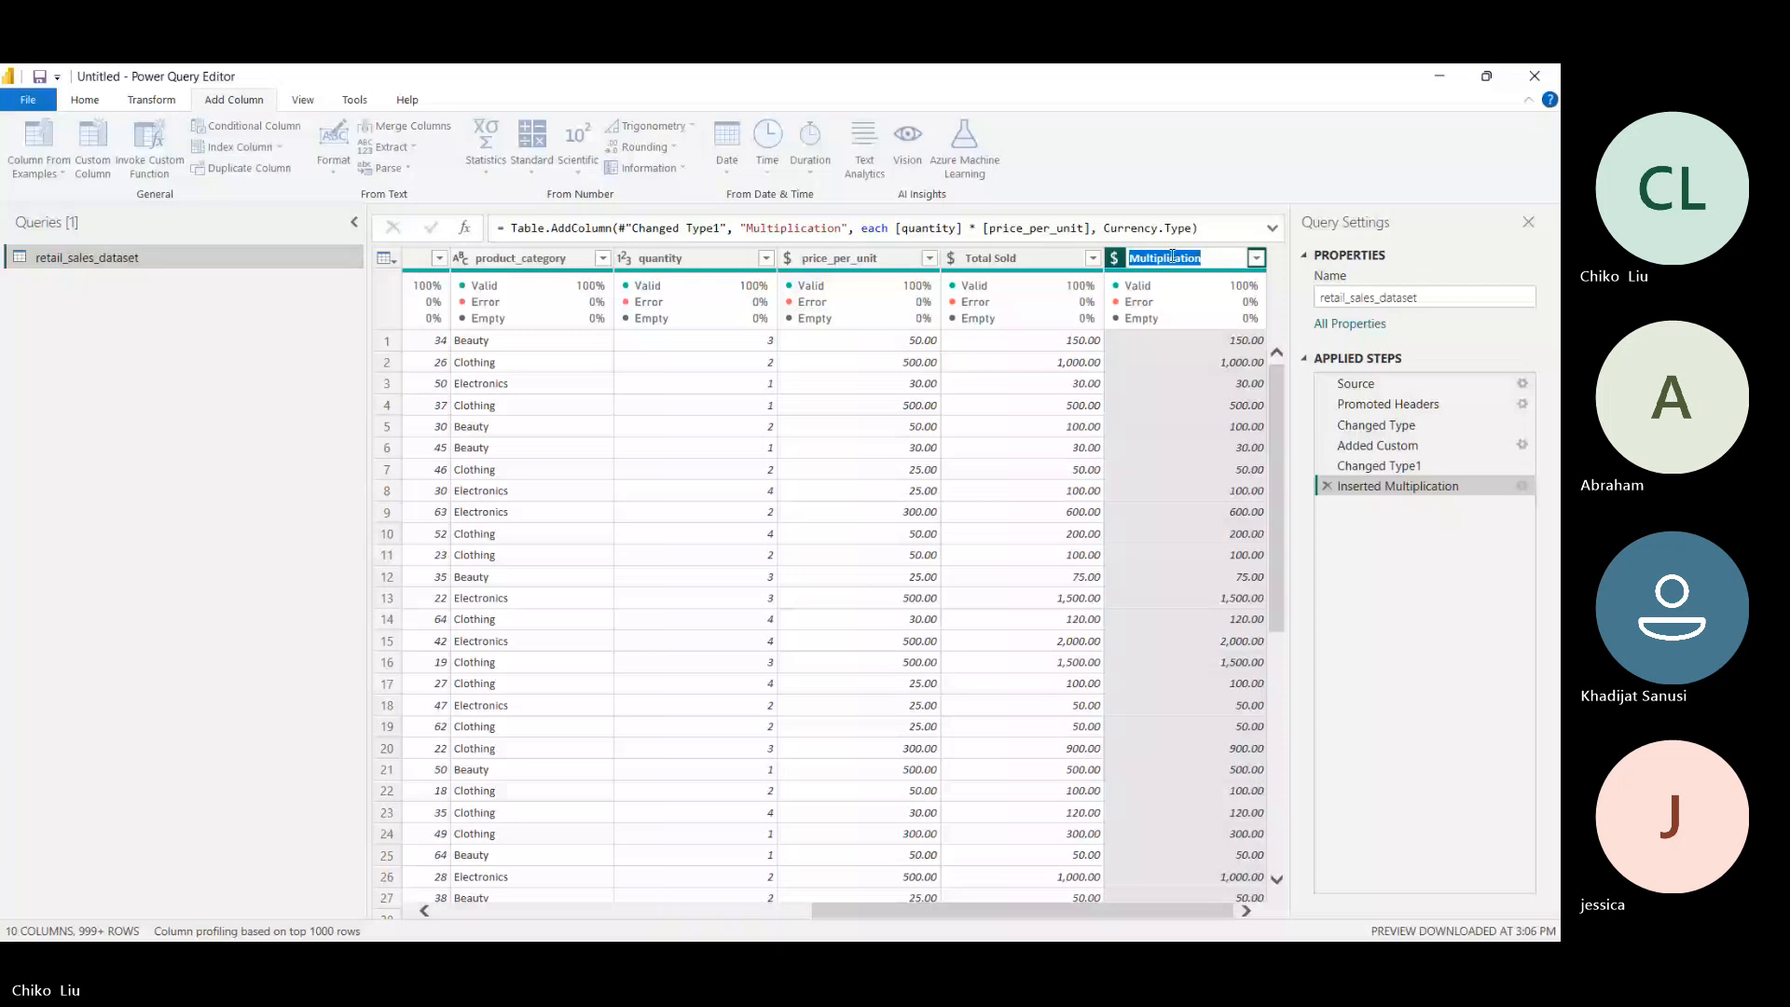
text(tota)
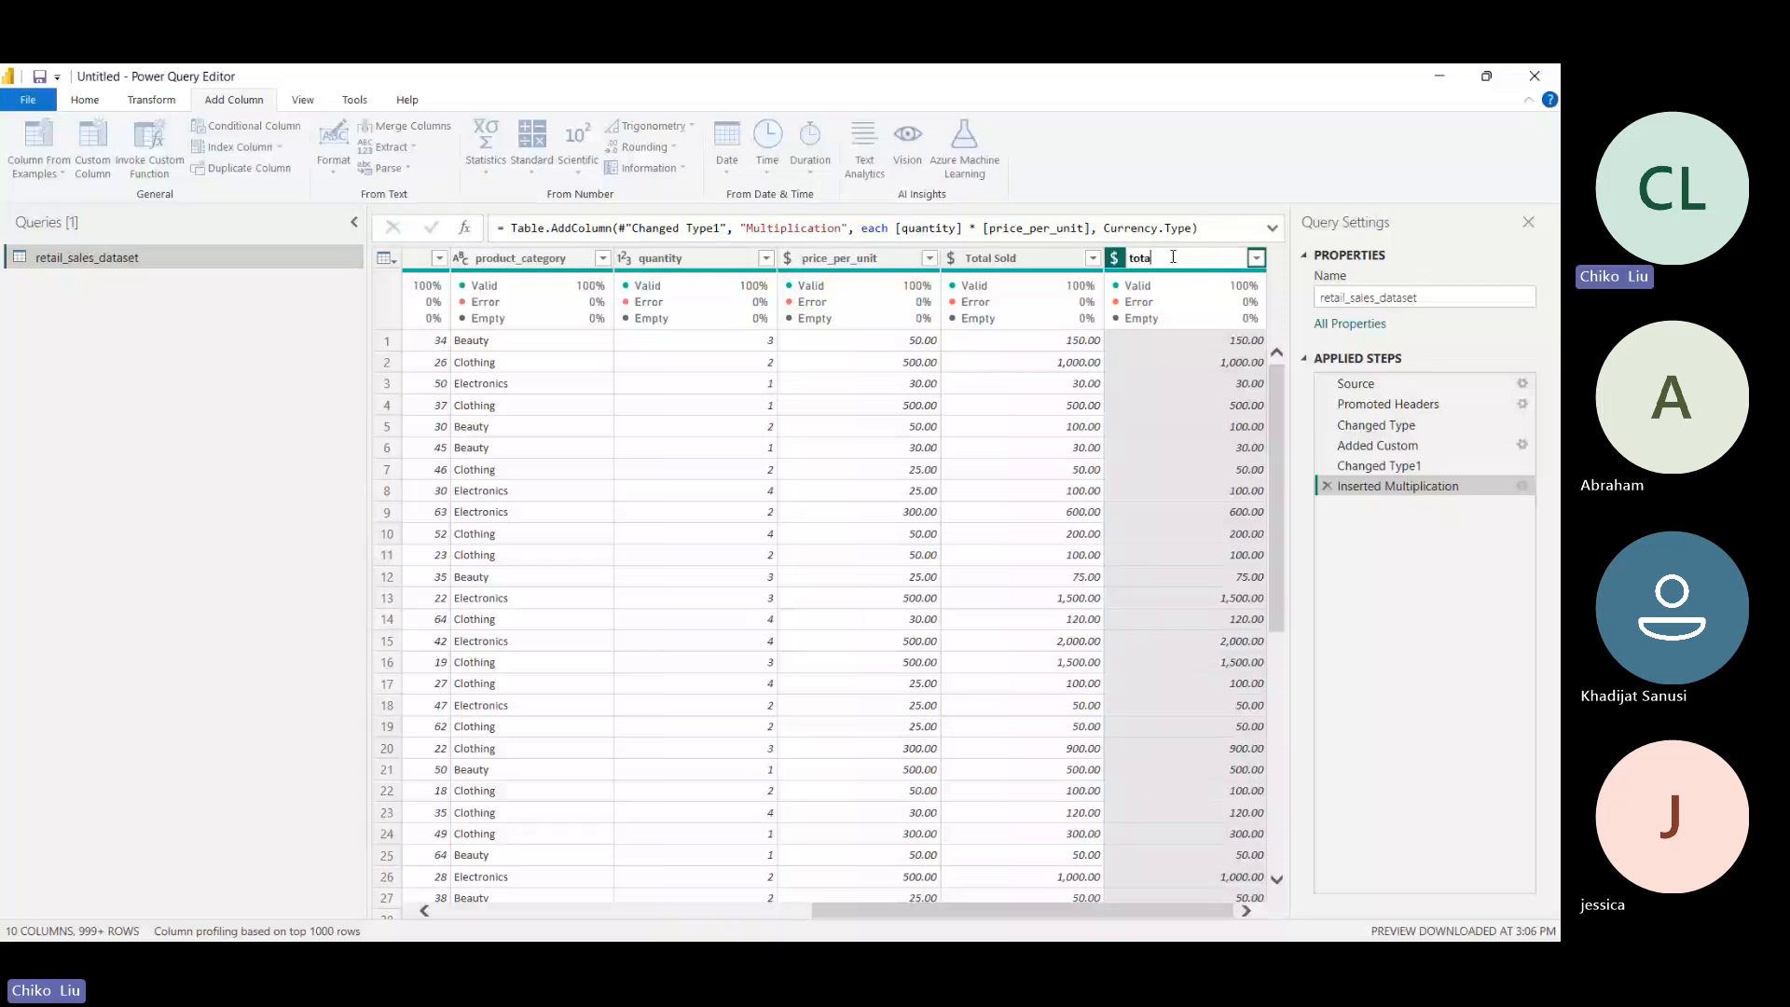
text(l_sold)
click(804, 857)
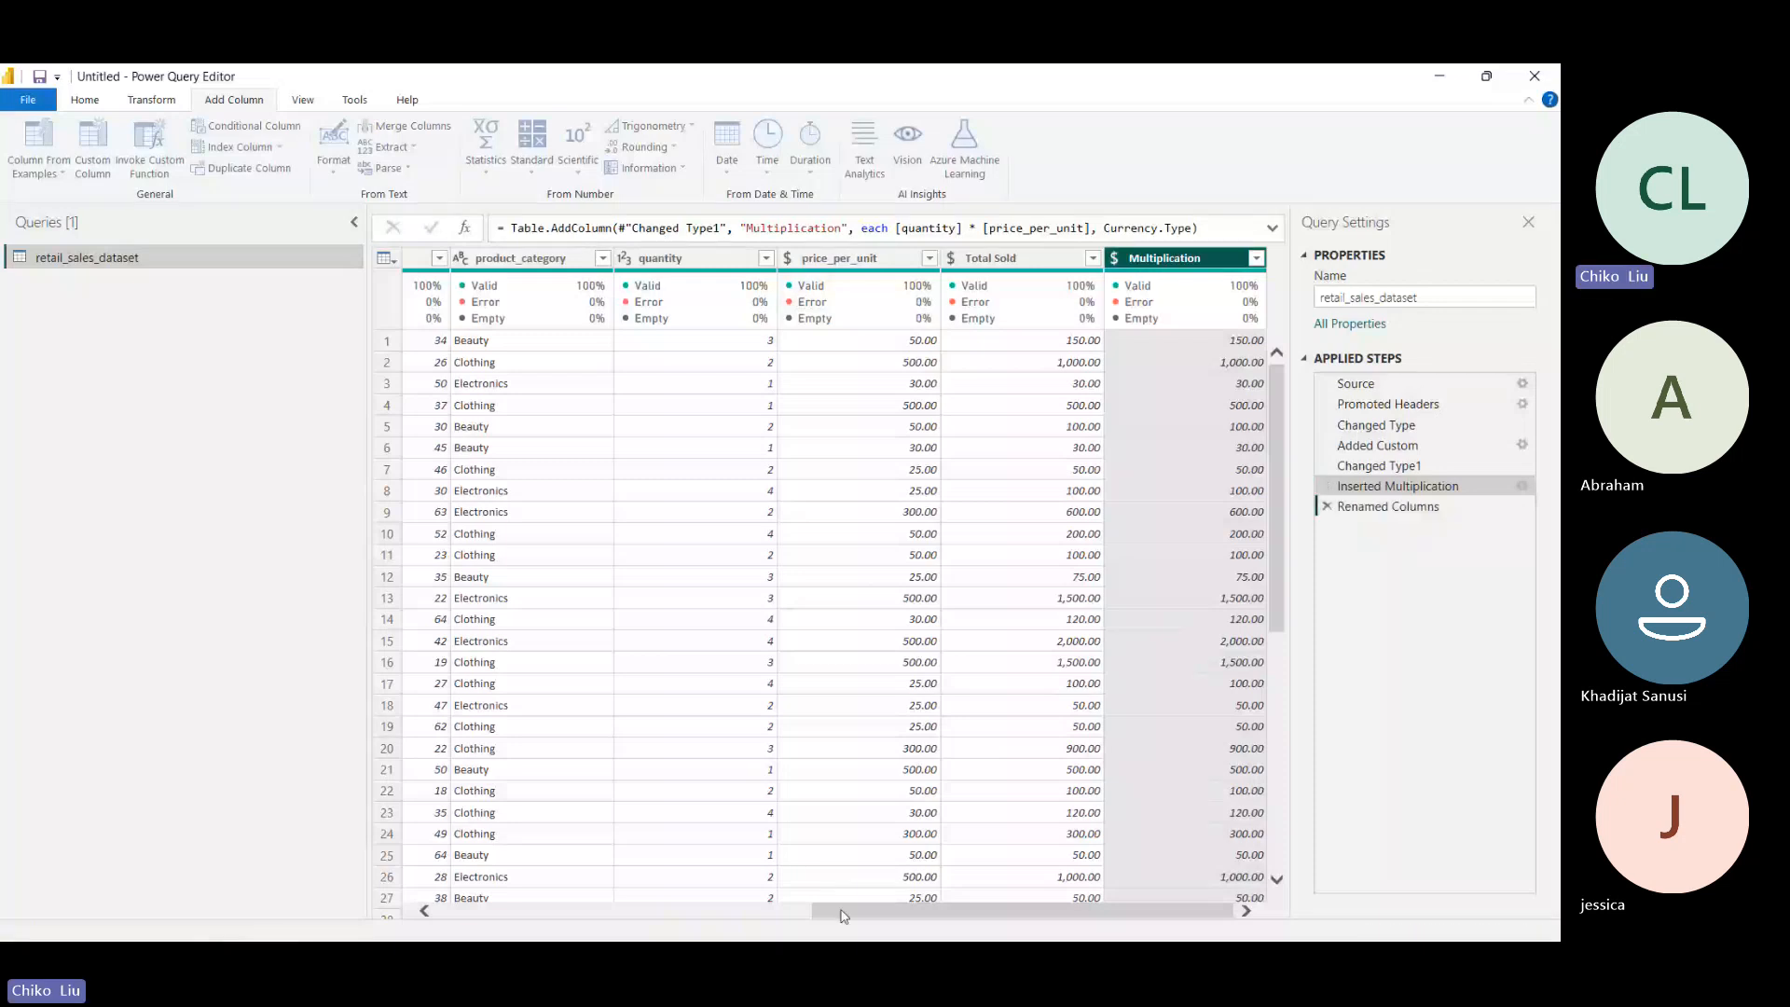
drag(841, 914, 586, 925)
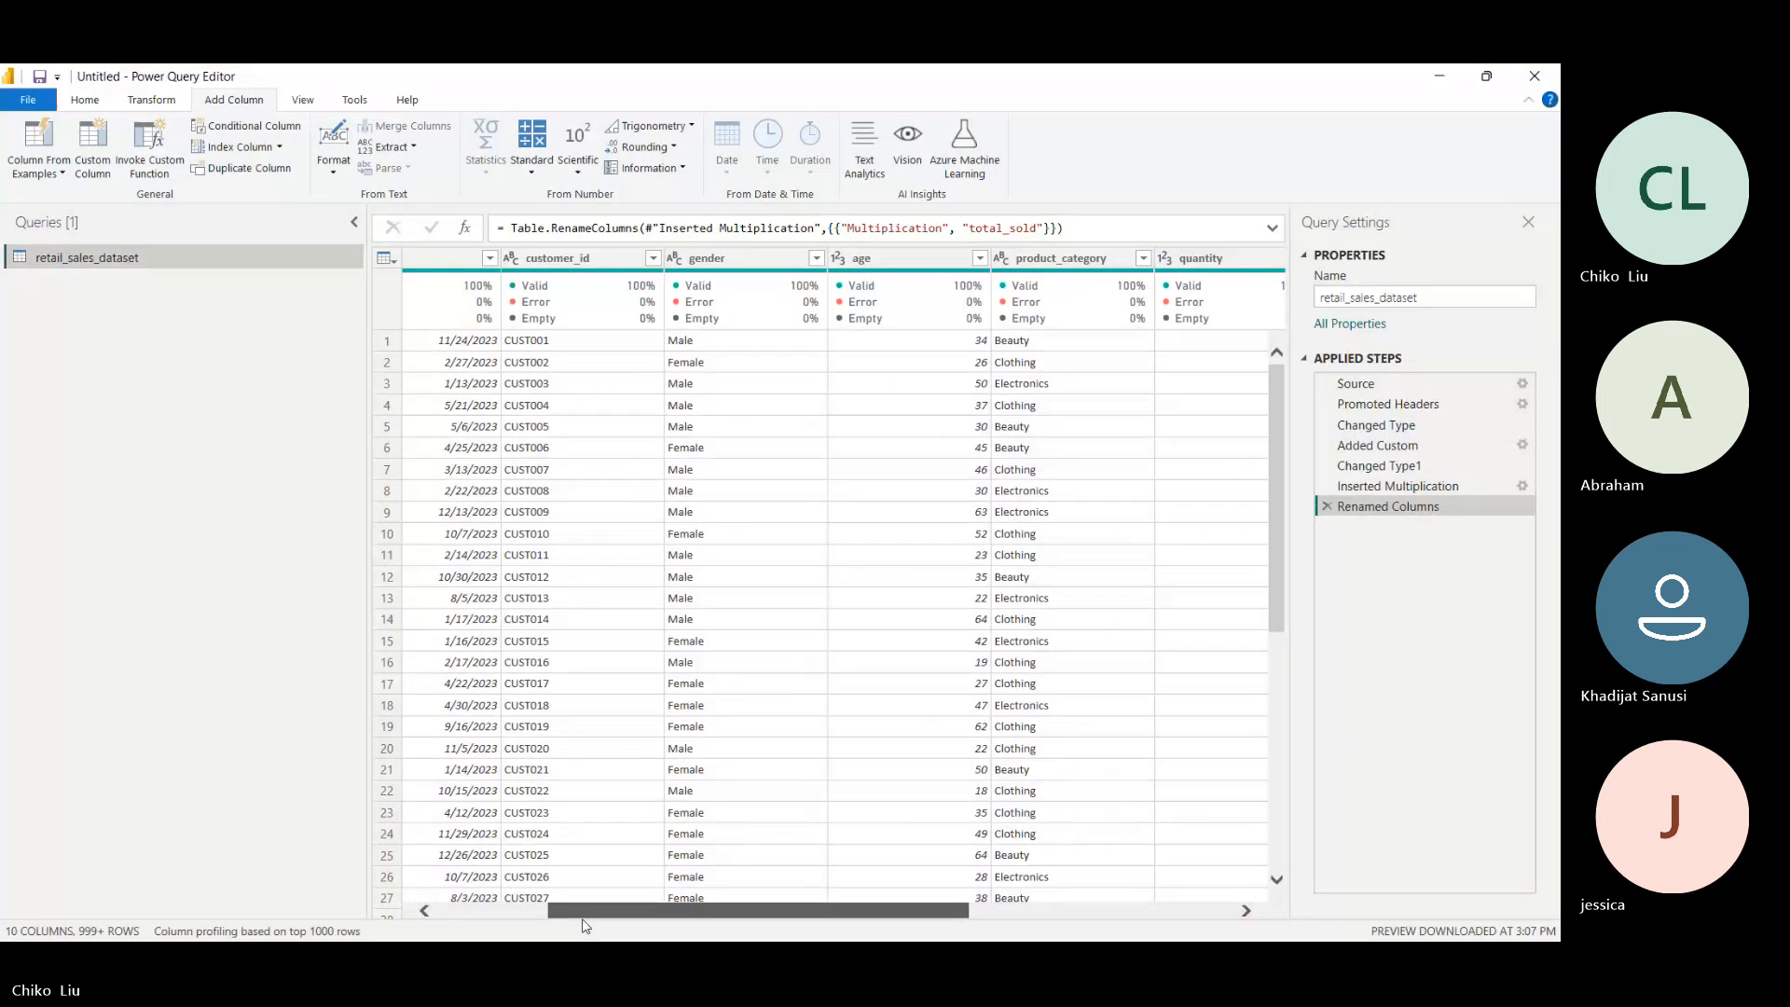
- Review the calculated columns at the end of the table, and close and apply the query changes to load retail_sales_dataset
drag(586, 926, 936, 921)
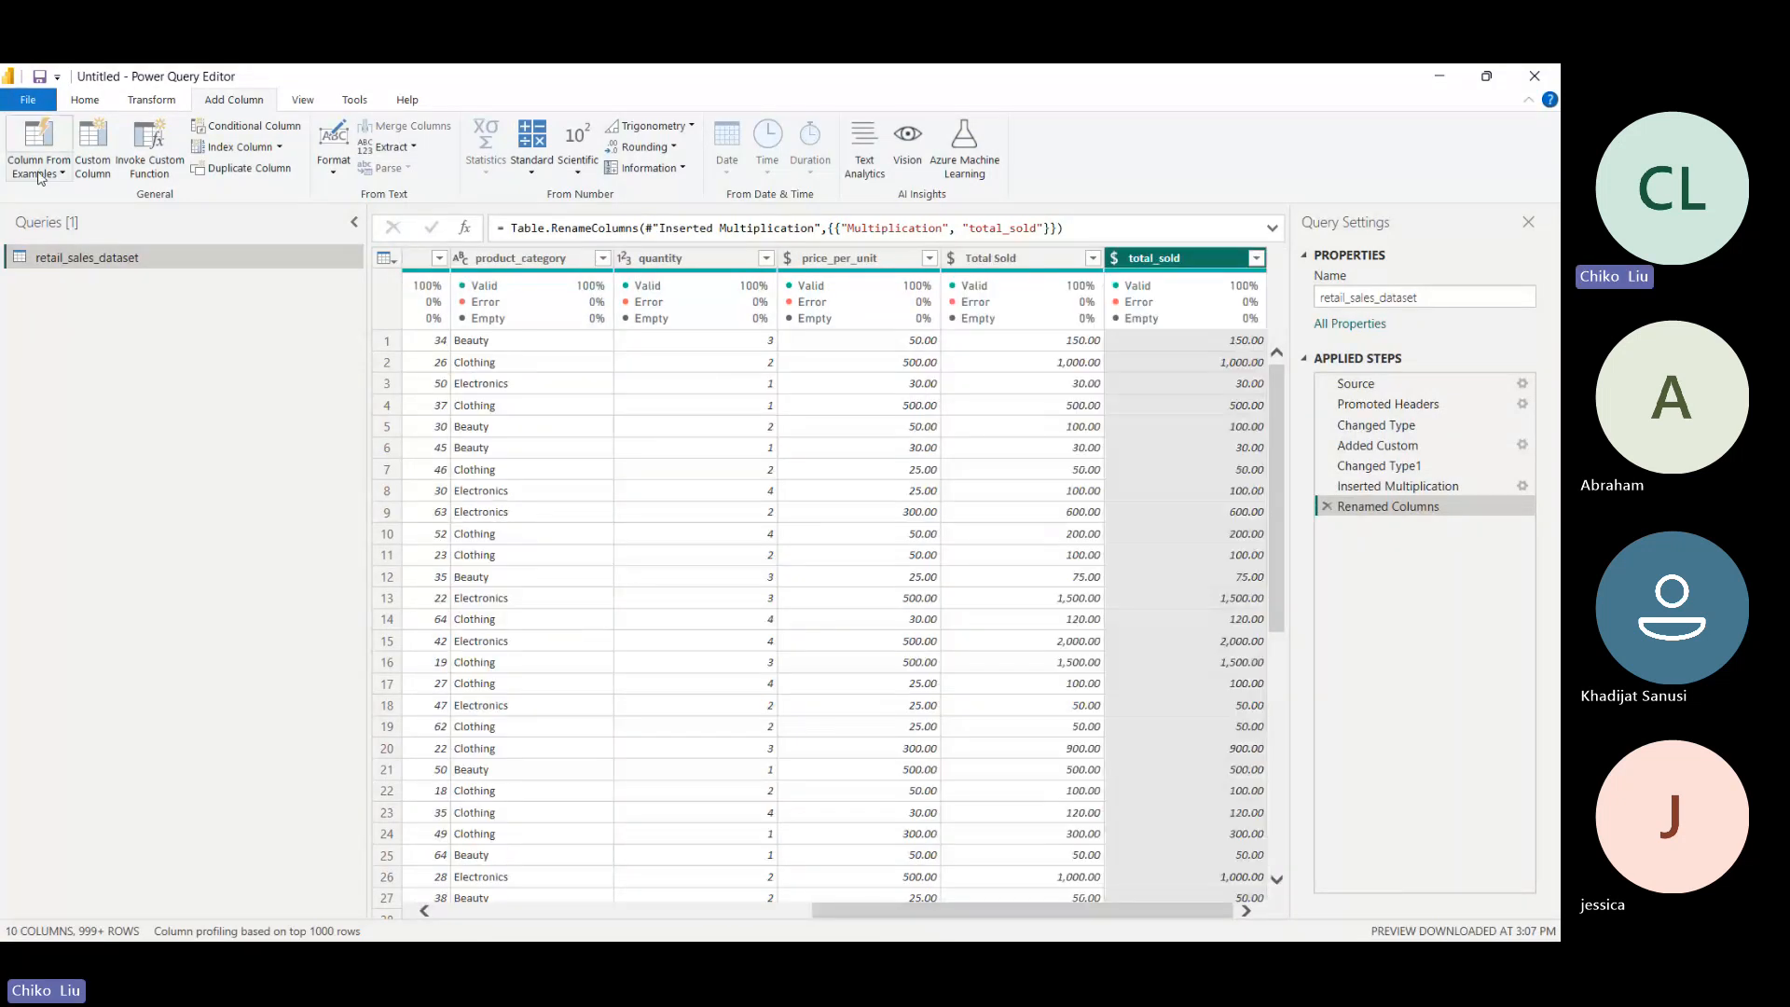
click(28, 101)
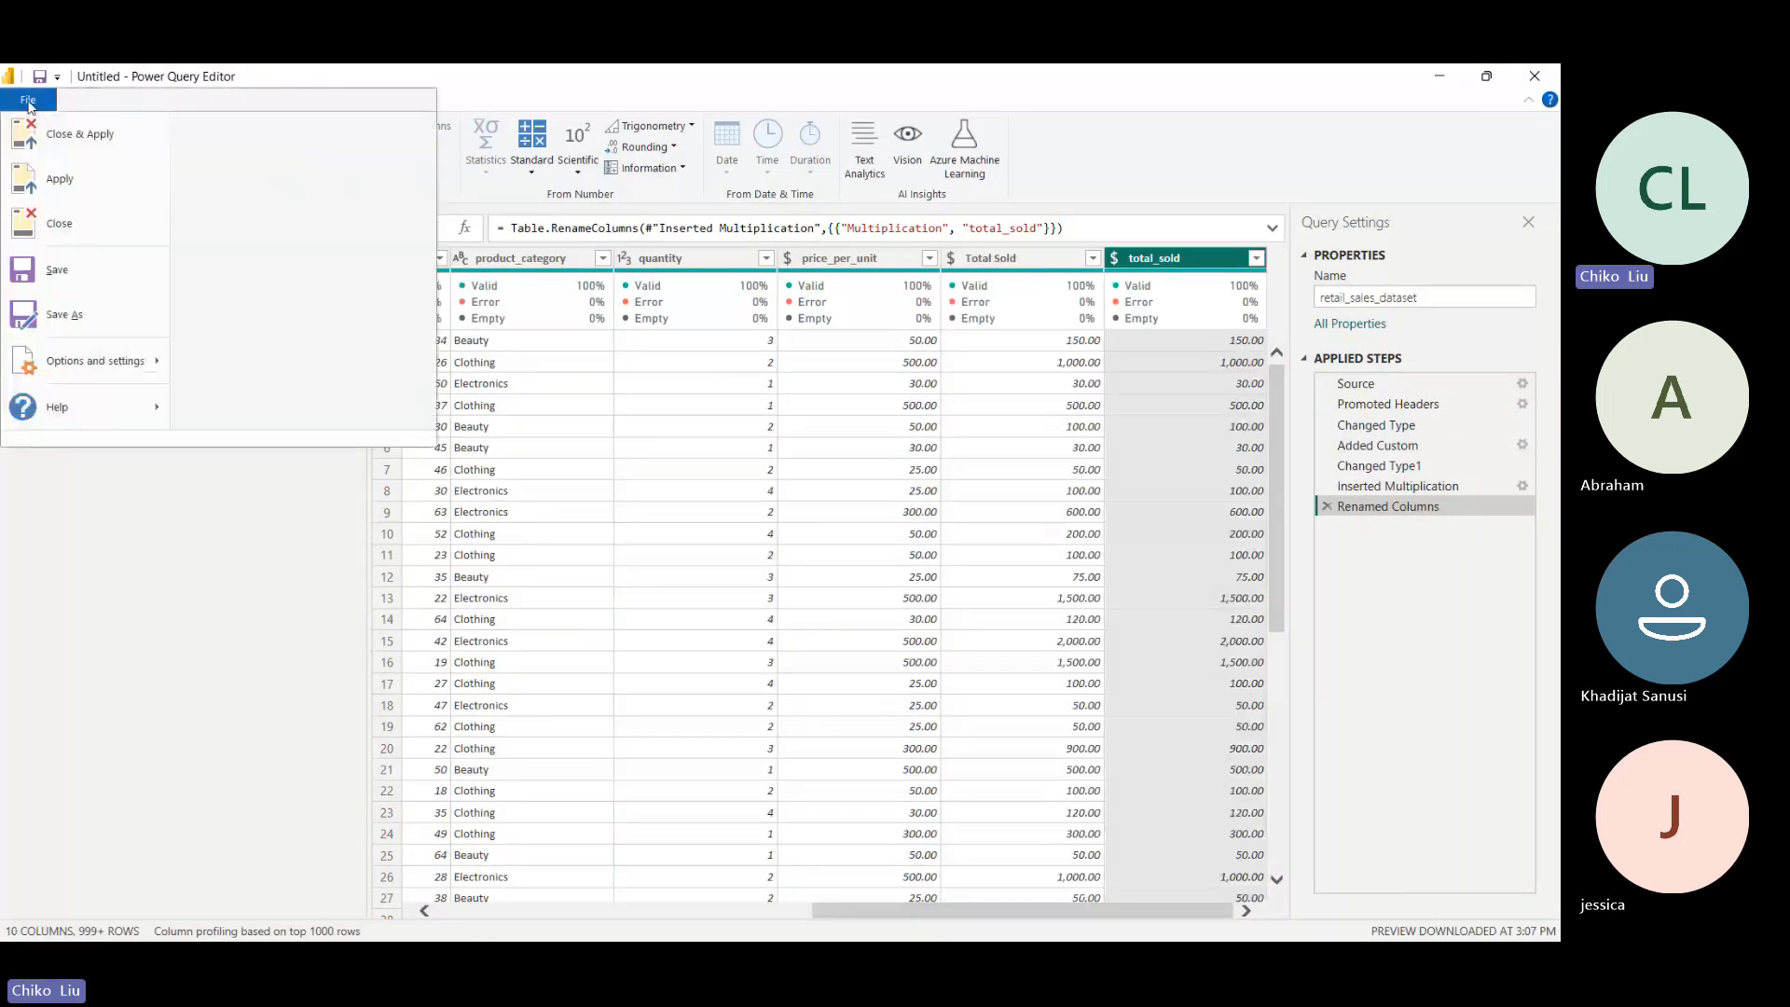
click(67, 138)
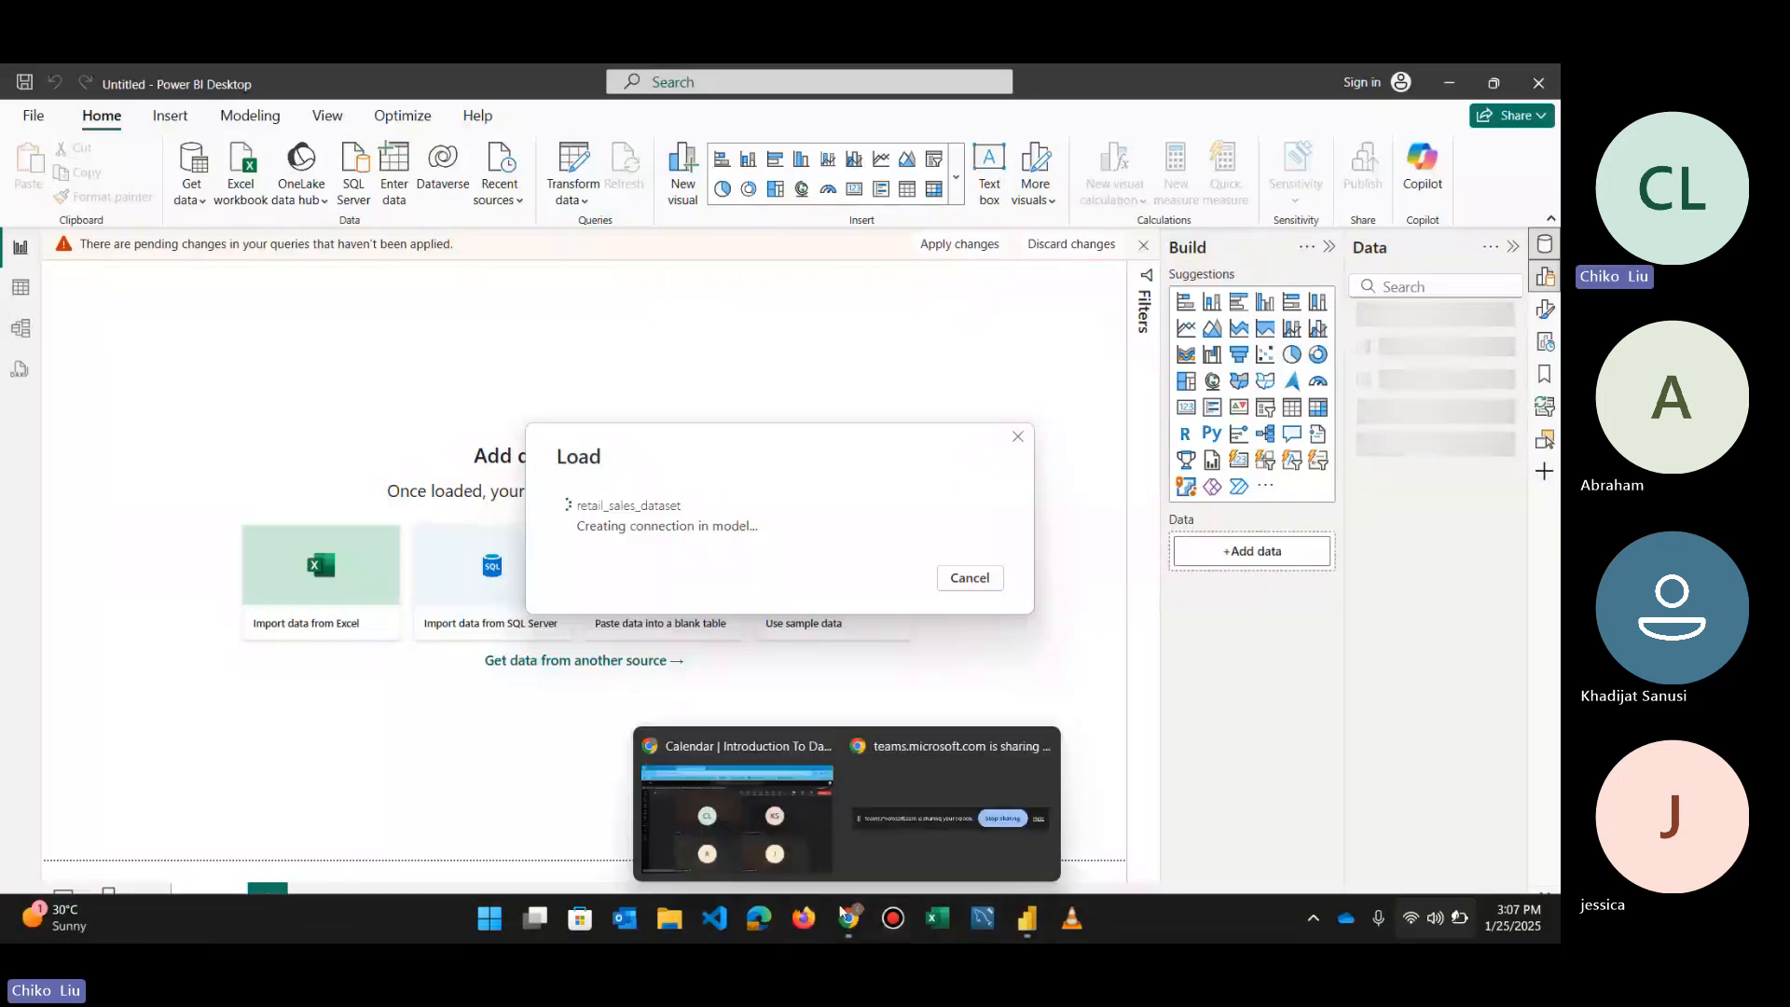
- Switch to the Teams meeting in Chrome, mute the microphone, and return to Power BI Desktop
mouse_move(838, 924)
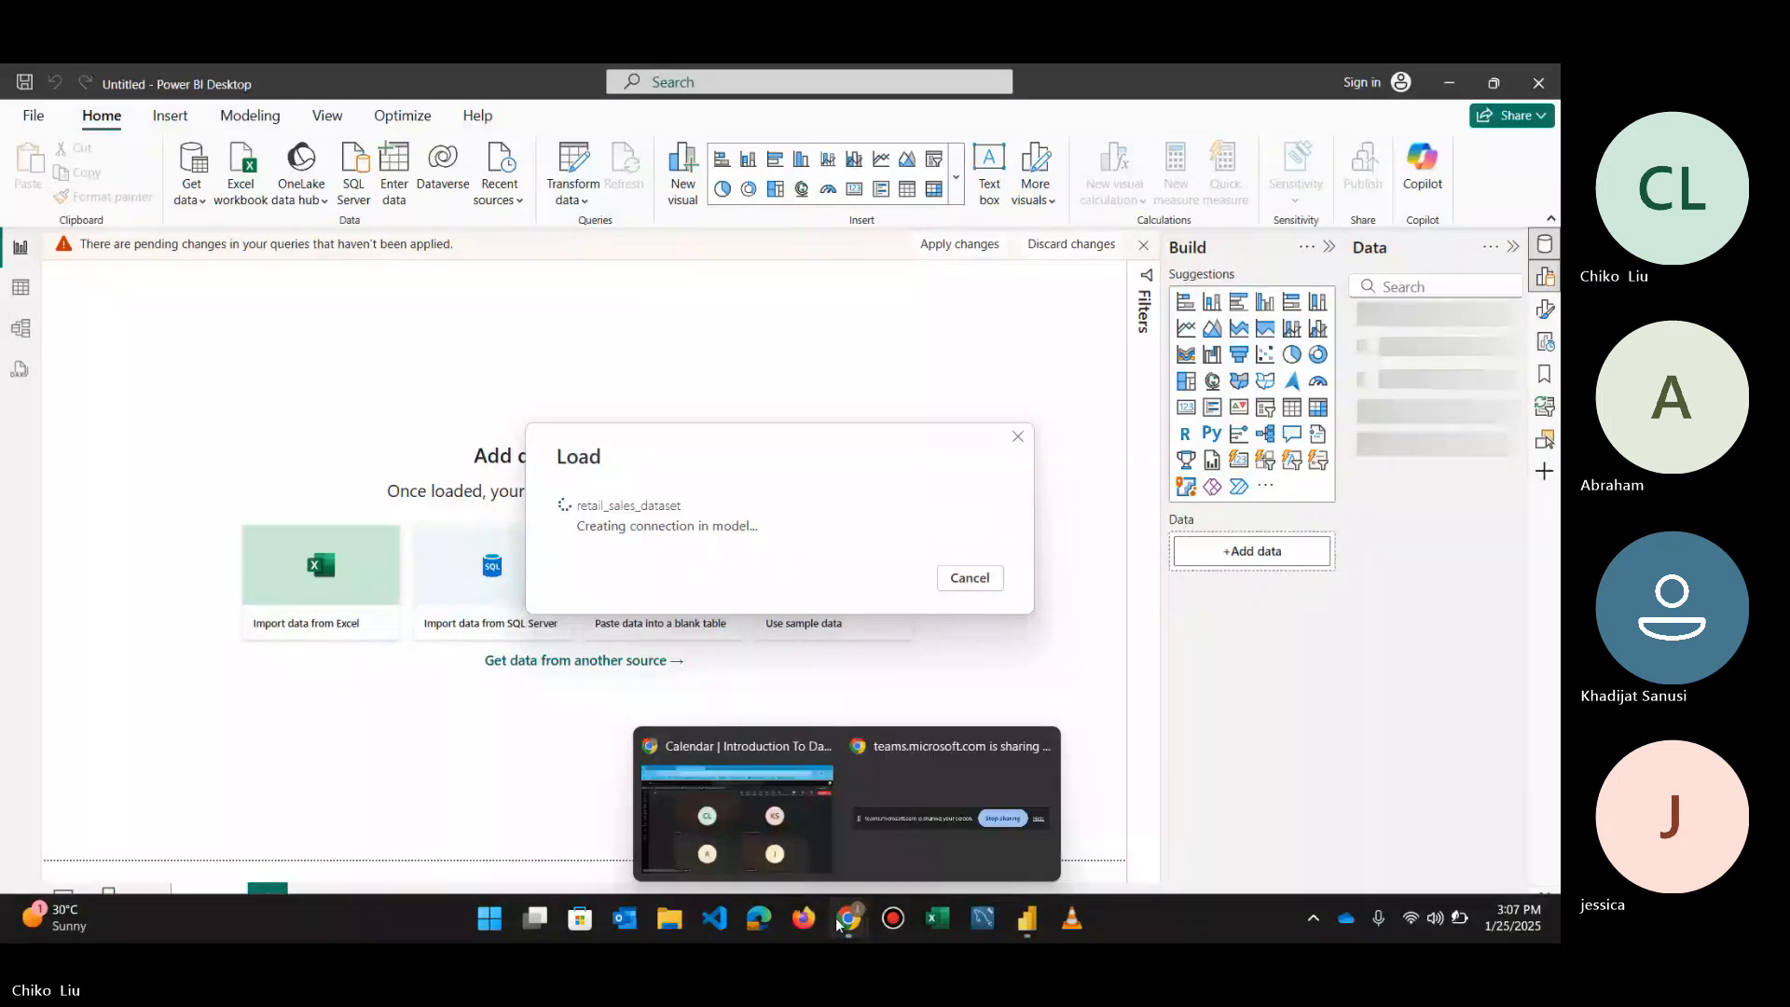
mouse_move(813, 875)
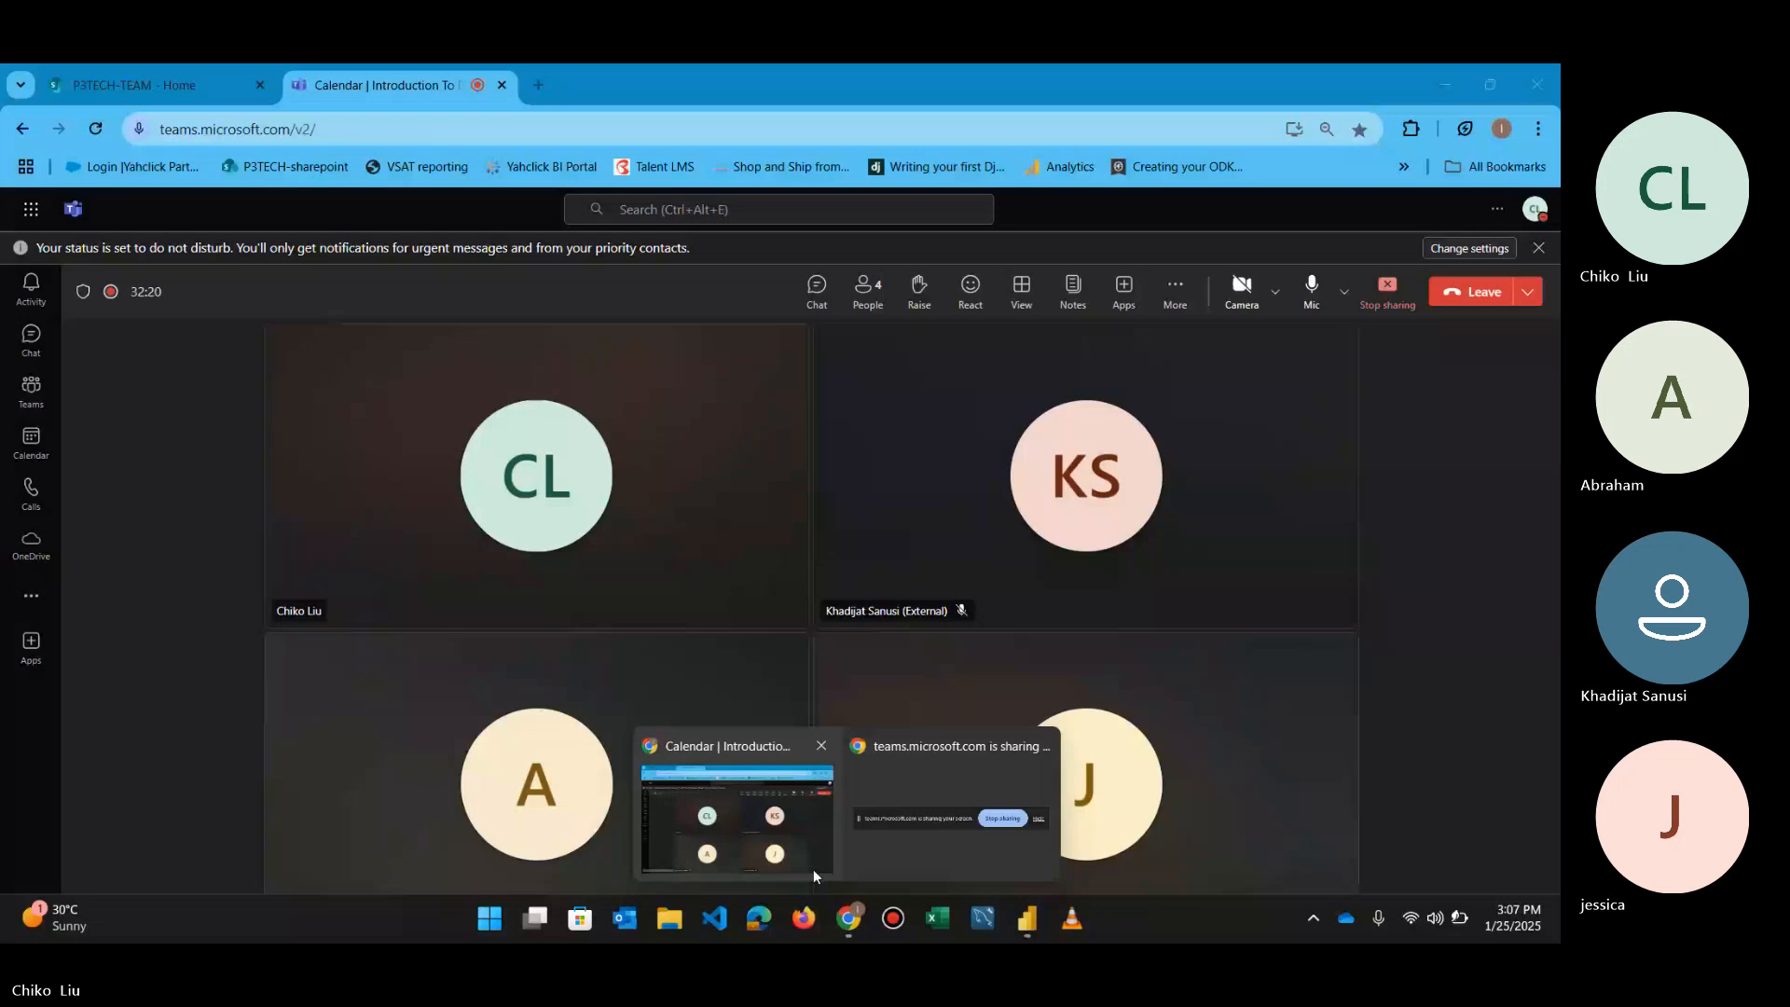
click(813, 869)
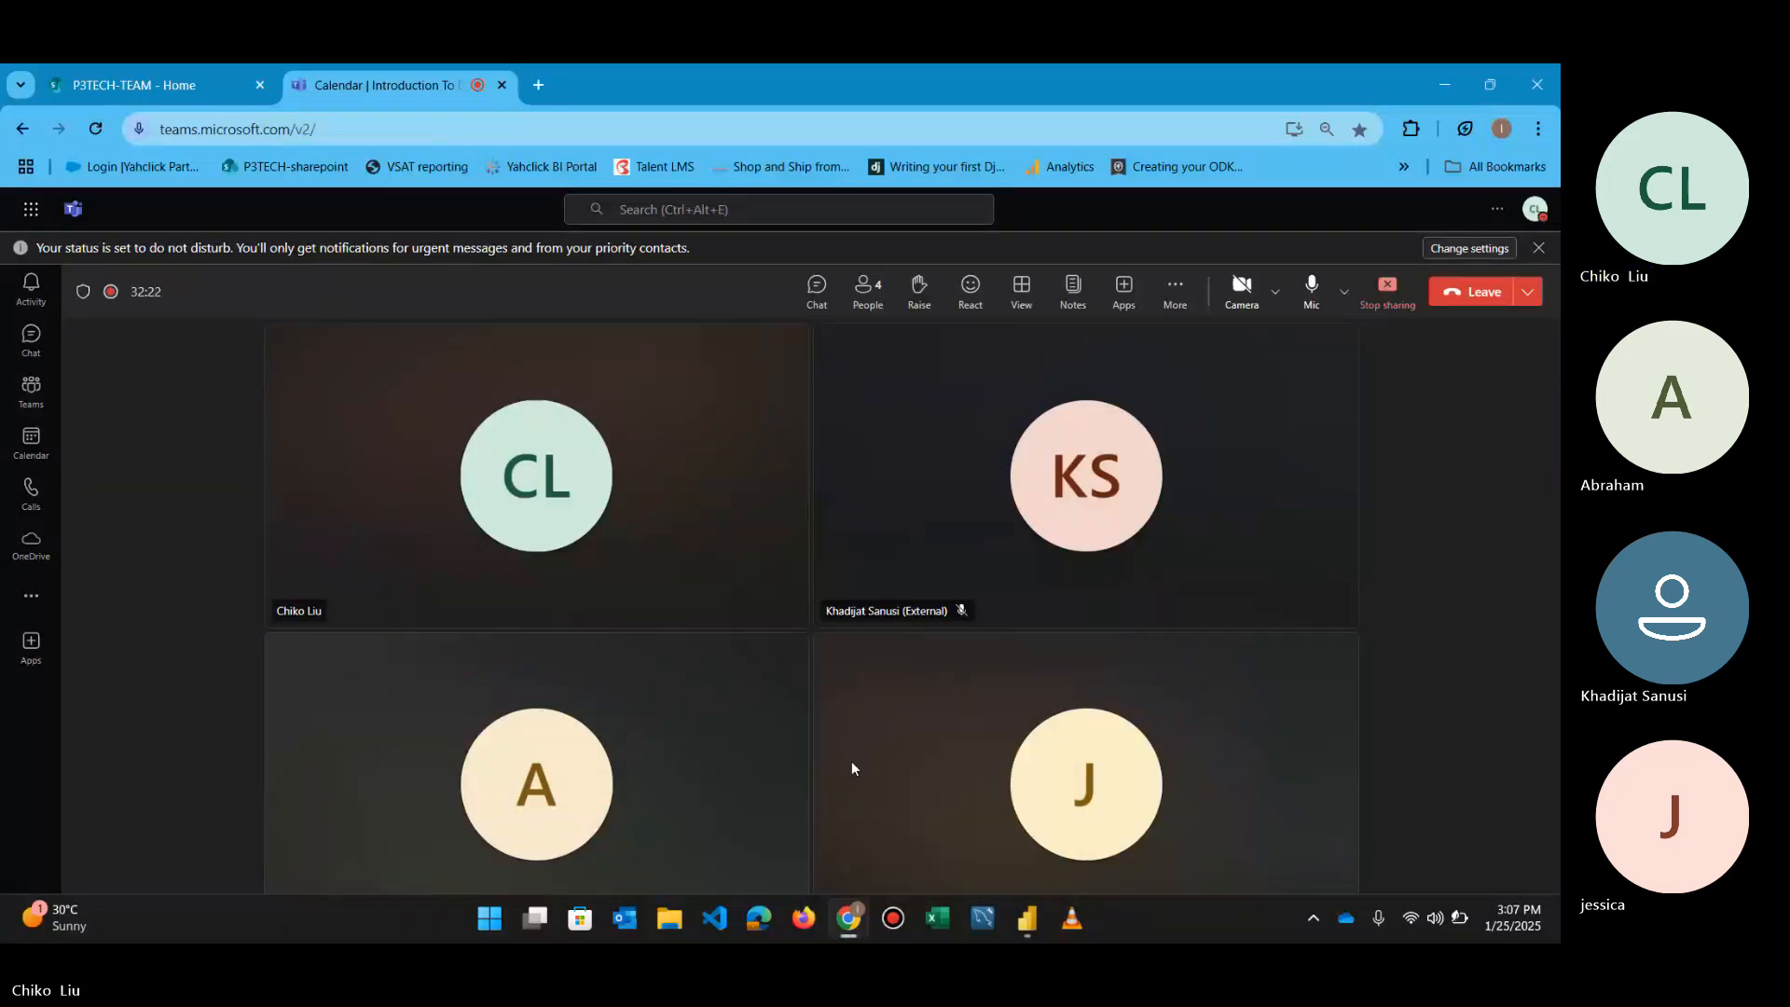
click(1310, 291)
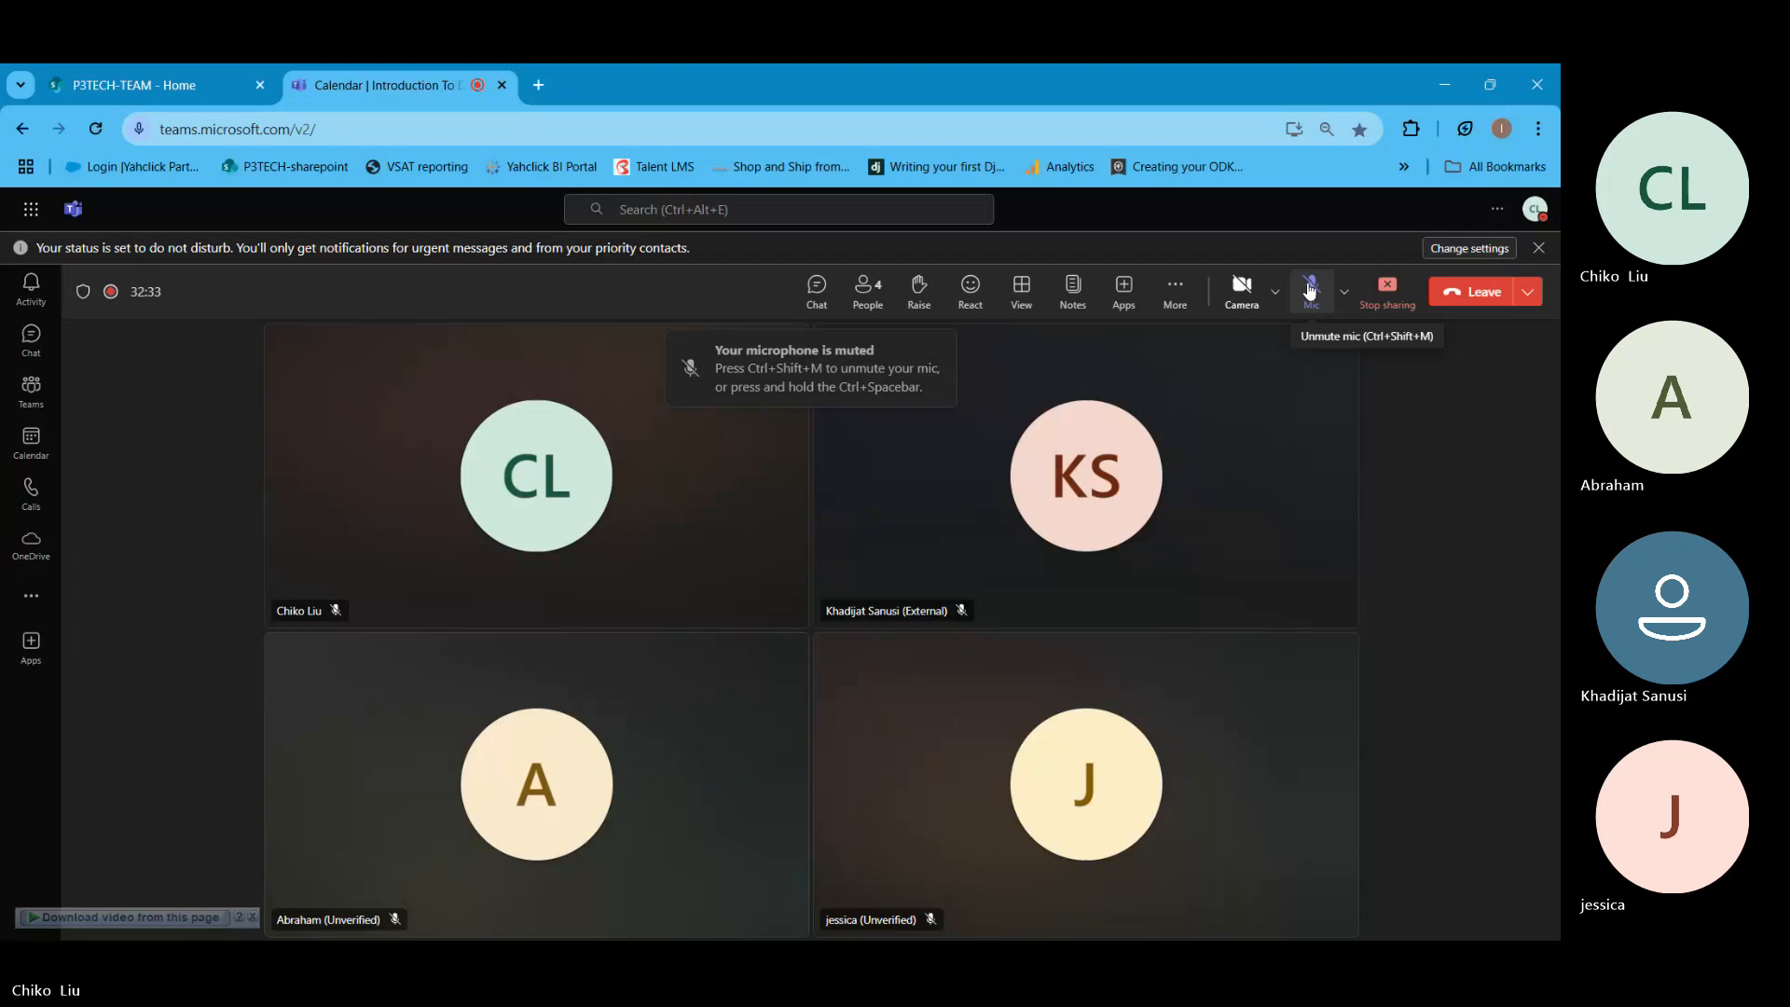
click(1448, 85)
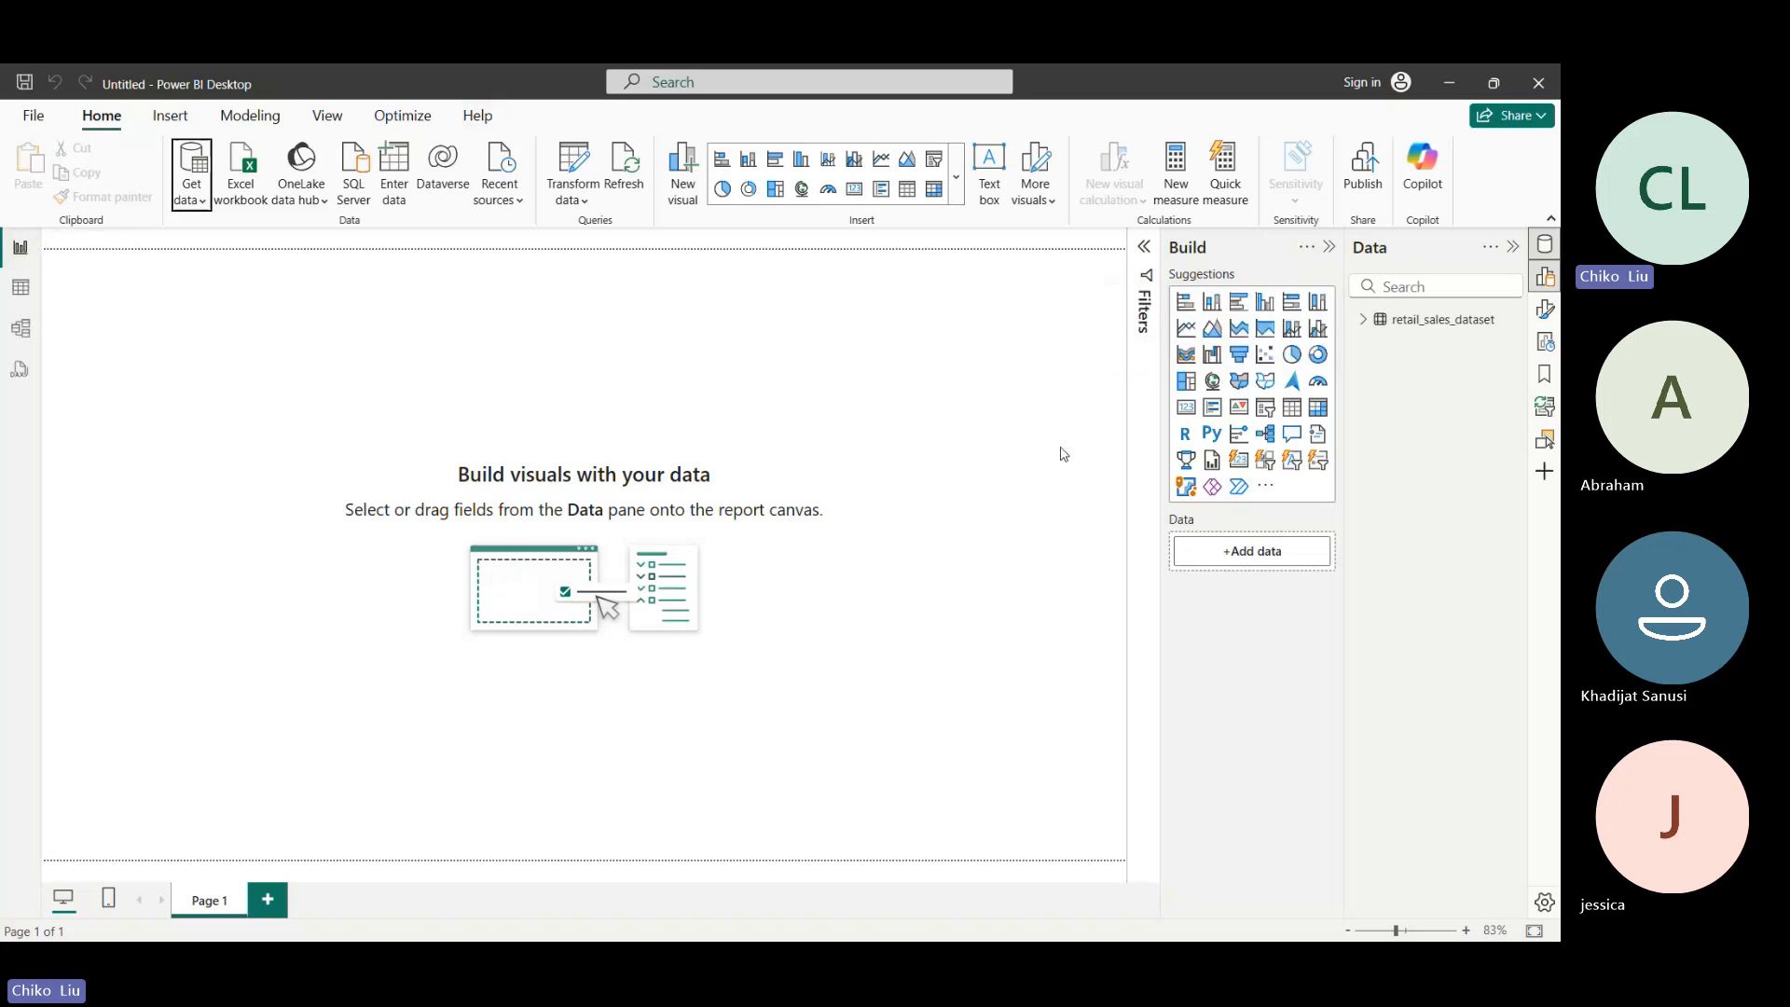
- Add a calculated column to retail_sales_dataset in Table view, starting its formula as Total_Sold = retail_sales_dataset[quantity]
click(24, 290)
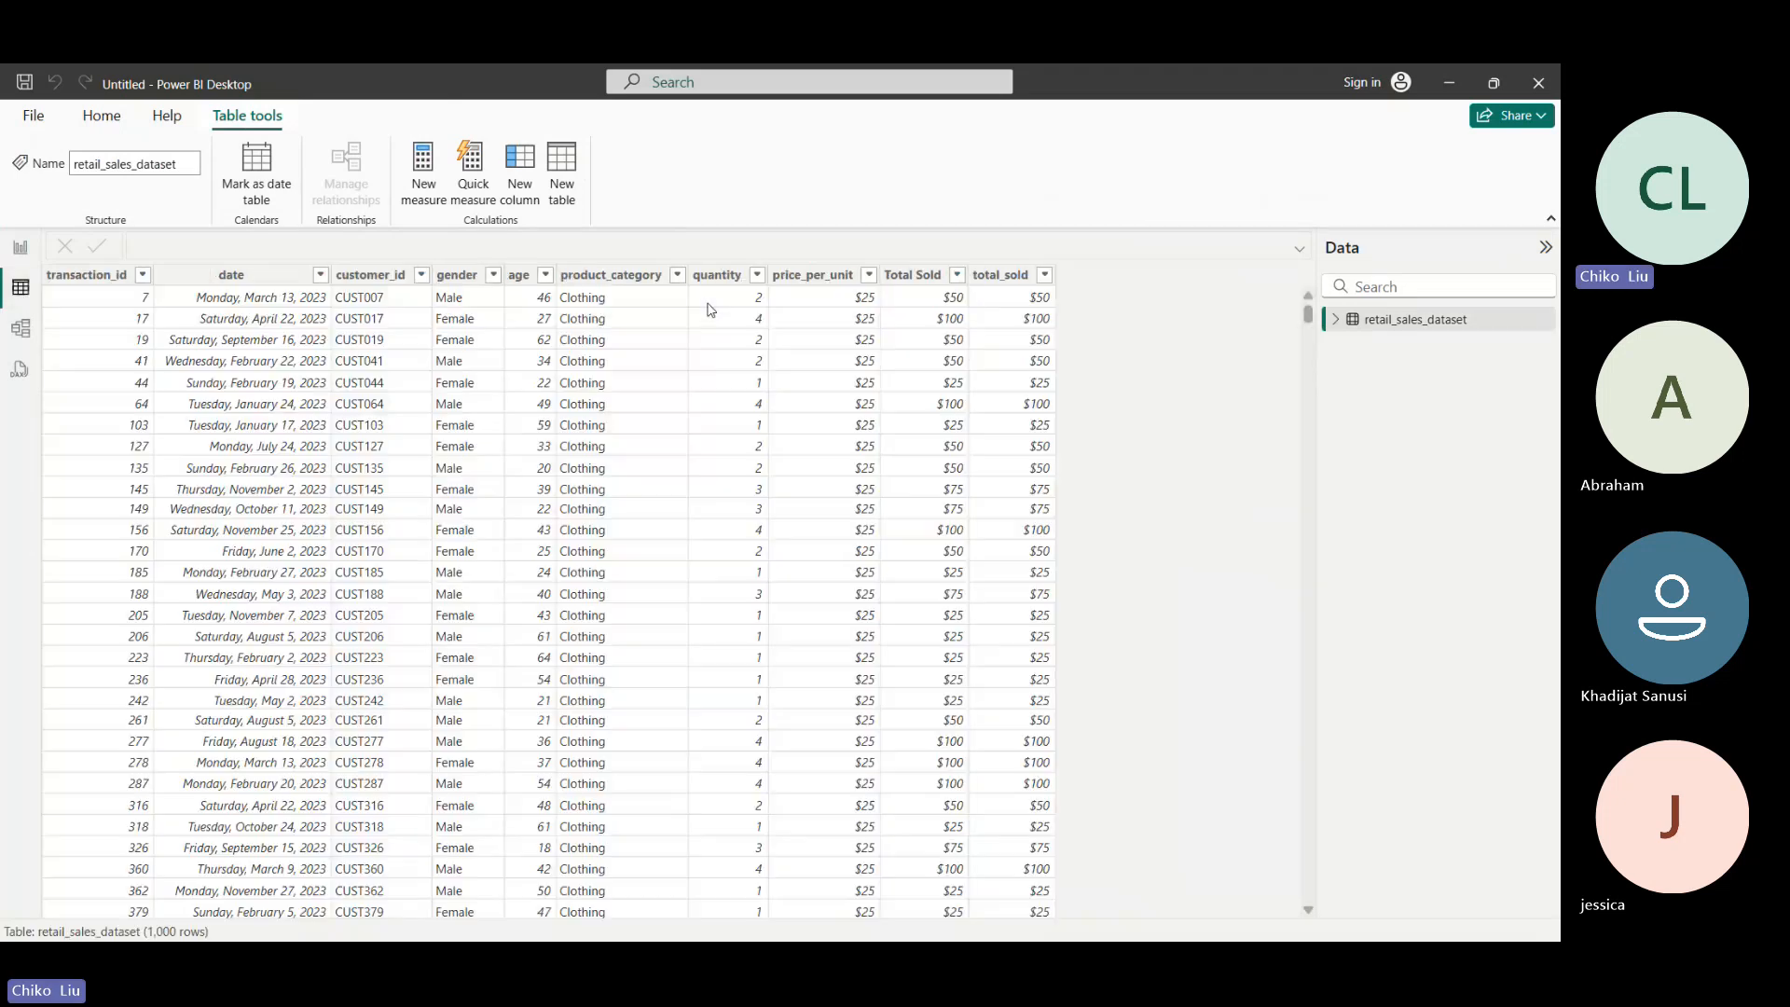
click(520, 194)
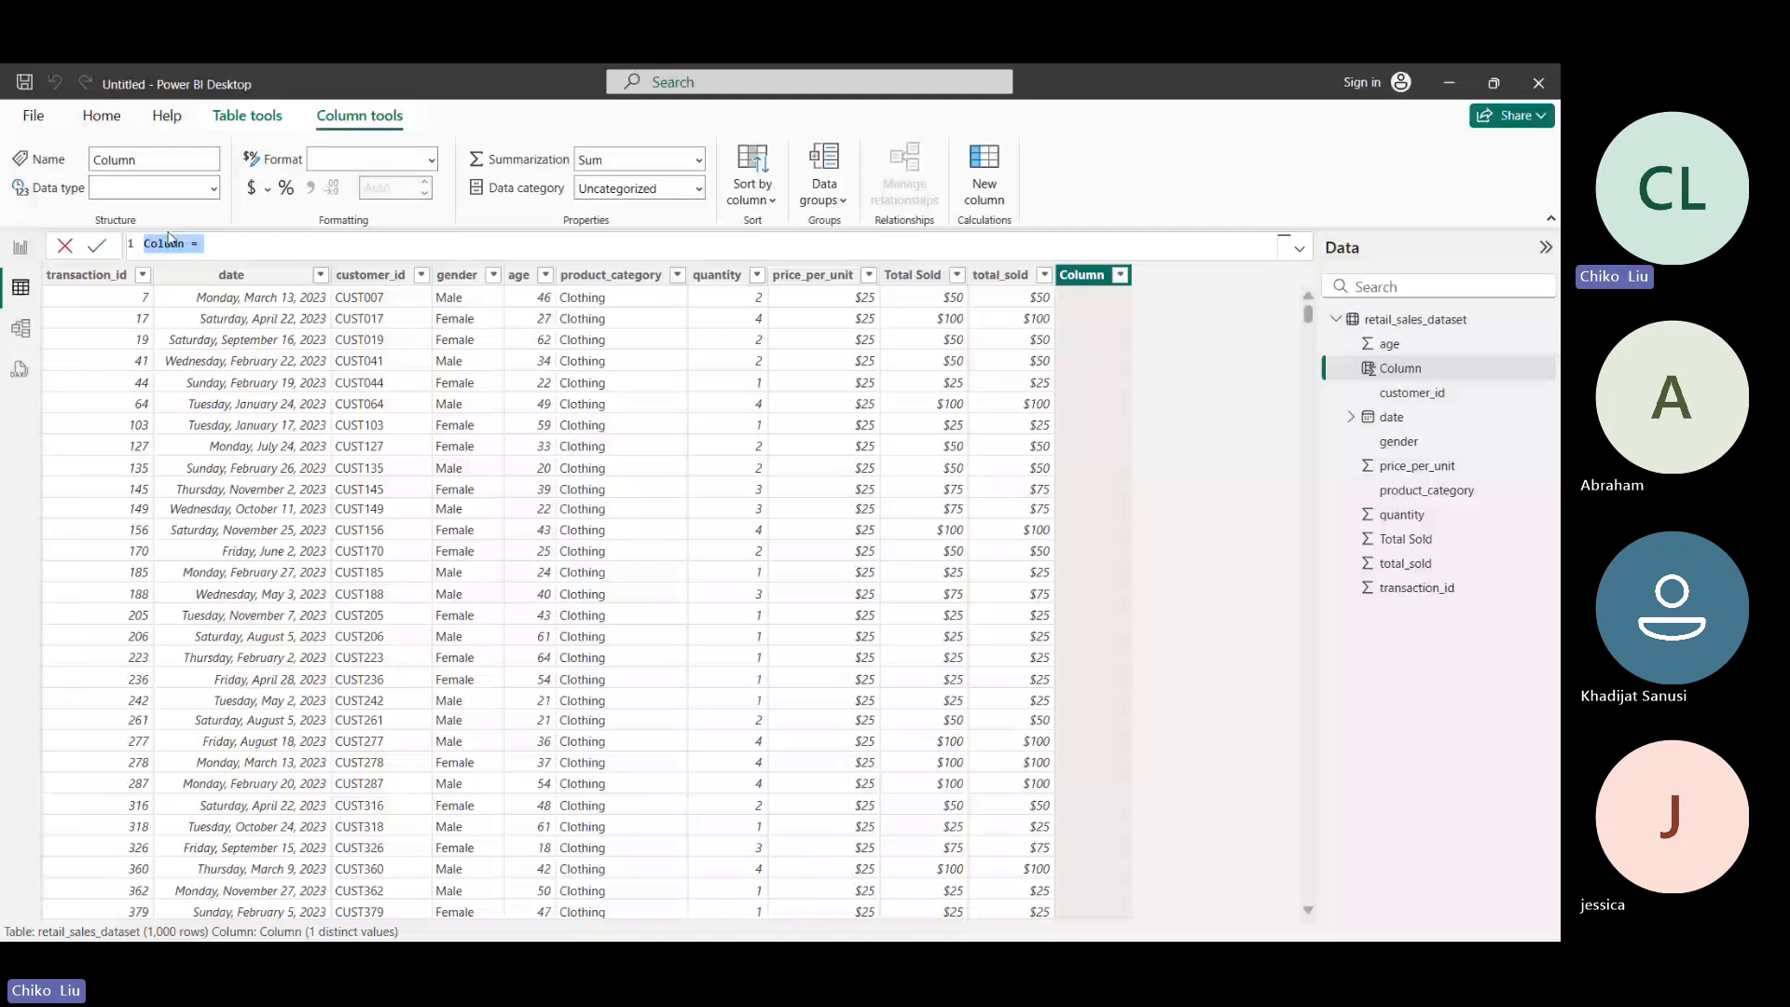
double_click(164, 244)
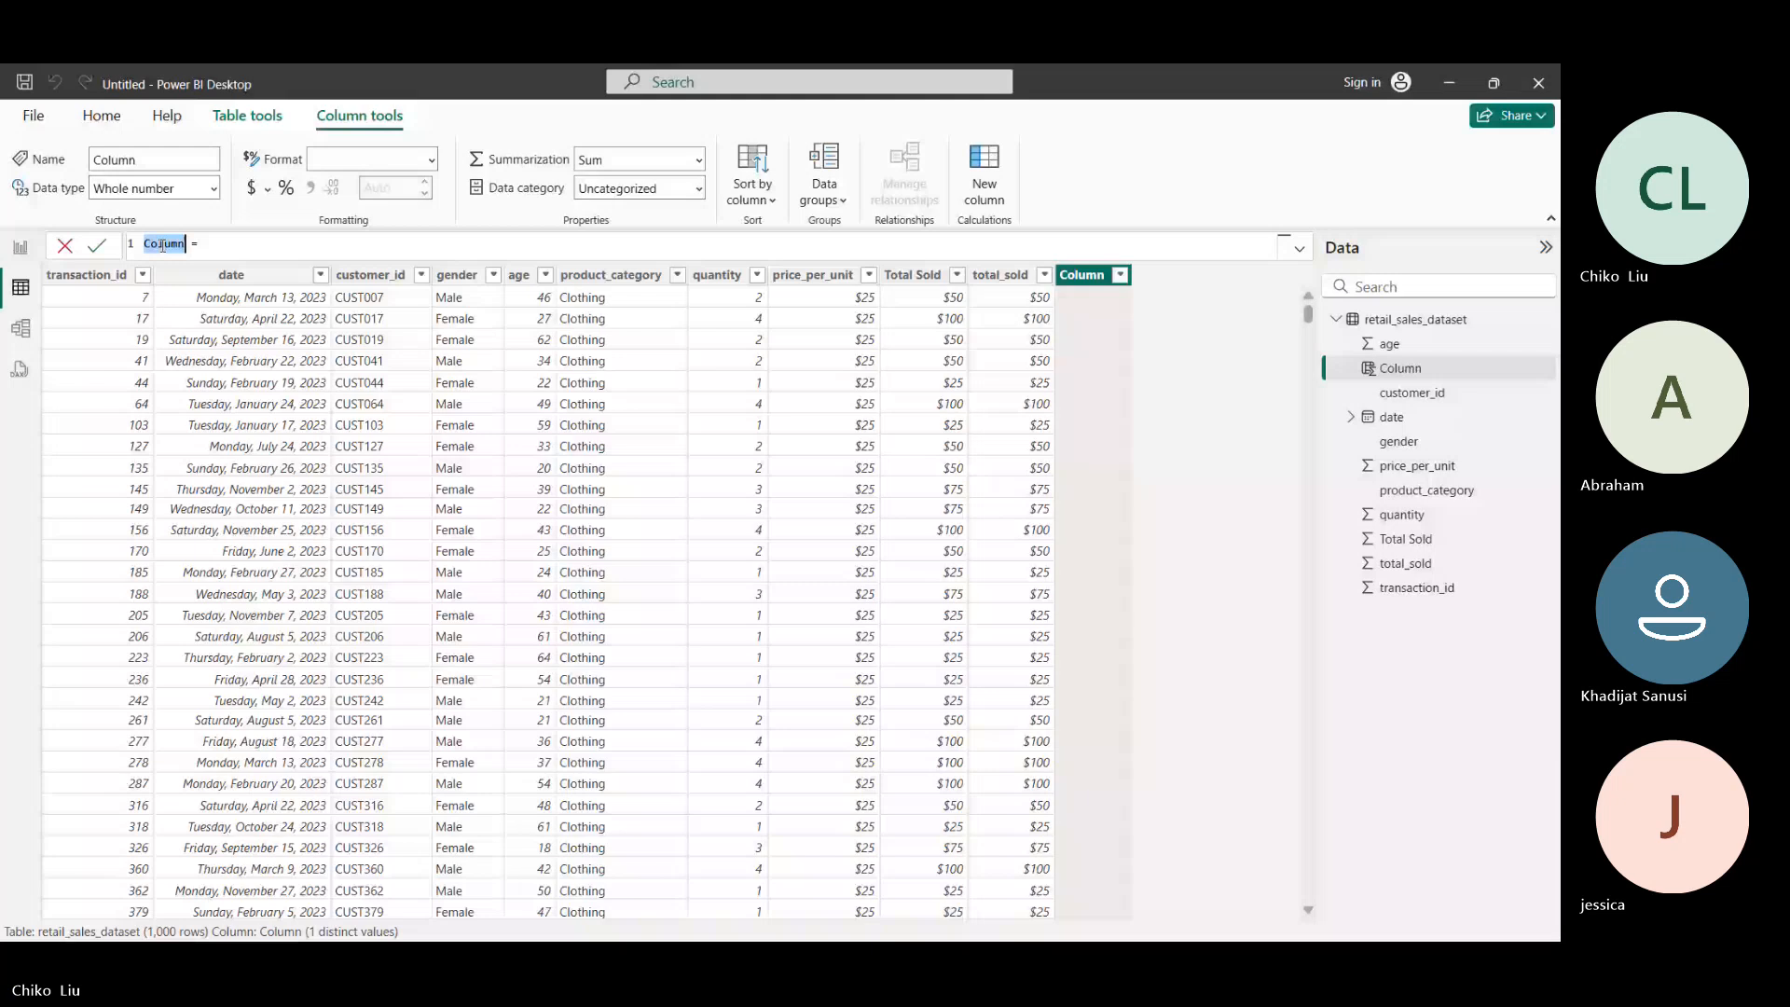
text(Total)
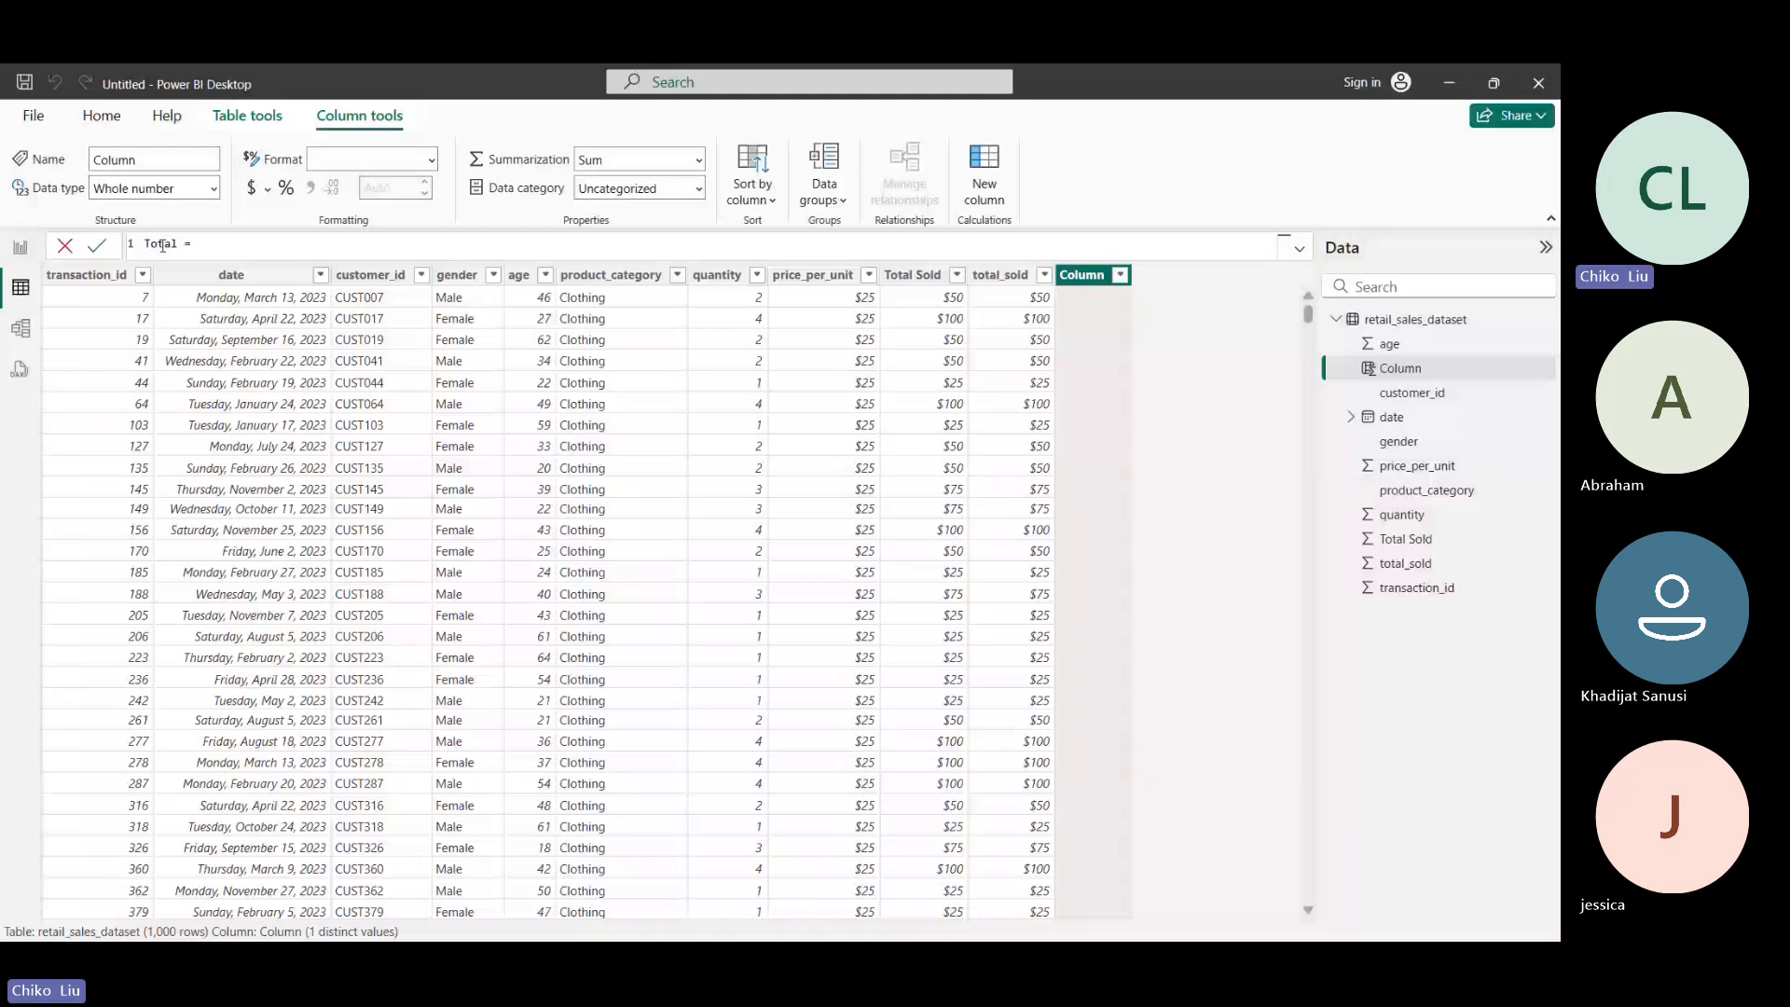
text(_Sold = qua)
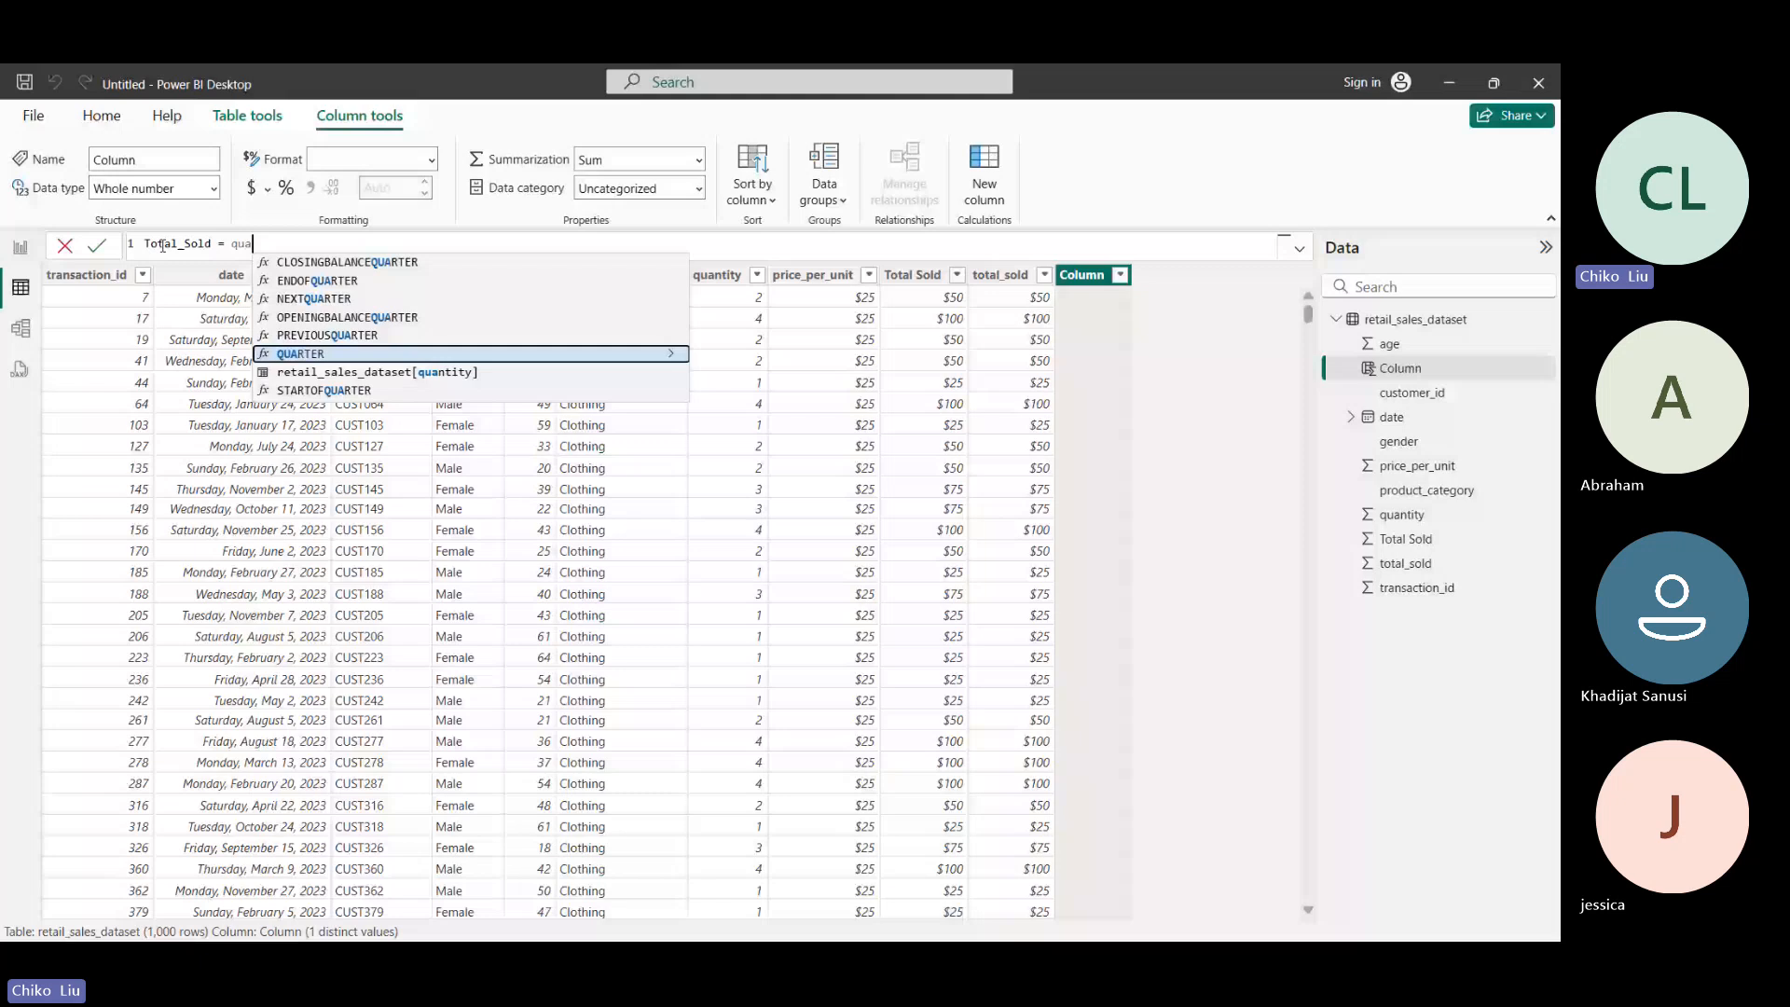
key(Down)
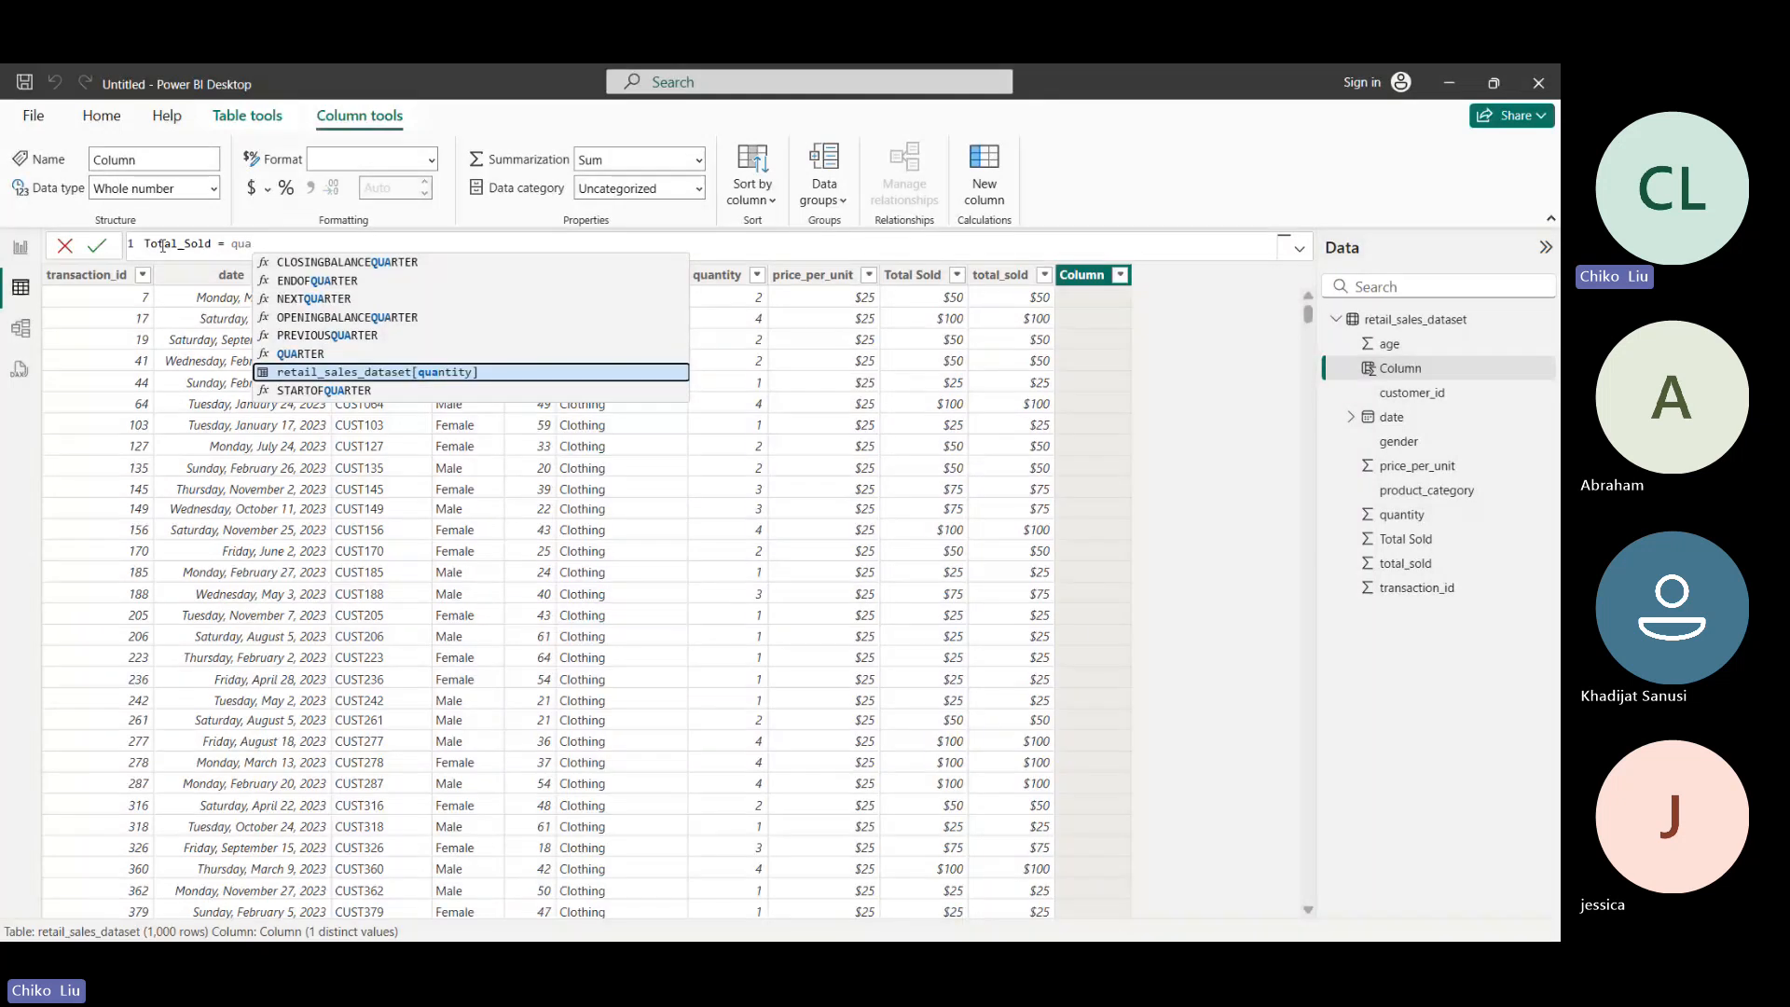
key(Tab)
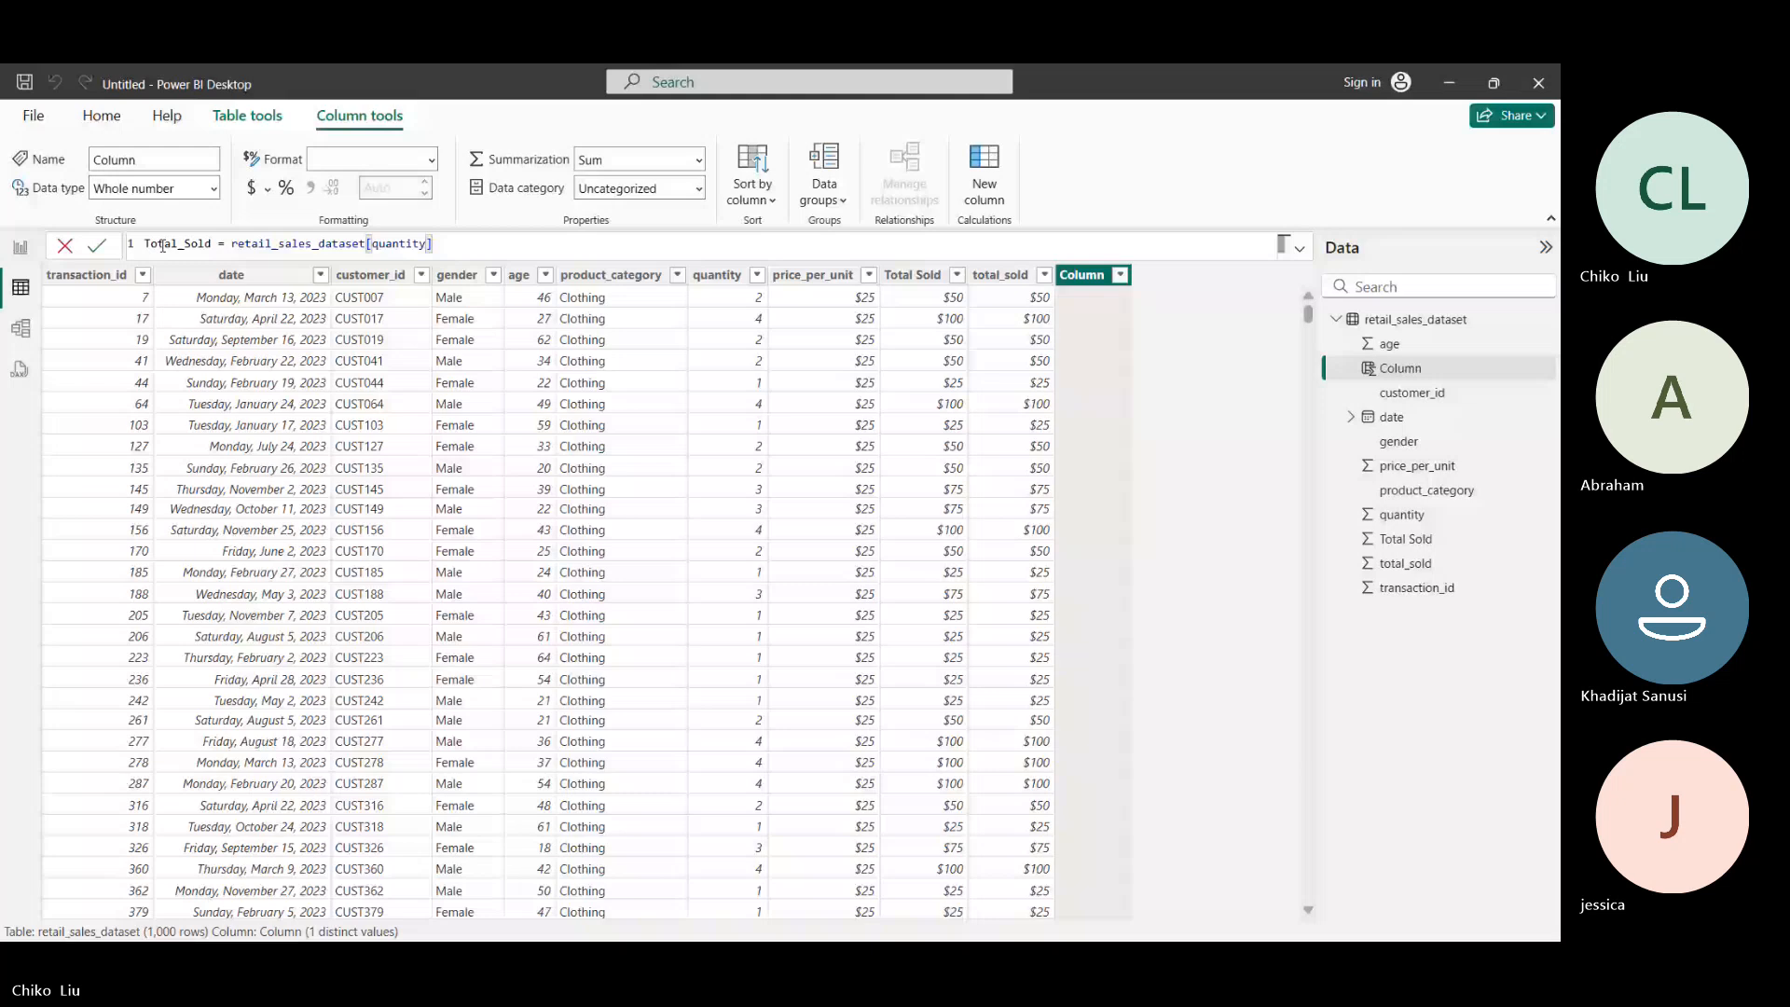
- Multiply the formula by retail_sales_dataset[price_per_unit] and try to commit the column under the name Total_Sold
text(*price)
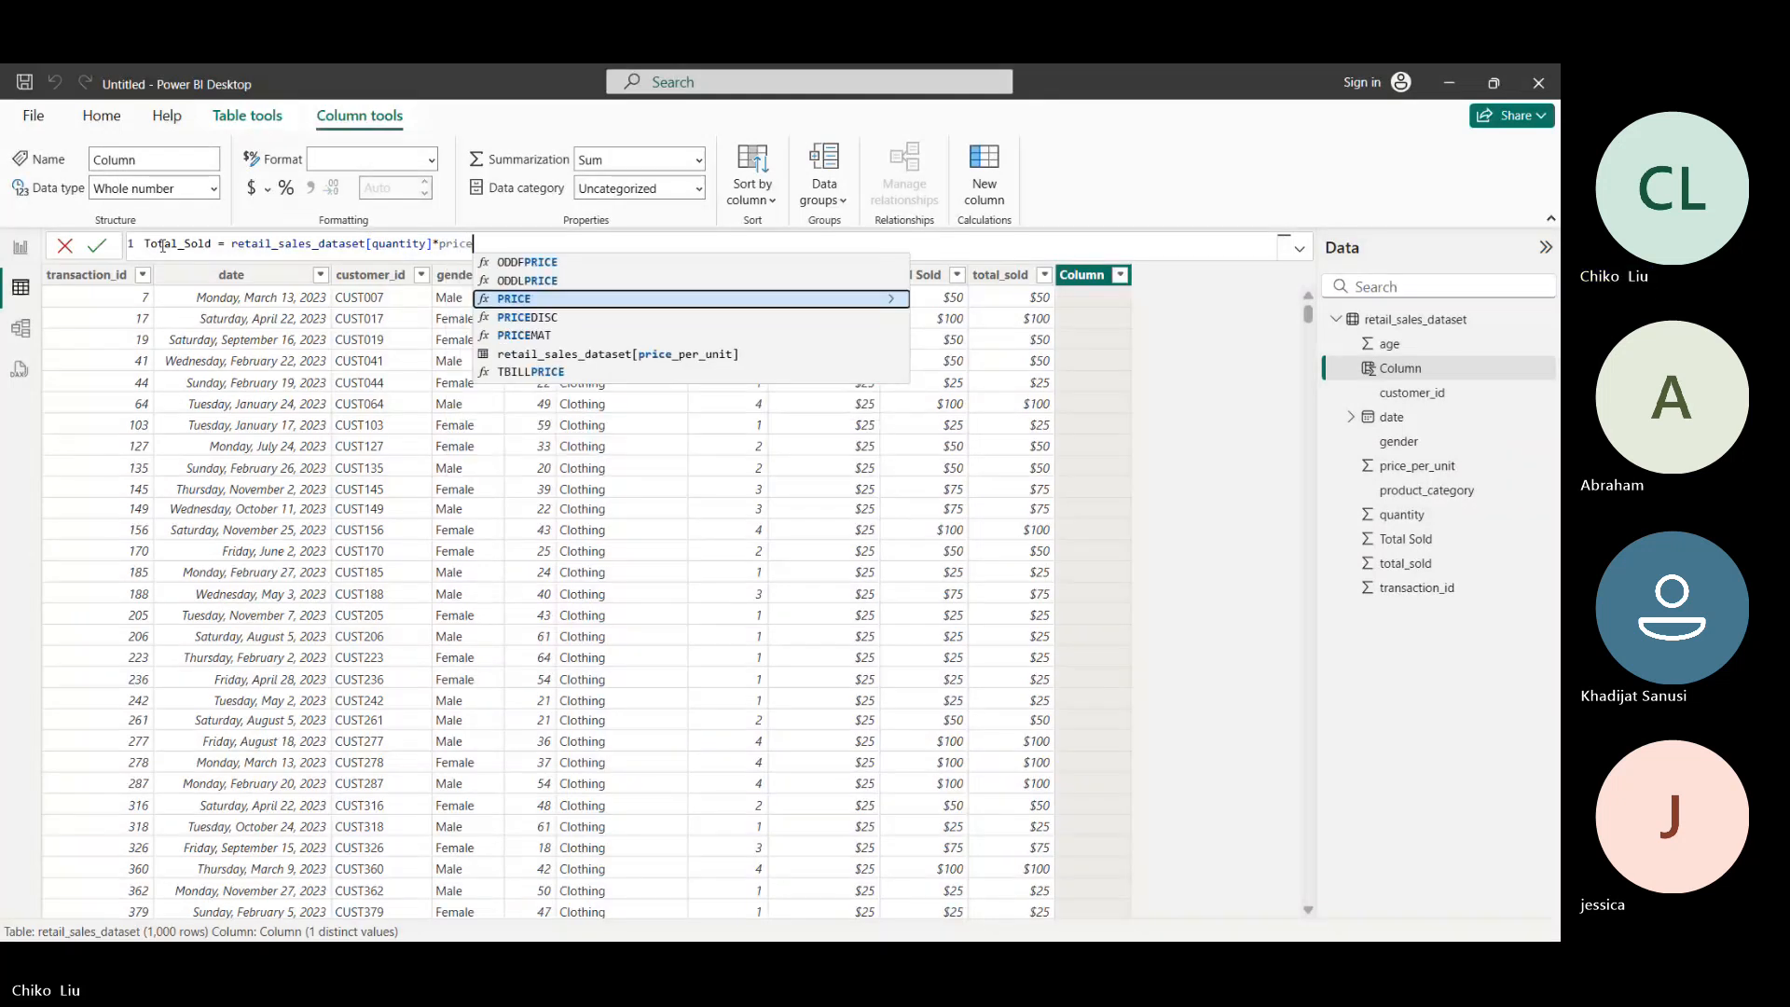
key(Down)
key(Down)
key(Down)
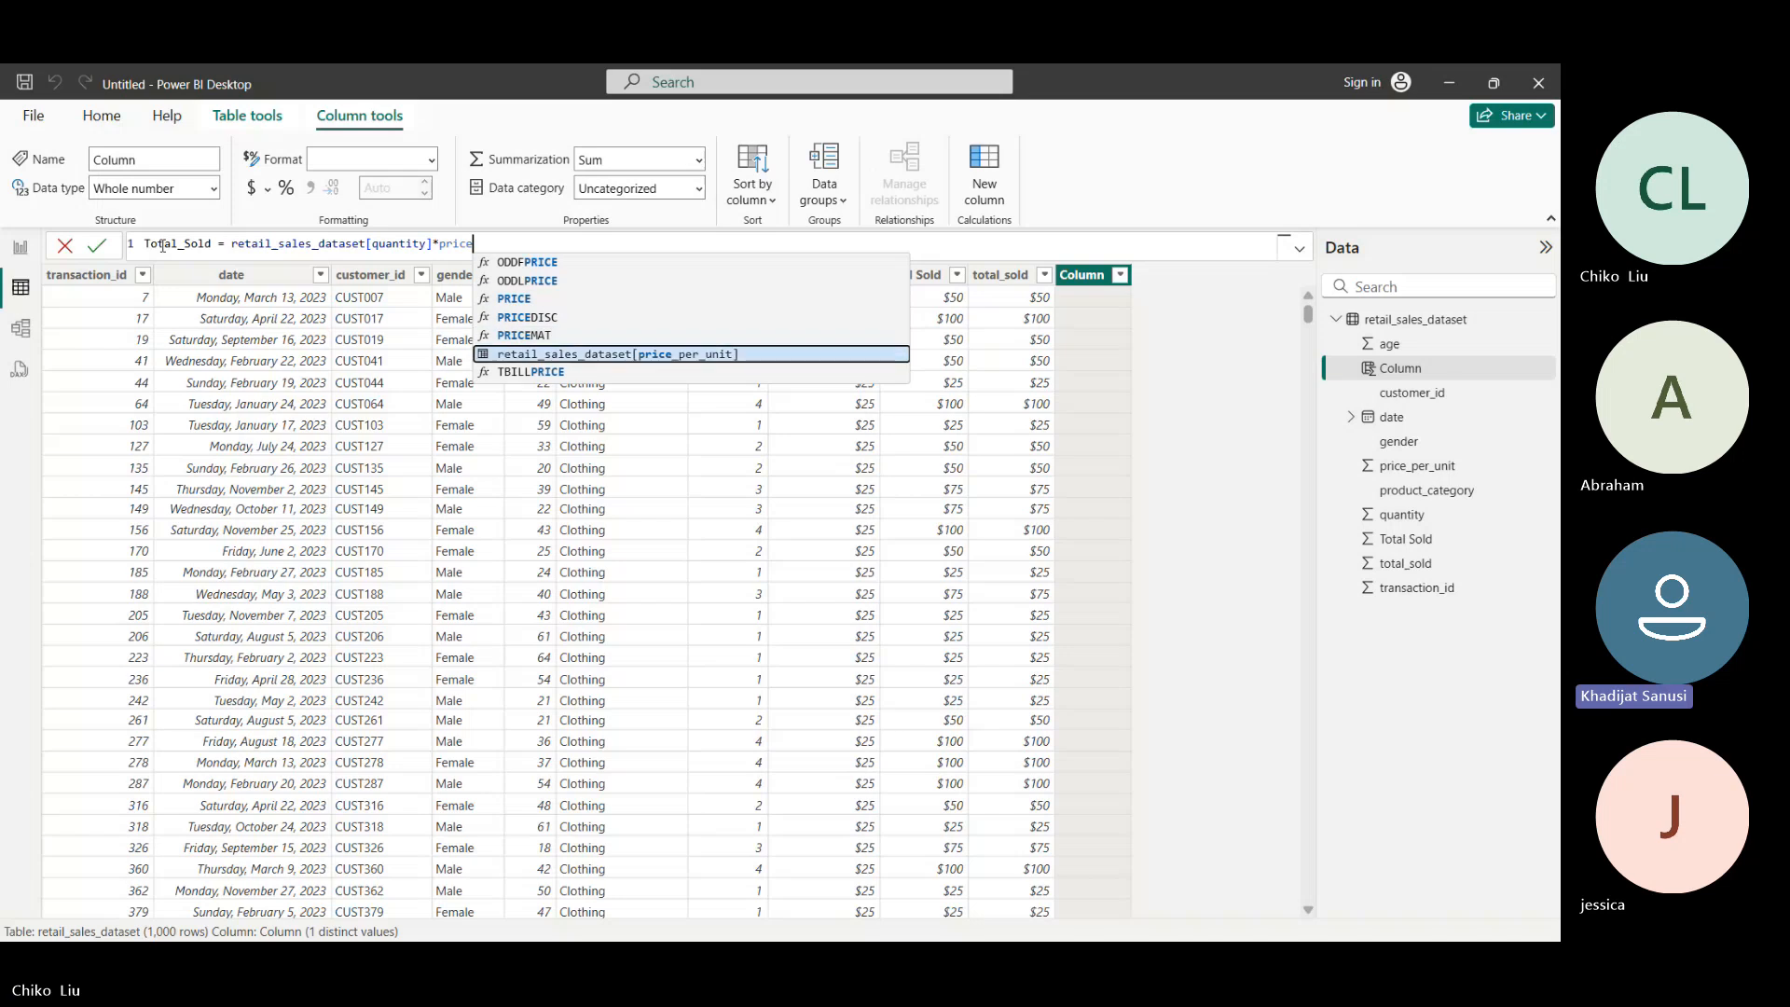
key(Tab)
key(Return)
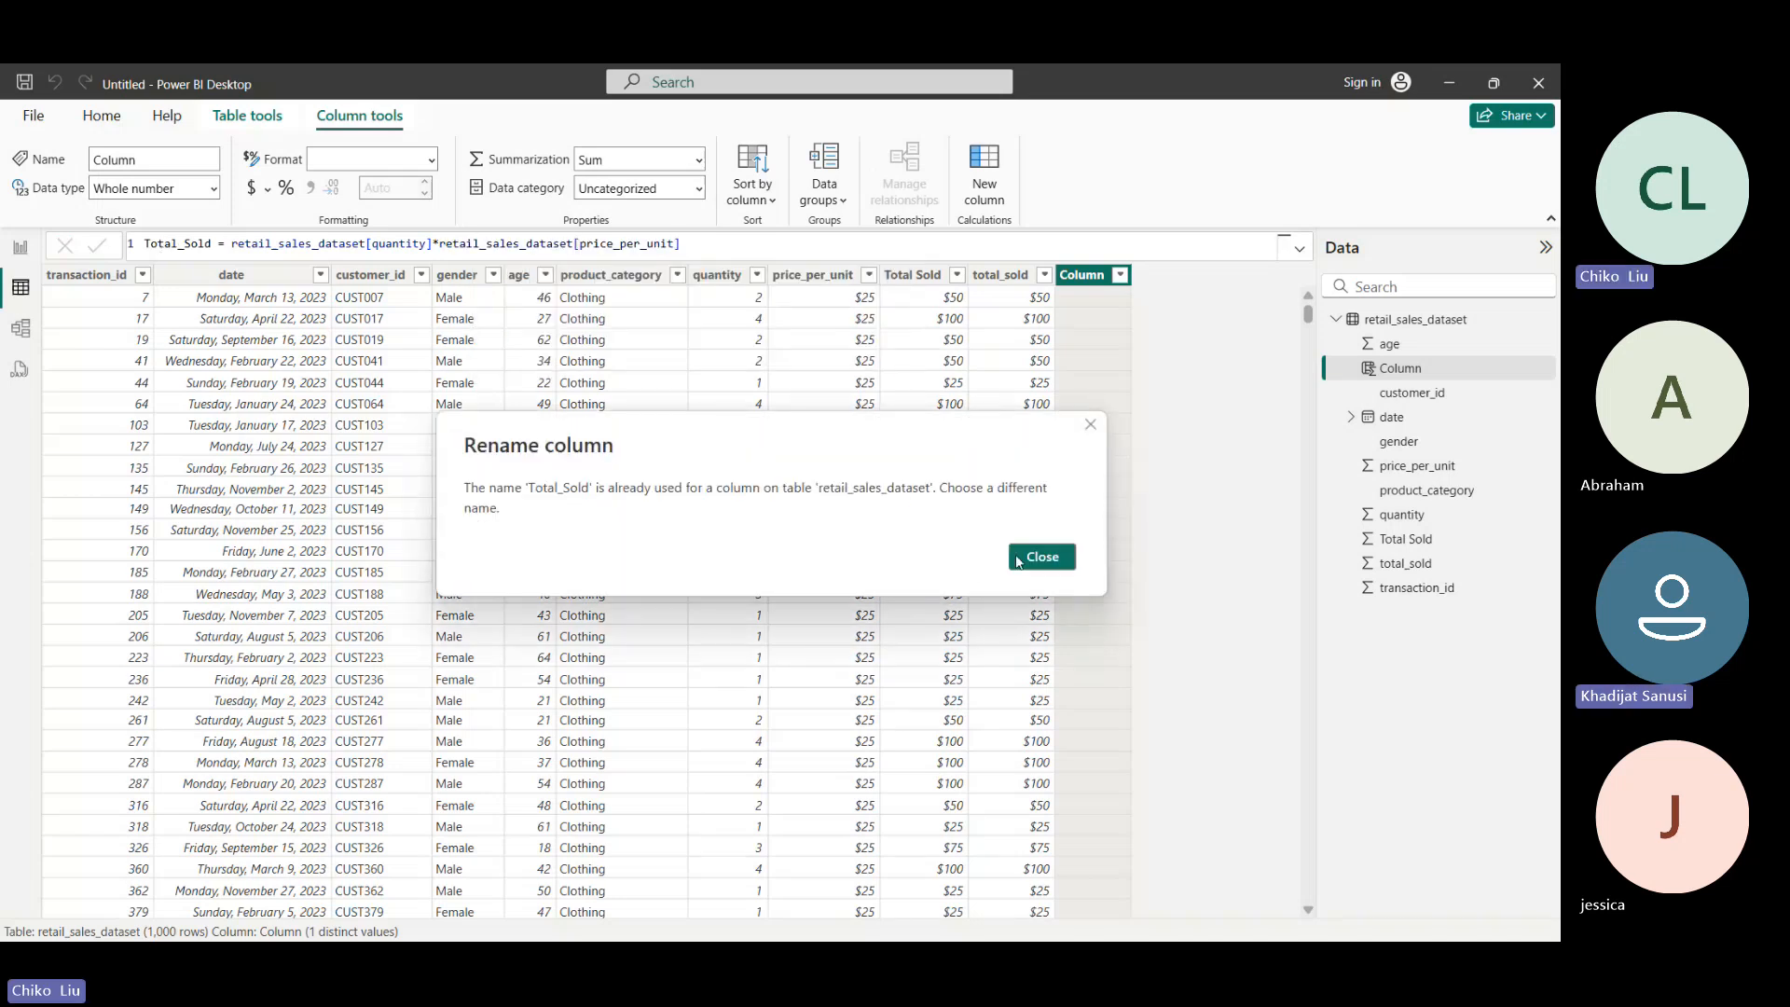
click(1019, 558)
mouse_move(858, 923)
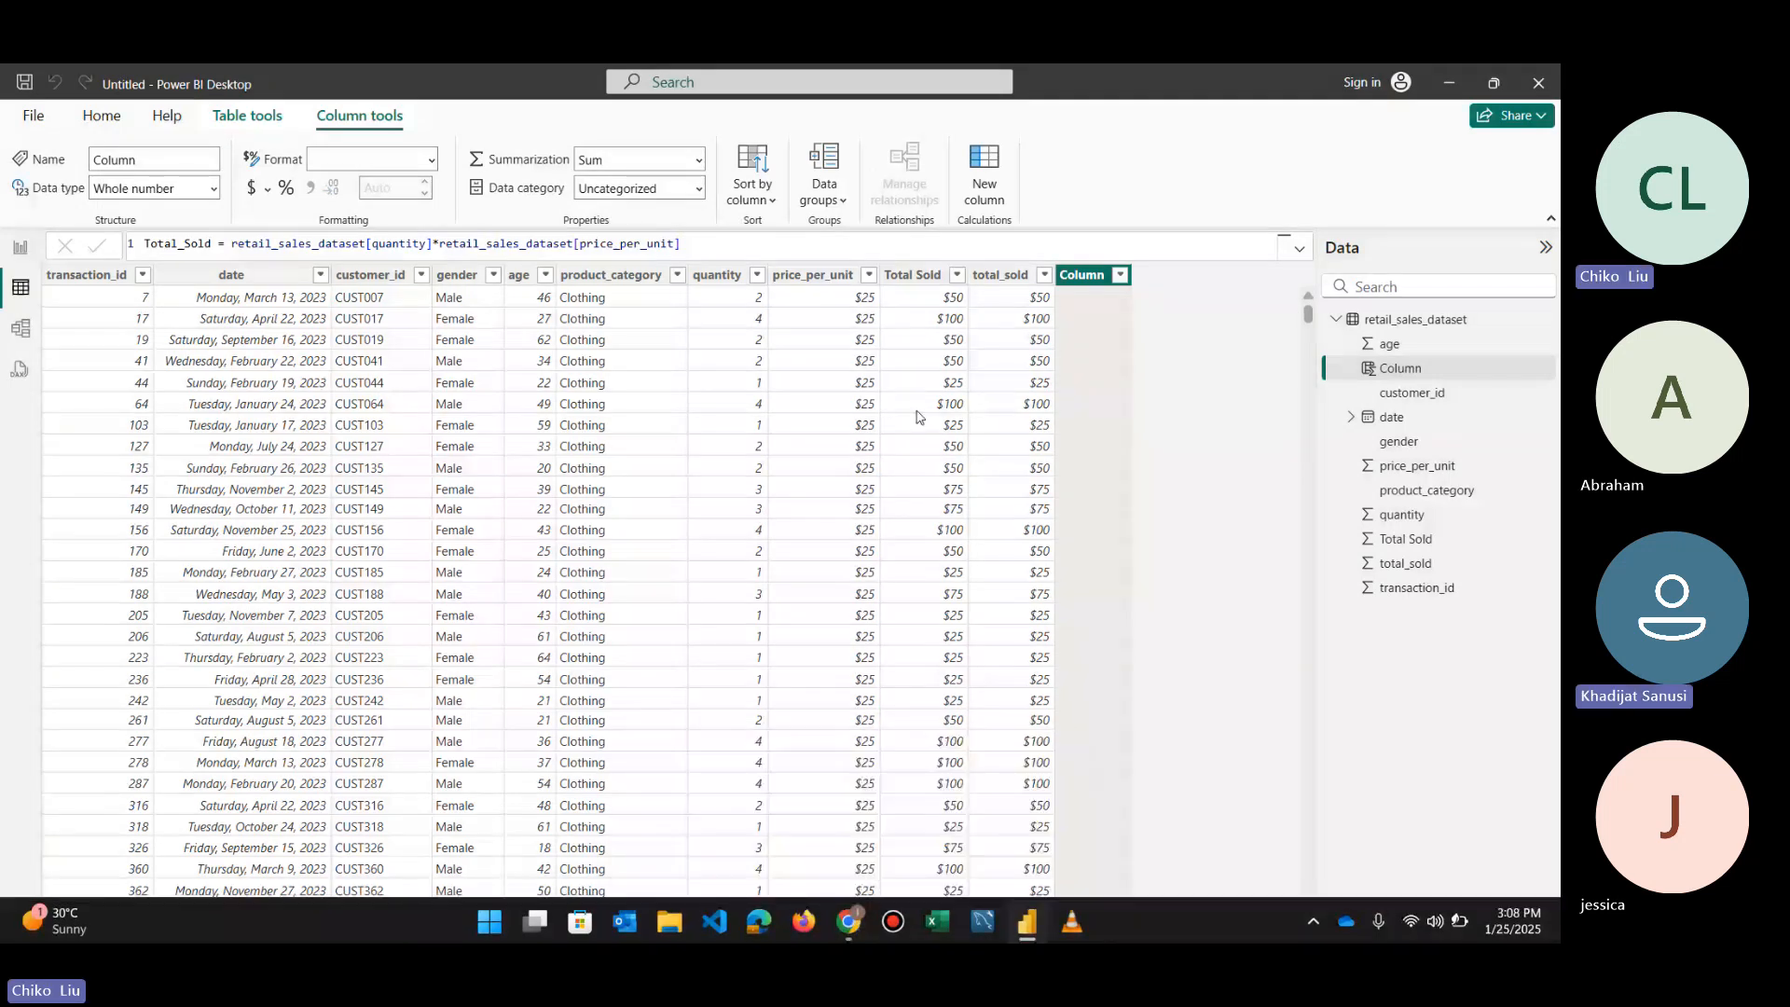
click(1471, 73)
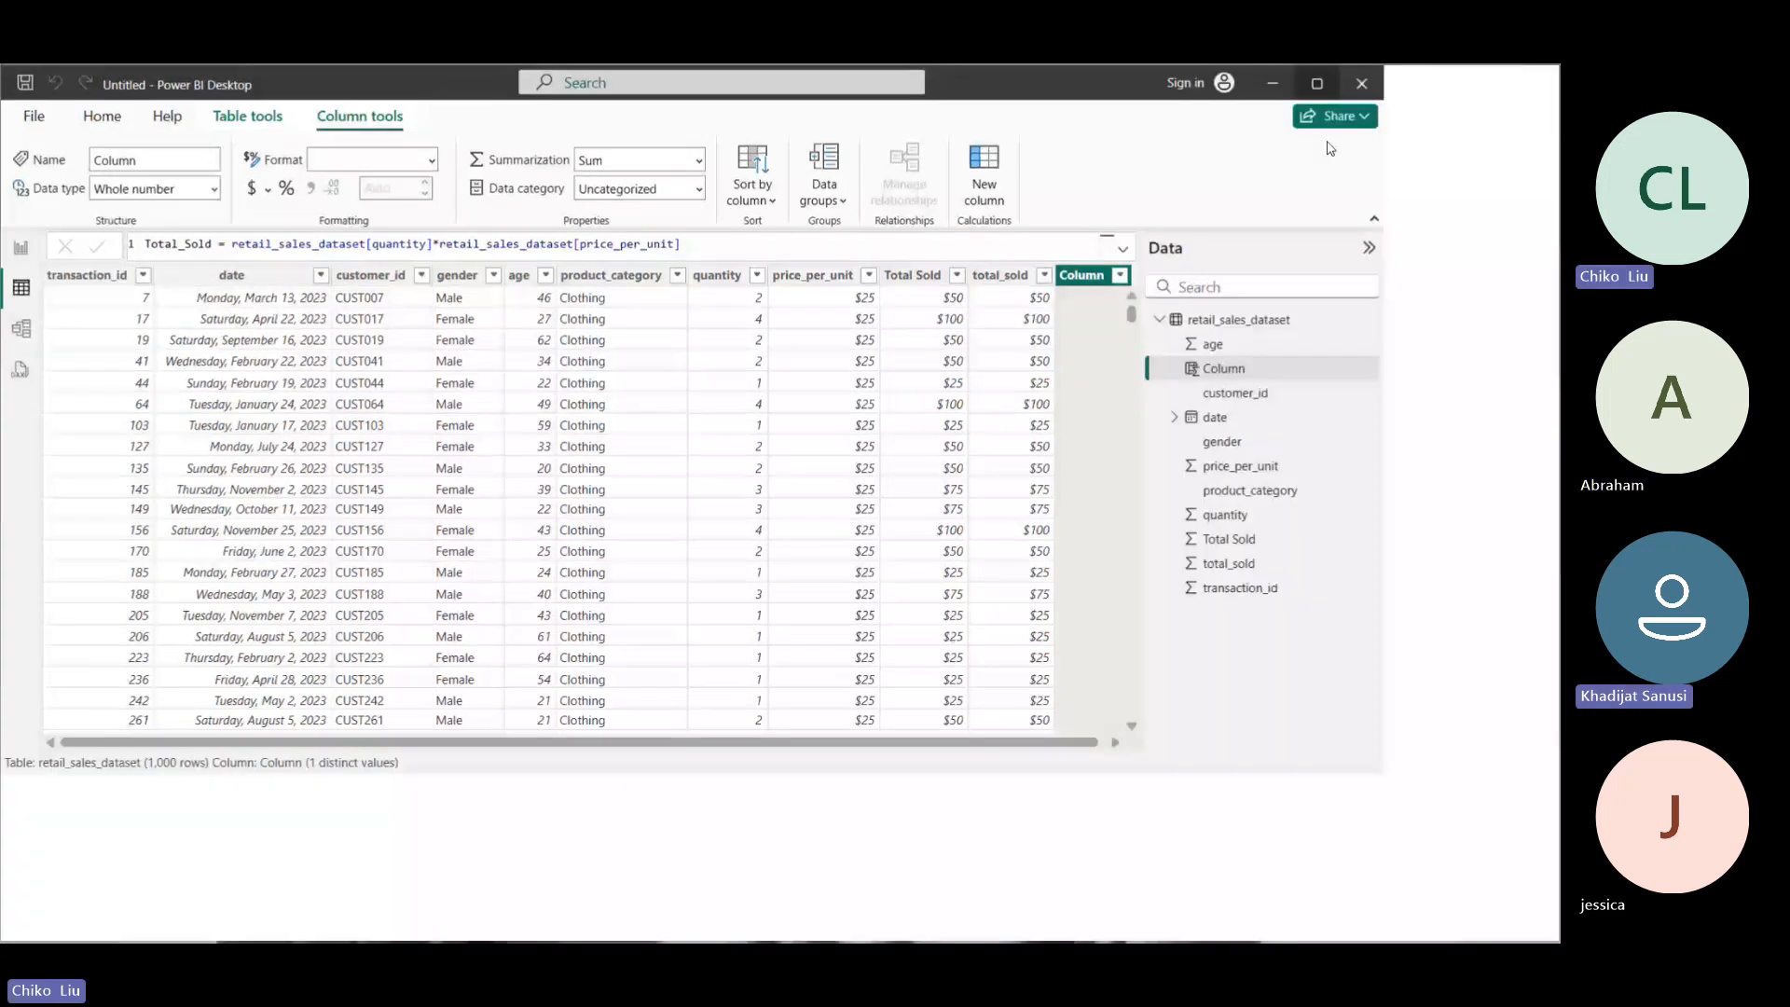
click(1317, 84)
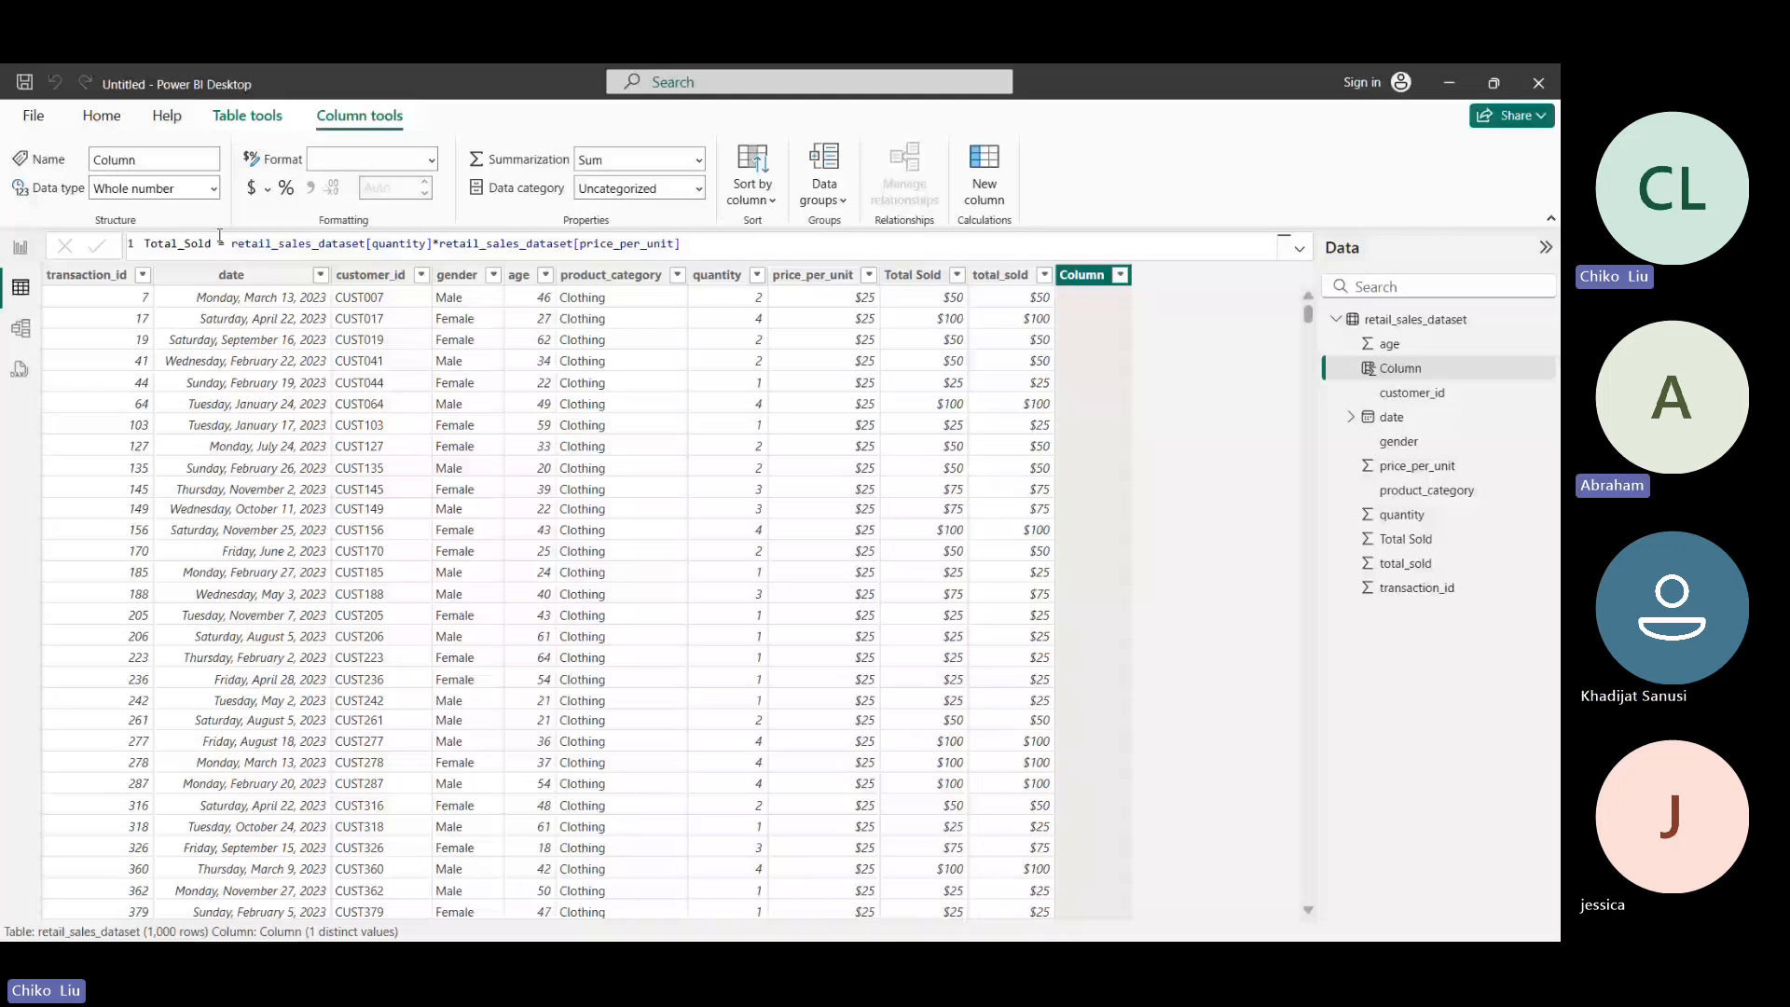
- Change the column name in the formula to TotalSold and commit the calculated column
double_click(186, 246)
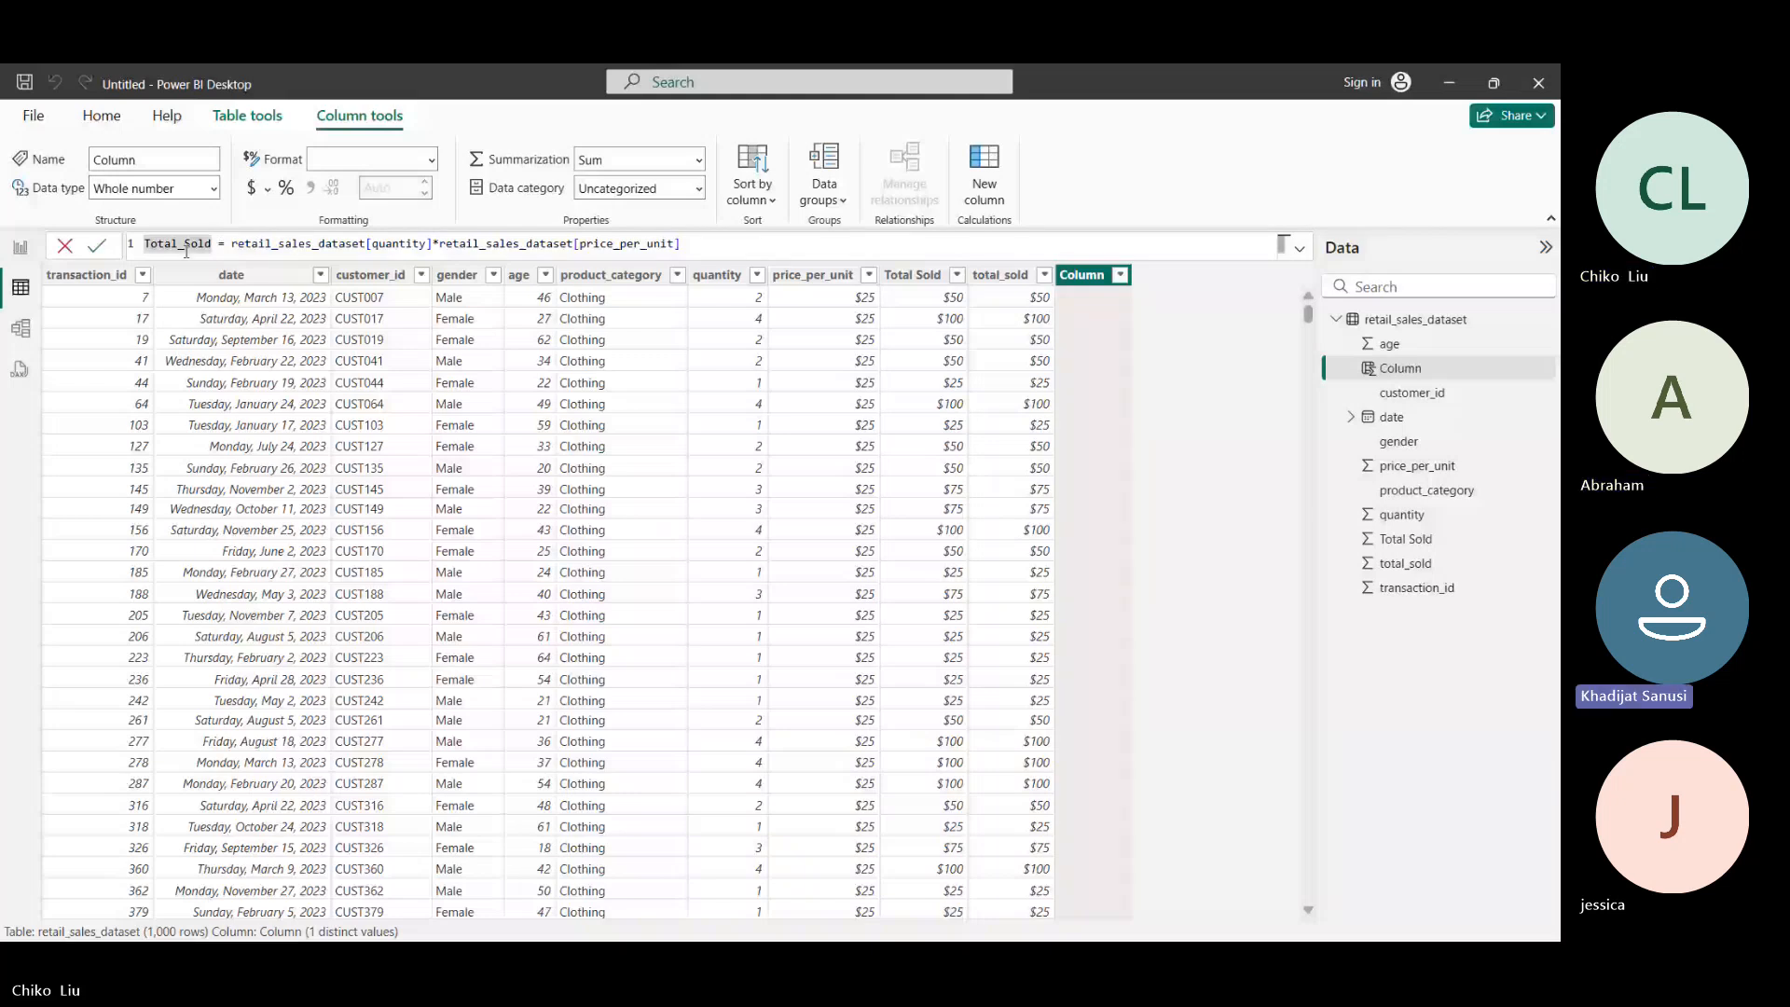
click(186, 246)
key(BackSpace)
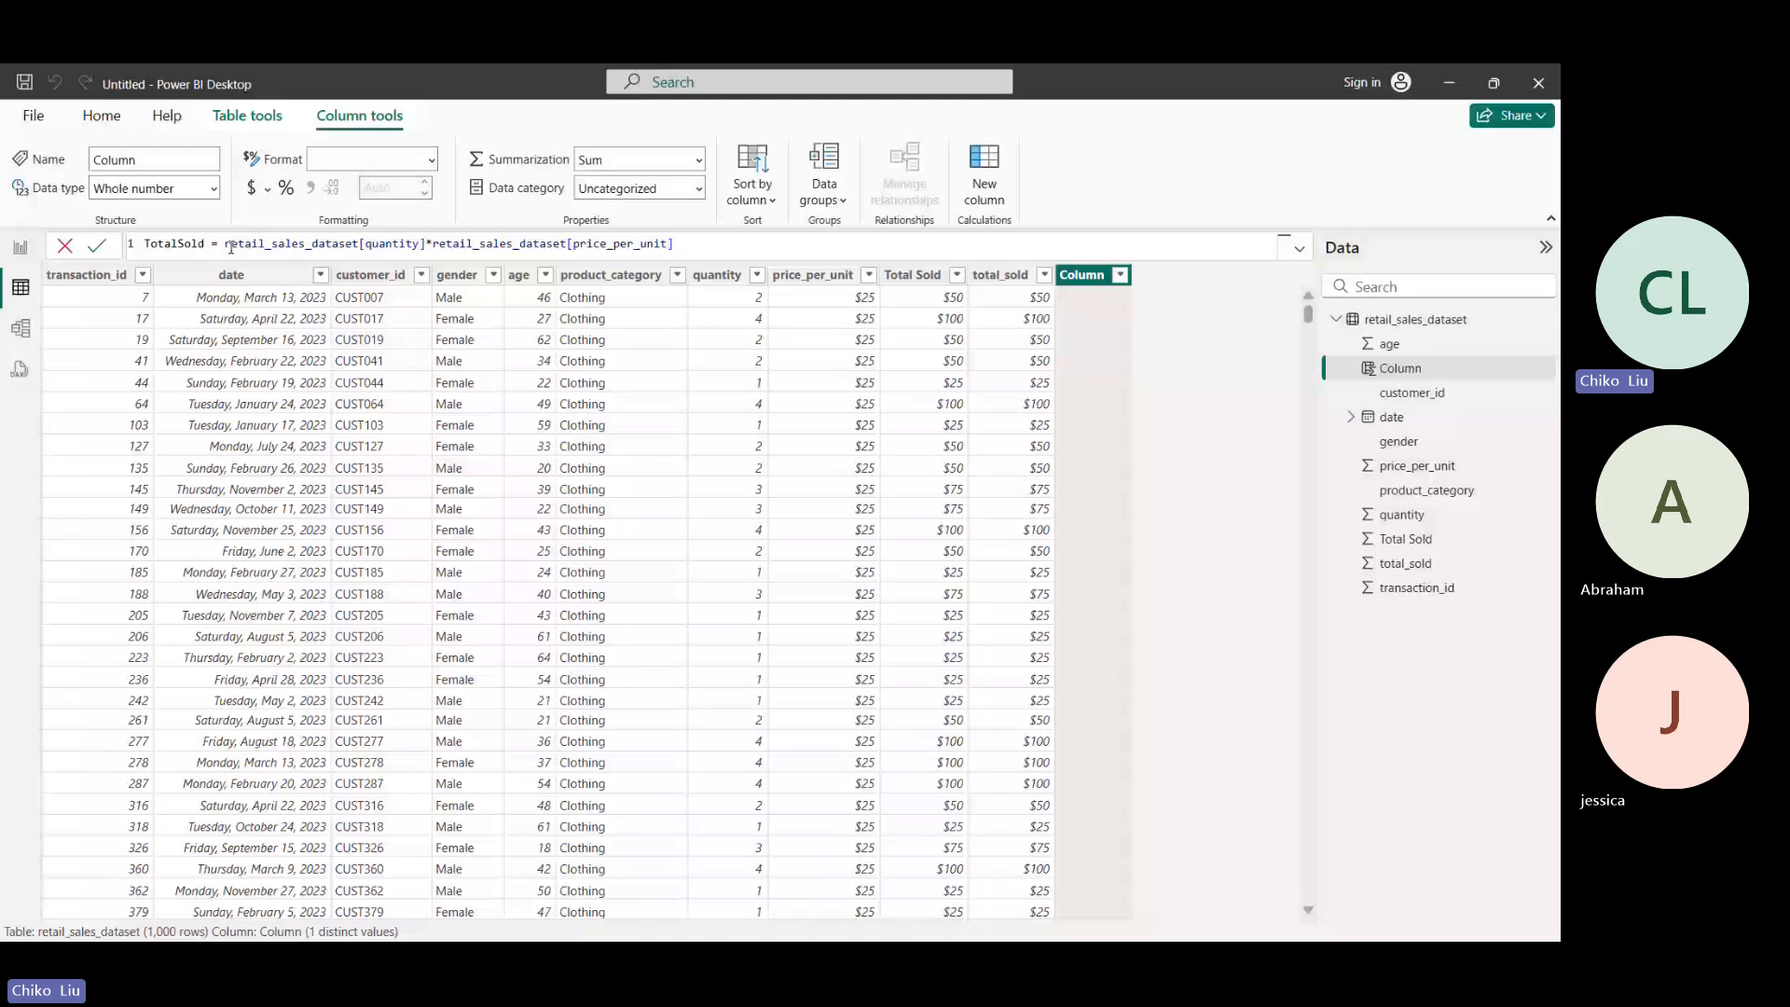
mouse_move(226, 244)
mouse_down()
mouse_move(704, 241)
mouse_move(207, 268)
mouse_move(224, 246)
mouse_up()
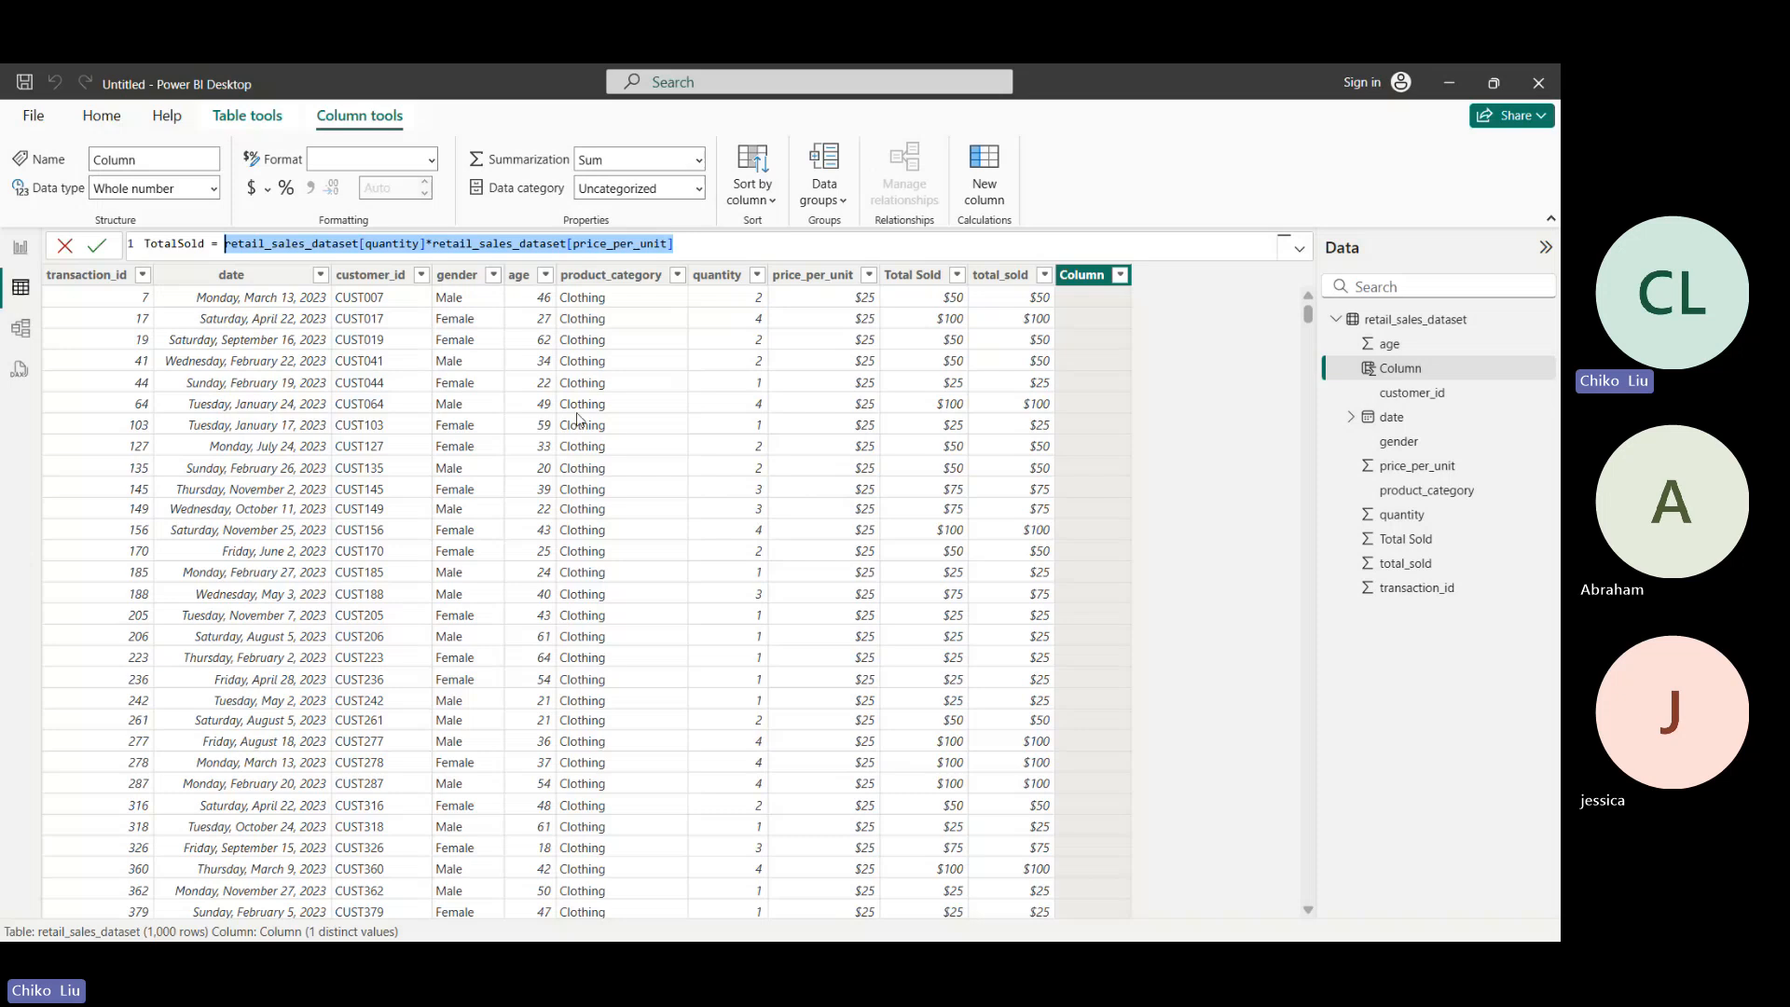
click(101, 257)
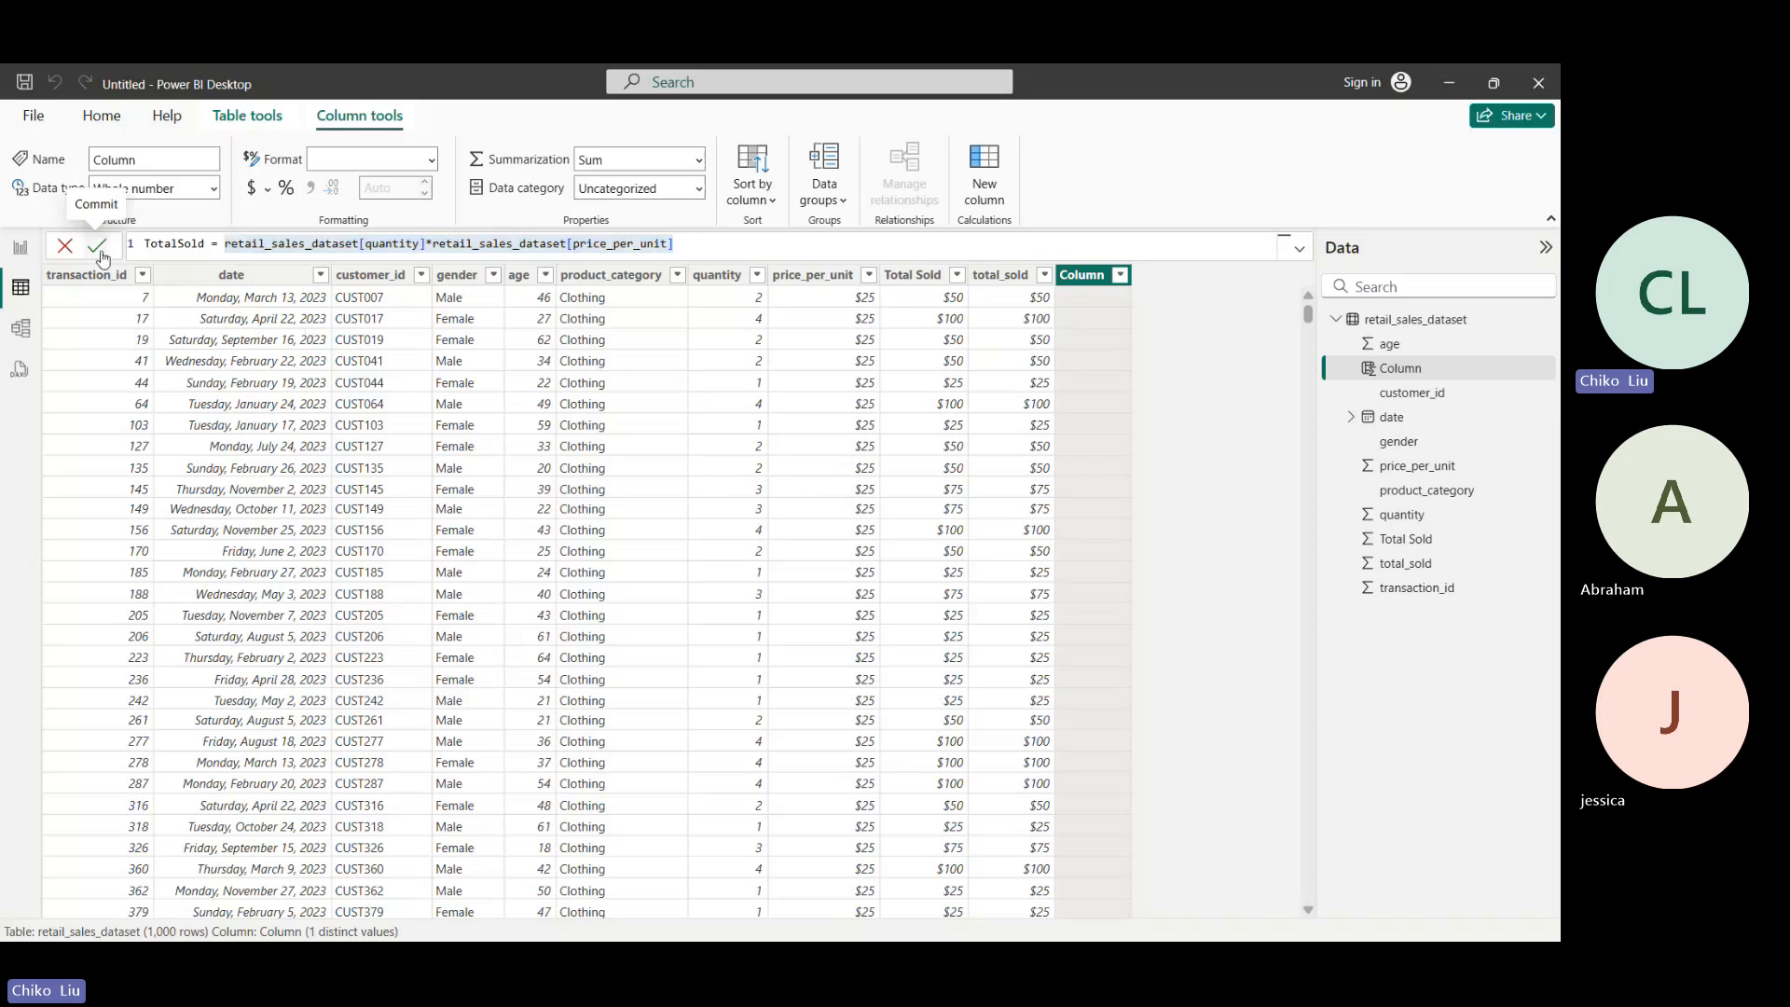
click(97, 246)
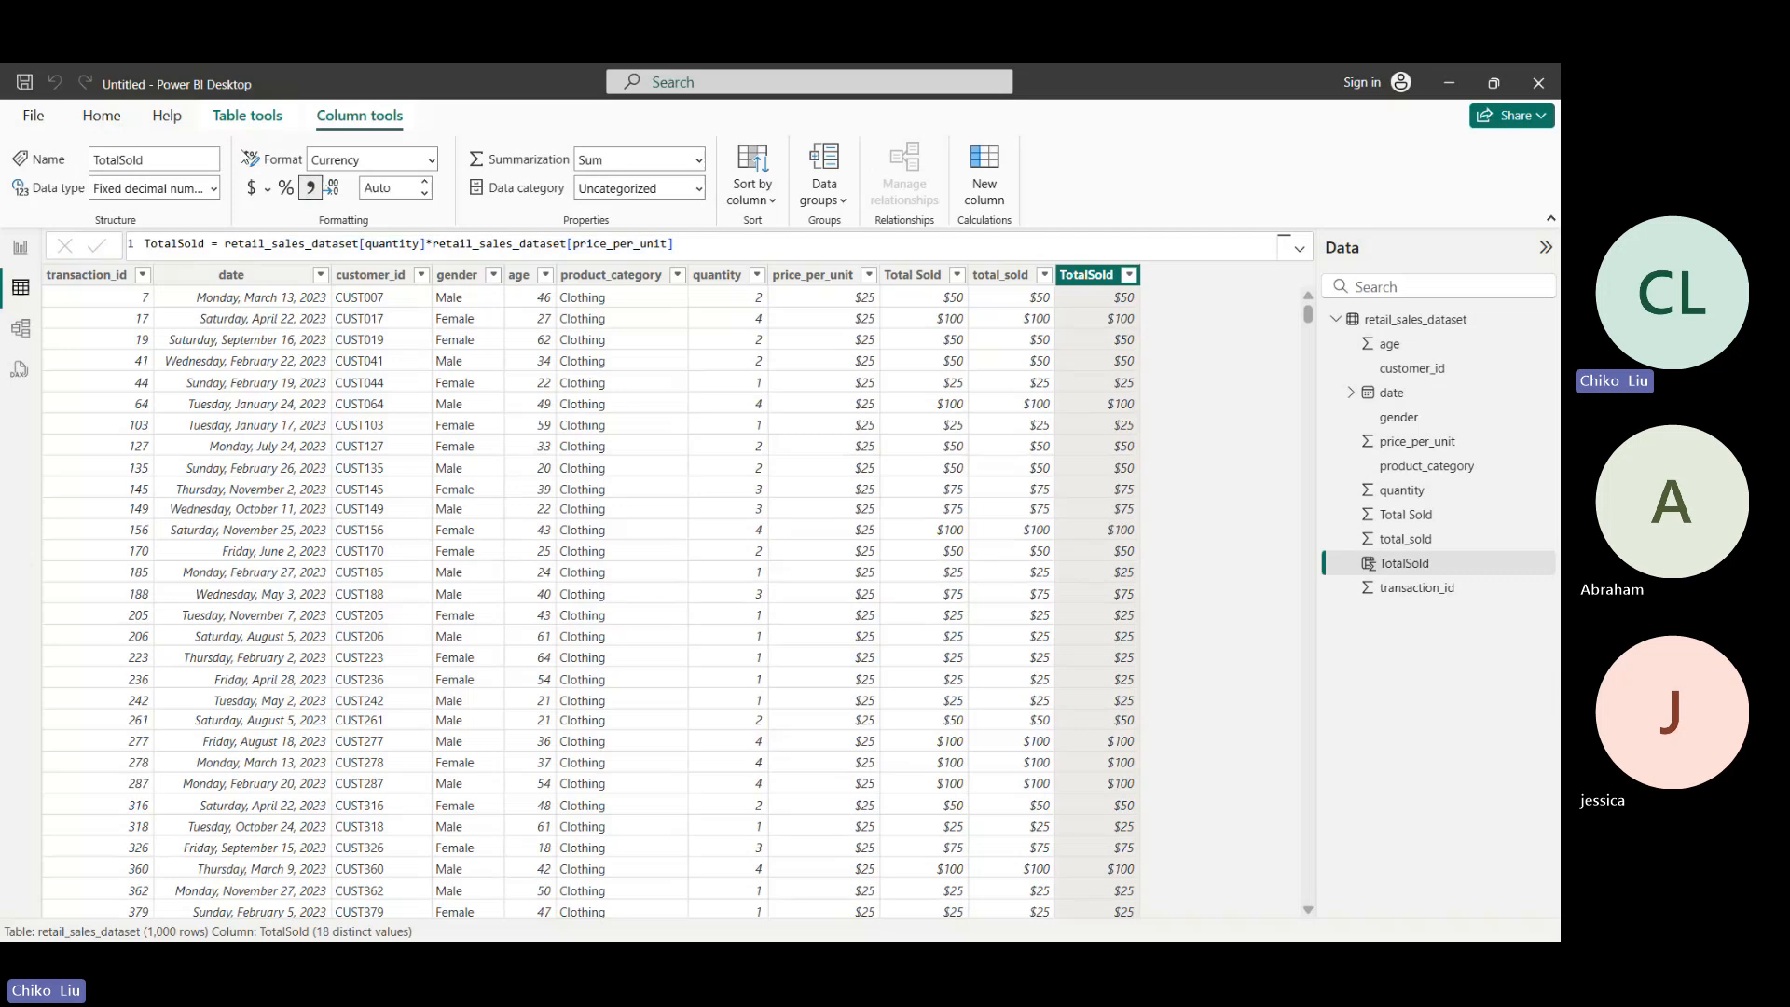
- Check the TotalSold data type options, and inspect the last columns of the query in the Power Query Editor before closing and applying
click(213, 188)
click(214, 189)
click(102, 115)
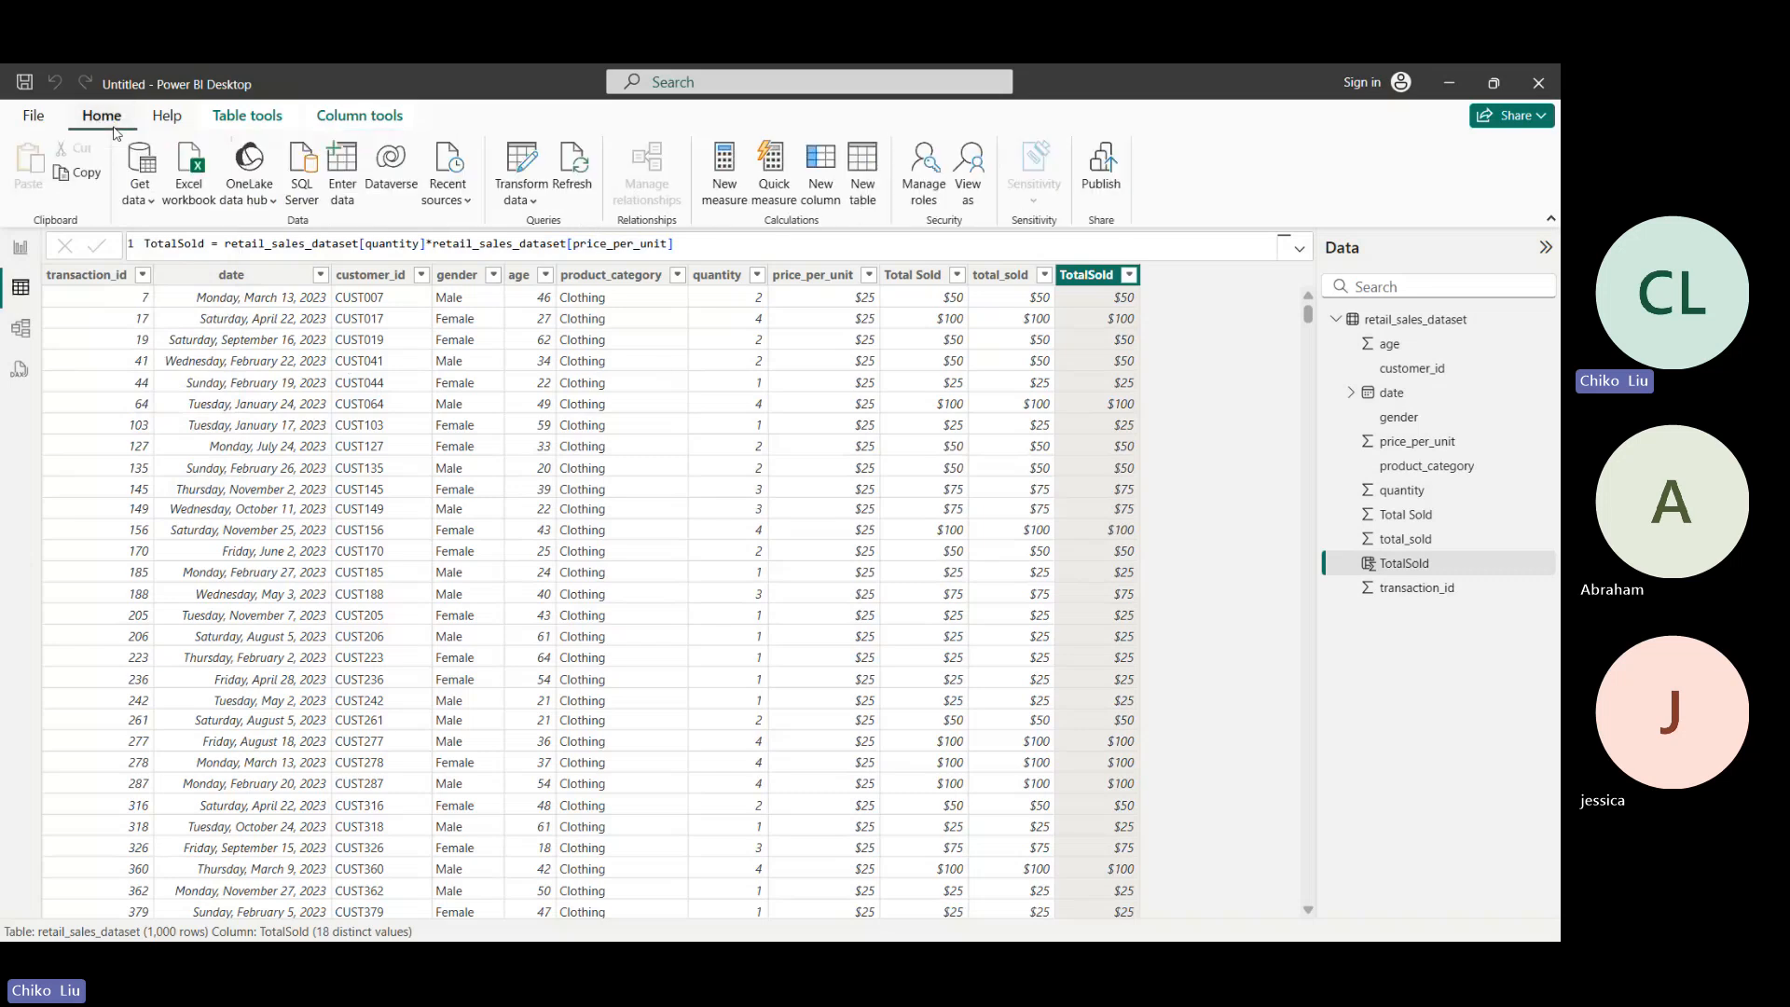
click(522, 165)
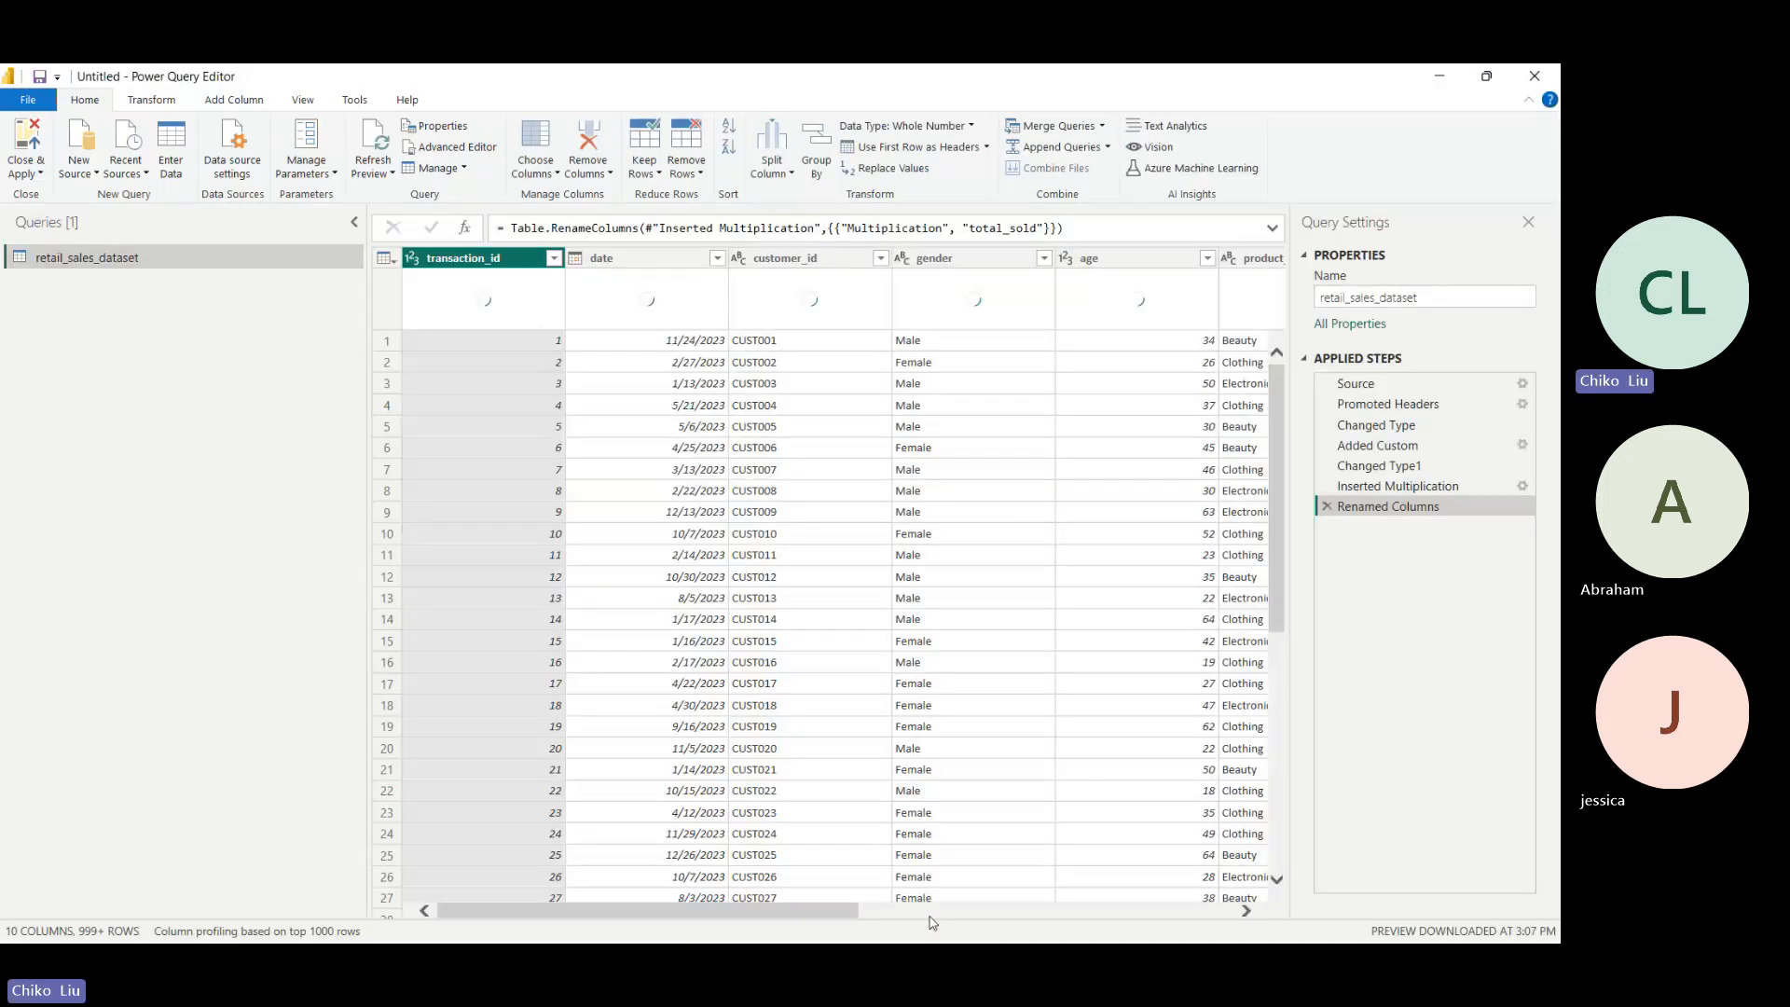
drag(863, 913, 1236, 914)
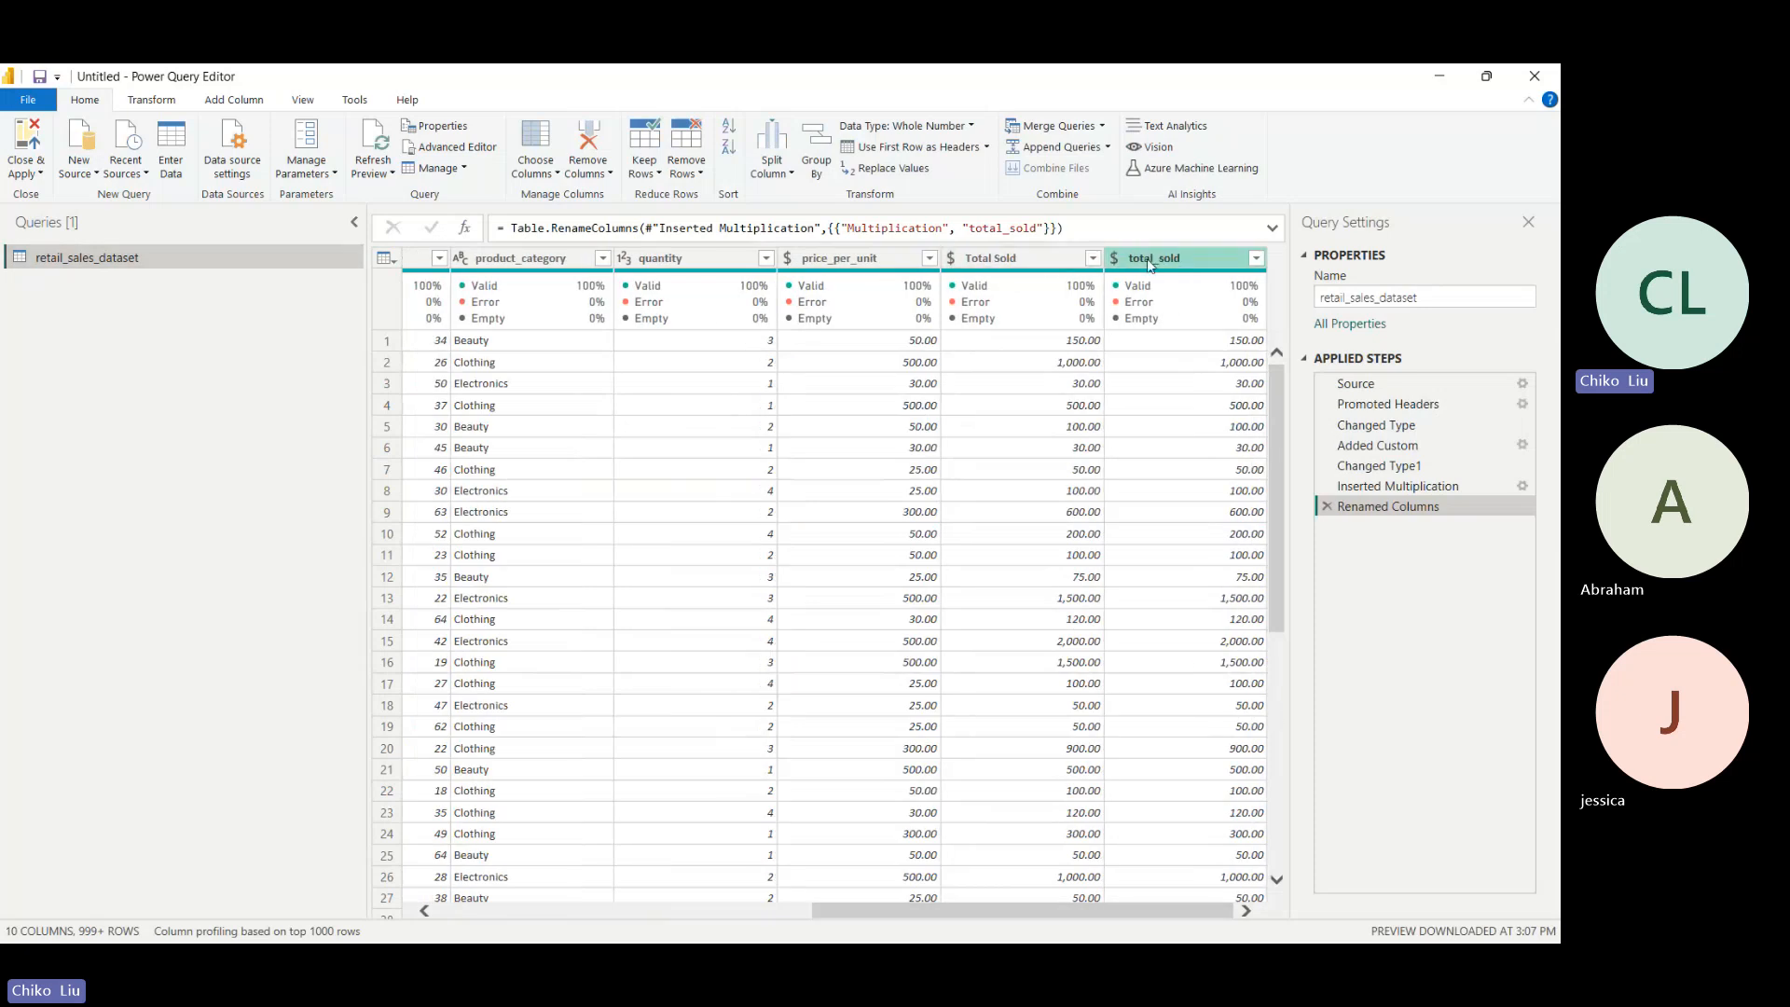
click(45, 99)
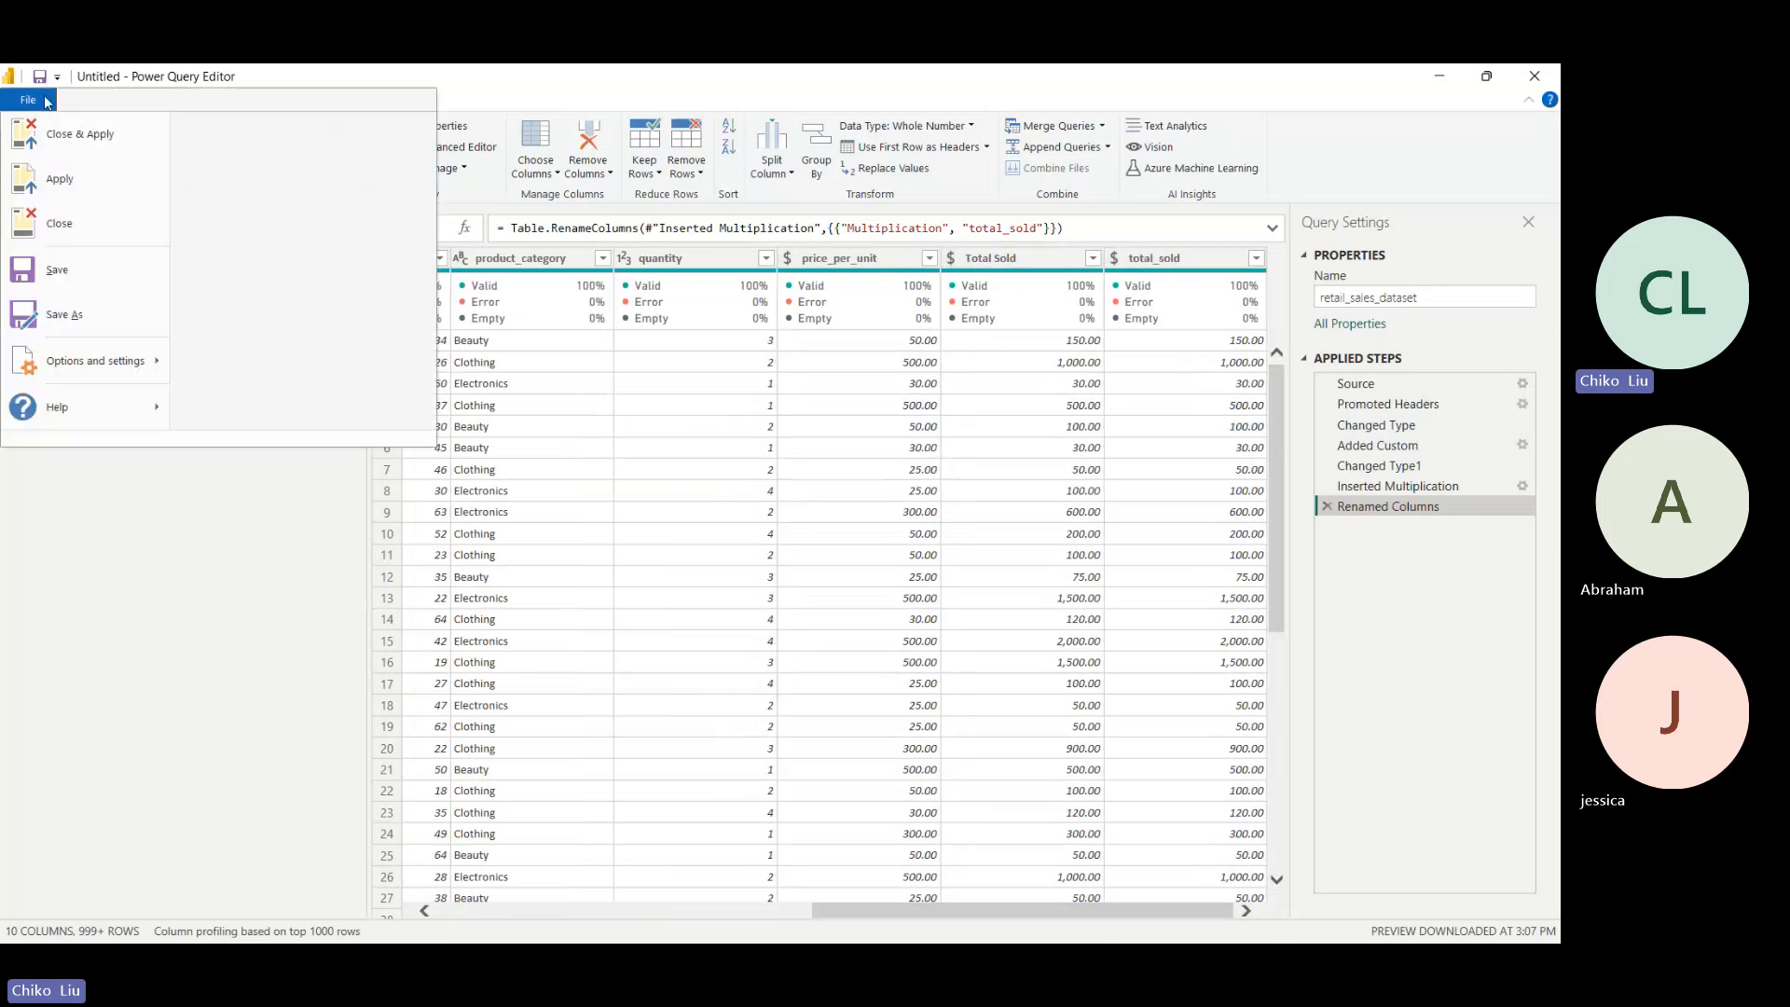
click(68, 140)
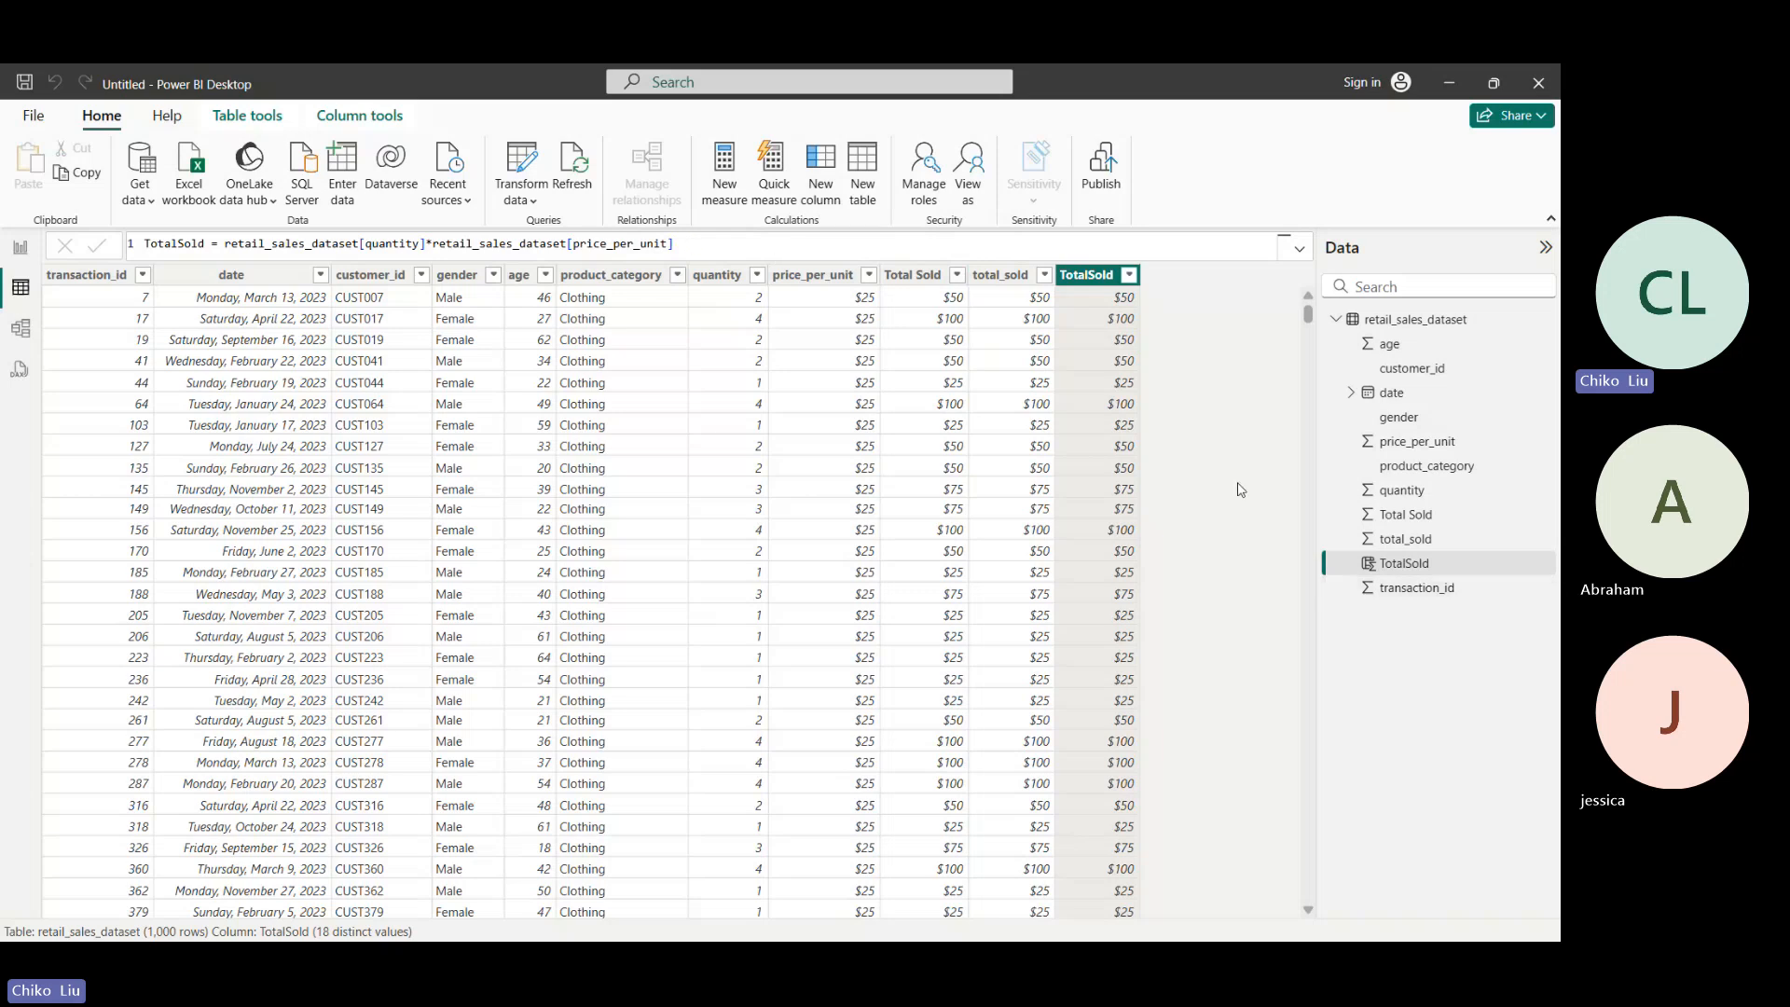
- Delete the Renamed Columns, Inserted Multiplication, Changed Type1 and Added Custom steps of retail_sales_dataset in Power Query, and close and apply
click(1336, 320)
click(1336, 321)
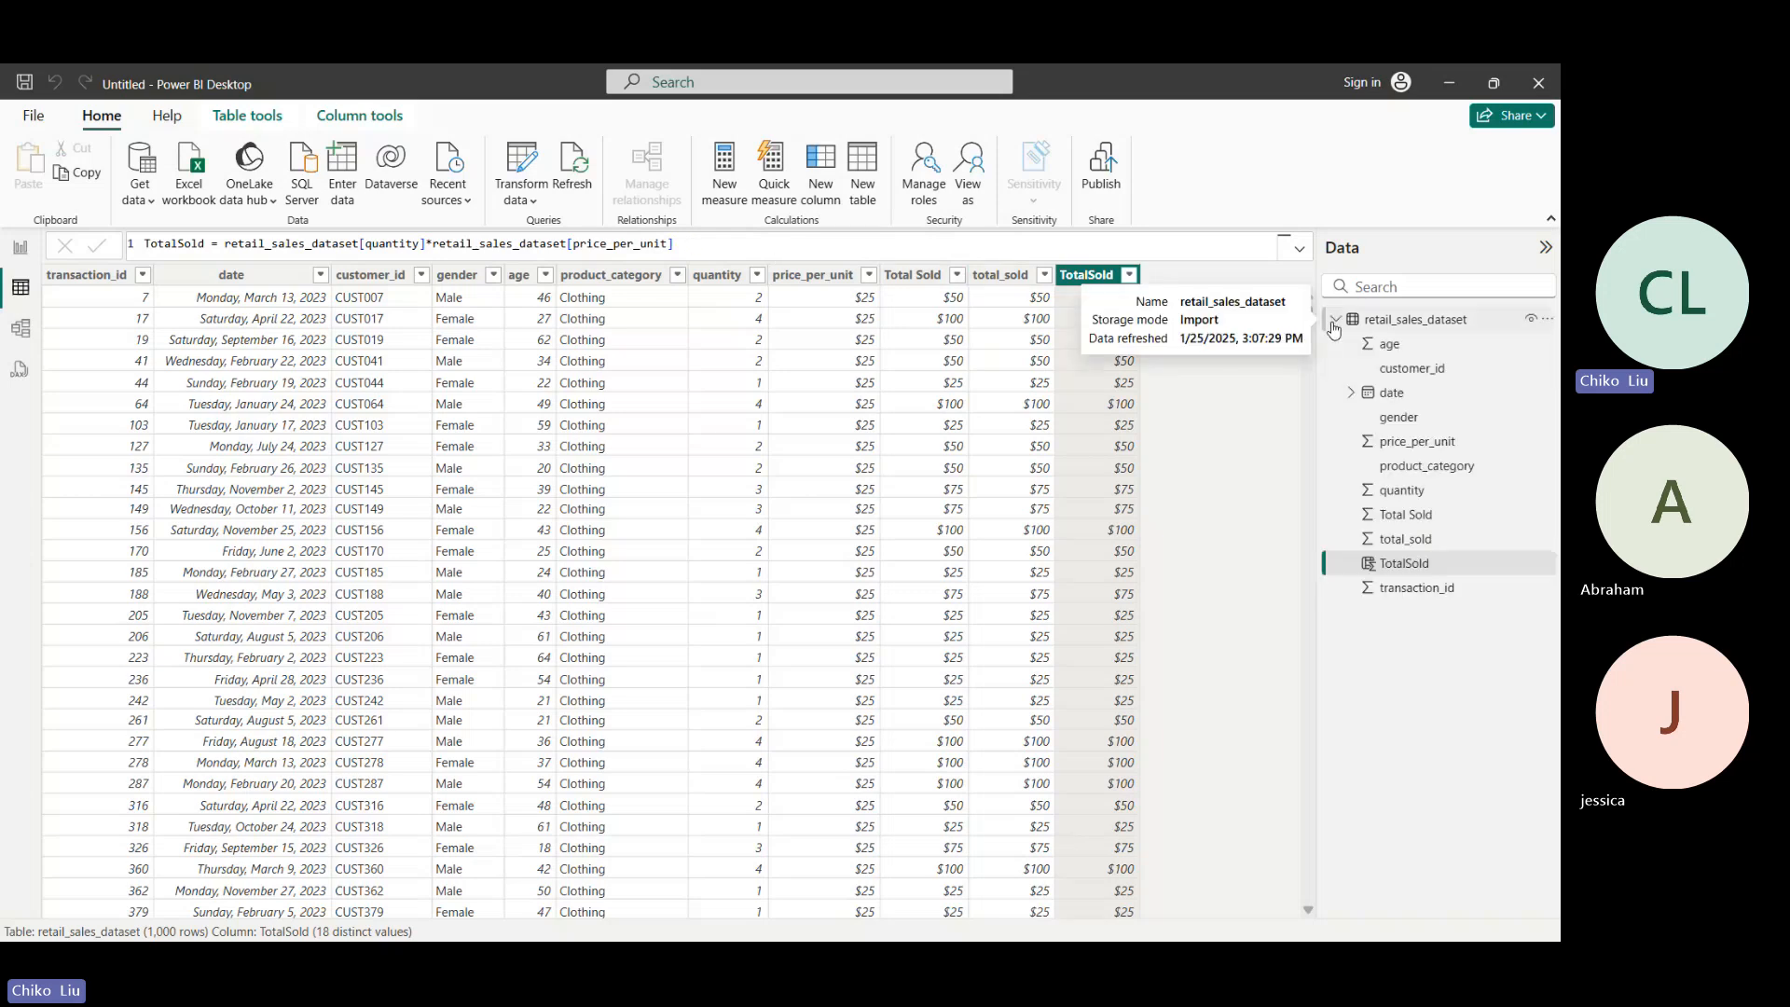
click(1000, 275)
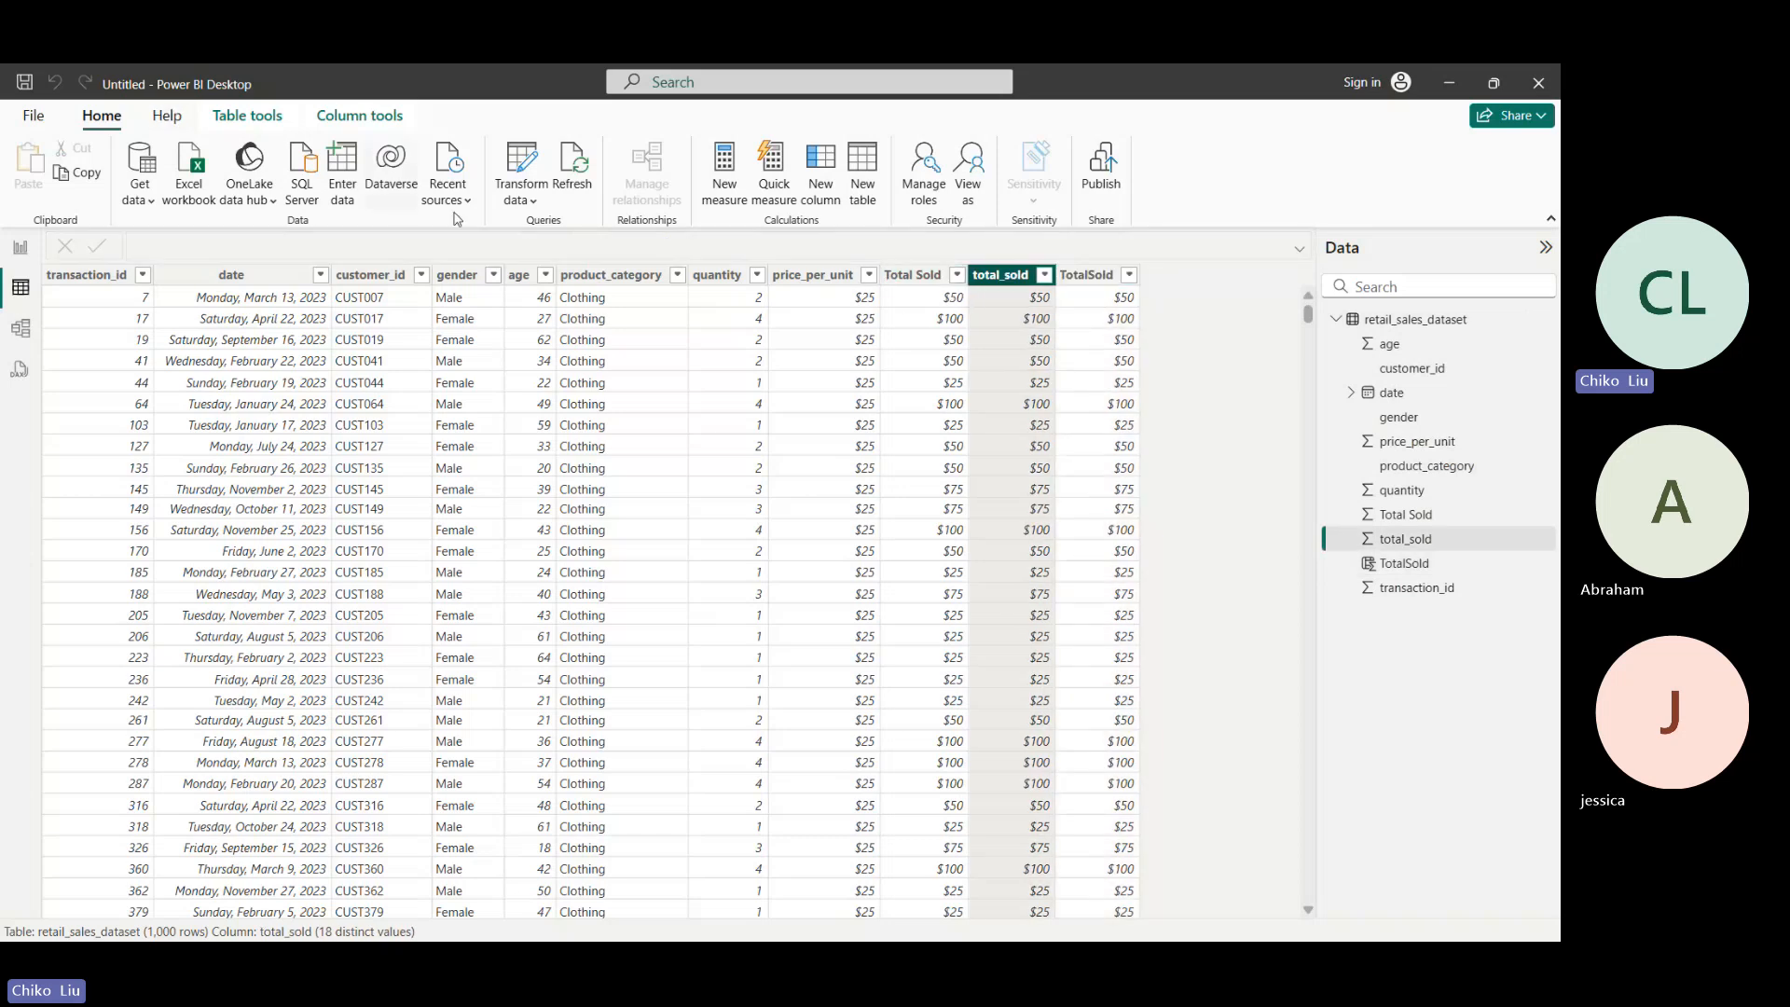
click(521, 166)
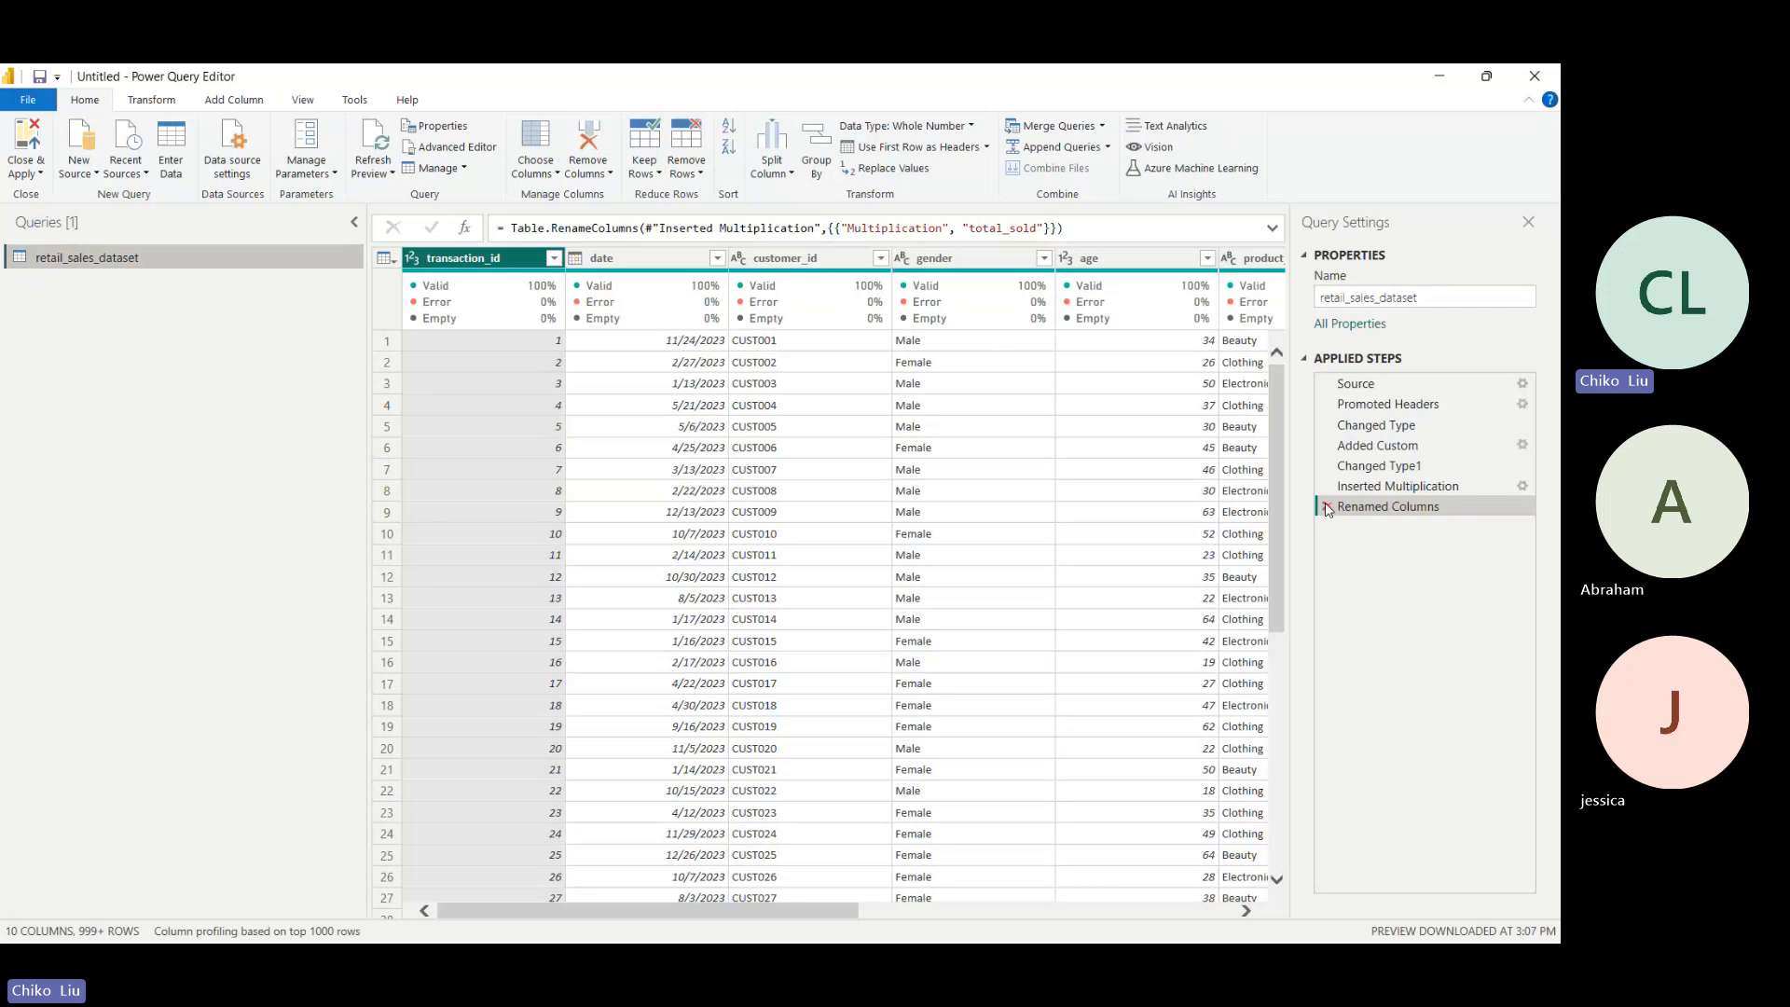
click(1328, 508)
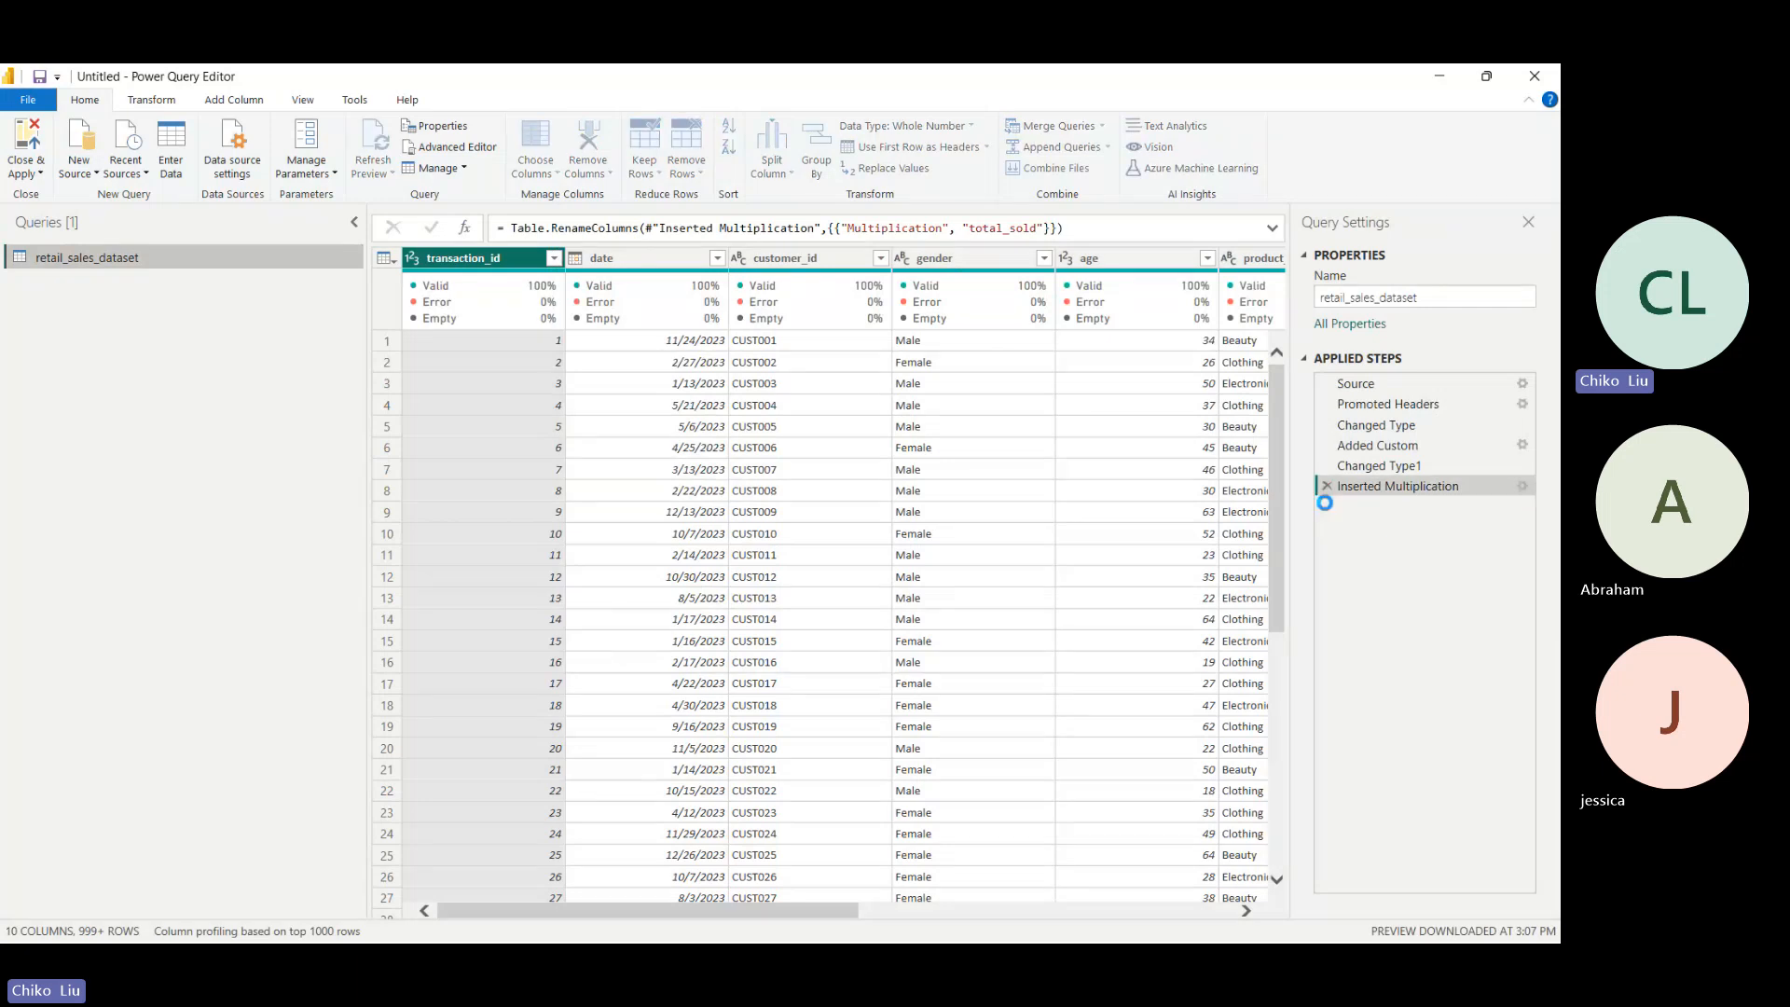
click(1327, 489)
click(1328, 465)
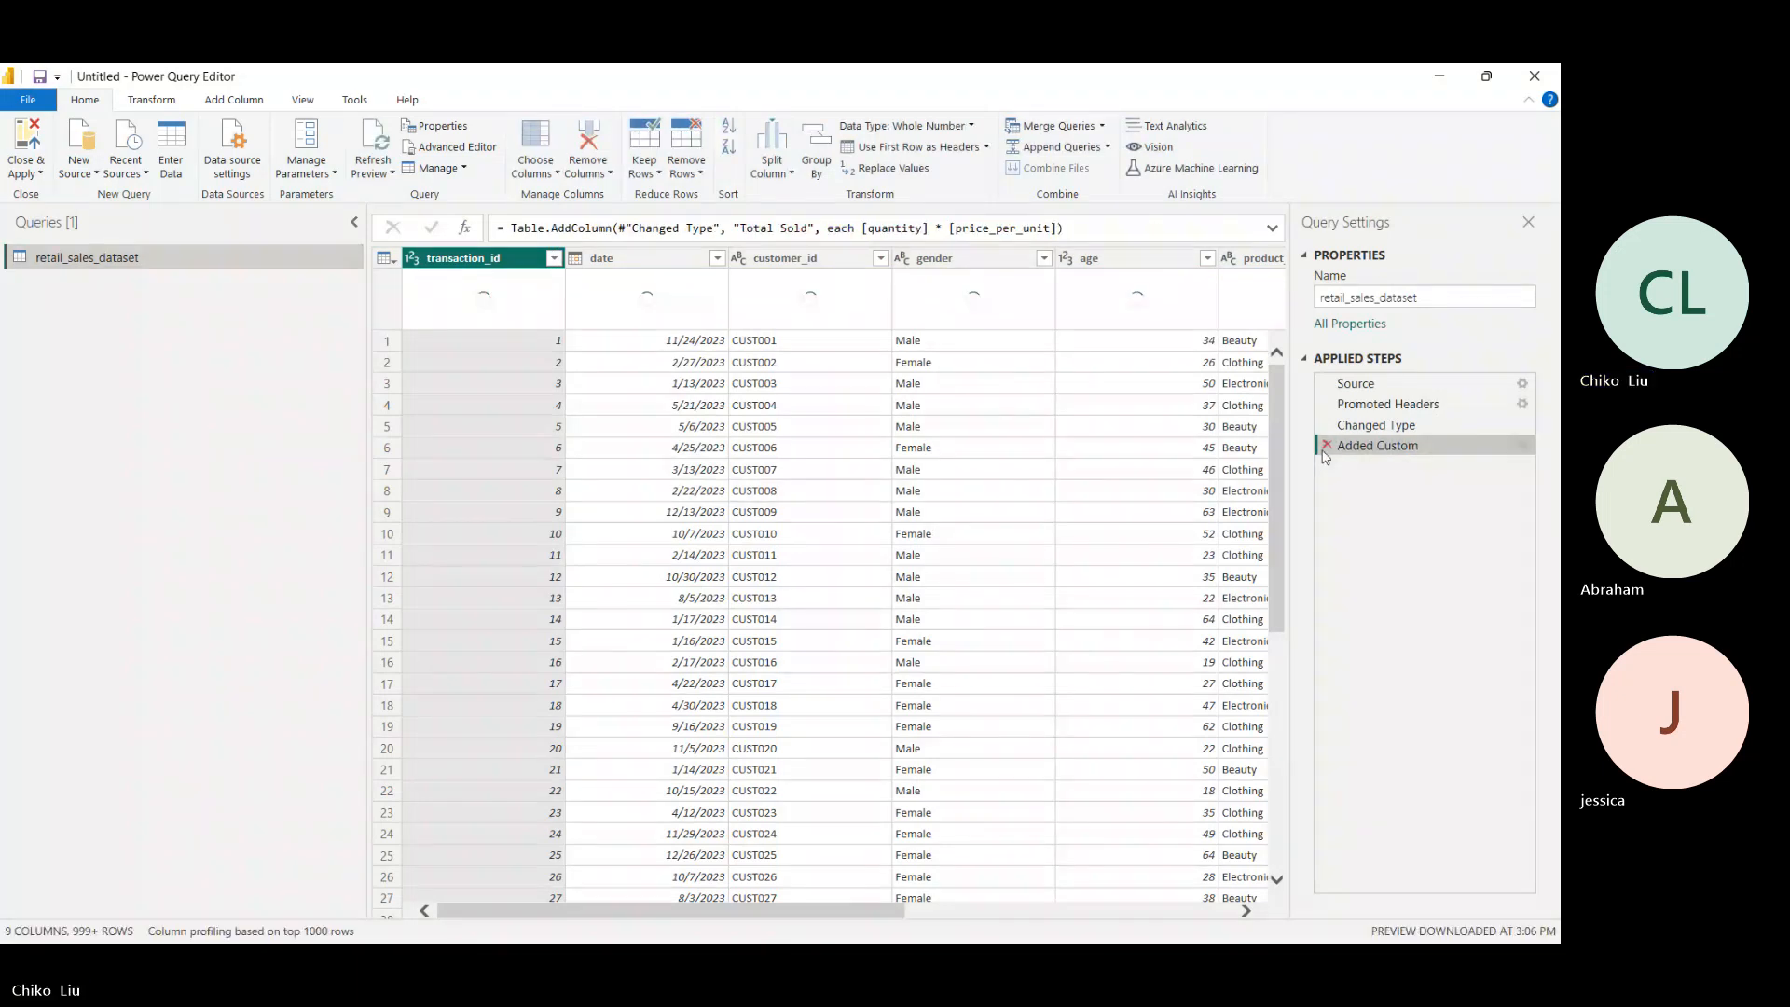
click(1327, 446)
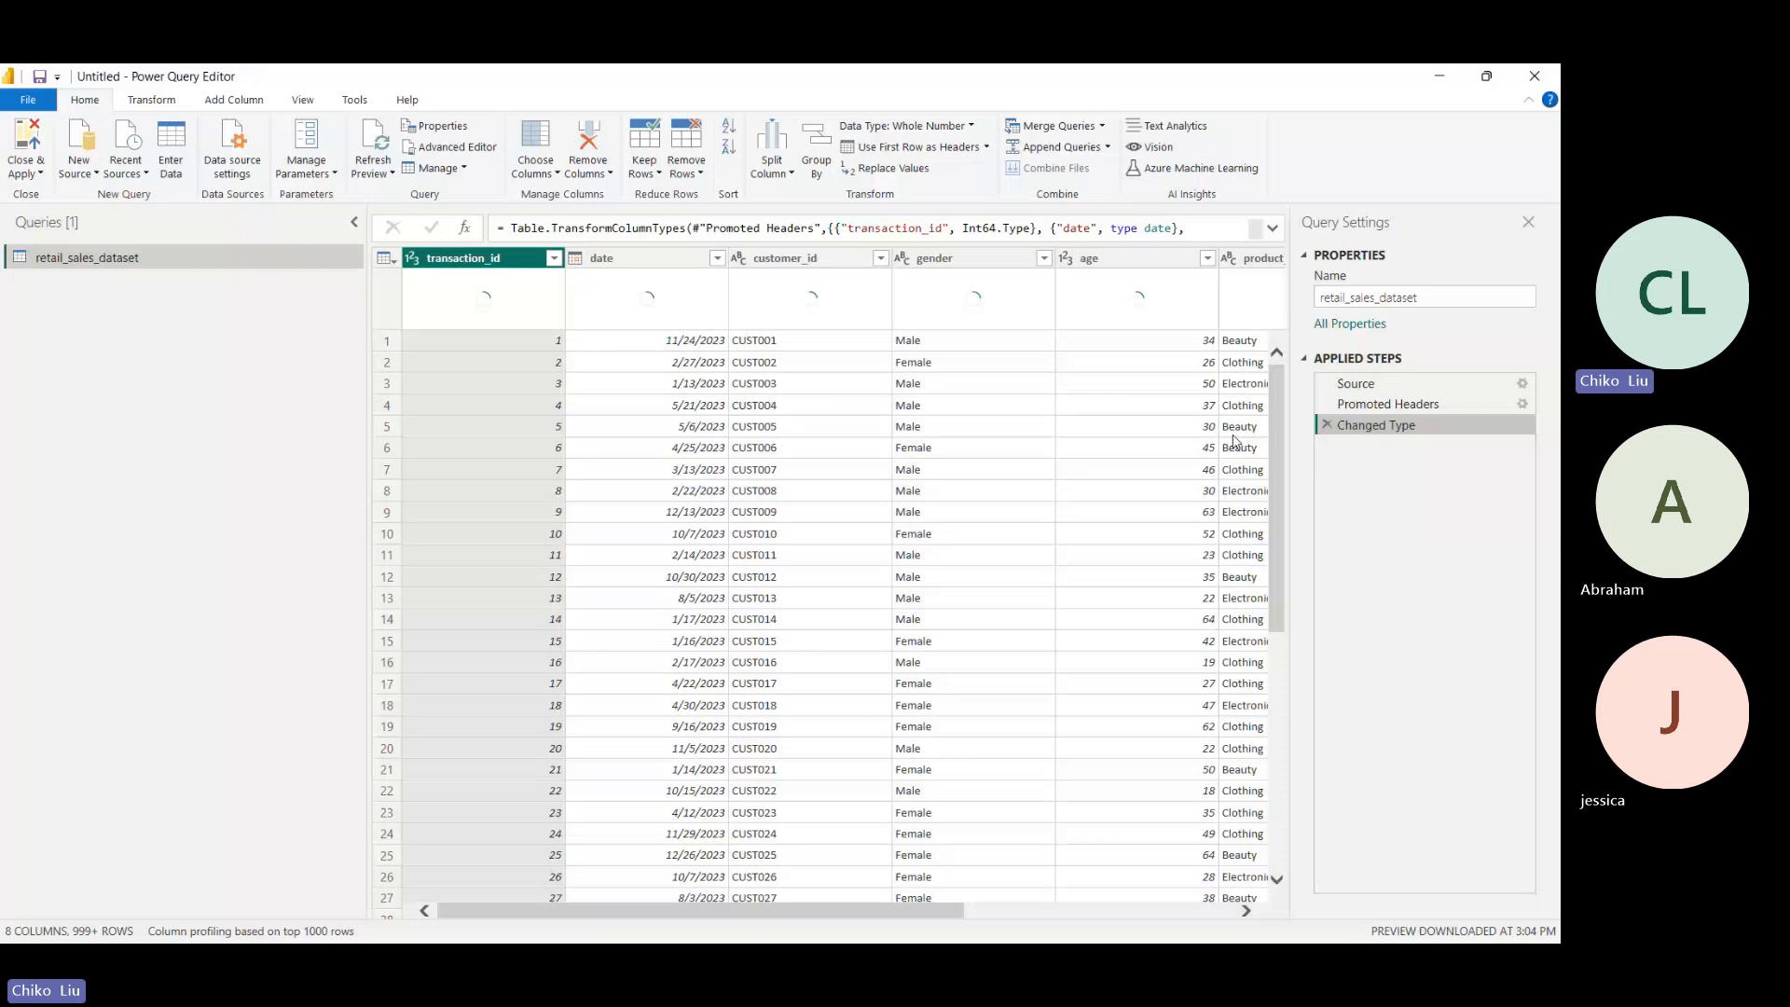
drag(817, 913, 1153, 471)
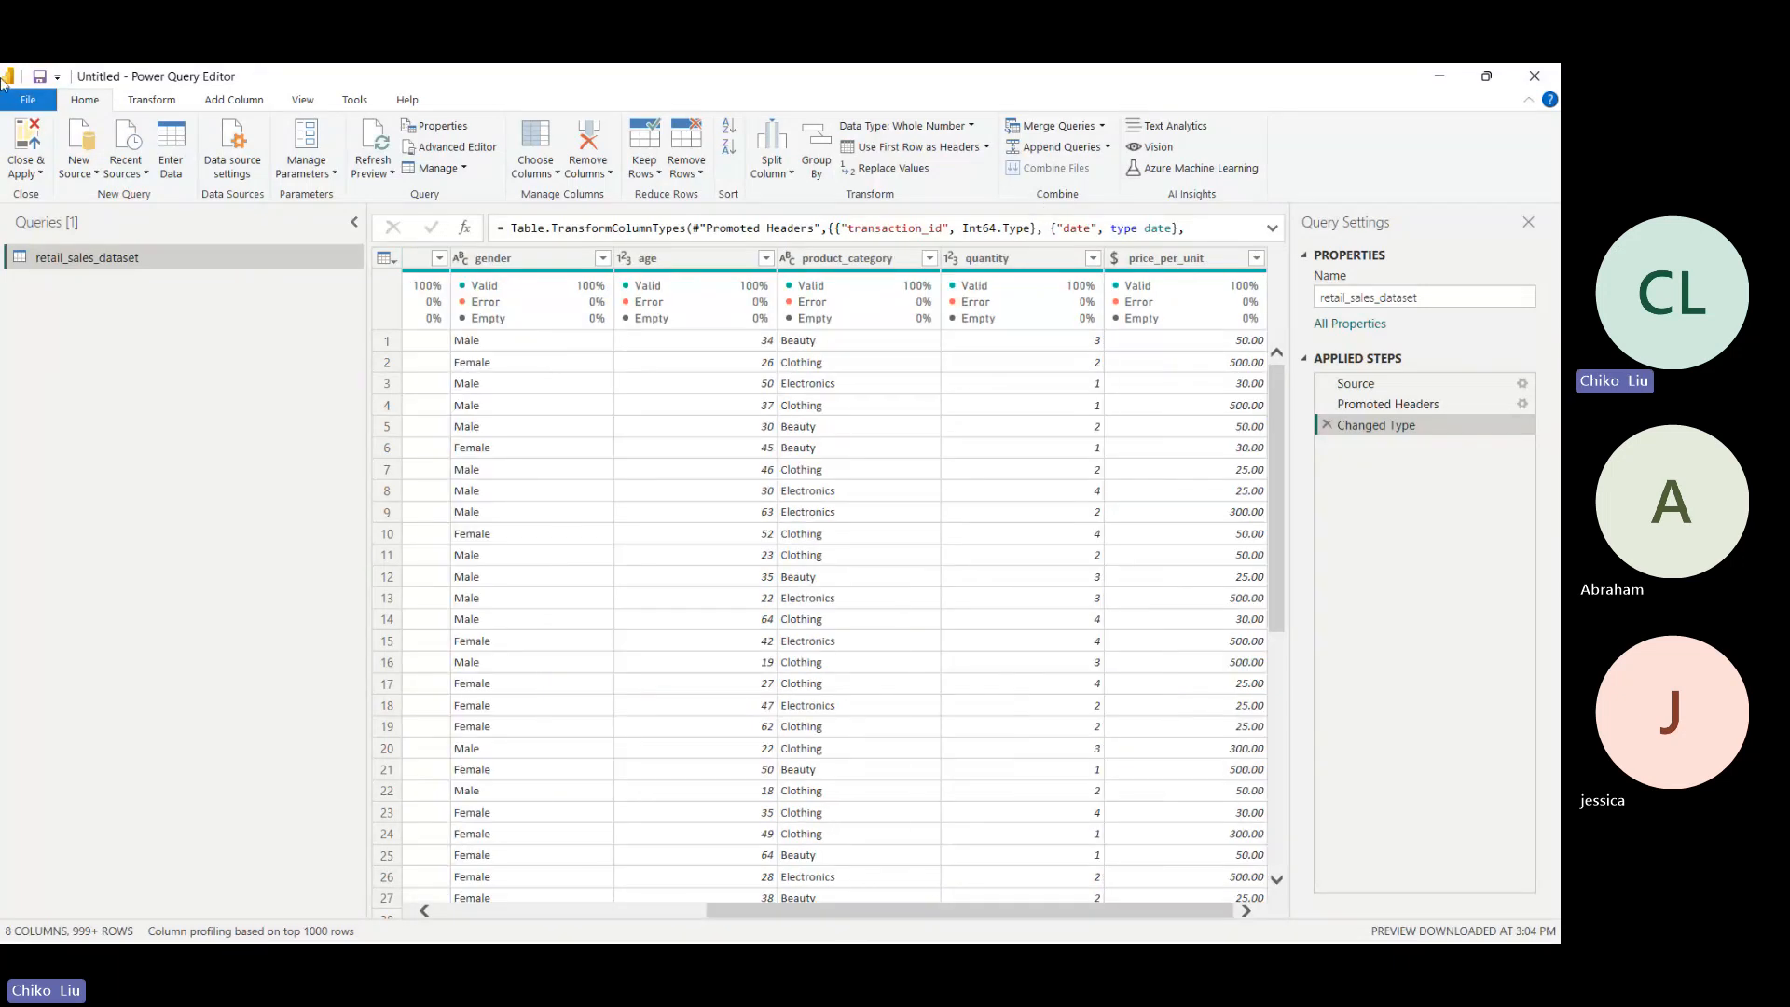
click(25, 168)
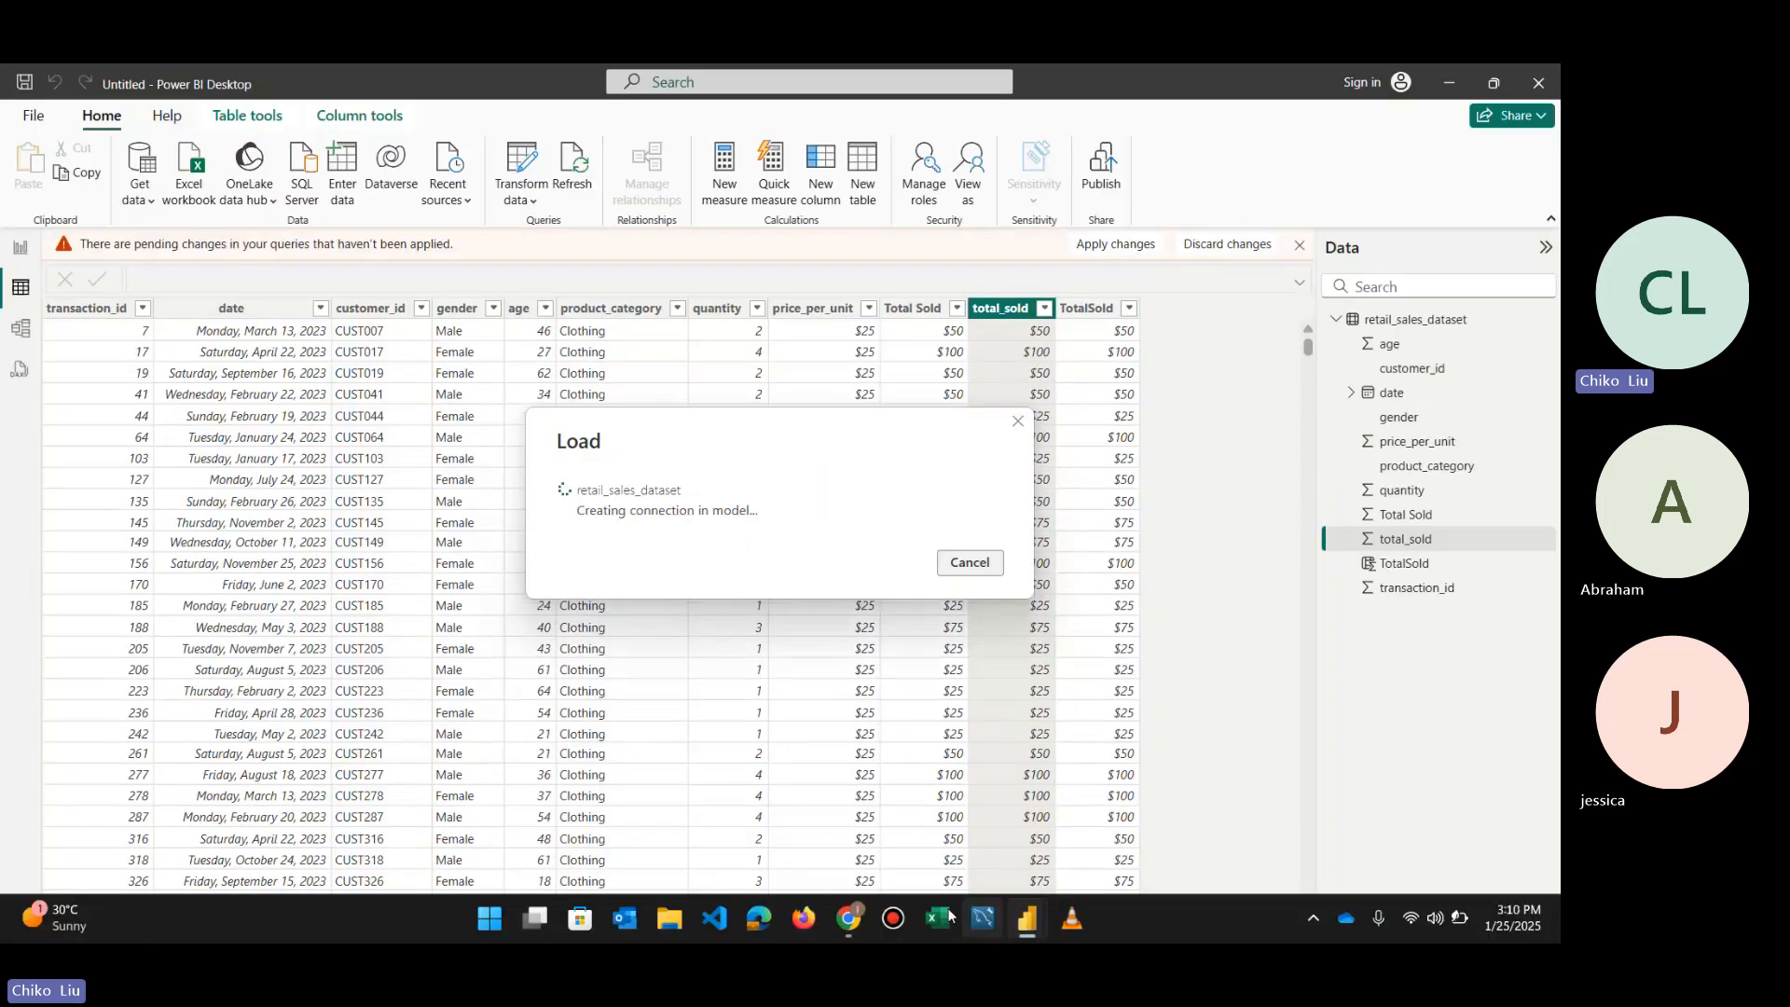
- Switch to the Teams meeting in the browser, admit the participant waiting in the lobby, and return to Power BI Desktop
mouse_move(849, 919)
click(759, 849)
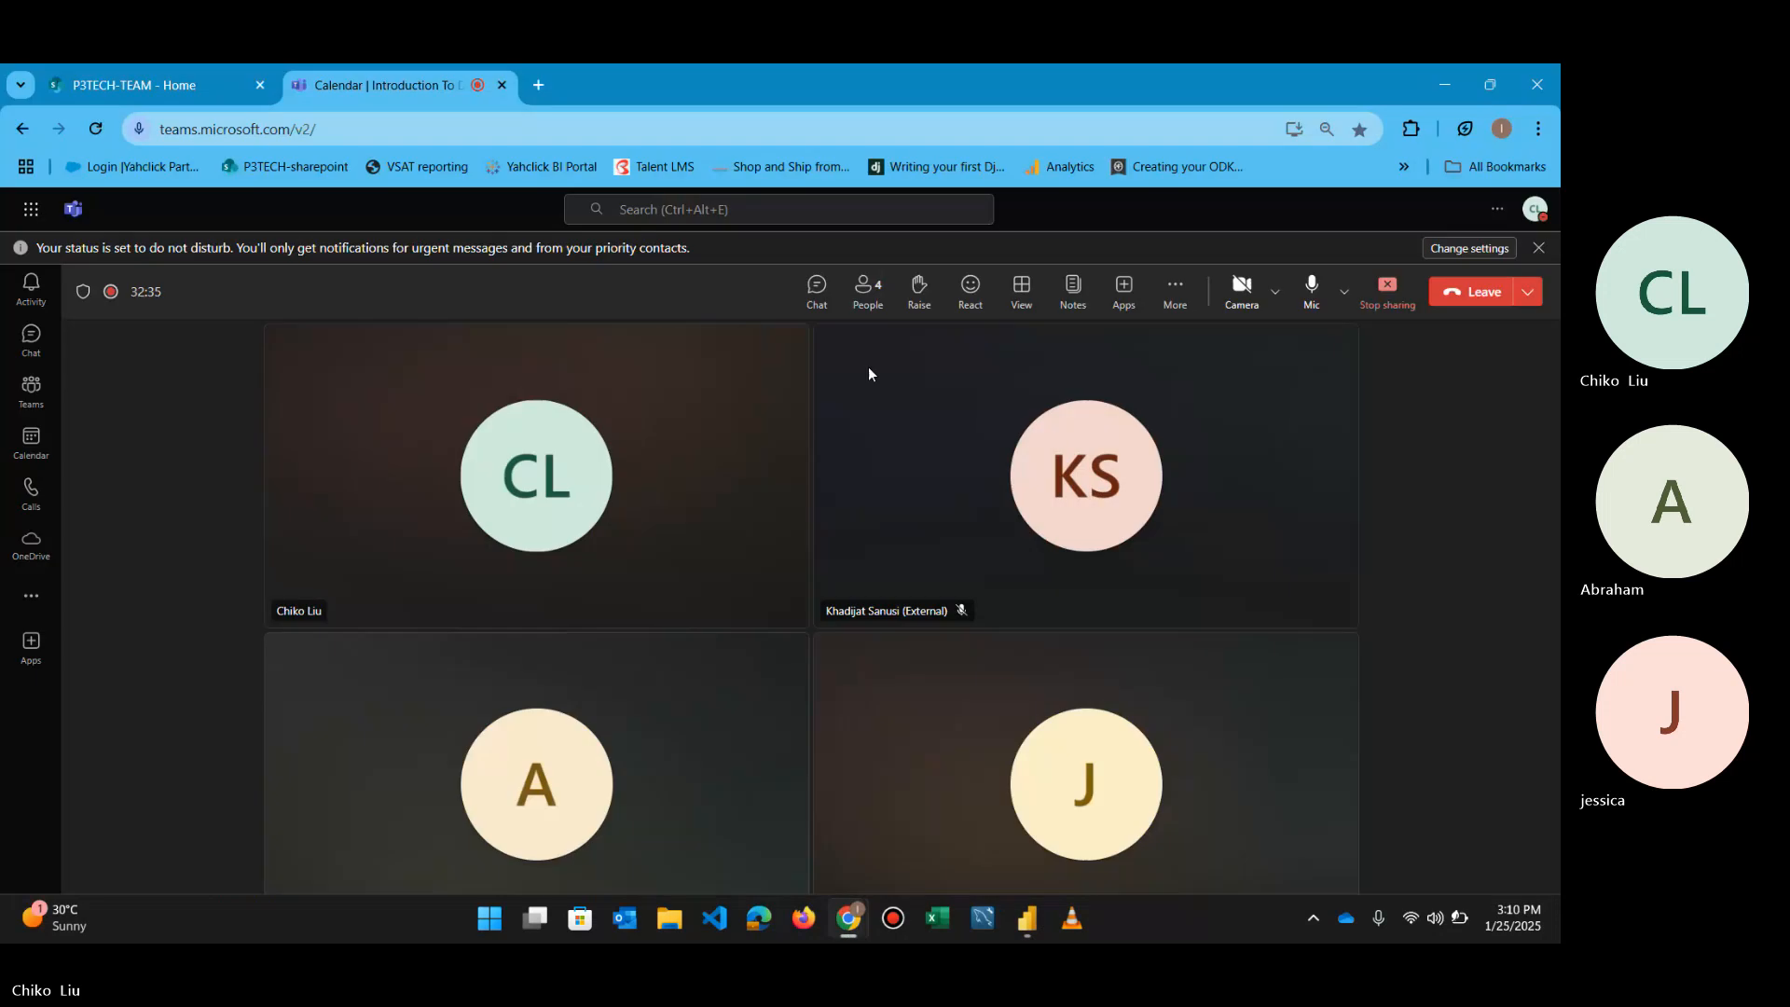
click(907, 411)
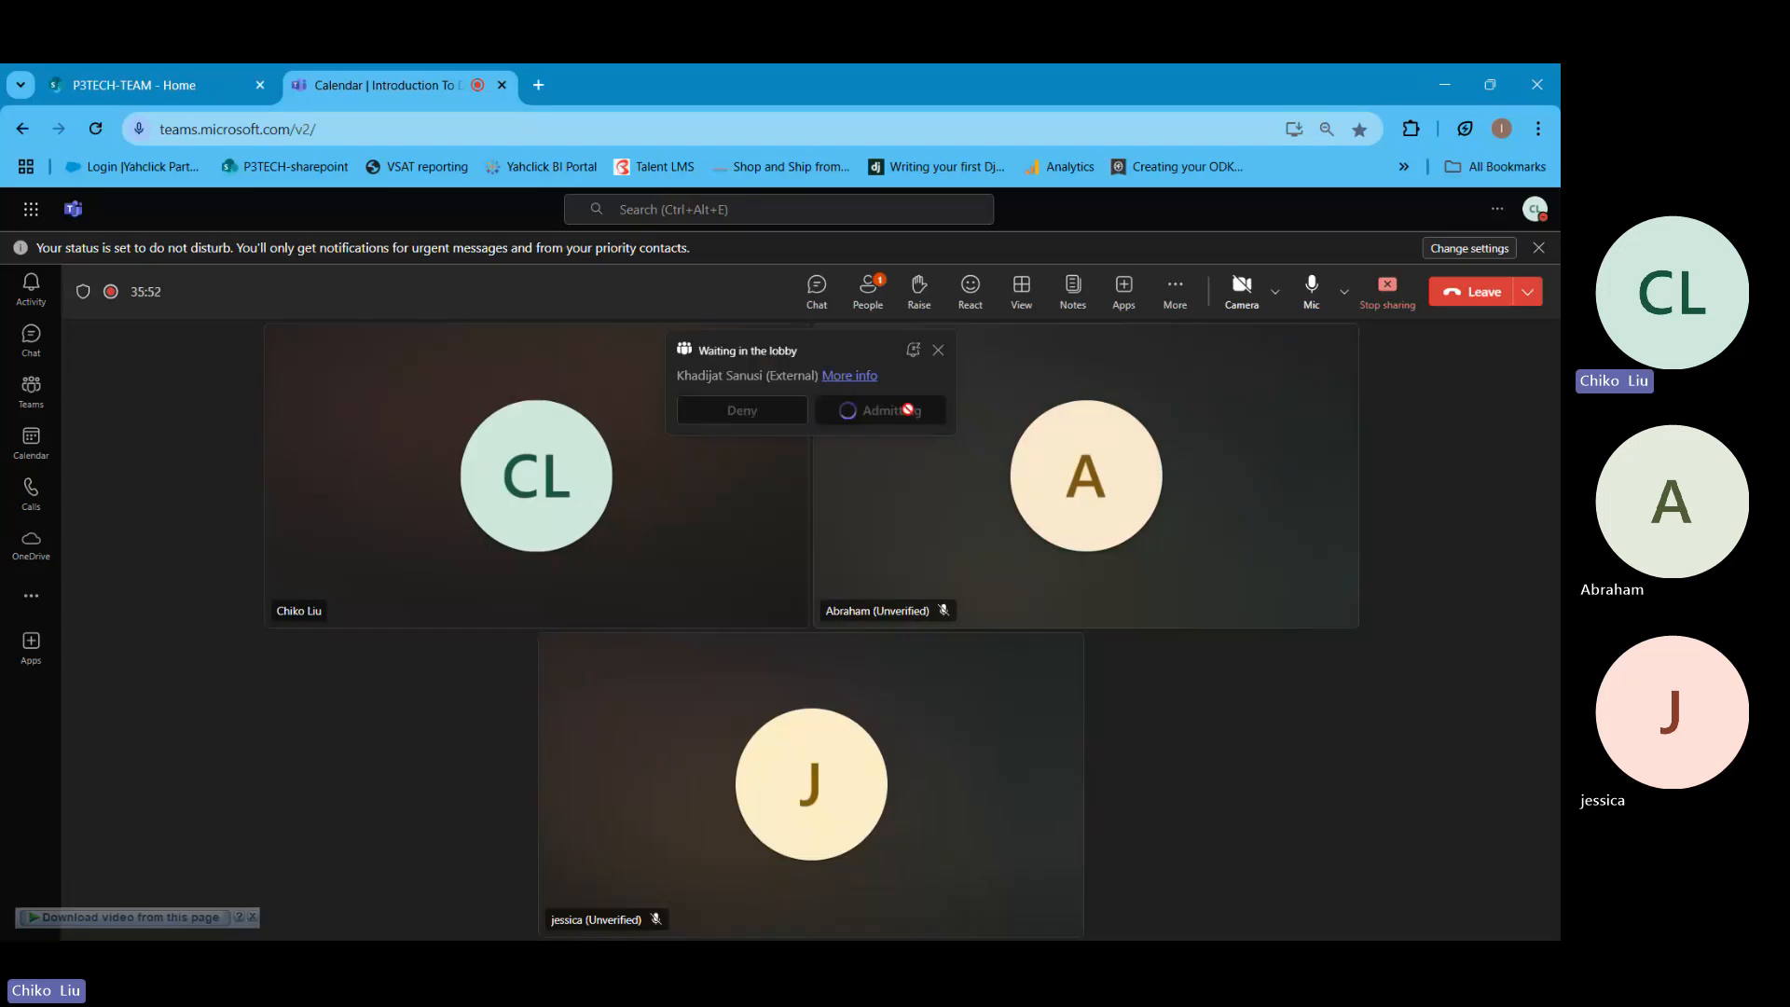
click(1450, 67)
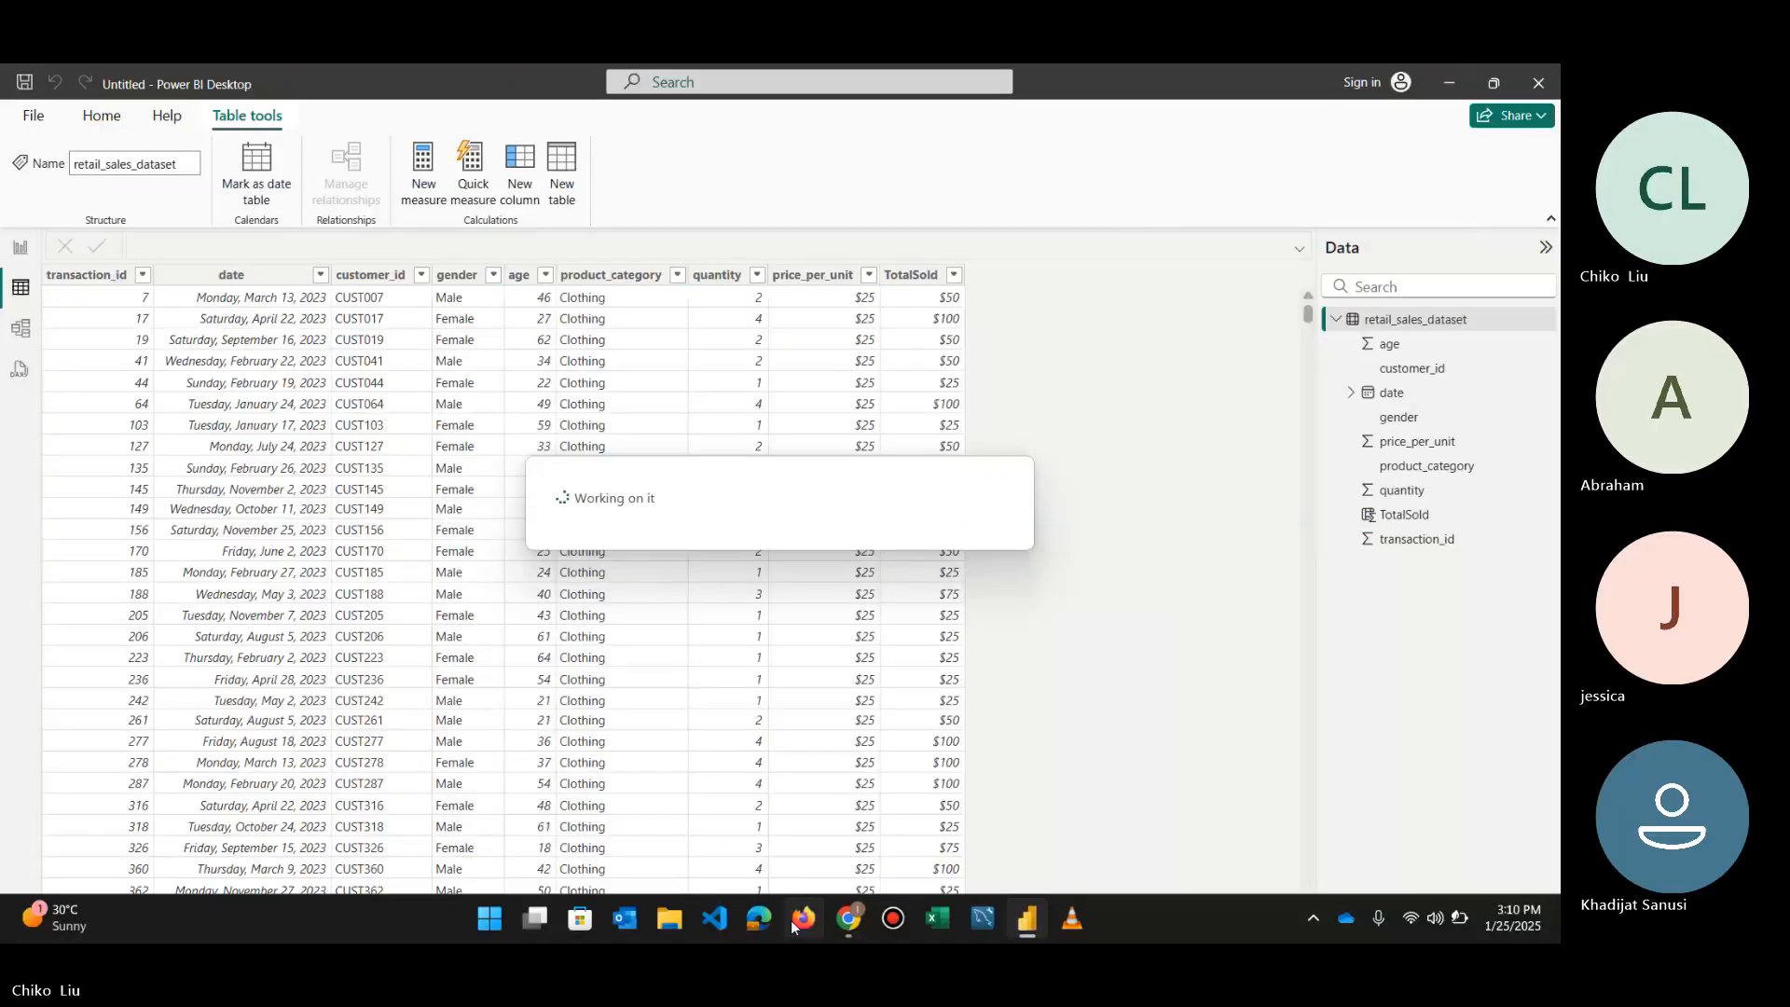
click(830, 921)
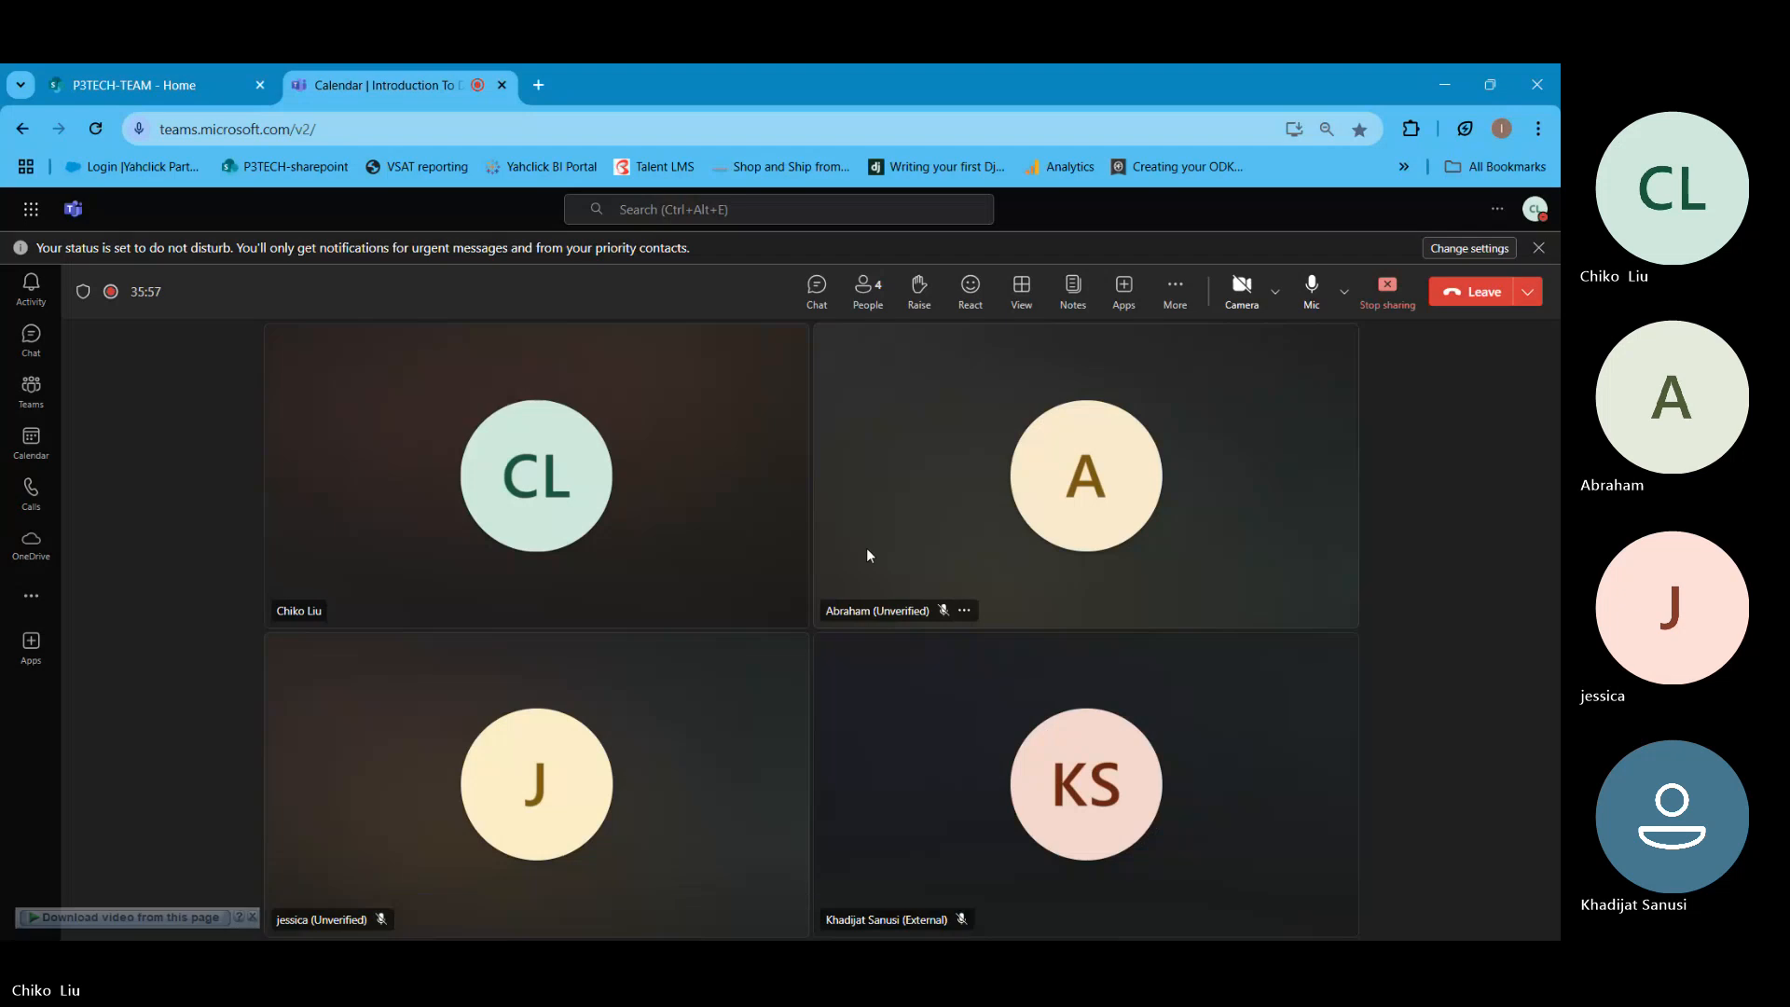
click(1440, 84)
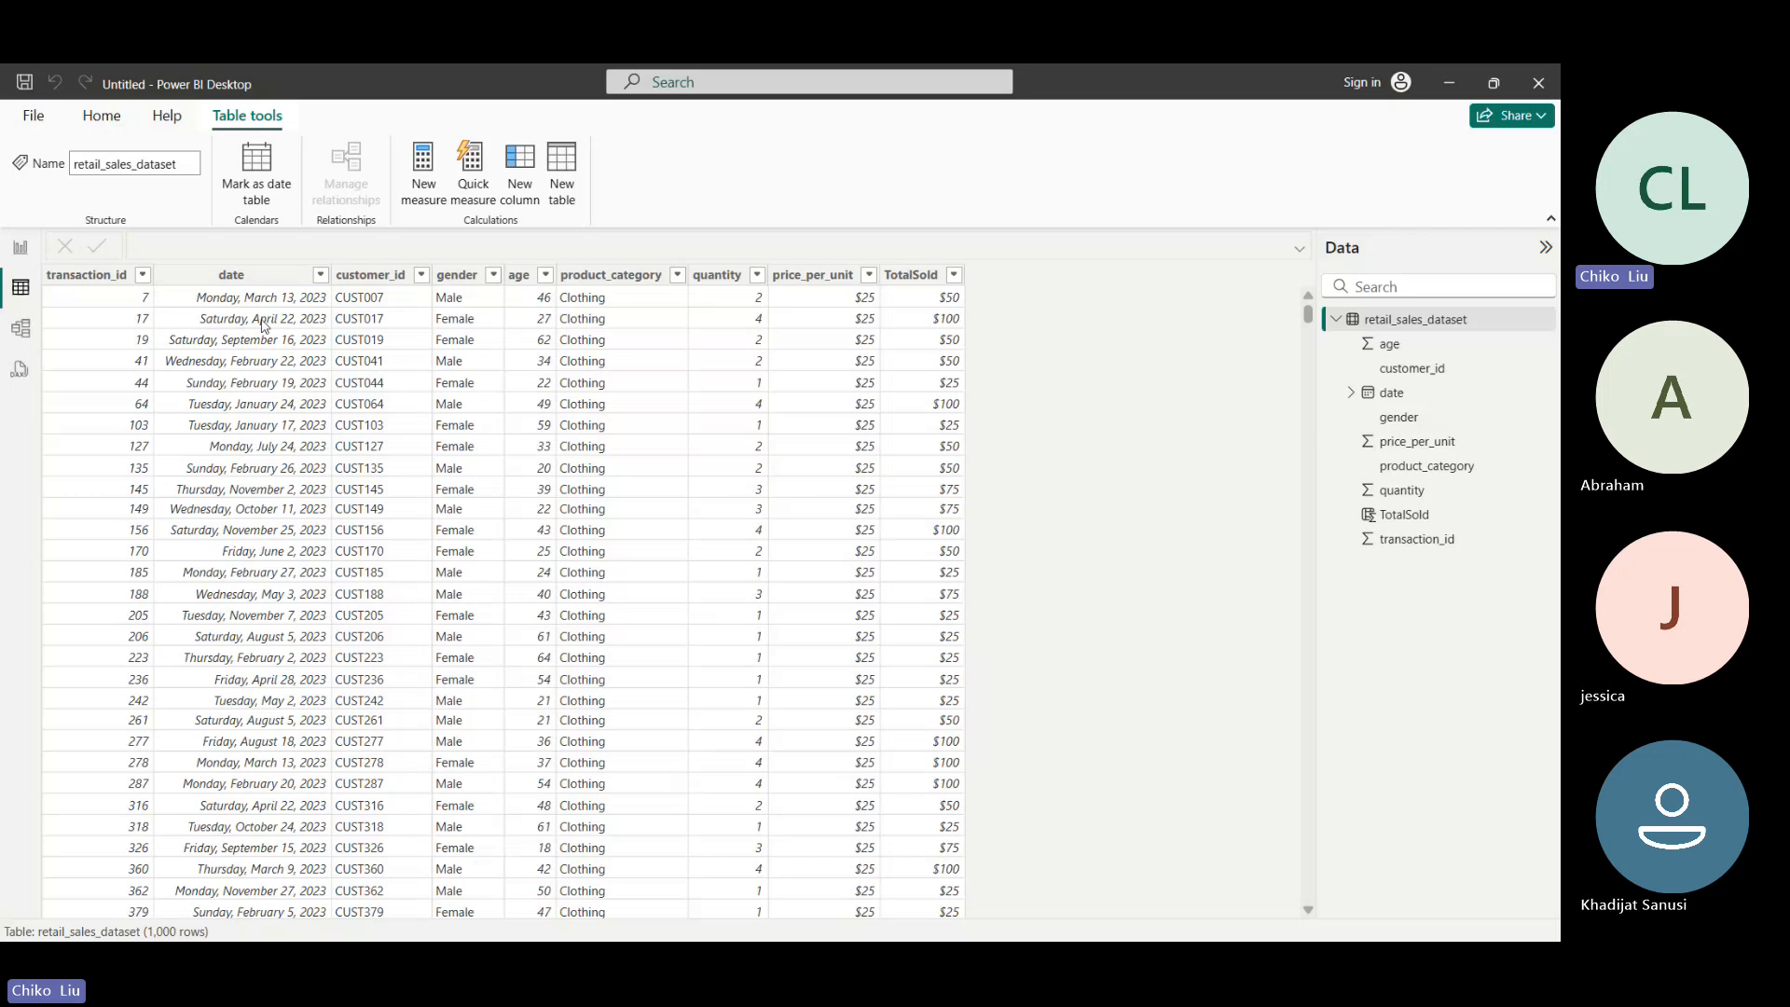
- Check the range of dates in retail_sales_dataset and start a new calculated table named Calendar
click(239, 280)
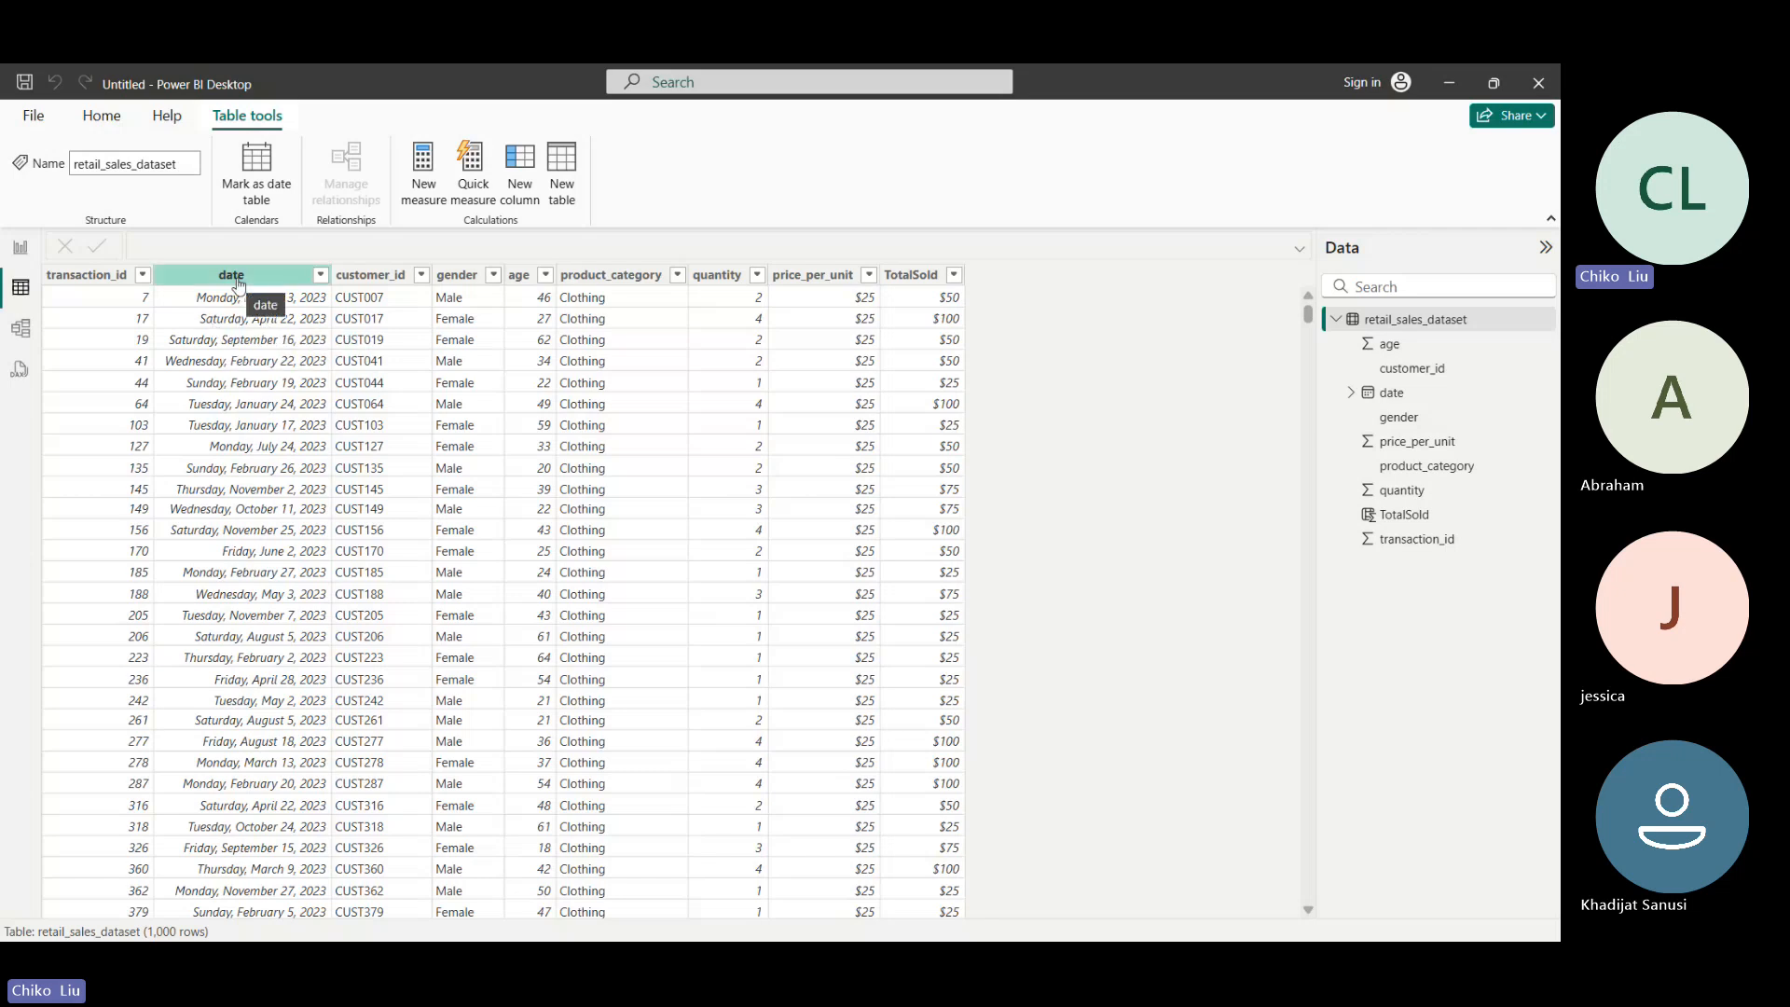
click(1331, 320)
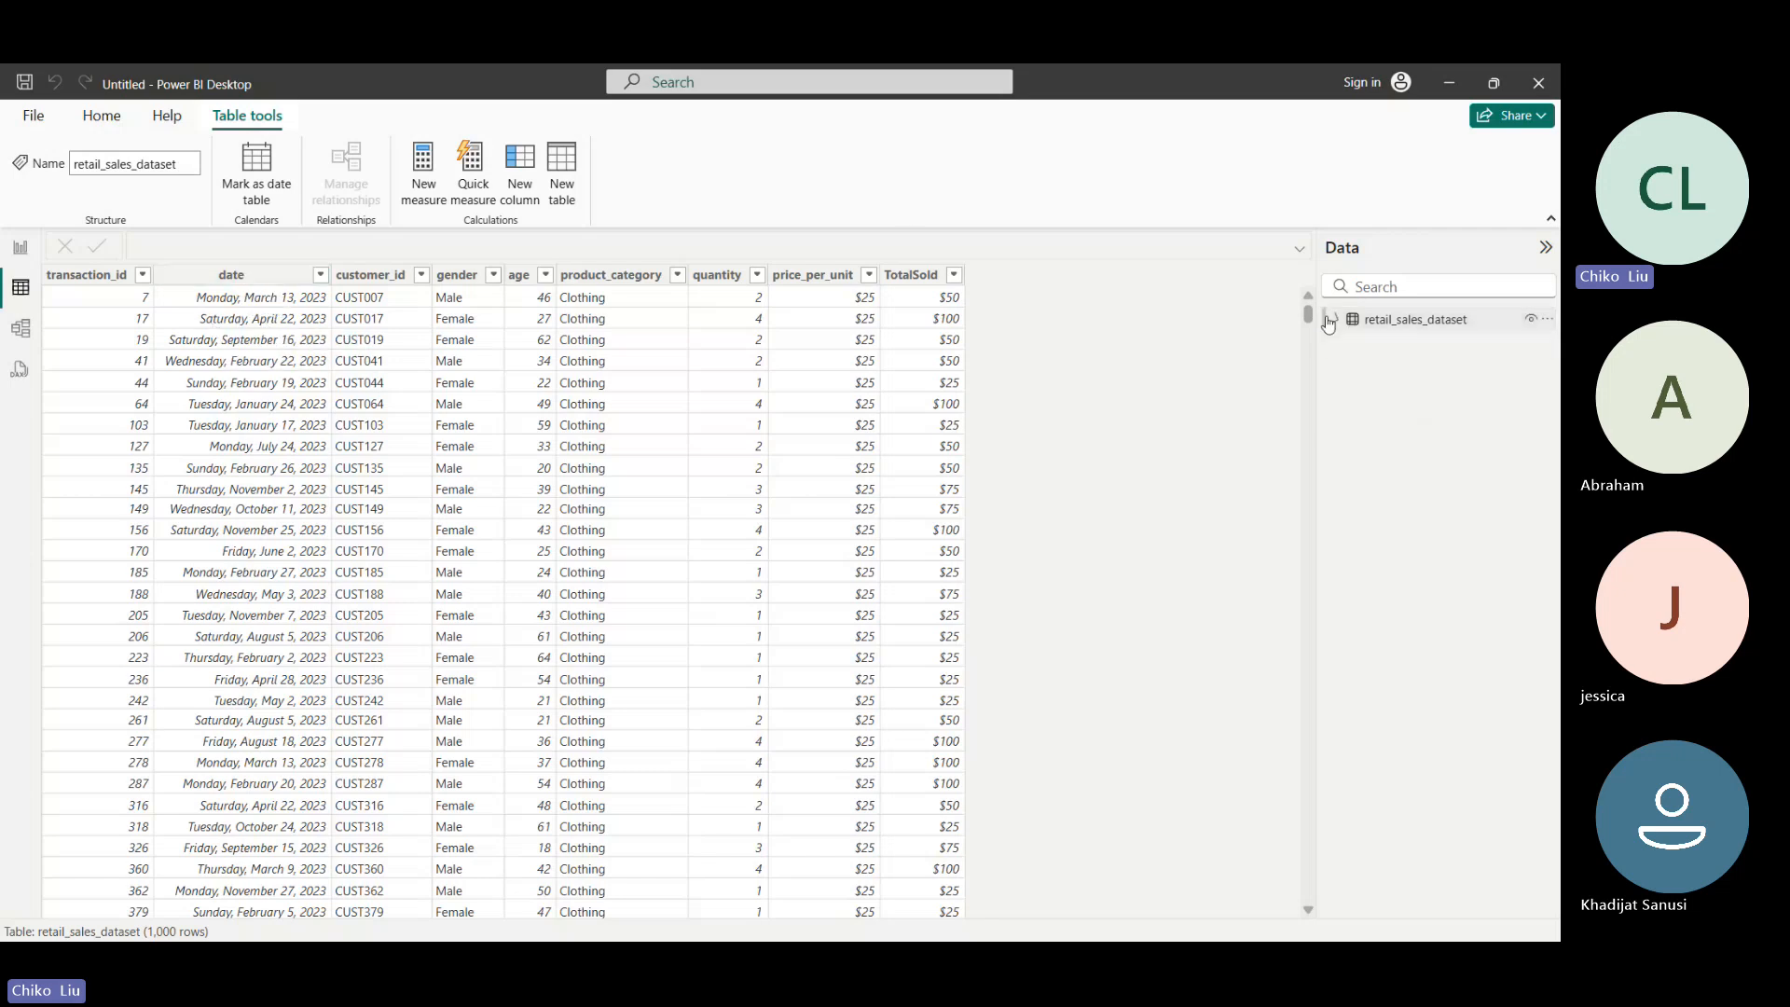
drag(1308, 316, 559, 401)
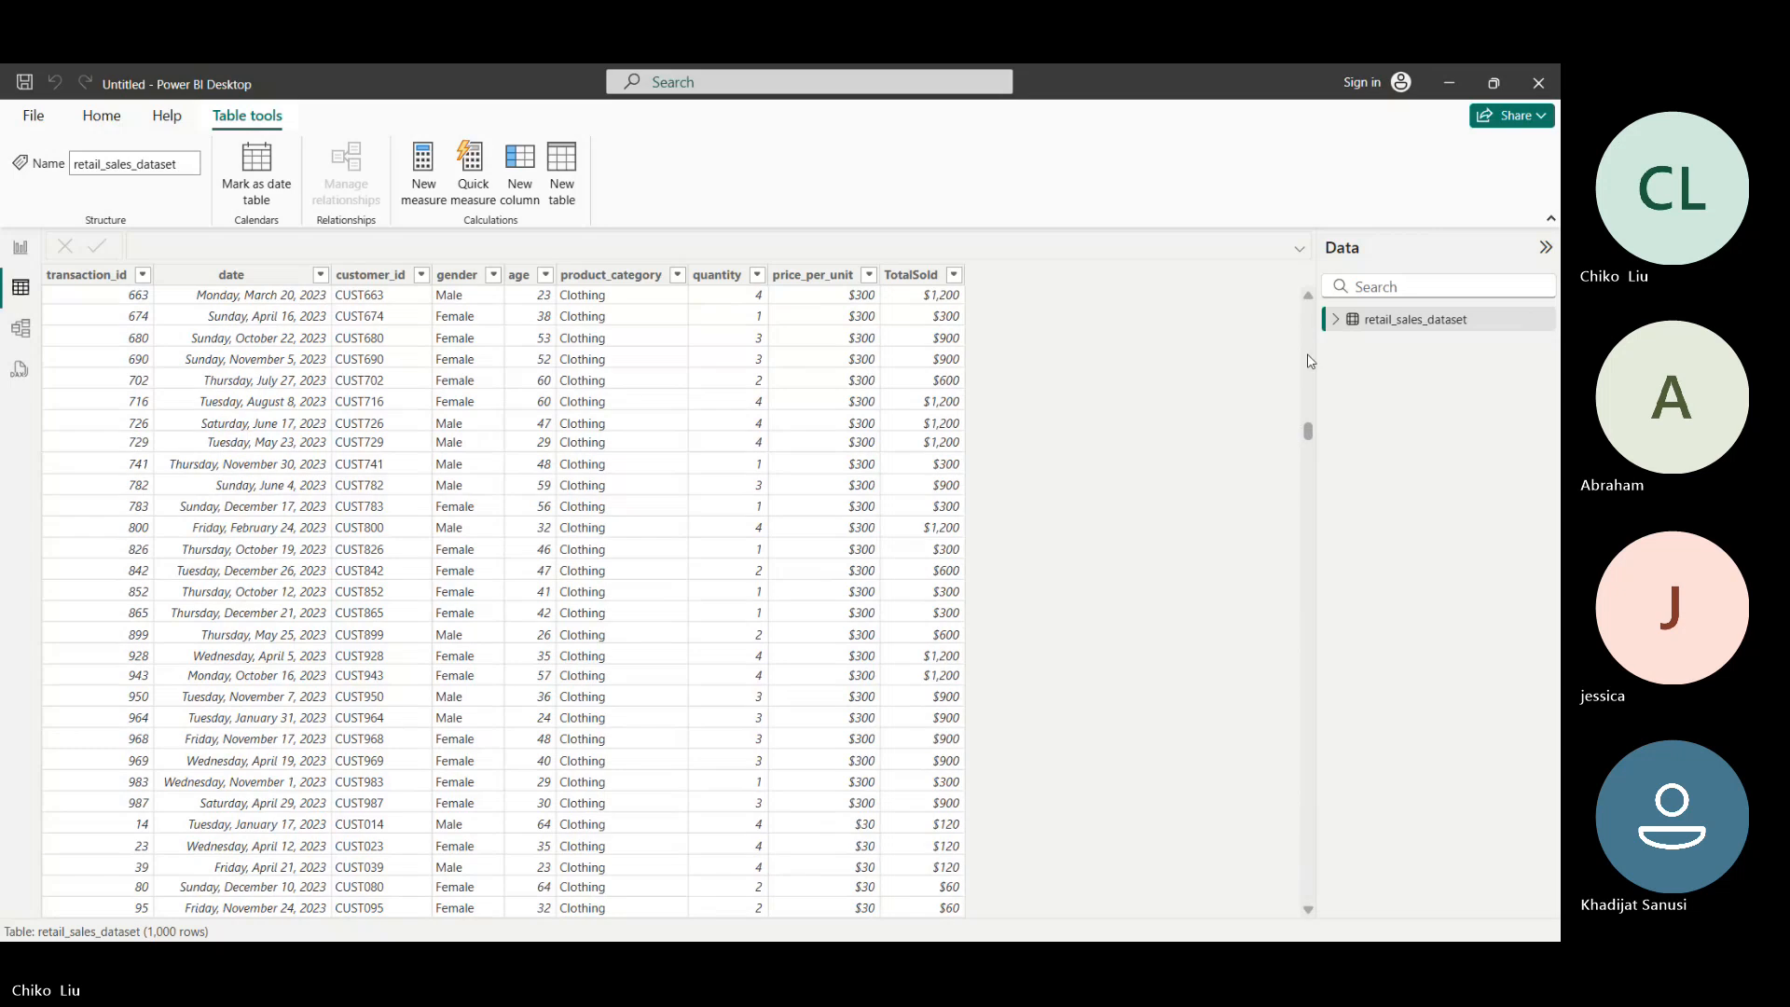
drag(1309, 431, 1299, 248)
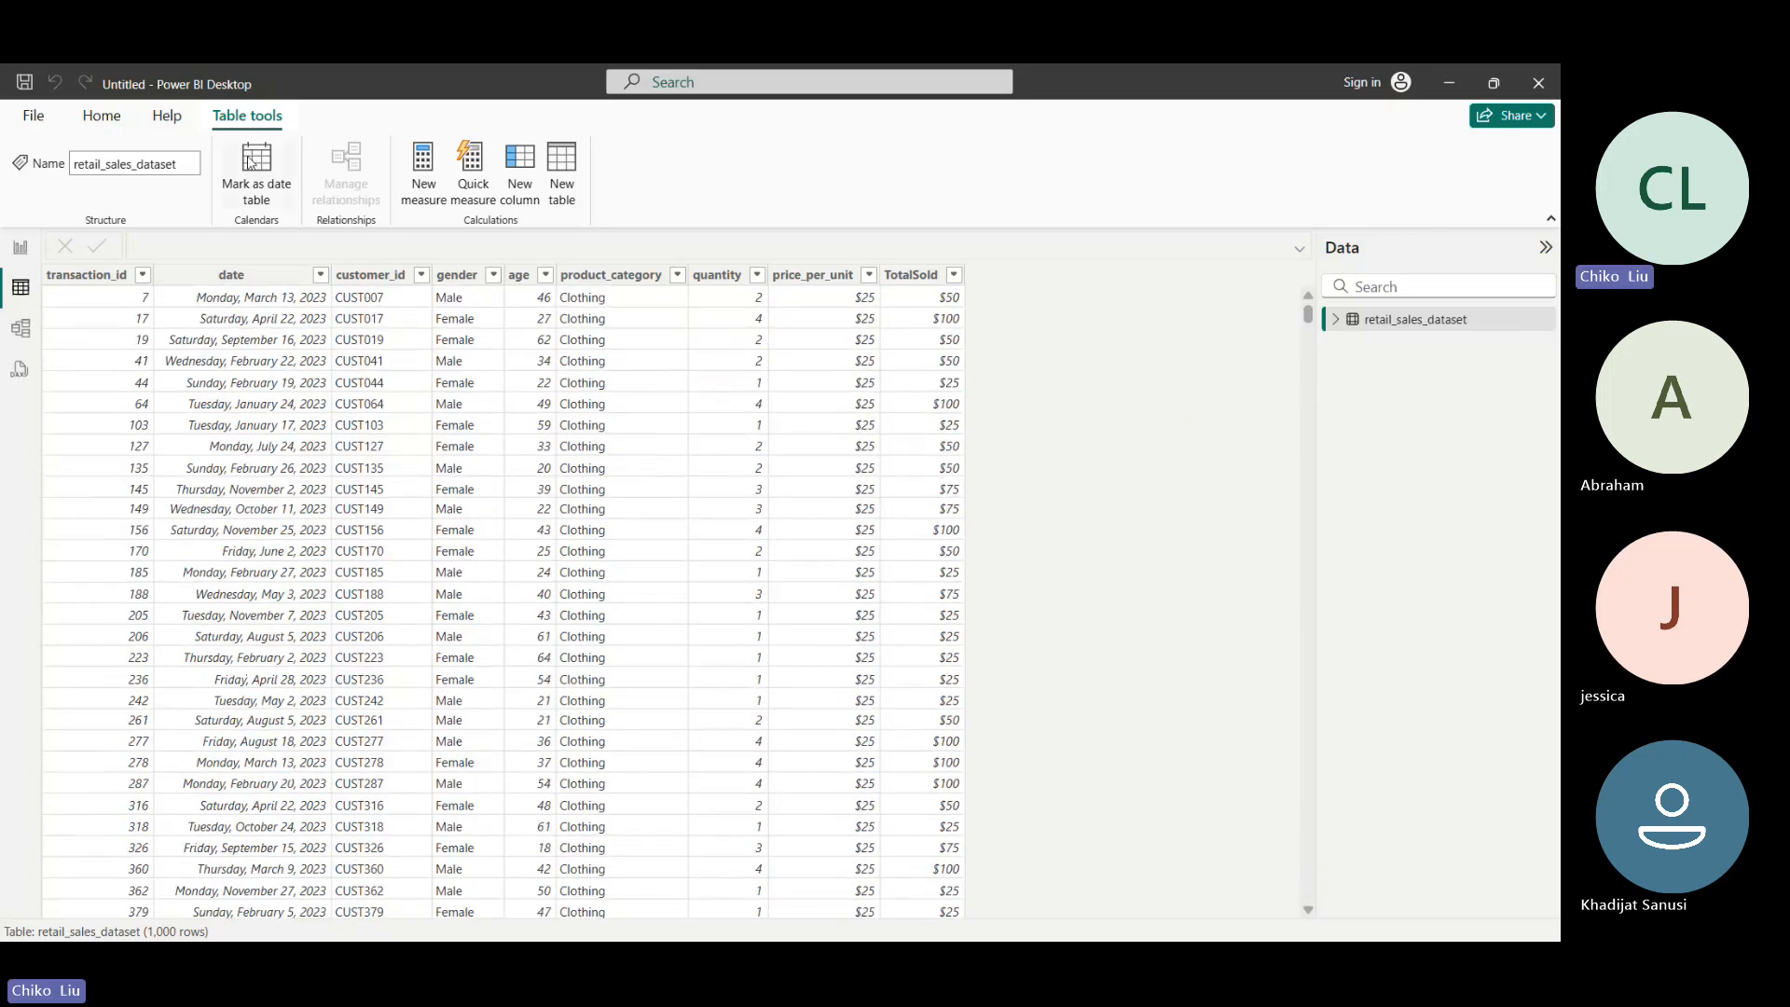
click(562, 176)
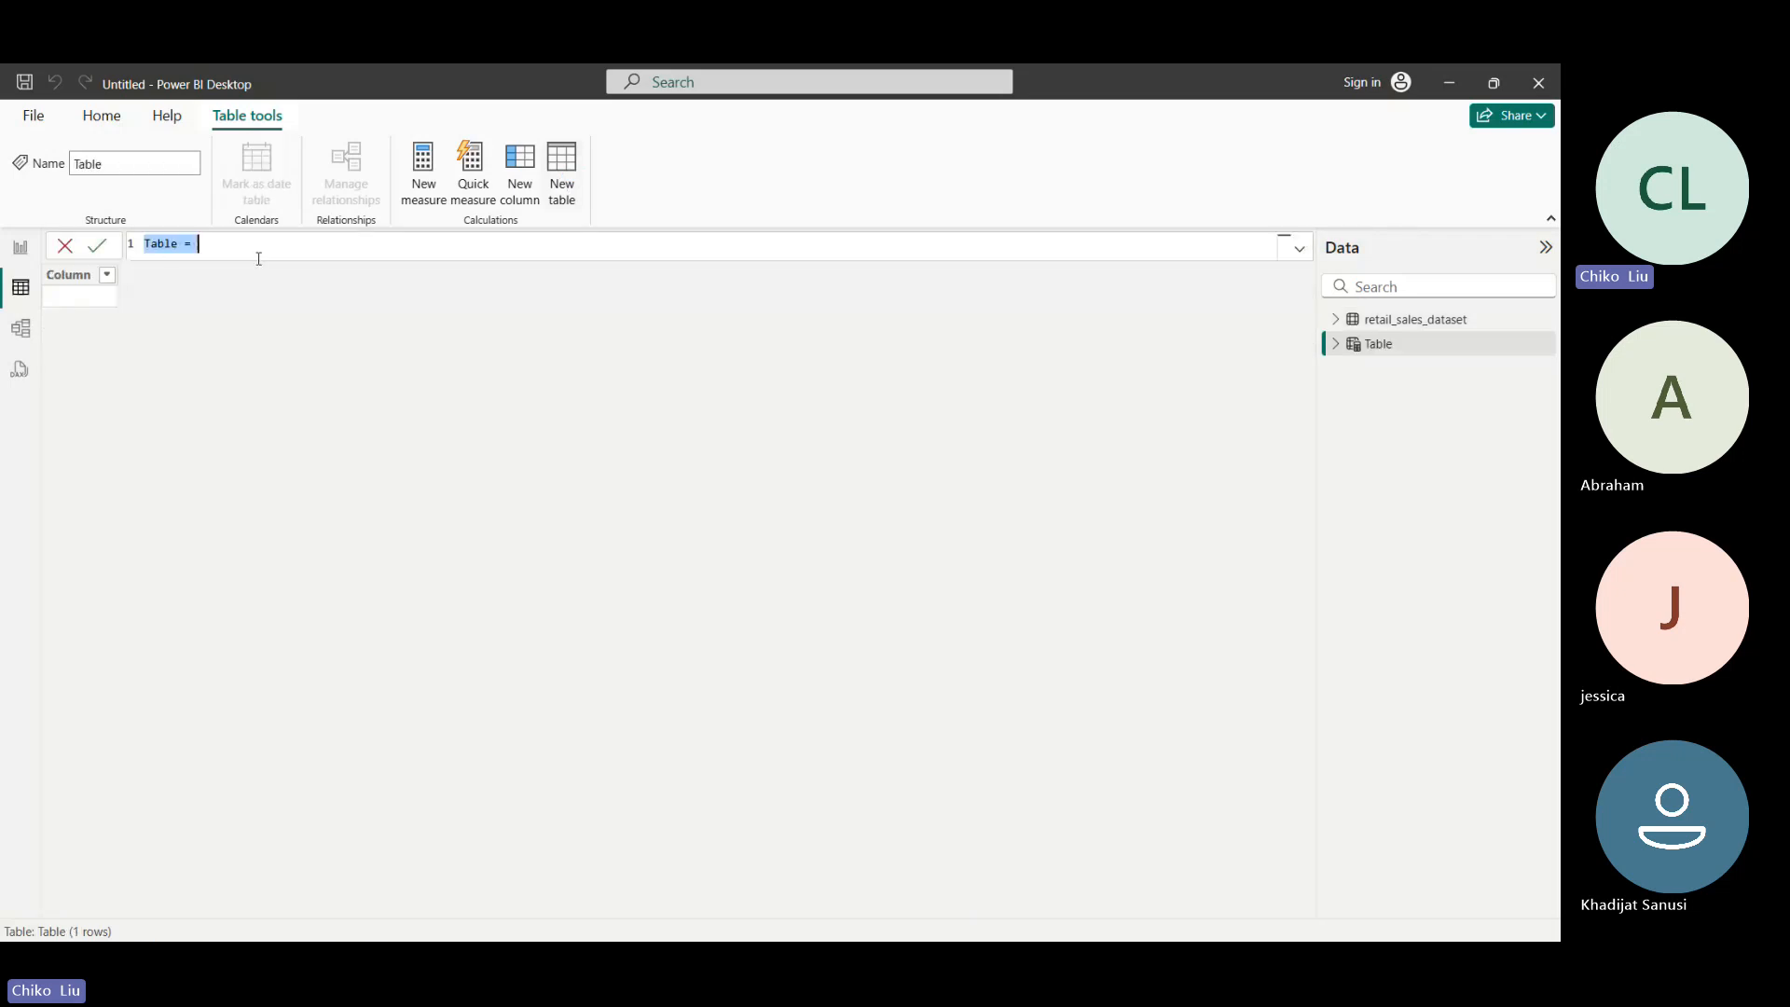
click(169, 247)
double_click(169, 244)
text(\)
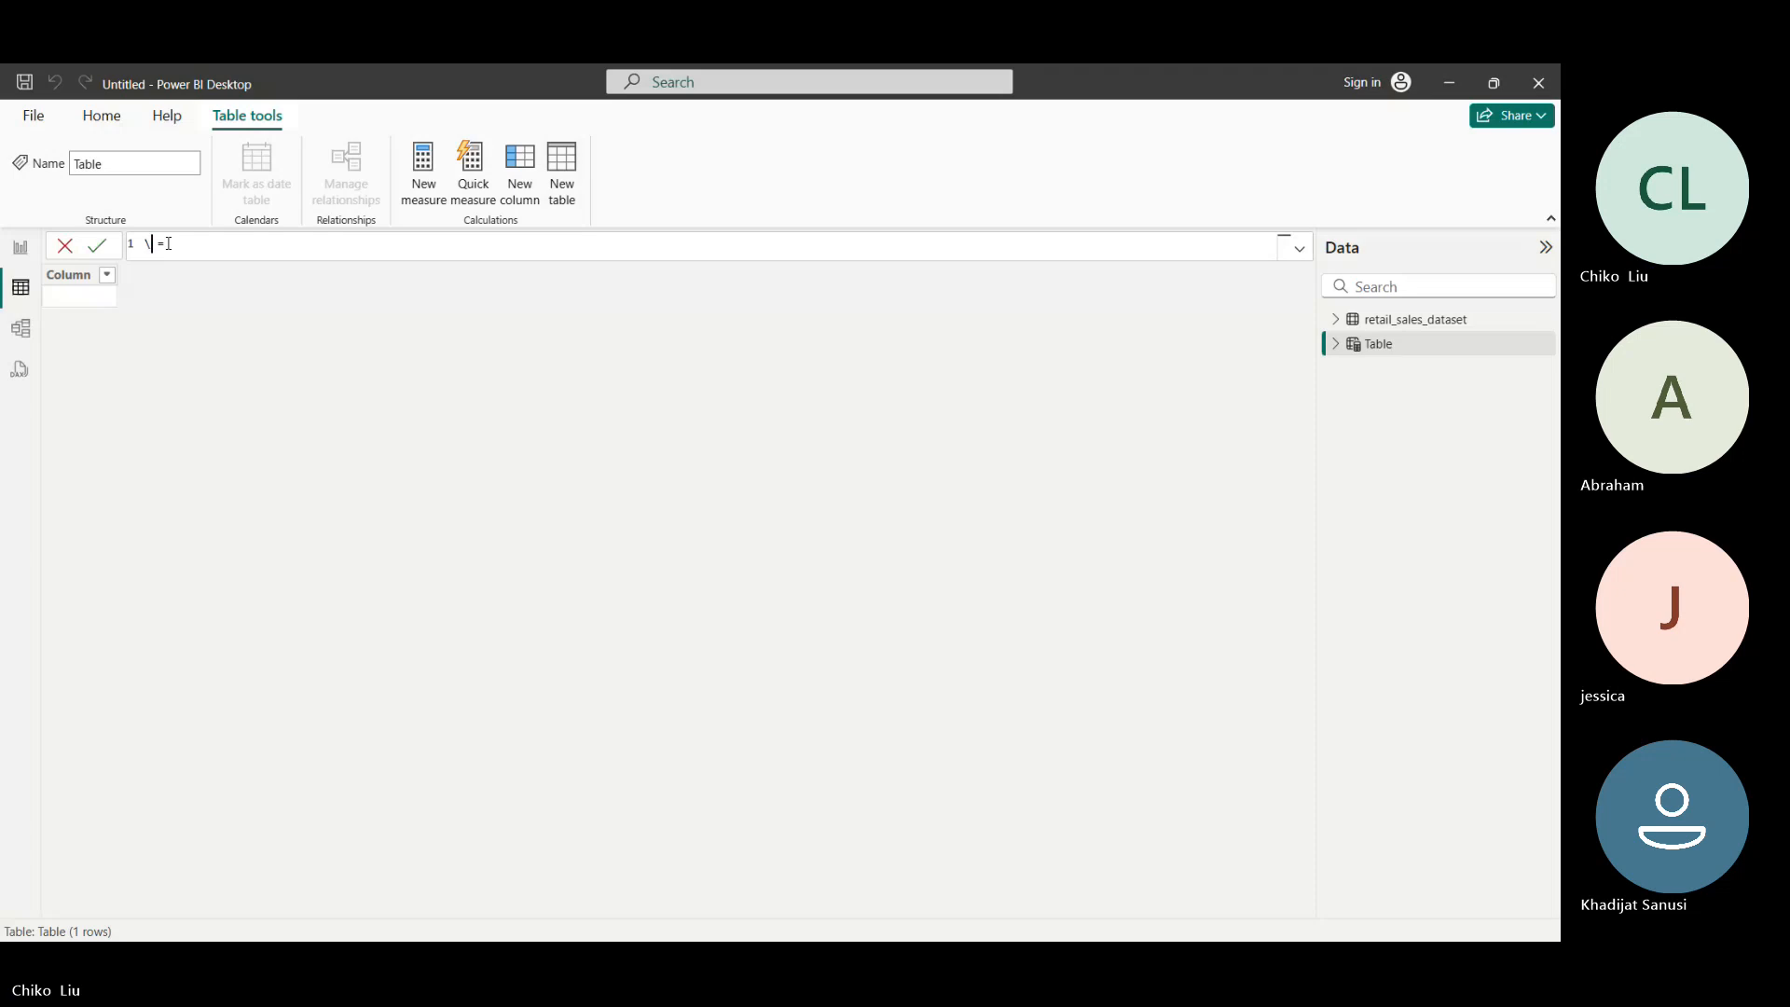
key(BackSpace)
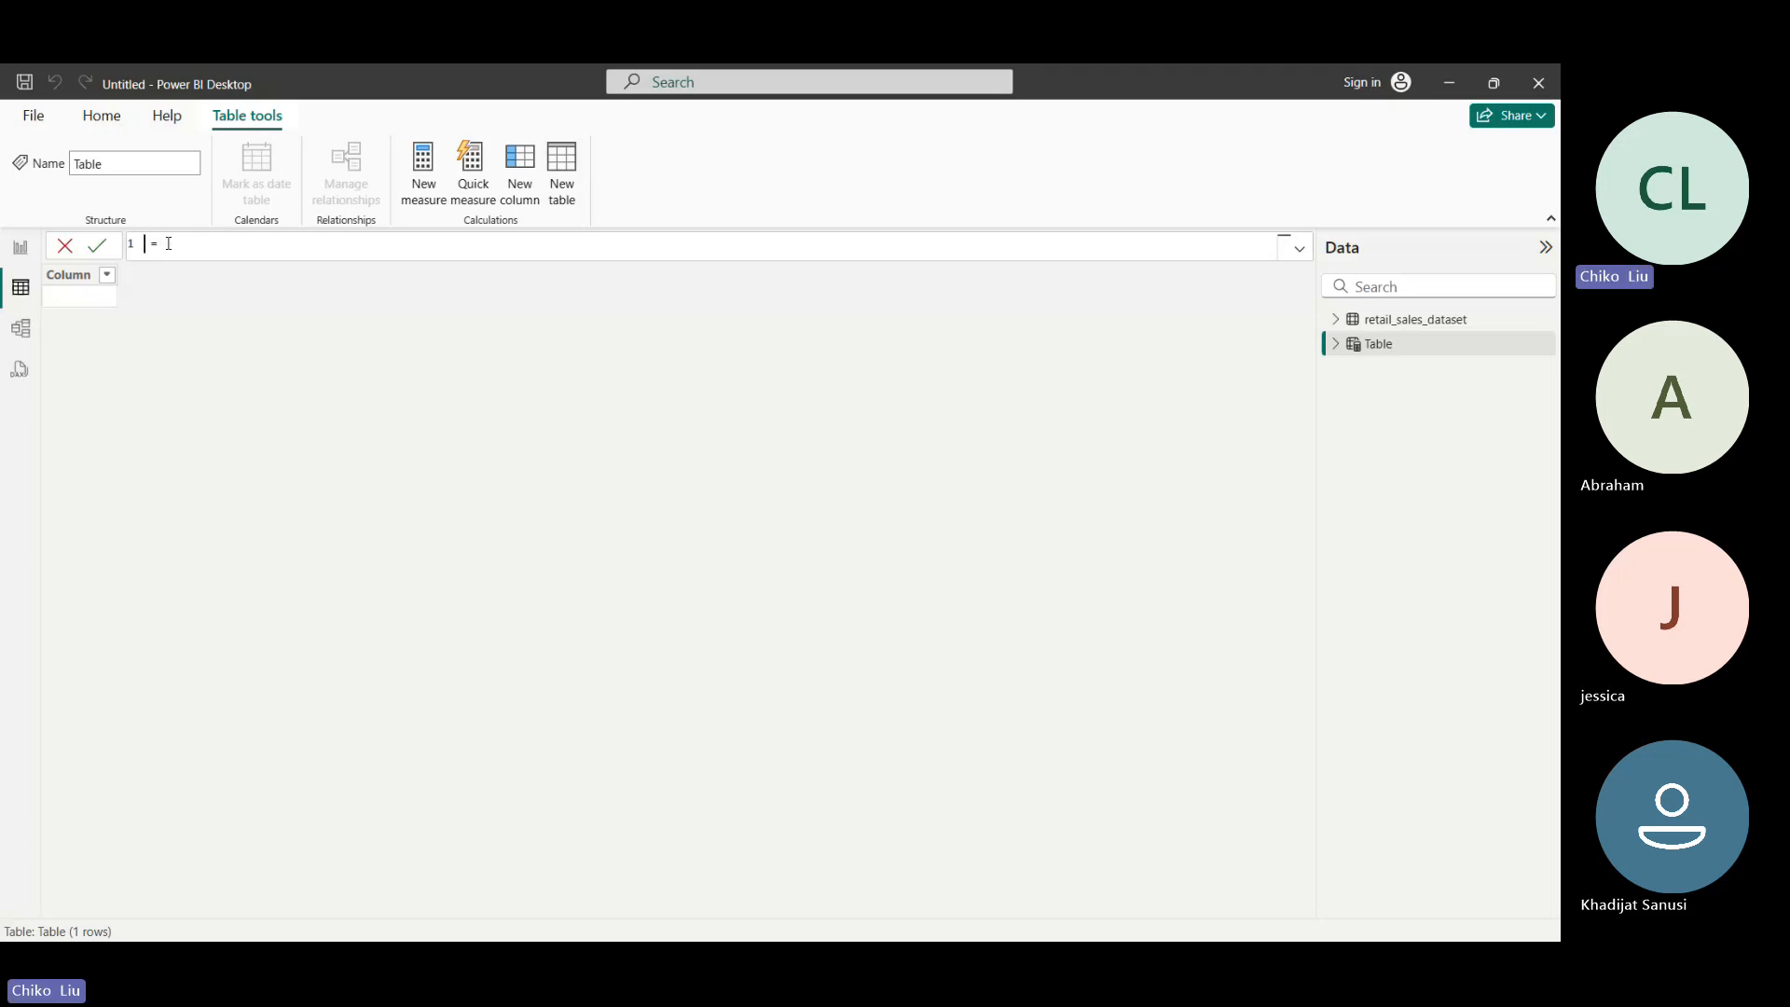
text(Calendar)
- Begin the Calendar table's expression with the CALENDAR function
key(Right)
key(Right)
text(Ca)
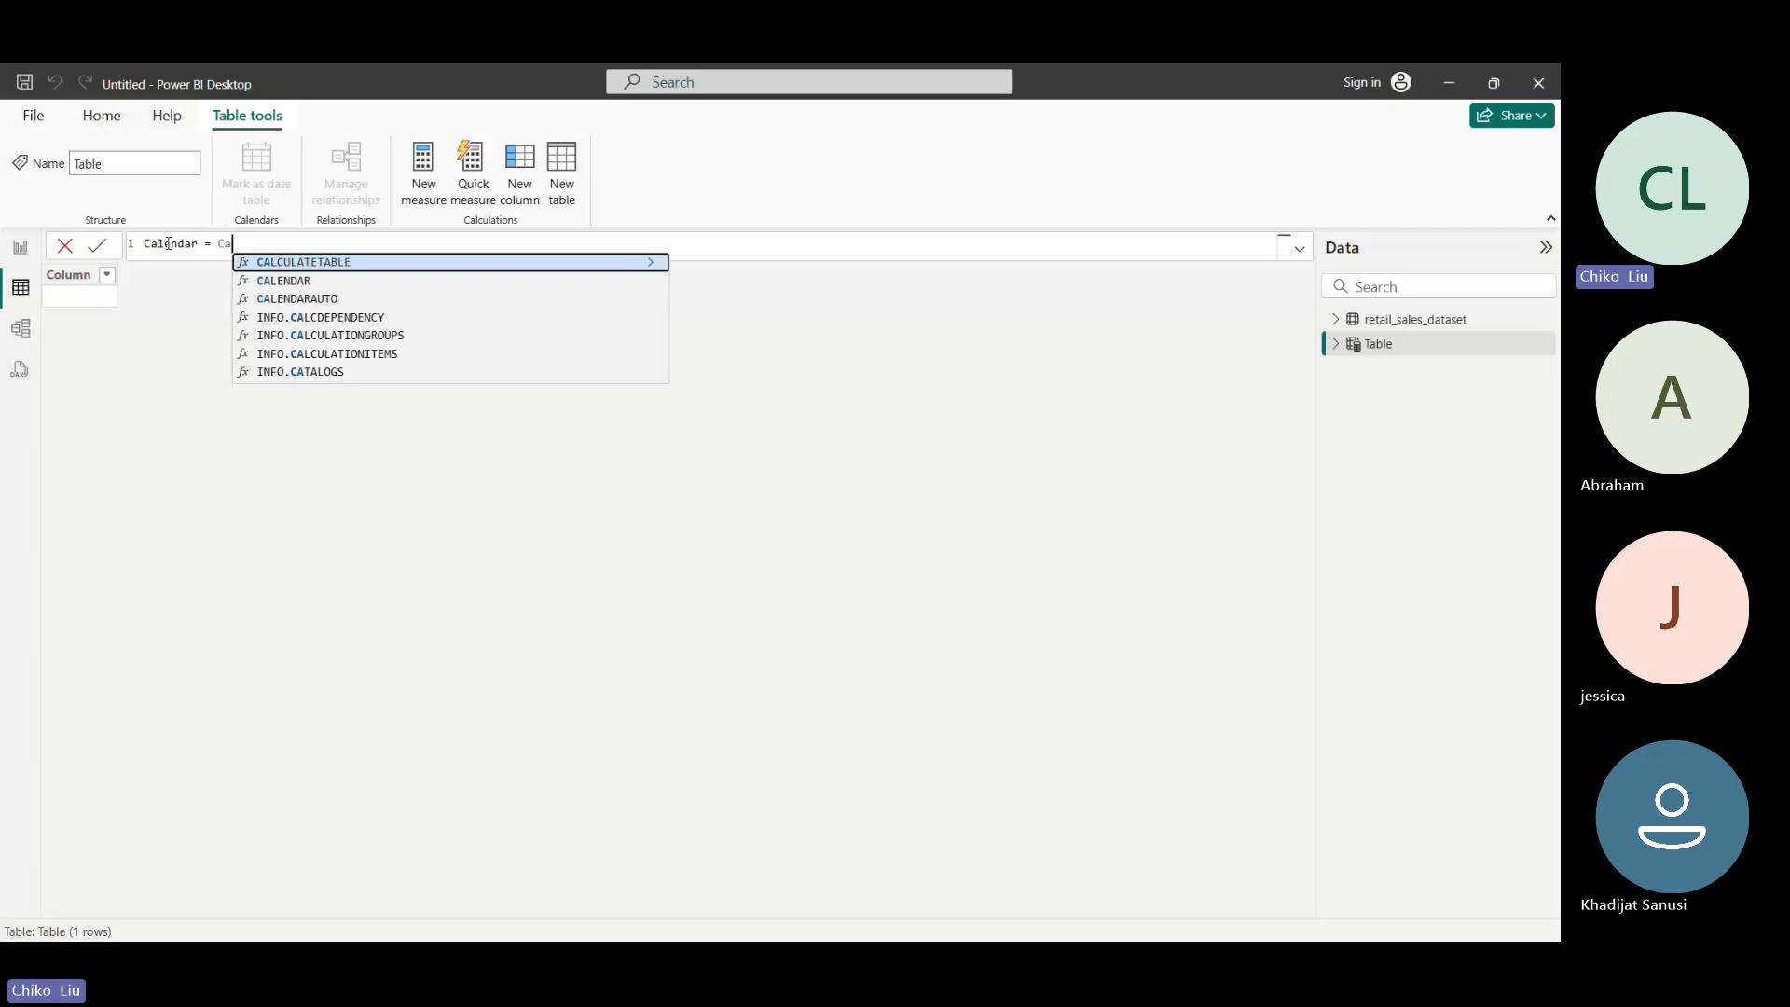
text(l)
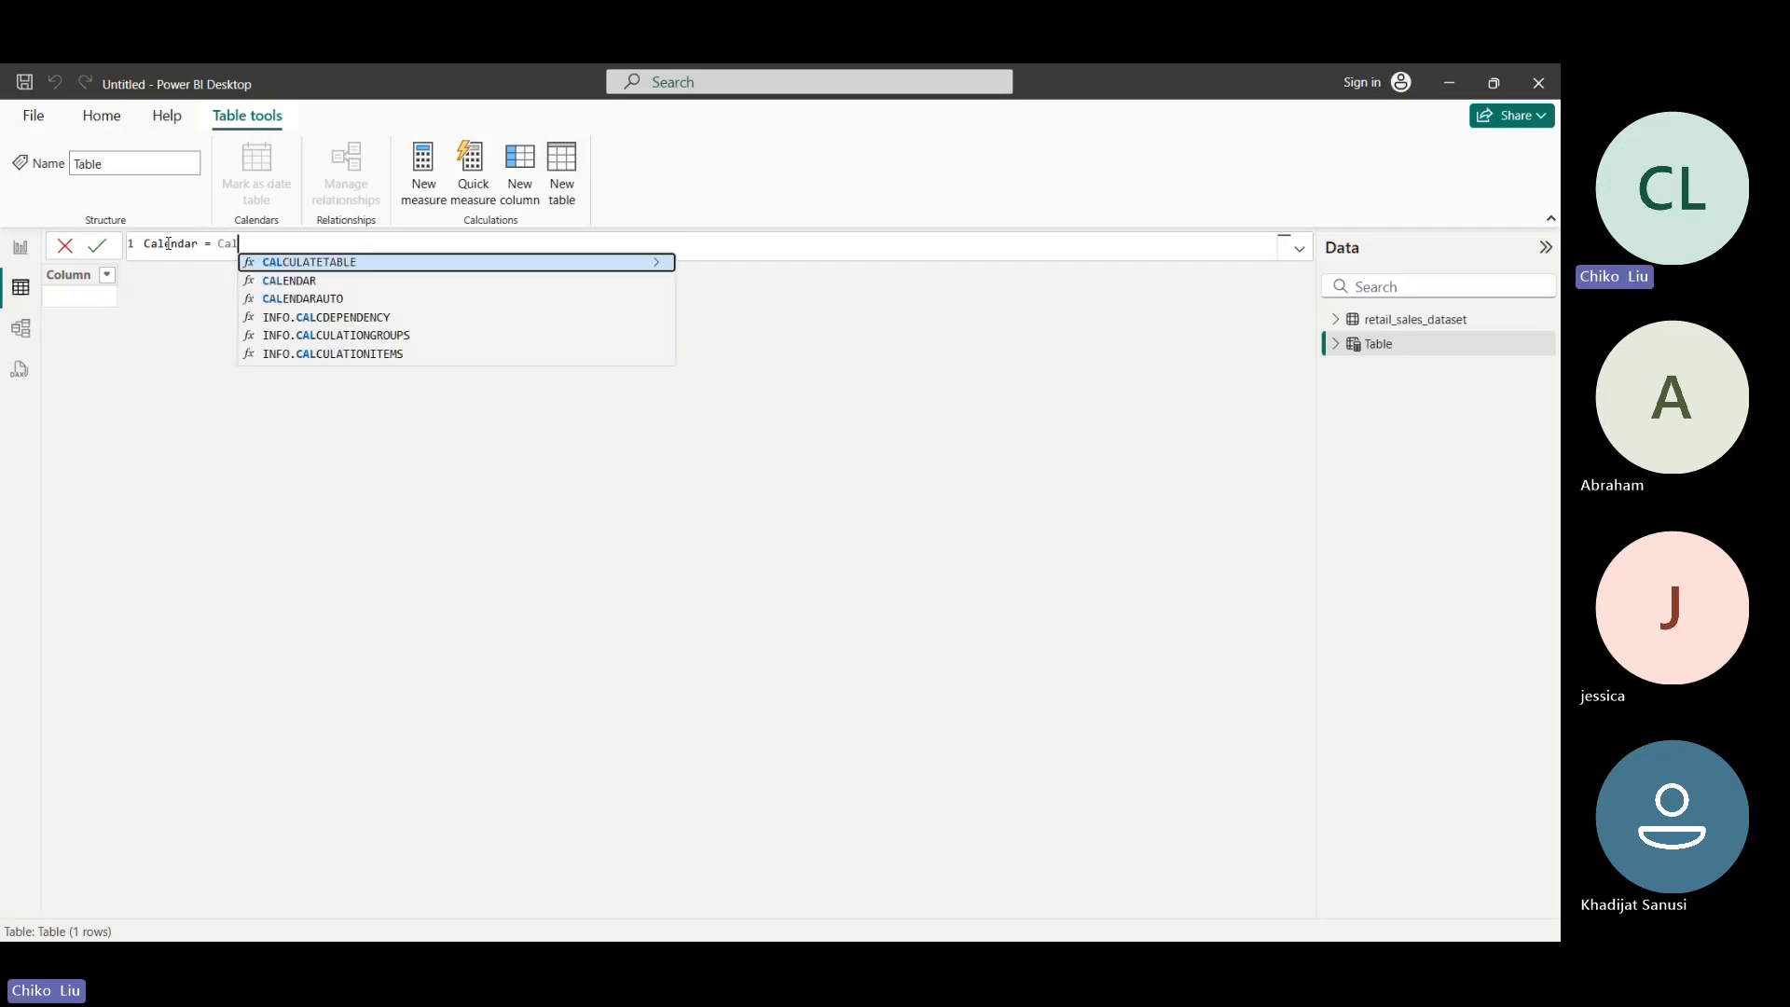
key(Down)
key(Tab)
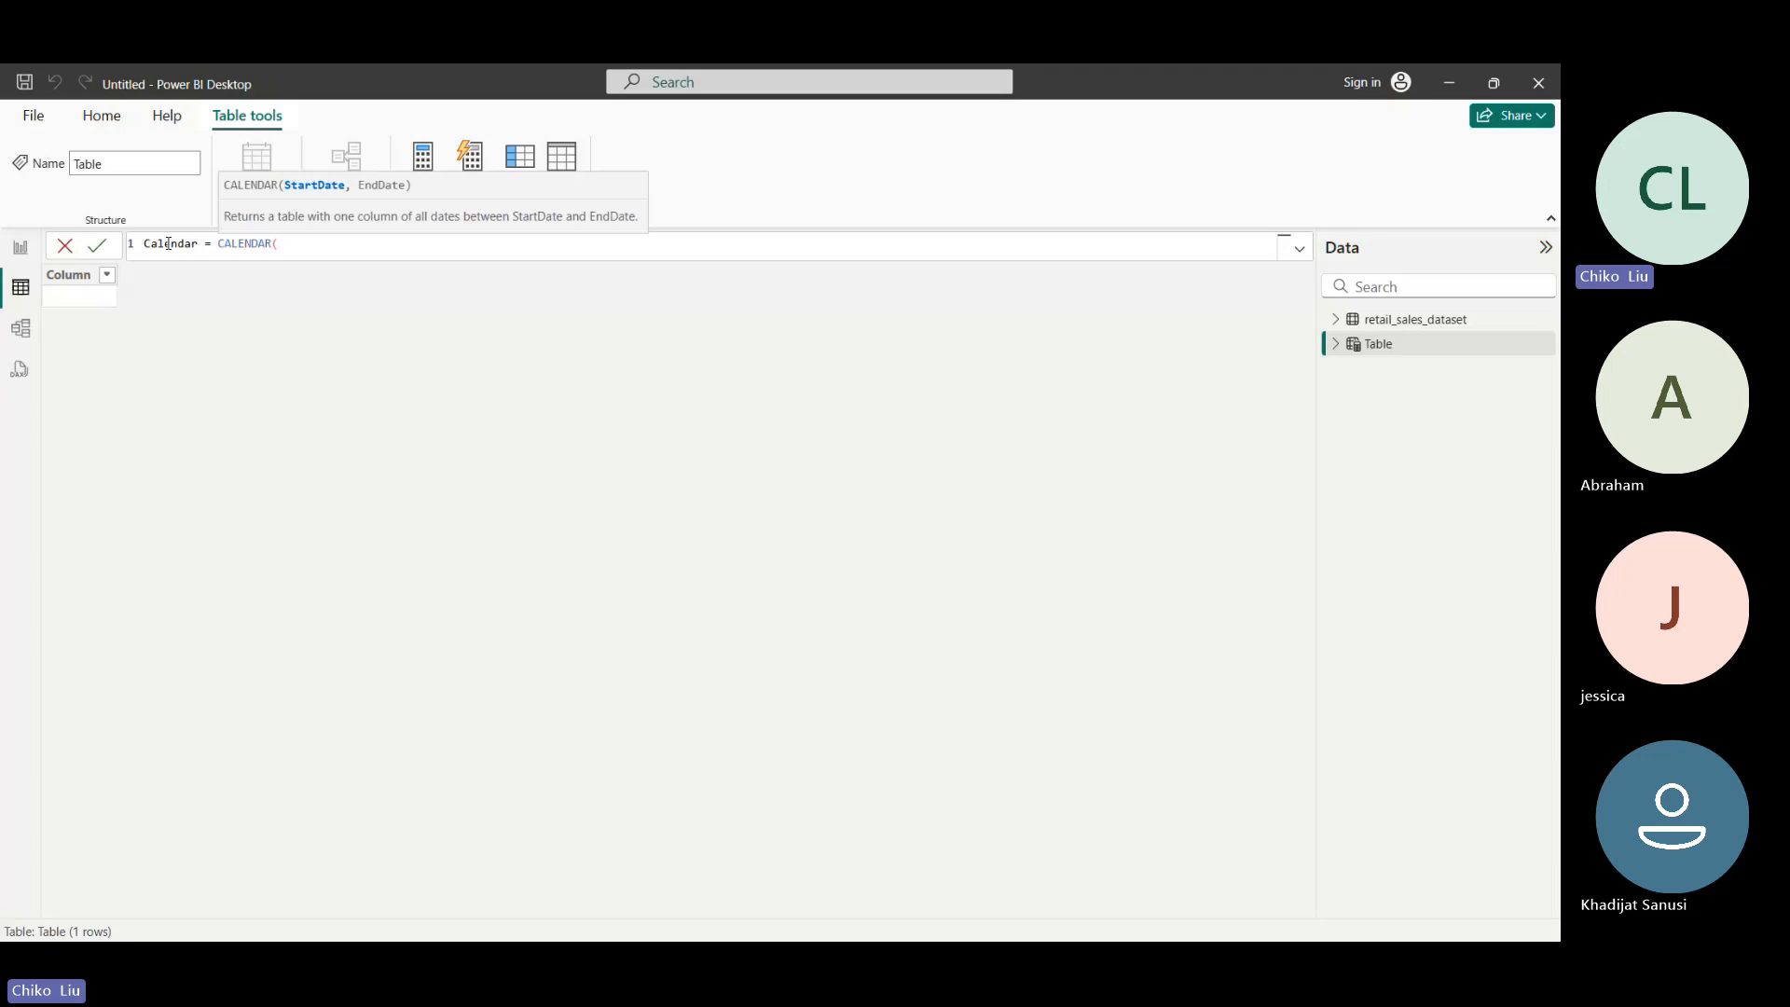
- Enter DATE(2023,01,01) as the start date of the CALENDAR function
text(Da)
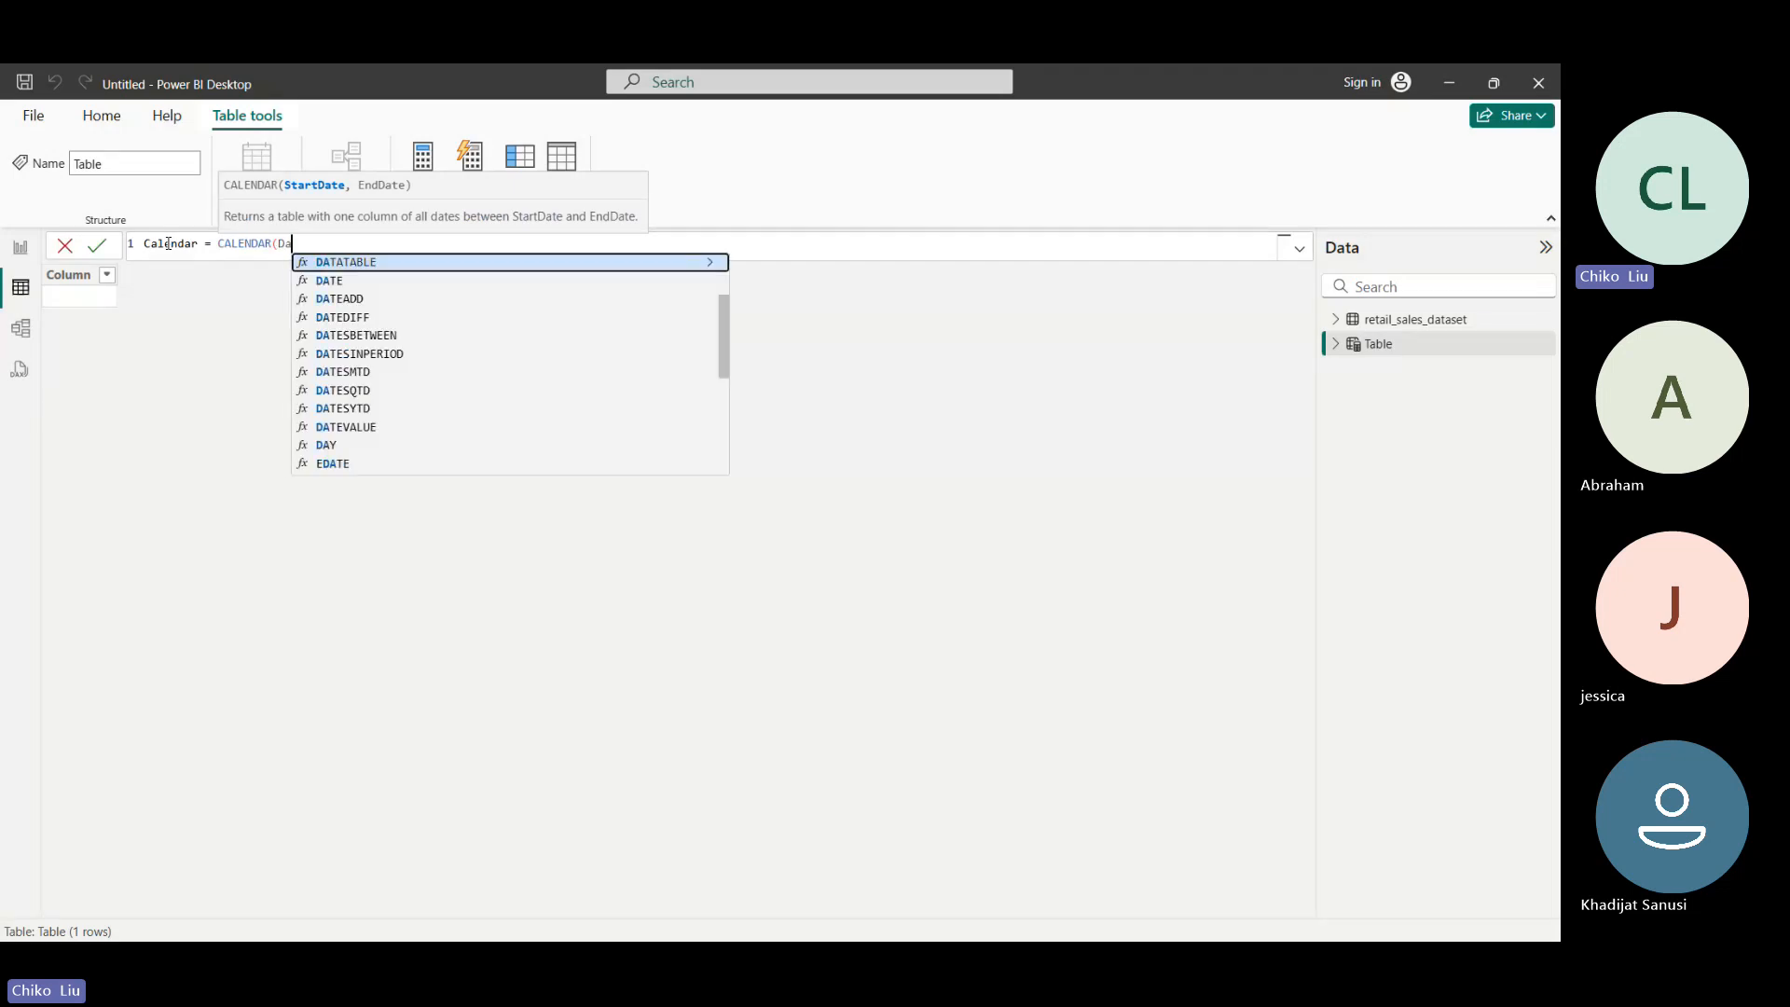
key(Down)
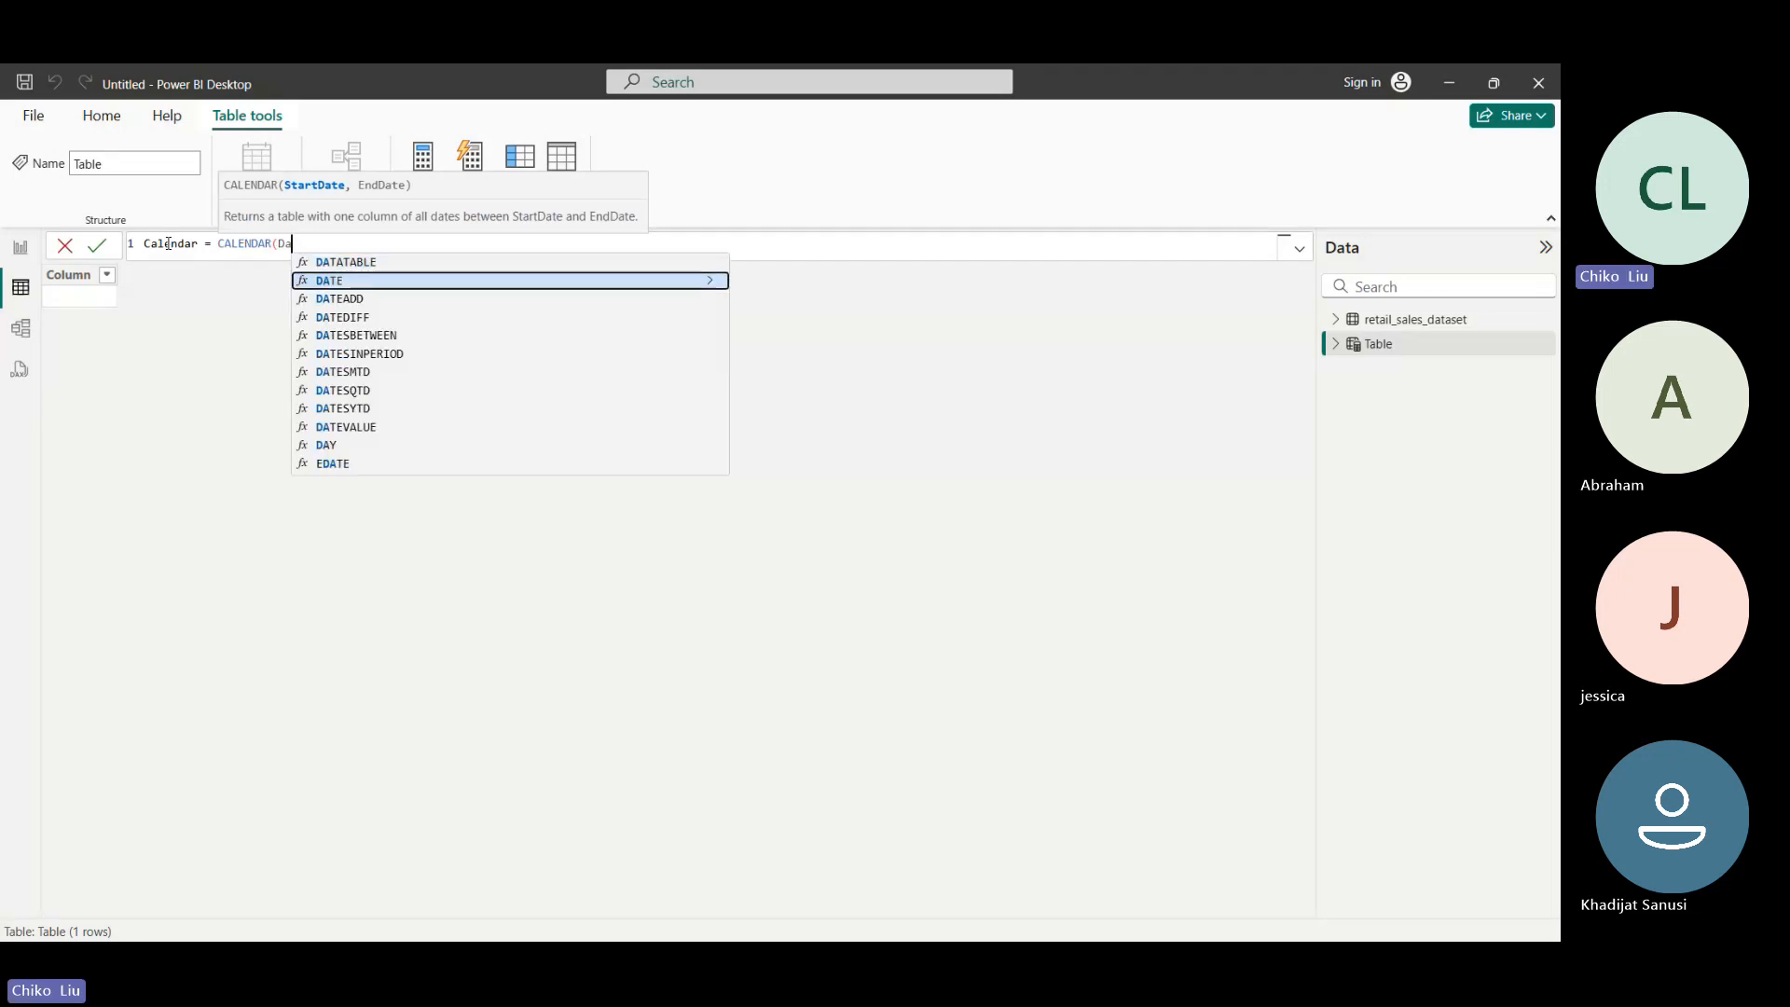
key(Tab)
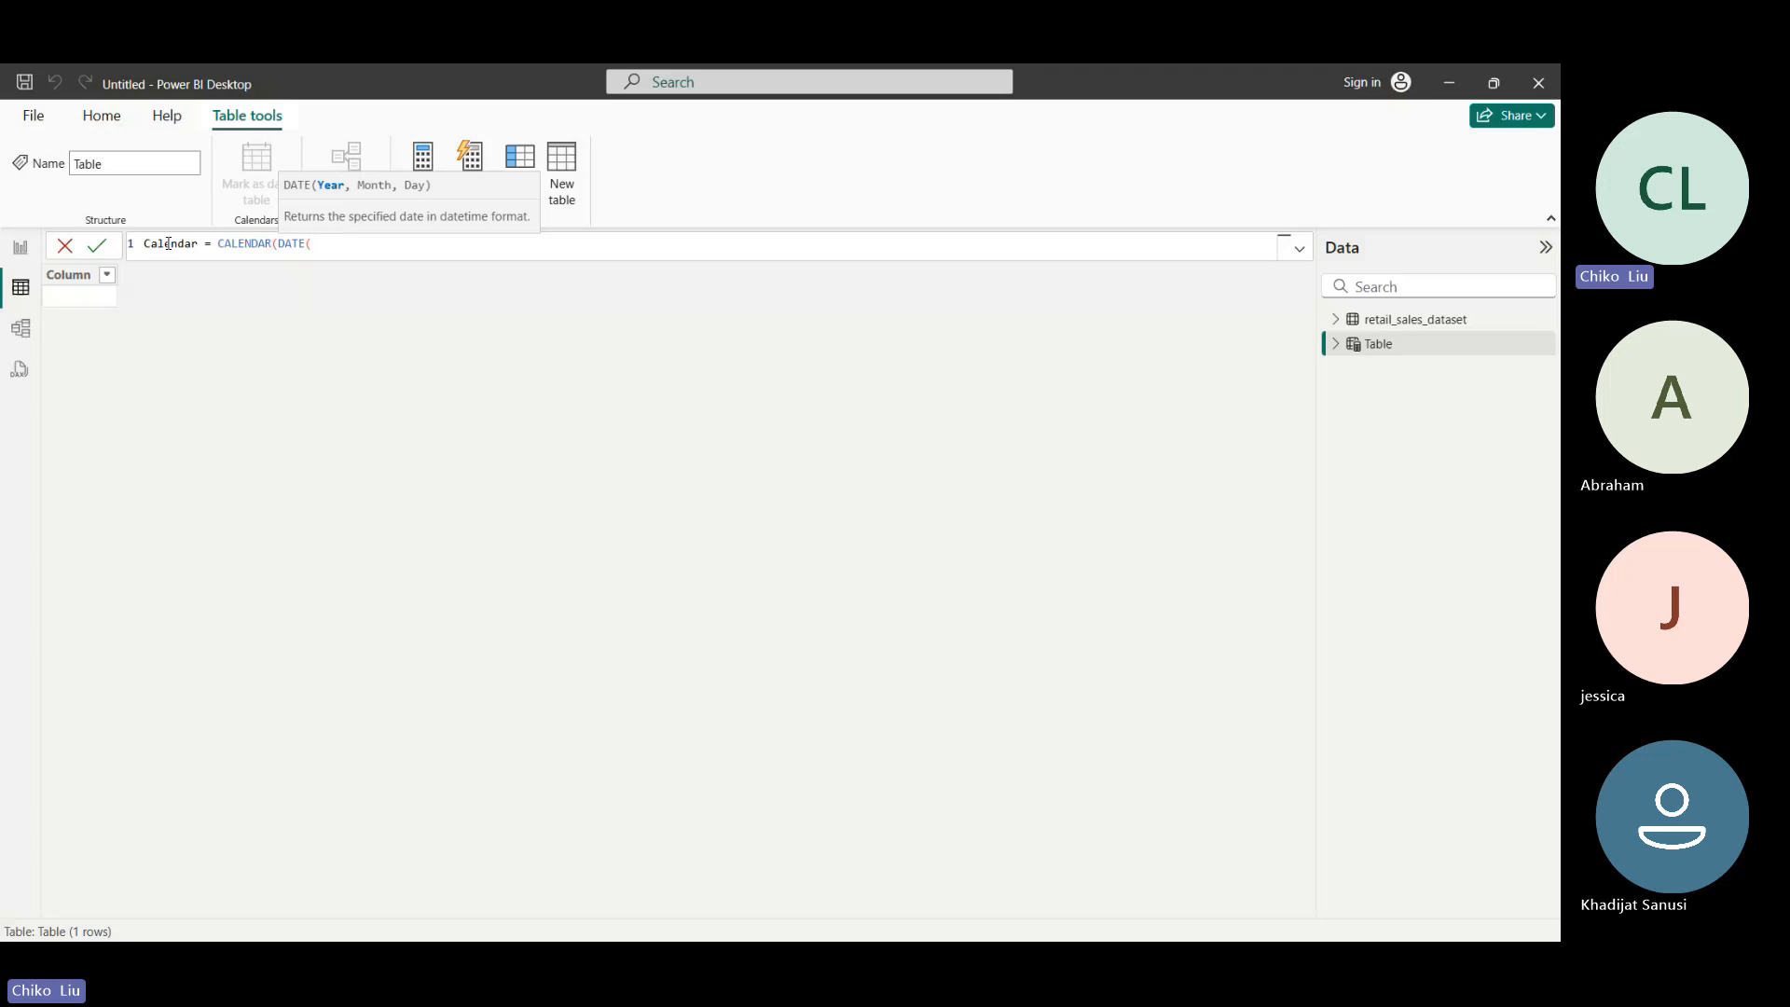
text(2023,01,01)
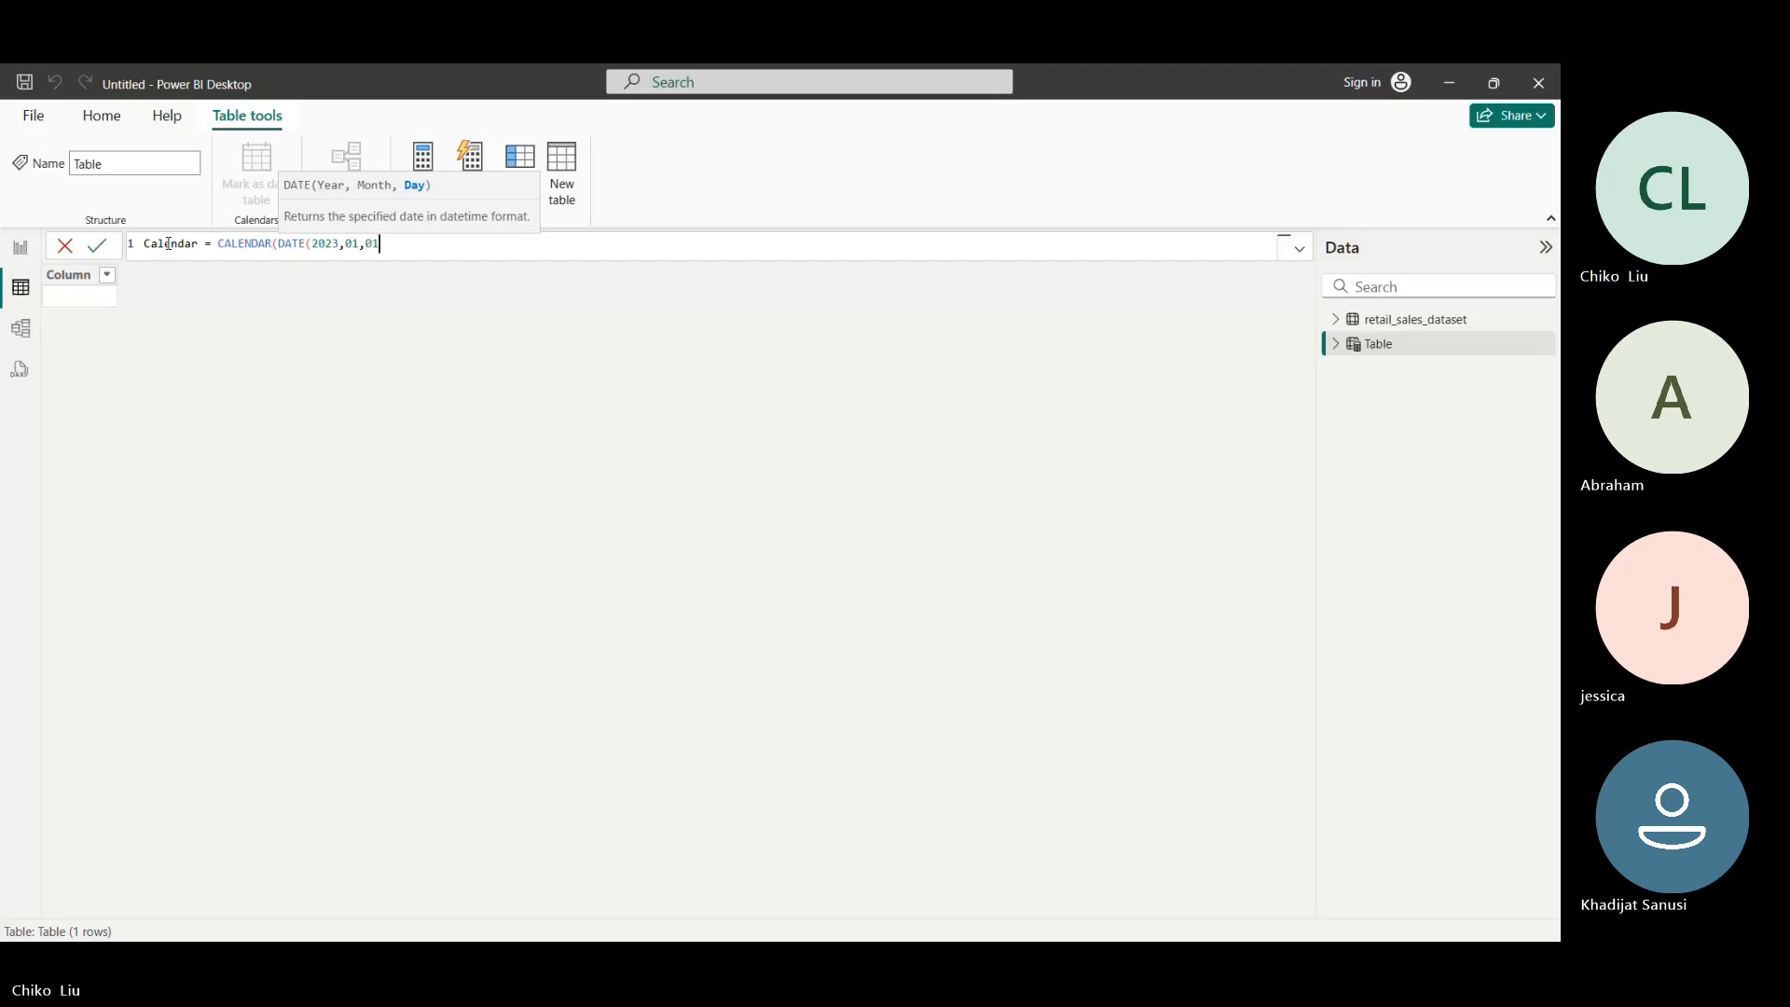
text(()
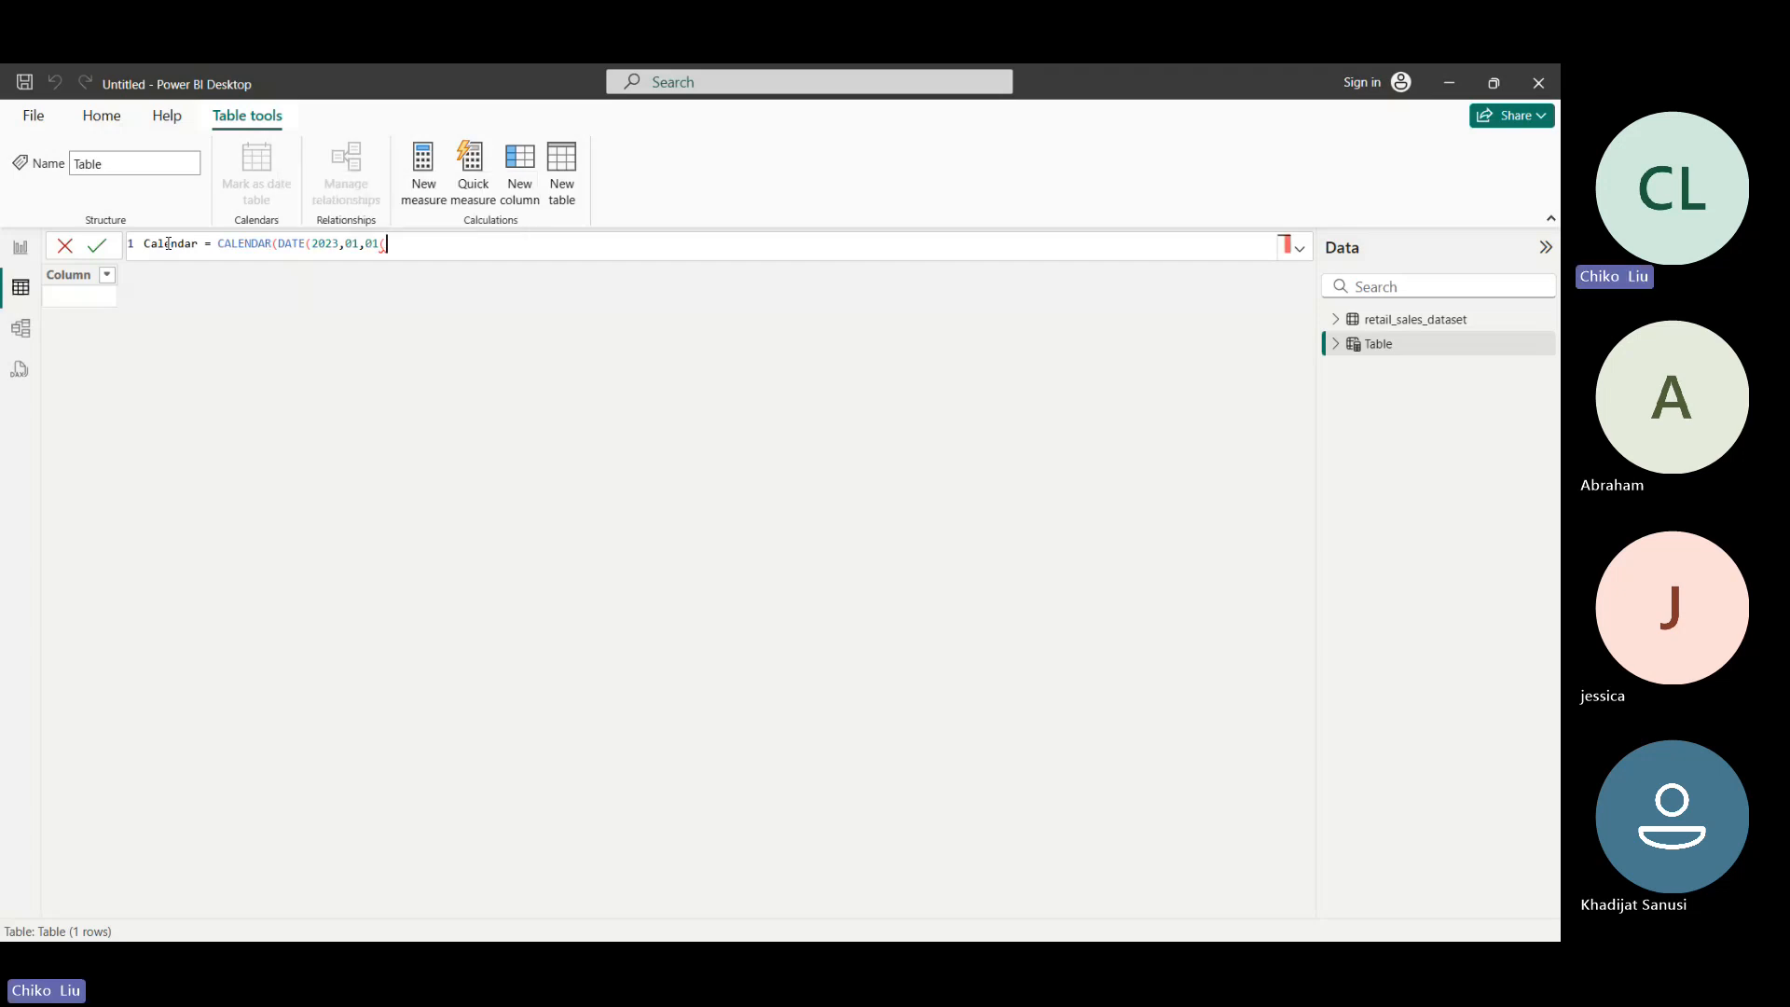
key(BackSpace)
text(),Dat)
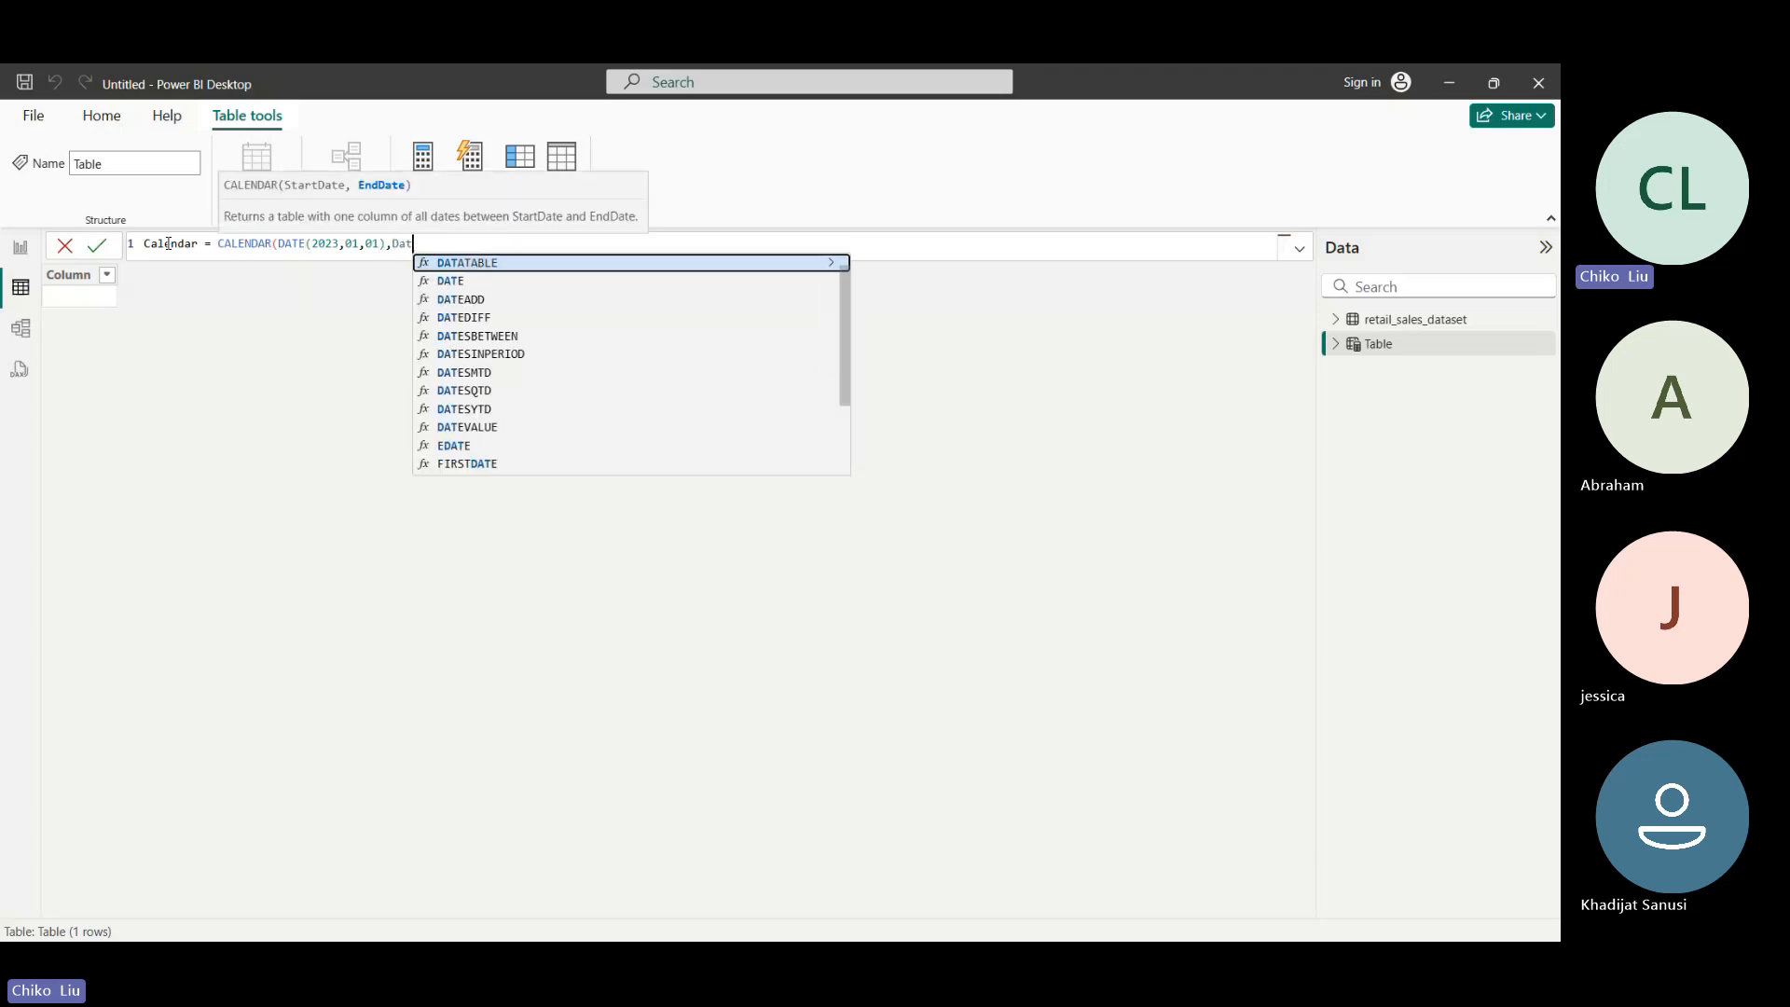
- Enter DATE(2023,12,31) as the end date, commit the Calendar table, and expand the fields of both tables
key(Down)
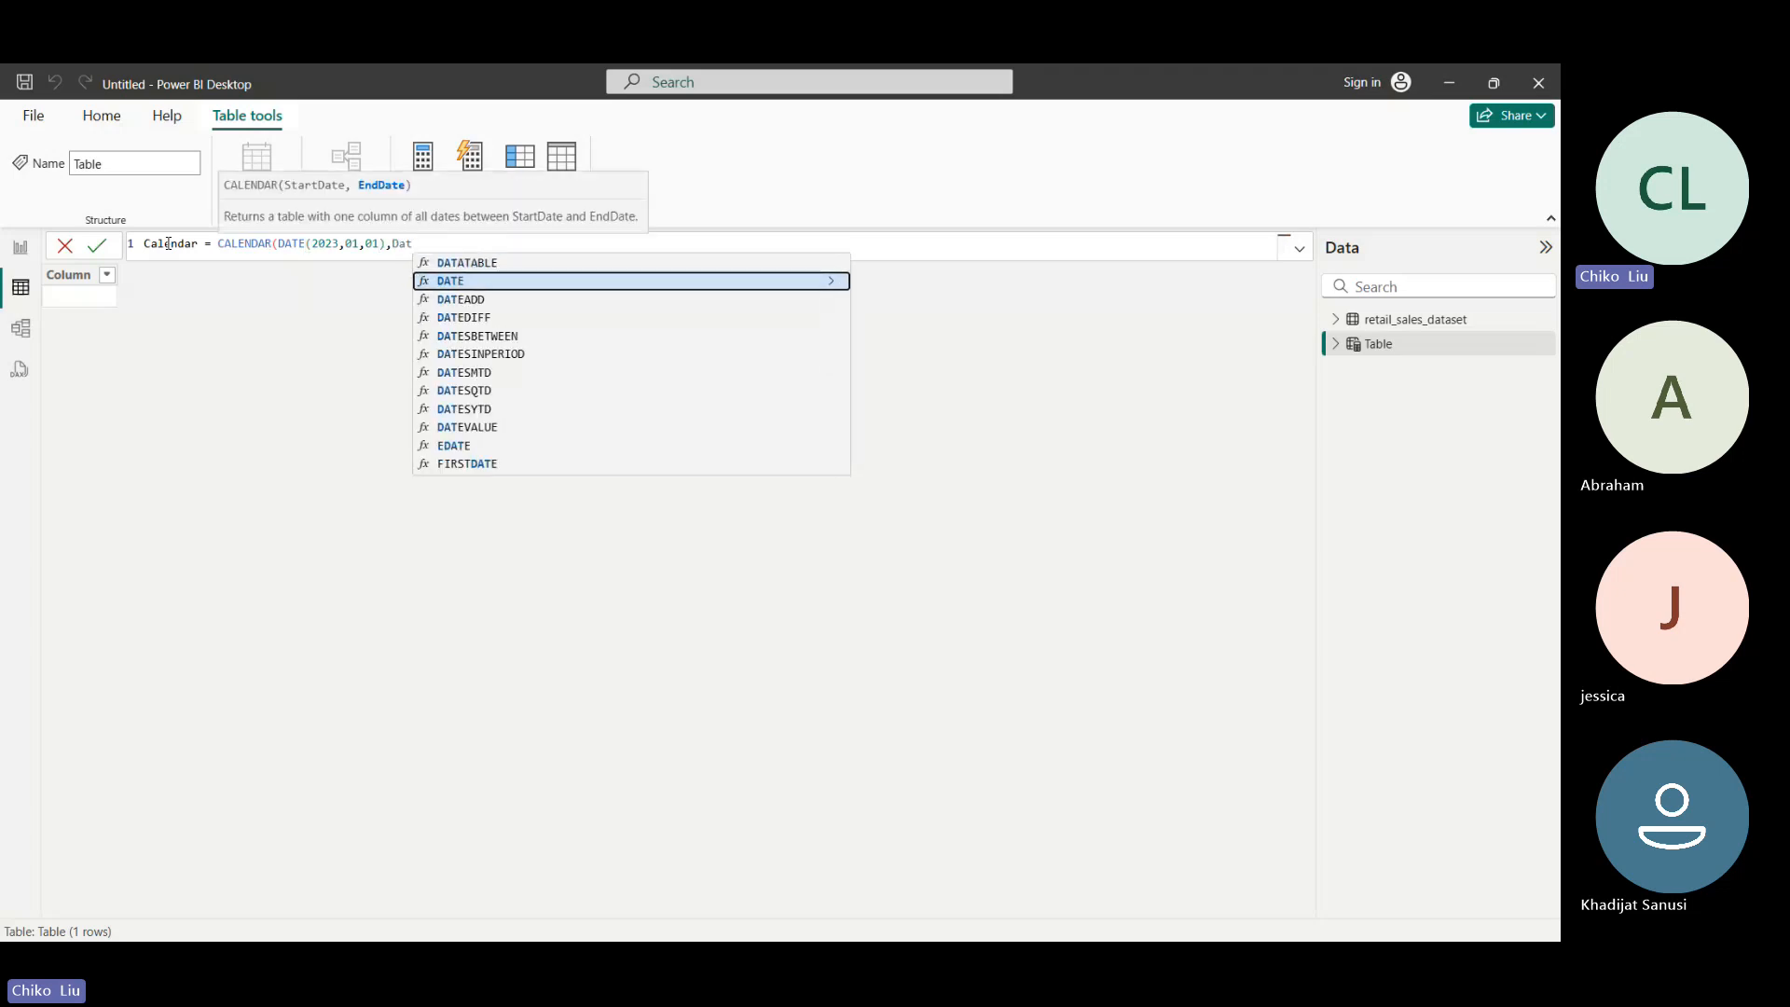
key(Tab)
text(2023)
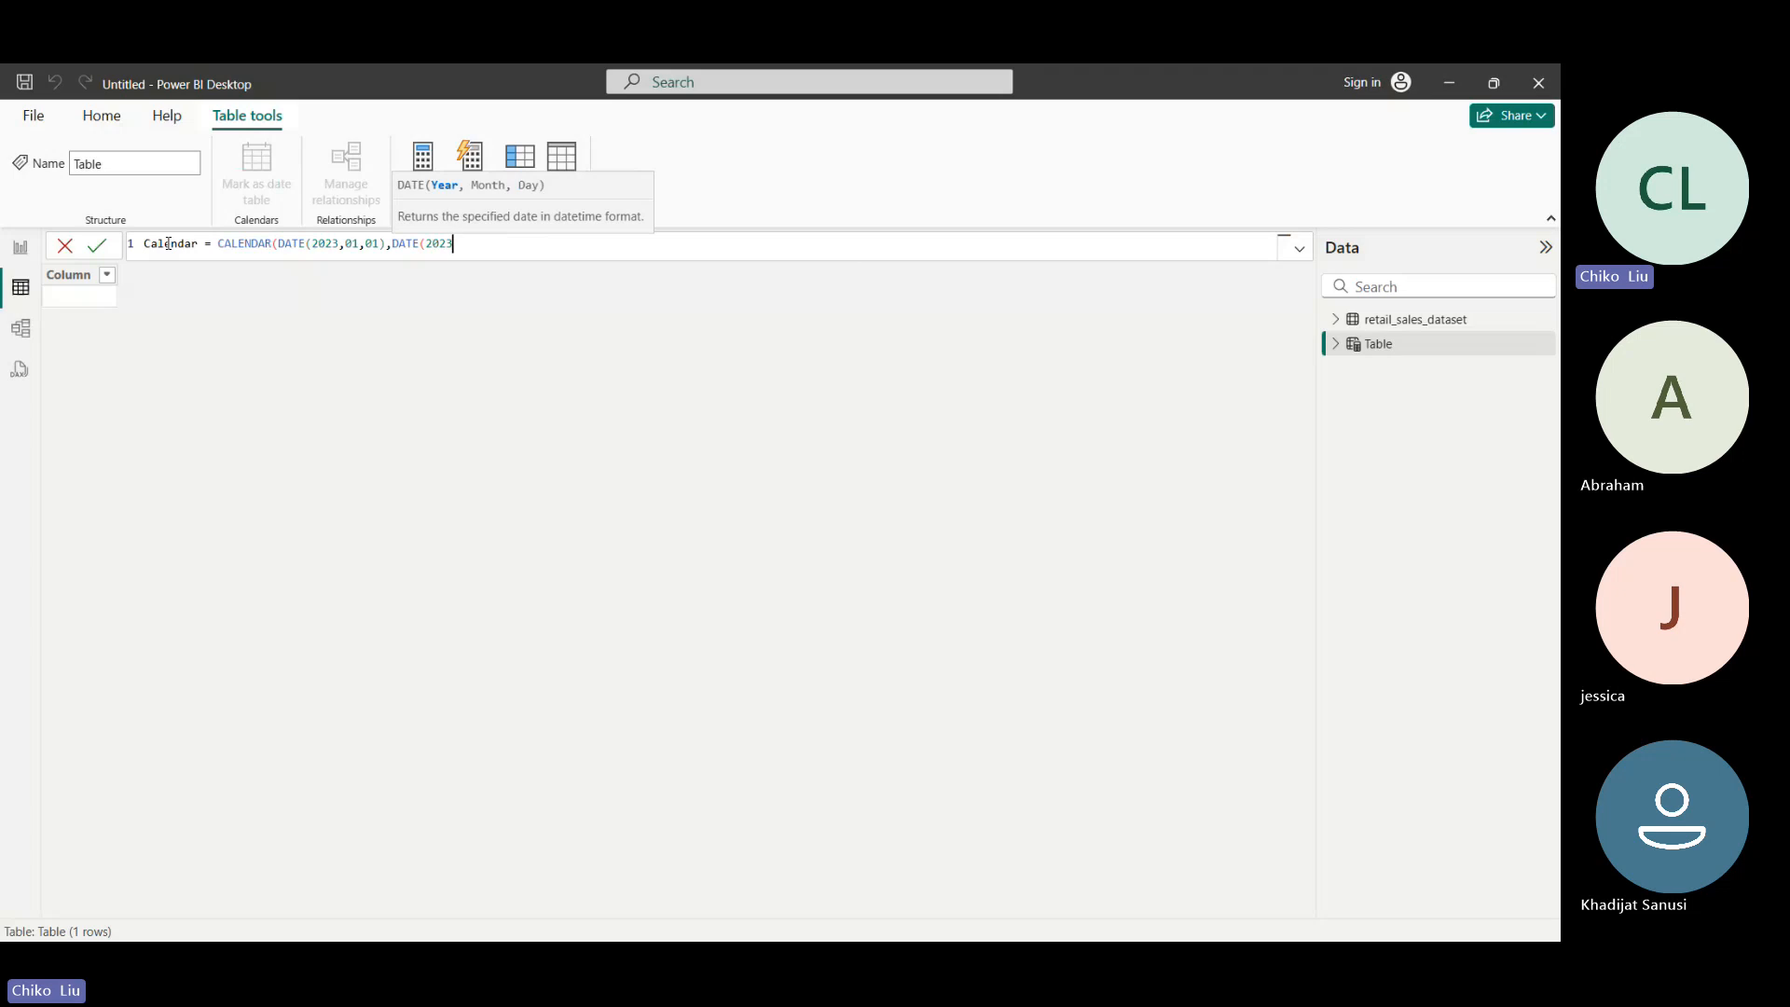
text(,12,31)))
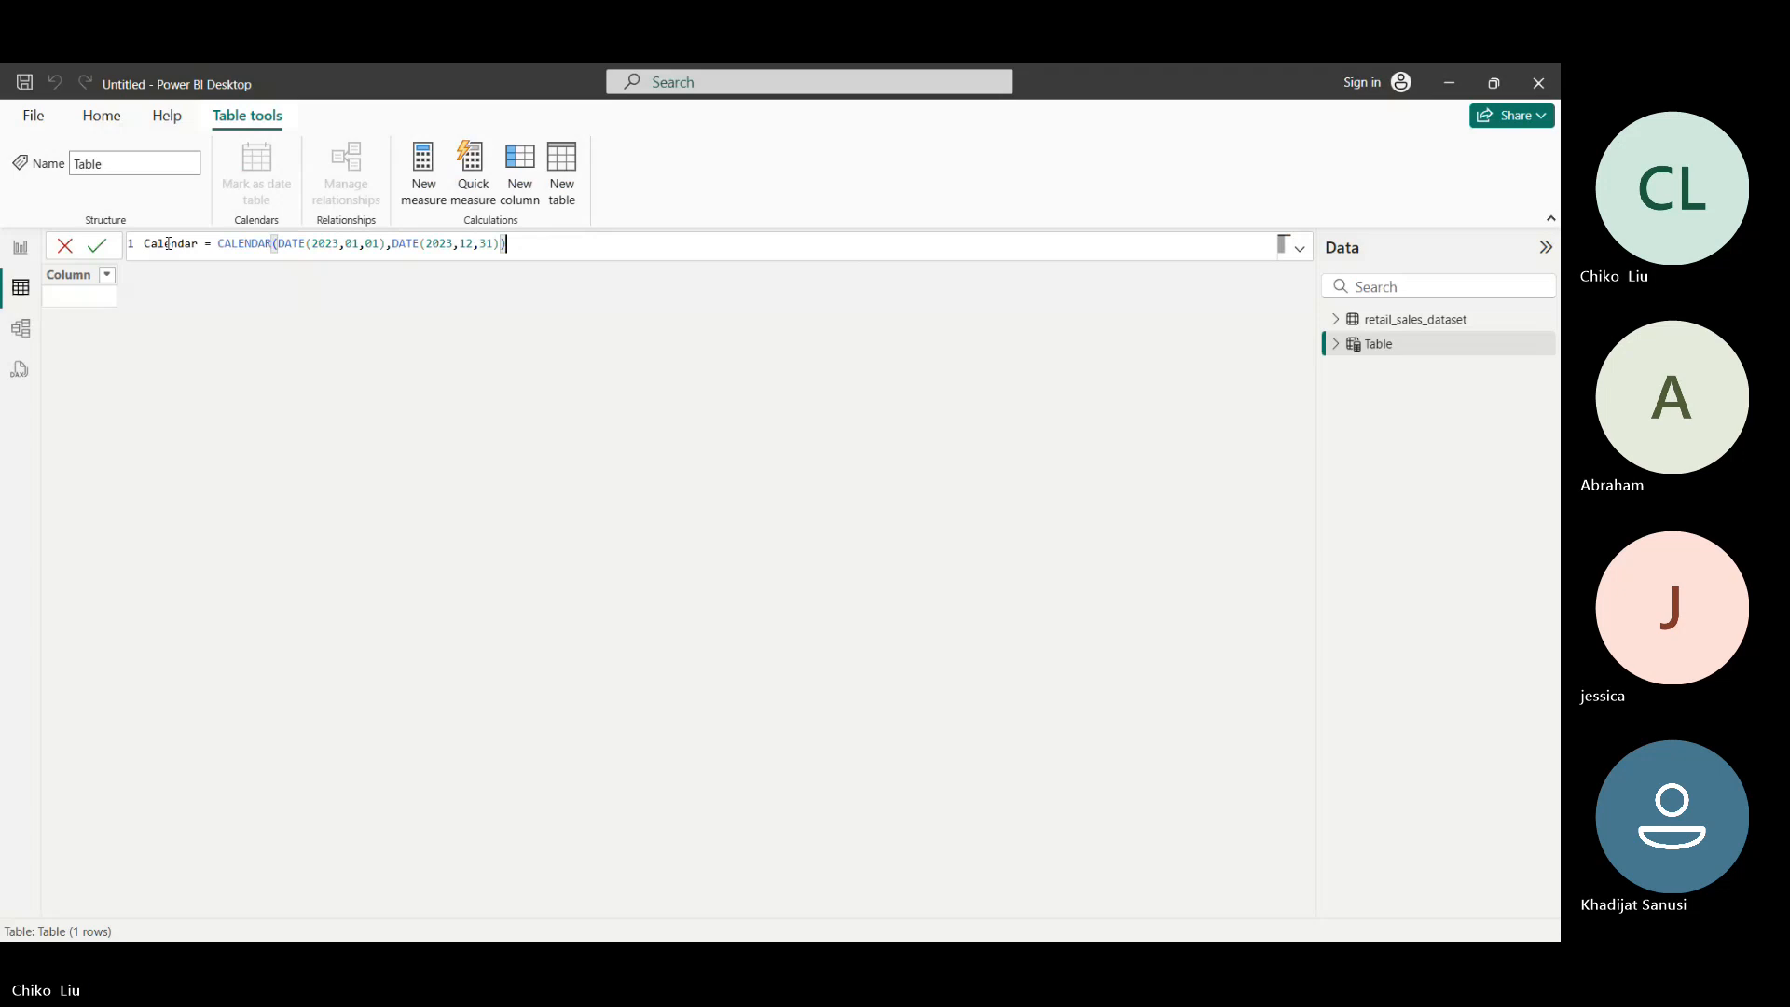
click(96, 245)
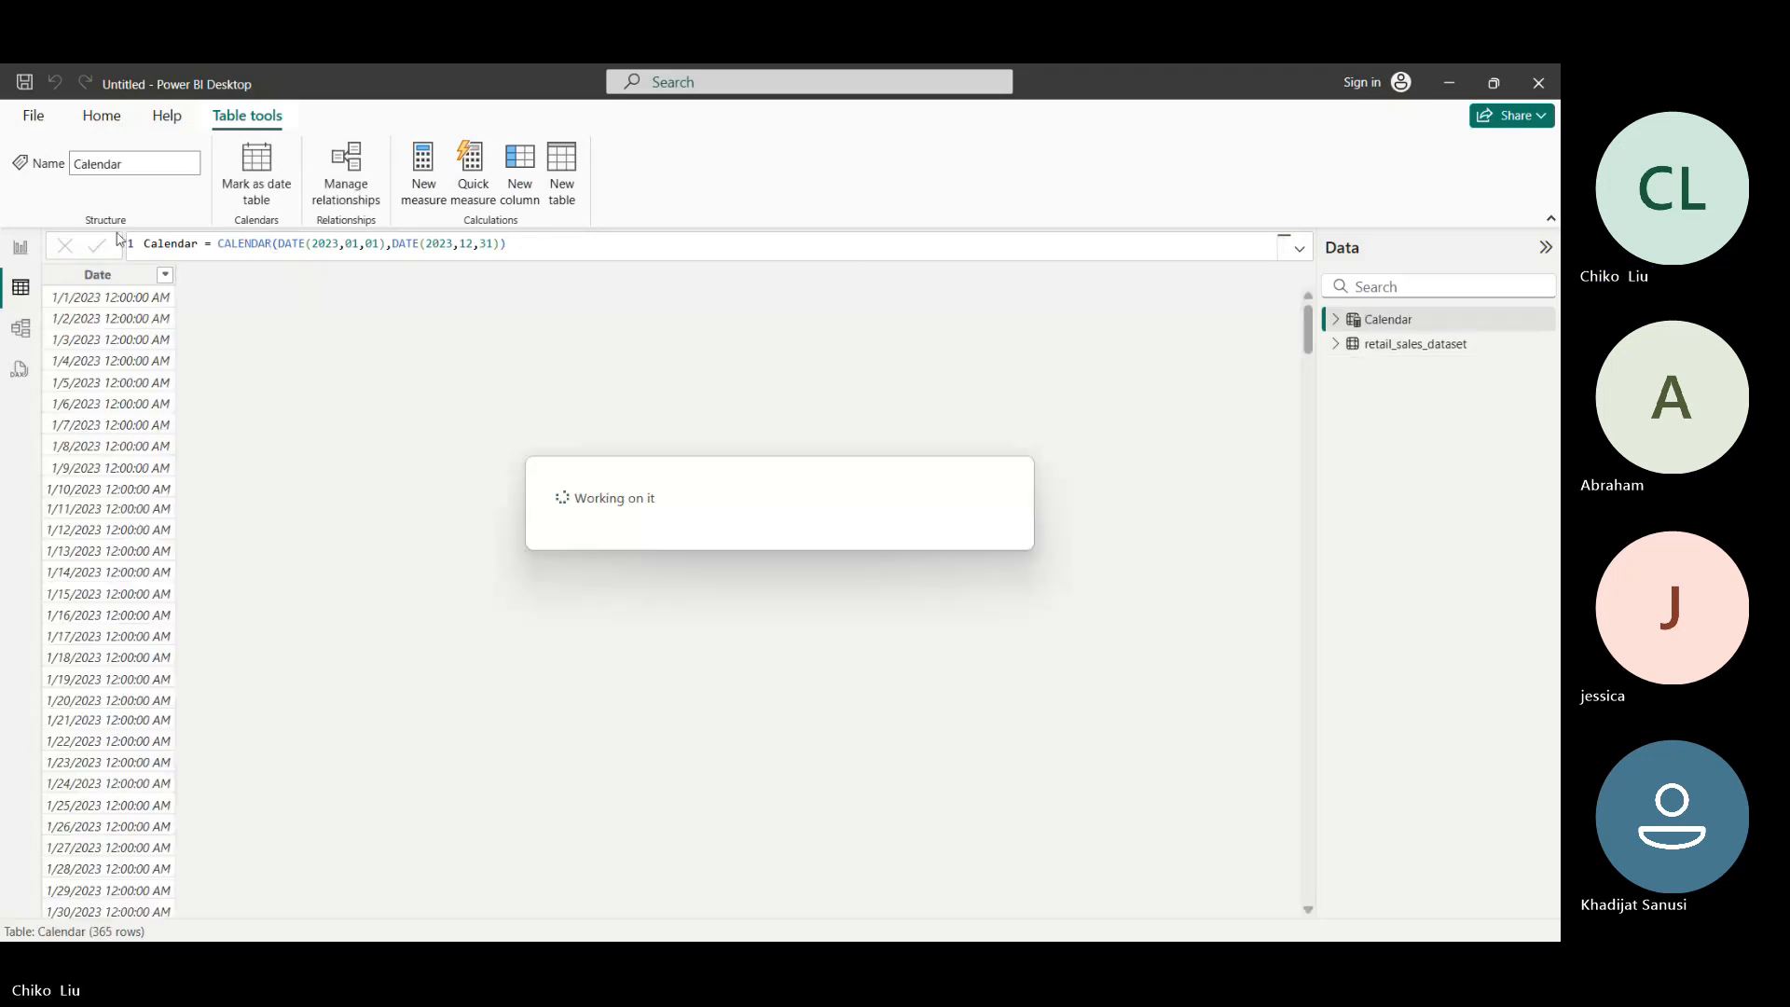
click(1337, 319)
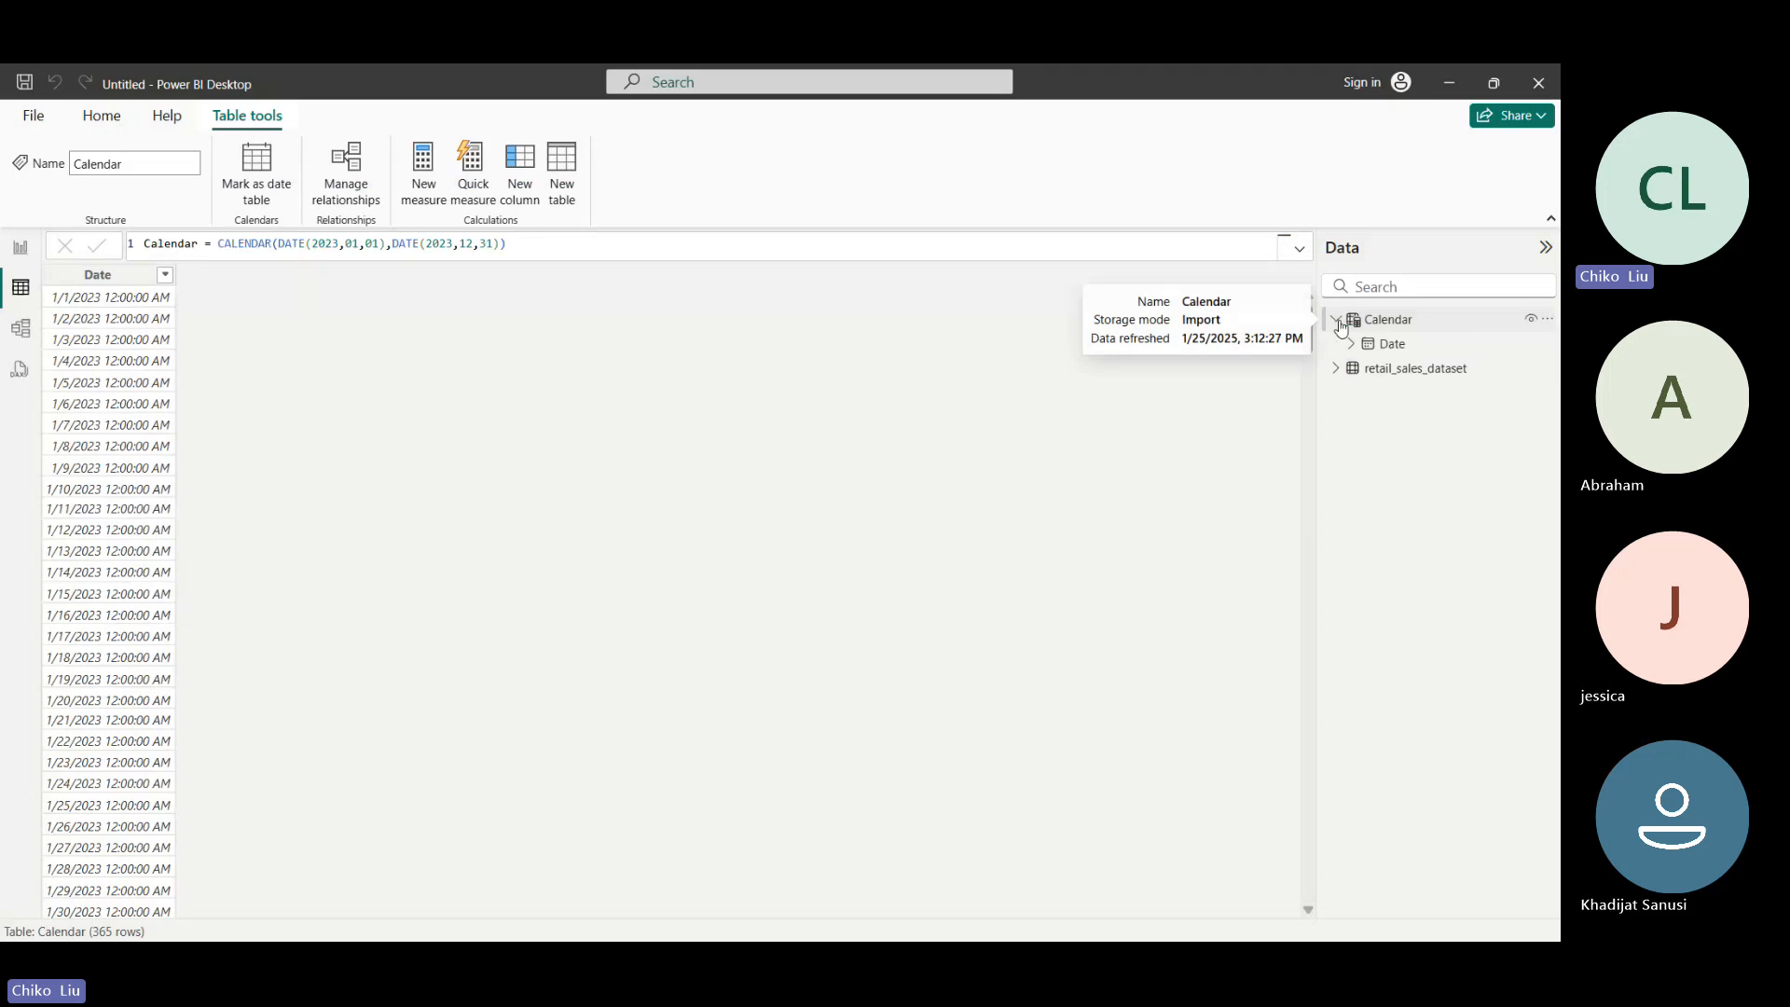
click(1336, 369)
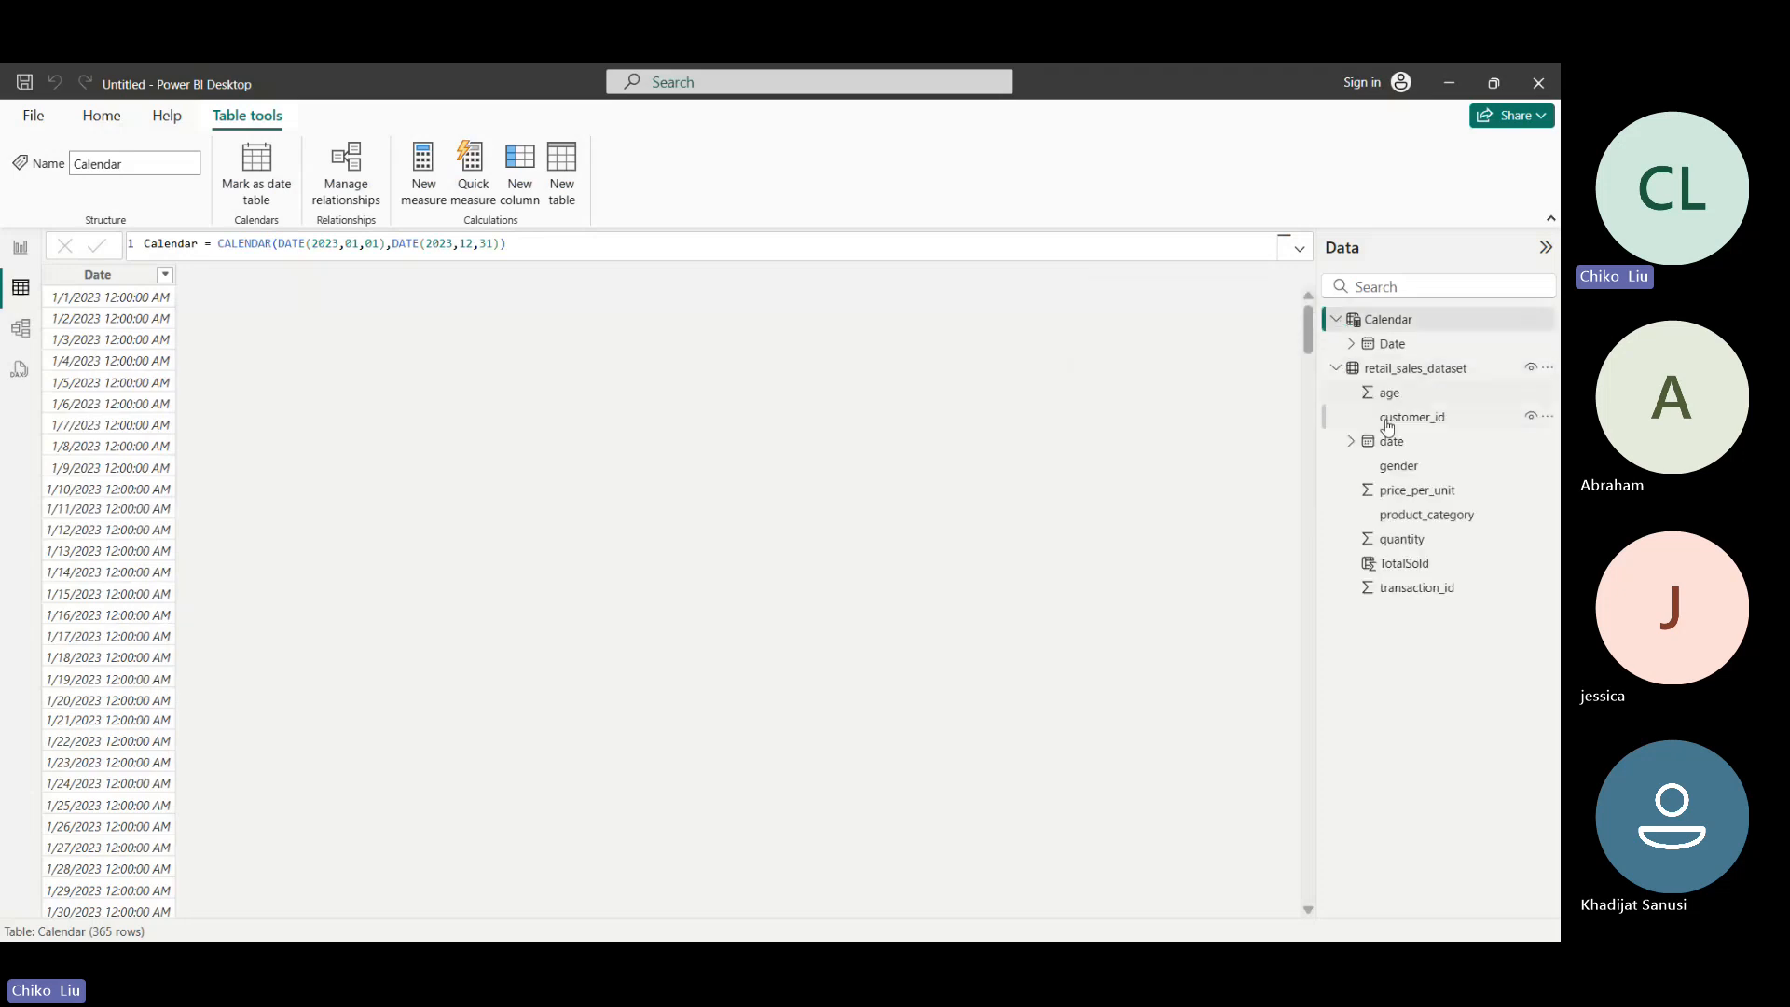
- Open the model diagram and arrange the Calendar and retail_sales_dataset tables apart, with Calendar left of retail_sales_dataset
click(17, 332)
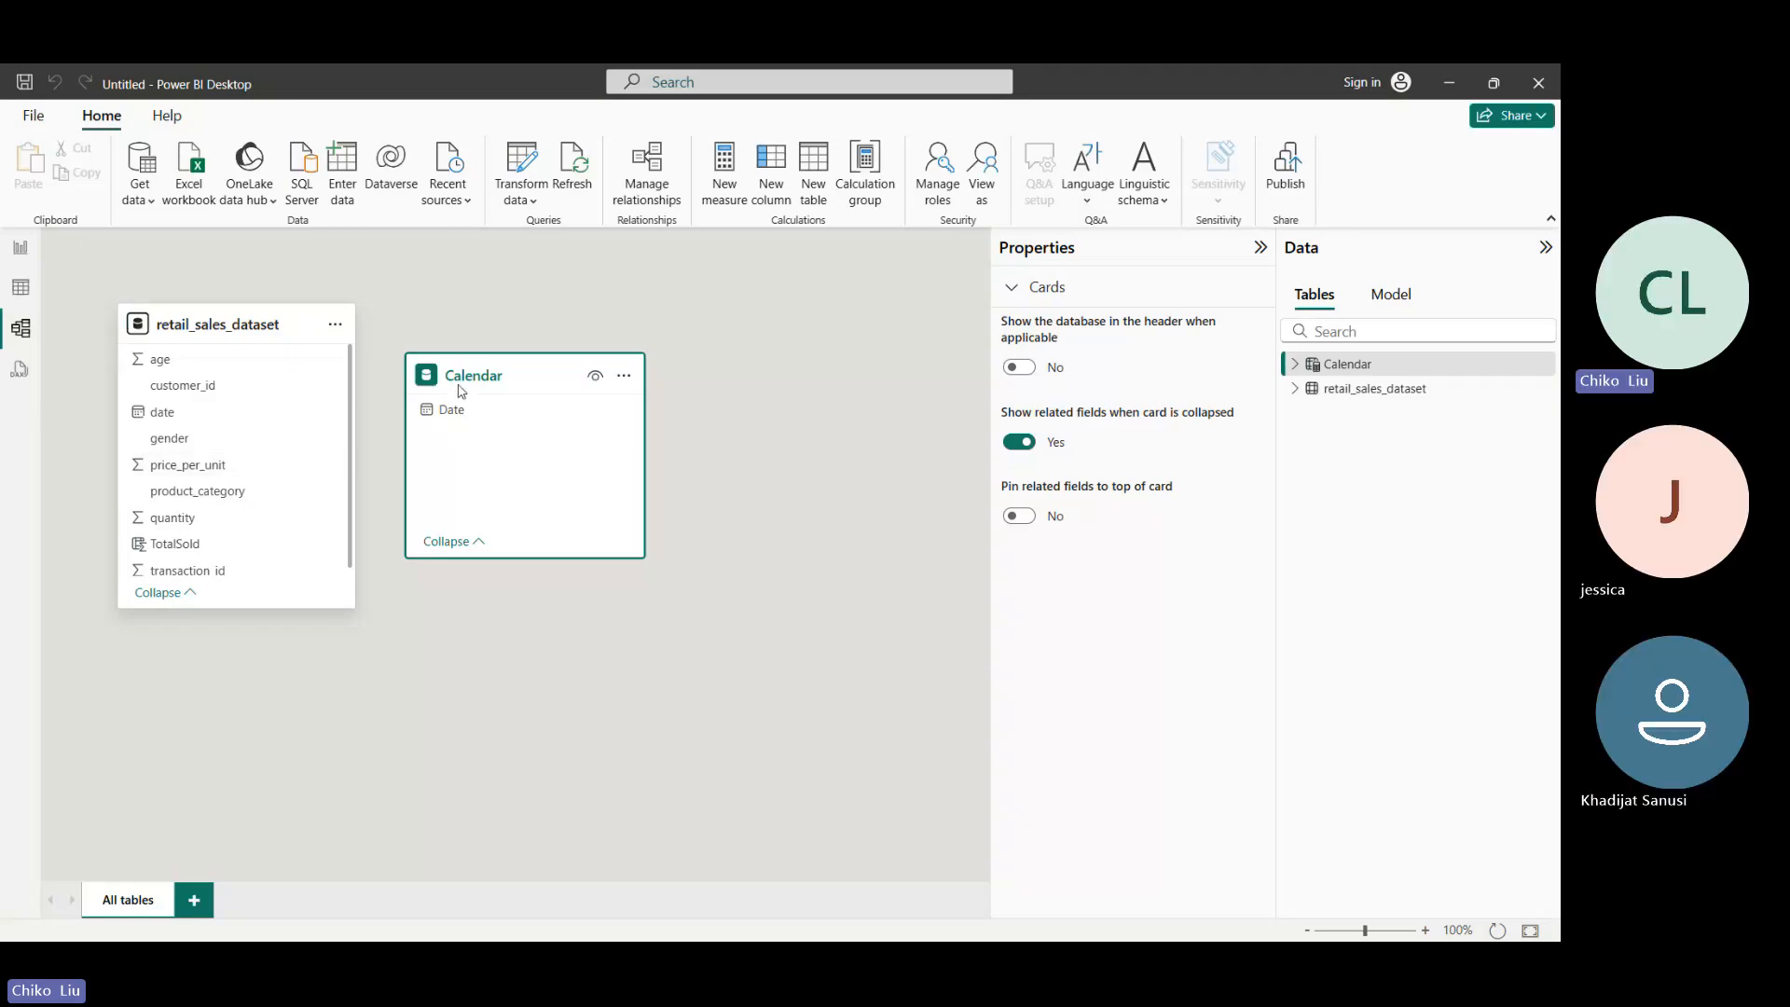
drag(270, 323, 830, 324)
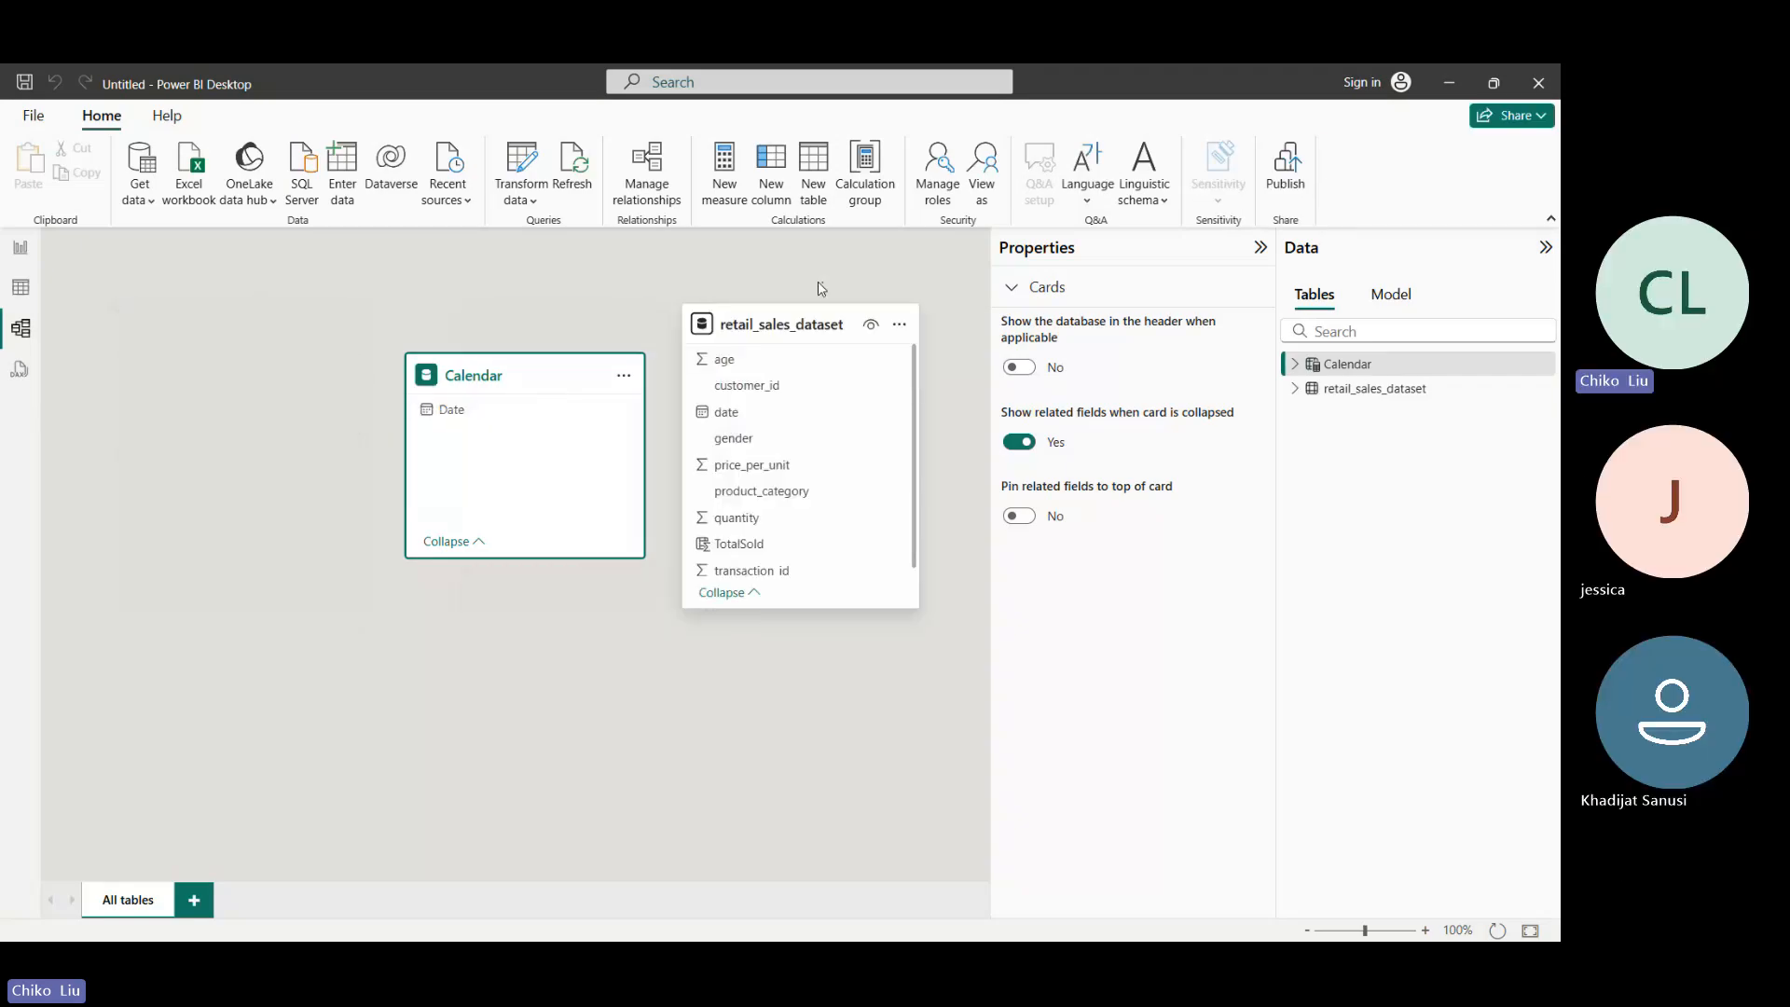
drag(592, 367, 364, 326)
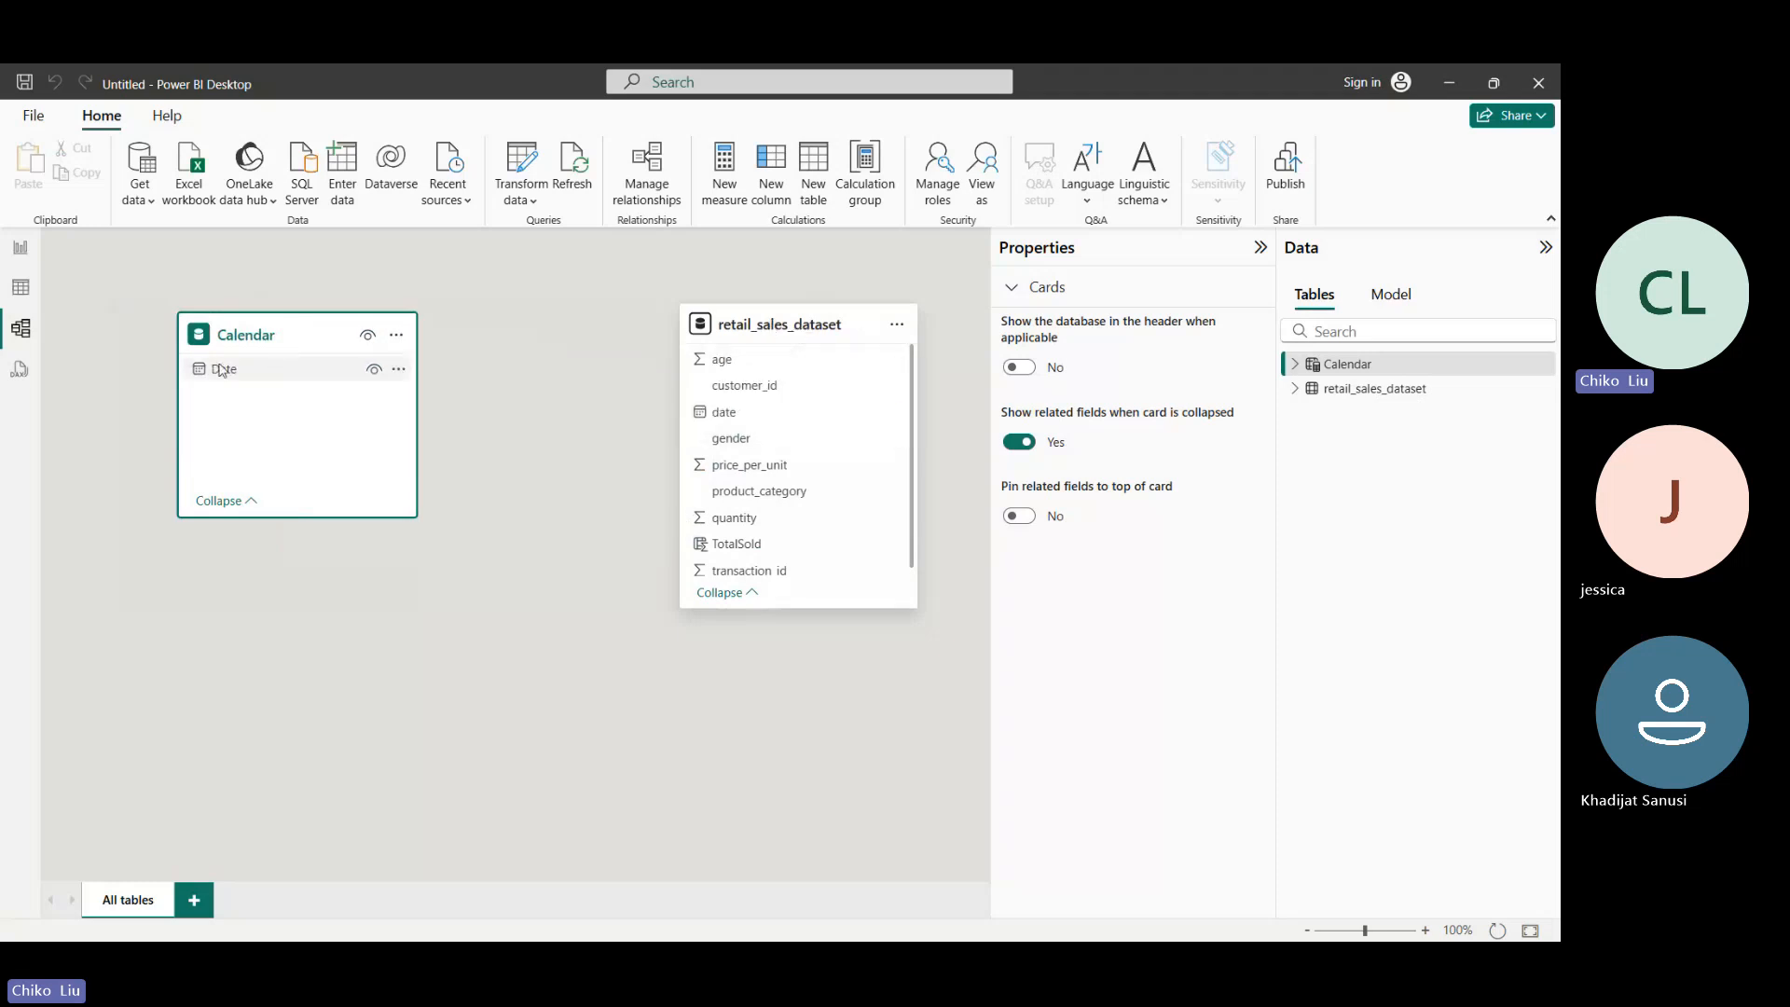
- Create an active one-to-many relationship from Calendar's Date to retail_sales_dataset's date, with single cross-filter direction
drag(224, 369, 798, 407)
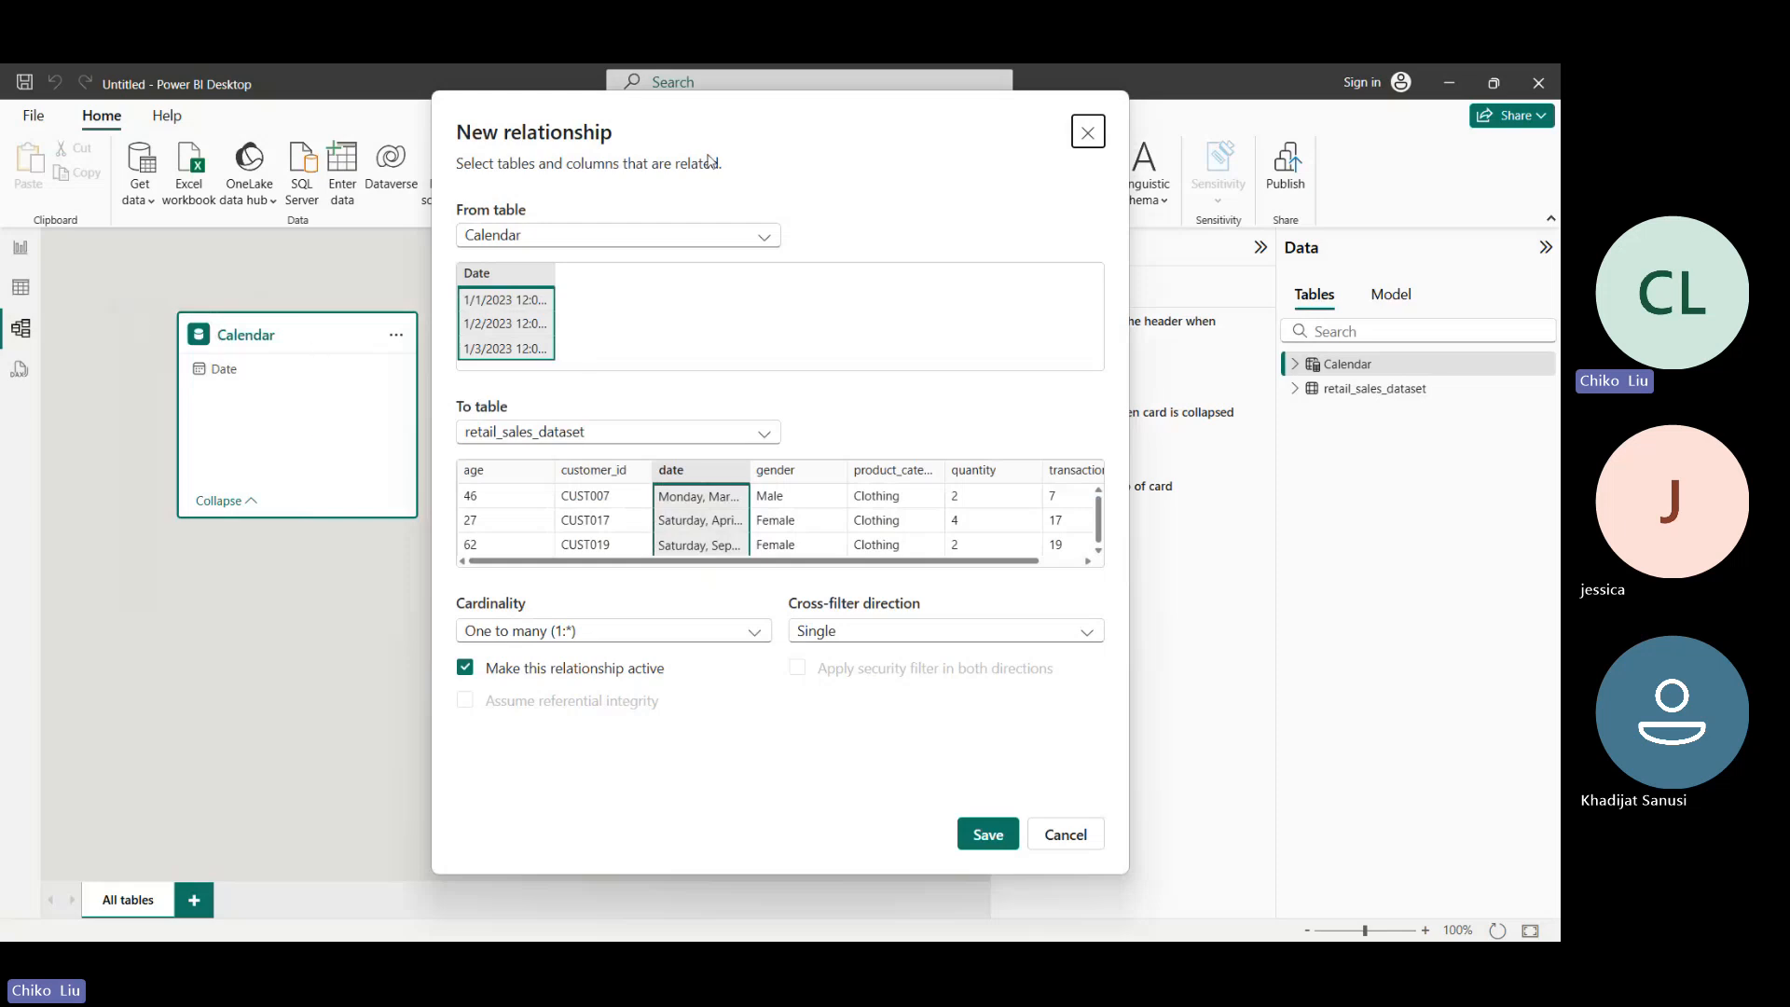
drag(708, 161, 1130, 167)
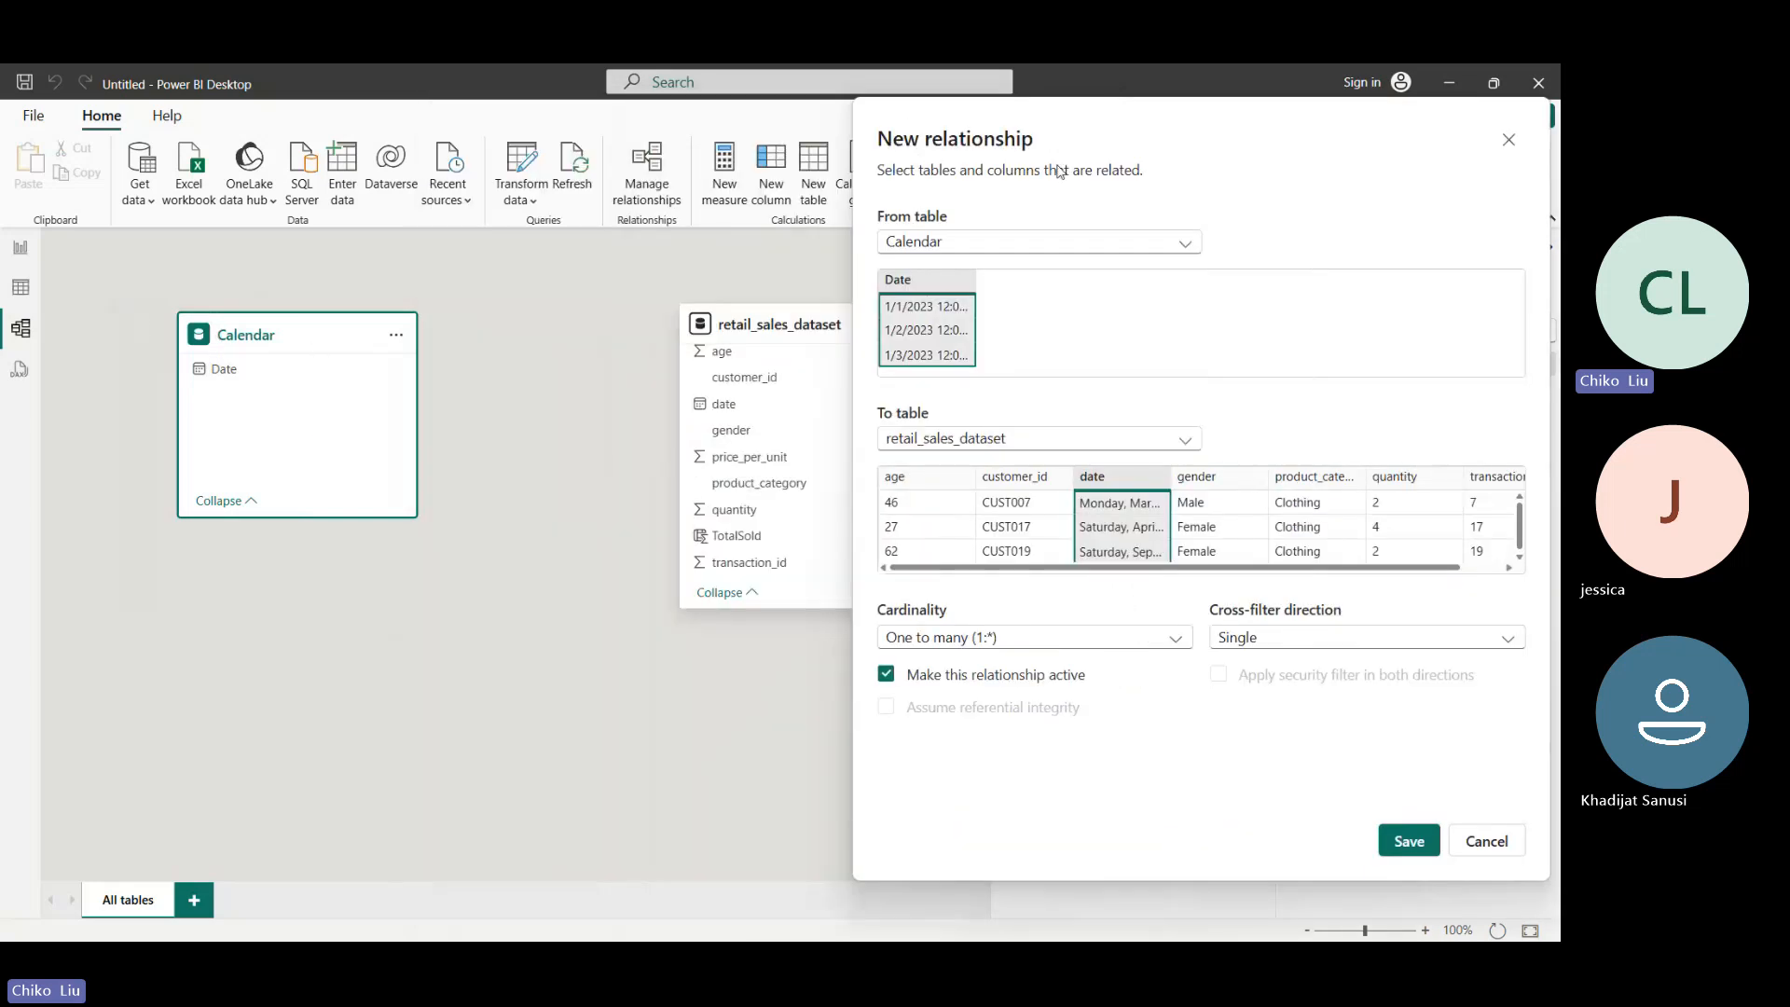
drag(932, 107, 515, 147)
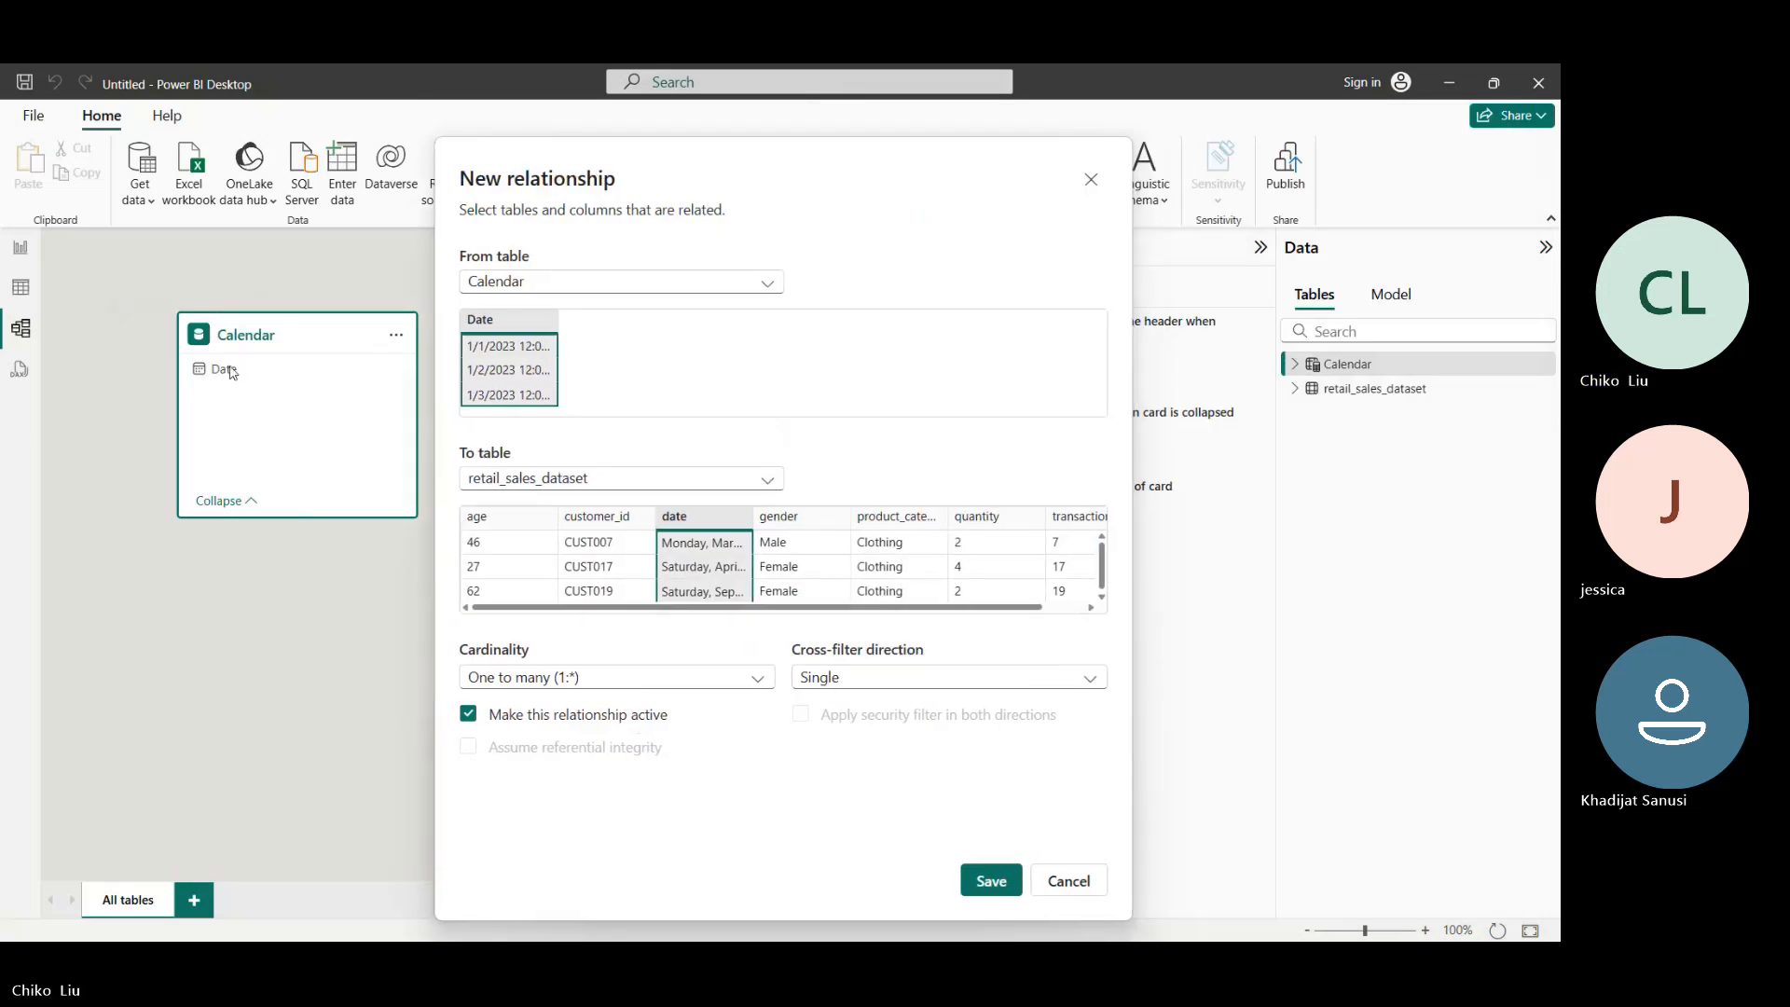
click(991, 884)
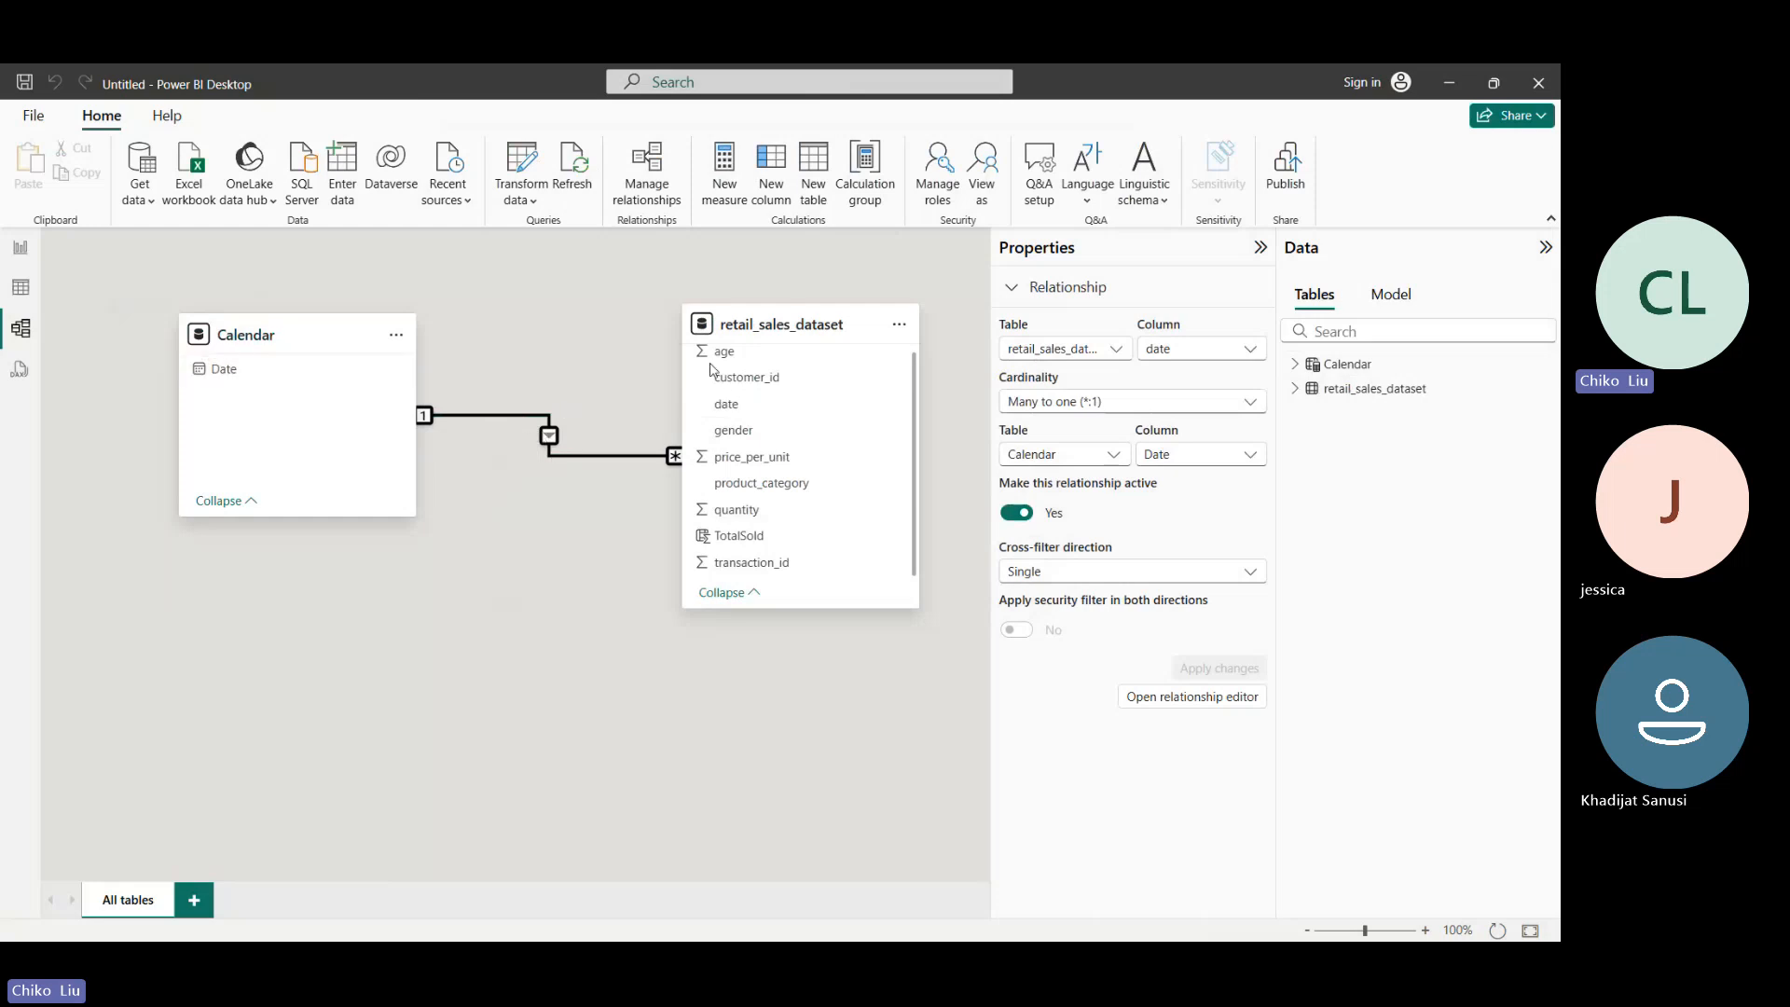
- Rearrange the related tables in the diagram so retail_sales_dataset sits lower than and to the right of Calendar
drag(296, 326, 299, 284)
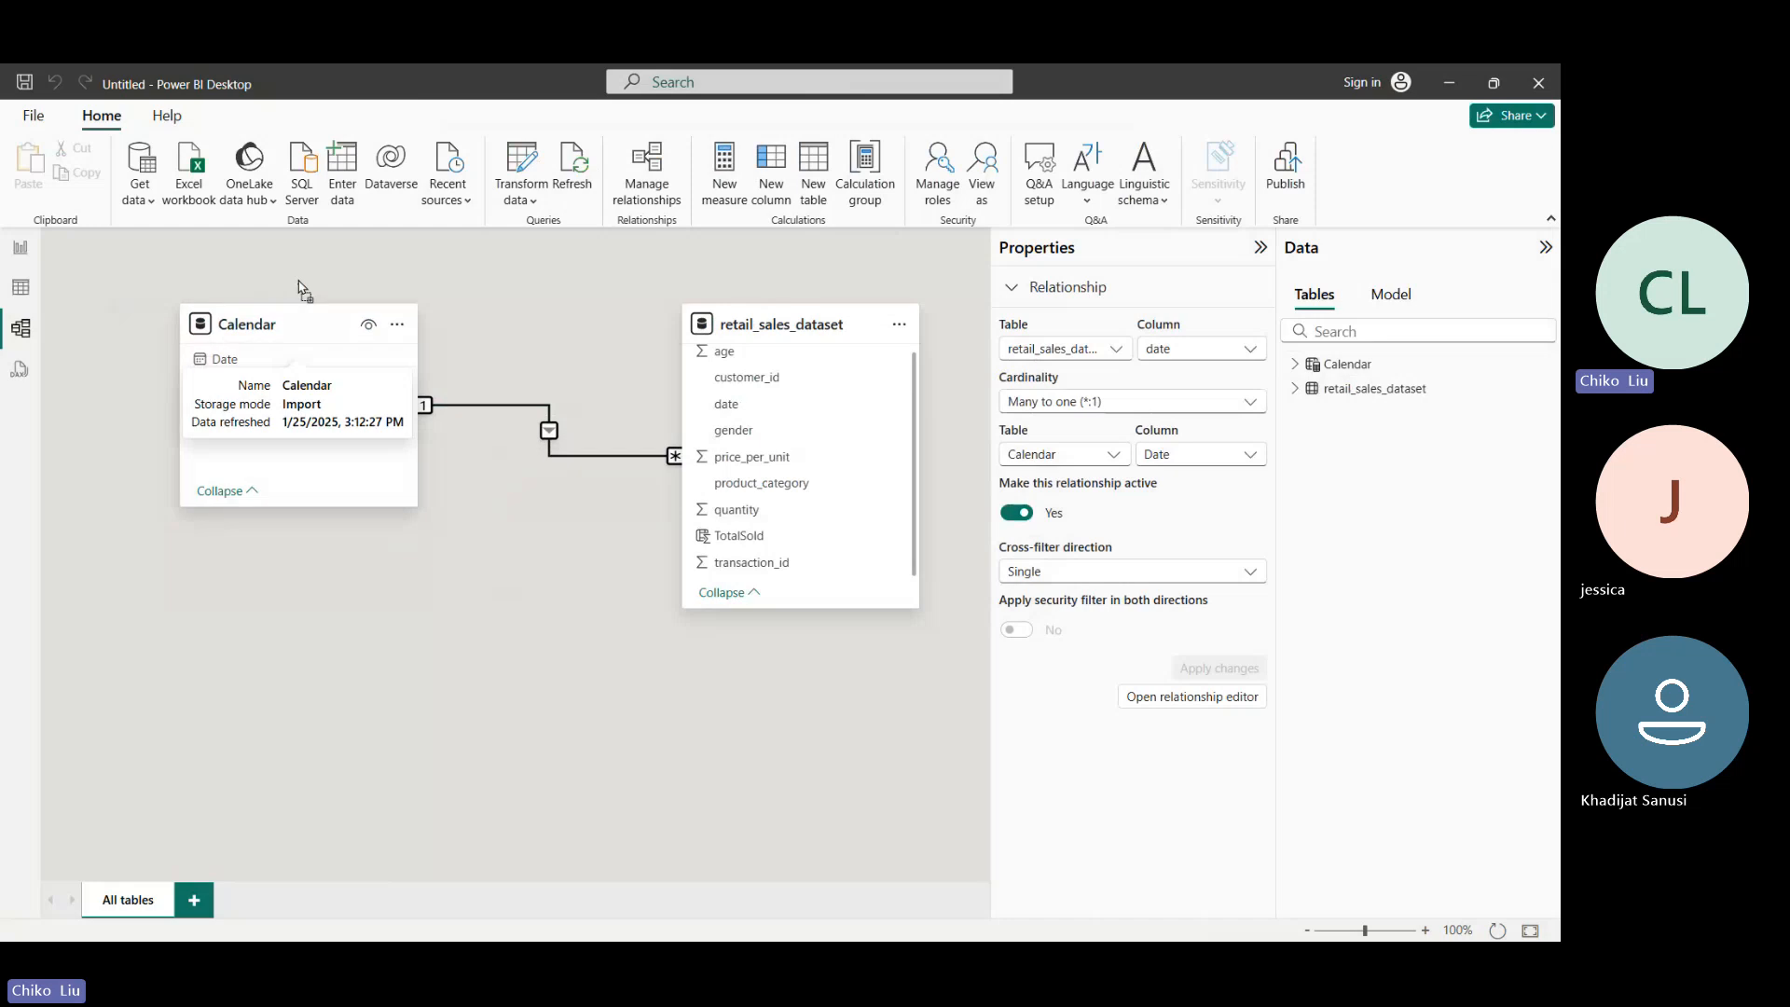
drag(758, 338, 683, 471)
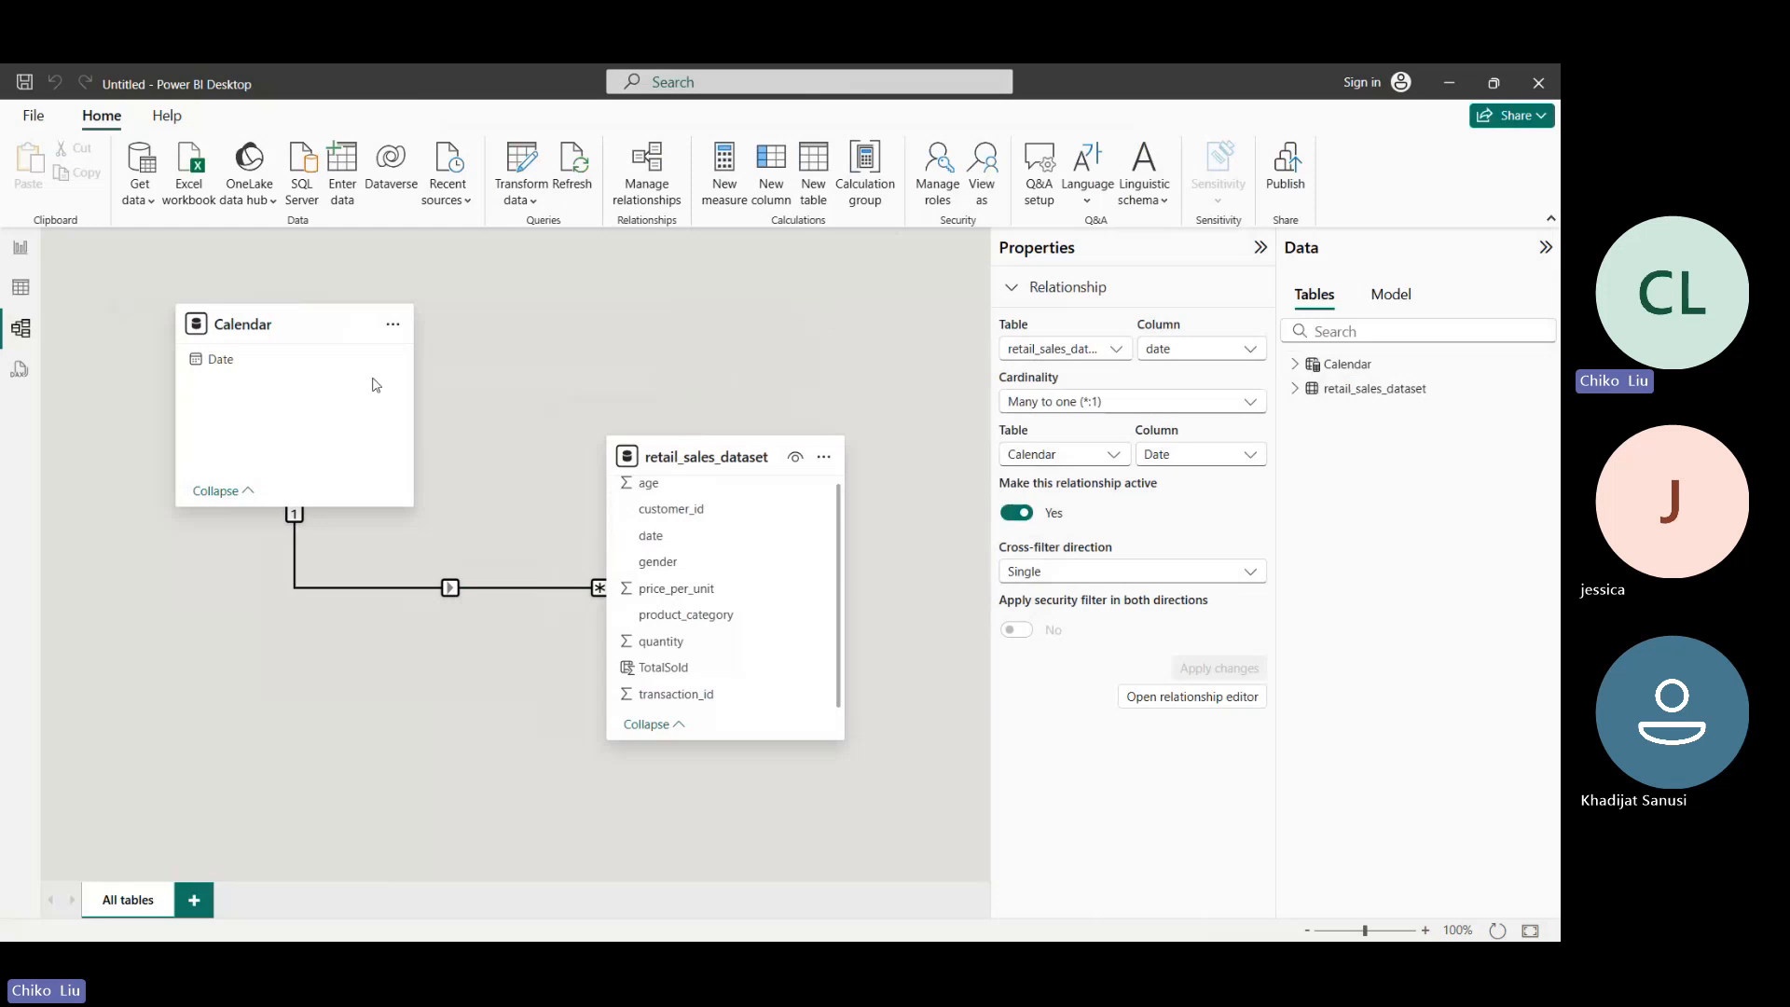
drag(299, 326, 273, 325)
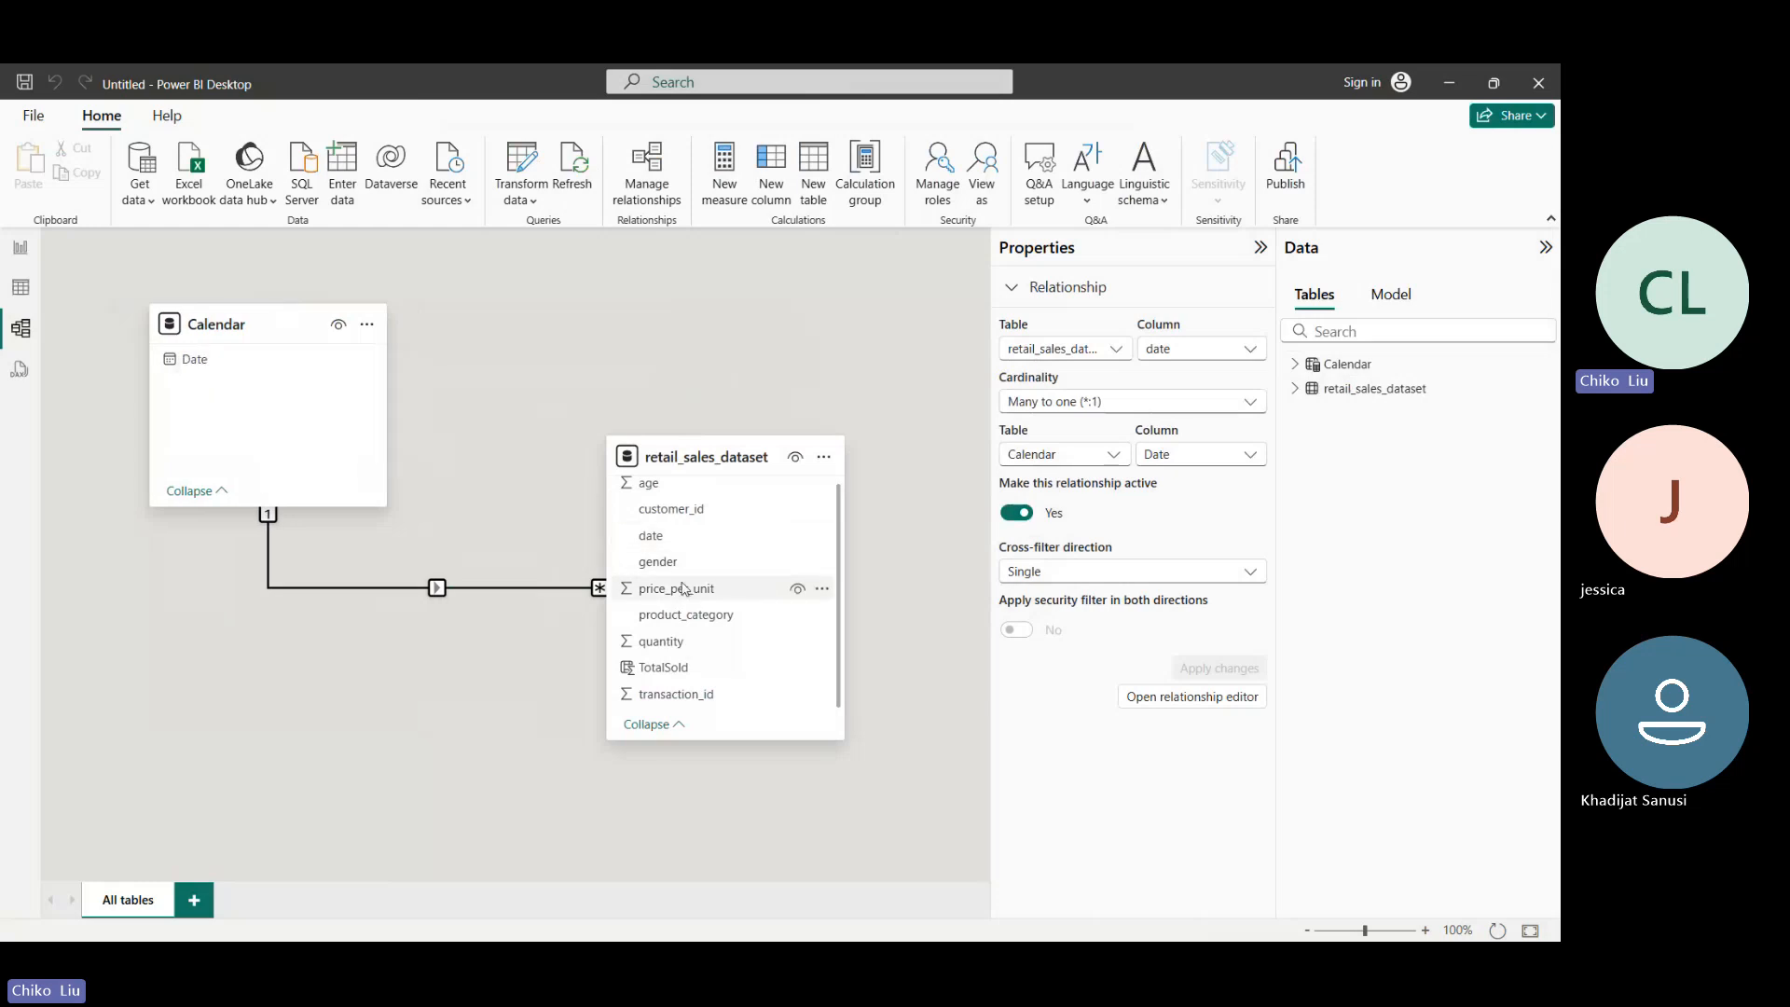
- Switch to the report view and widen the areas for building visuals and for data fields
click(20, 253)
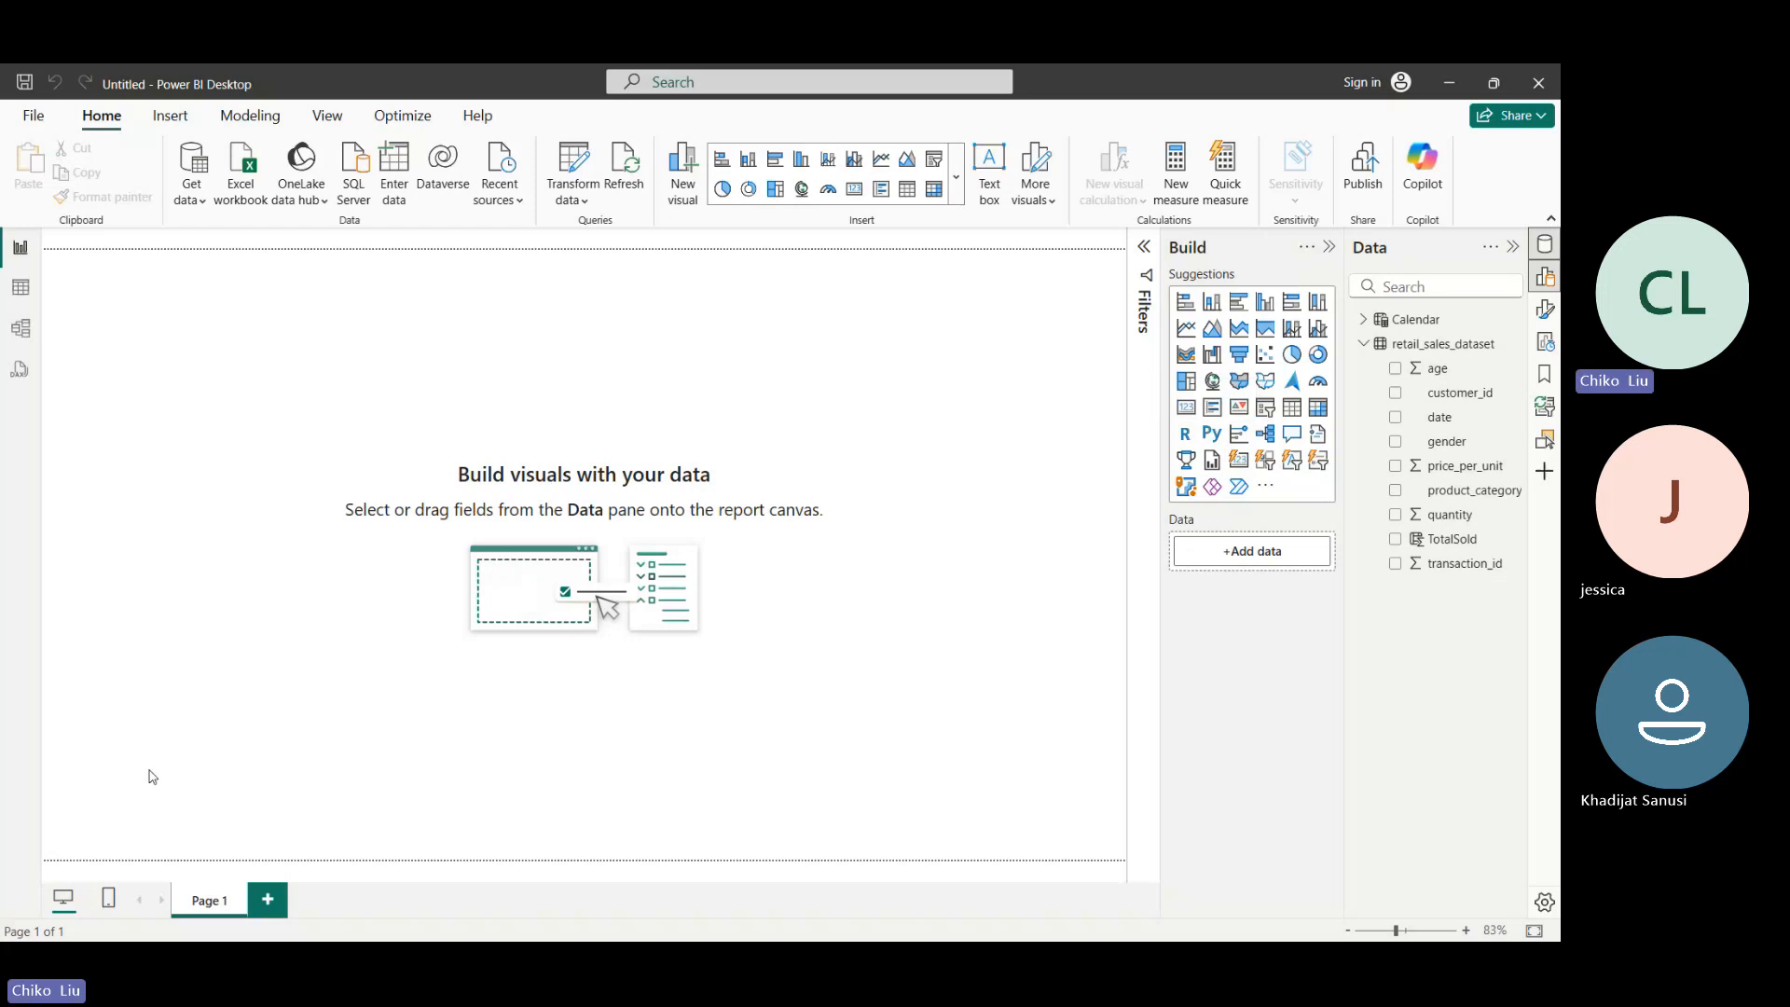
right_click(281, 795)
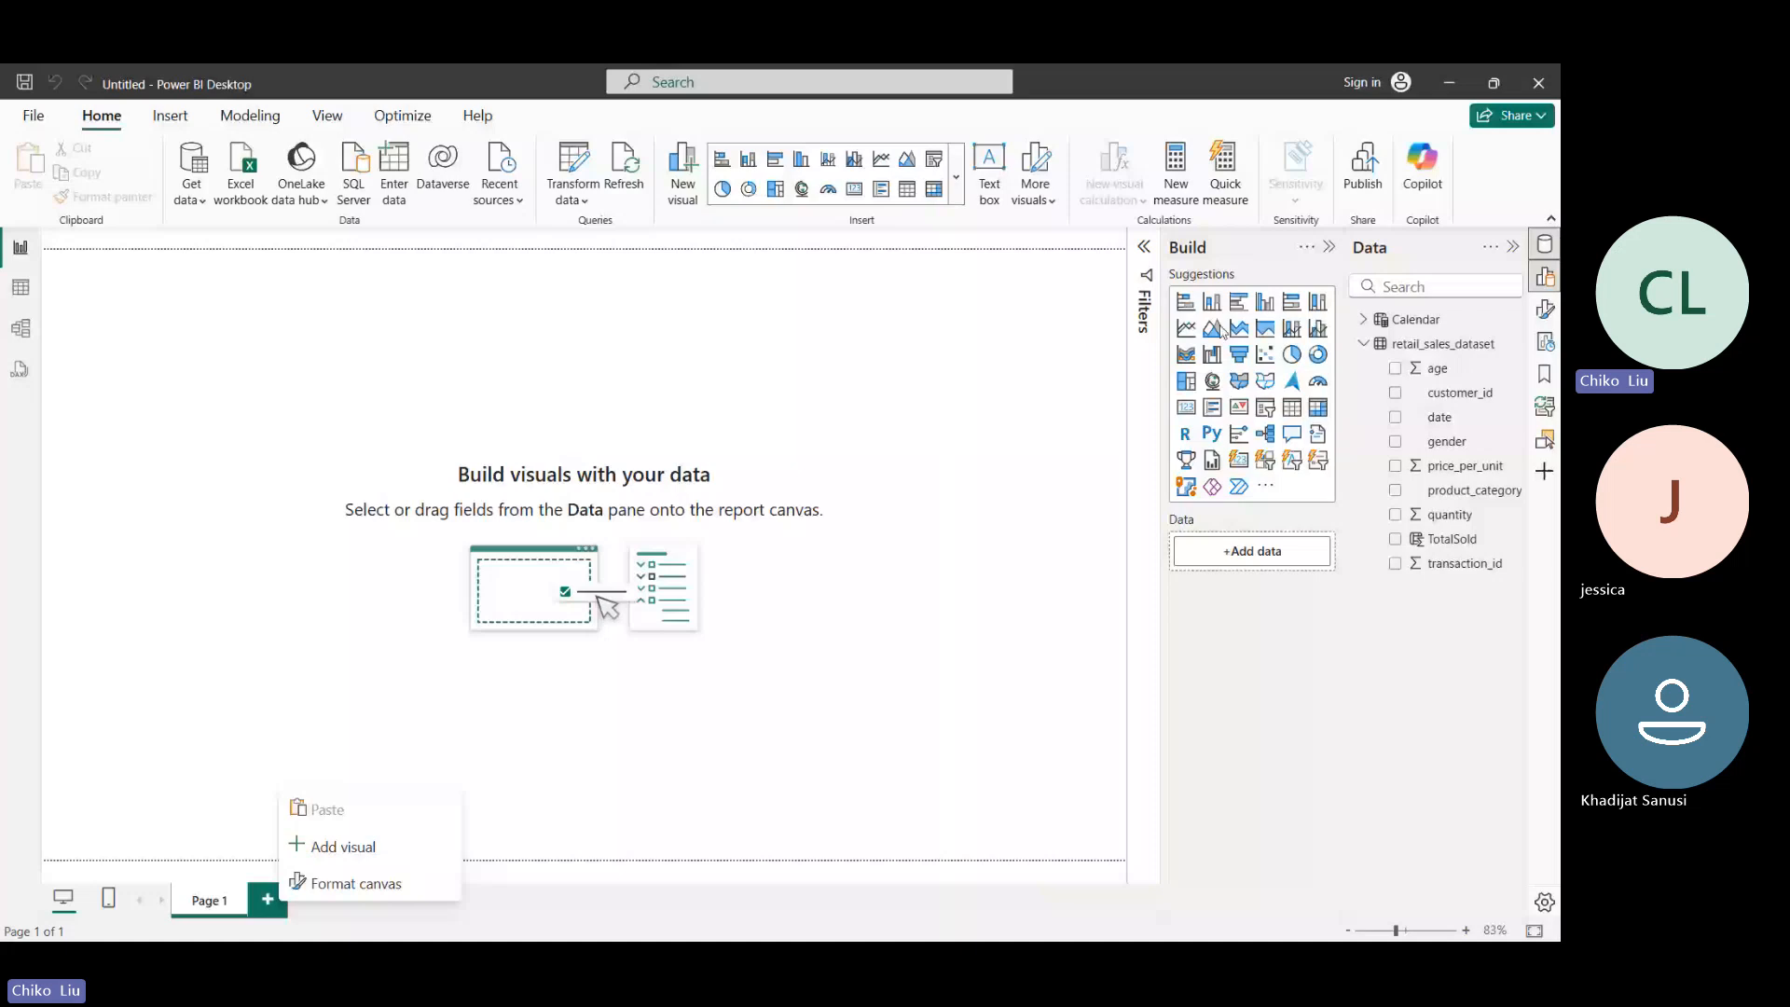
click(1144, 354)
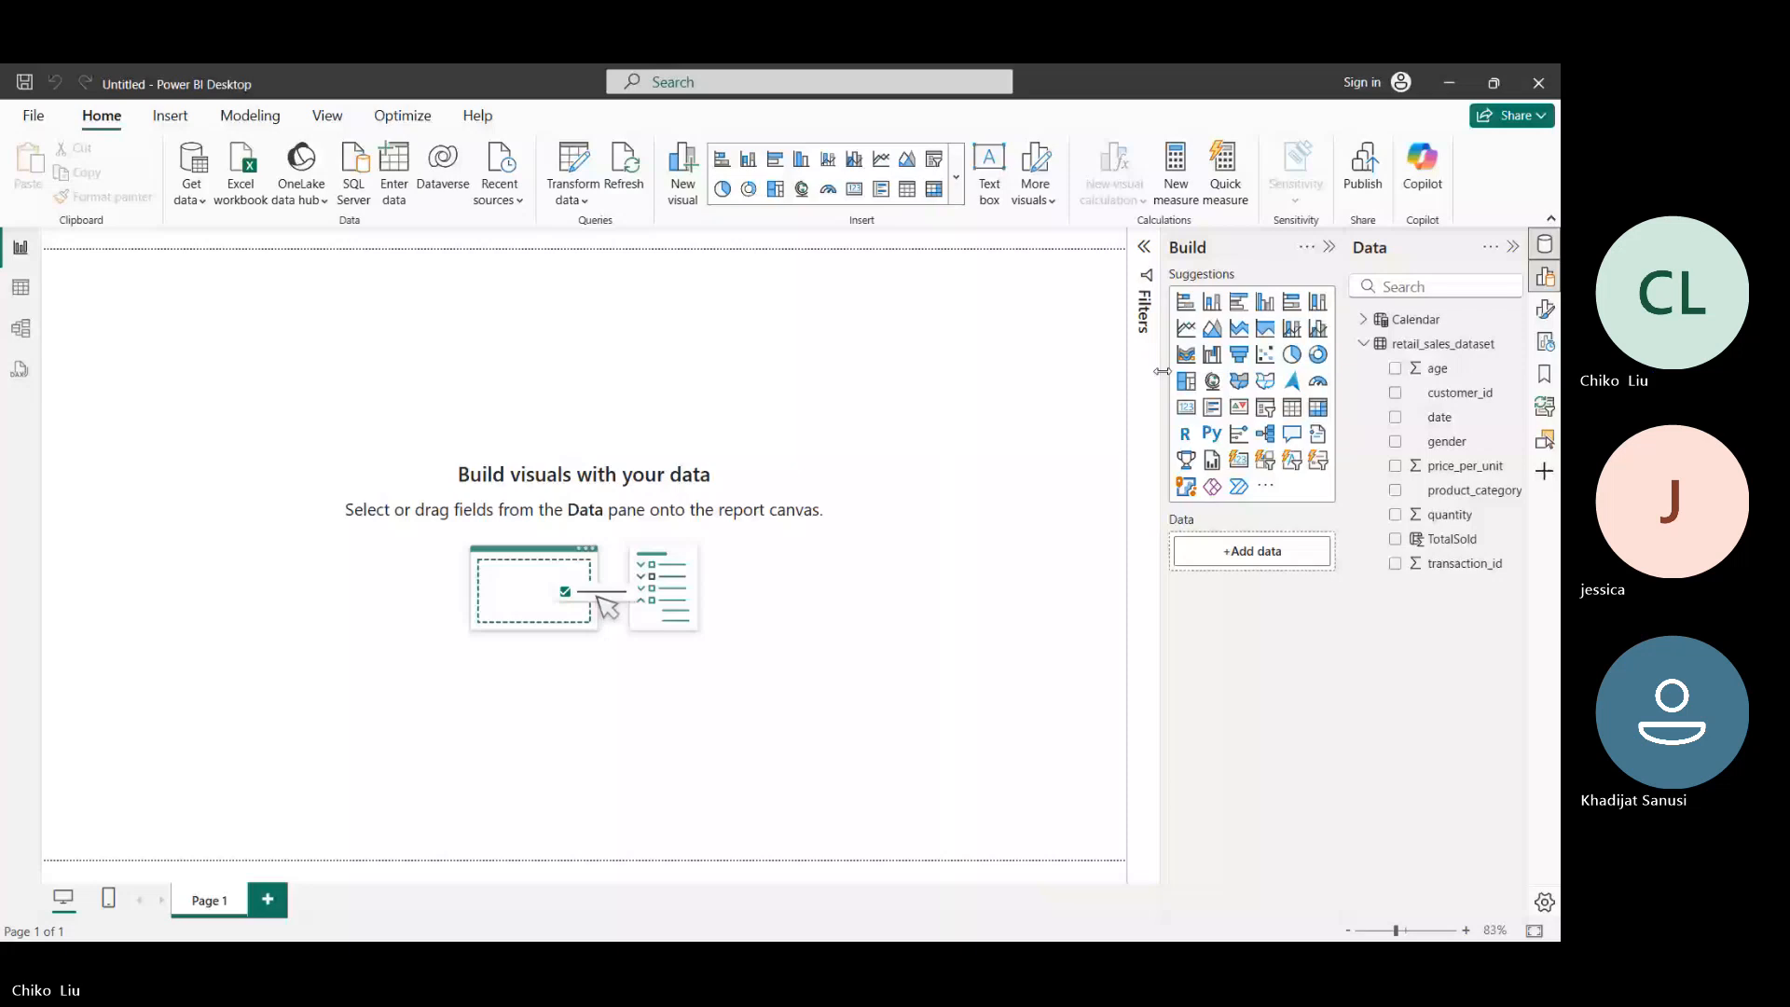
drag(1163, 371, 1080, 371)
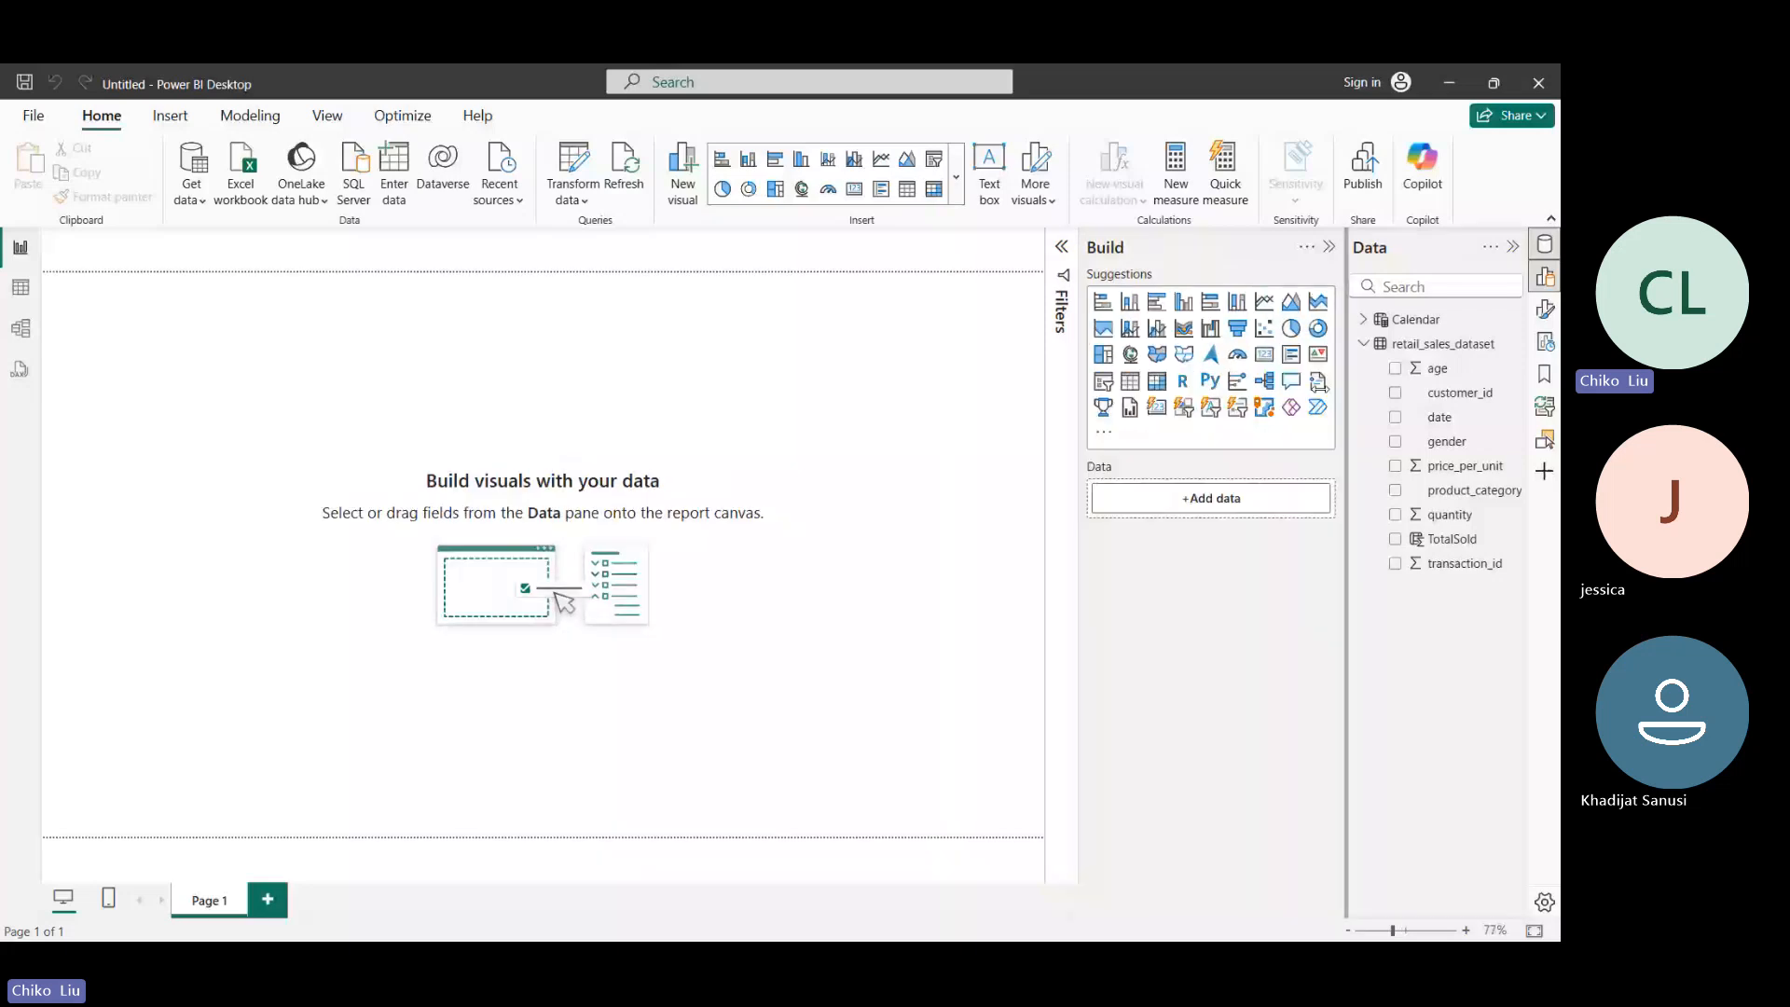
drag(1319, 388, 1277, 389)
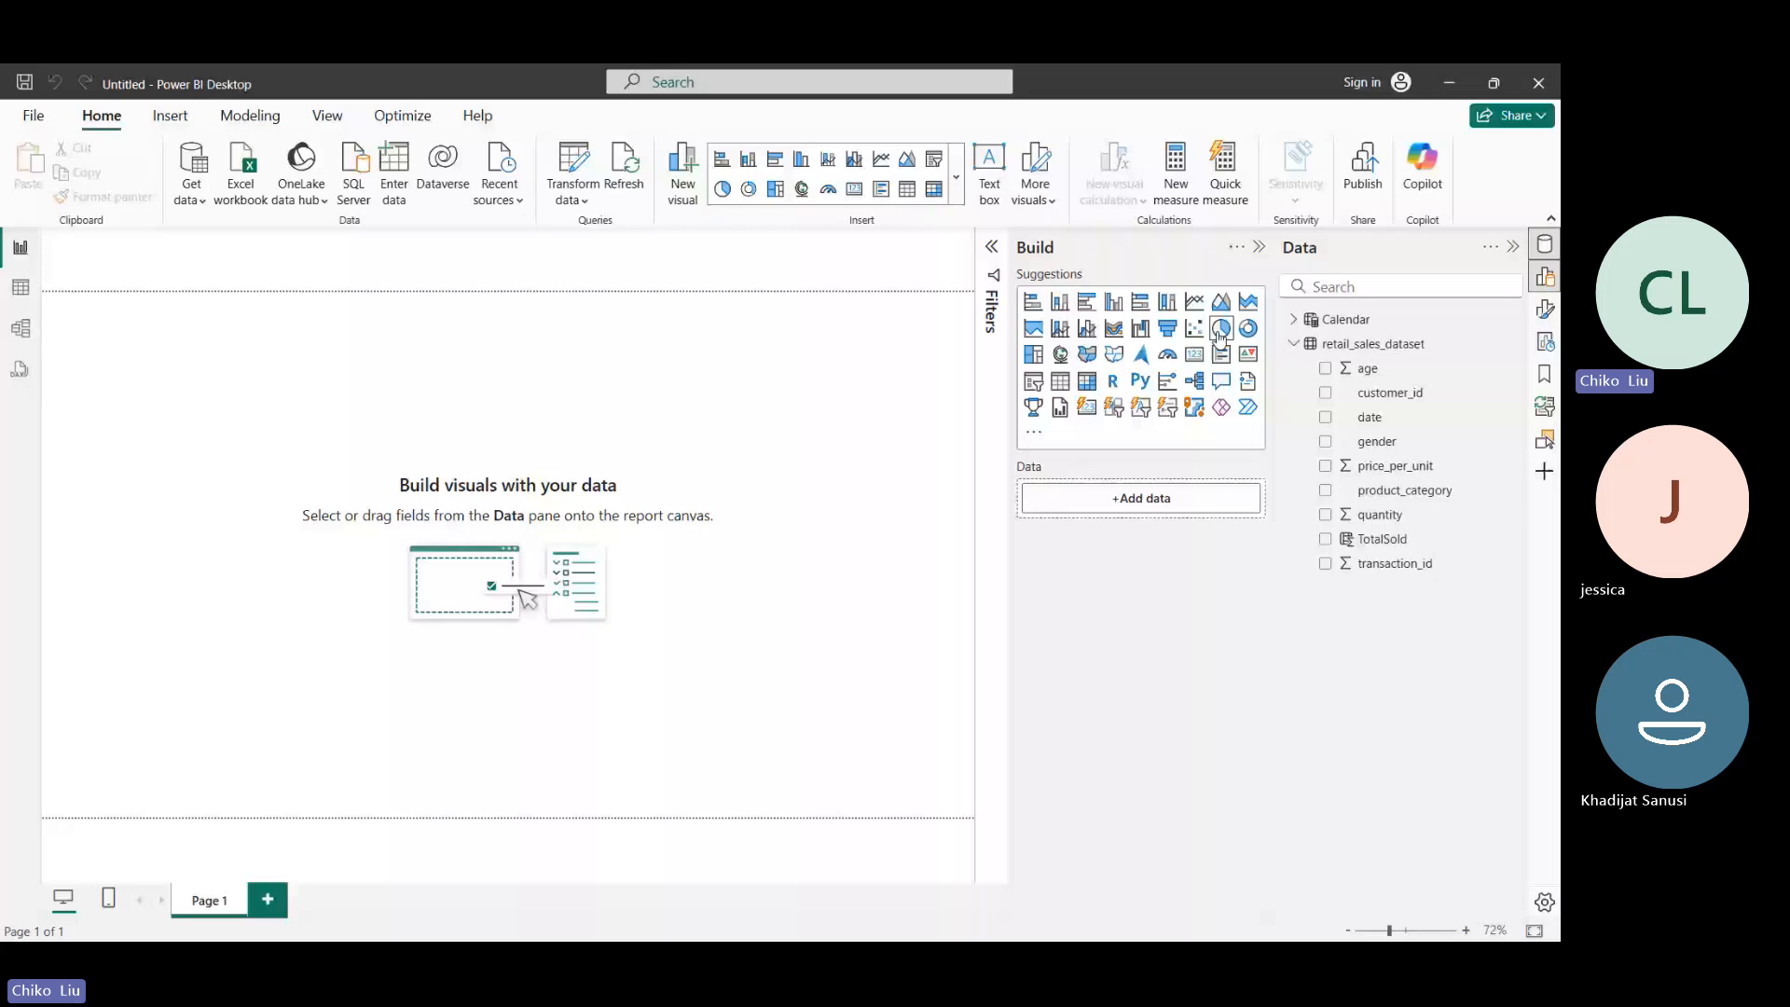
- Add a line chart to Page 1, stretch it across the full page width, and make it slightly taller
click(1195, 302)
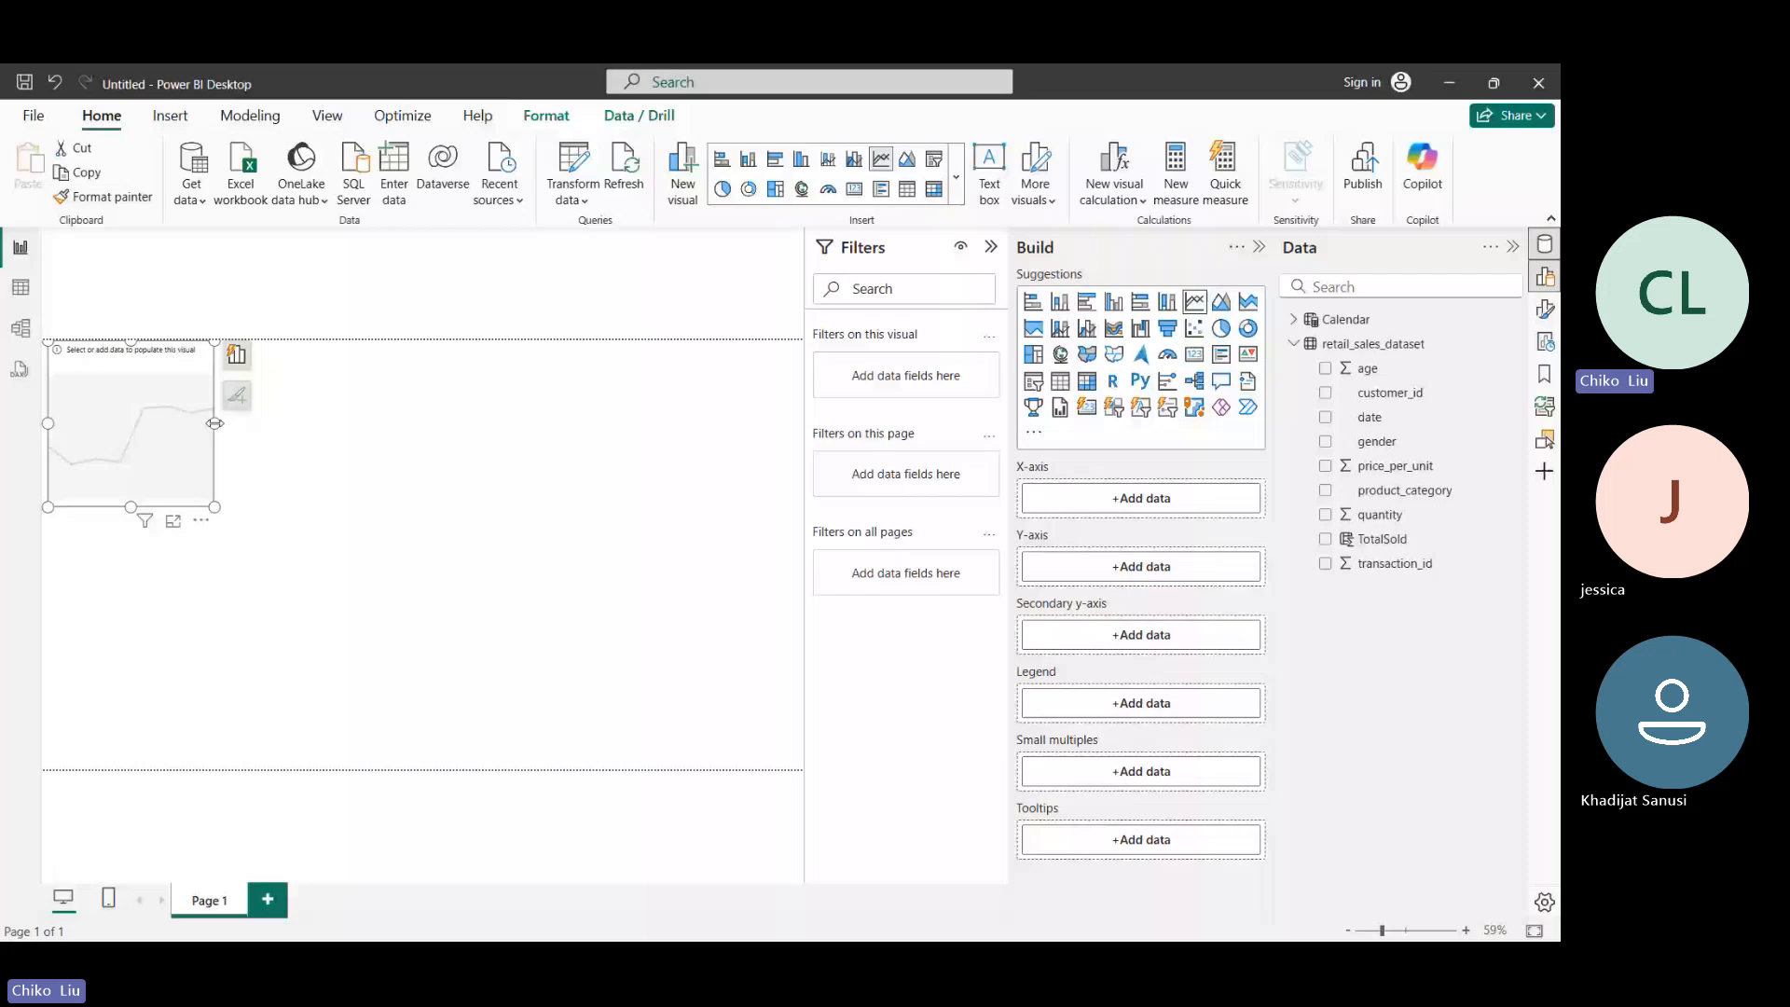
drag(215, 423, 802, 424)
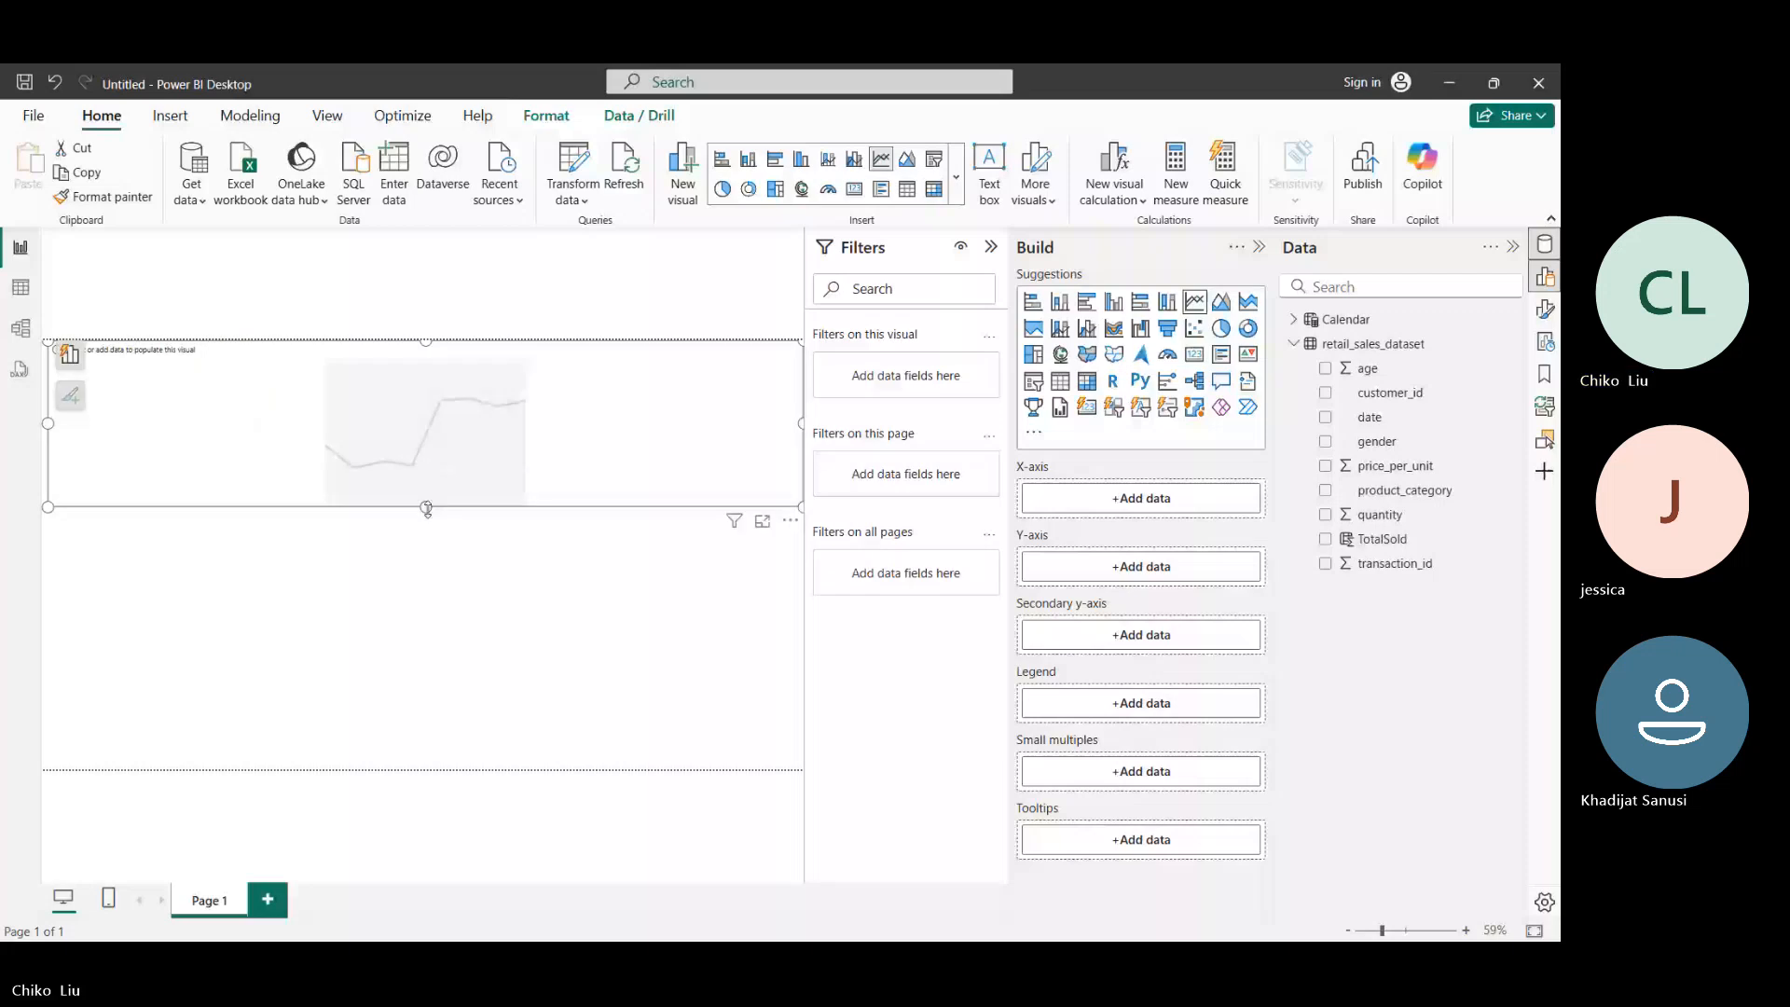
drag(427, 508, 442, 549)
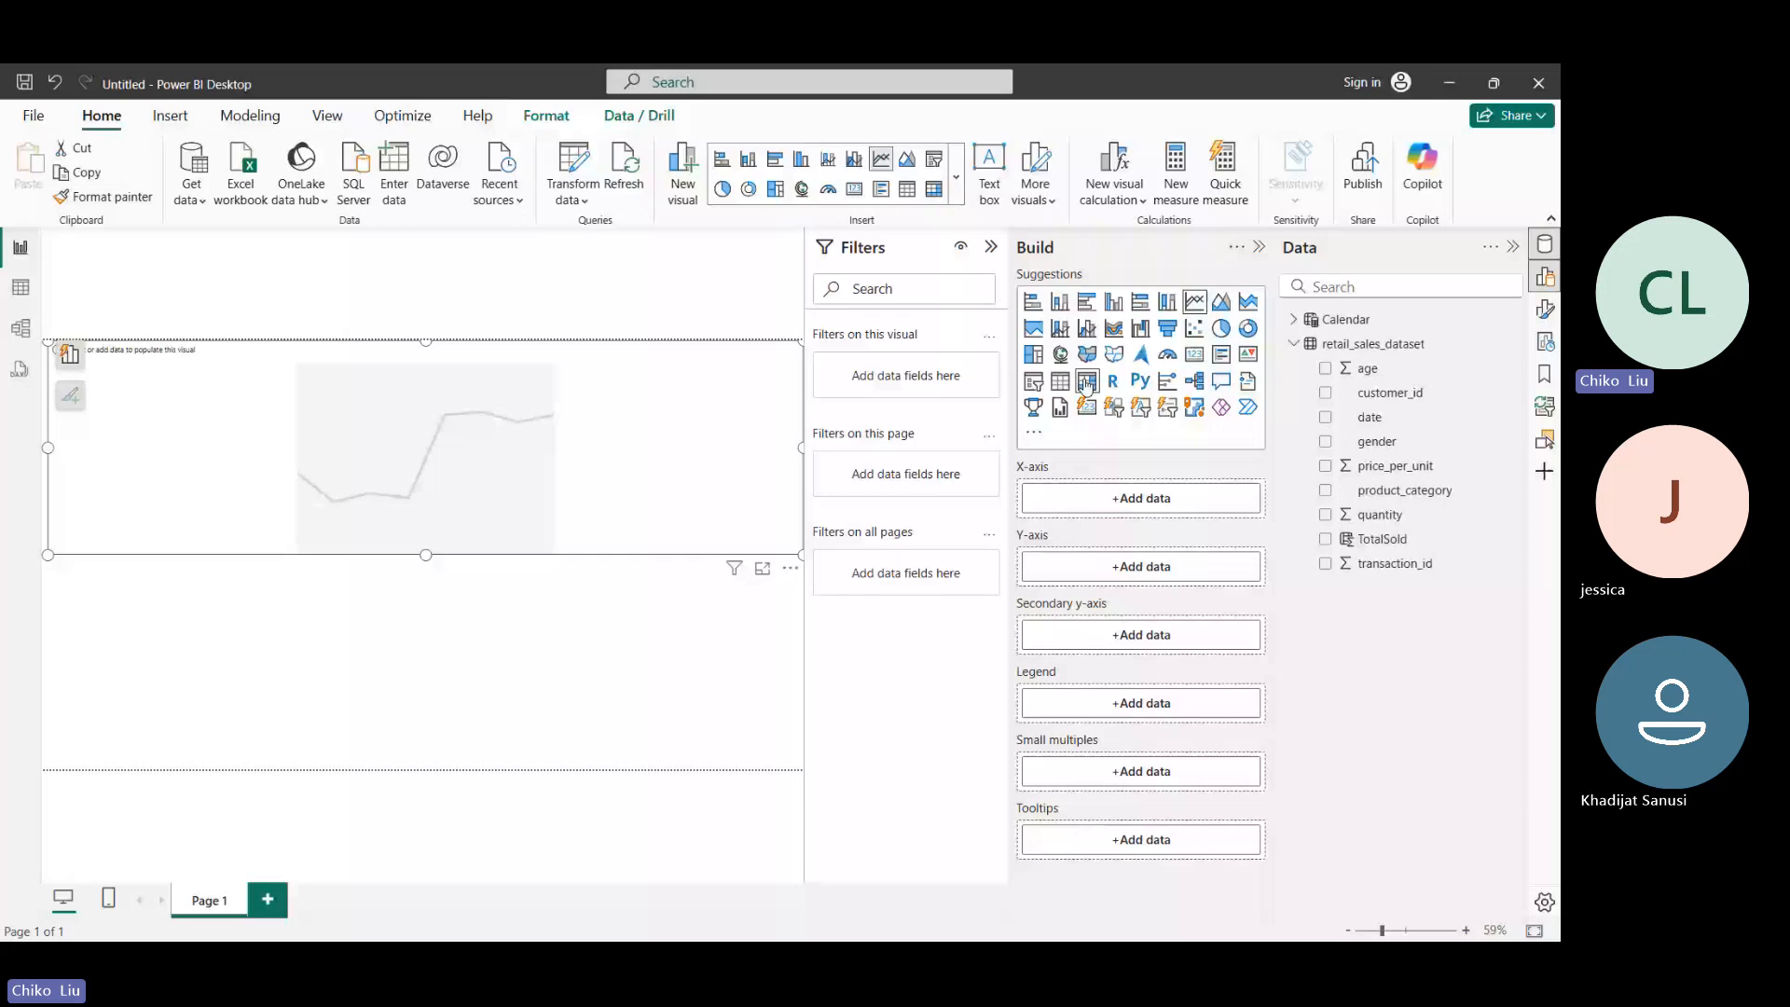
- Plot the sum of TotalSold from retail_sales_dataset against the Calendar table's Date hierarchy in the line chart
click(1293, 344)
click(1294, 320)
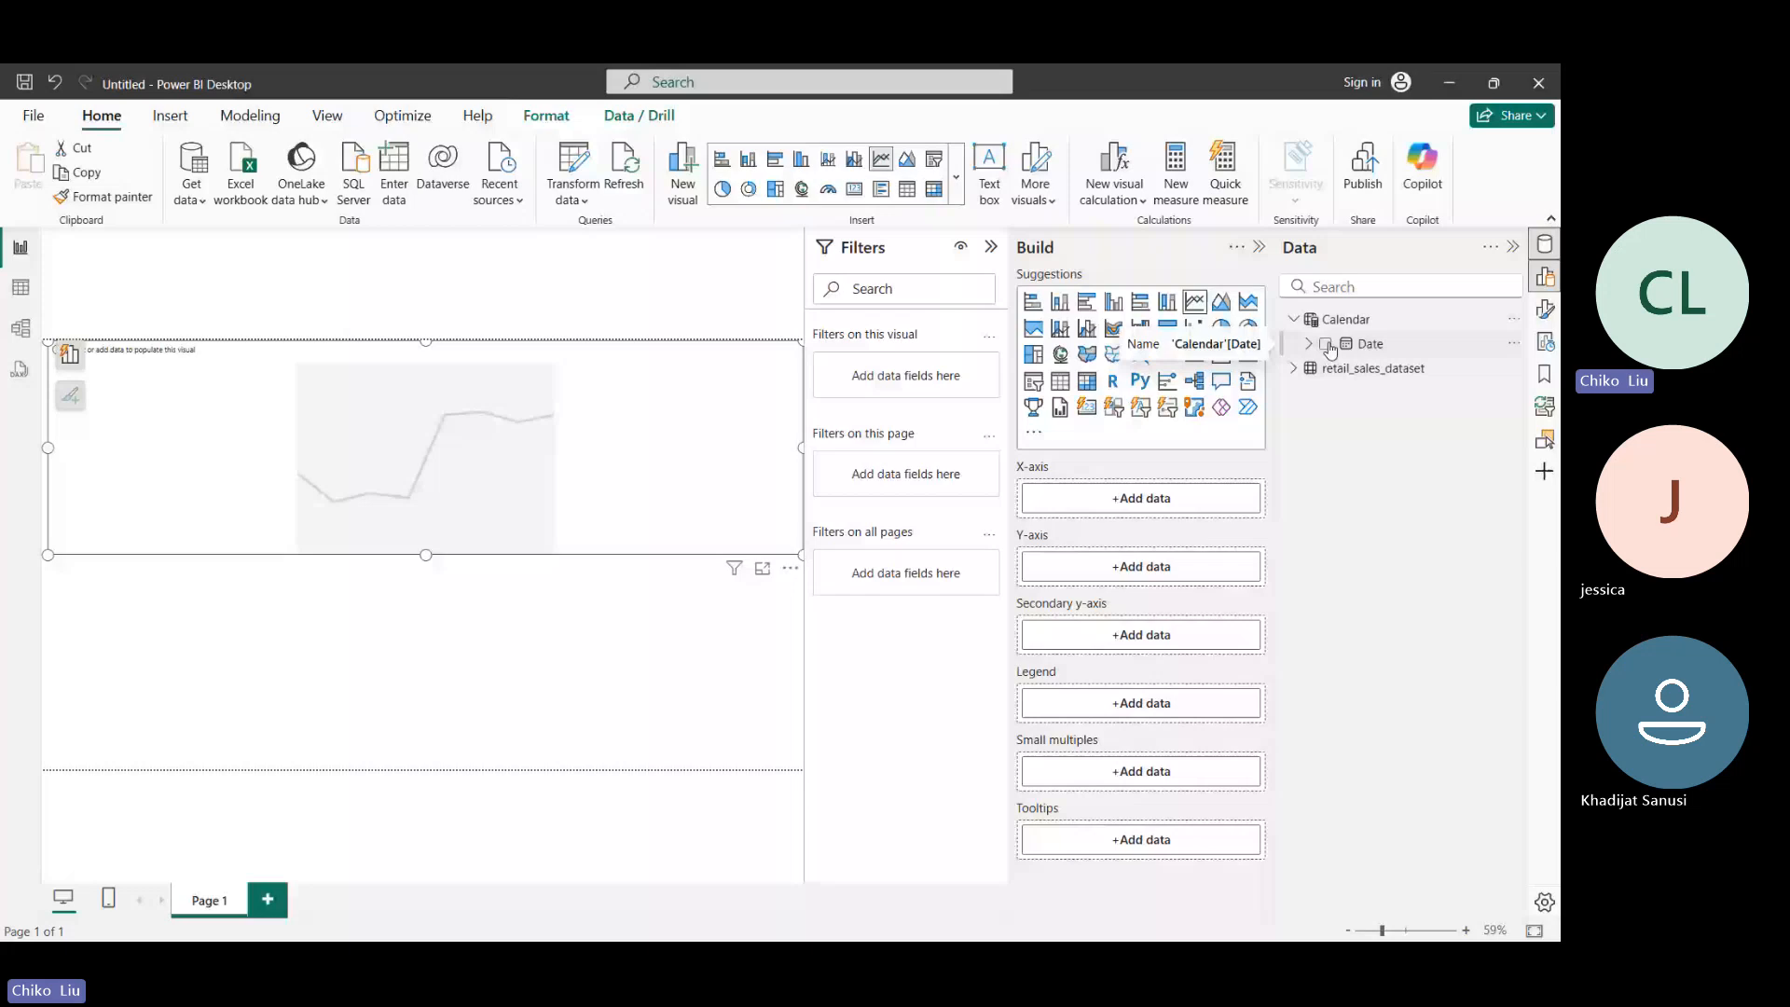
click(1326, 345)
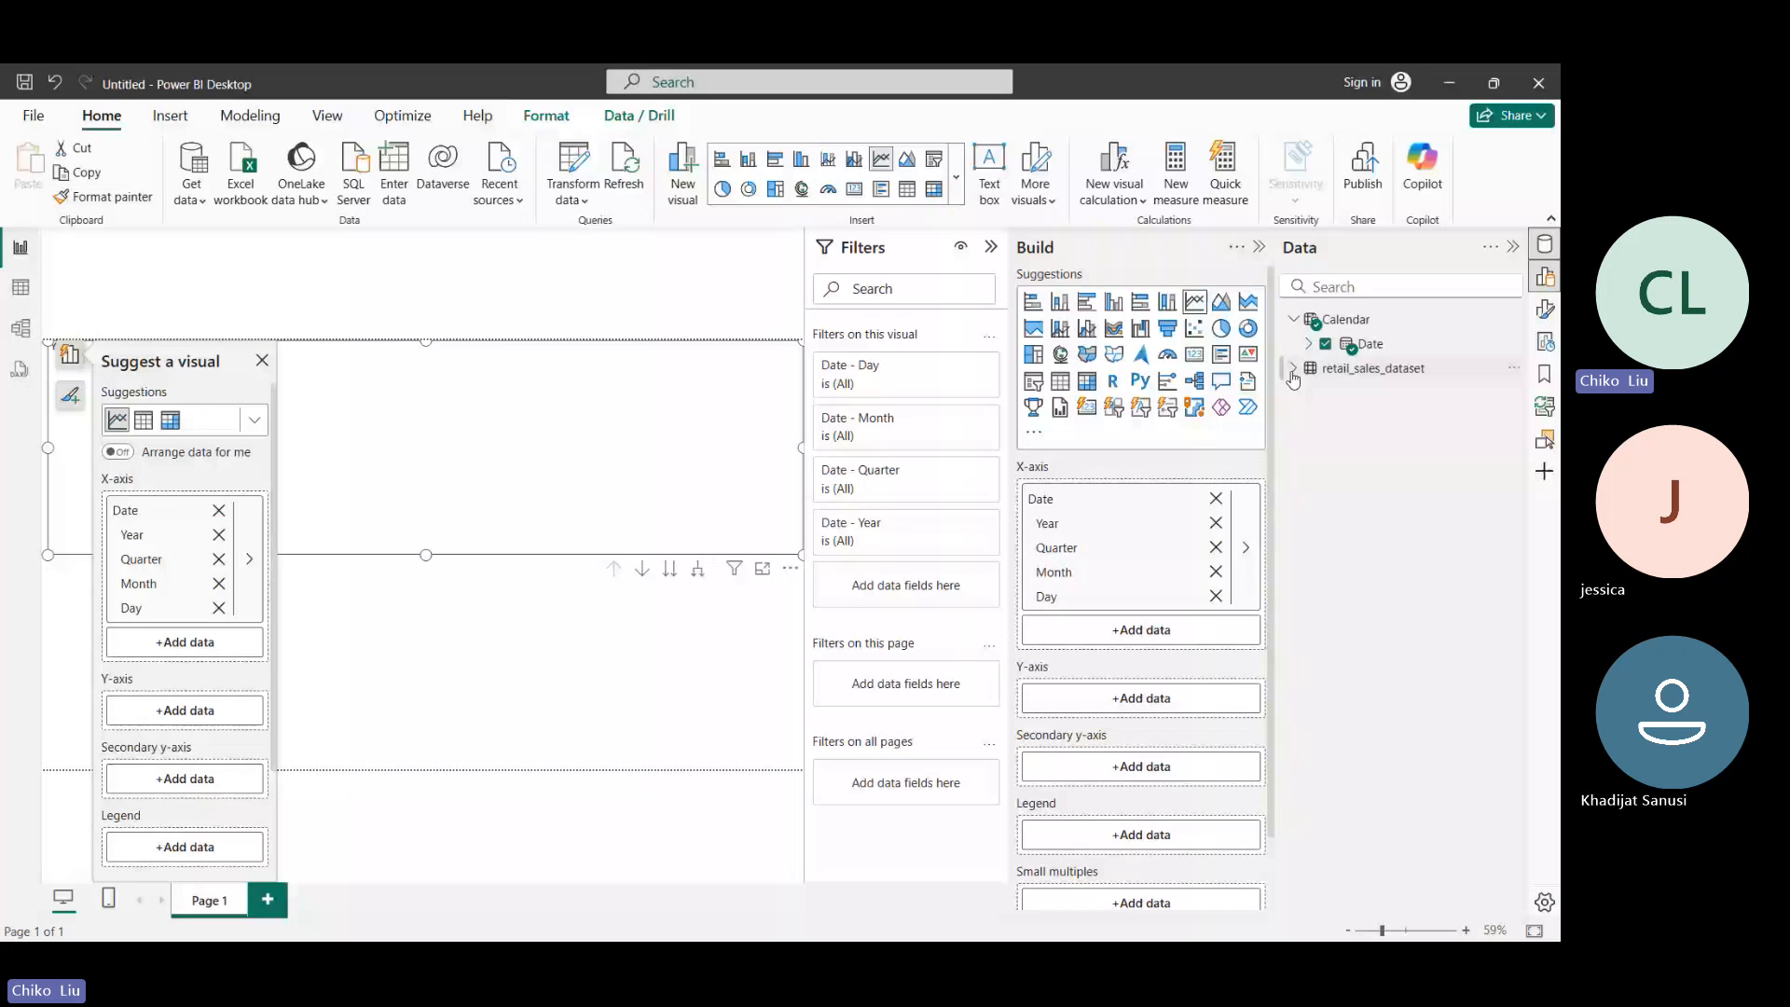
click(1293, 369)
click(1325, 563)
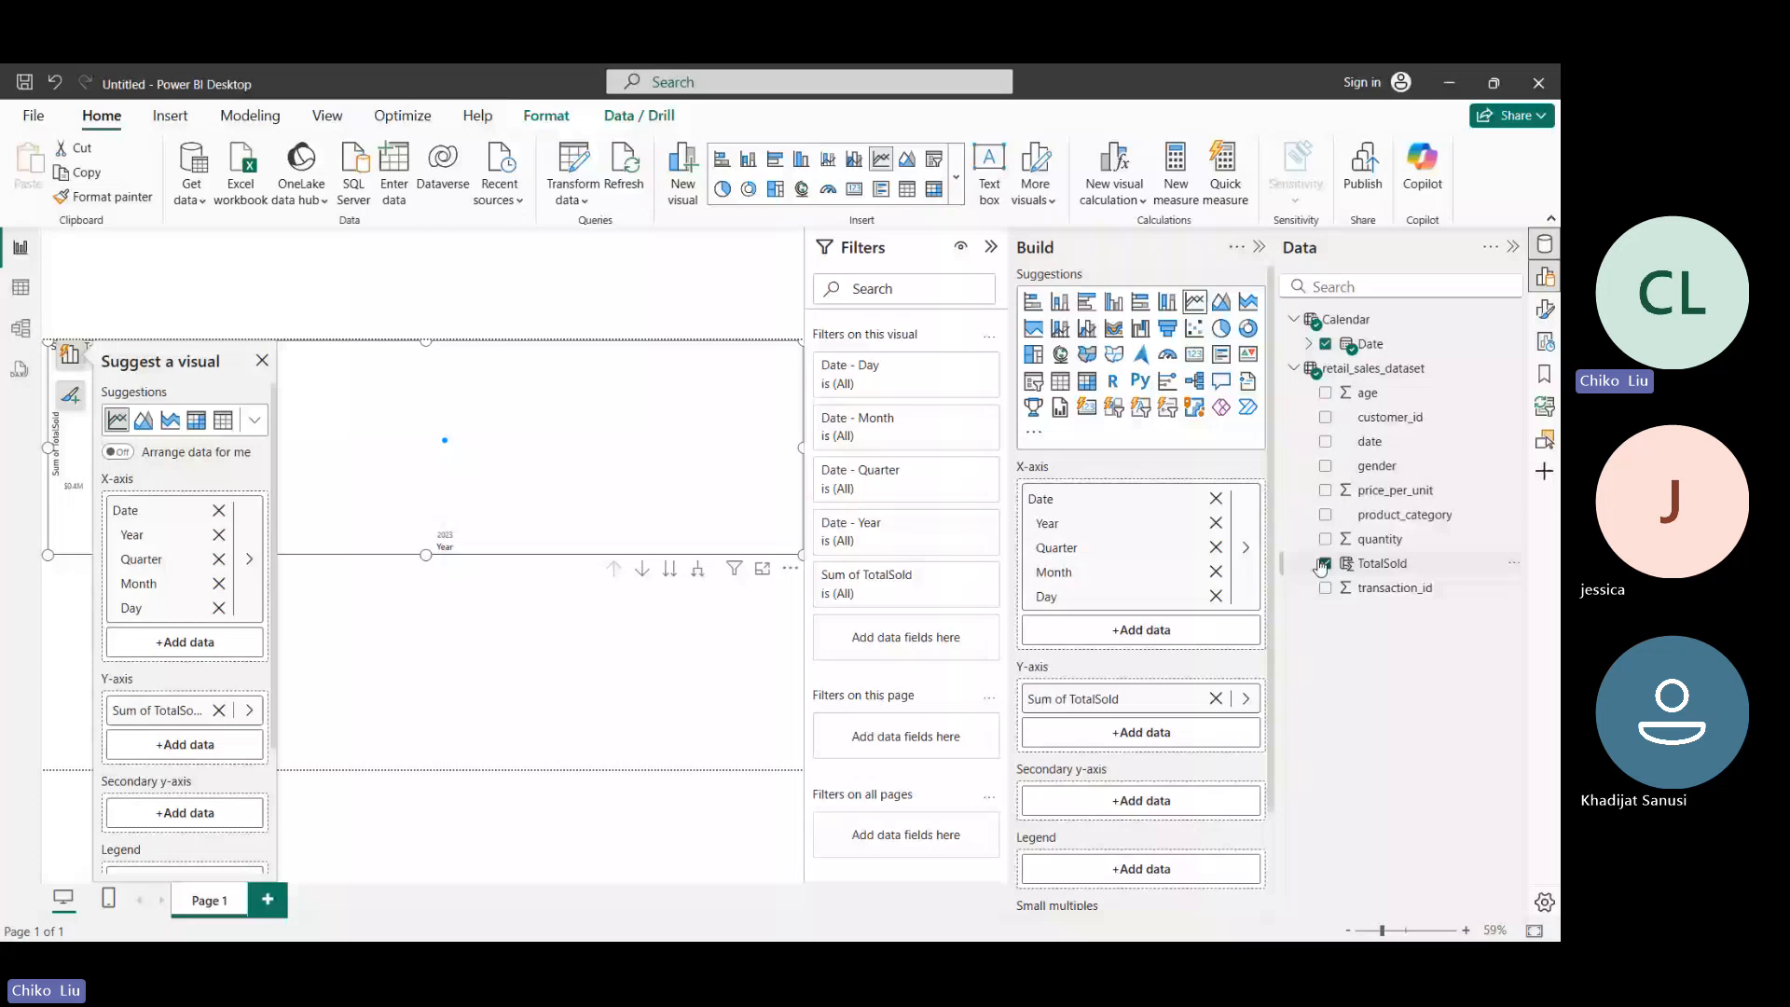
click(262, 361)
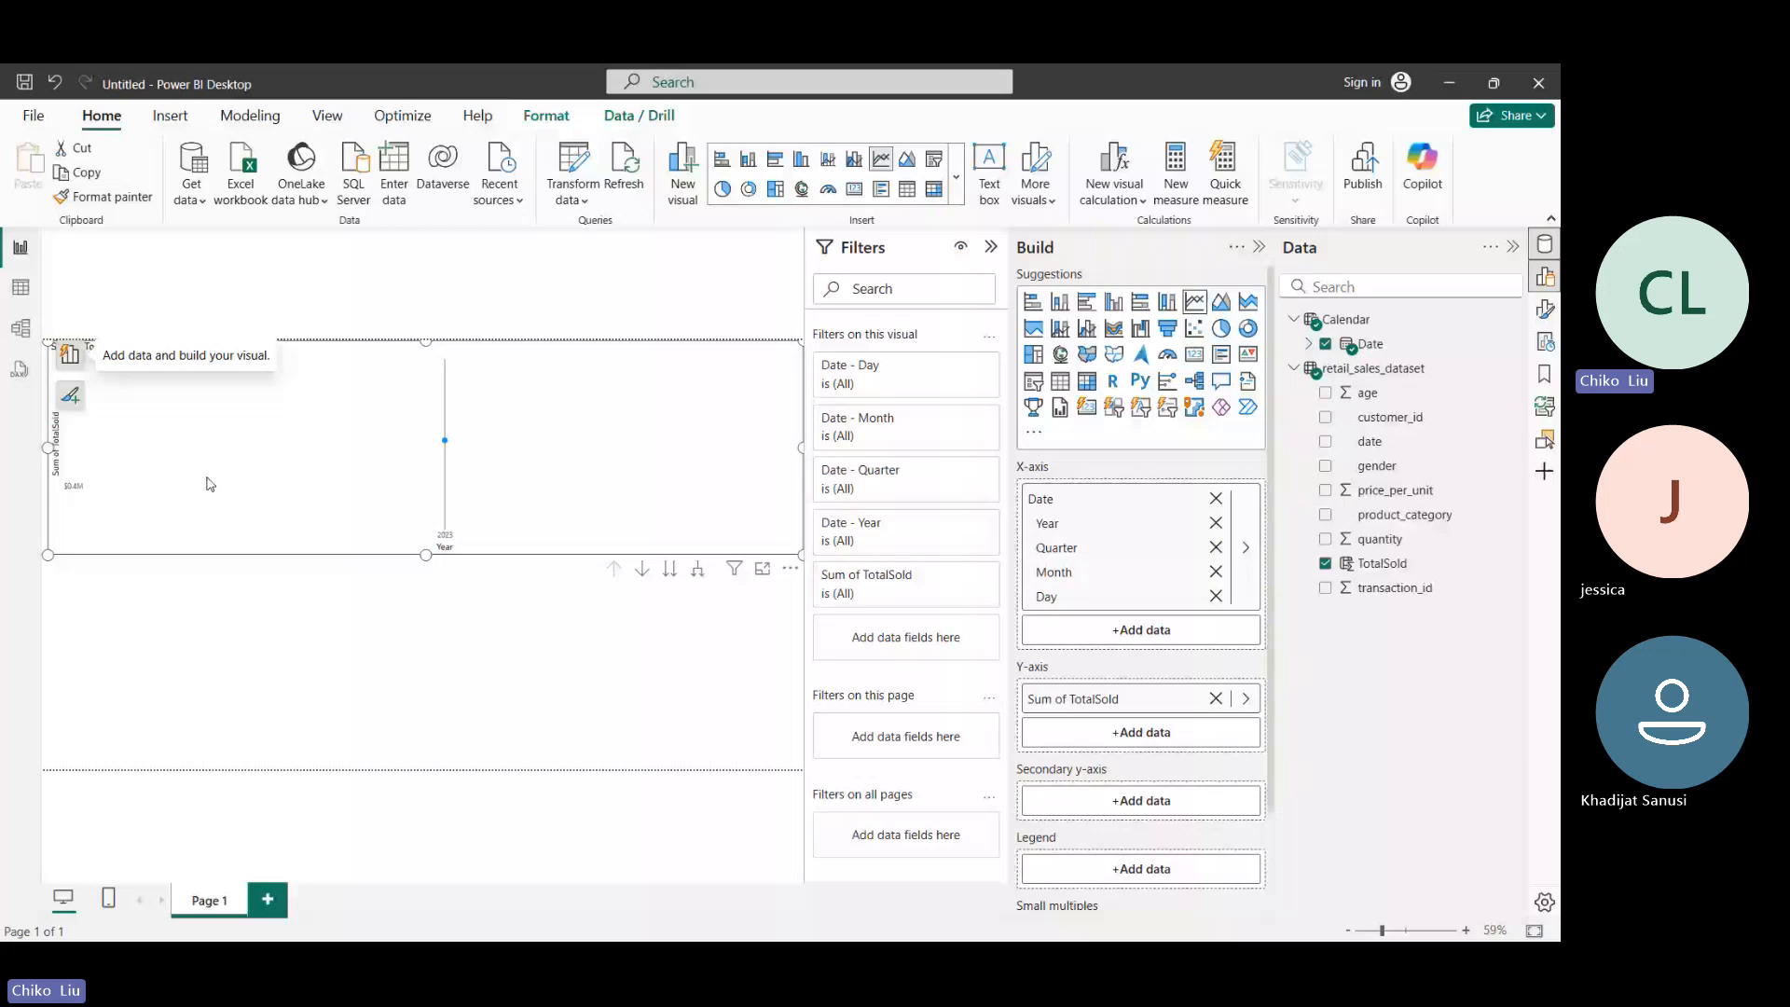
- Move the line chart down its date hierarchy from Year through Quarter to the Month level
mouse_move(446, 447)
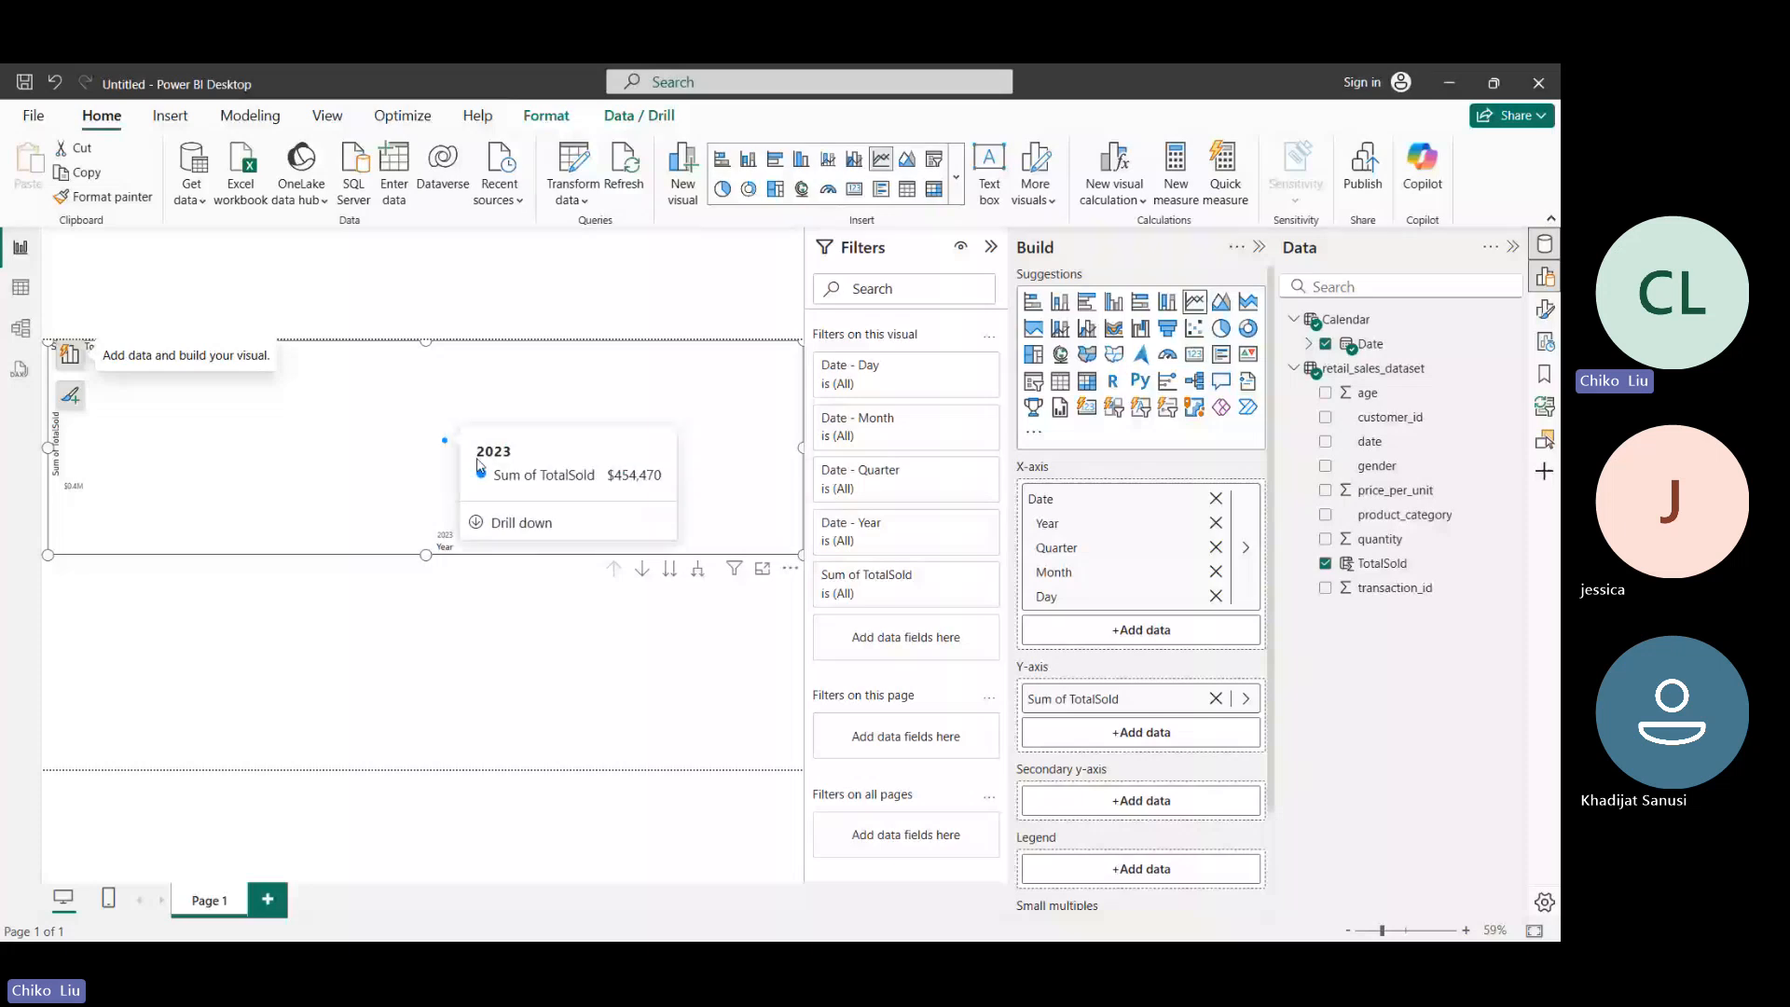
click(669, 570)
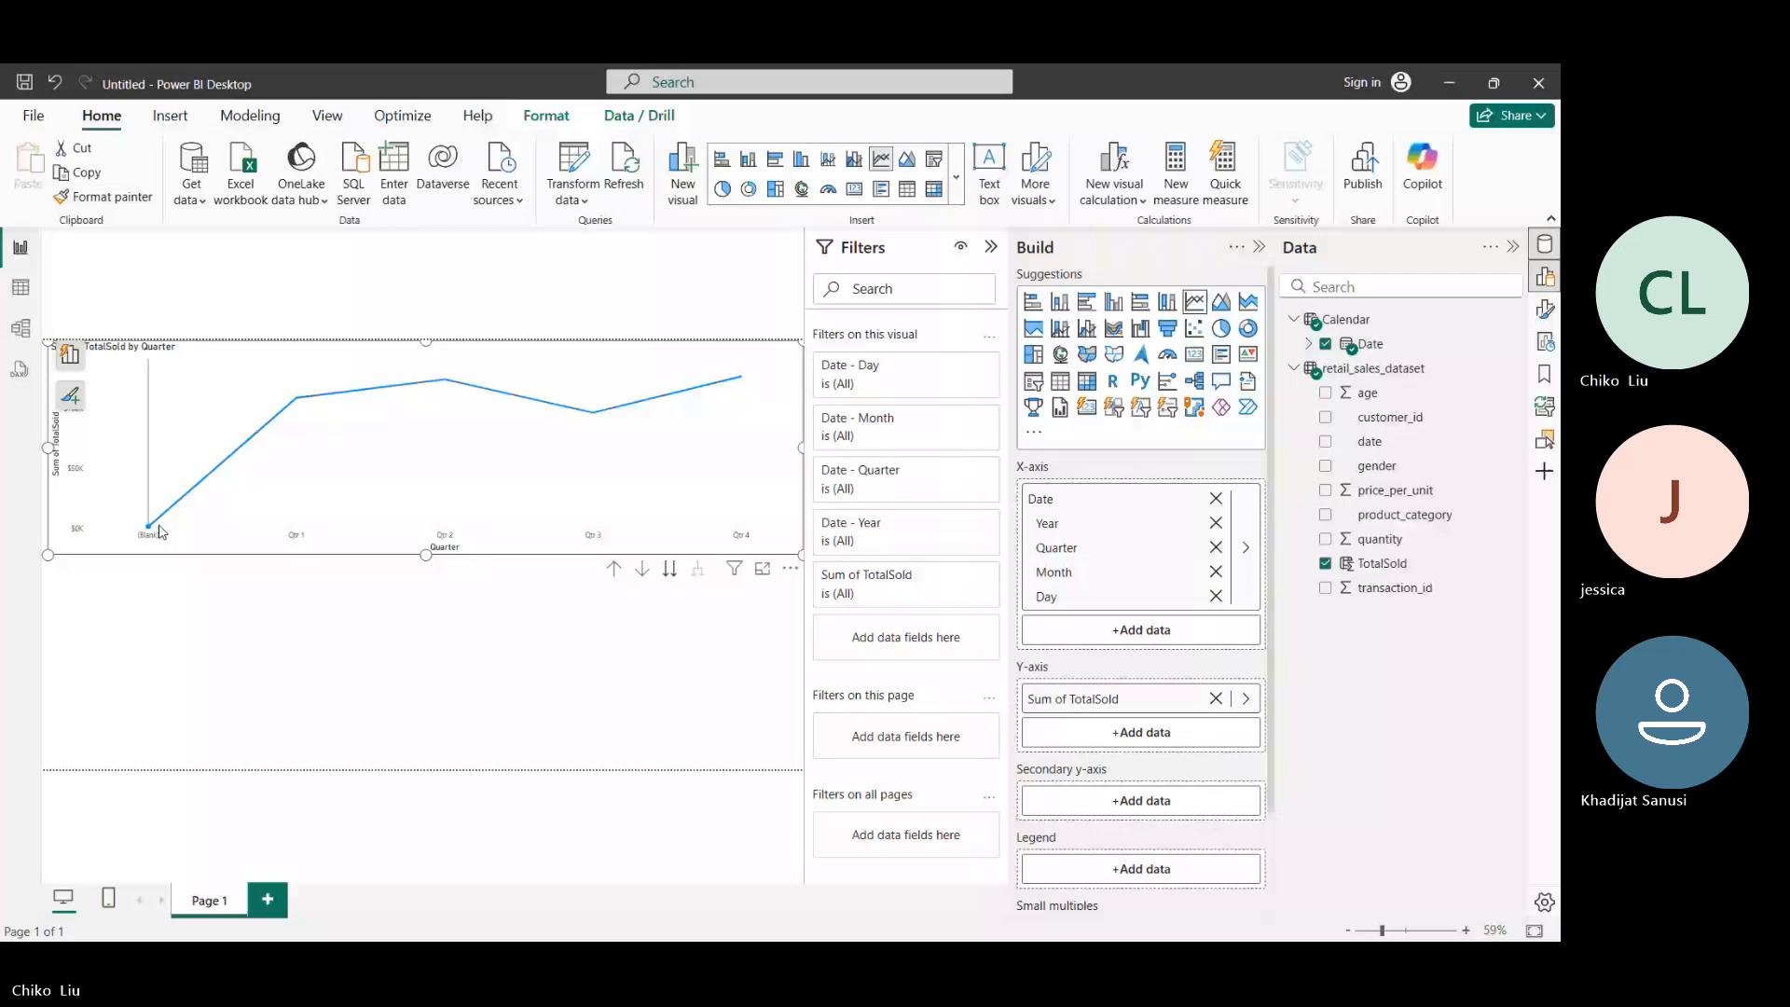
click(669, 572)
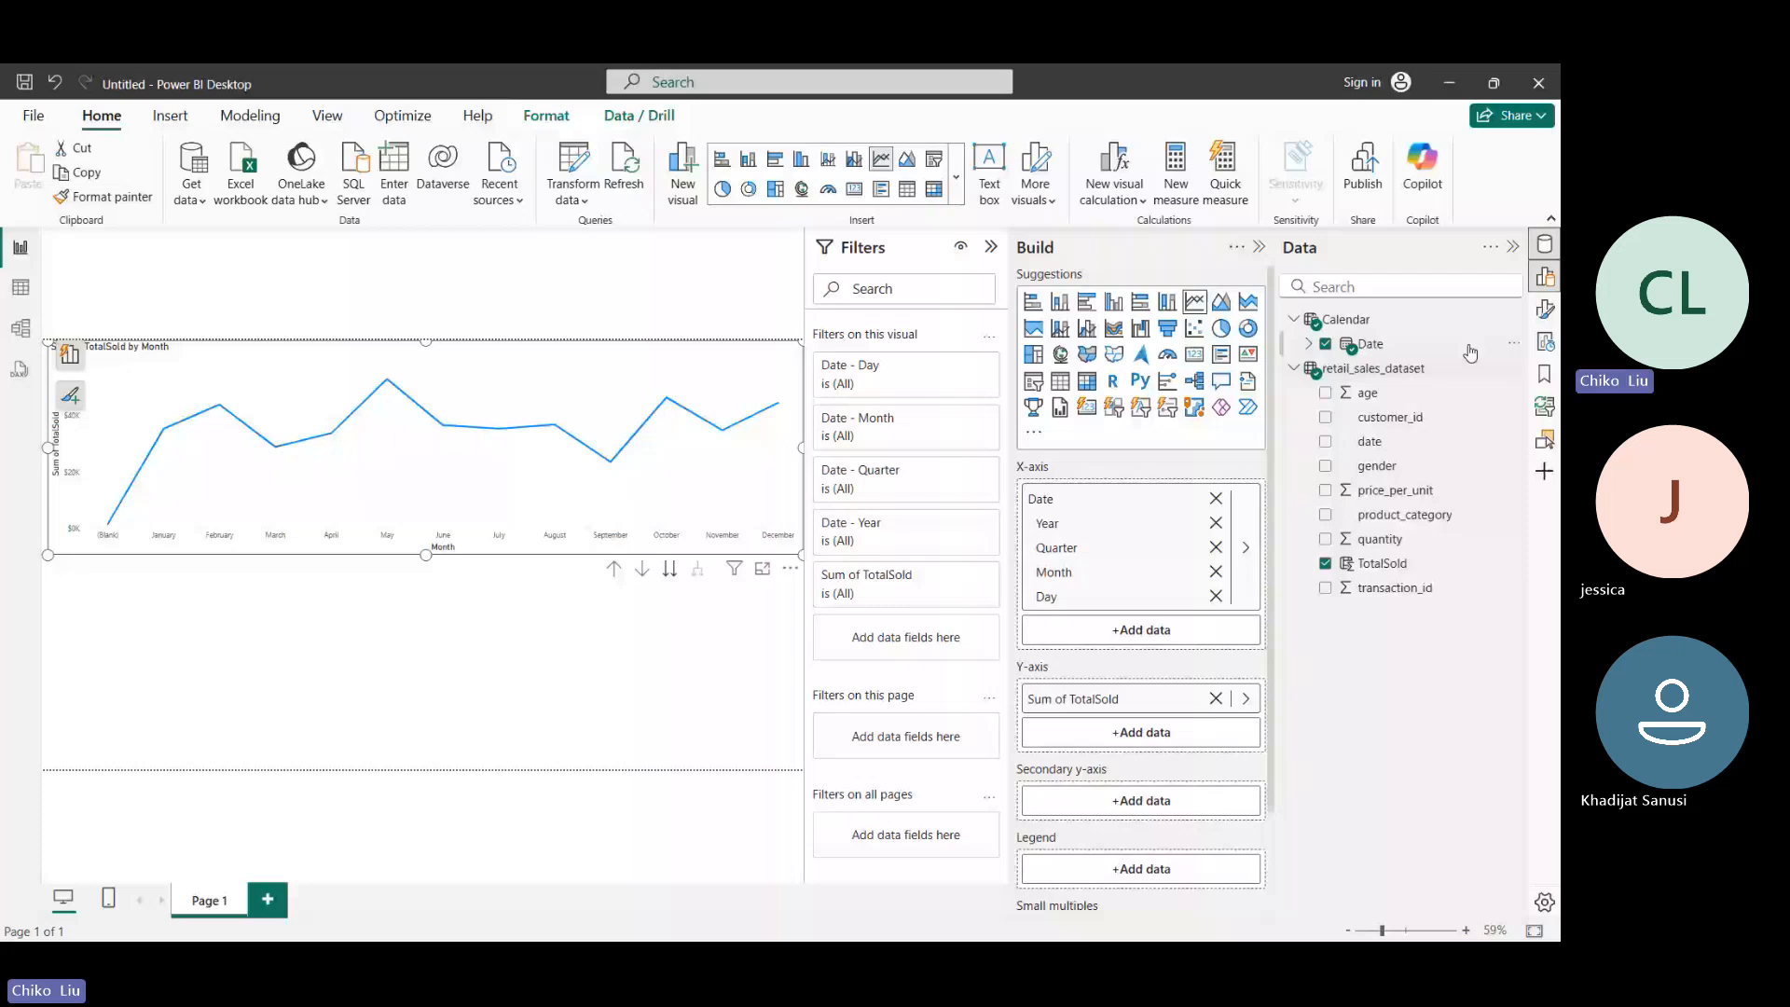
- Show the line chart's formatting options in place of the build options and turn off the X-axis title
click(1545, 309)
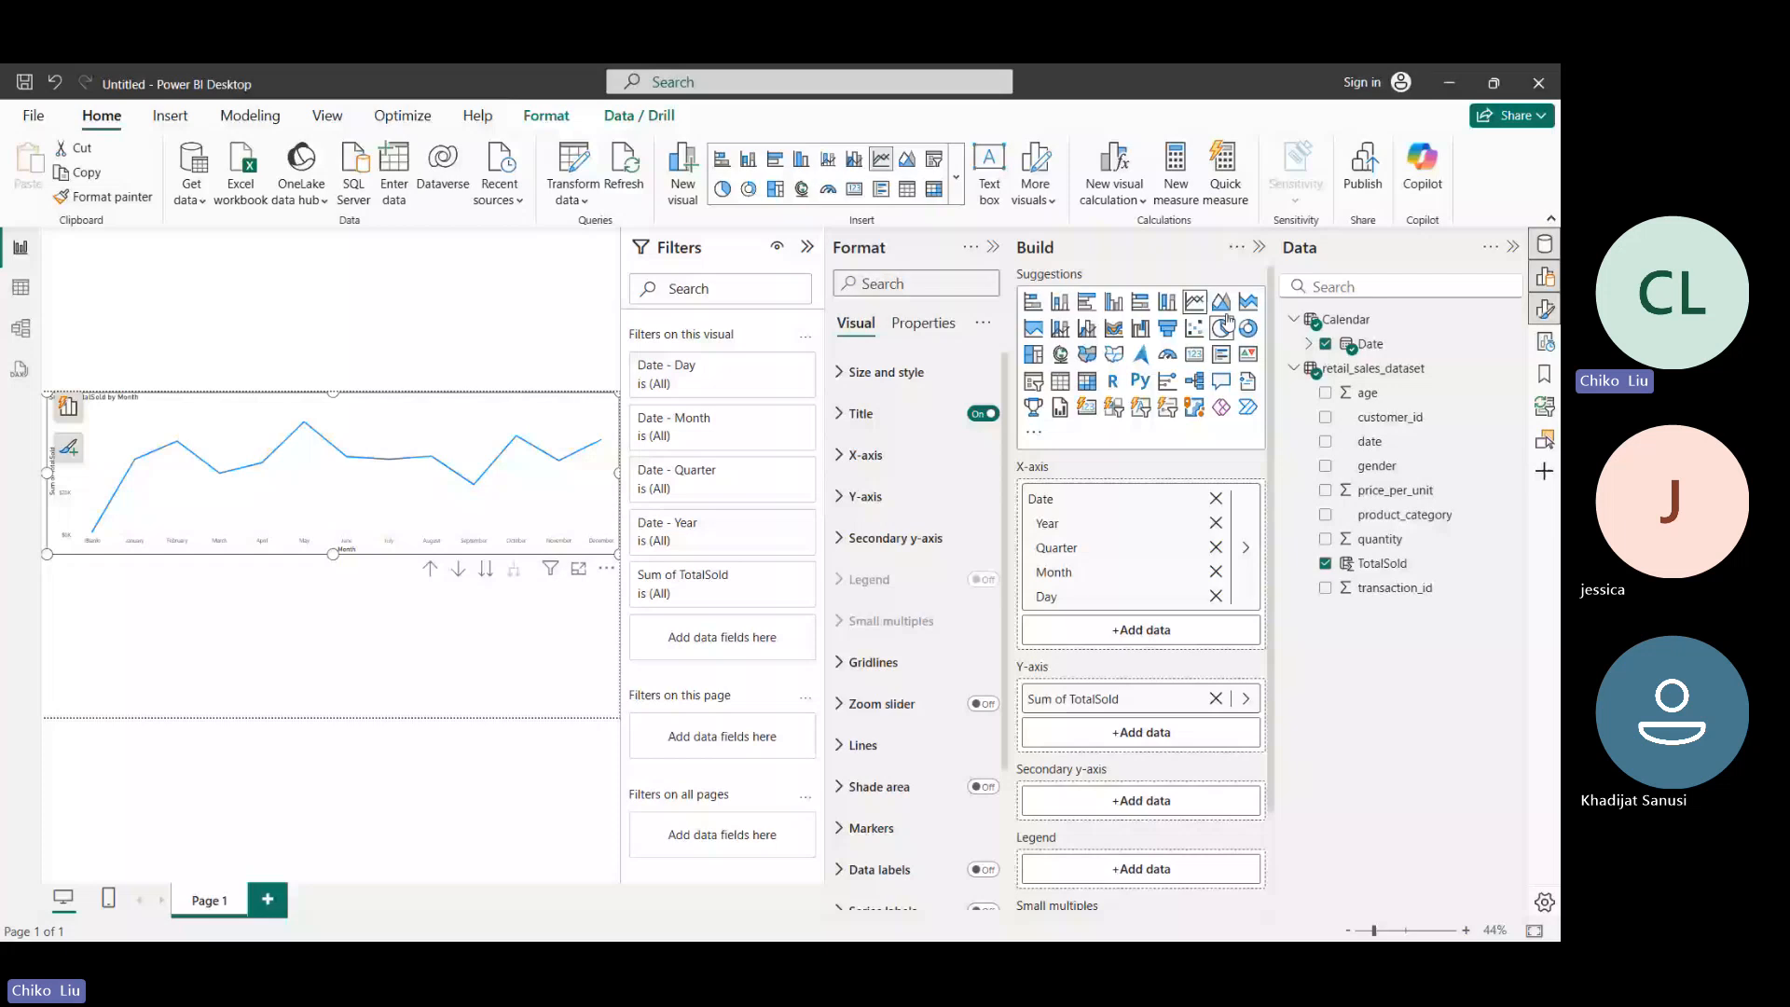
click(1260, 248)
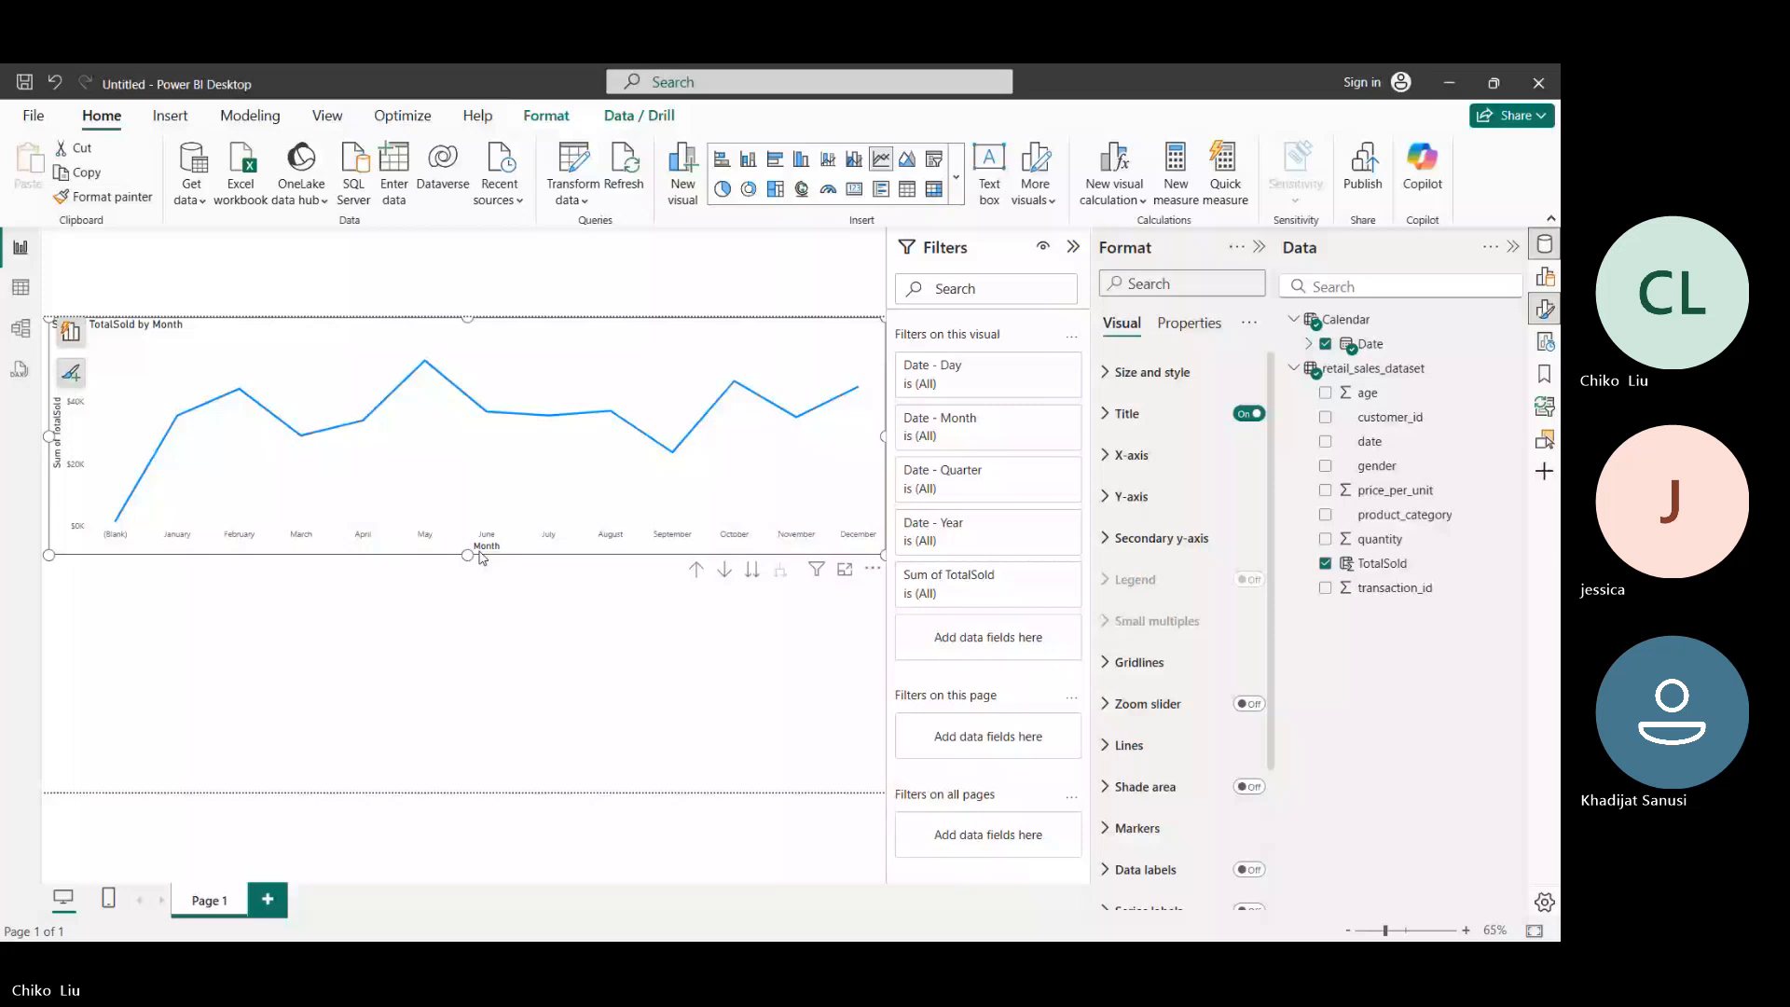
key(alt+Tab)
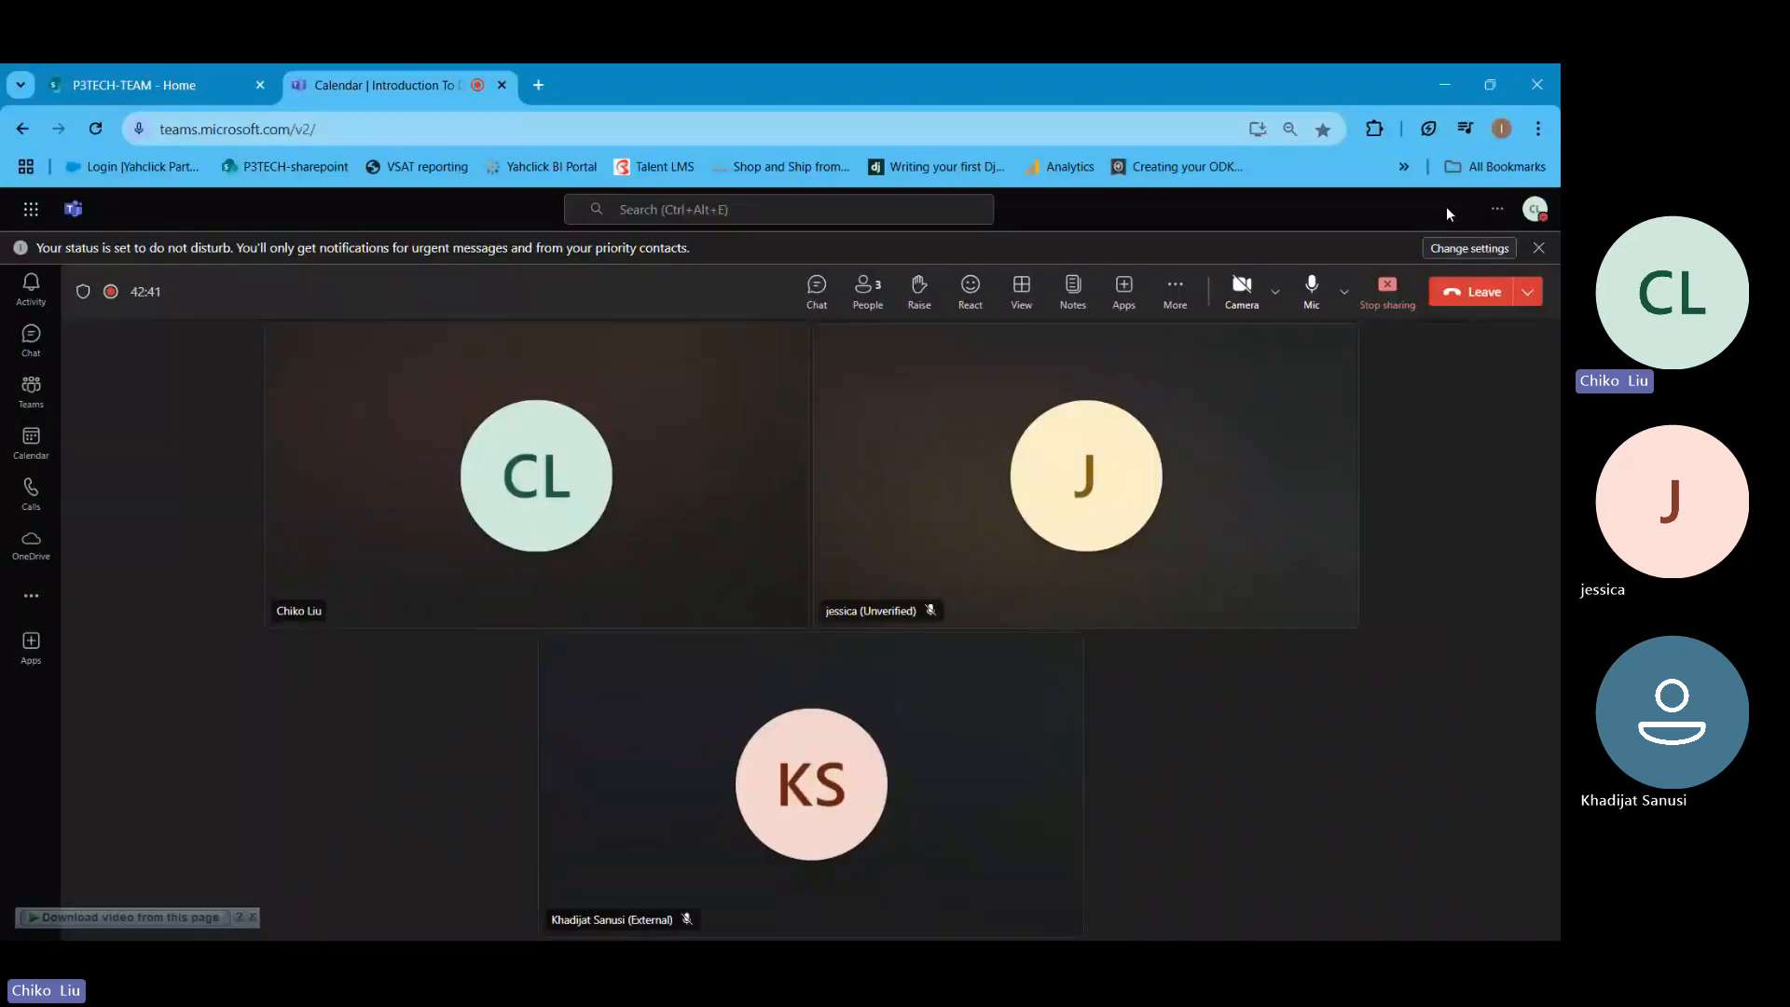
click(1441, 86)
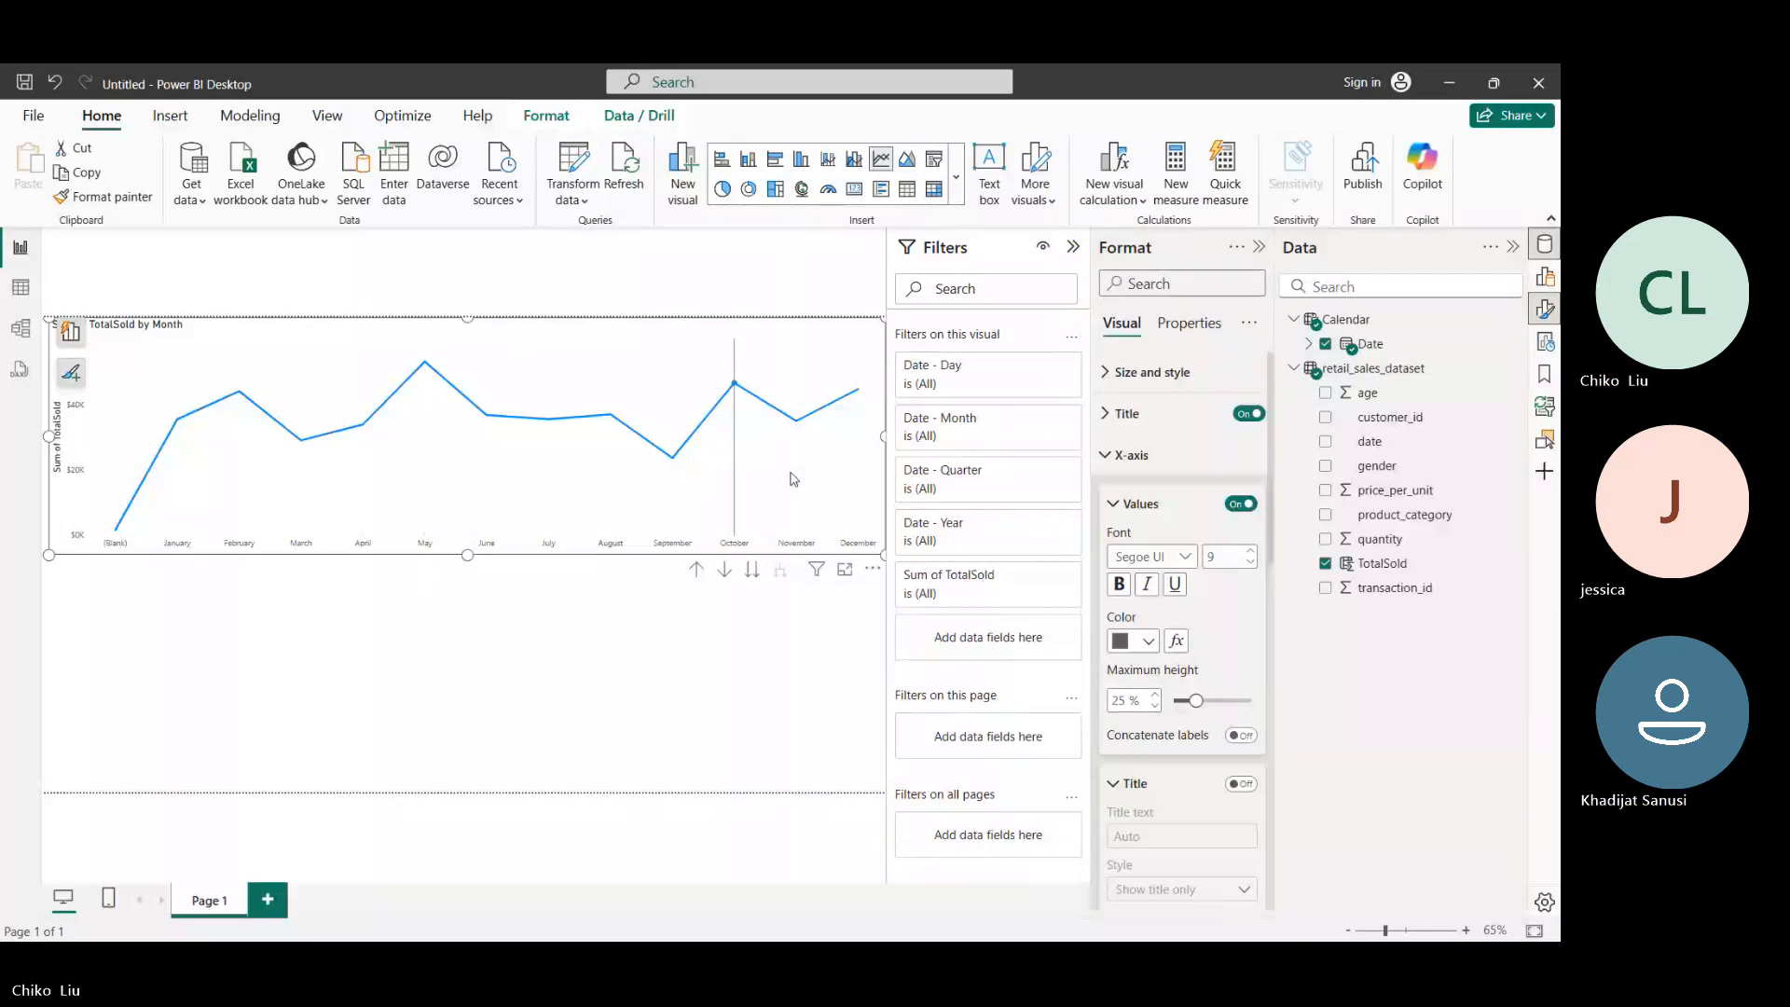
click(1123, 503)
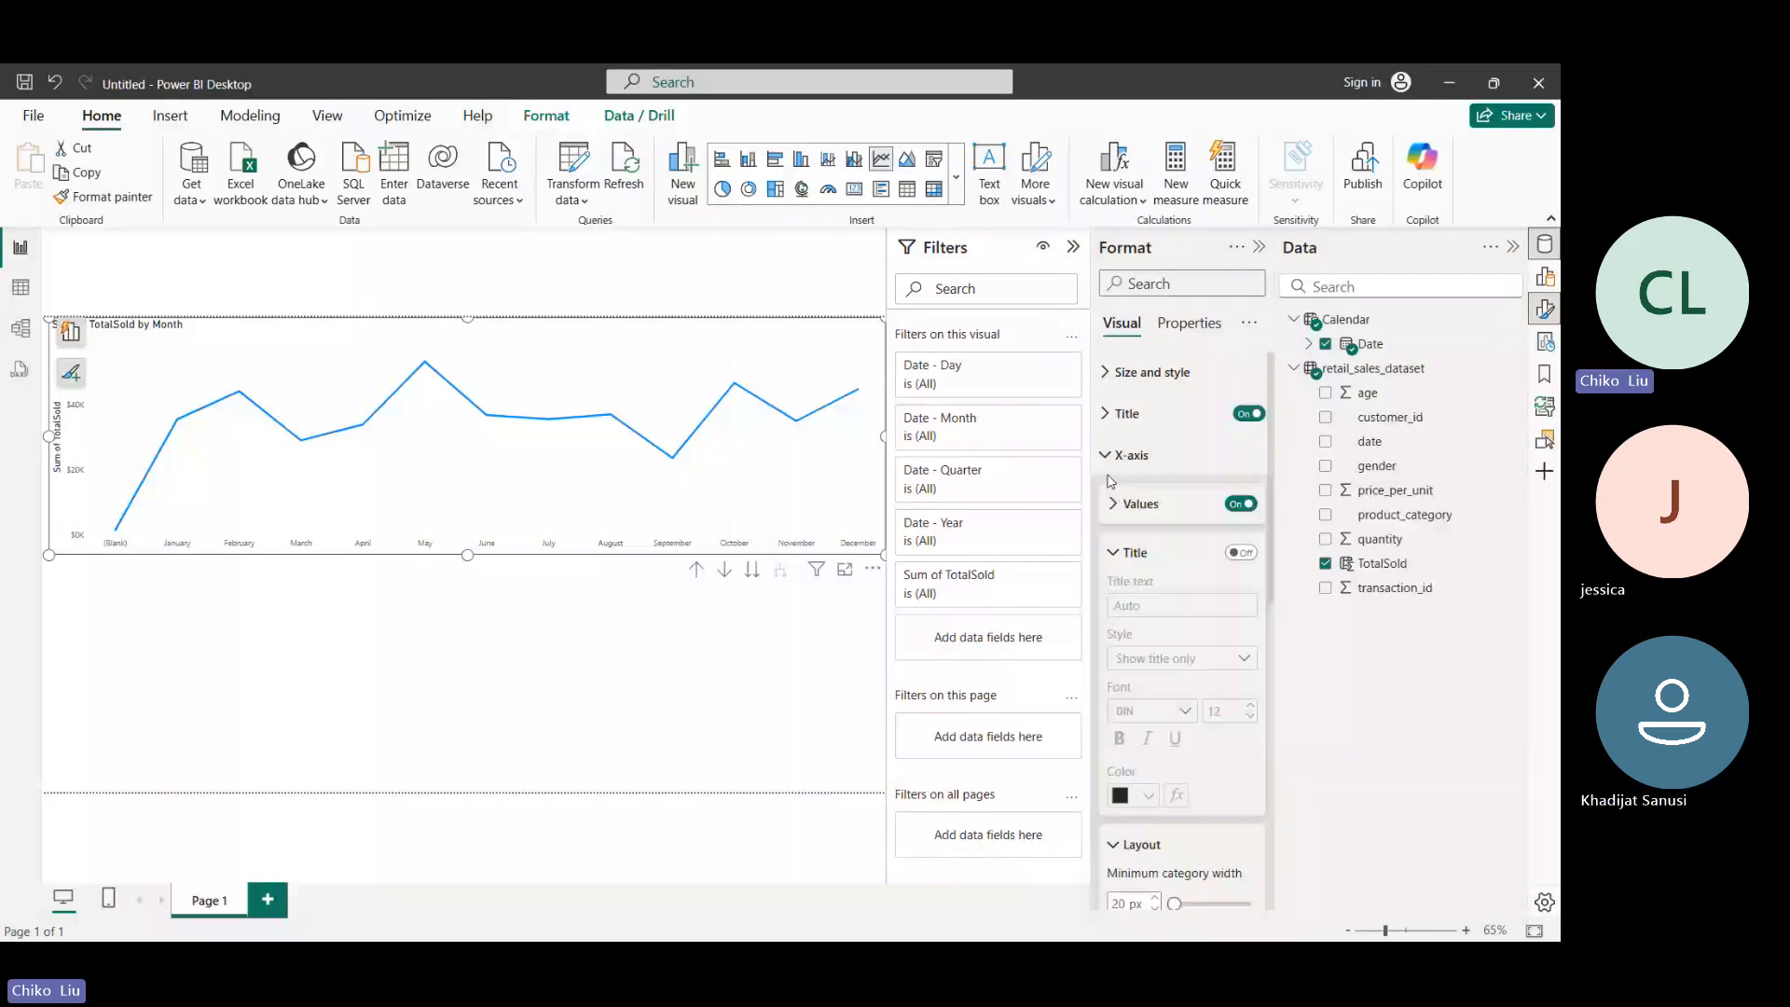
click(1111, 457)
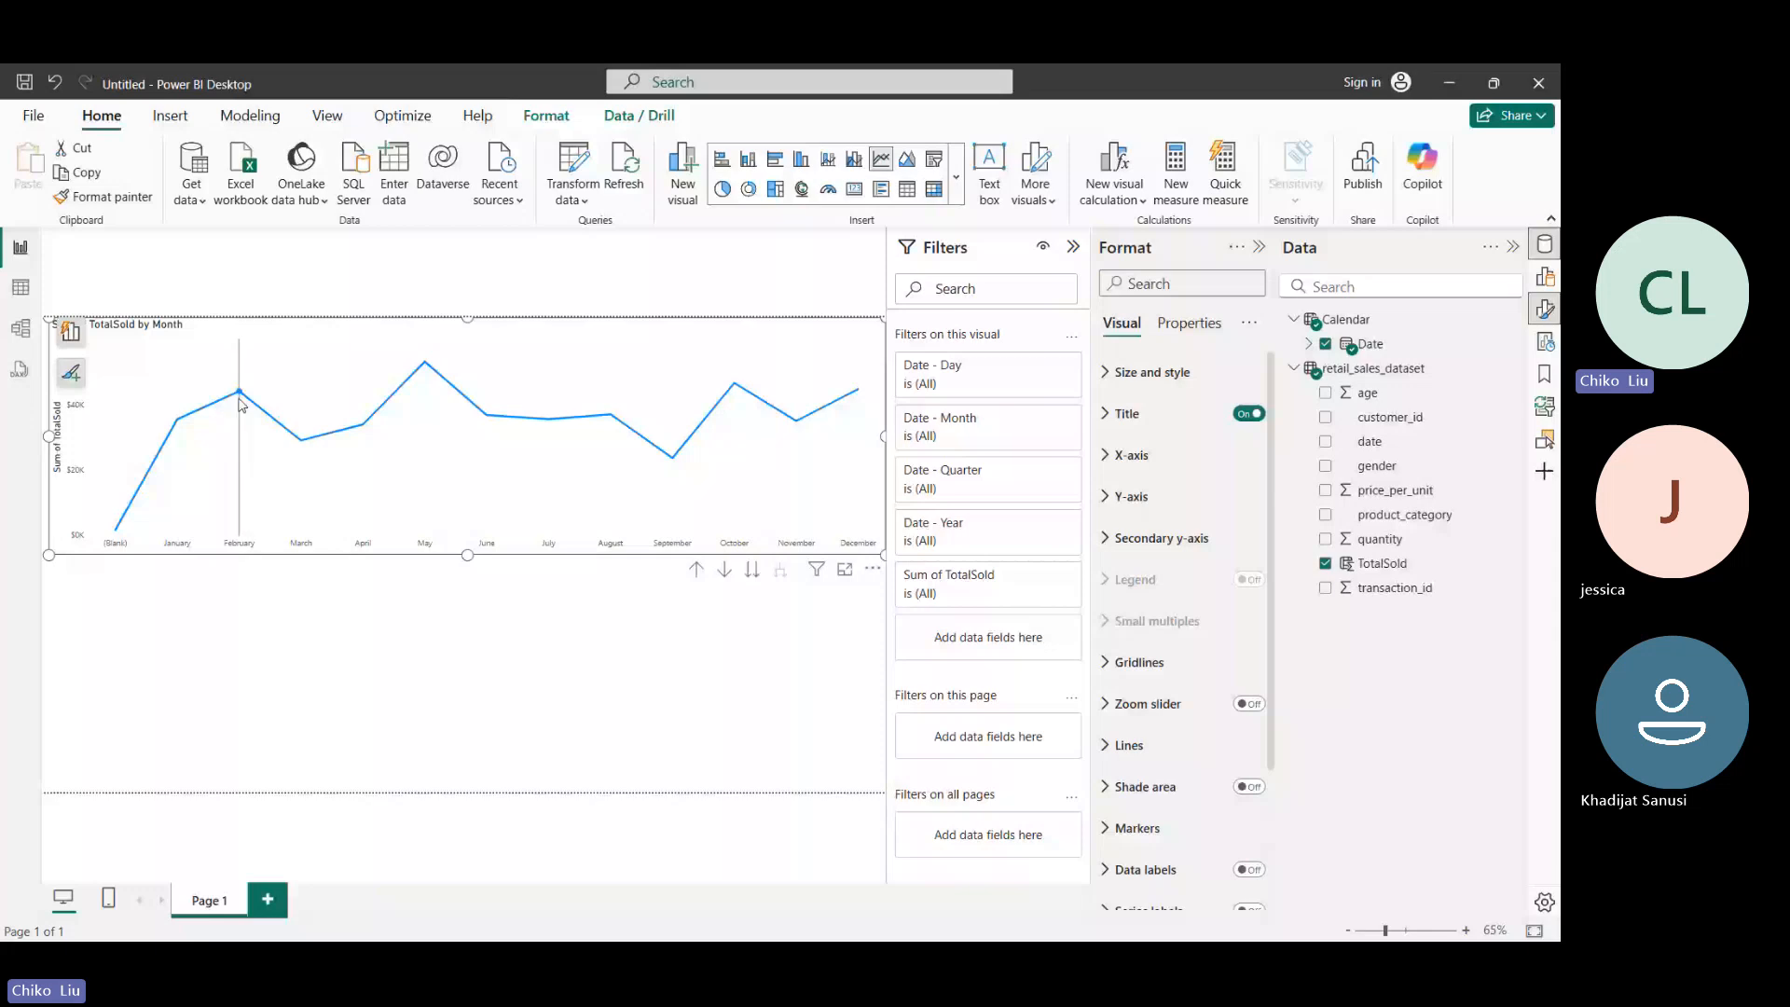
- Turn off the line chart's Y-axis values and Y-axis title
mouse_move(240, 405)
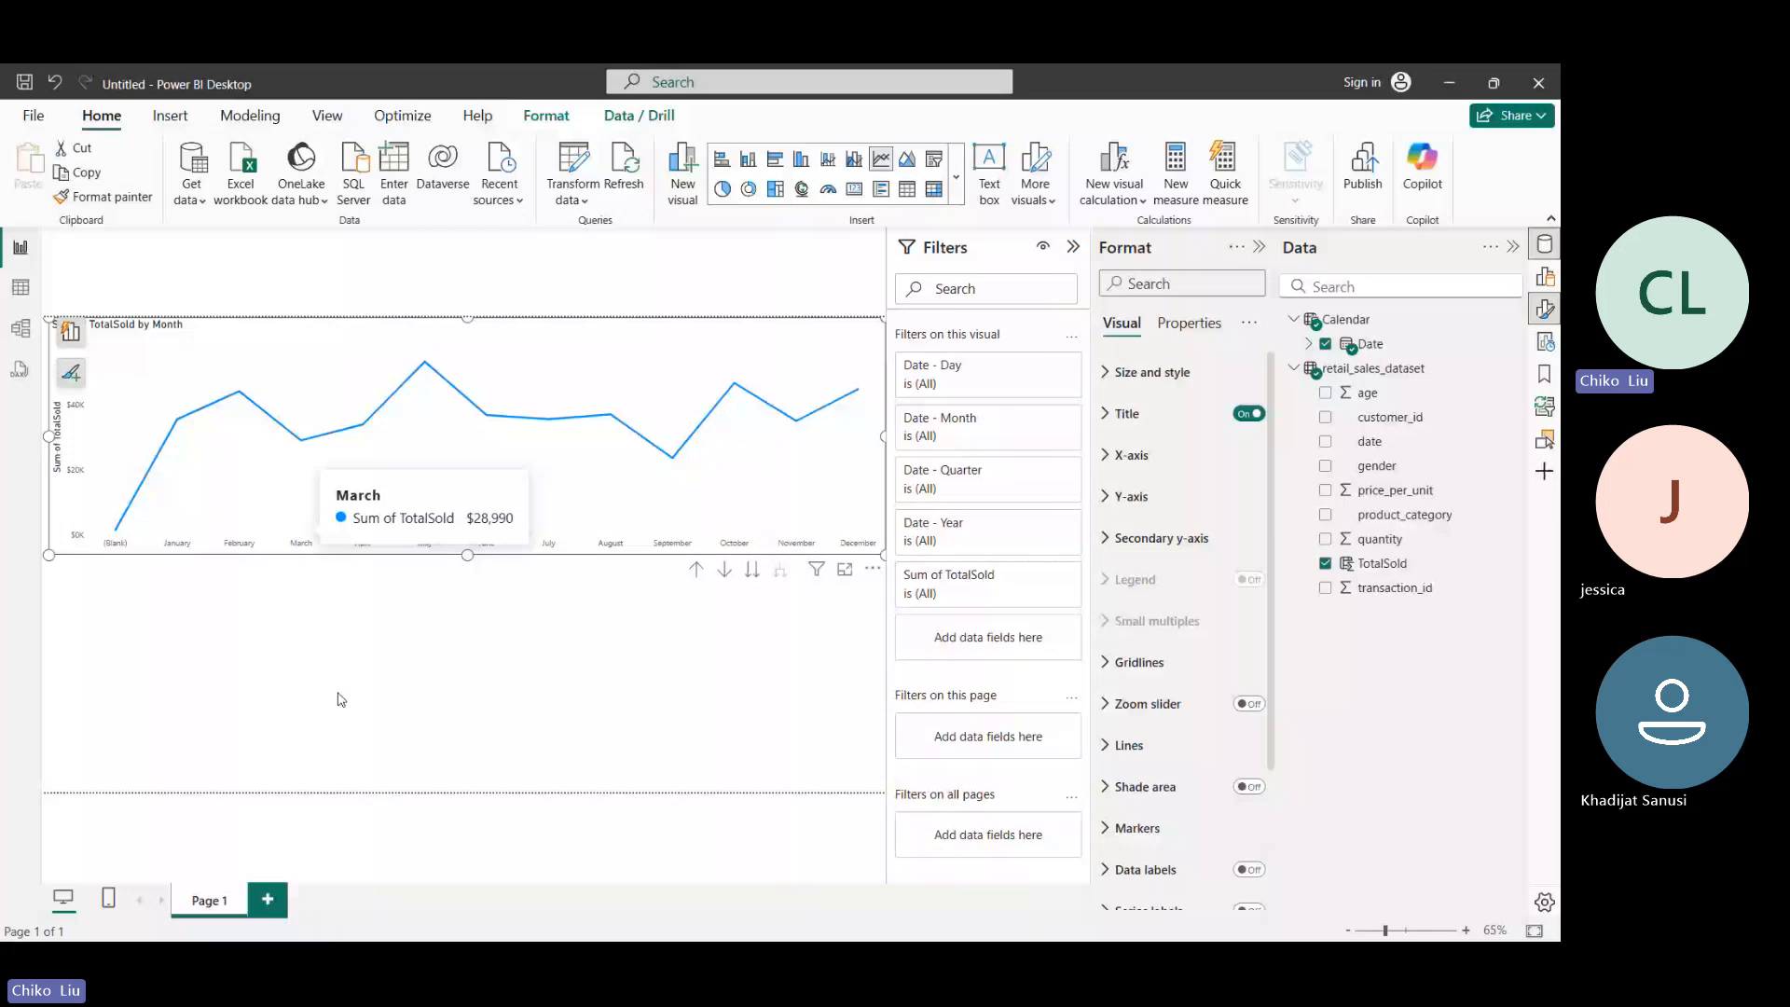
click(1108, 499)
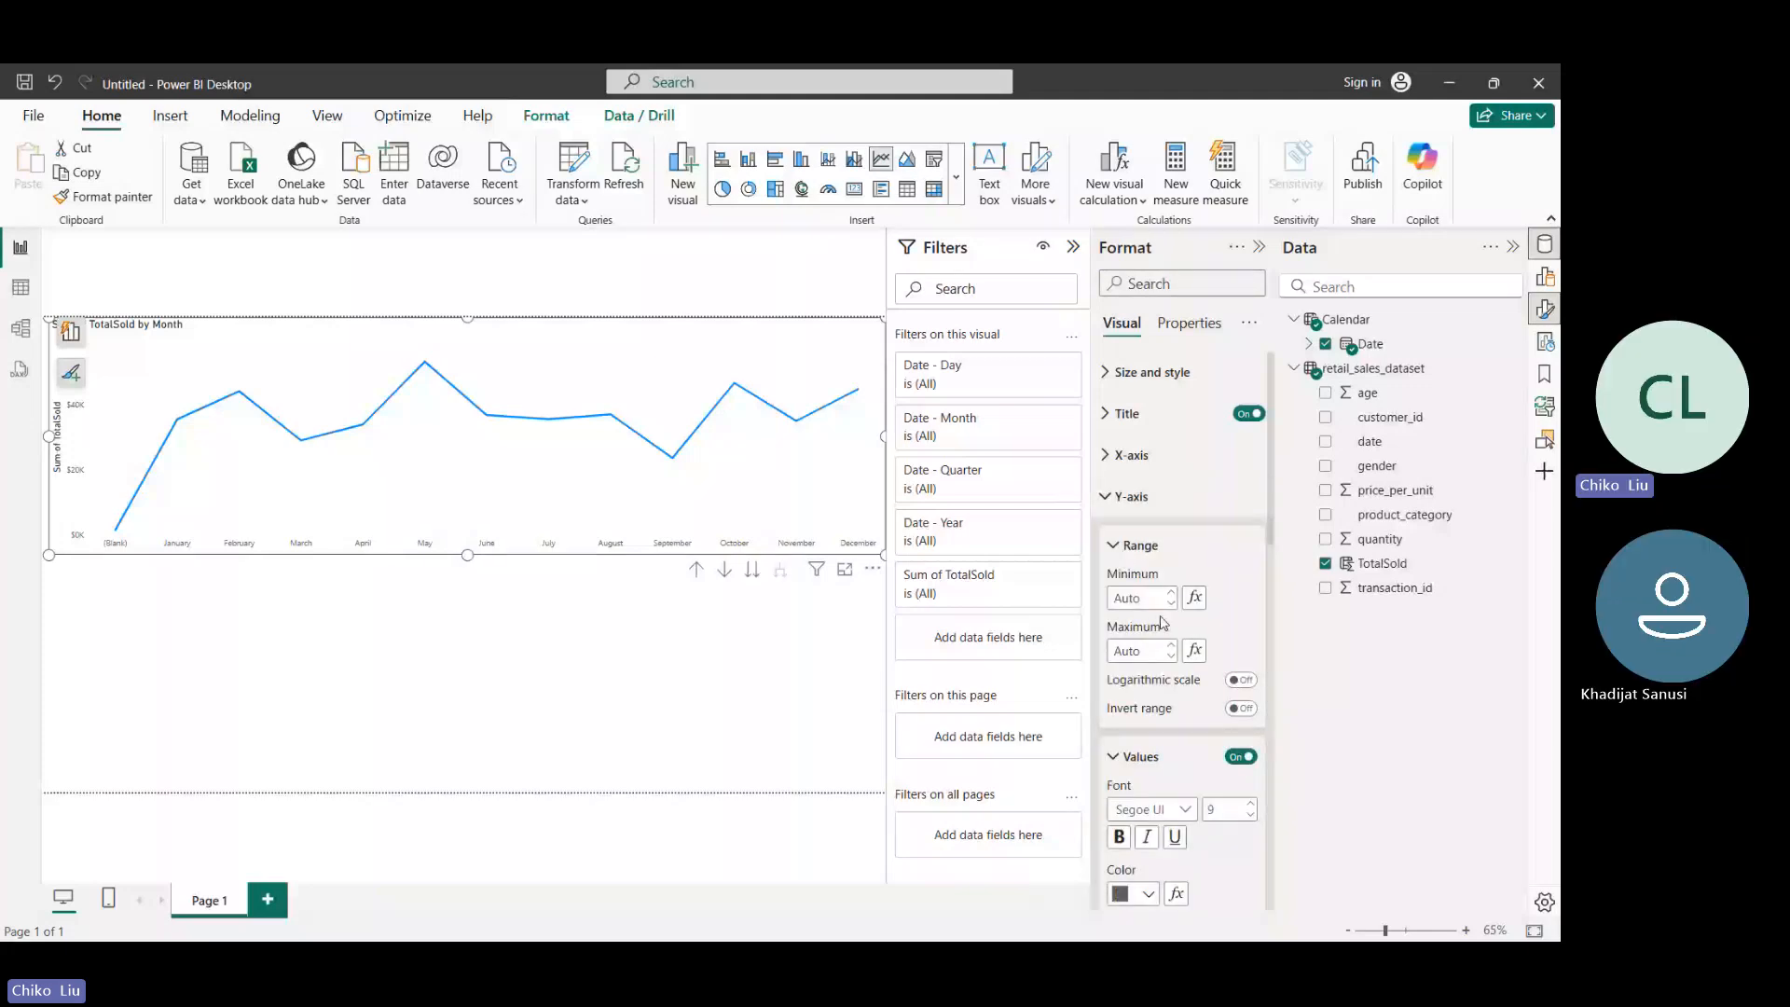
click(1238, 758)
scroll(1100, 411, down, 2)
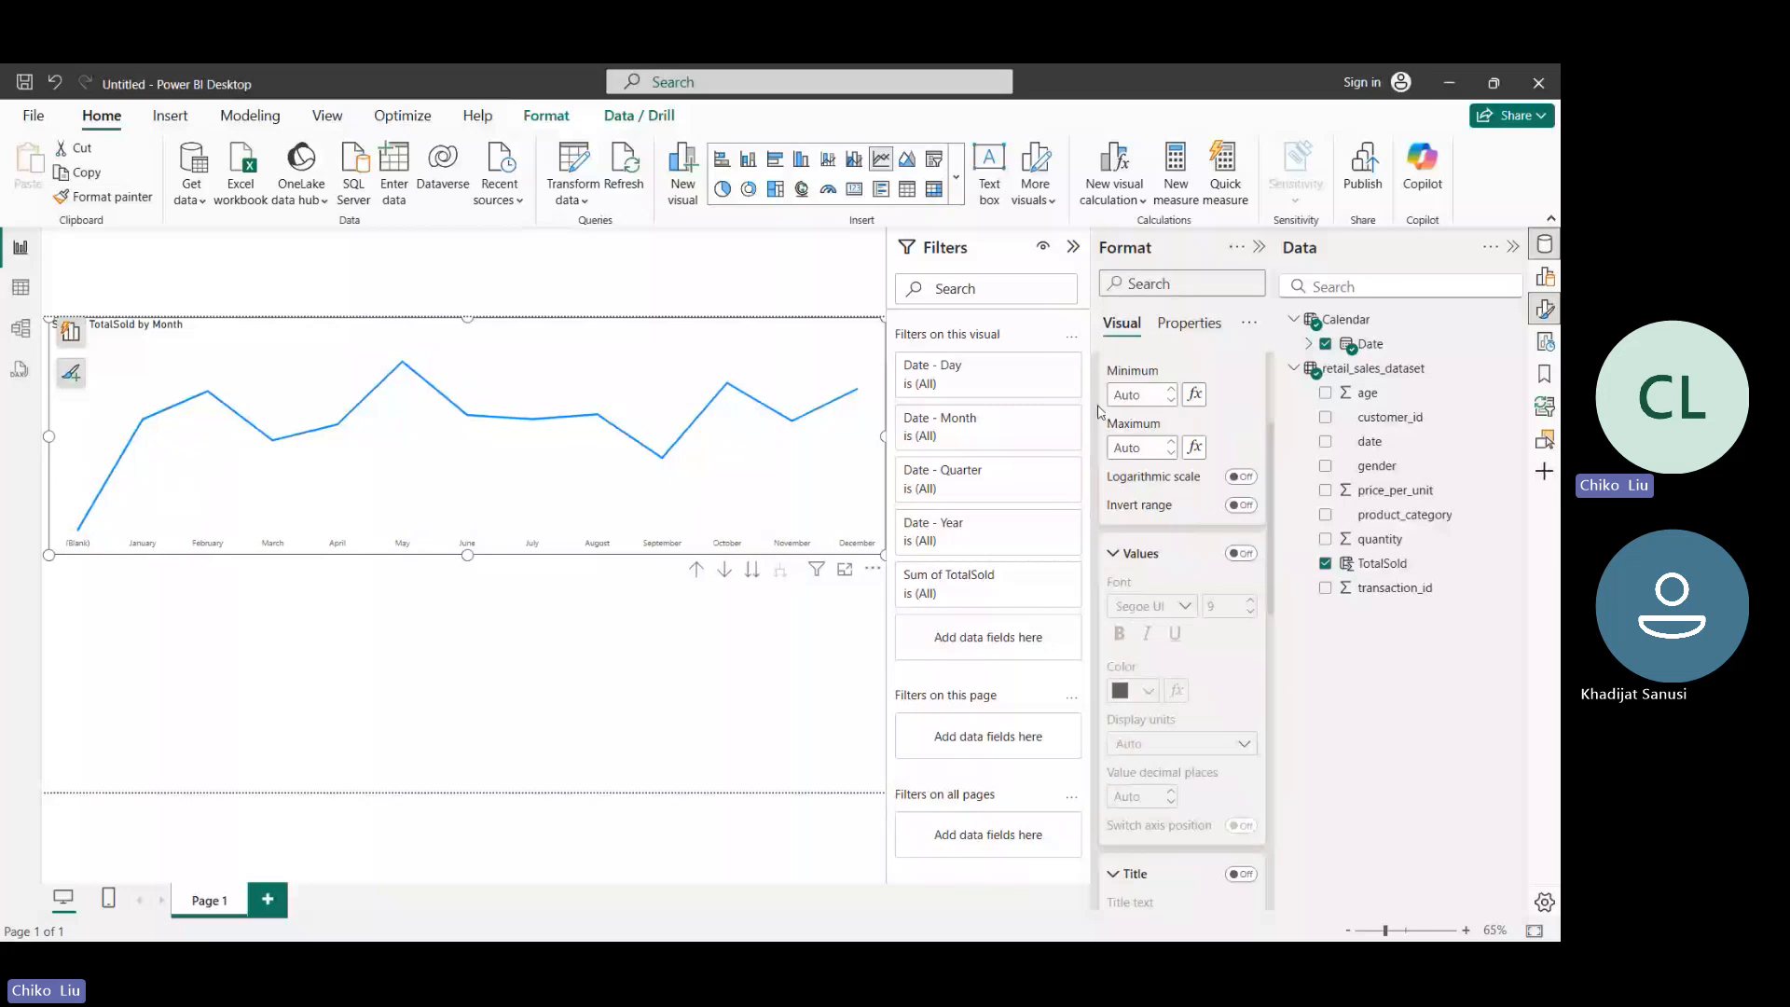
scroll(1098, 411, up, 3)
click(1107, 497)
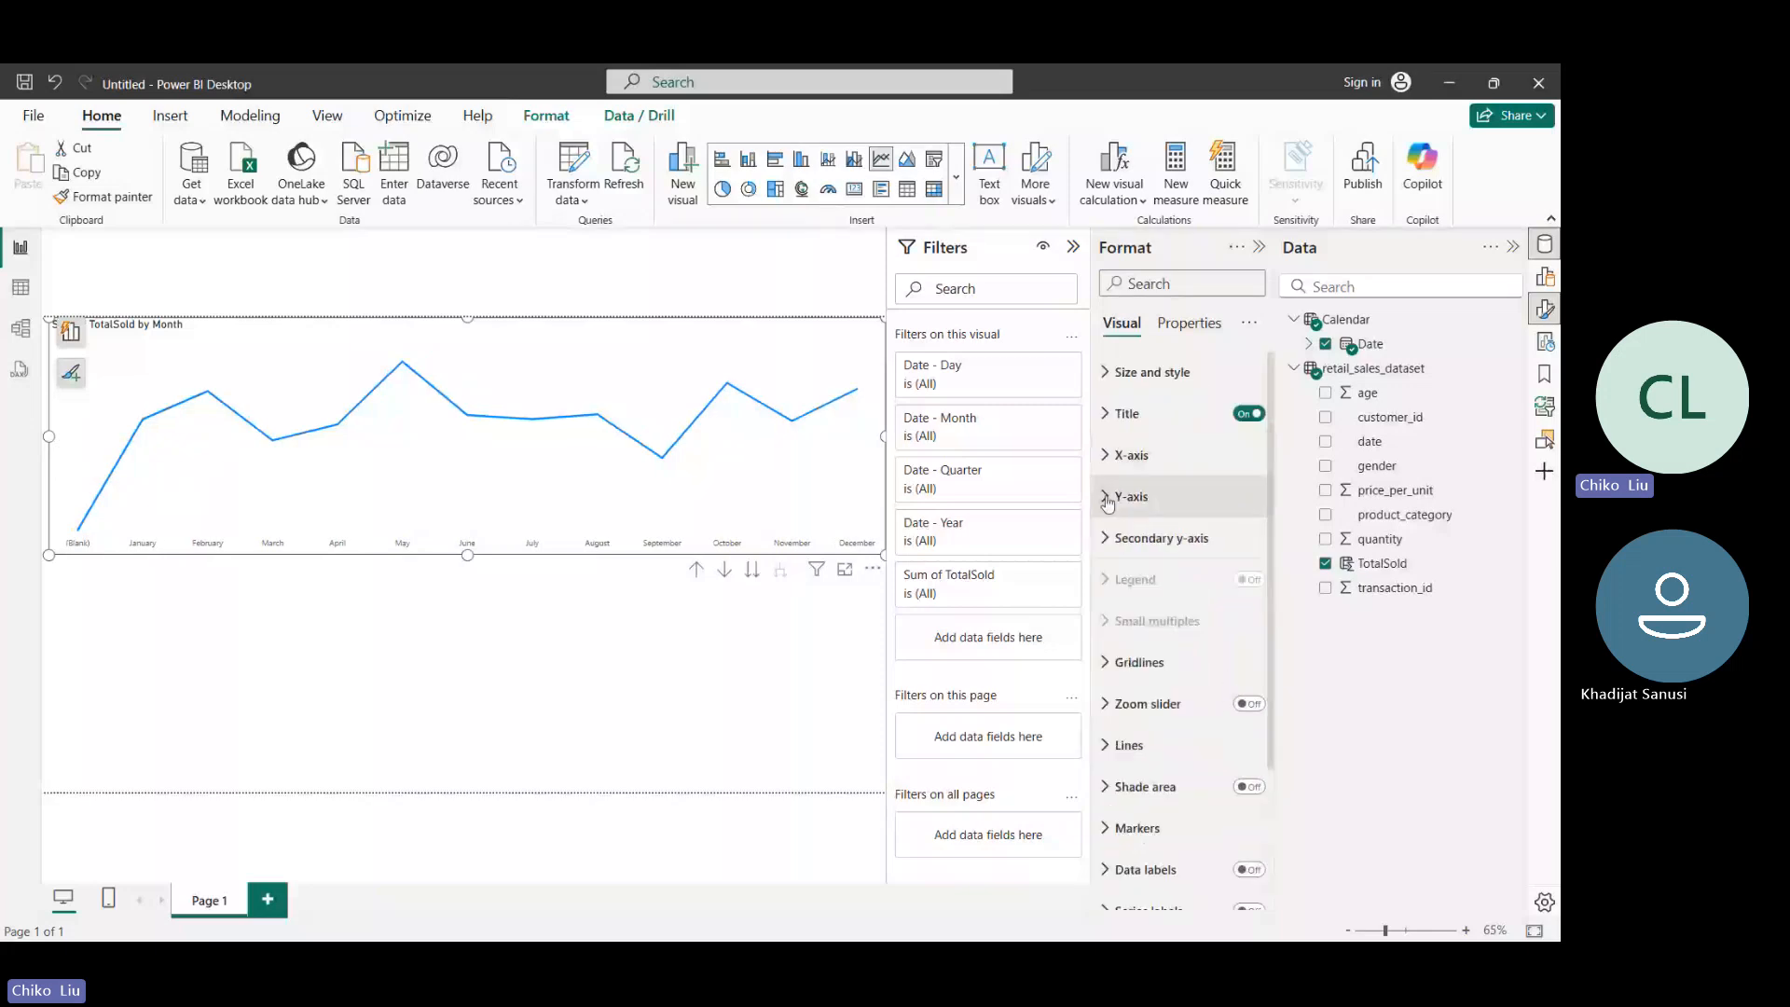
- Turn on the line chart's data labels
scroll(1107, 471, down, 2)
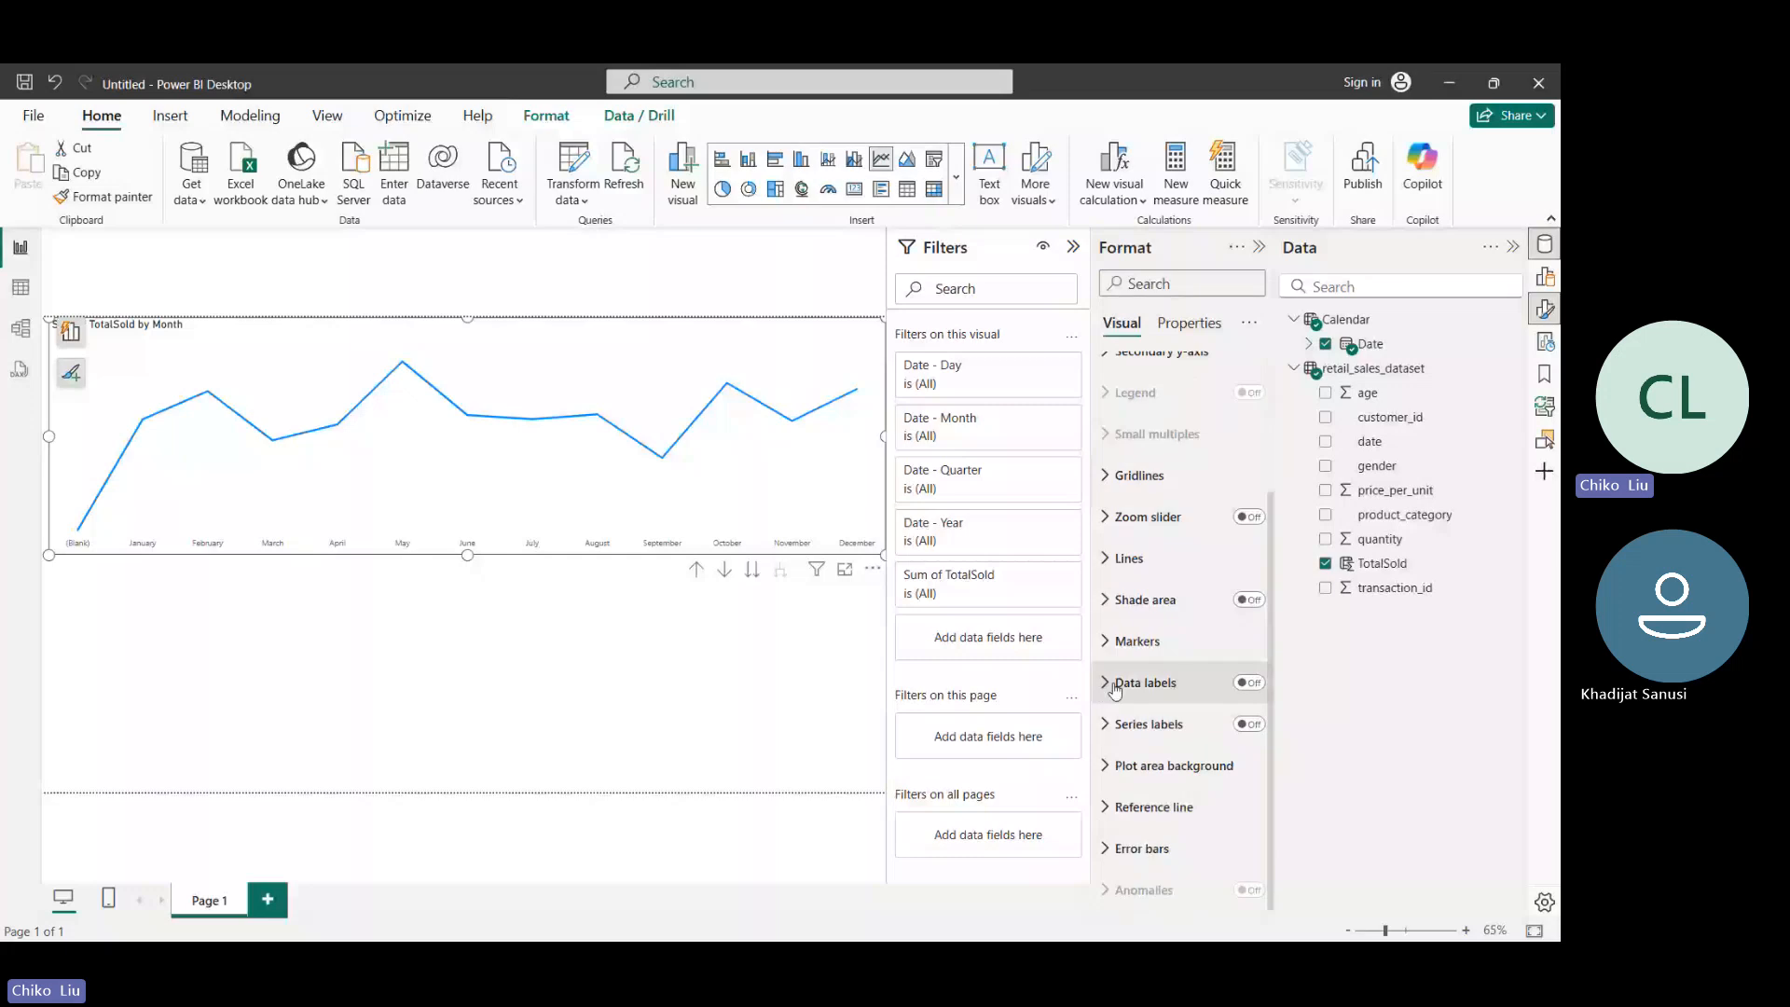
click(1250, 684)
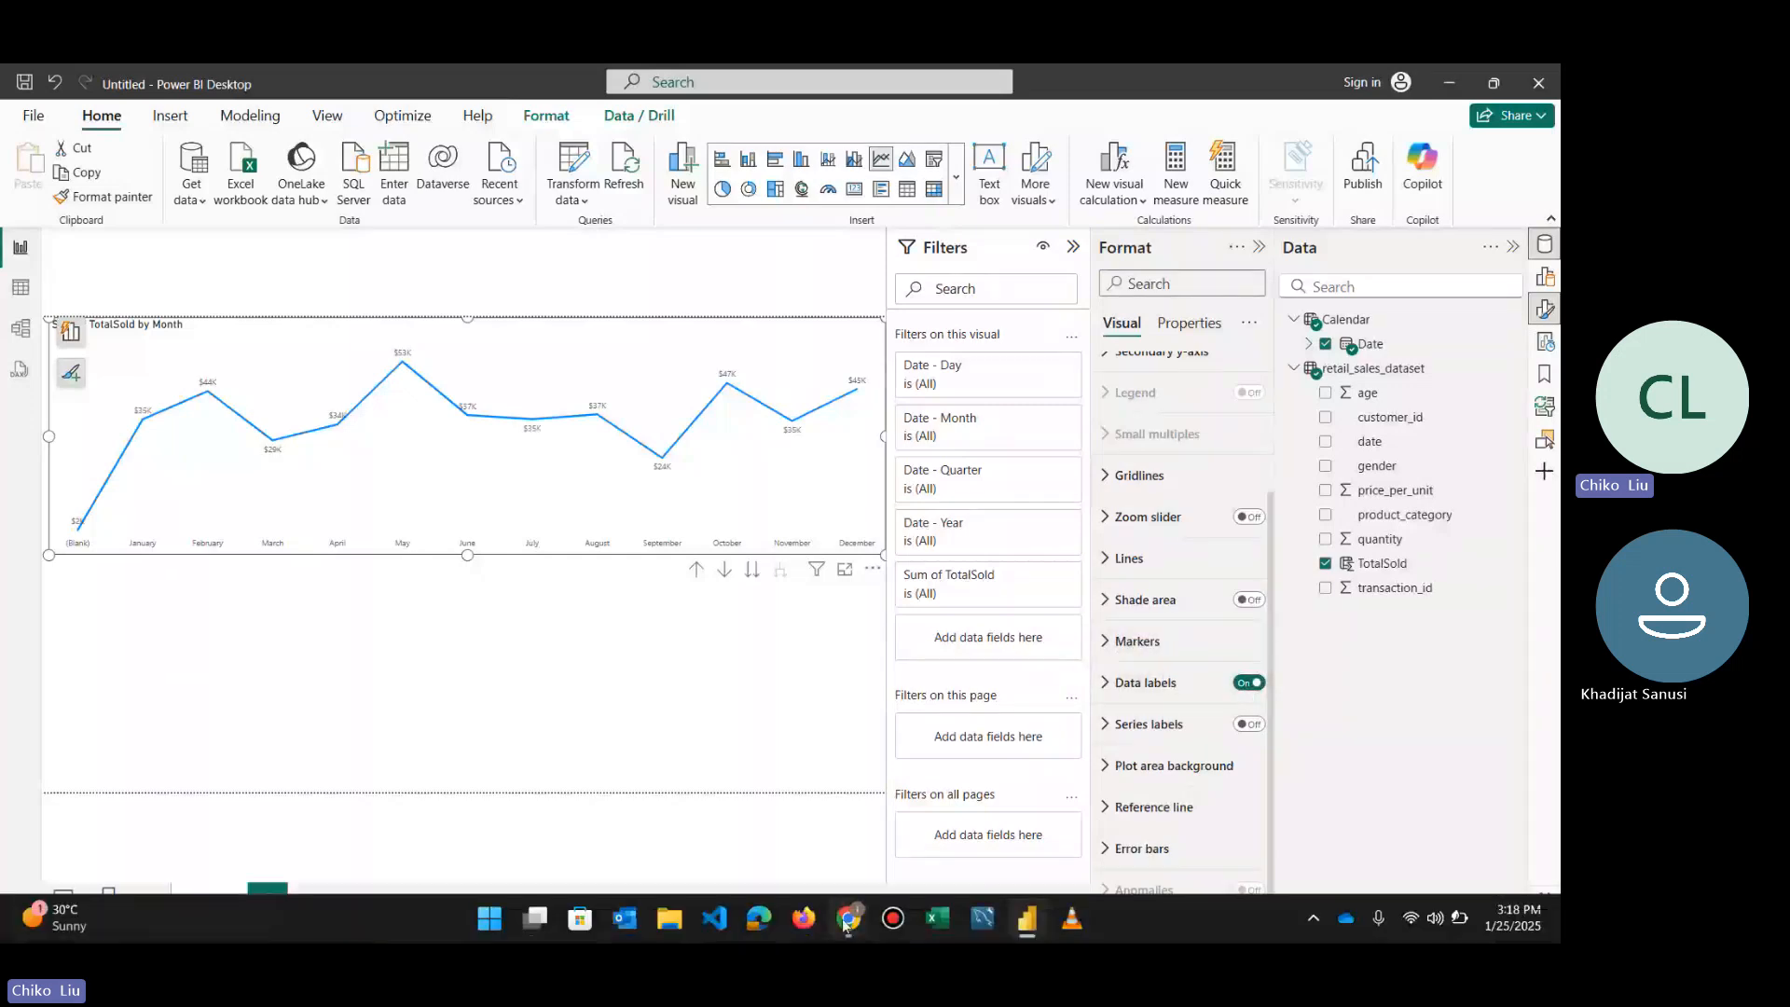
- Switch to the Teams meeting in the browser, admit the participant waiting in the lobby, and return to Power BI
mouse_move(848, 920)
click(809, 797)
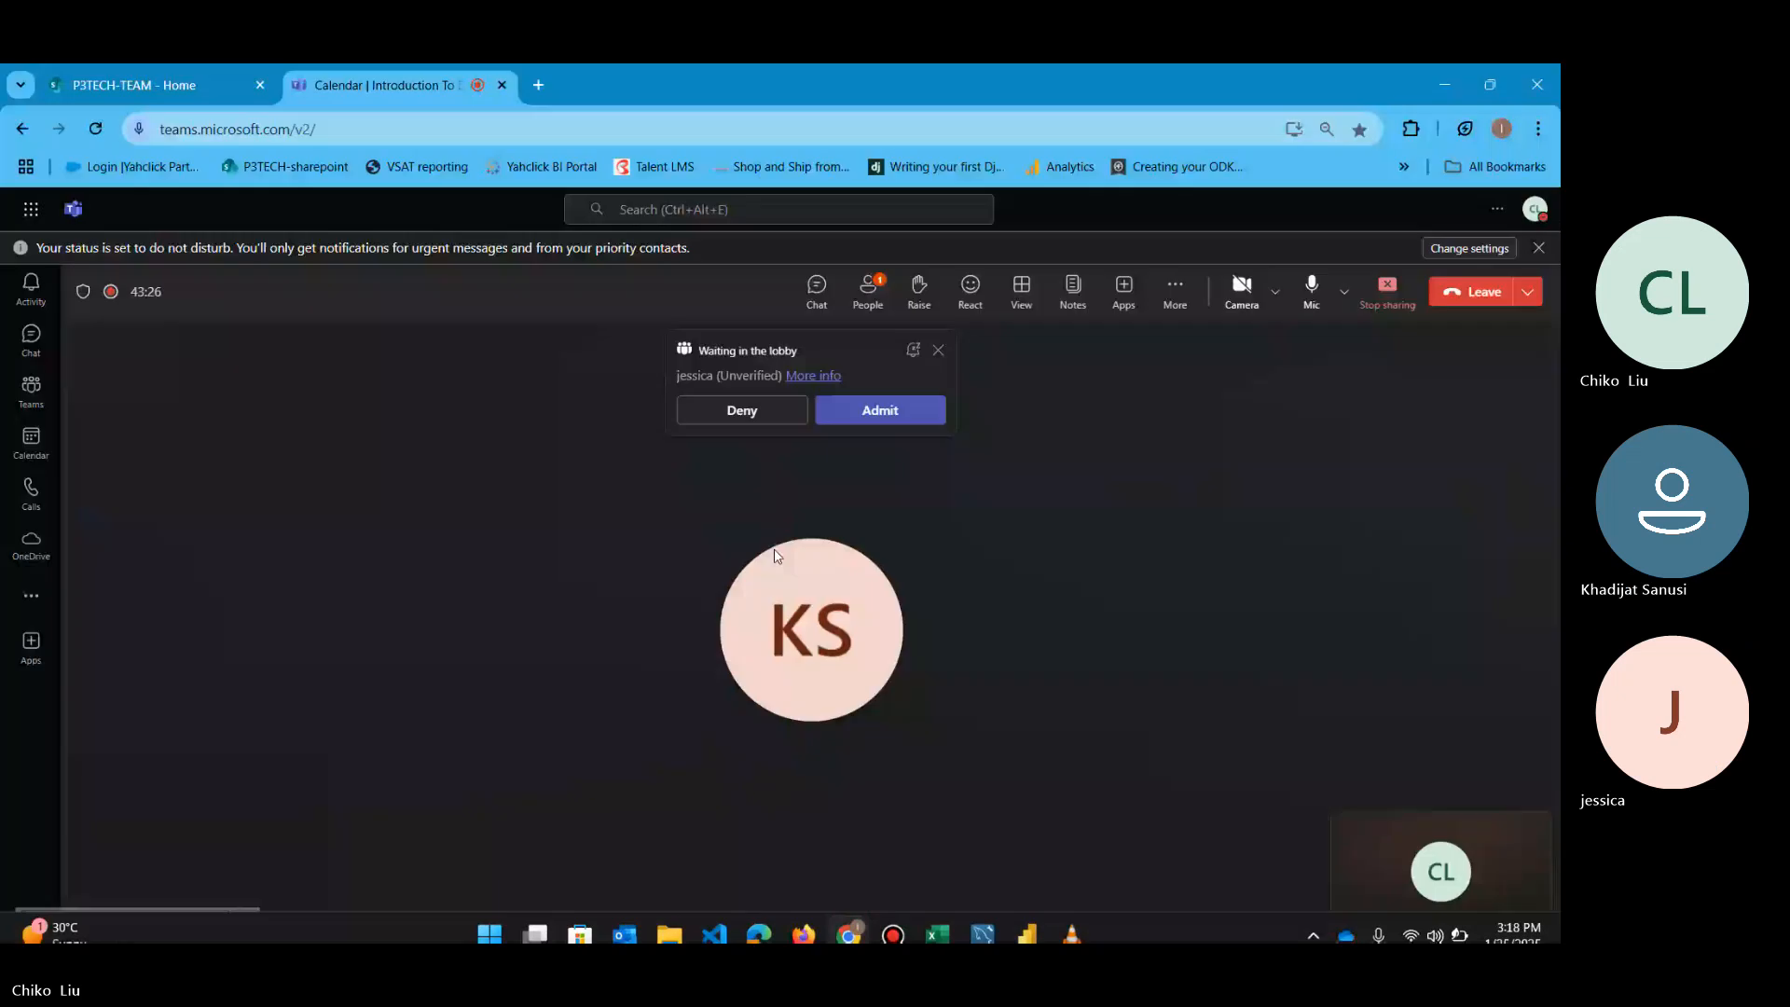
click(880, 410)
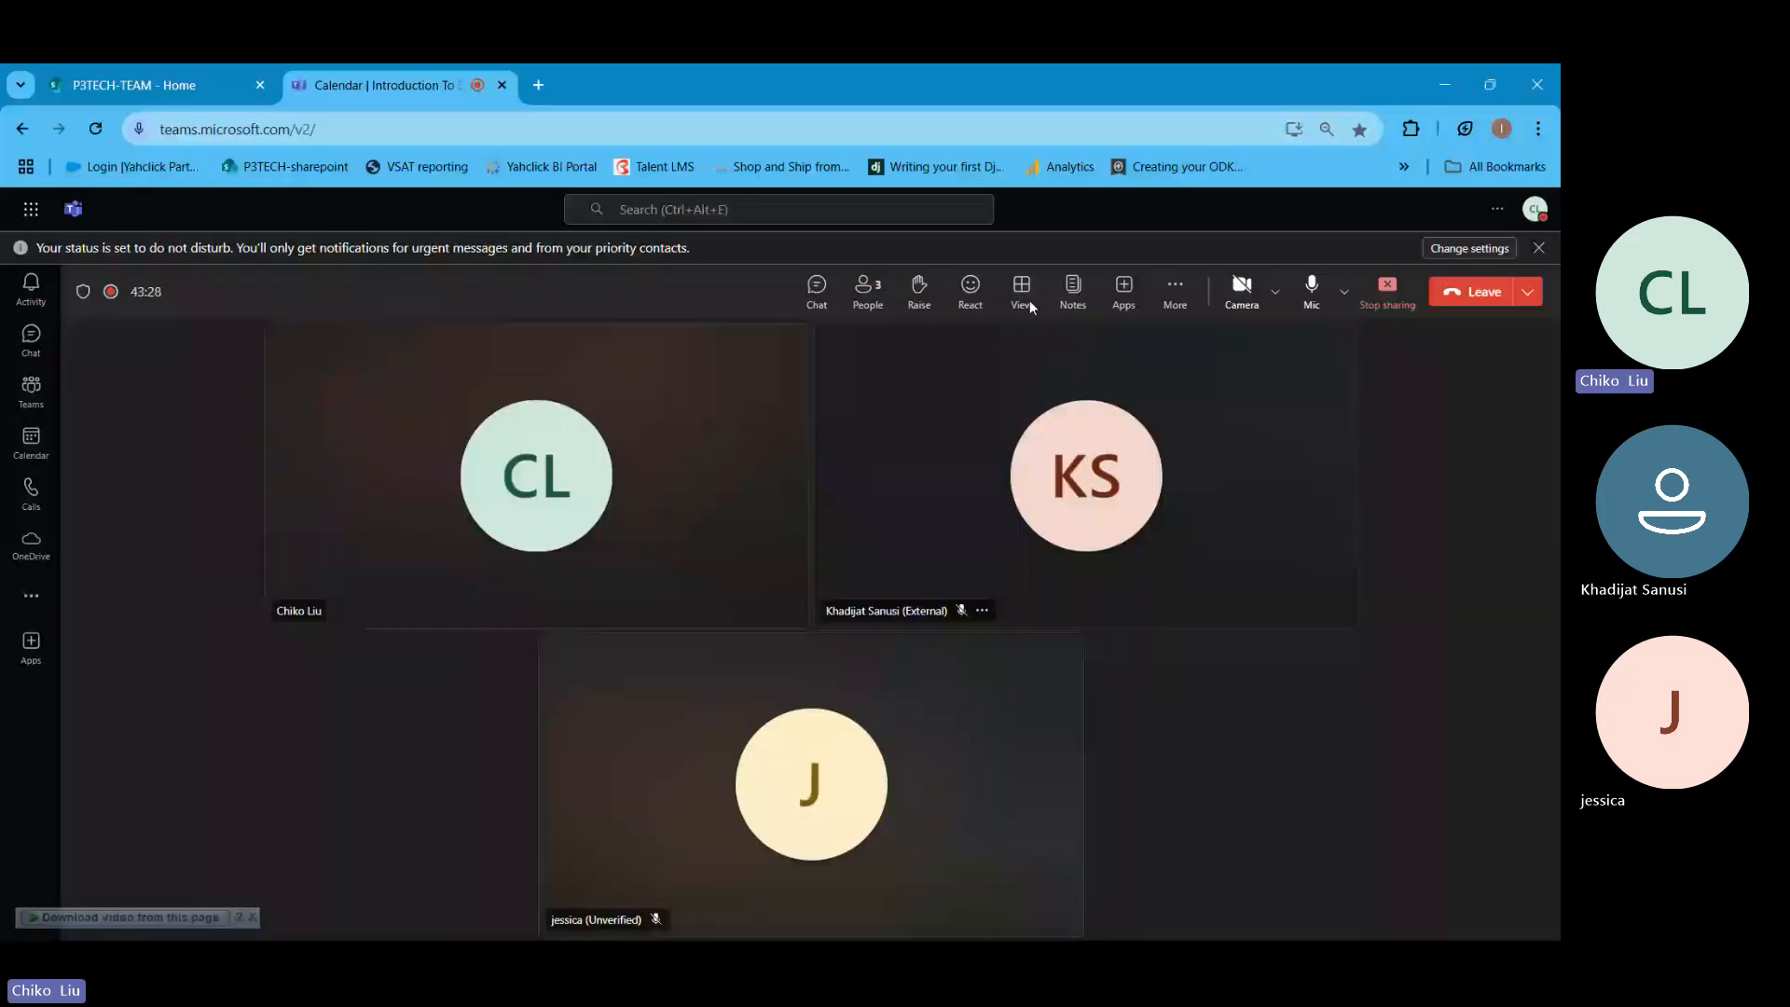
click(1444, 85)
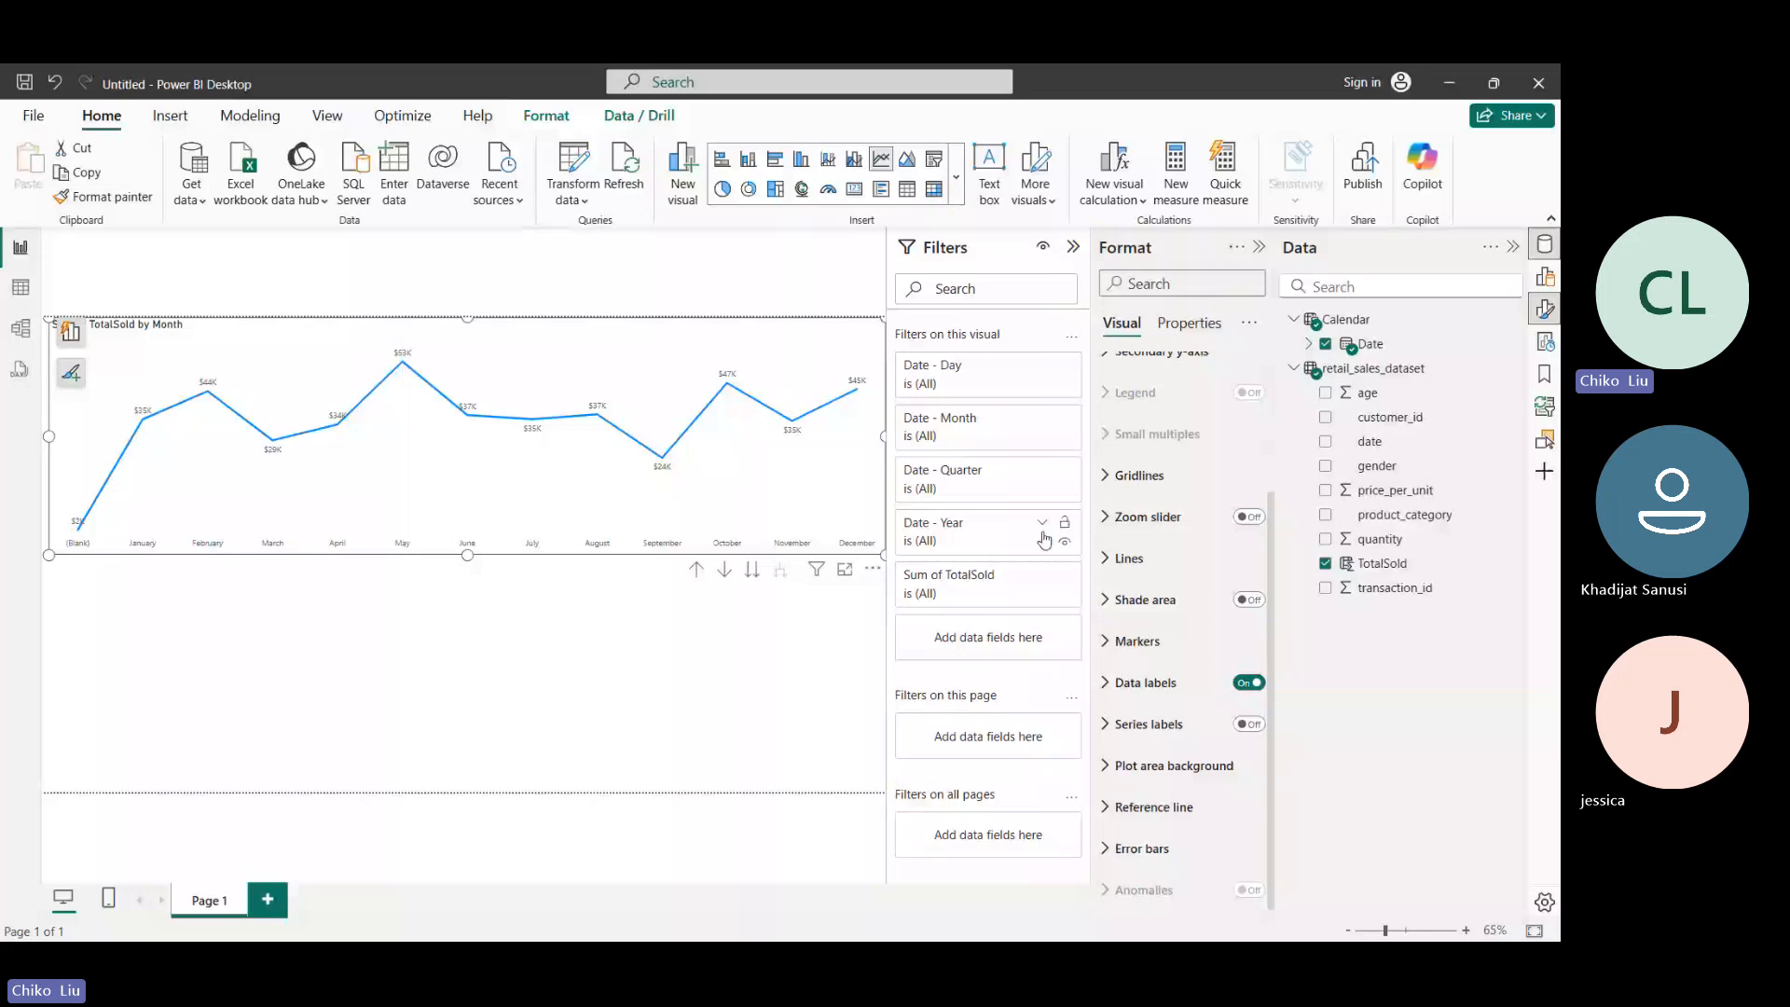
- Set the display units of the data label values to None
click(1116, 701)
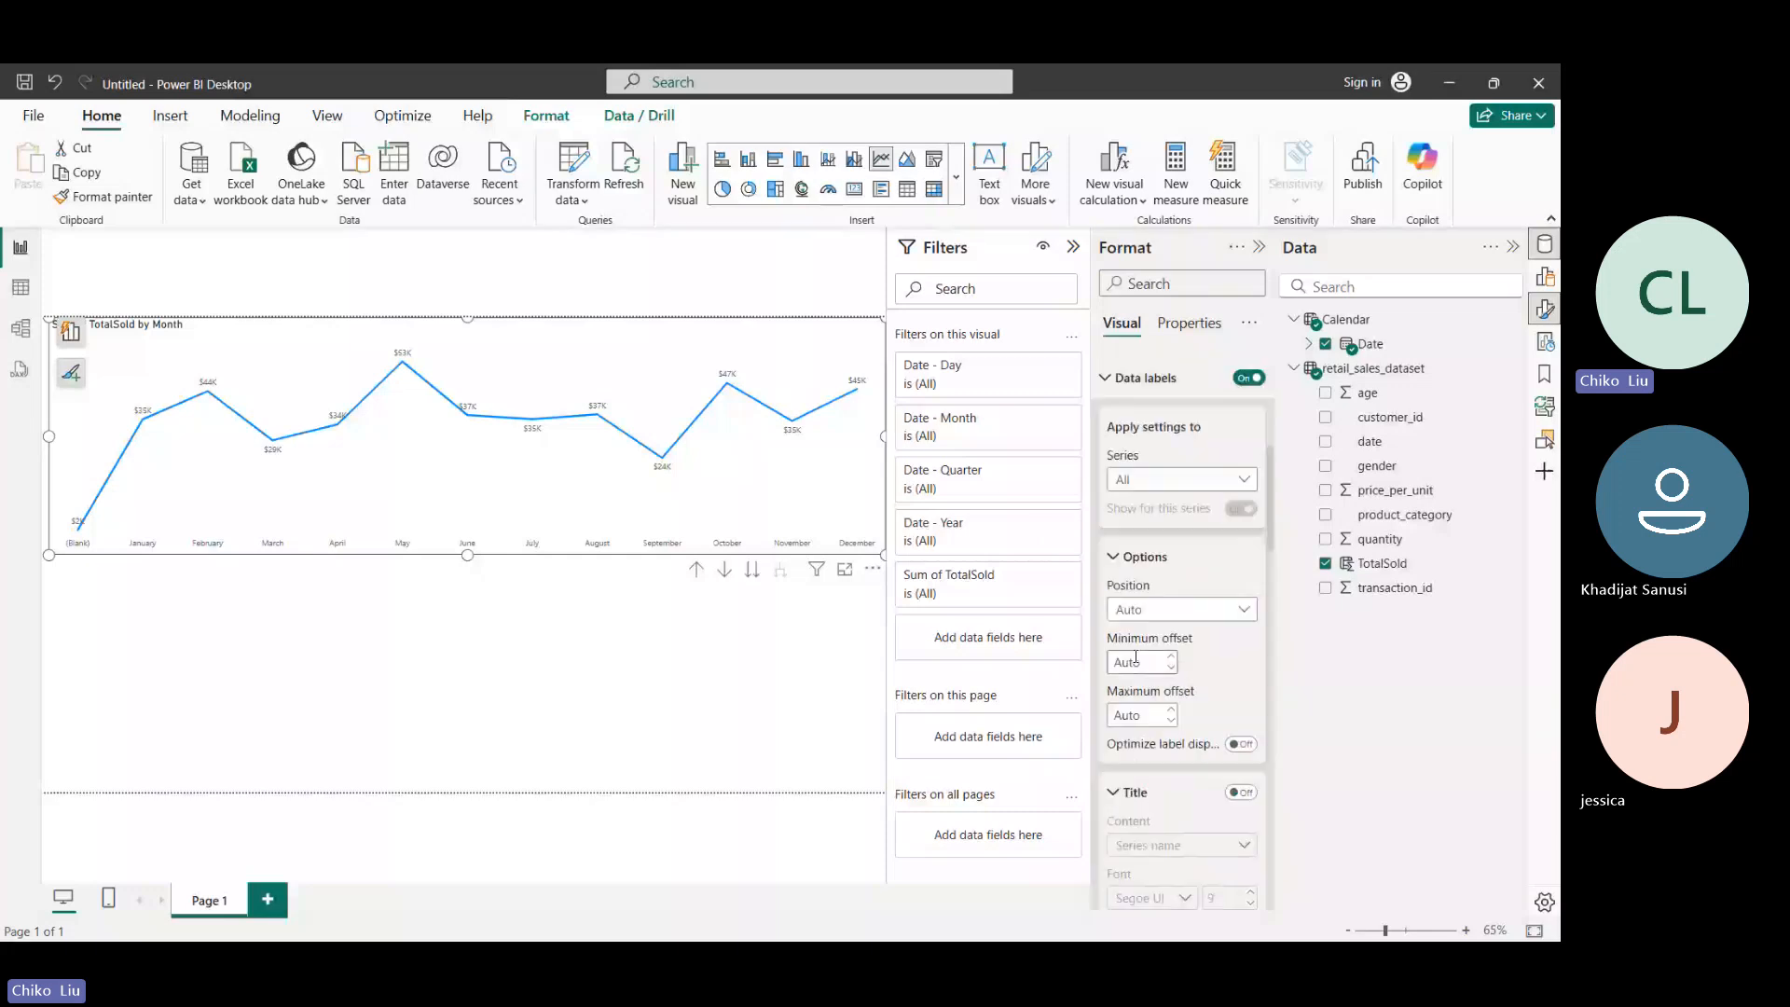
scroll(1137, 658, down, 1)
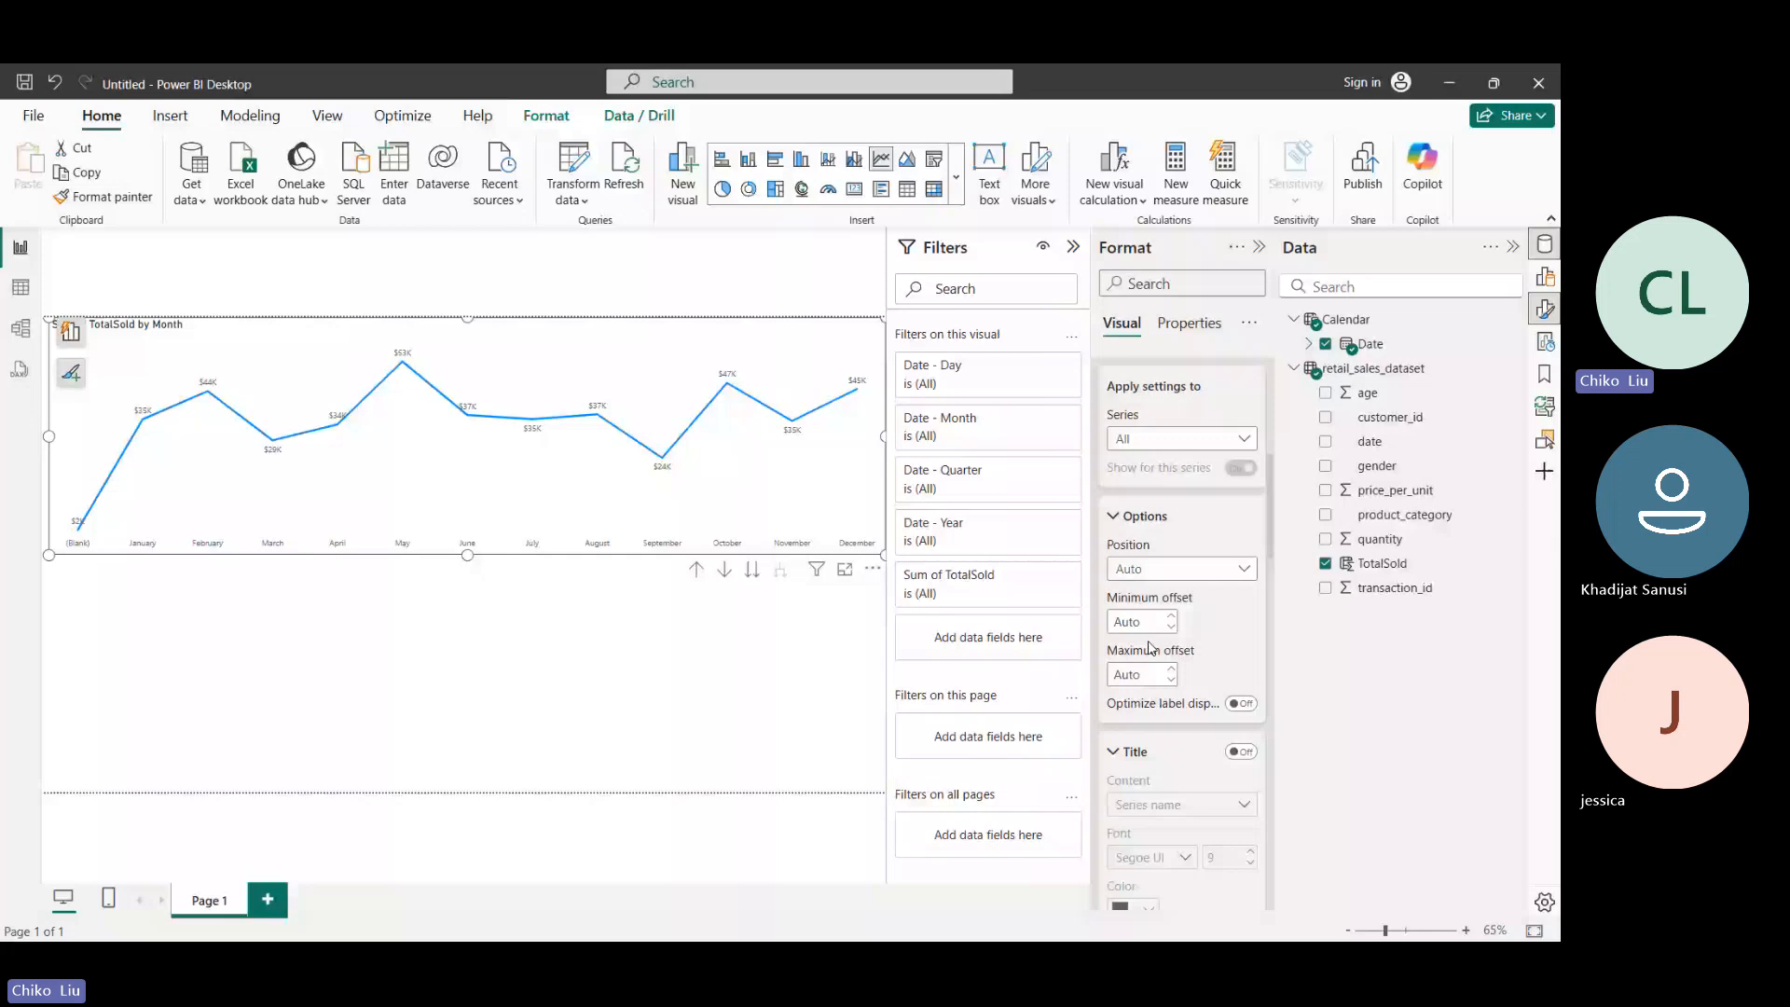
scroll(1151, 647, down, 5)
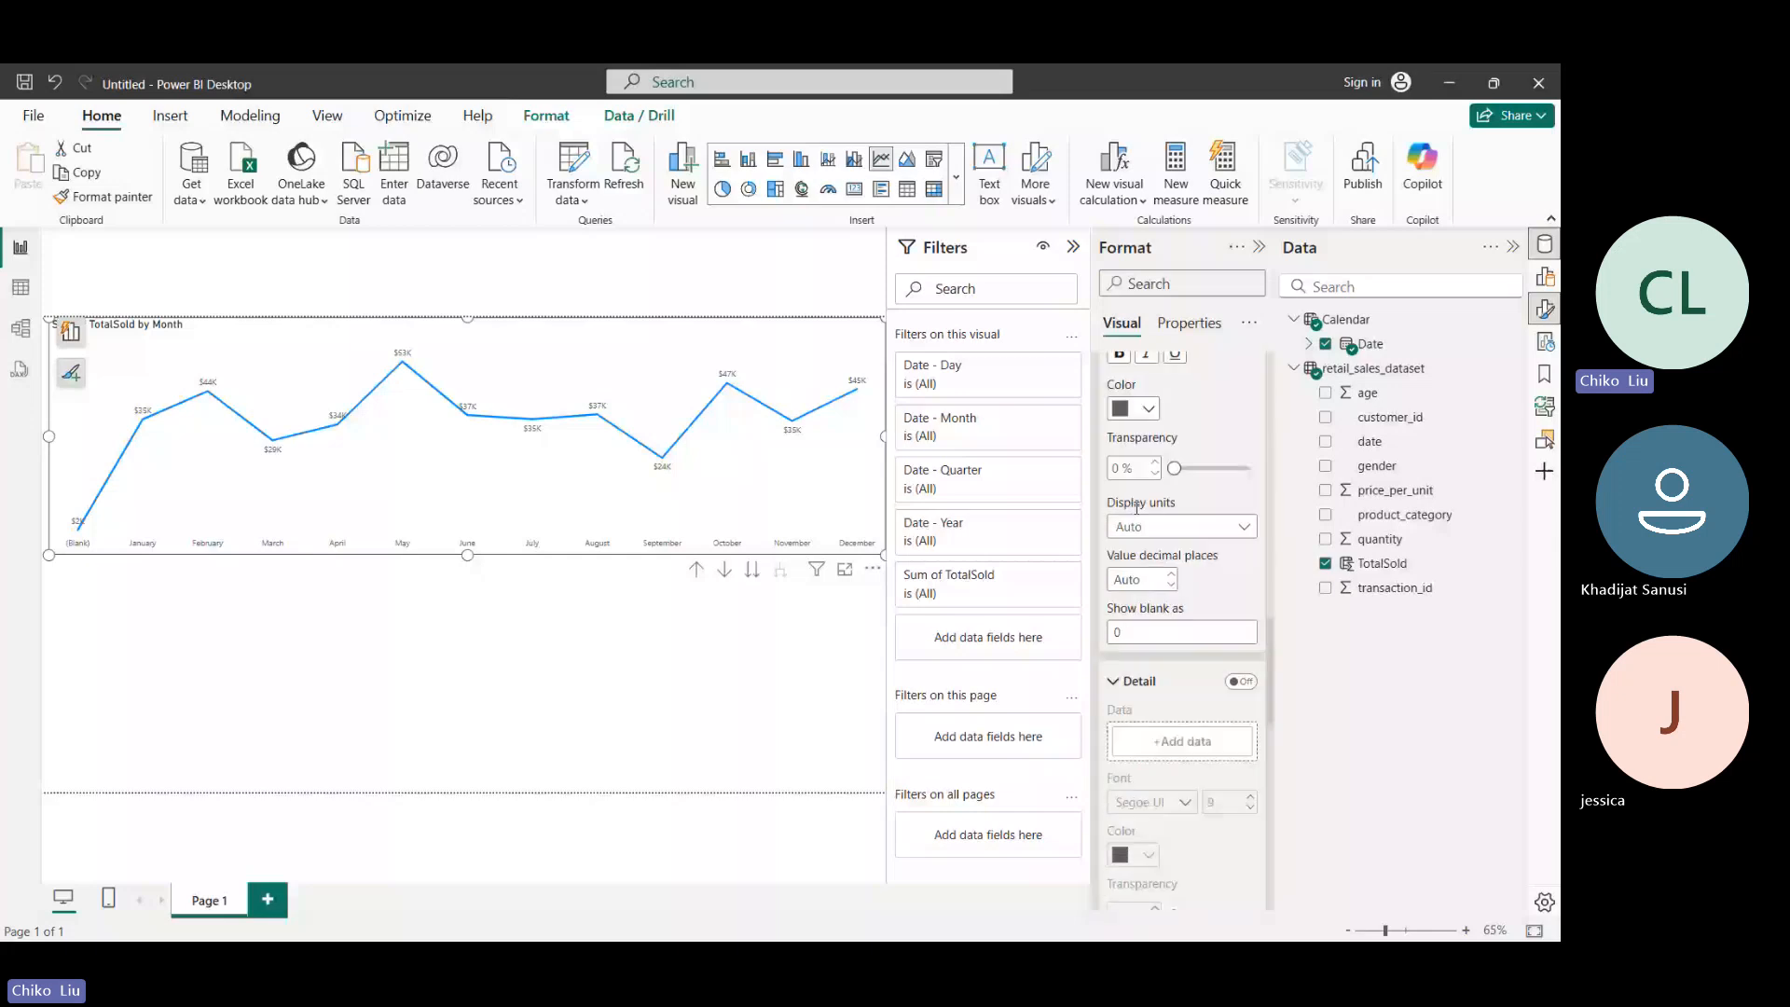
click(1154, 527)
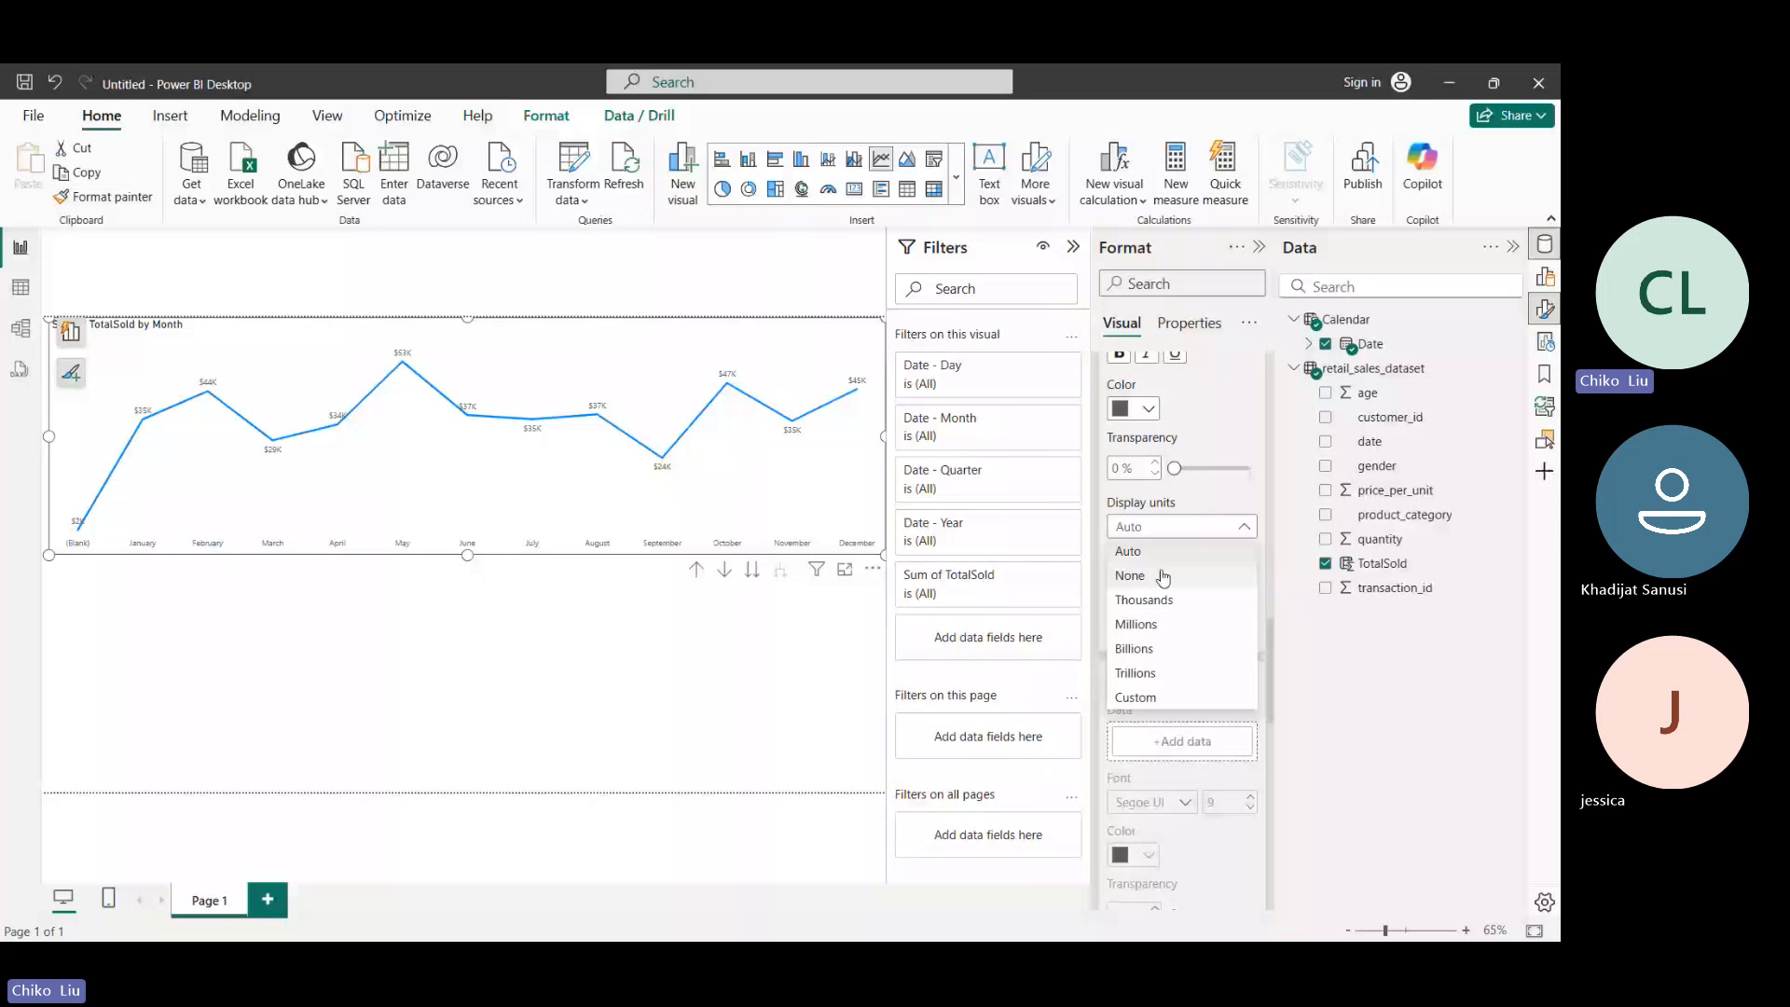
click(1163, 577)
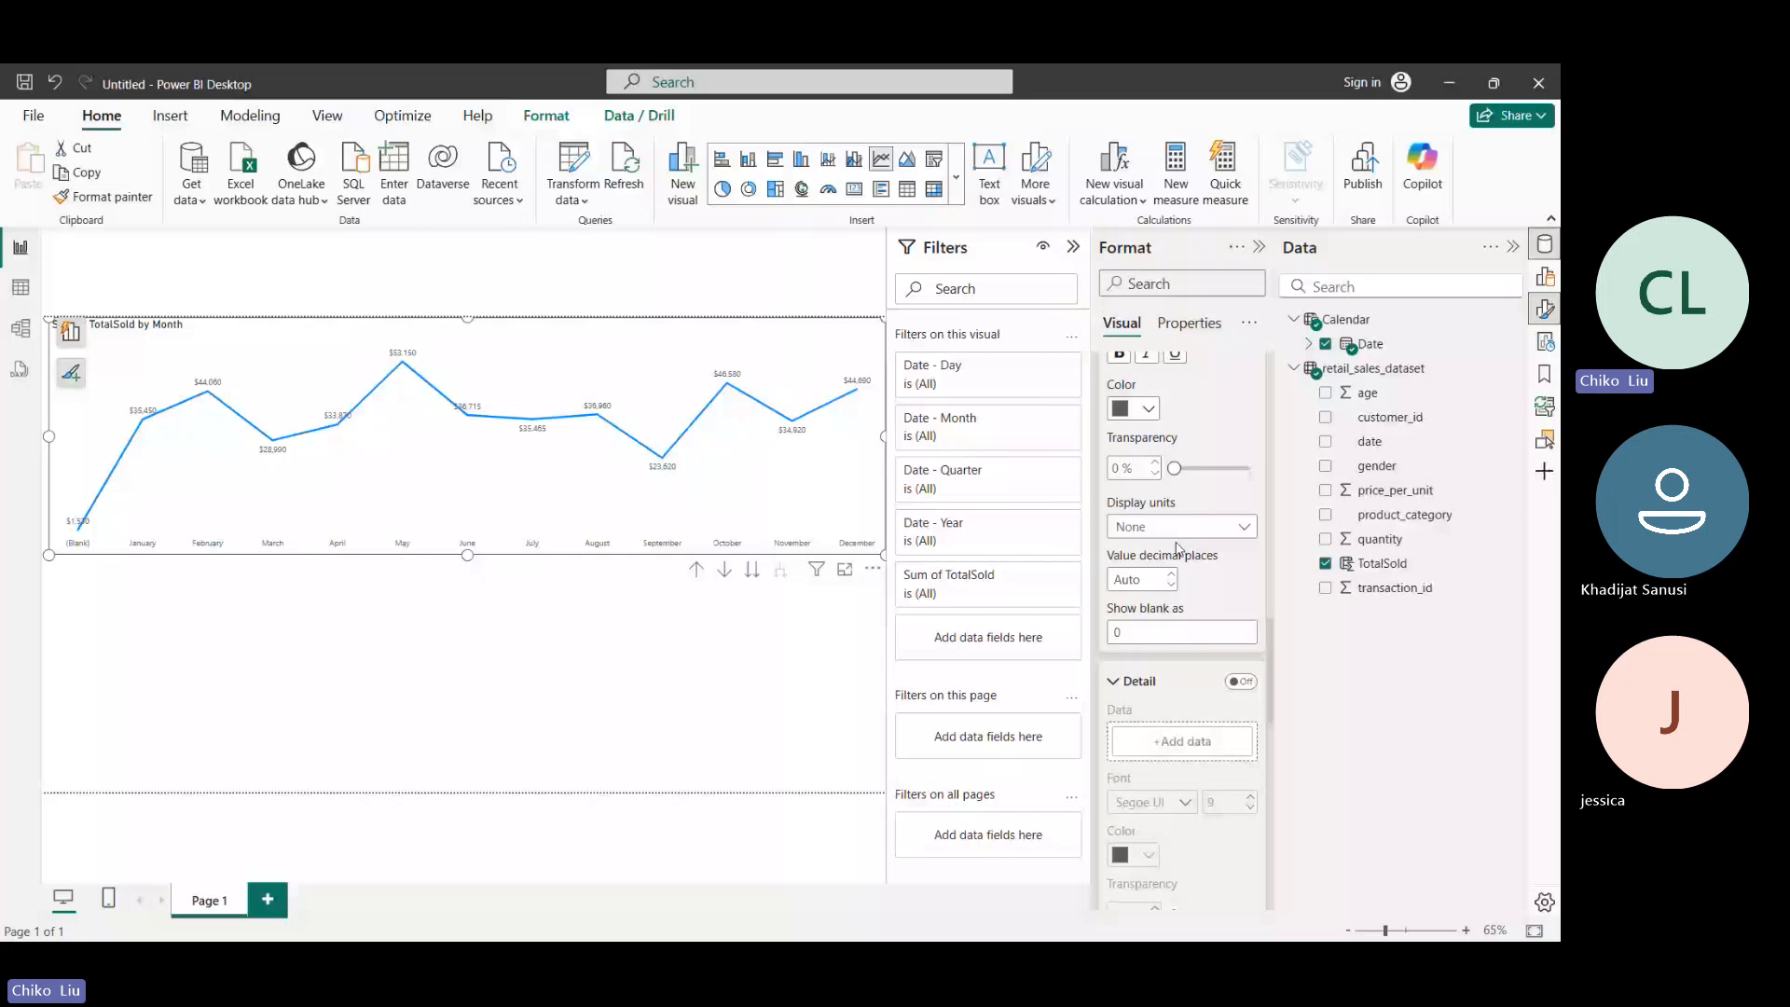
- Colour the line chart's data label values black and switch them to a heavier font
click(20, 287)
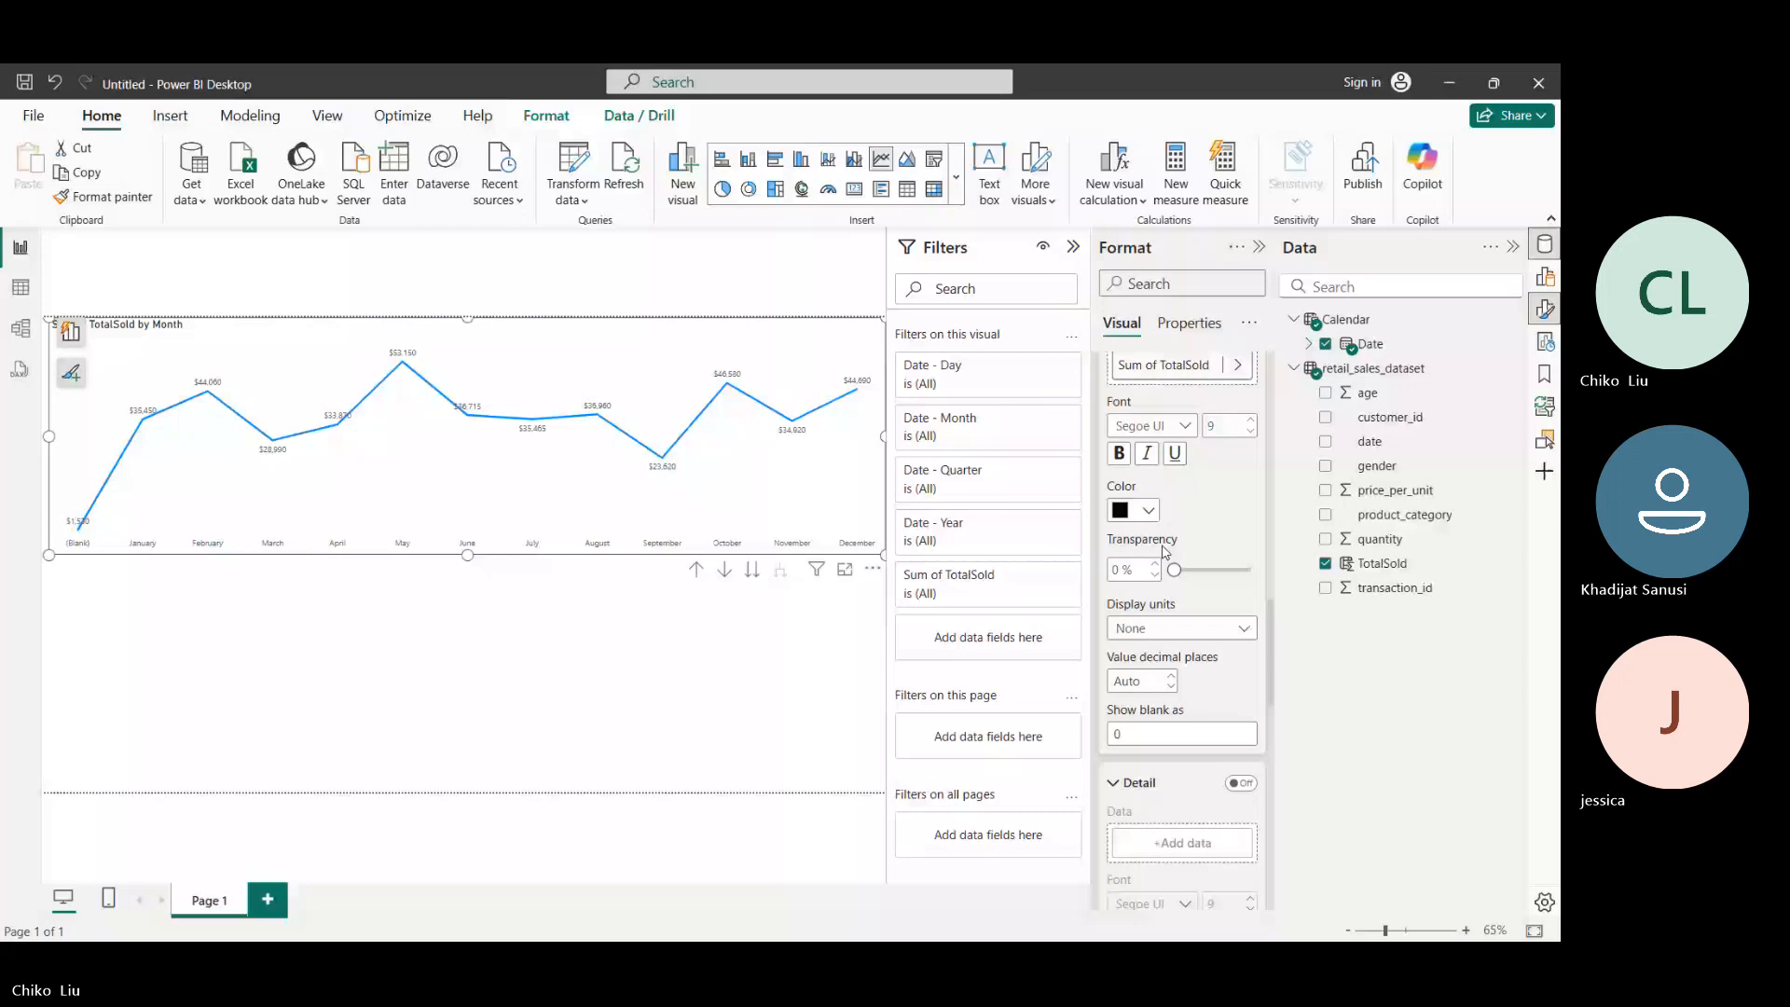
click(1153, 427)
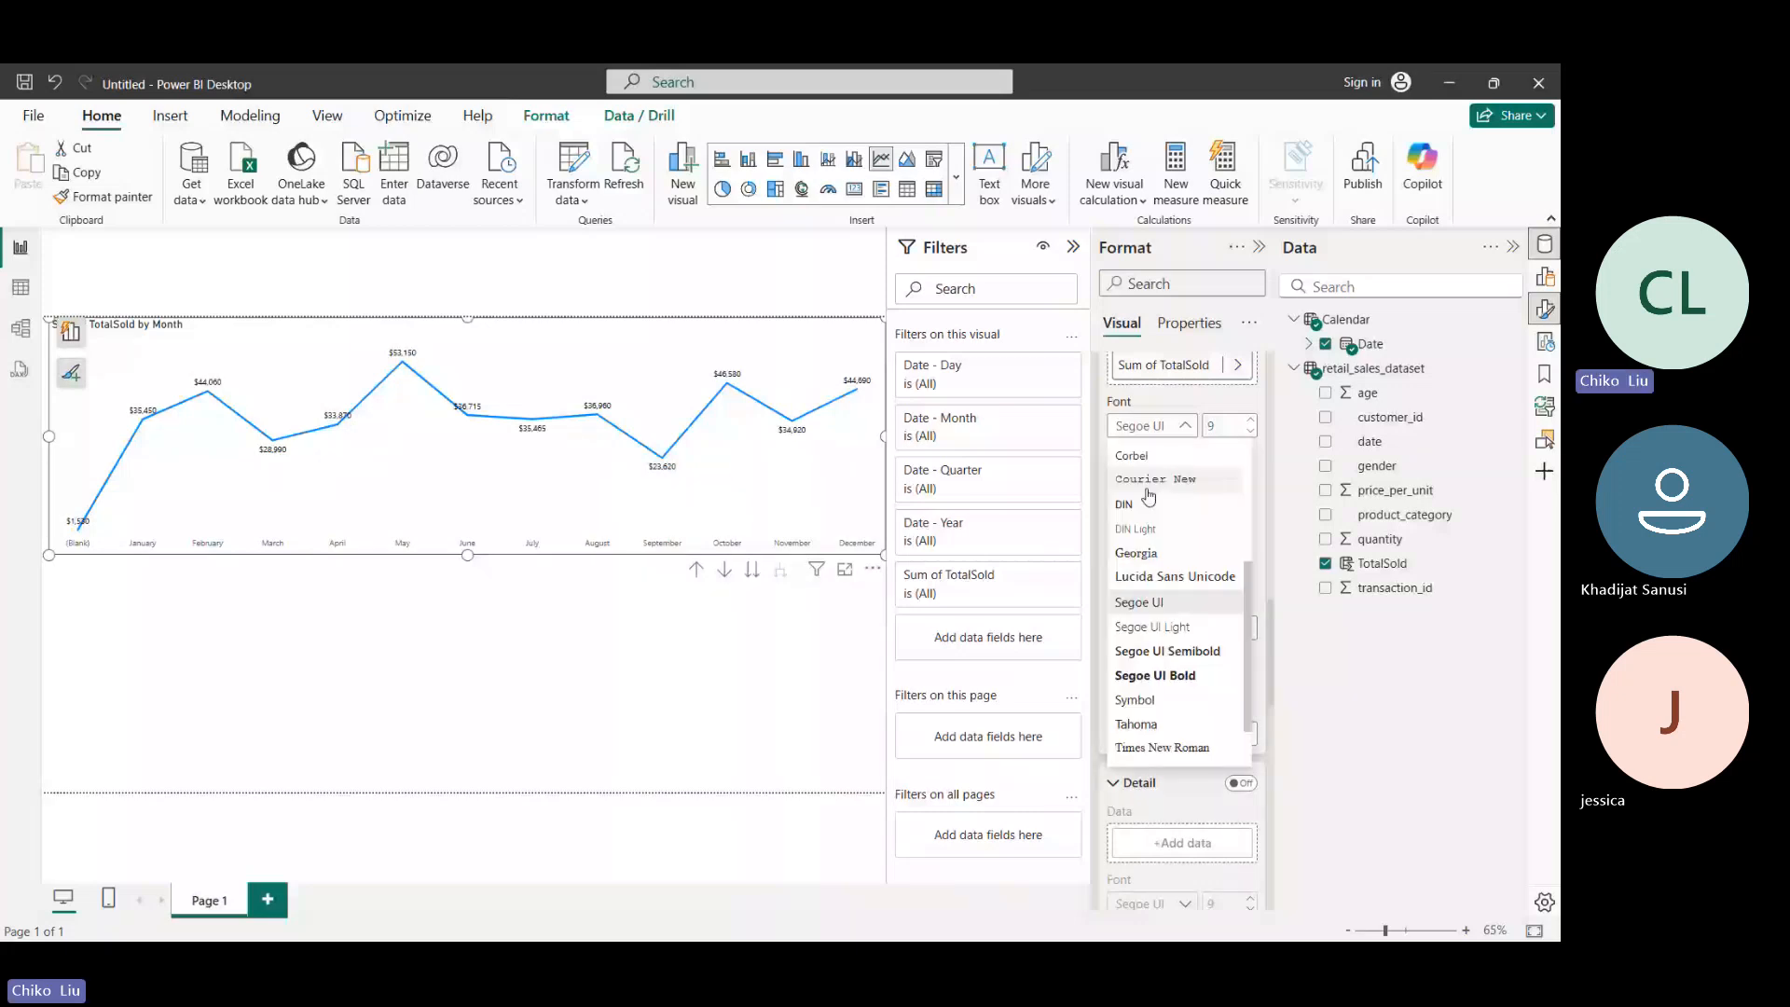
- Try the Above and Under positions for the data labels and set their position back to Auto
scroll(1149, 508, up, 3)
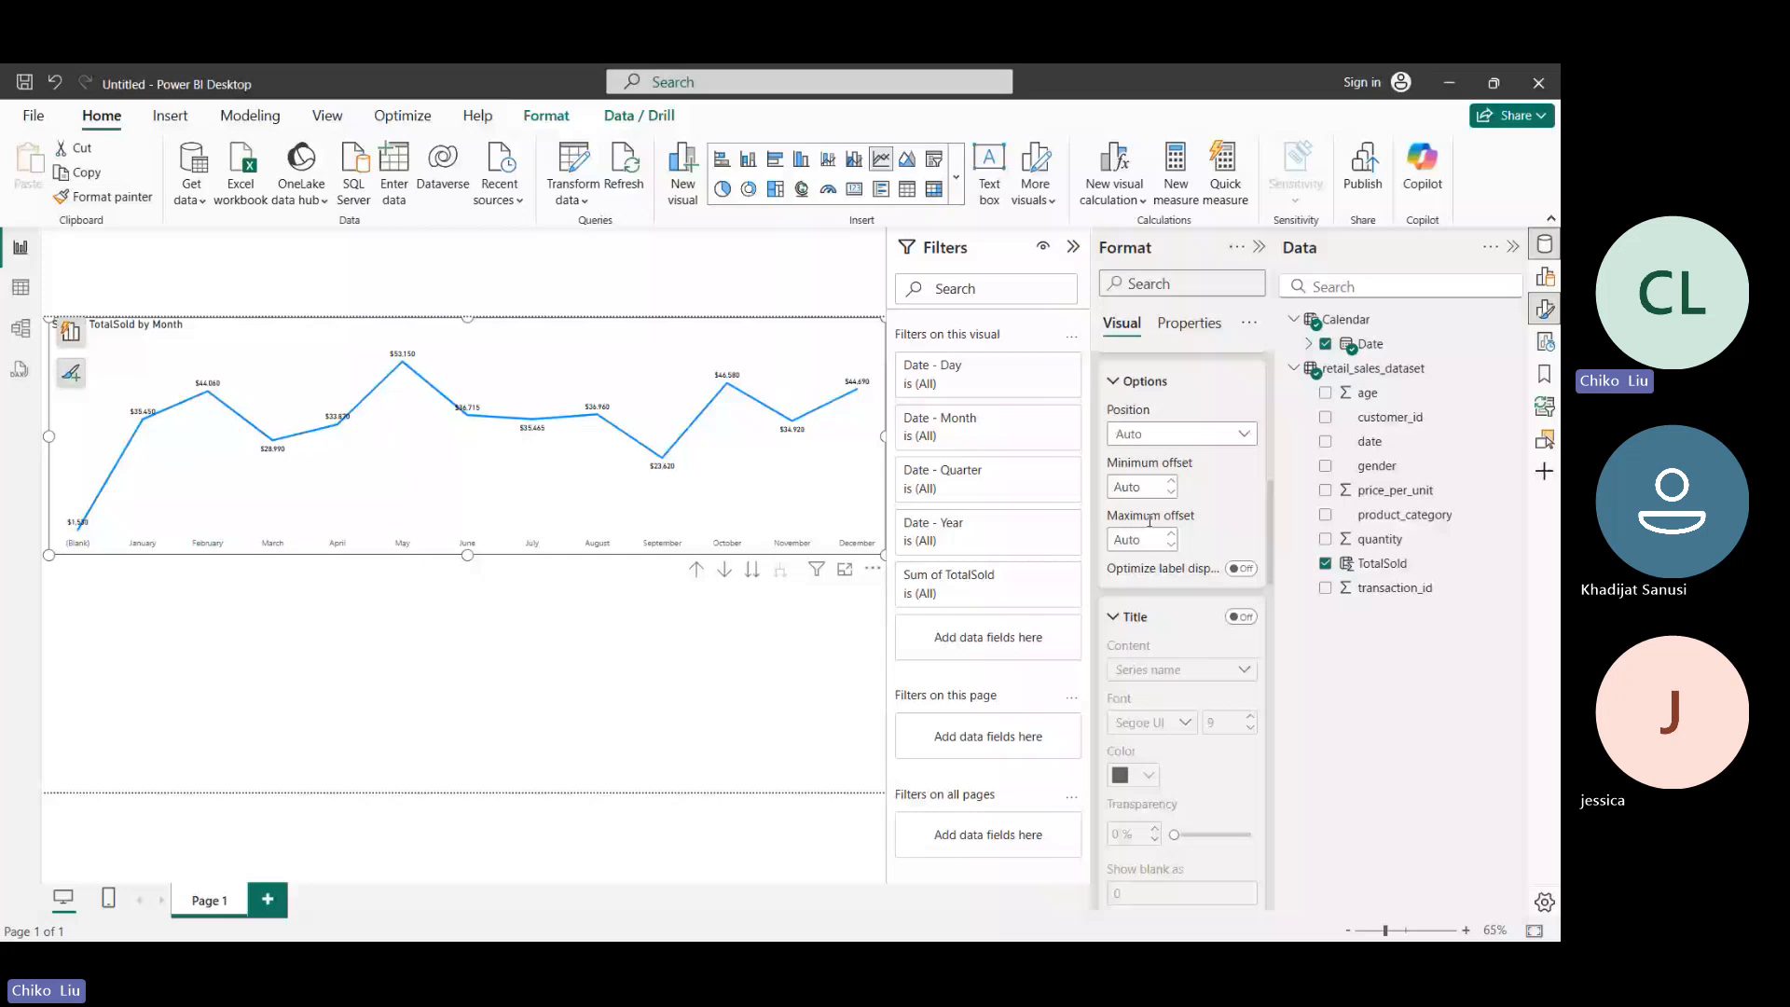
scroll(1150, 519, up, 2)
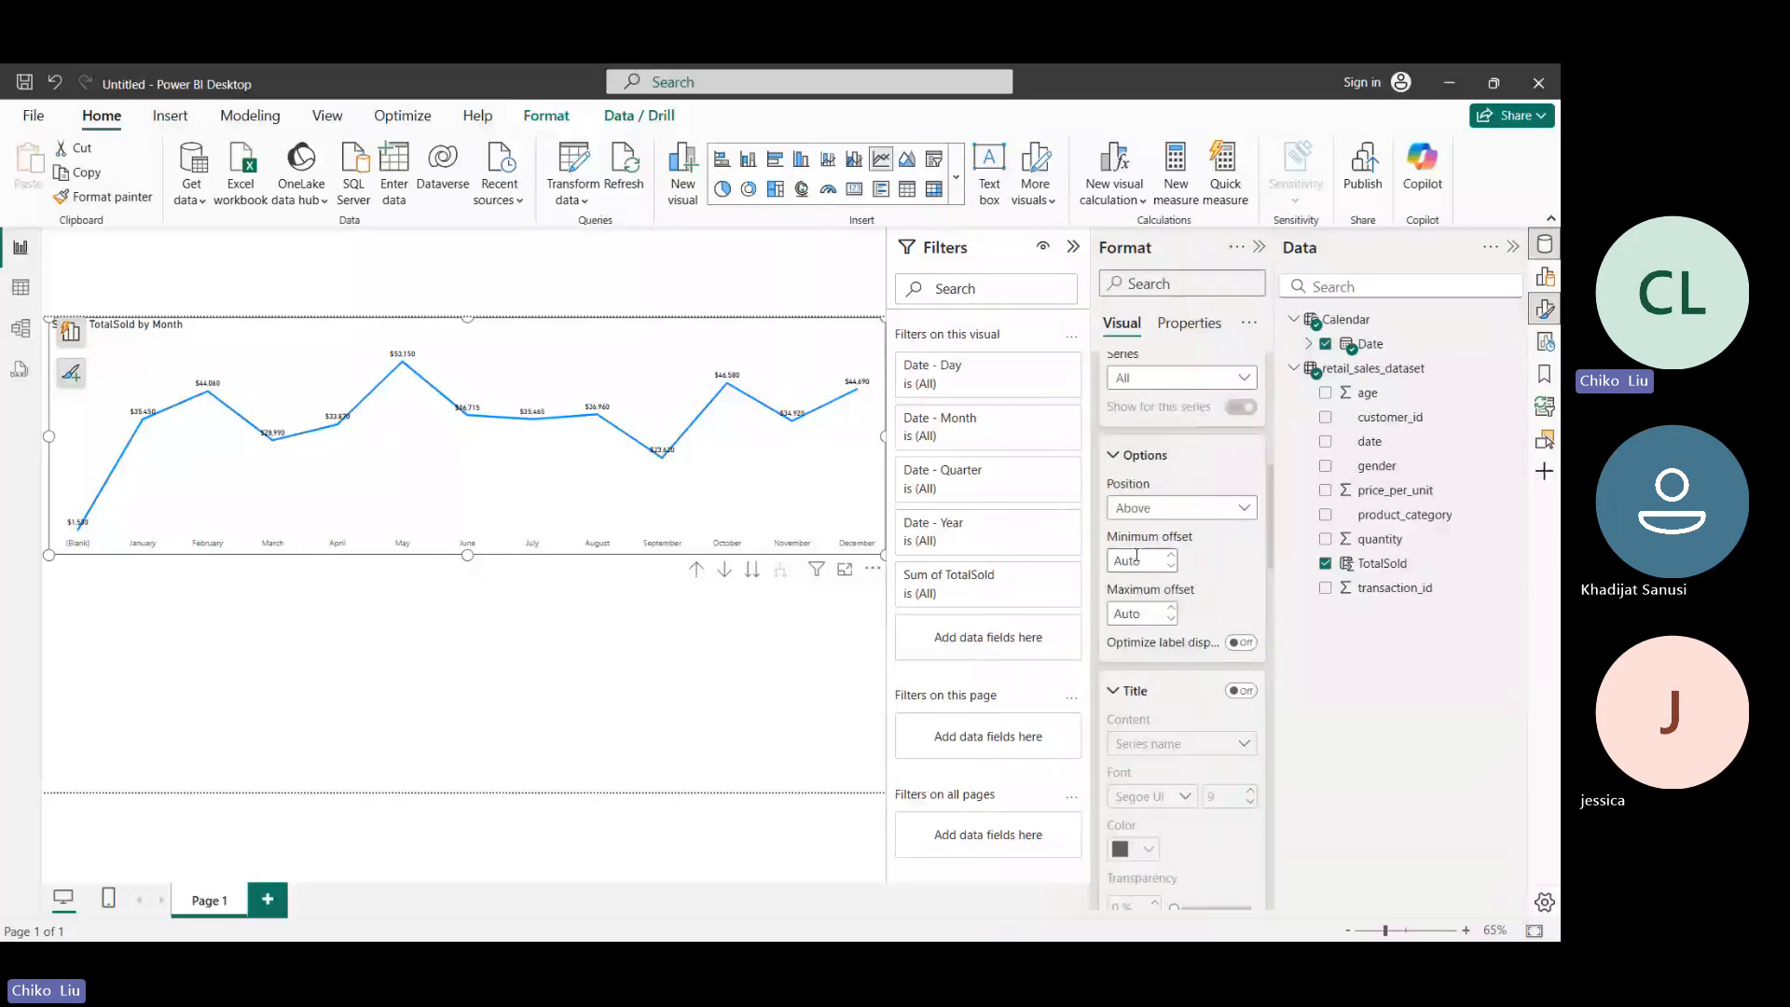
click(1156, 508)
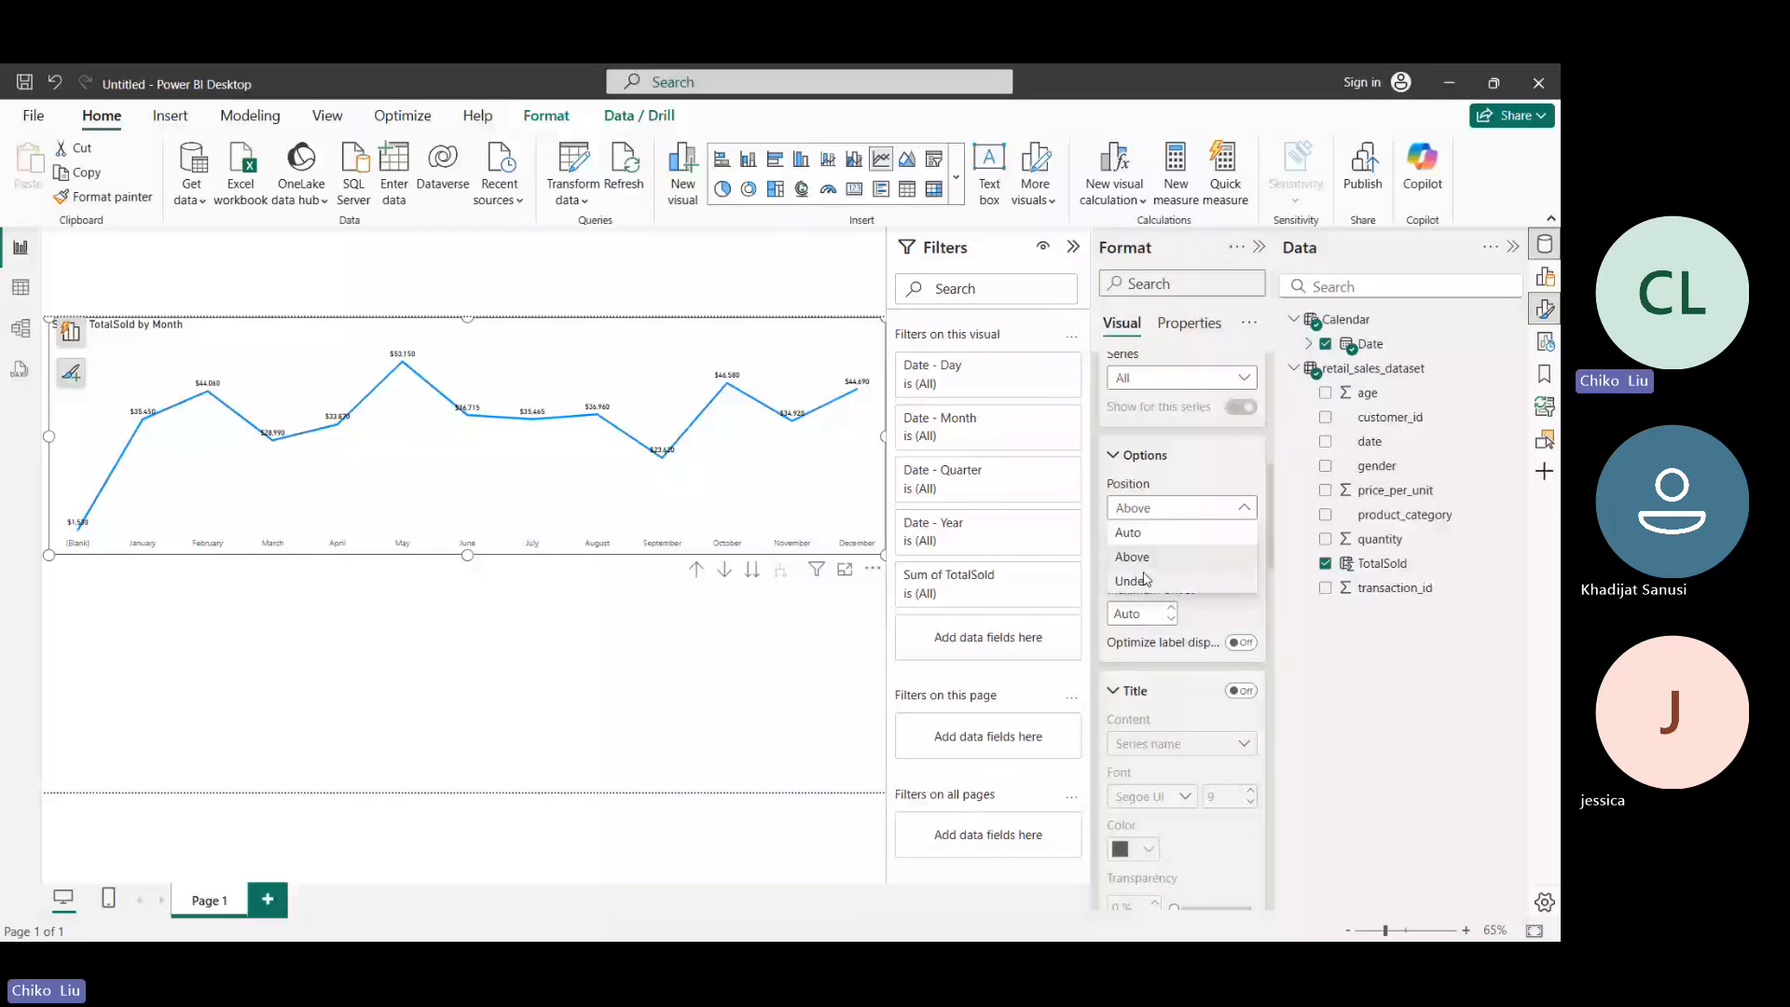
click(1146, 580)
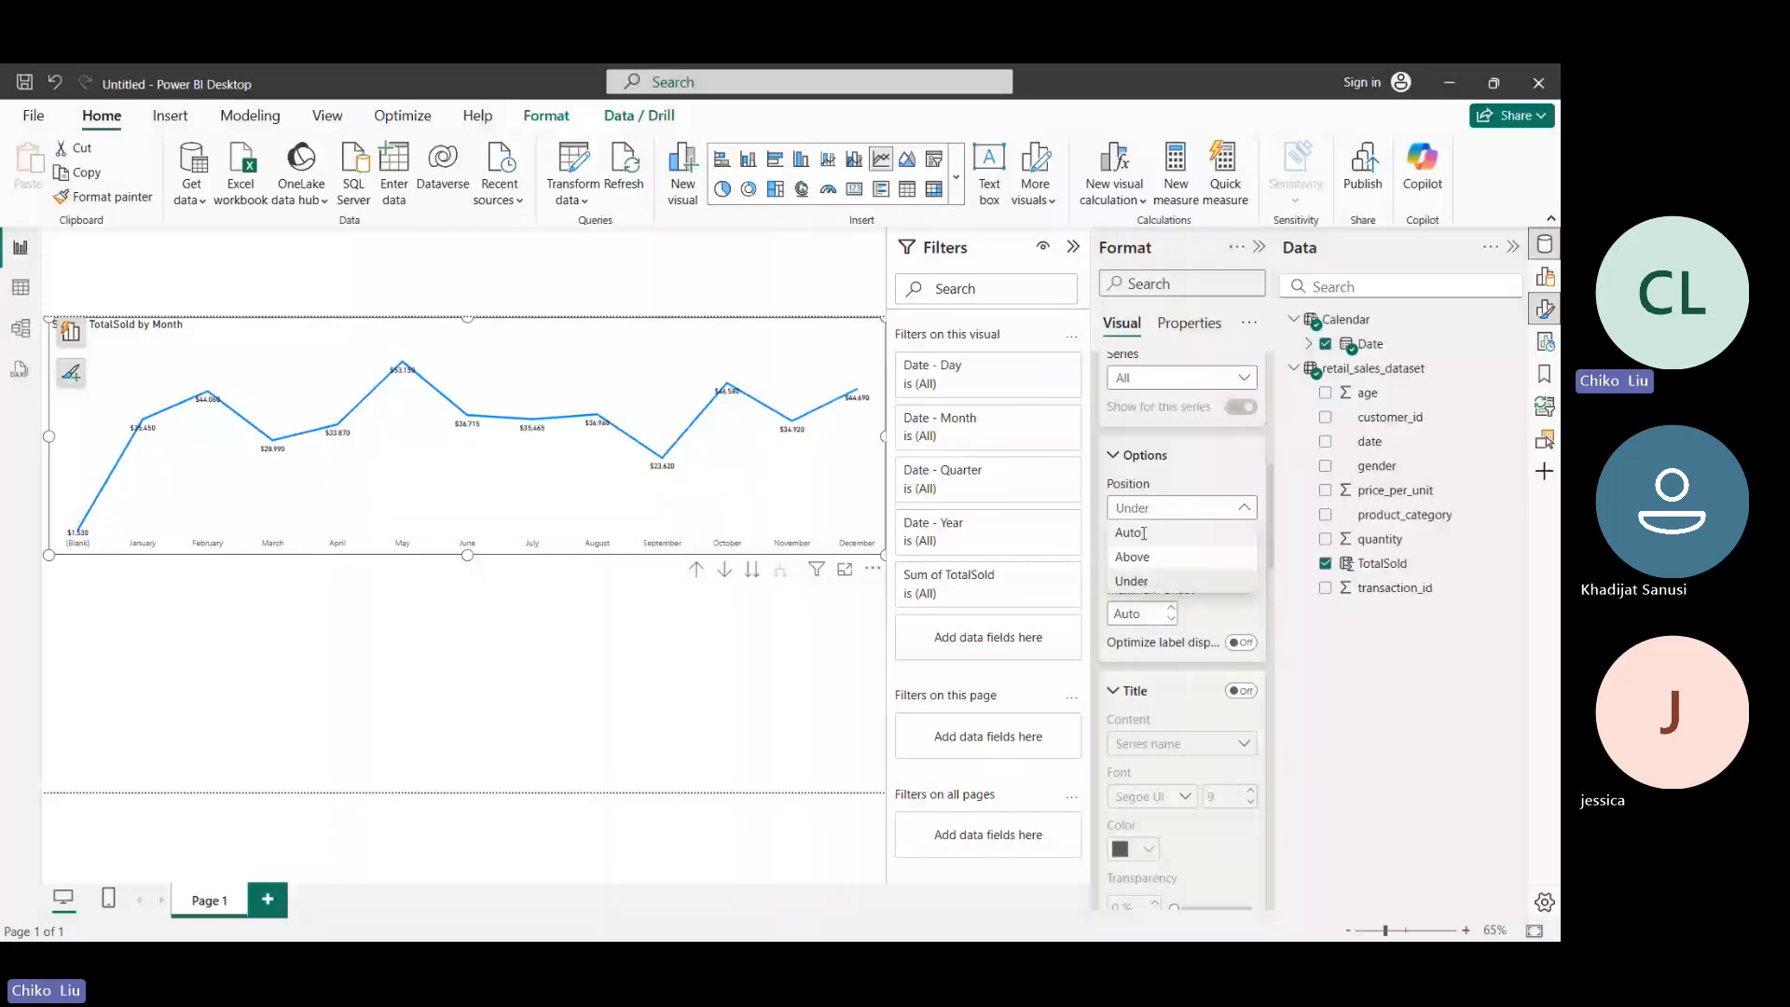
click(1144, 534)
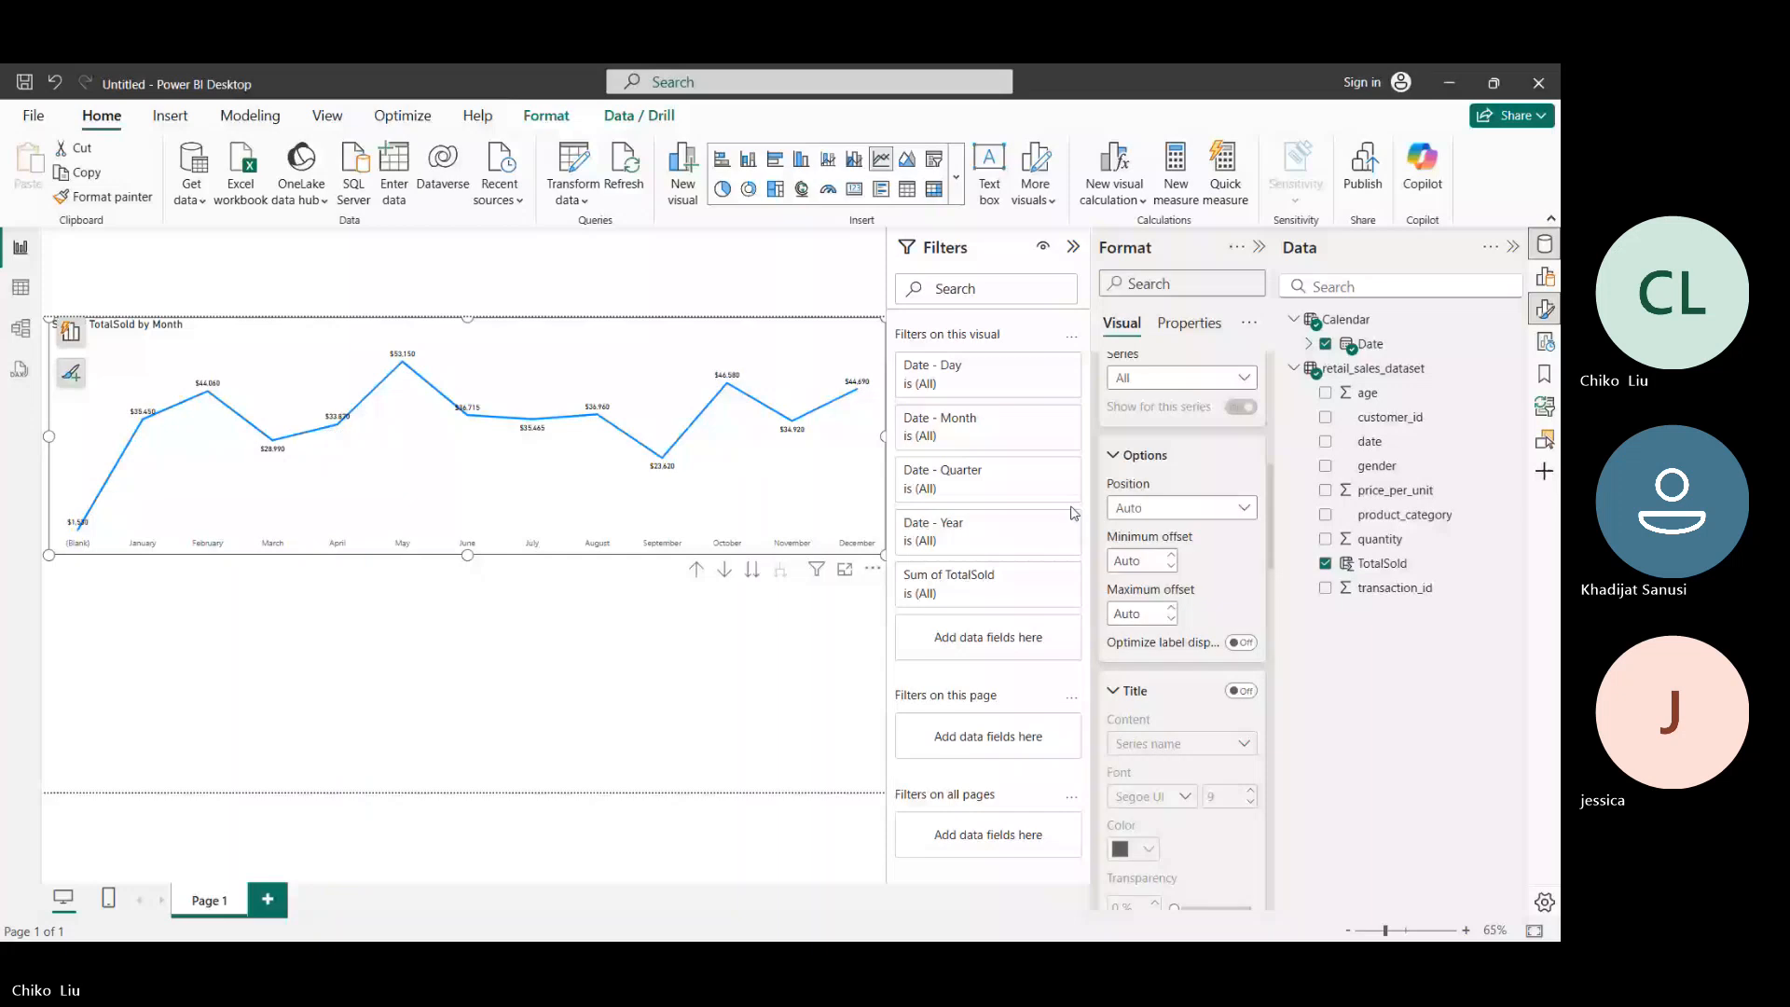
mouse_move(589, 505)
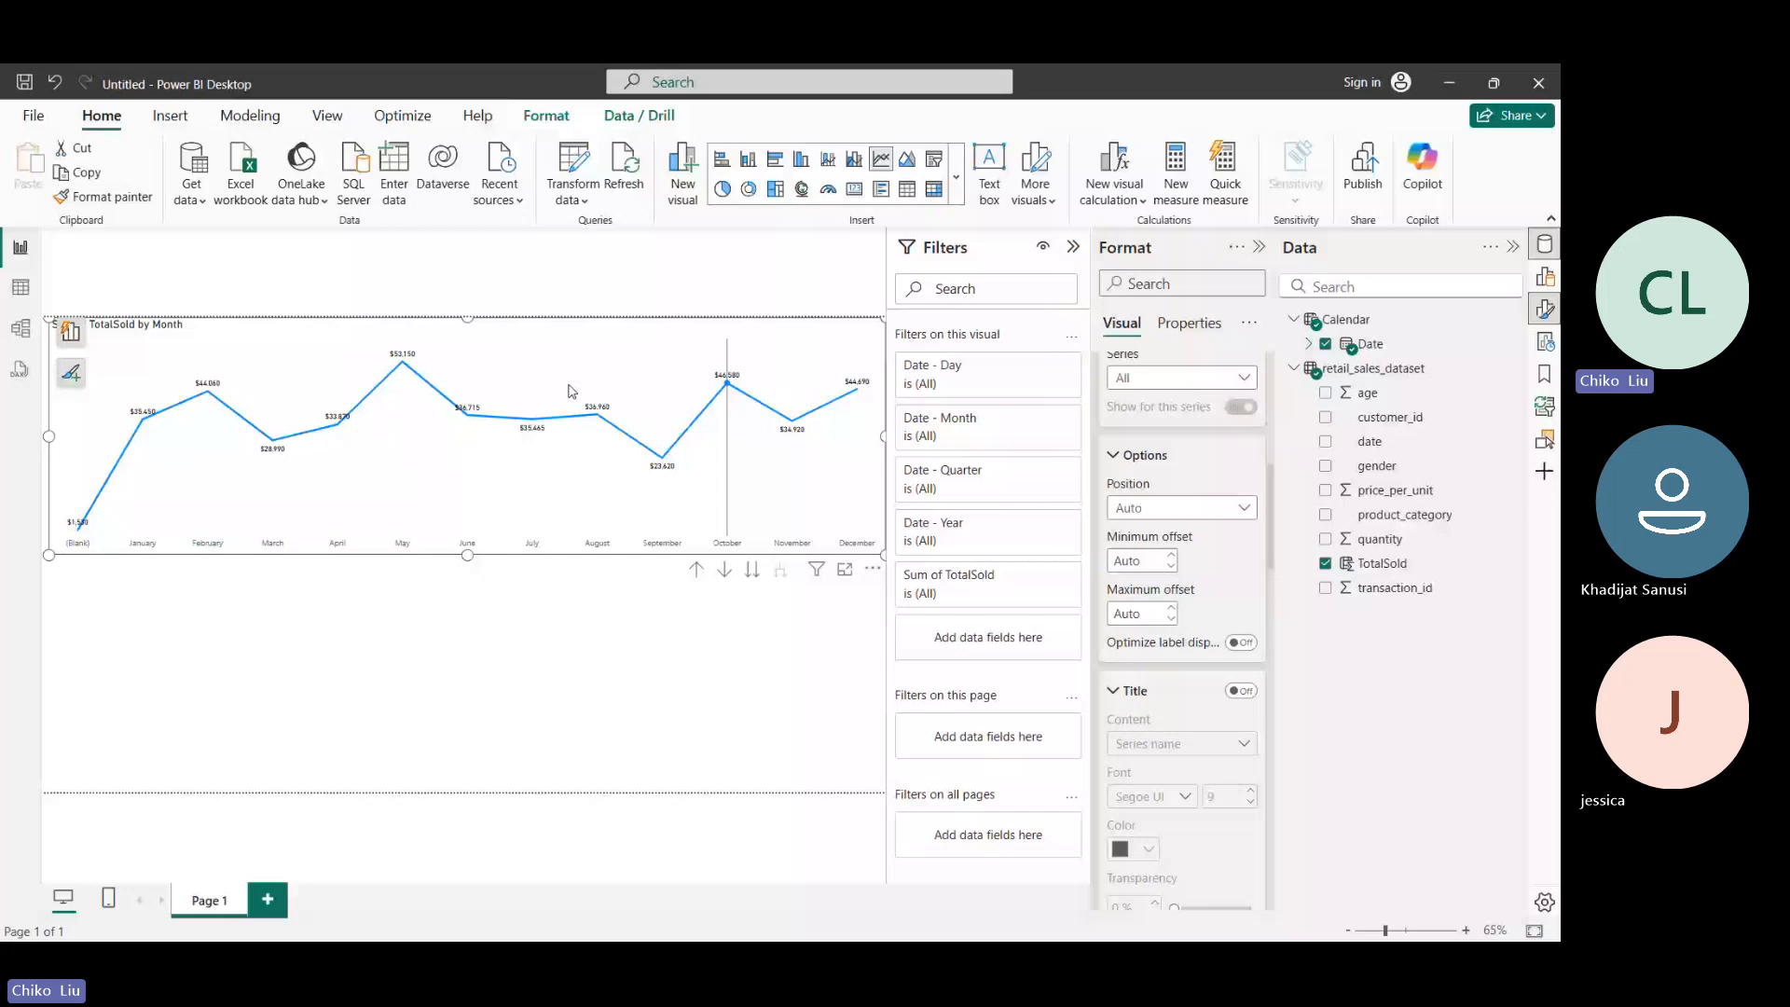
- Try the Dashed, Dotted and Custom line styles on the line chart
scroll(1125, 448, up, 3)
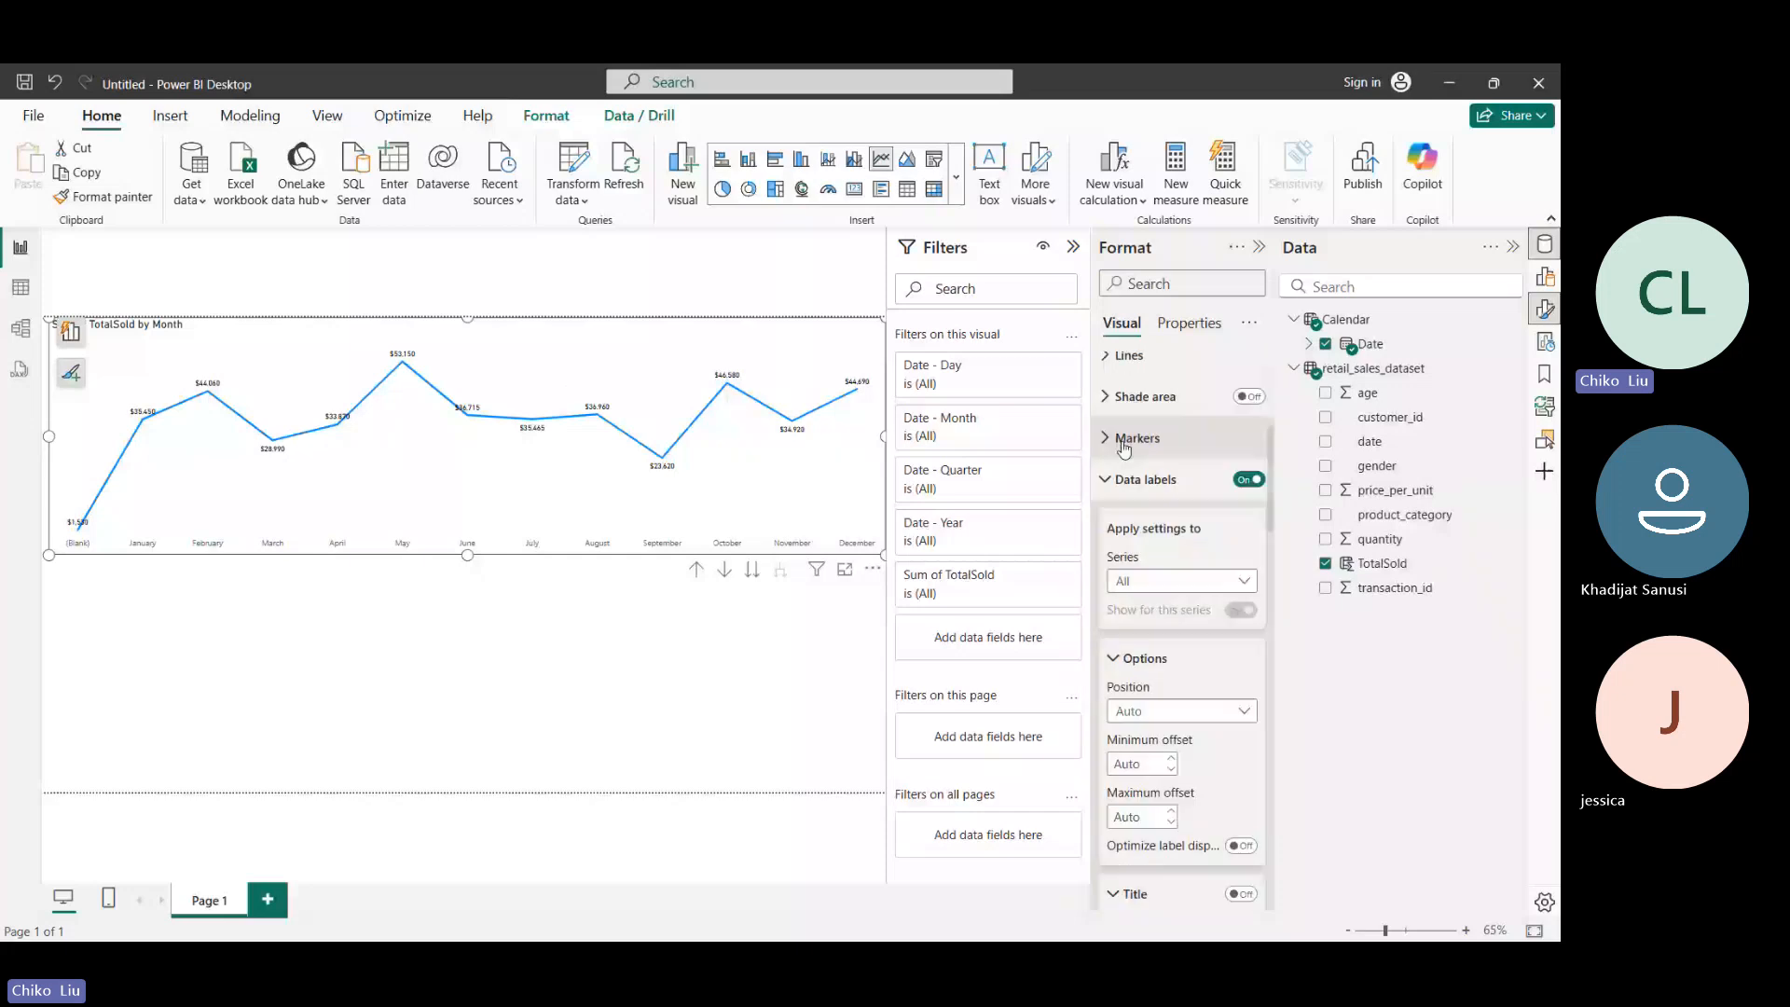
click(1107, 478)
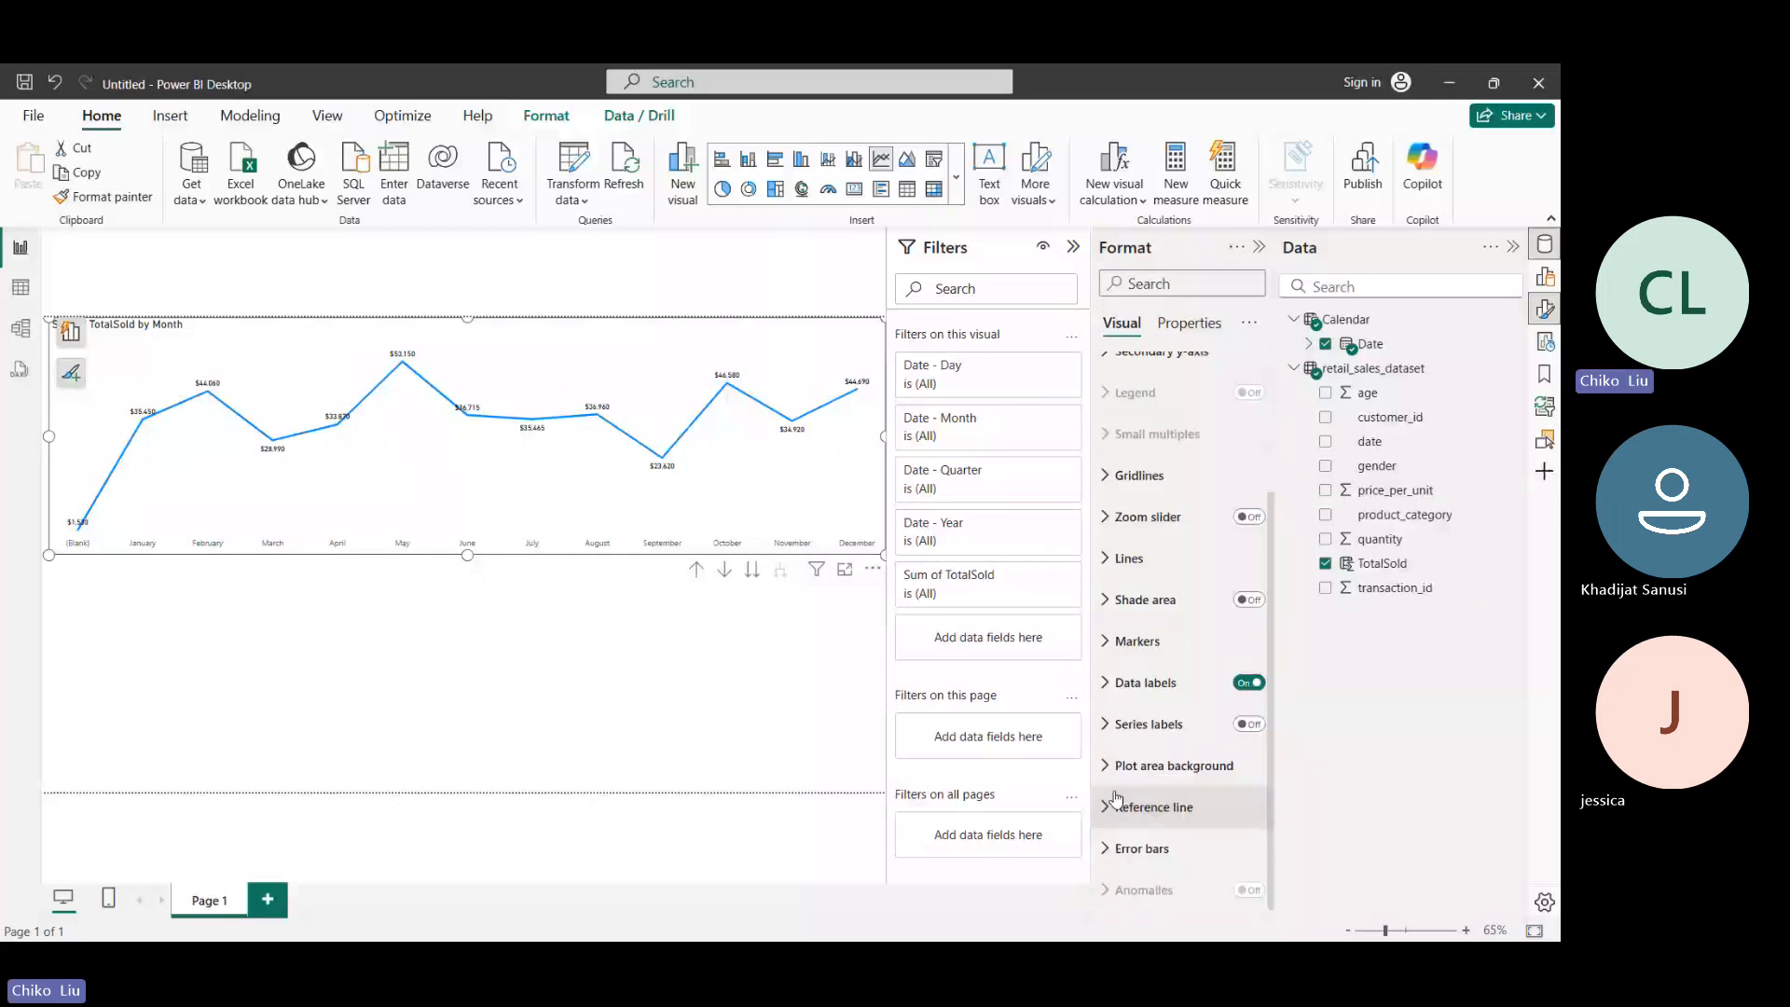
click(1129, 558)
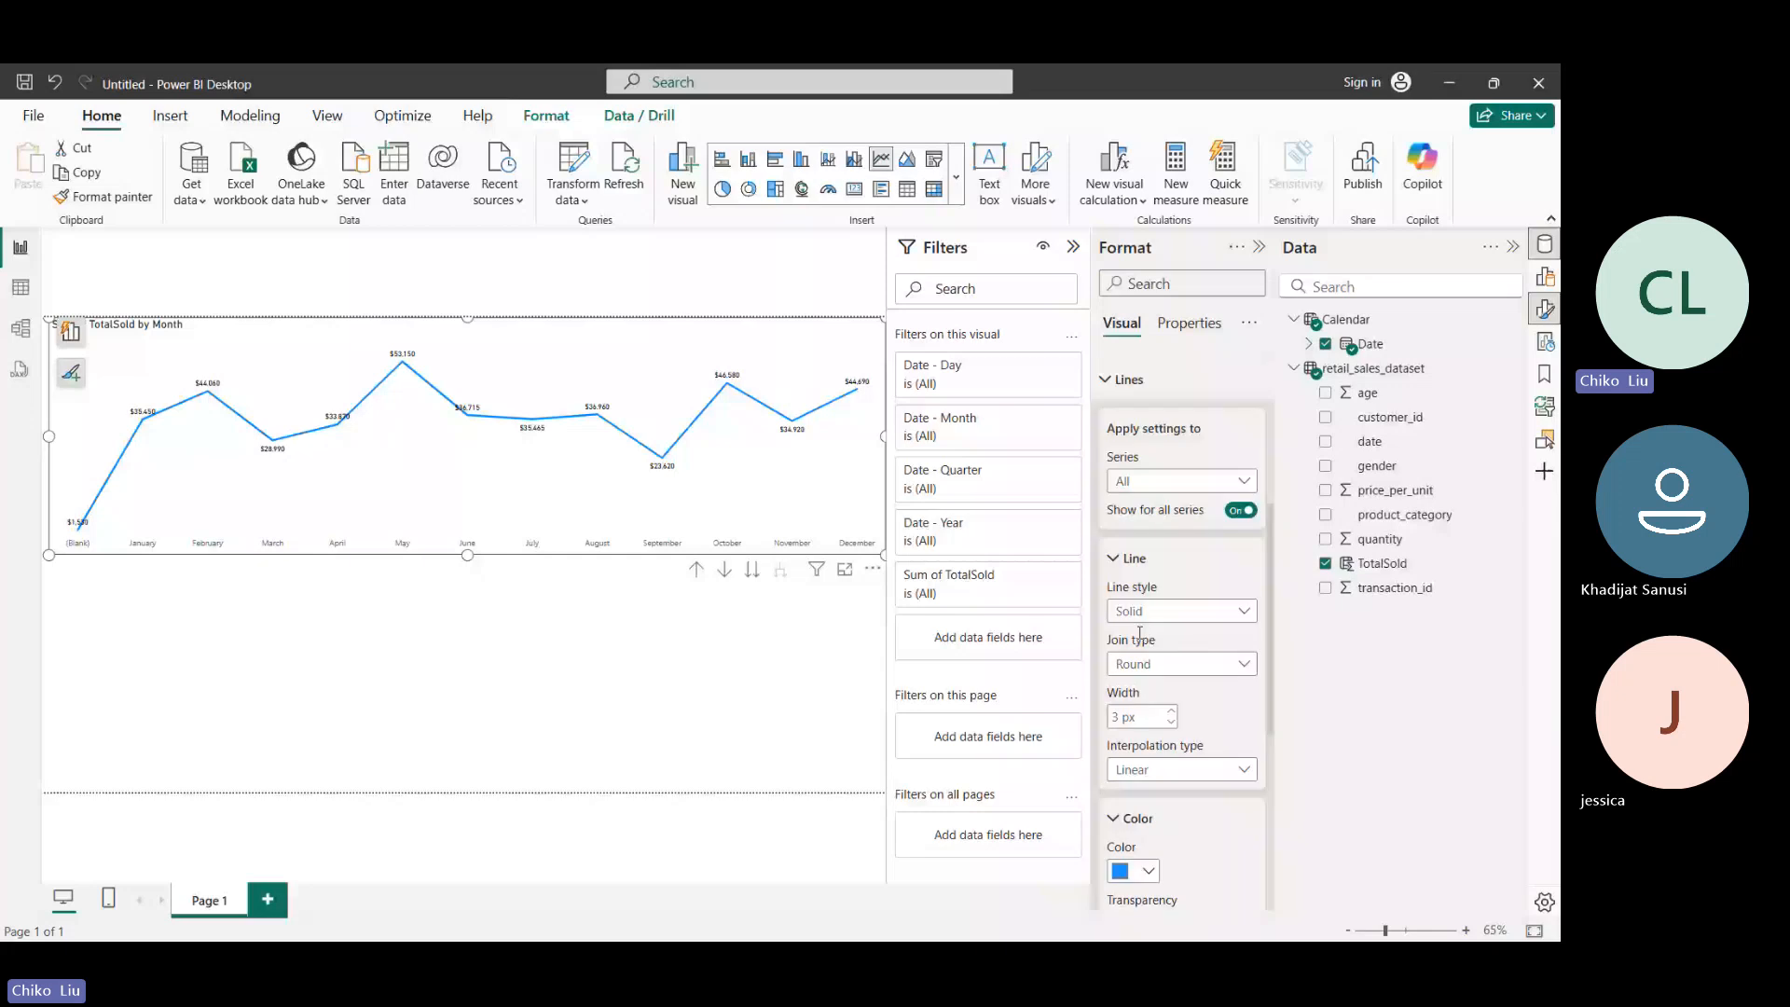
scroll(1138, 634, down, 1)
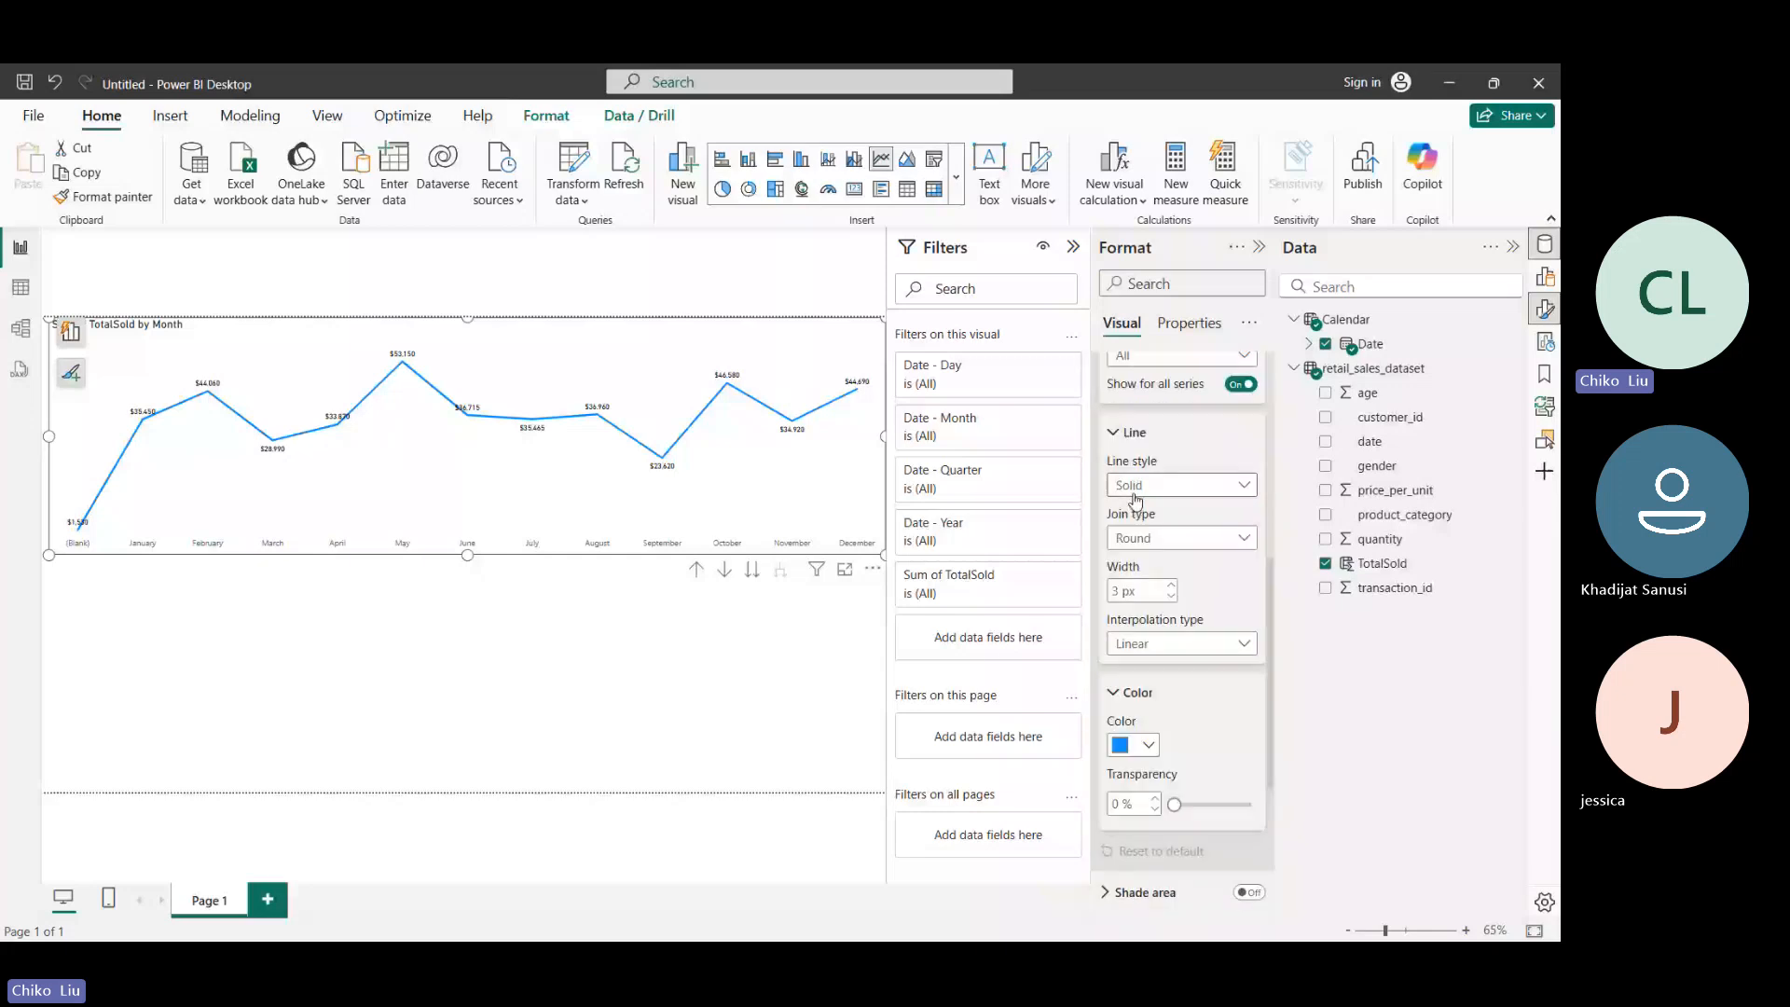
click(1134, 495)
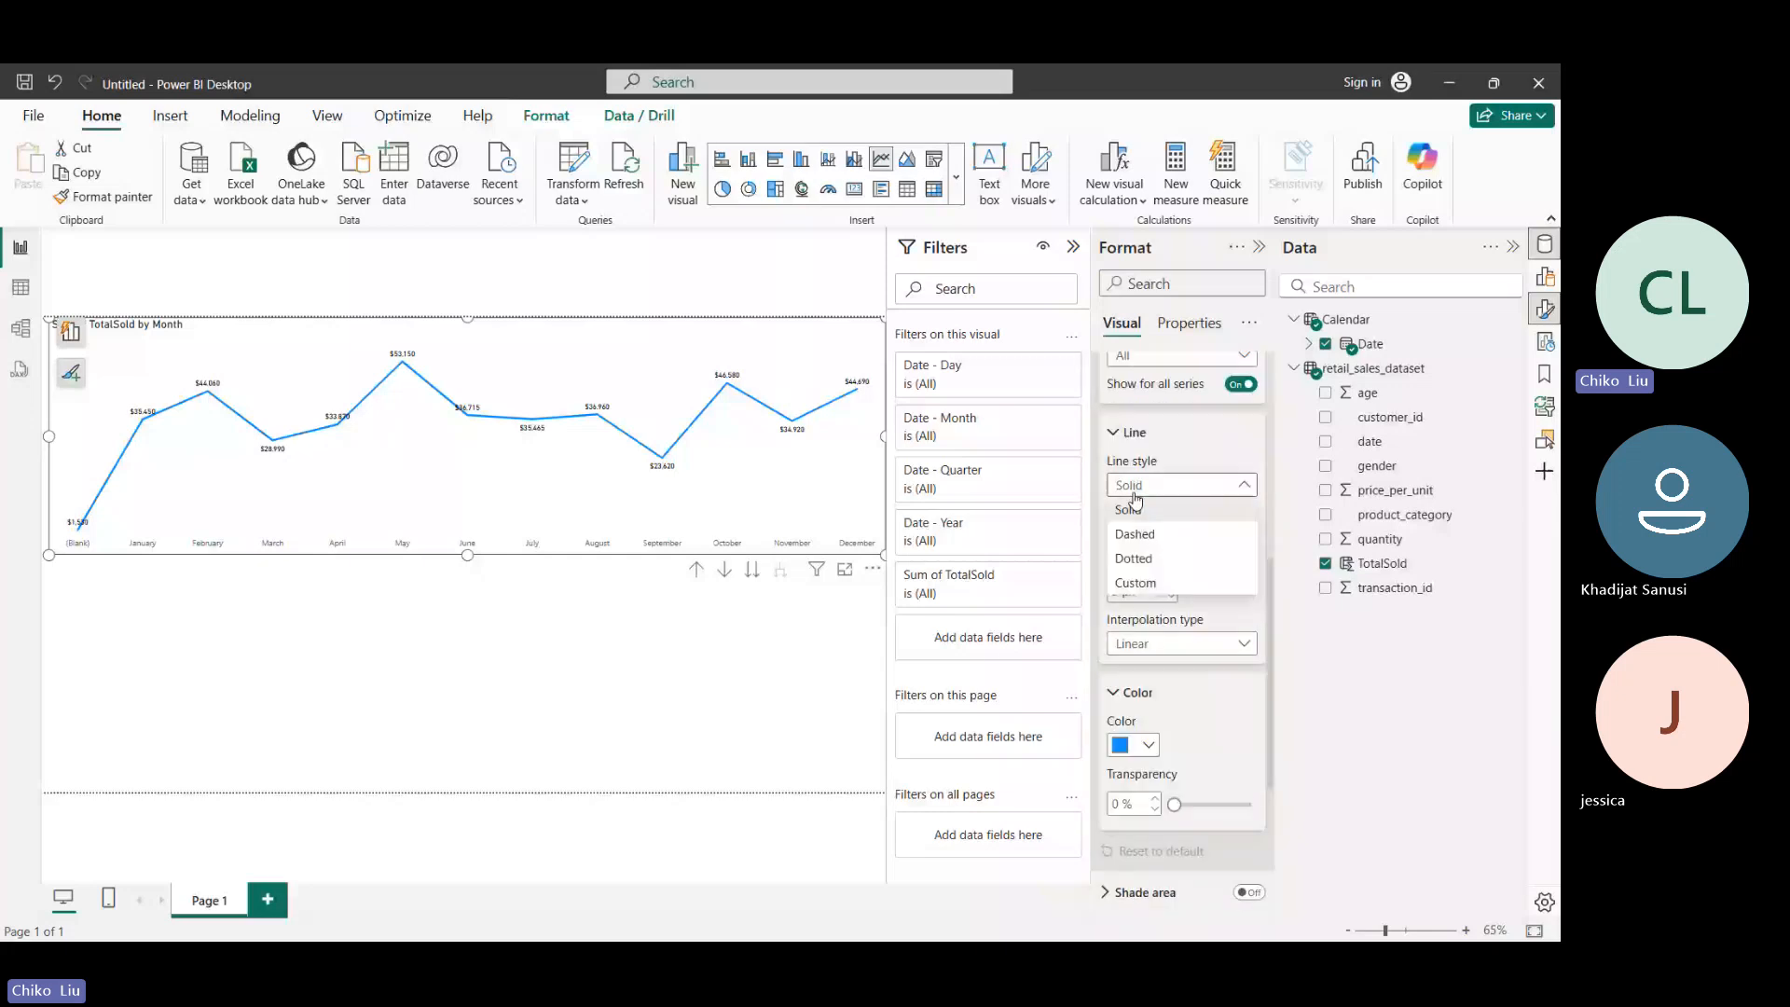
click(1135, 499)
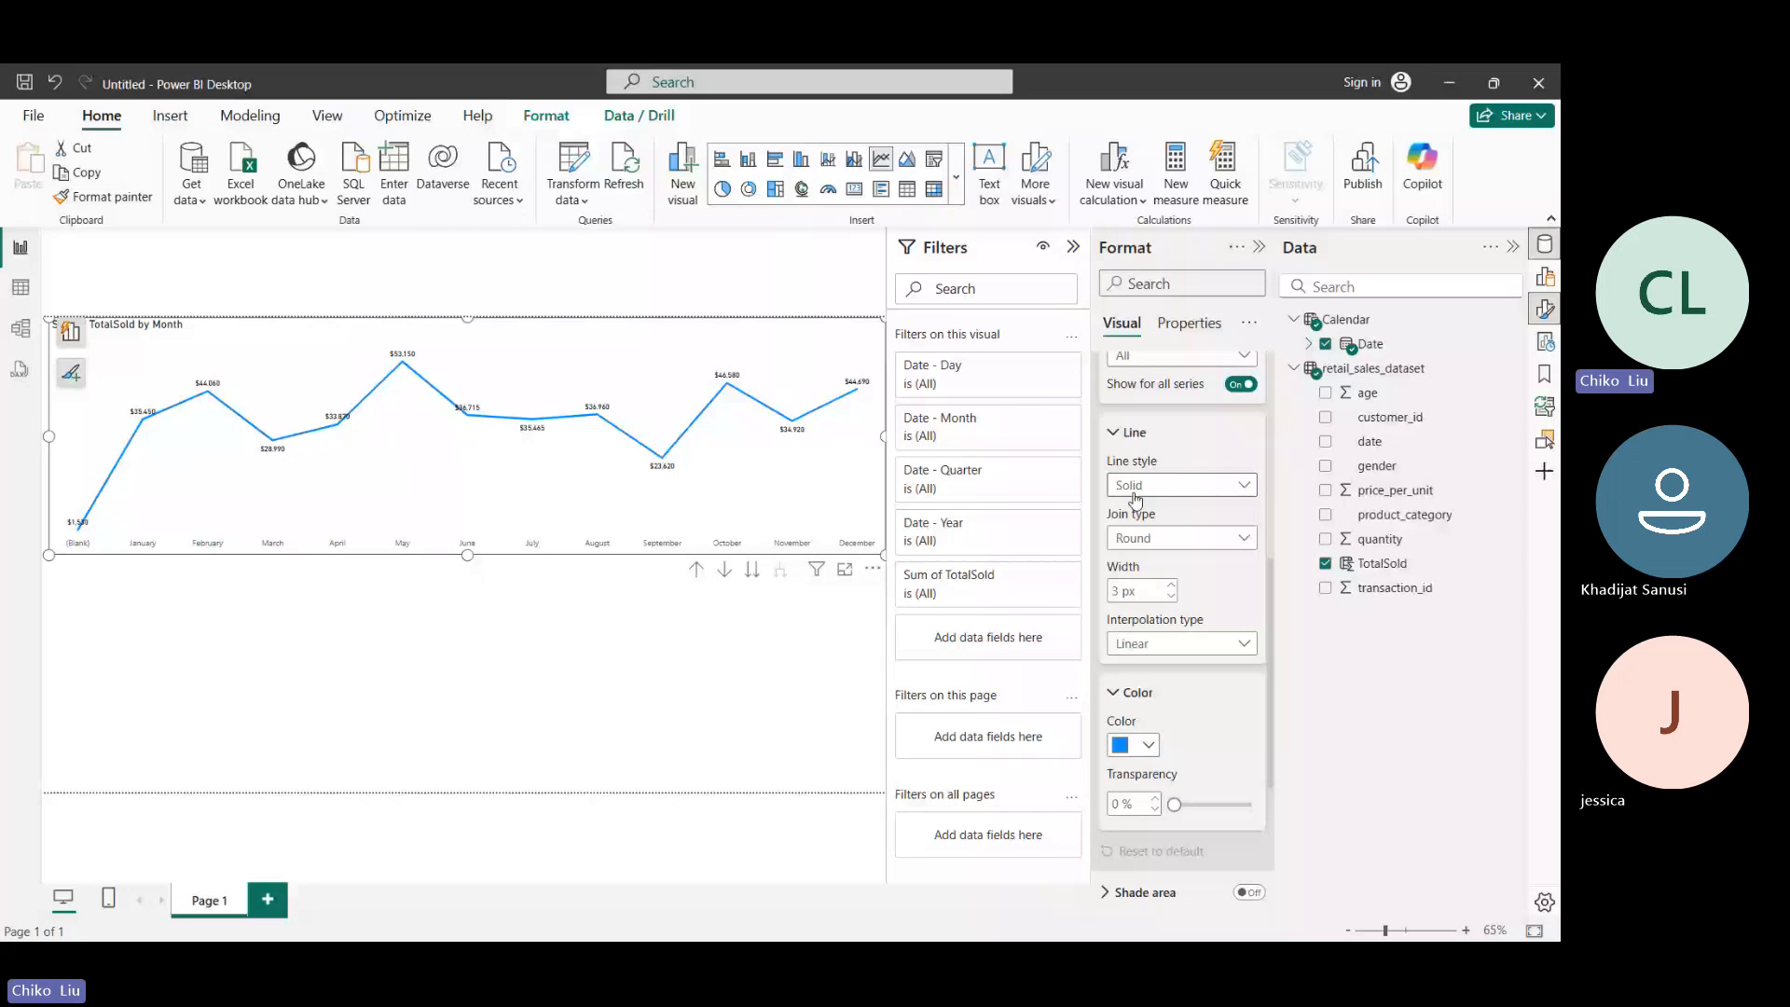
key(Down)
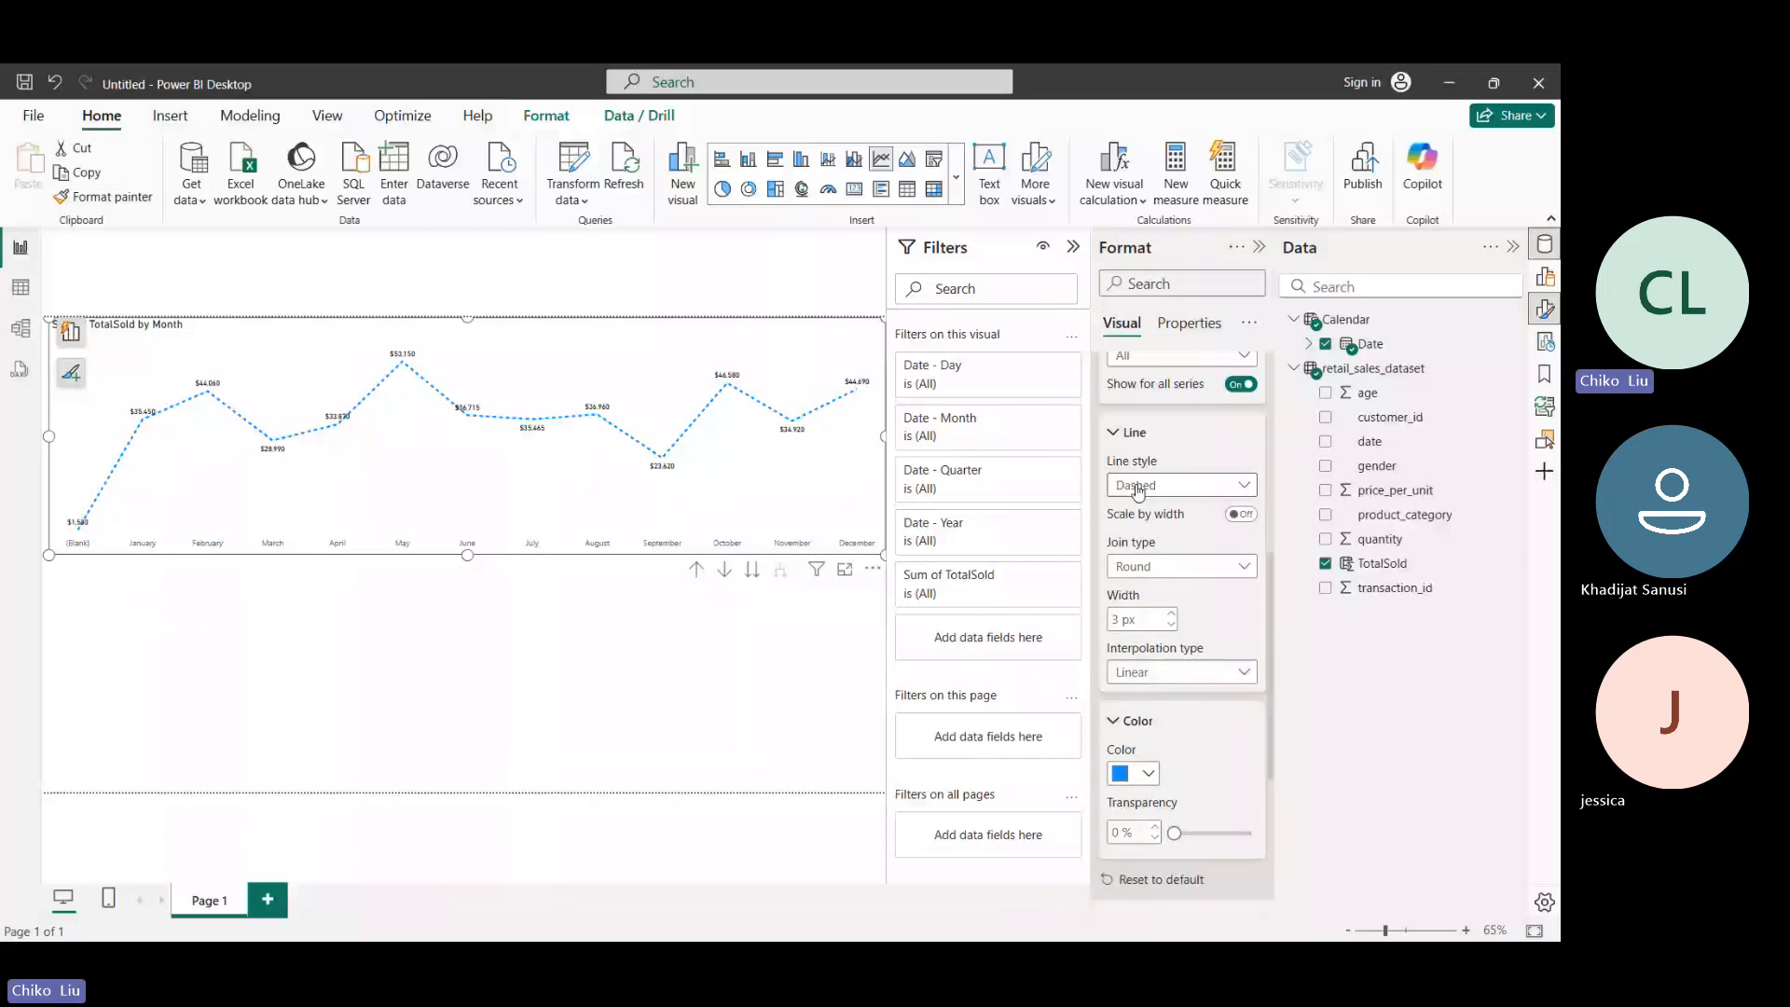
click(1138, 488)
click(1134, 560)
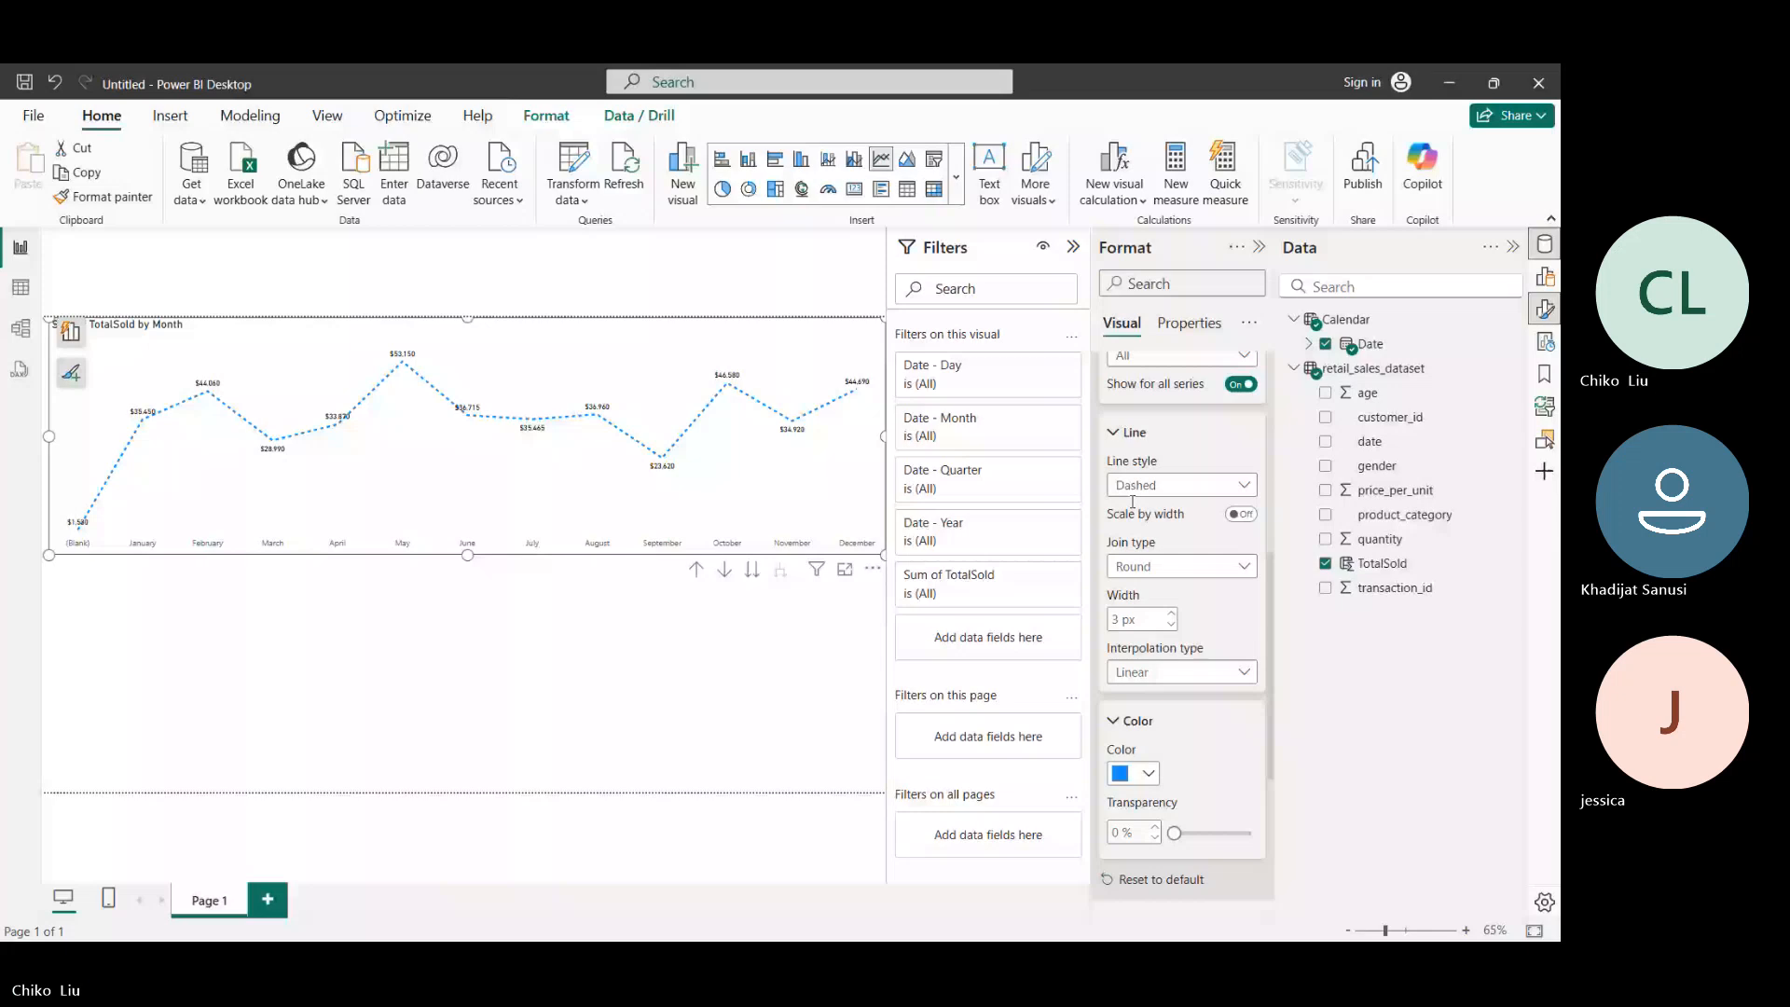
click(1129, 495)
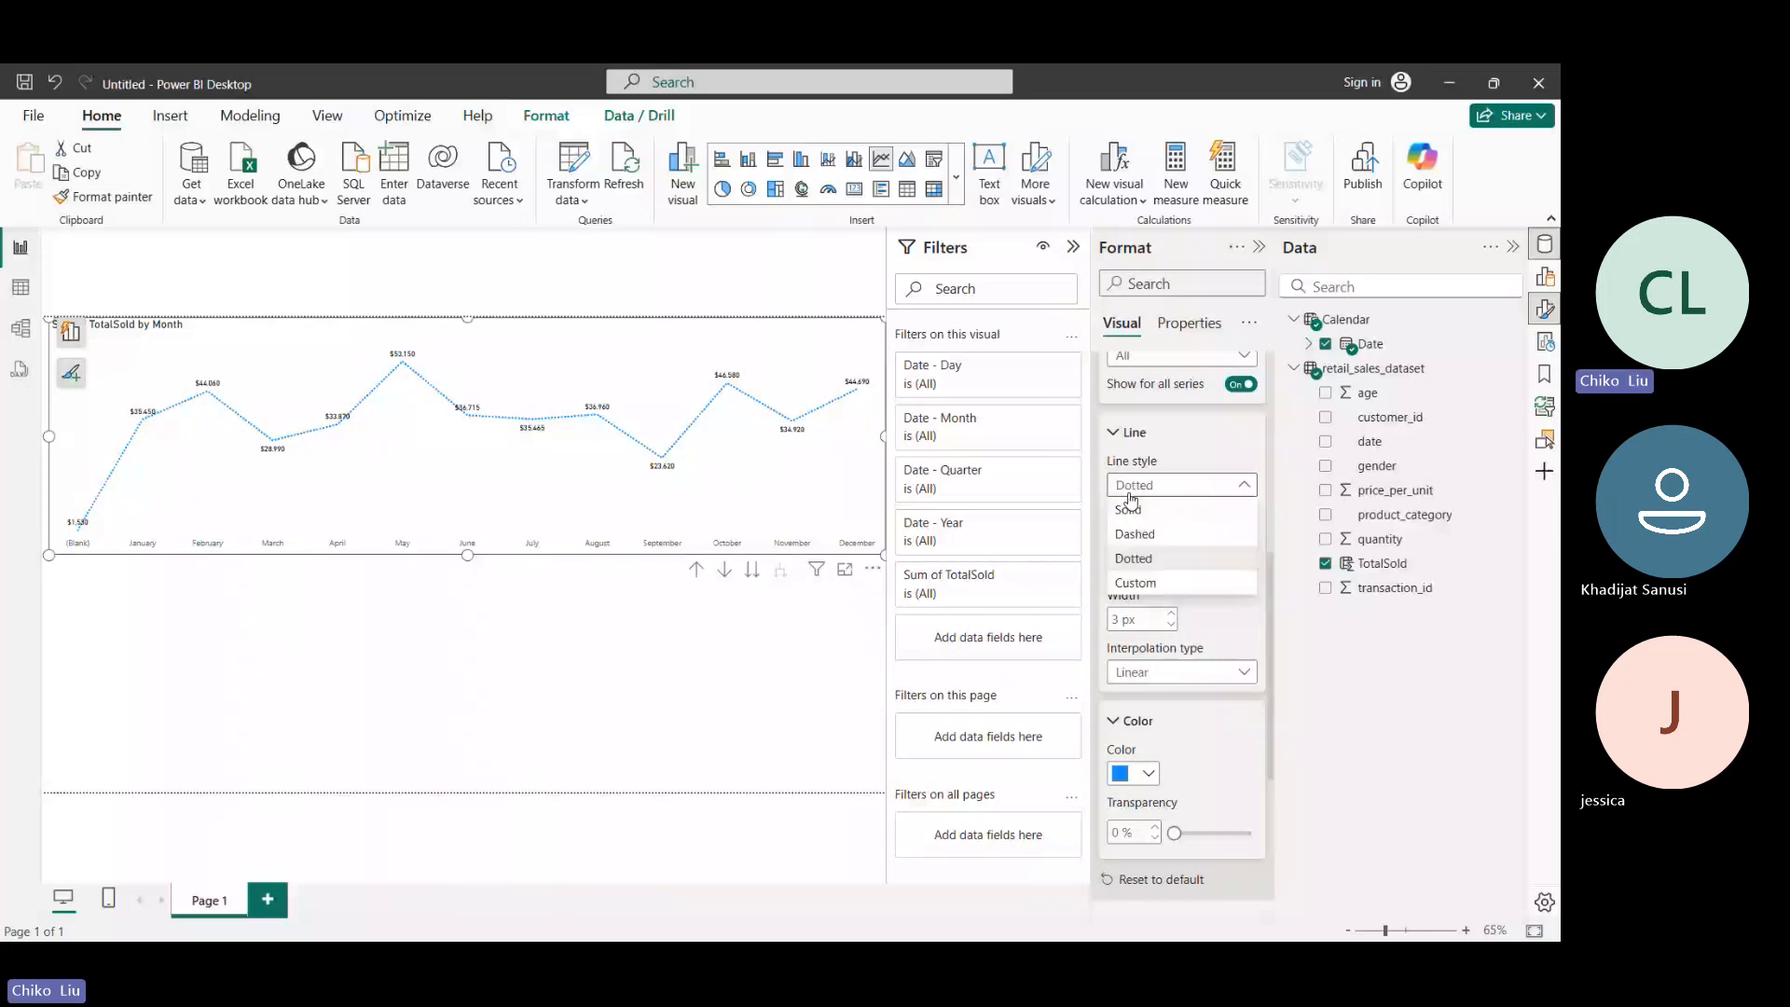
click(1134, 583)
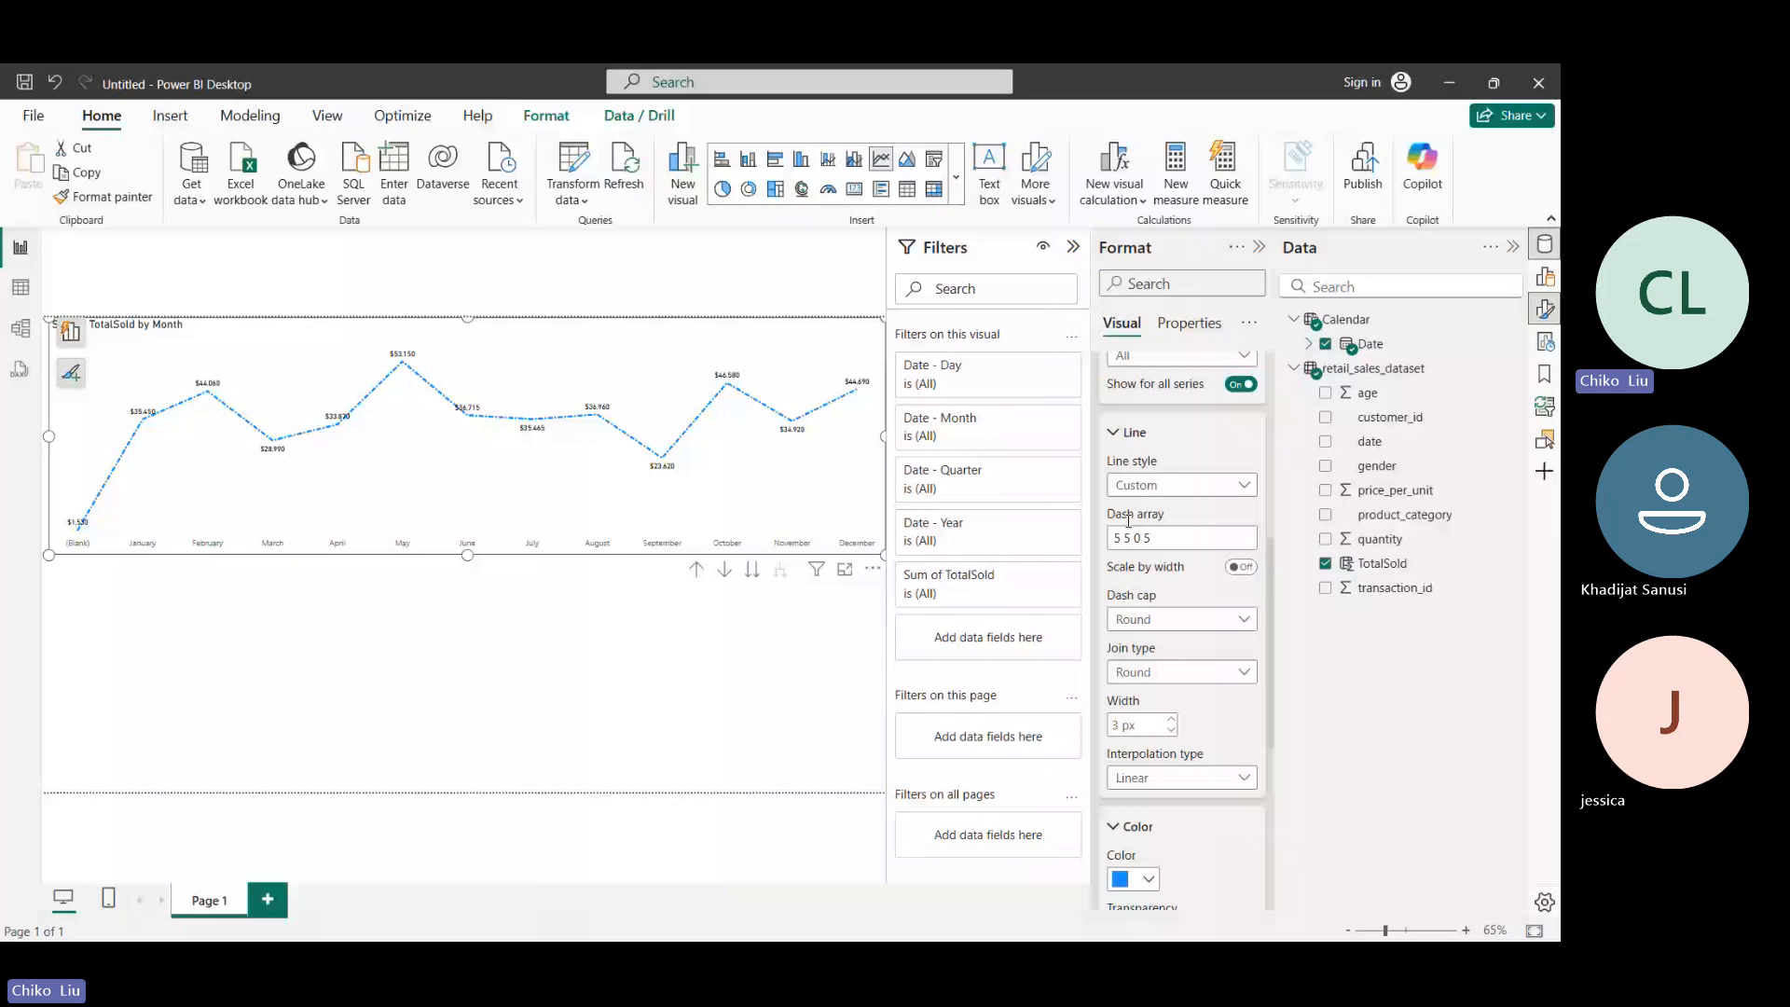
- Give the chart's line a Solid style with a Miter join type and a width of 2 px
click(1147, 565)
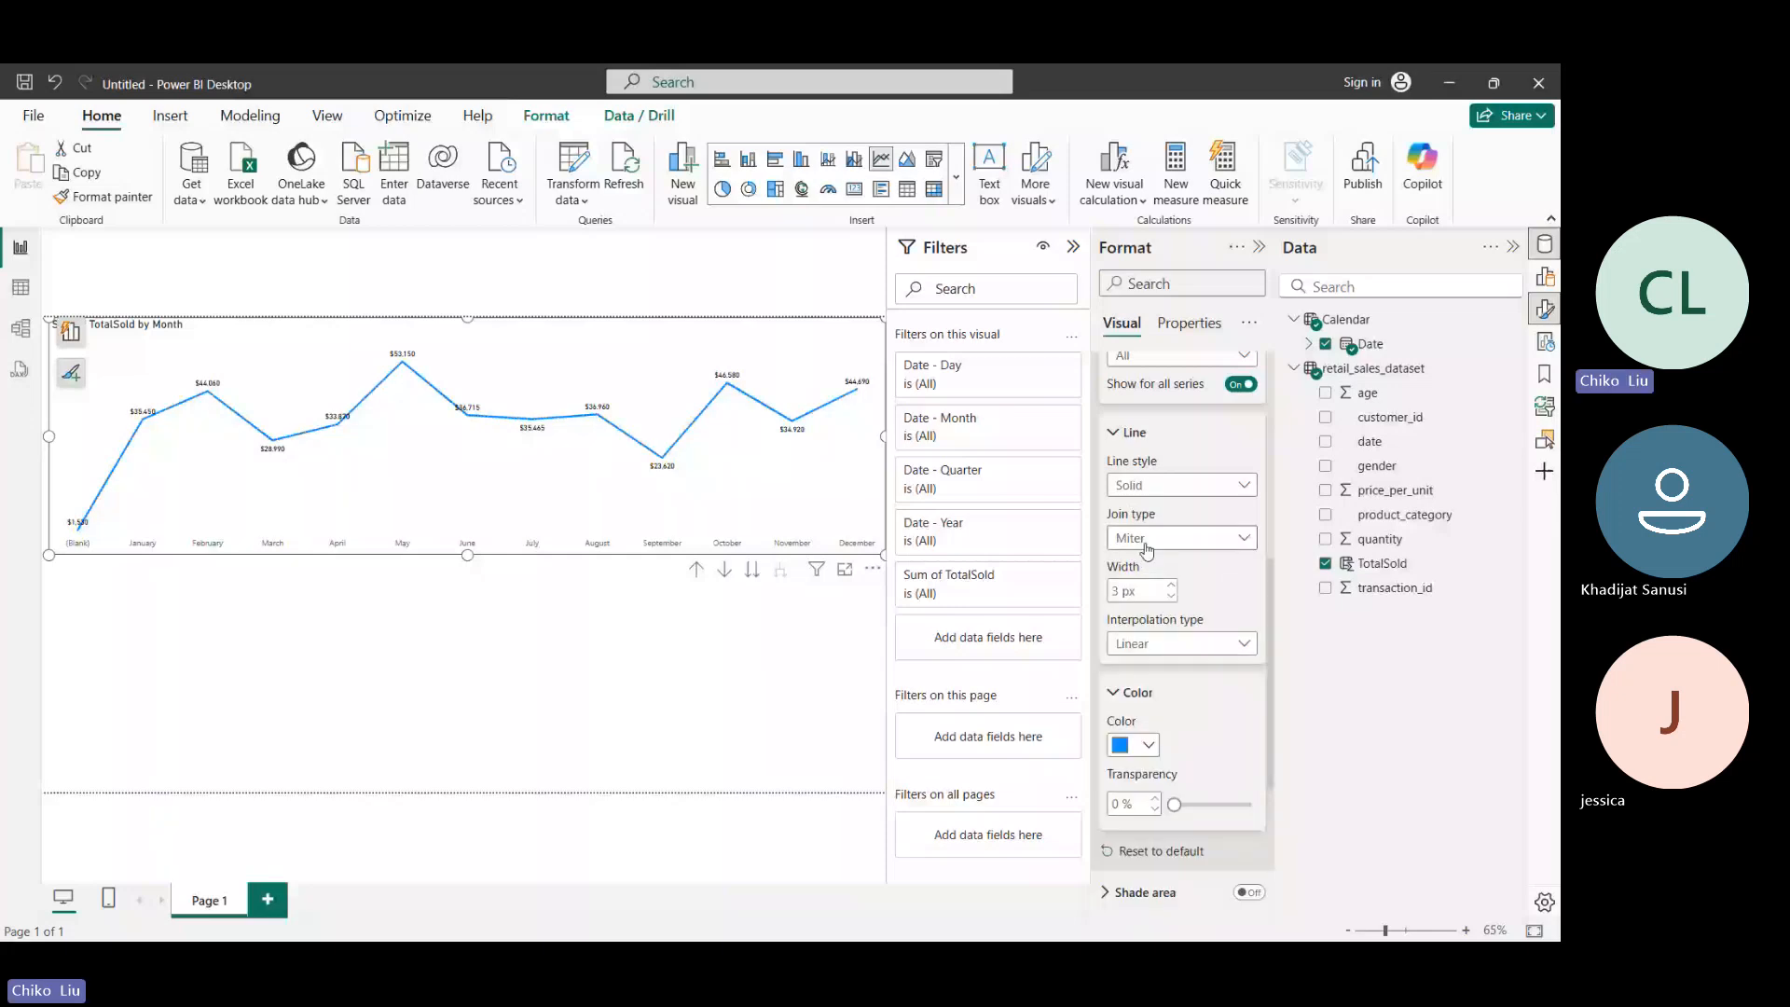
click(1173, 597)
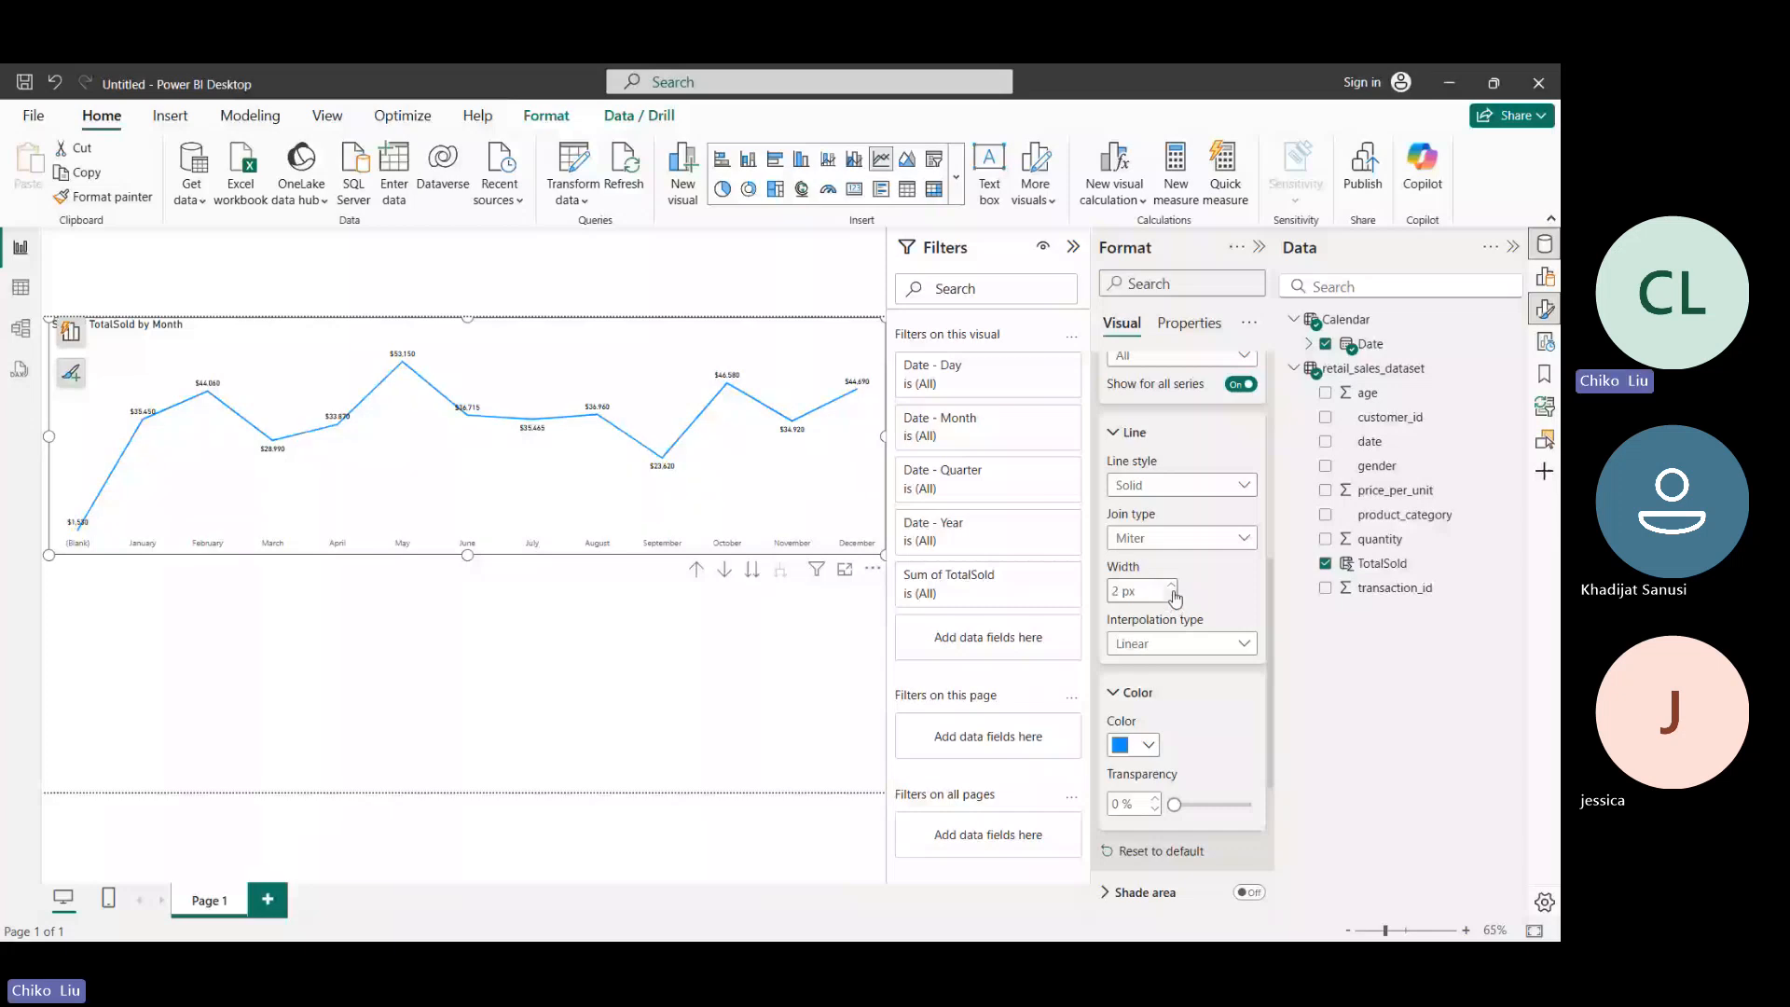
click(1171, 586)
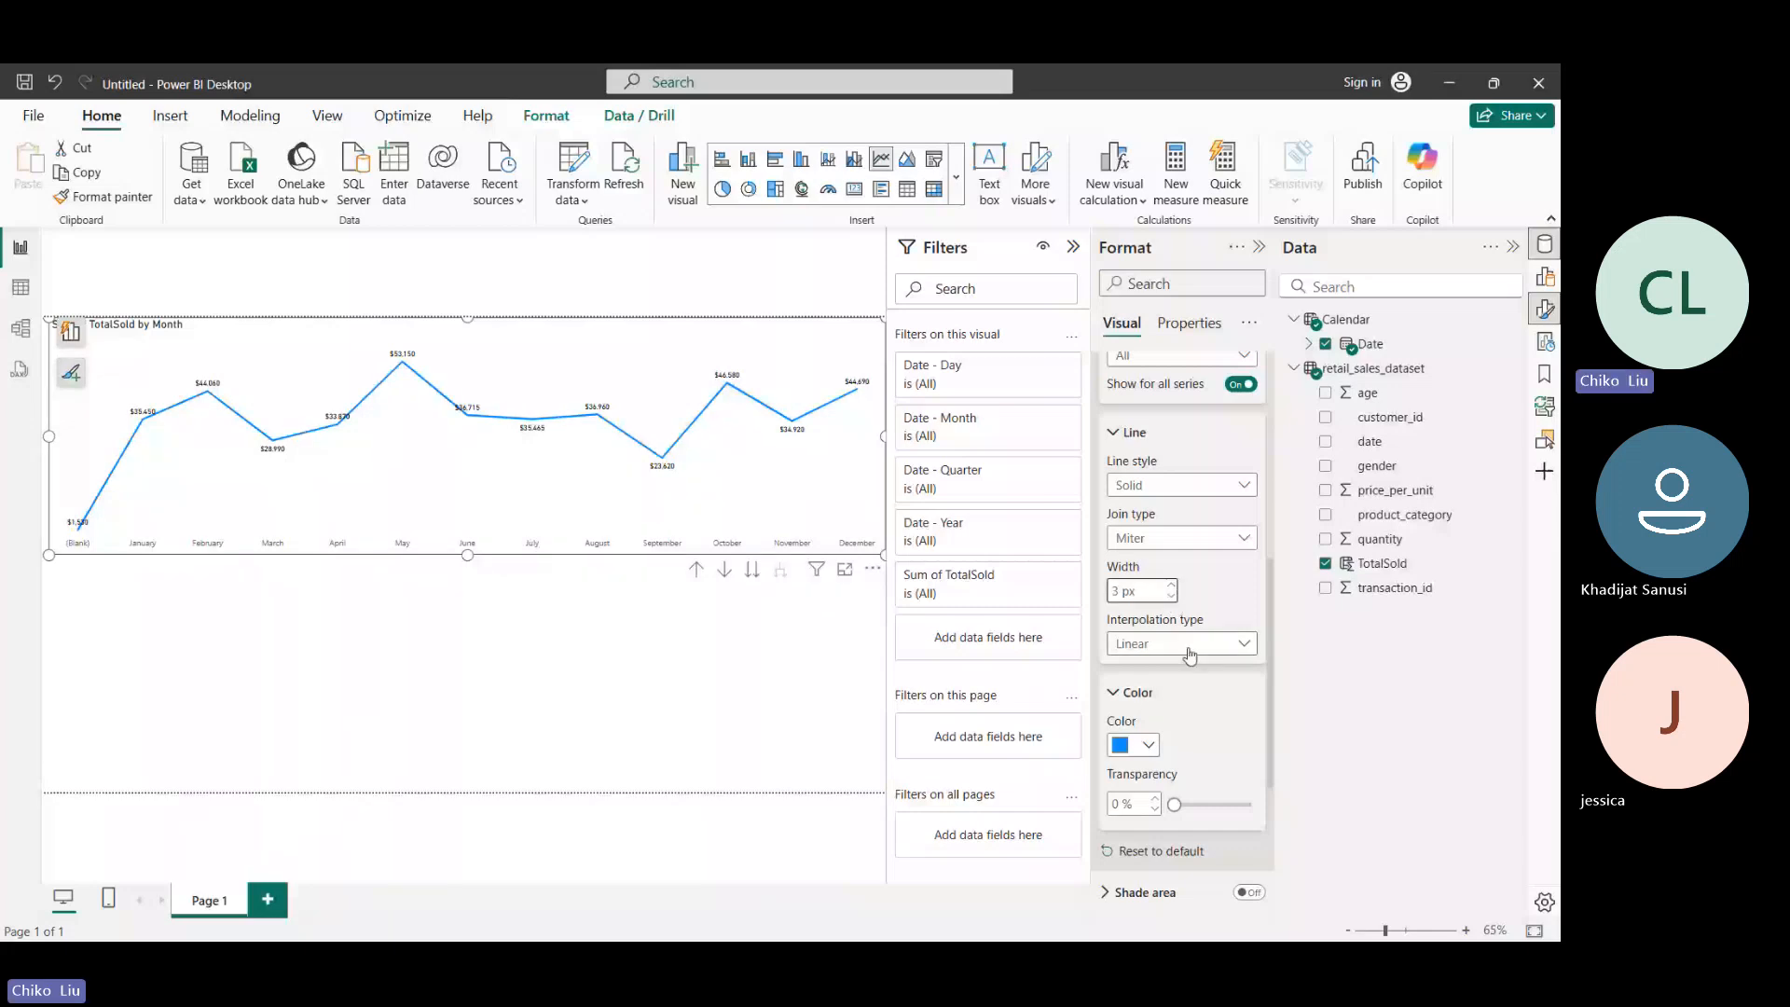
click(1172, 597)
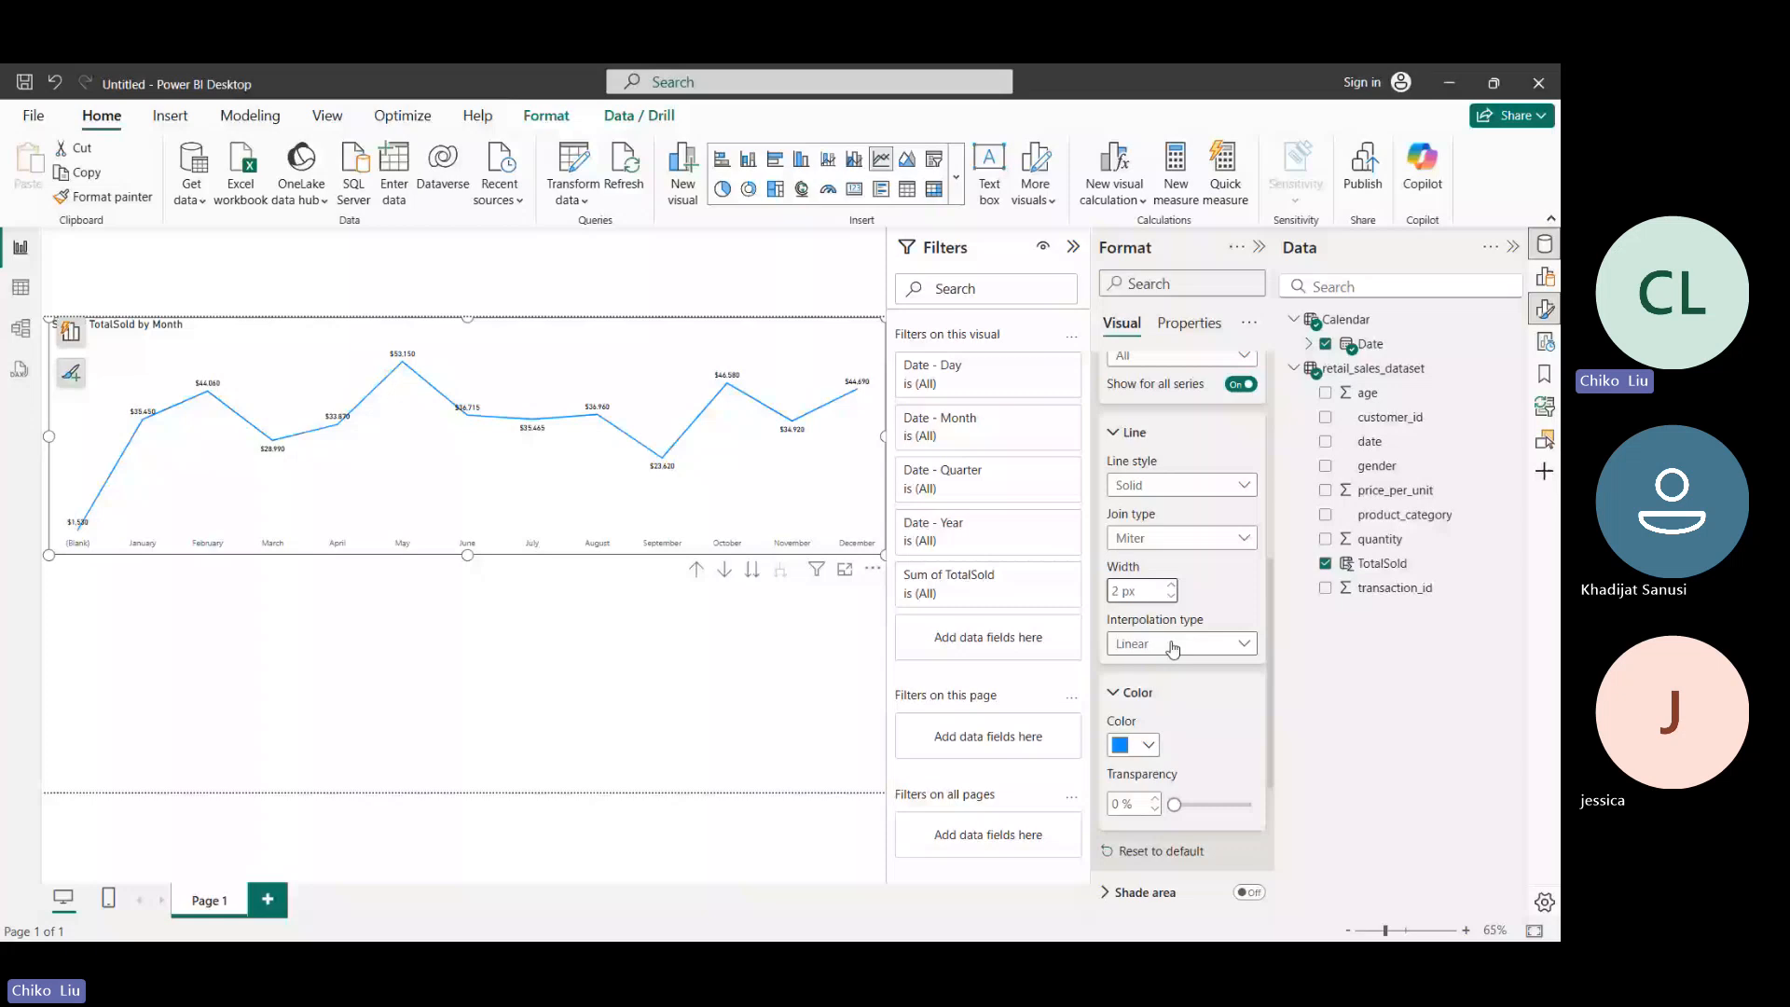
- Set the line's interpolation to Smooth with the Cardinal smooth type and a tension of 17%
click(1173, 643)
click(1138, 690)
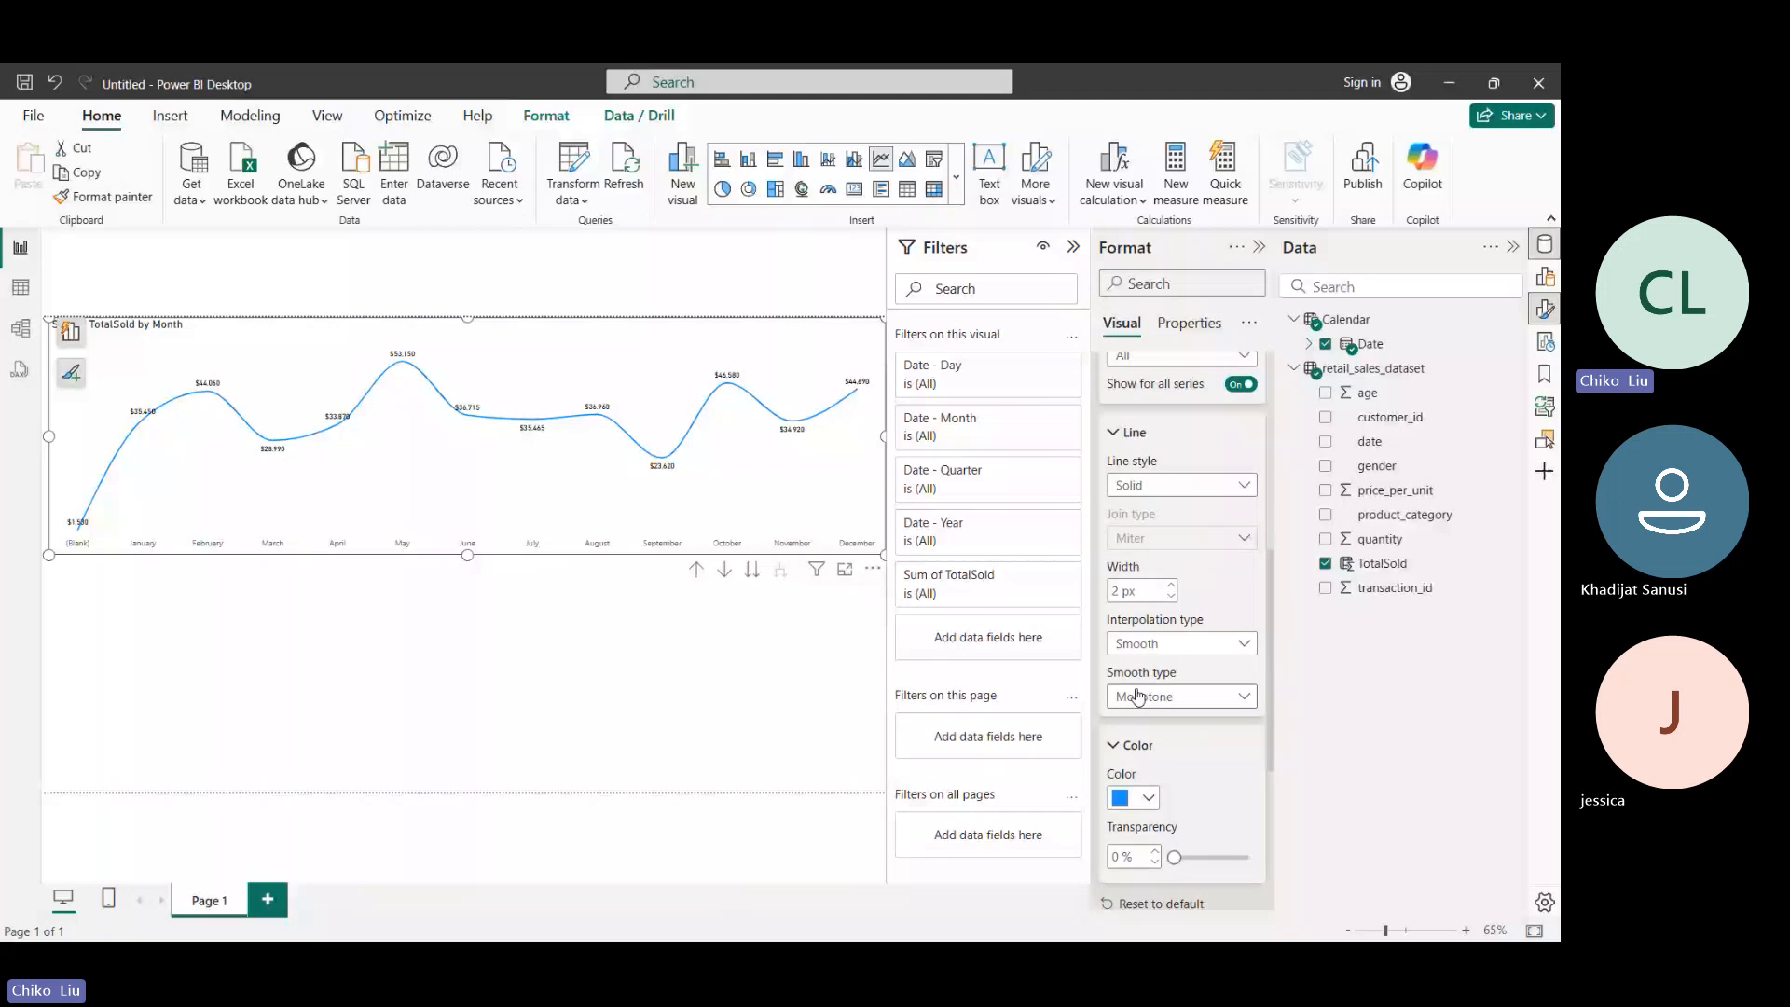
click(1138, 694)
click(1153, 744)
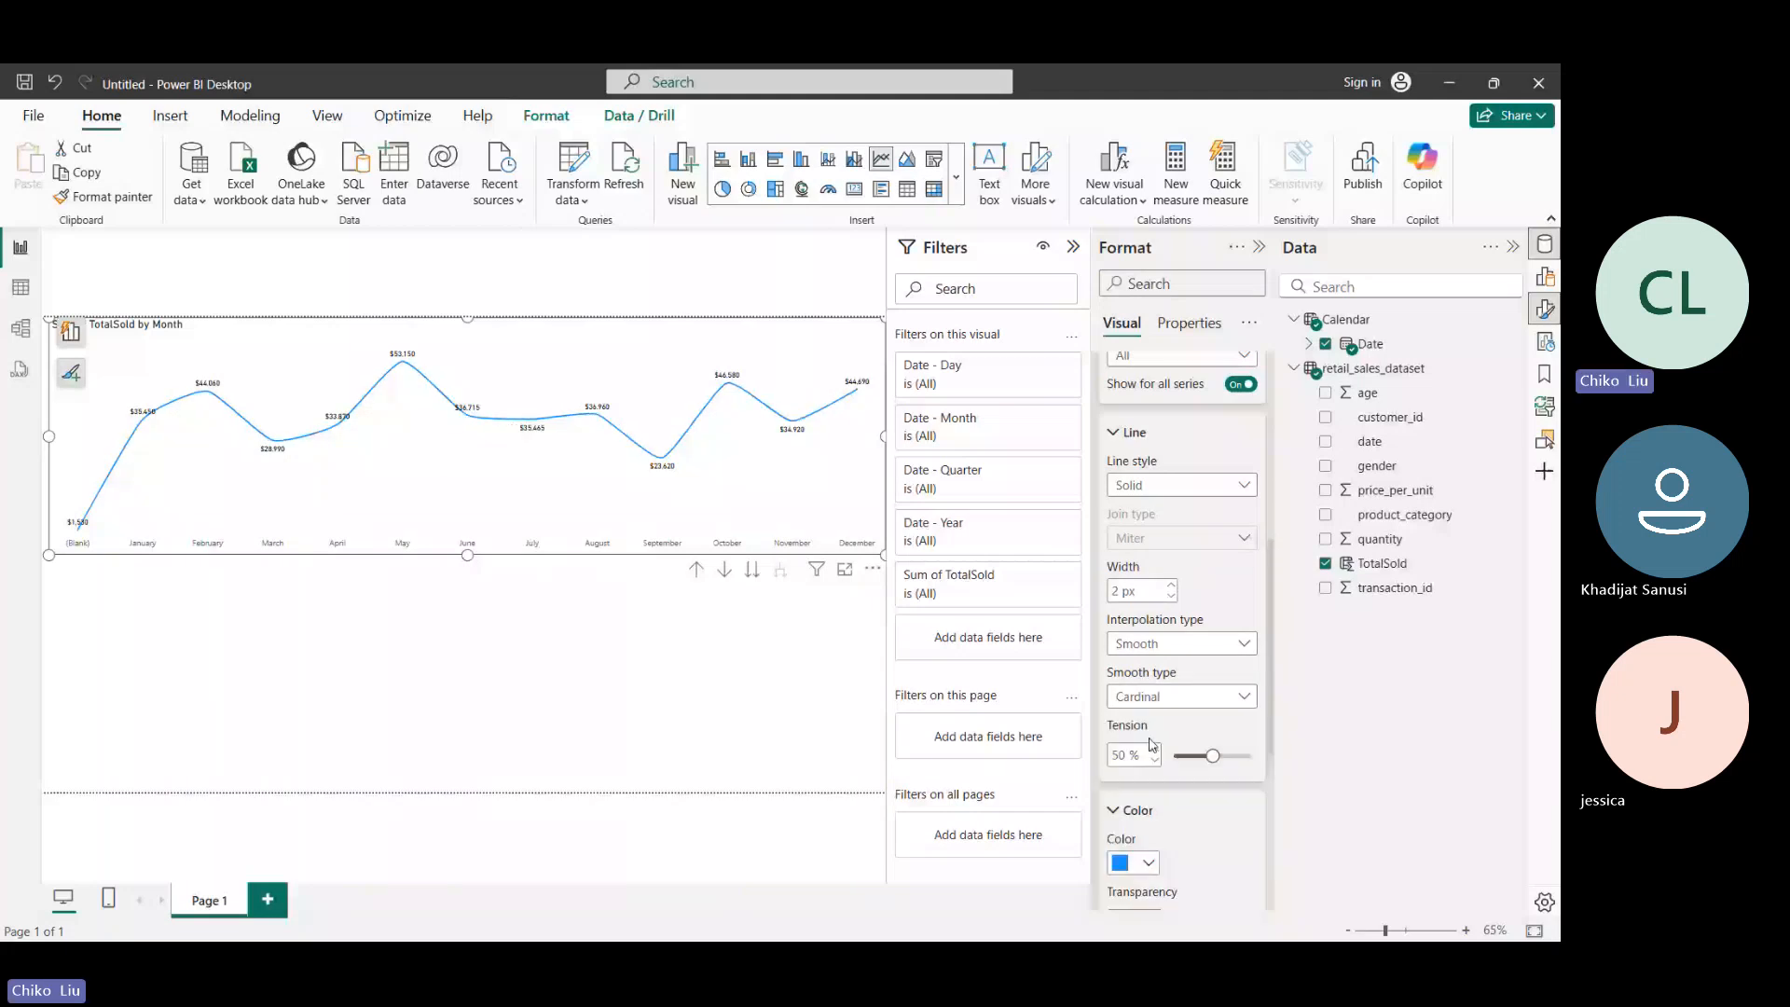
drag(1212, 756, 1186, 758)
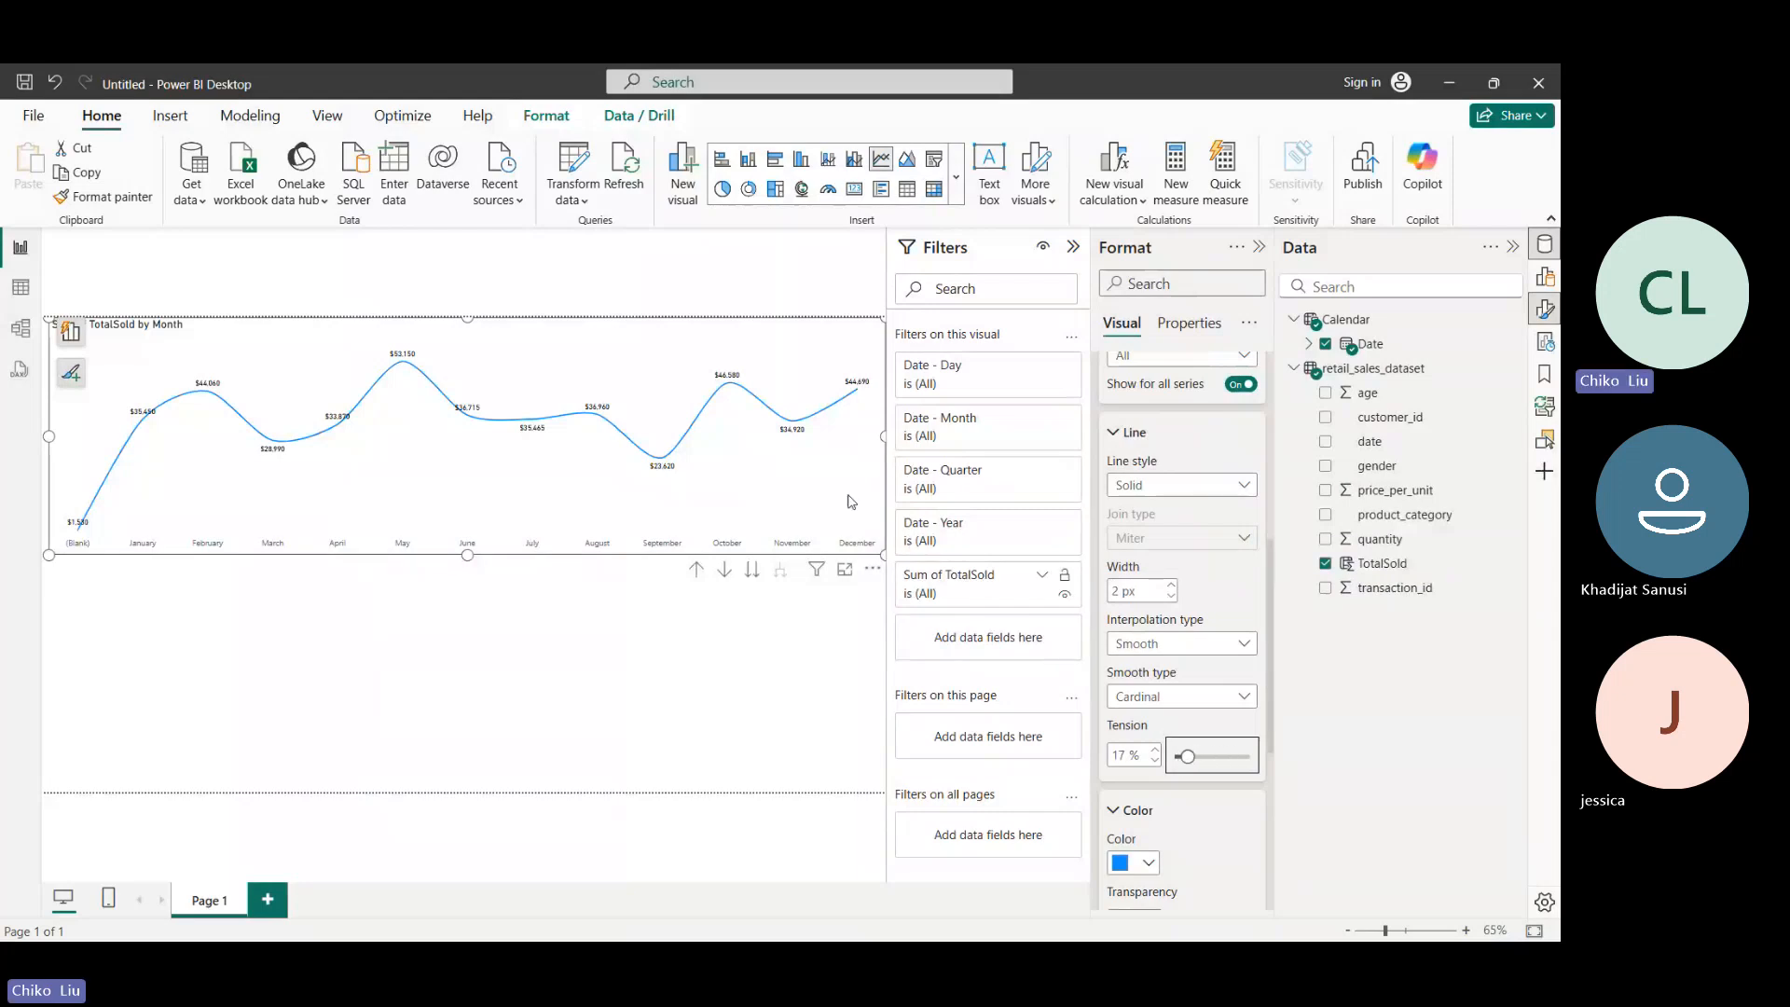
- Set the color of the chart's line to dark brown
scroll(1142, 539, up, 5)
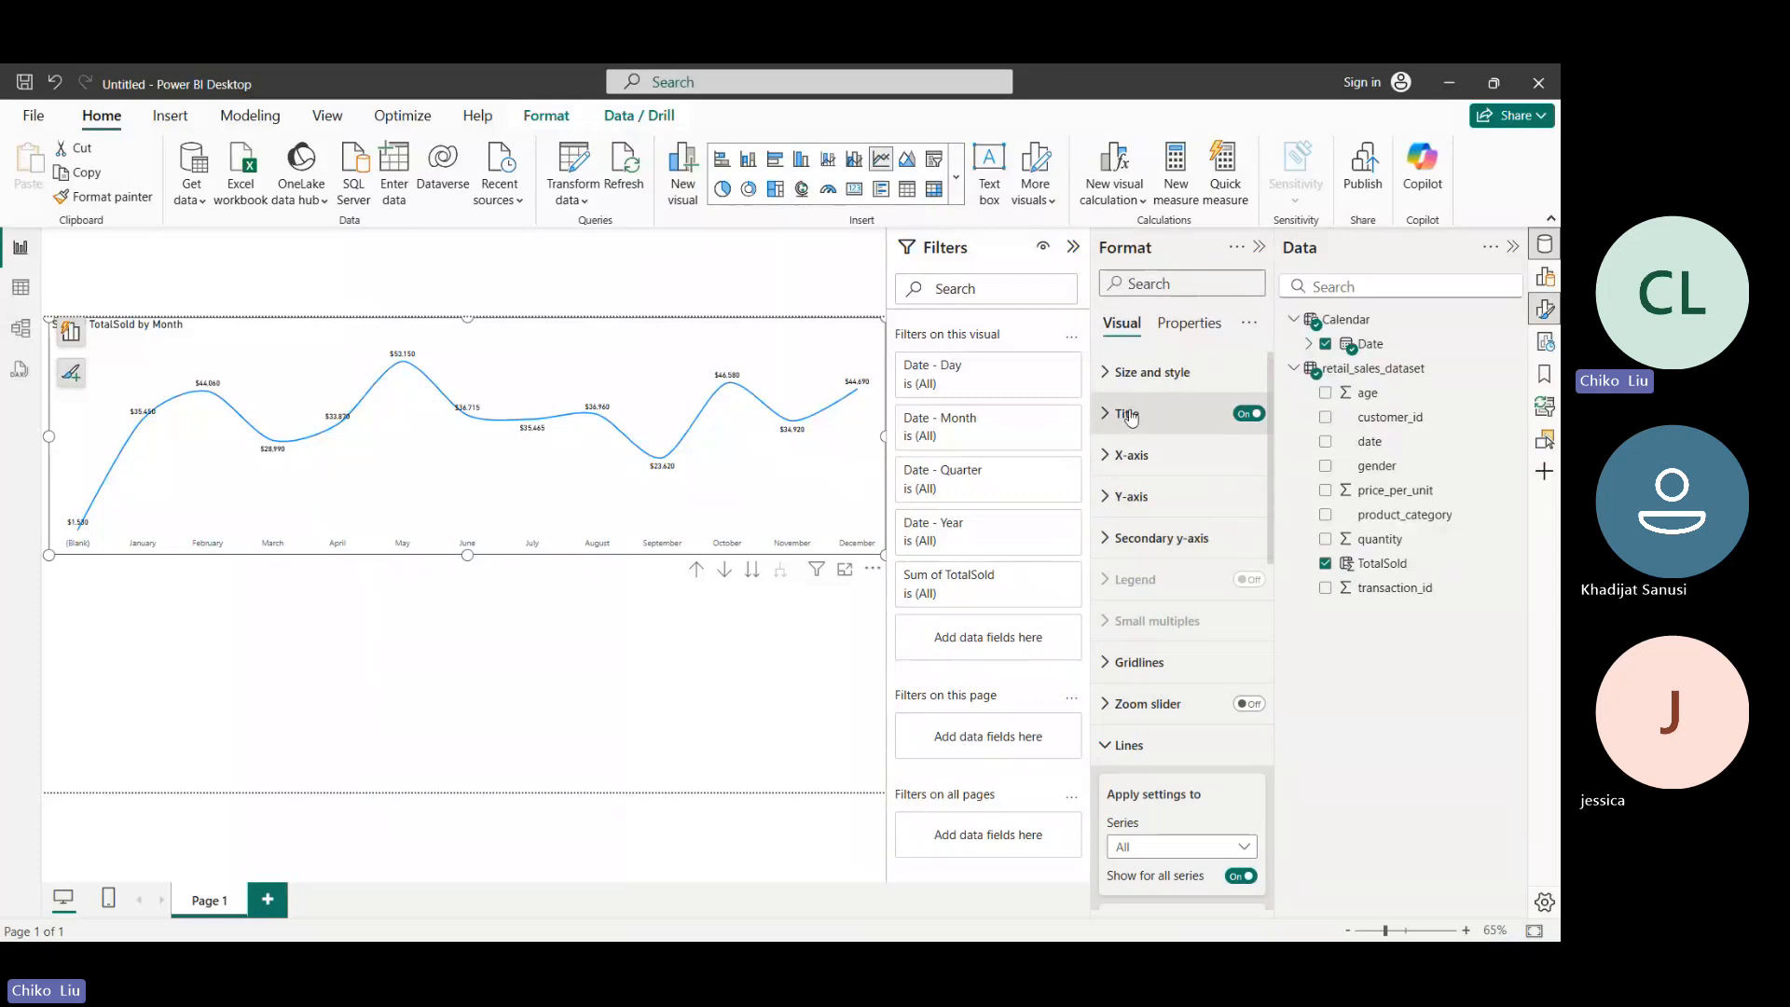
scroll(1119, 730, down, 6)
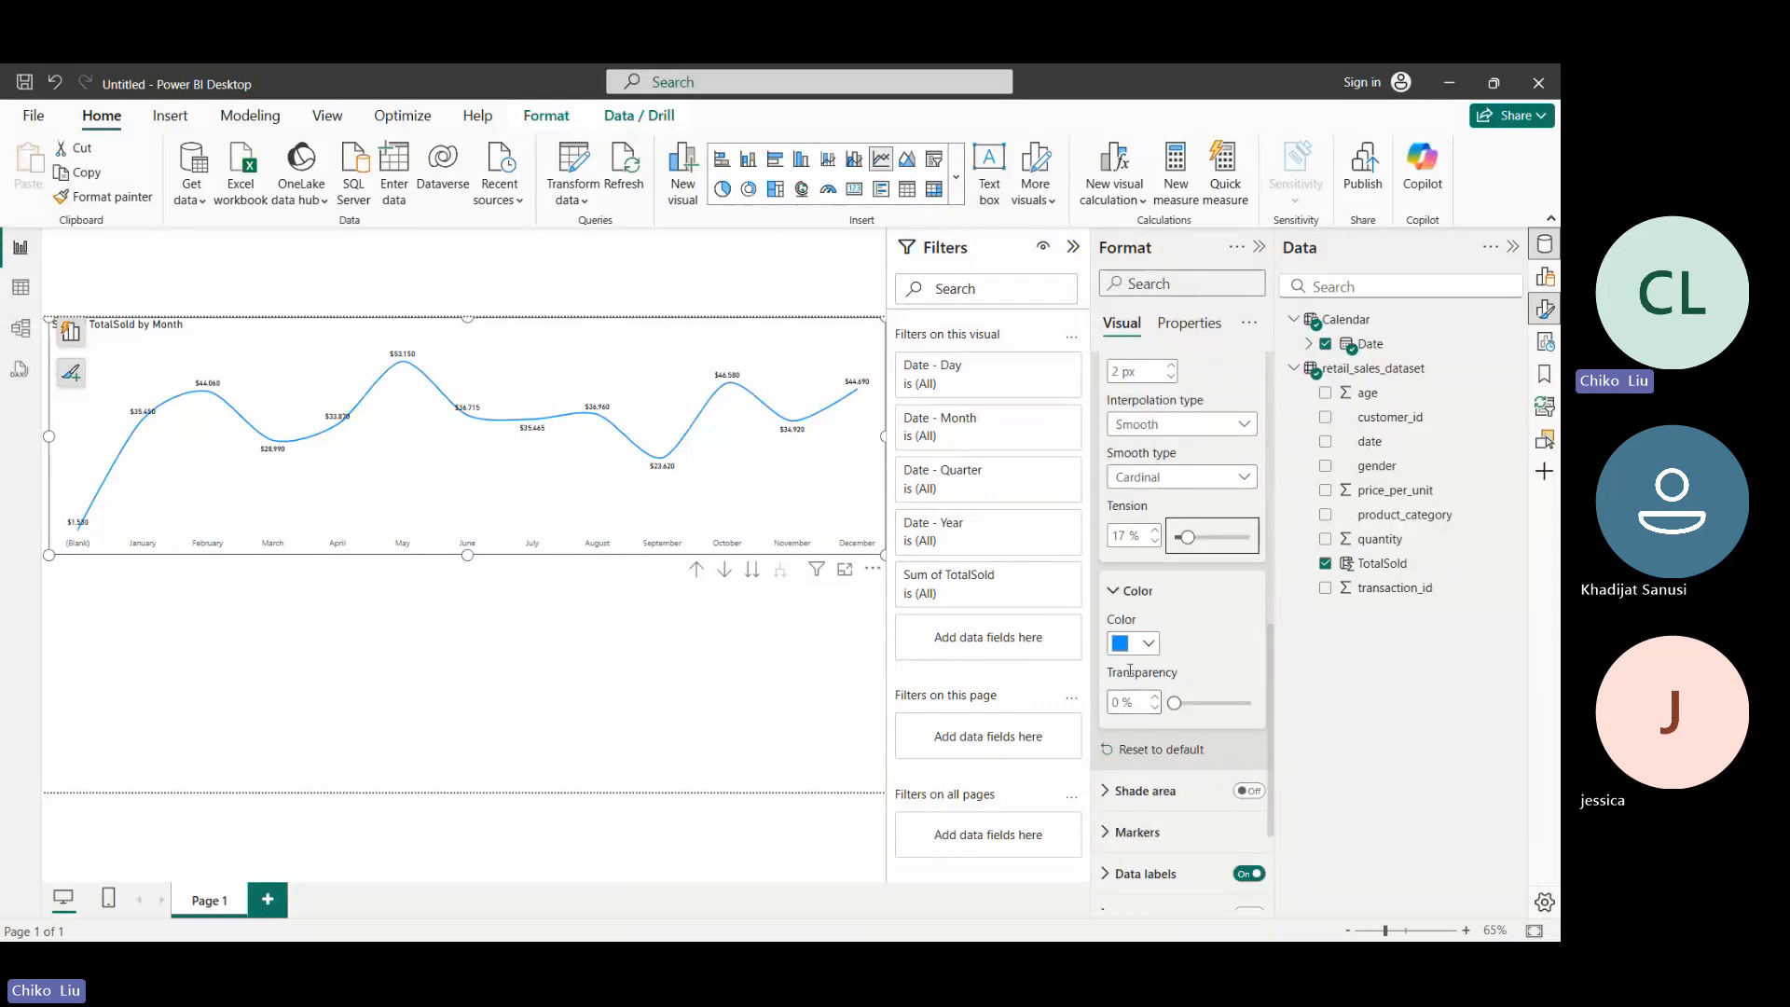
click(1130, 650)
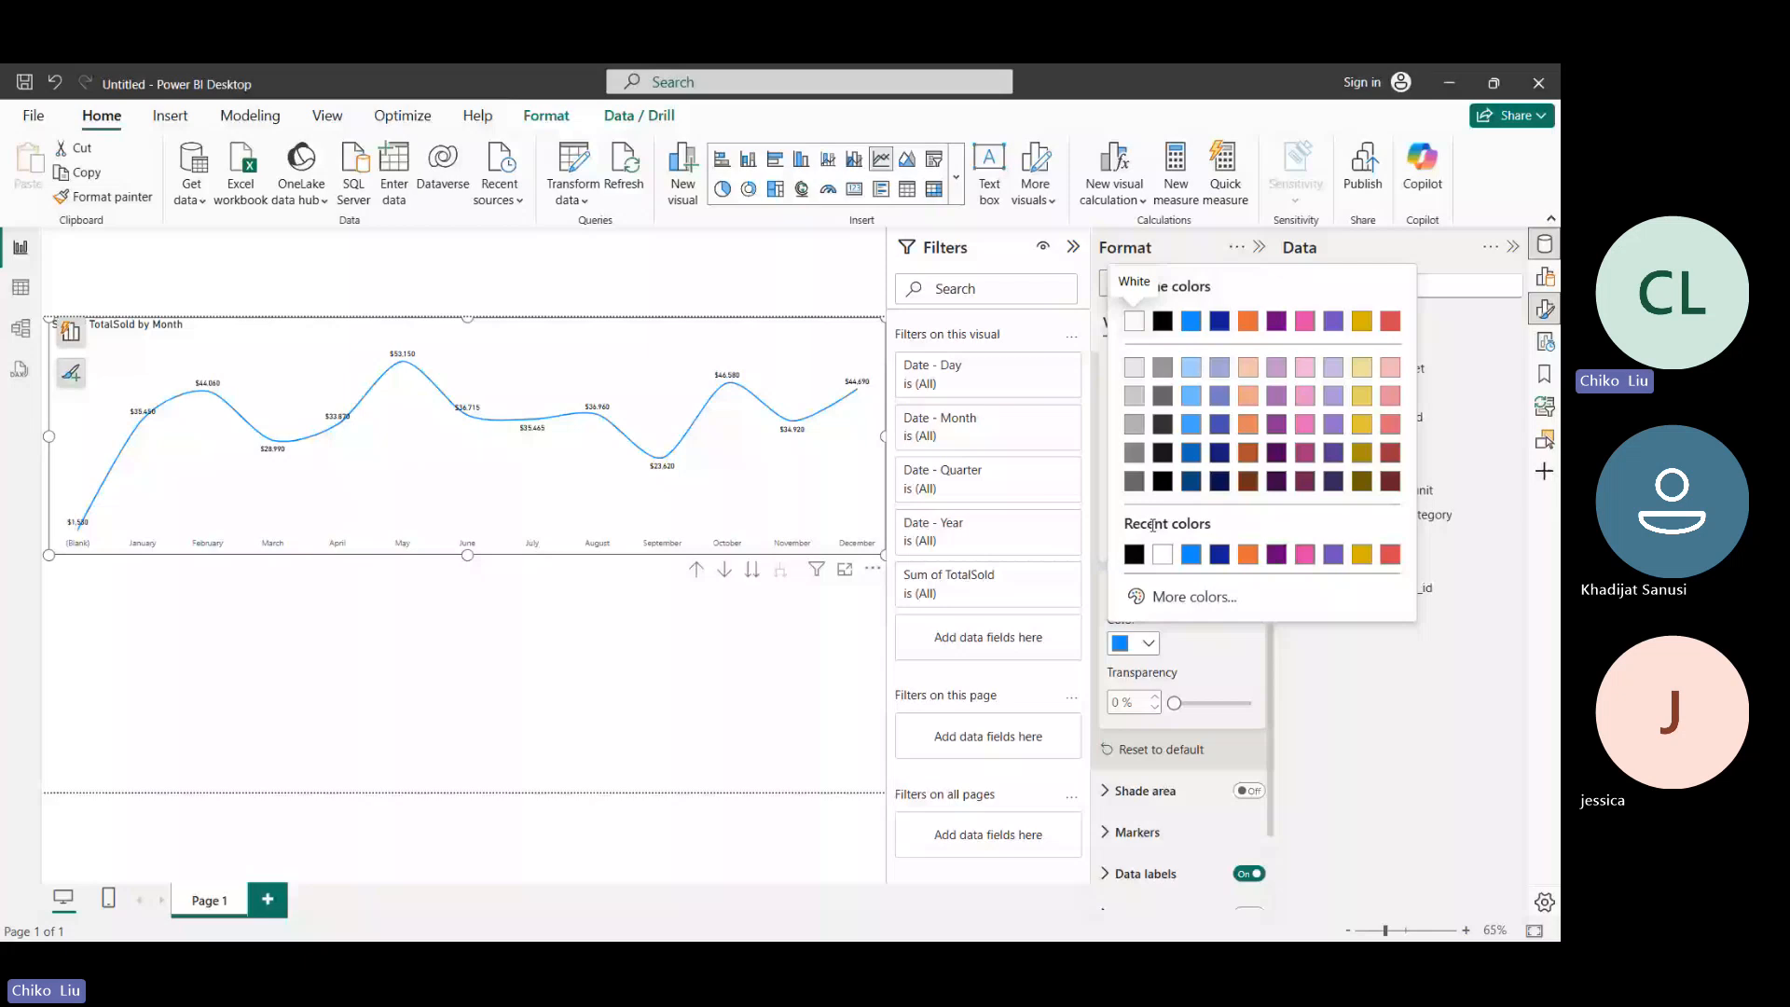
click(1247, 481)
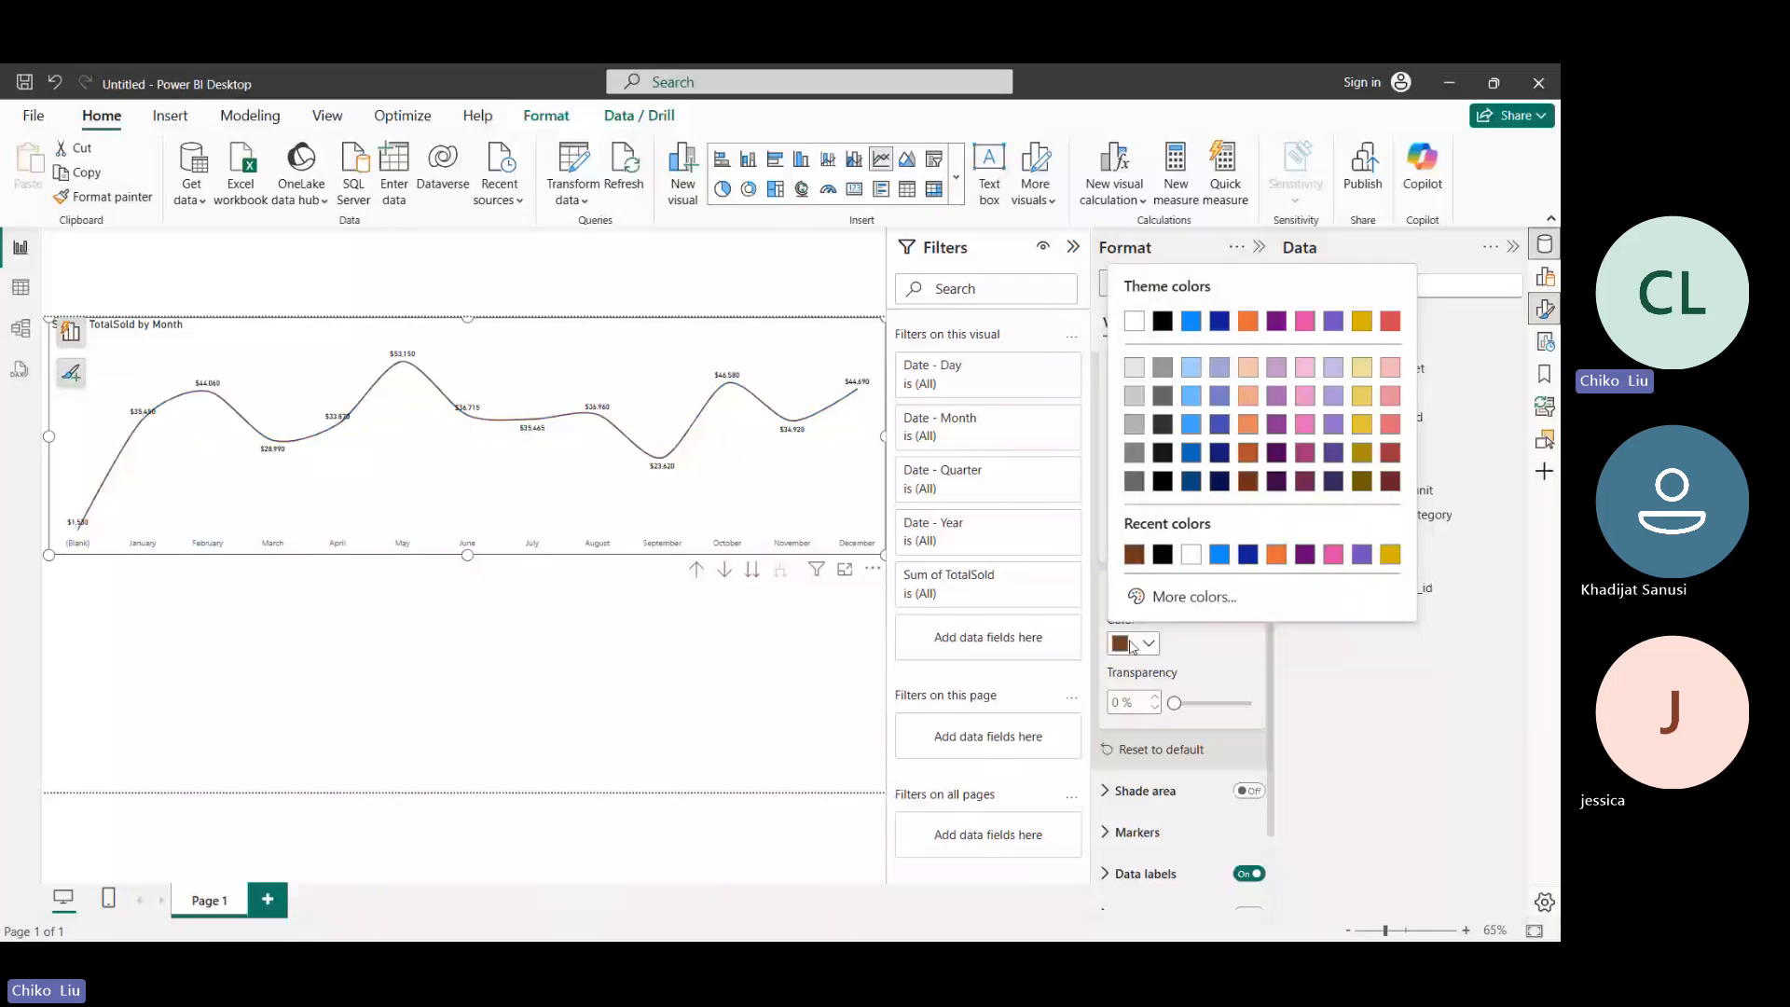
click(1133, 647)
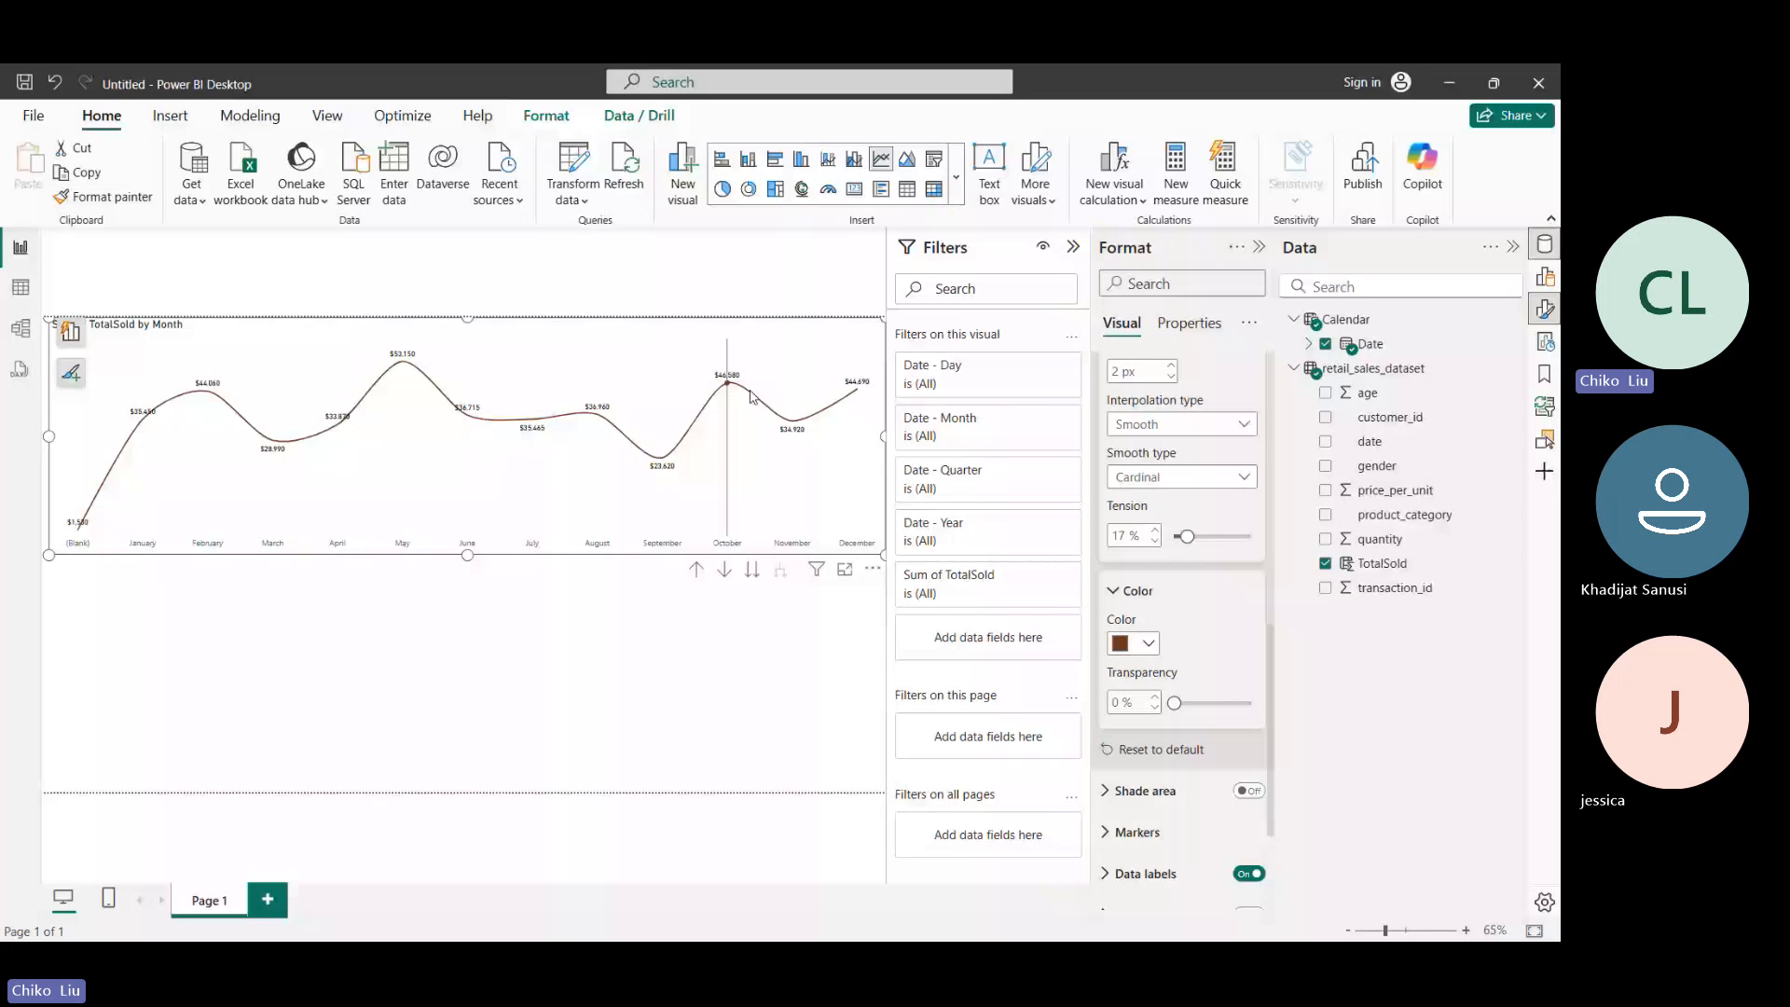
- Set the page's canvas background color to dark gray, trying 24% transparency before returning it to 100%
click(729, 297)
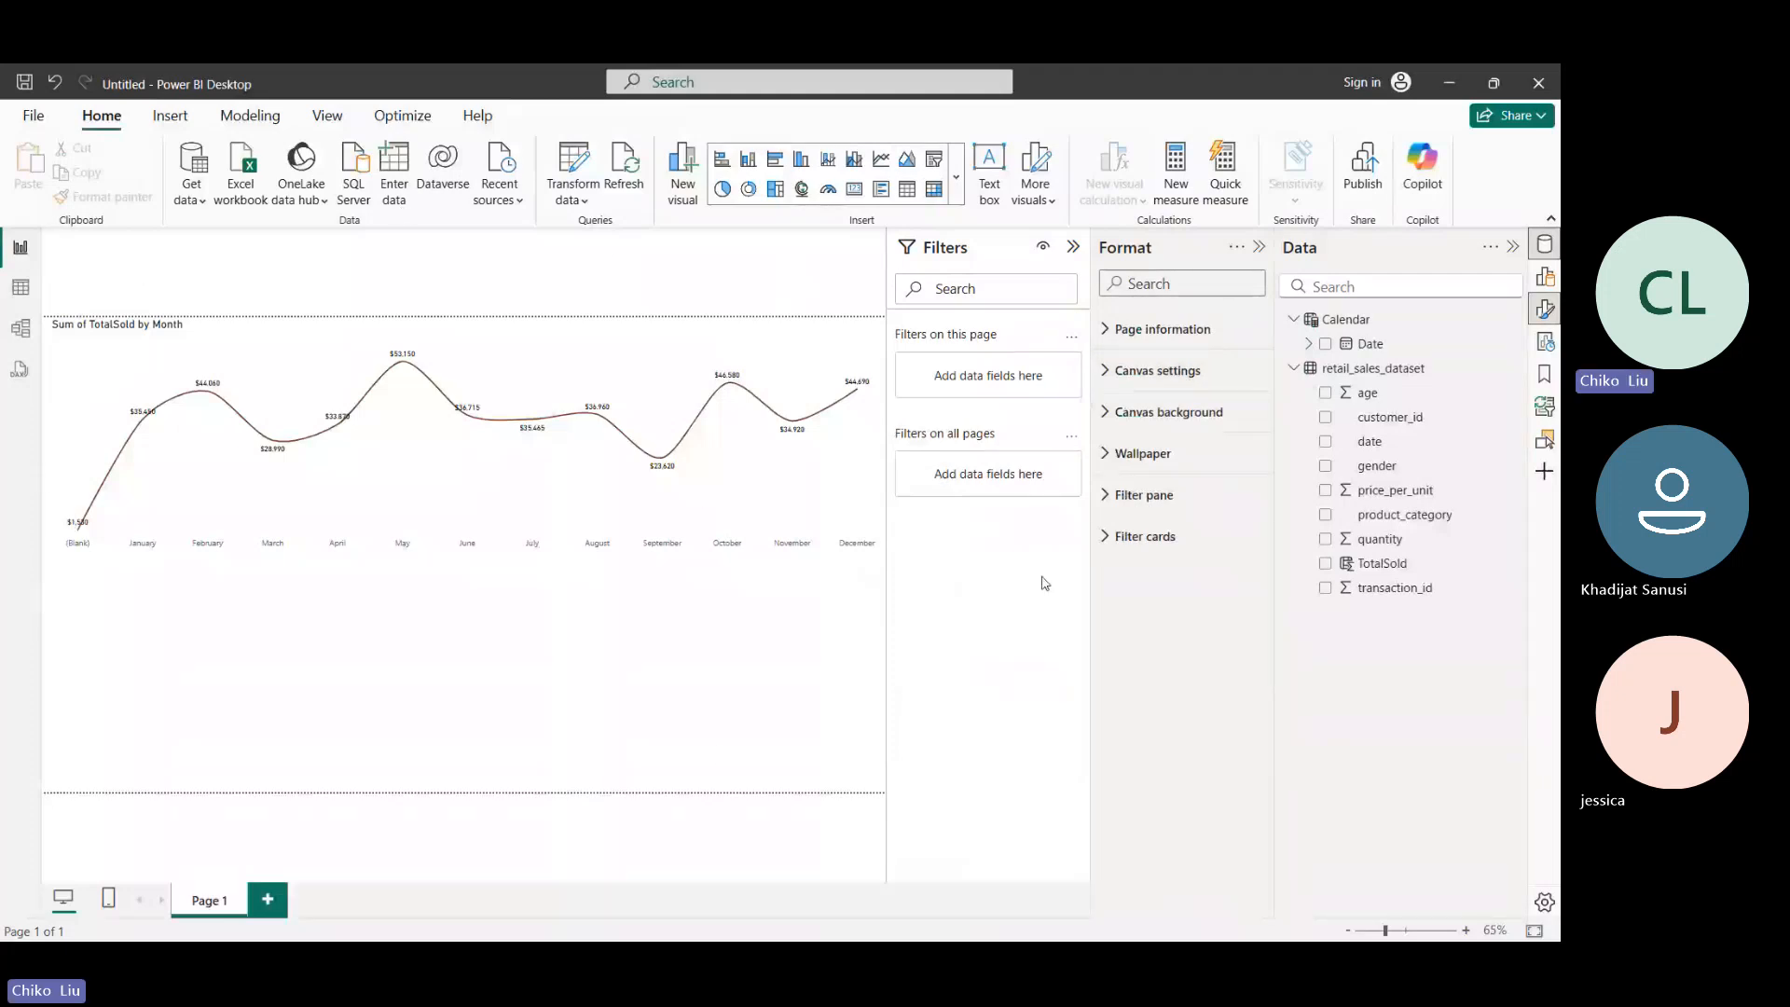
click(1119, 411)
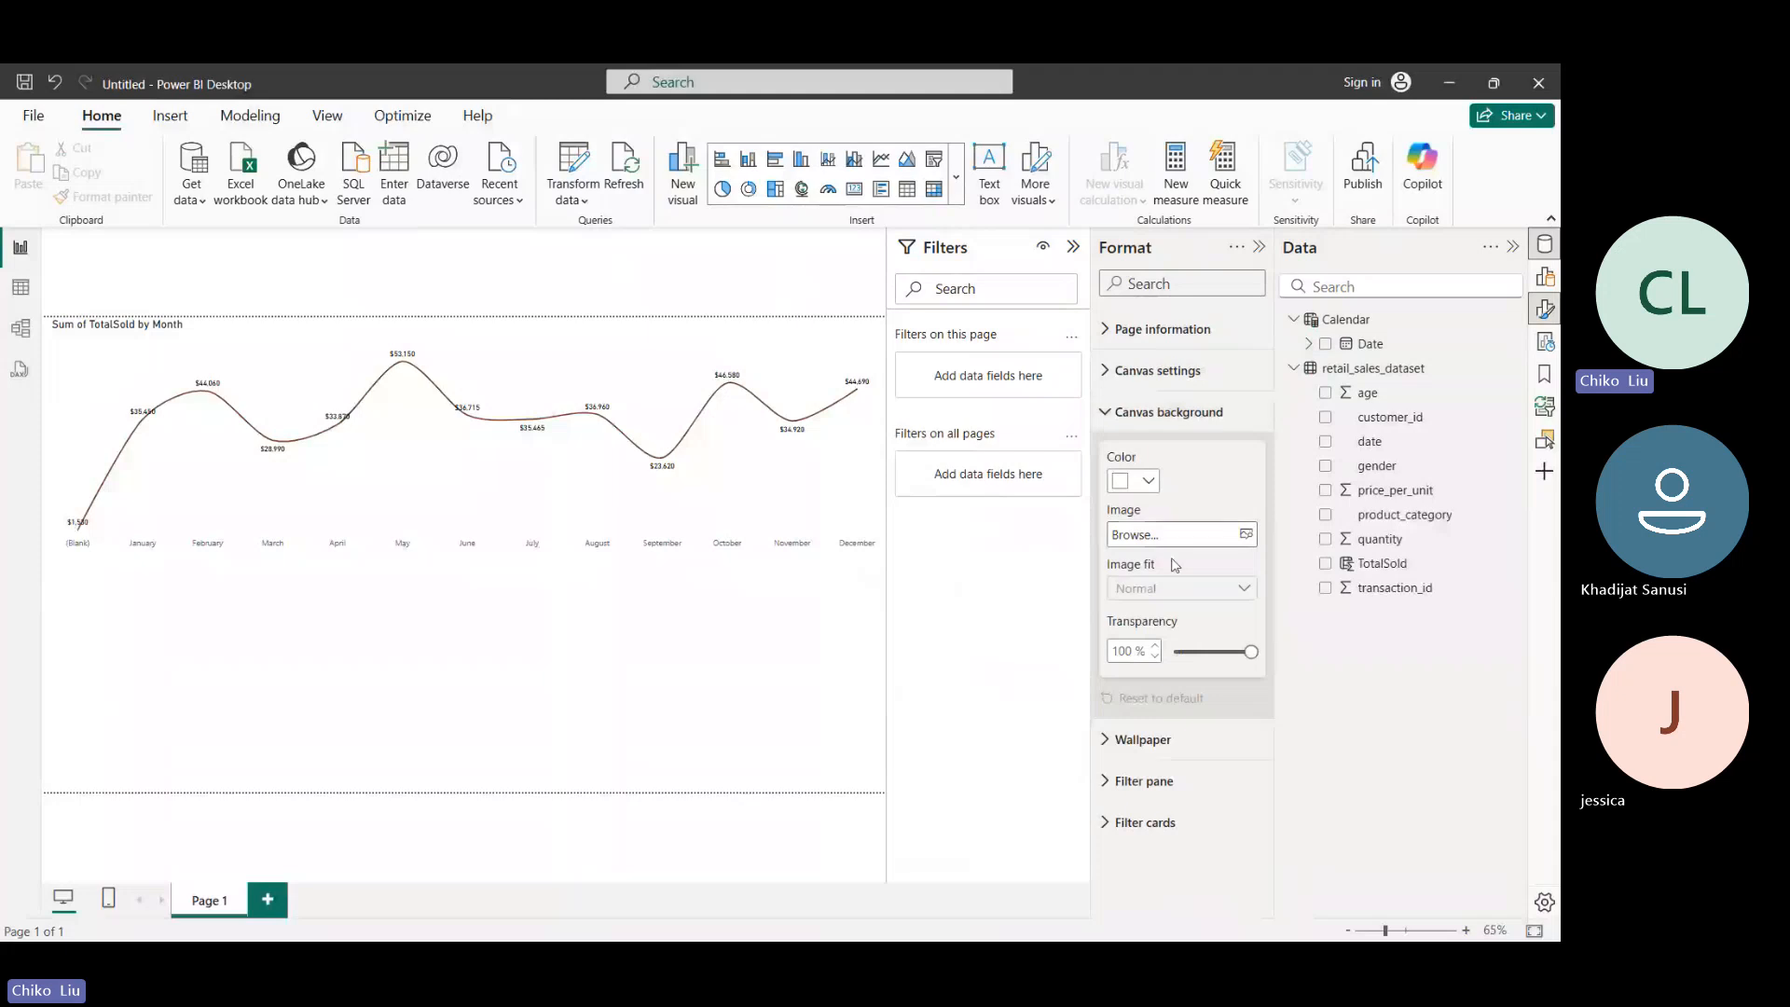
click(1148, 482)
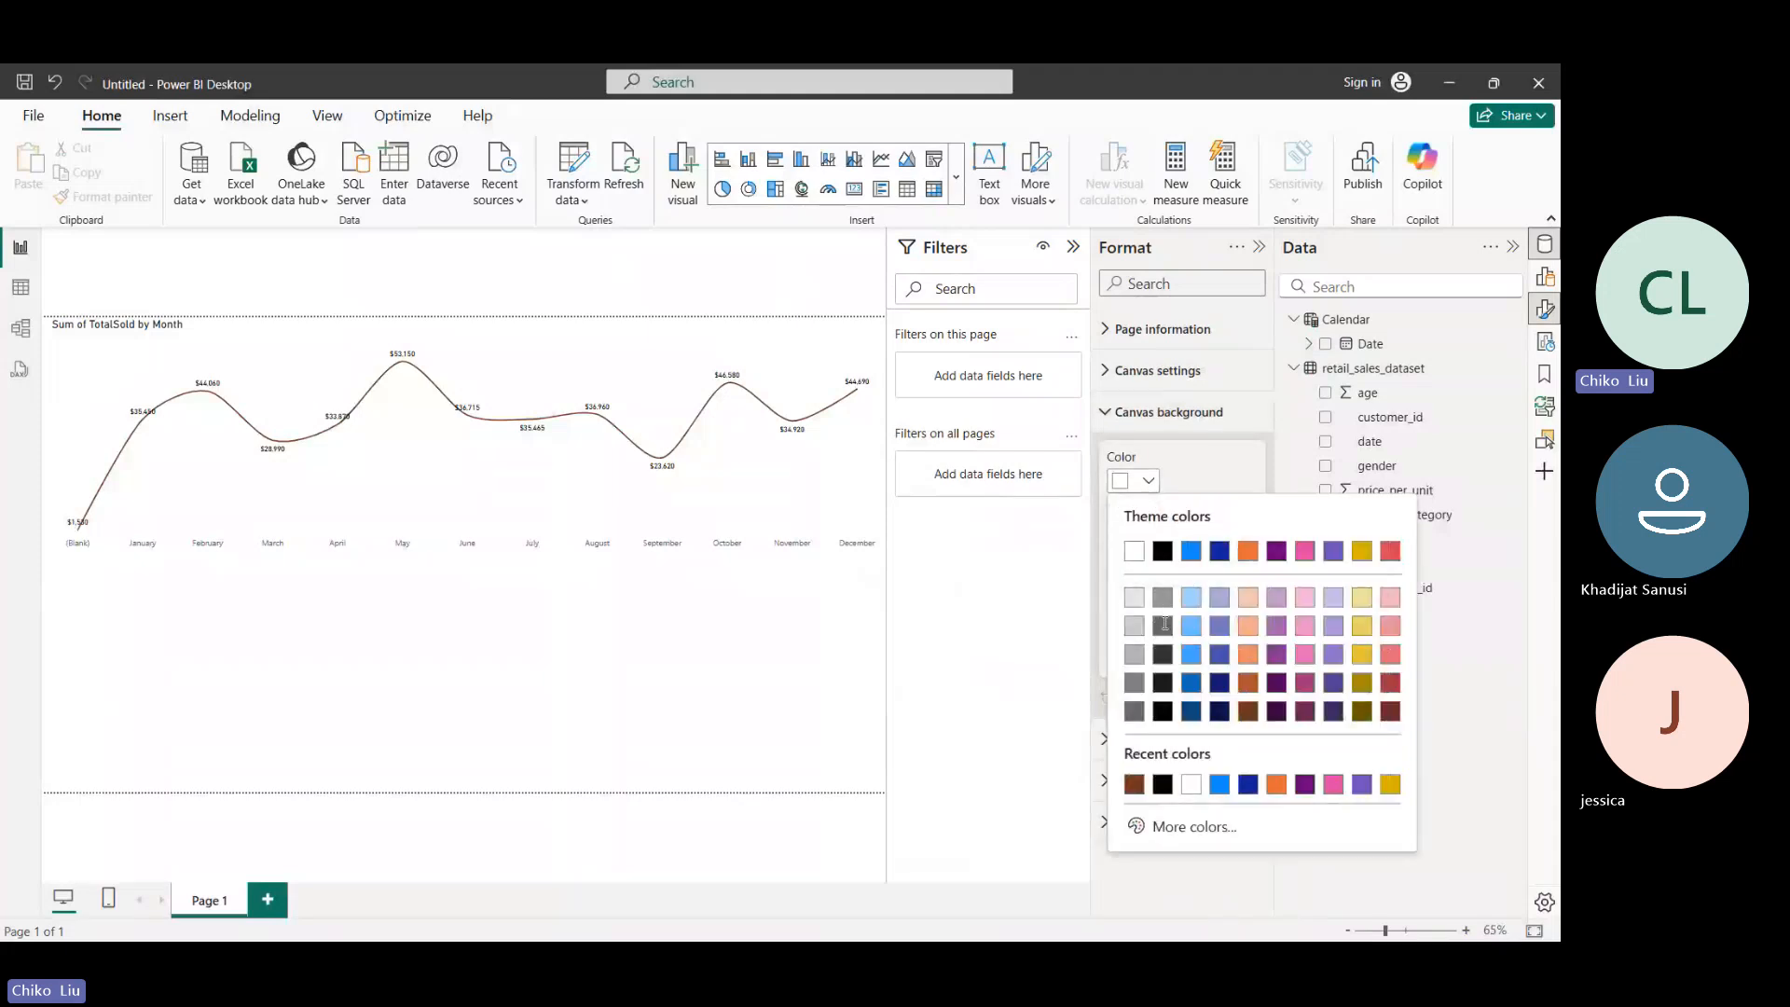
click(1163, 626)
click(1144, 482)
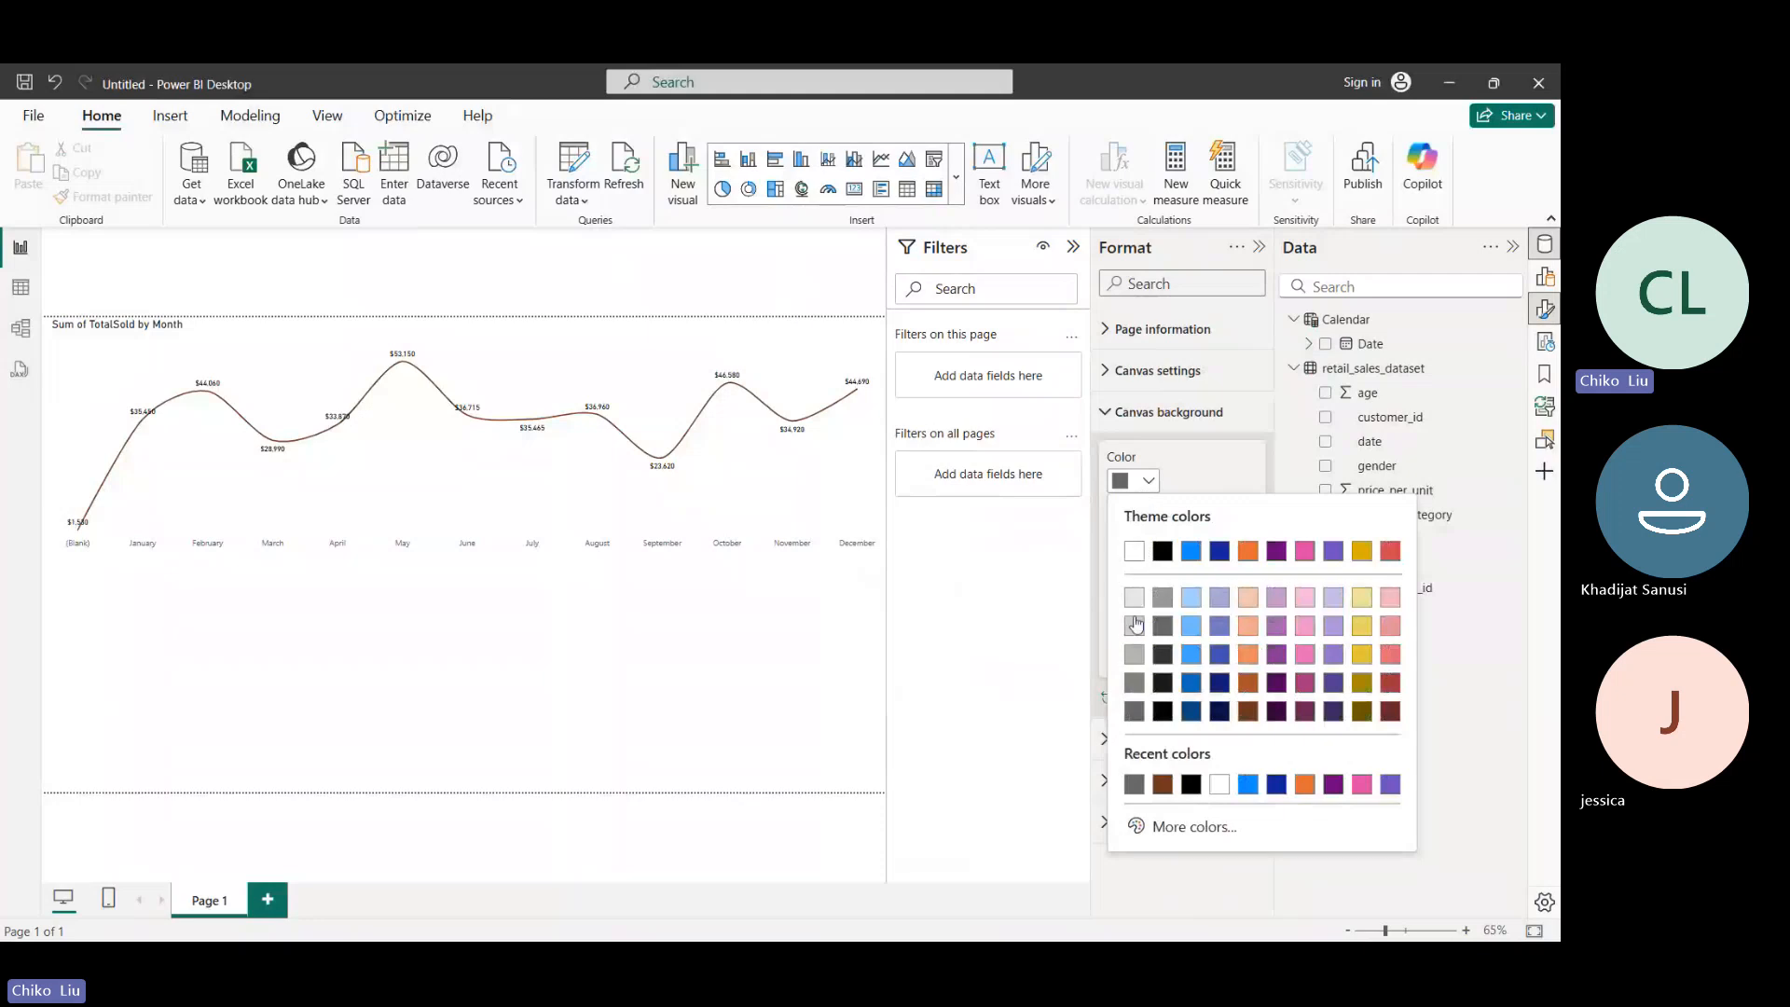
click(1188, 480)
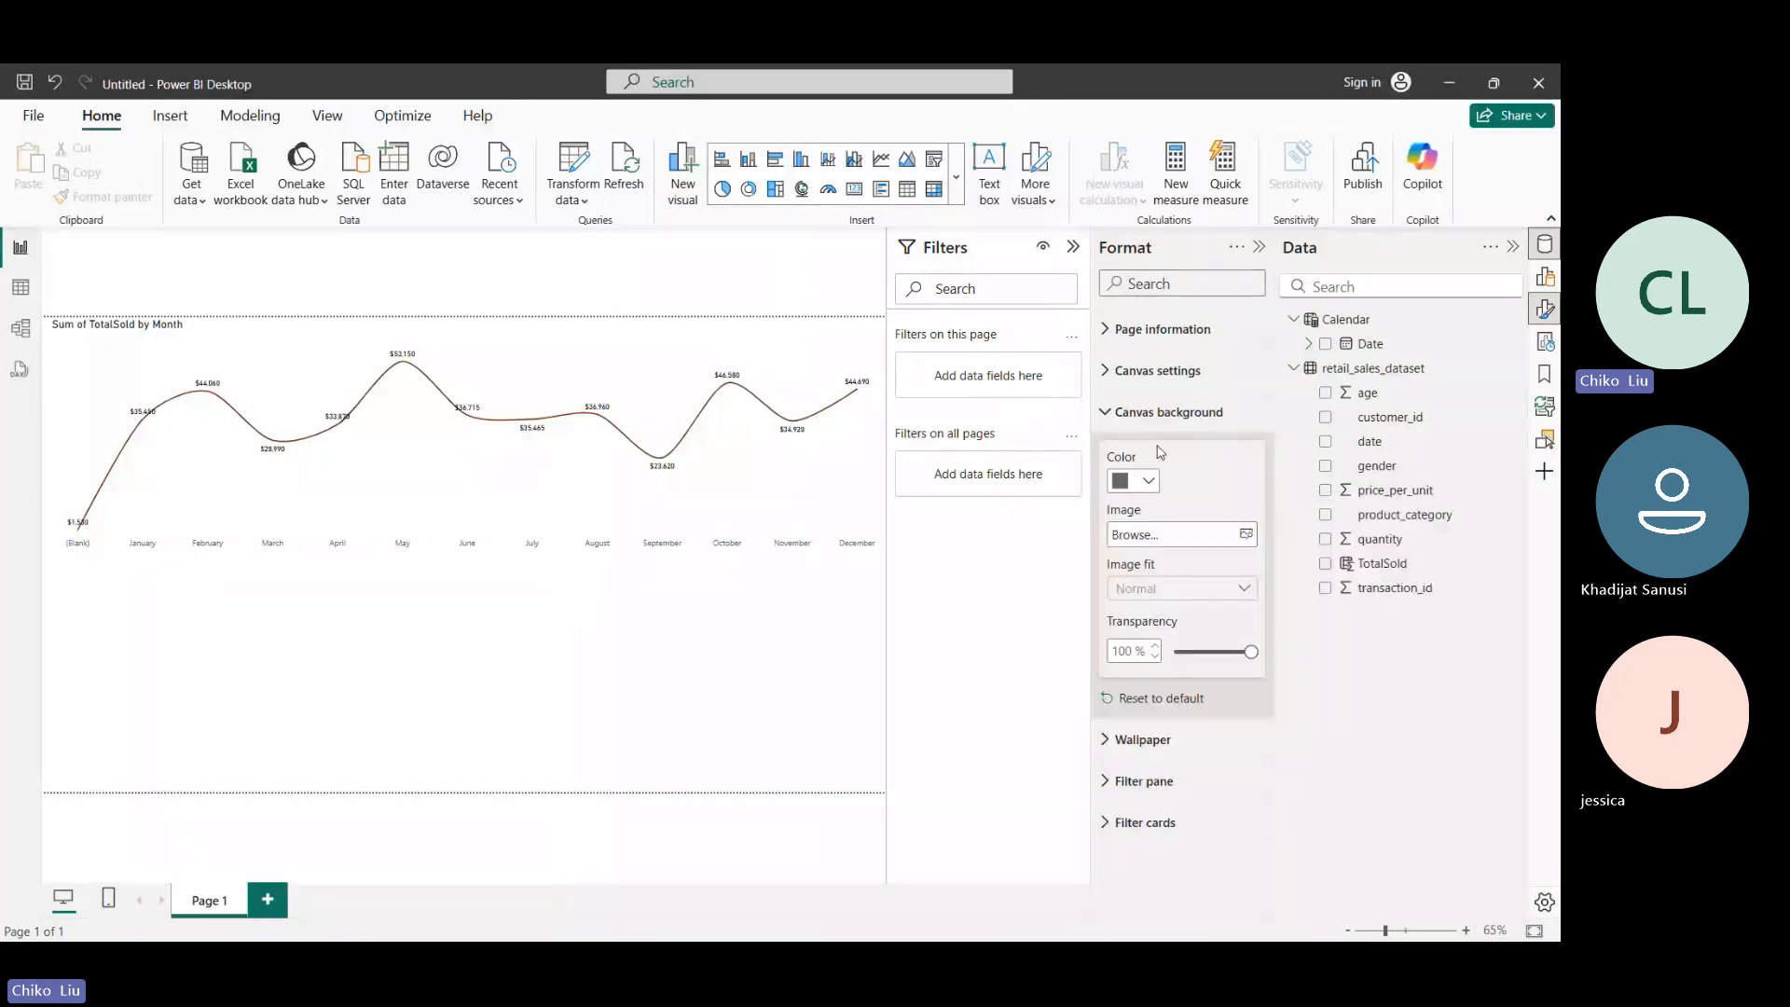
drag(1251, 651, 1192, 652)
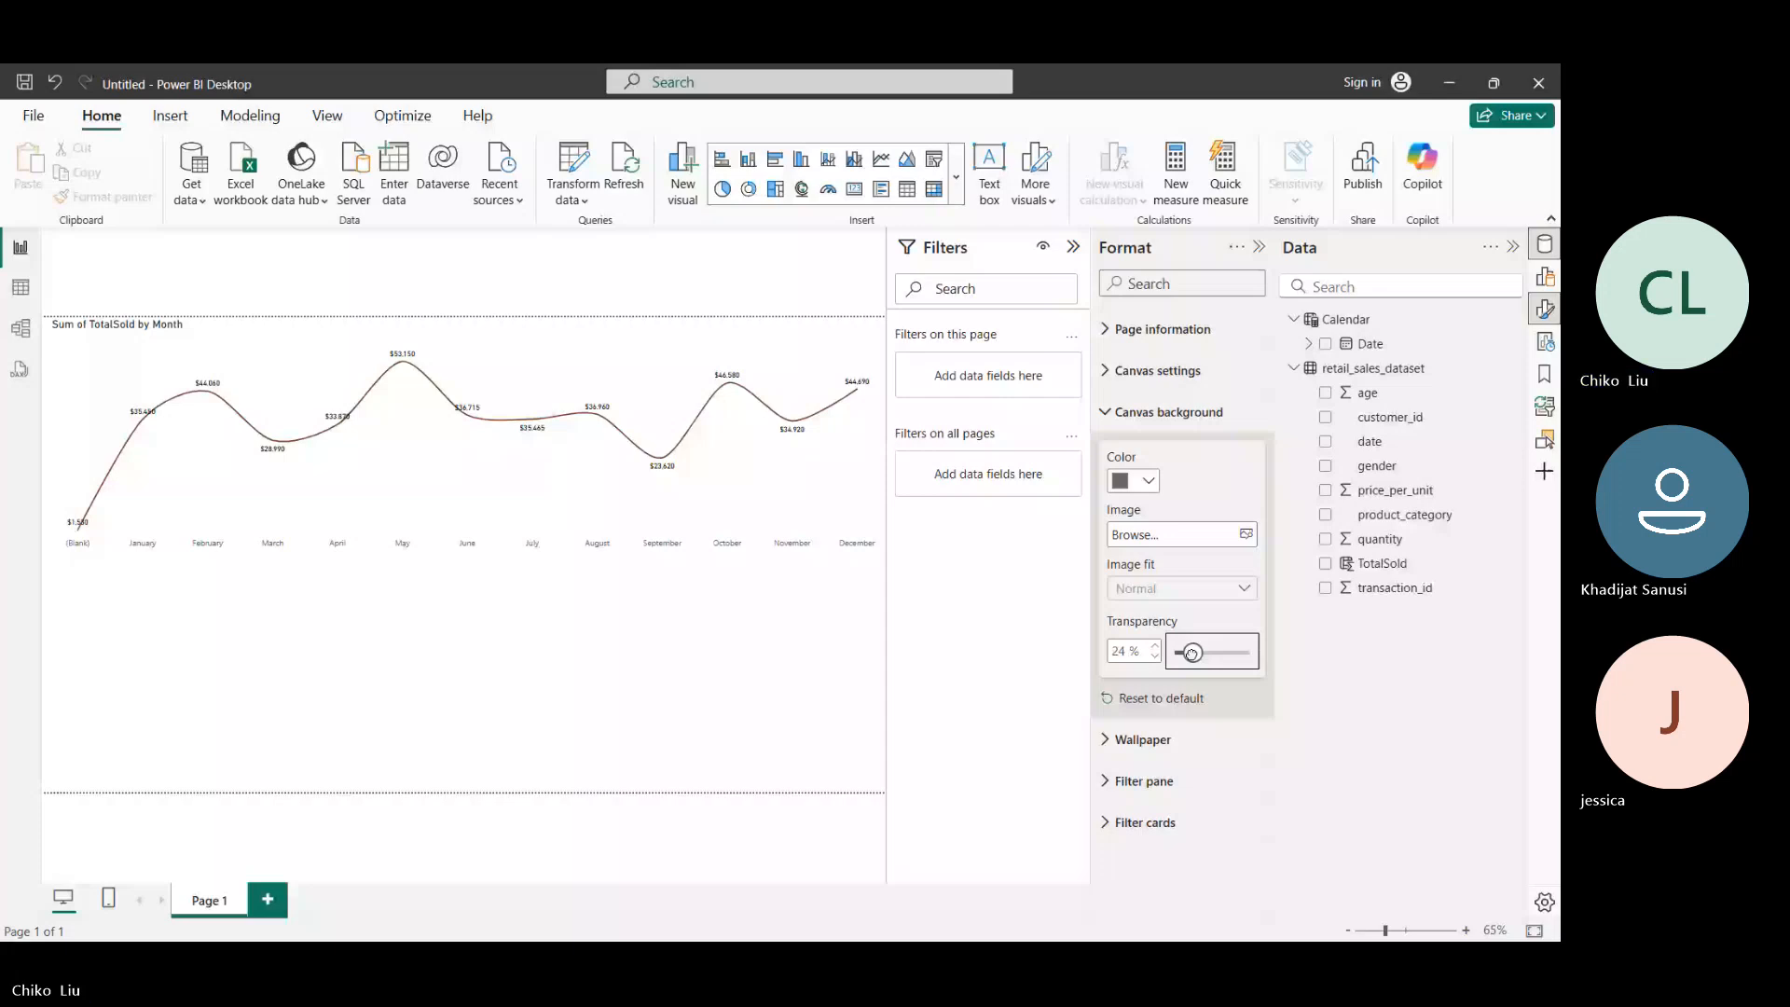
drag(1193, 653, 1251, 652)
click(1129, 412)
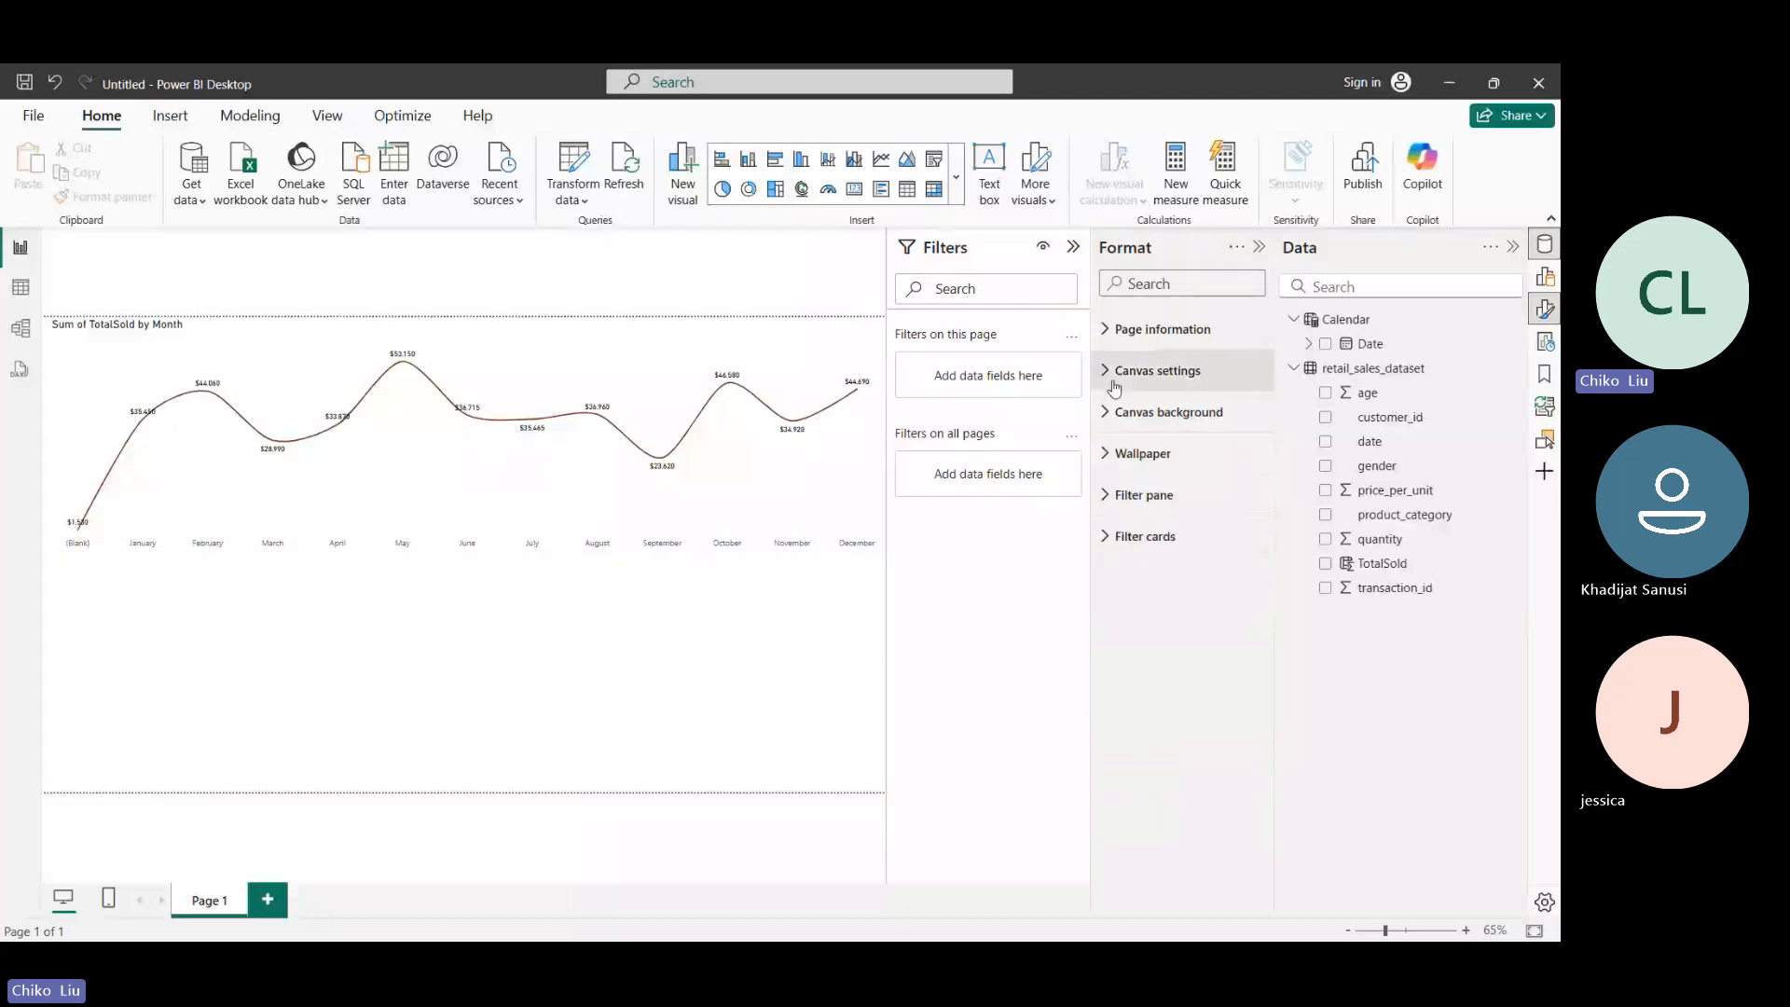
- Set the report page's wallpaper color to black
click(1147, 371)
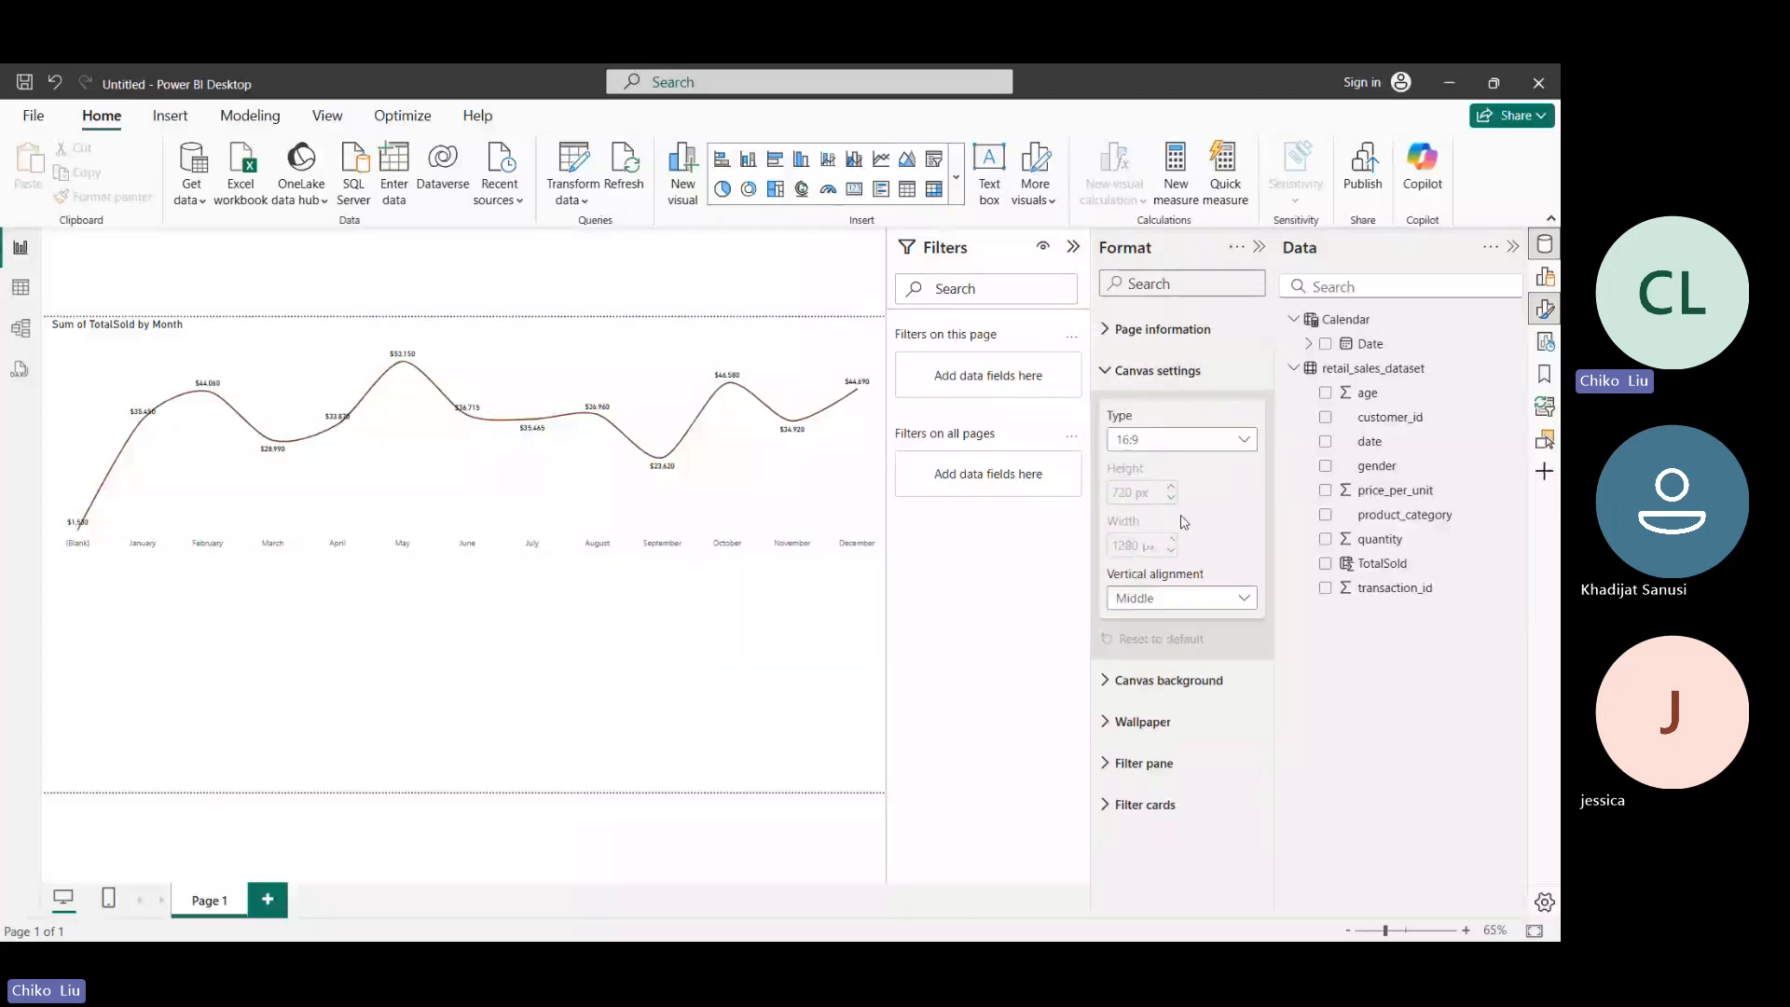
click(1107, 373)
click(1128, 455)
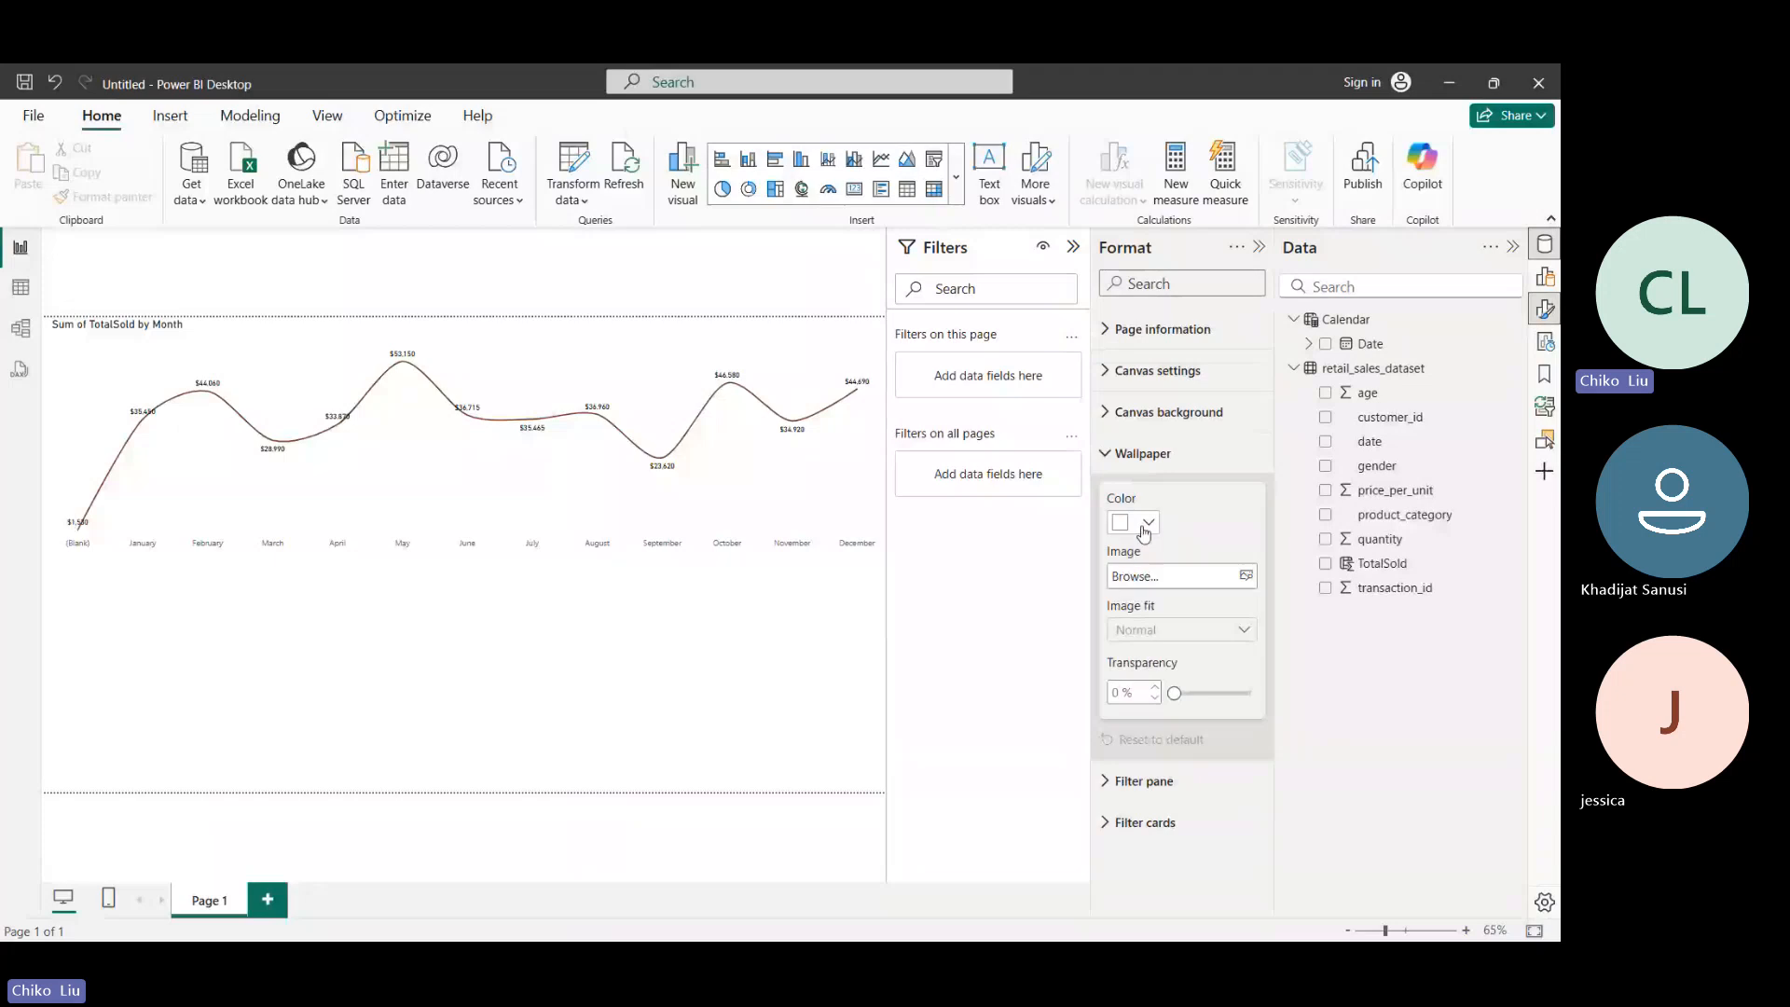
click(1145, 524)
click(1166, 601)
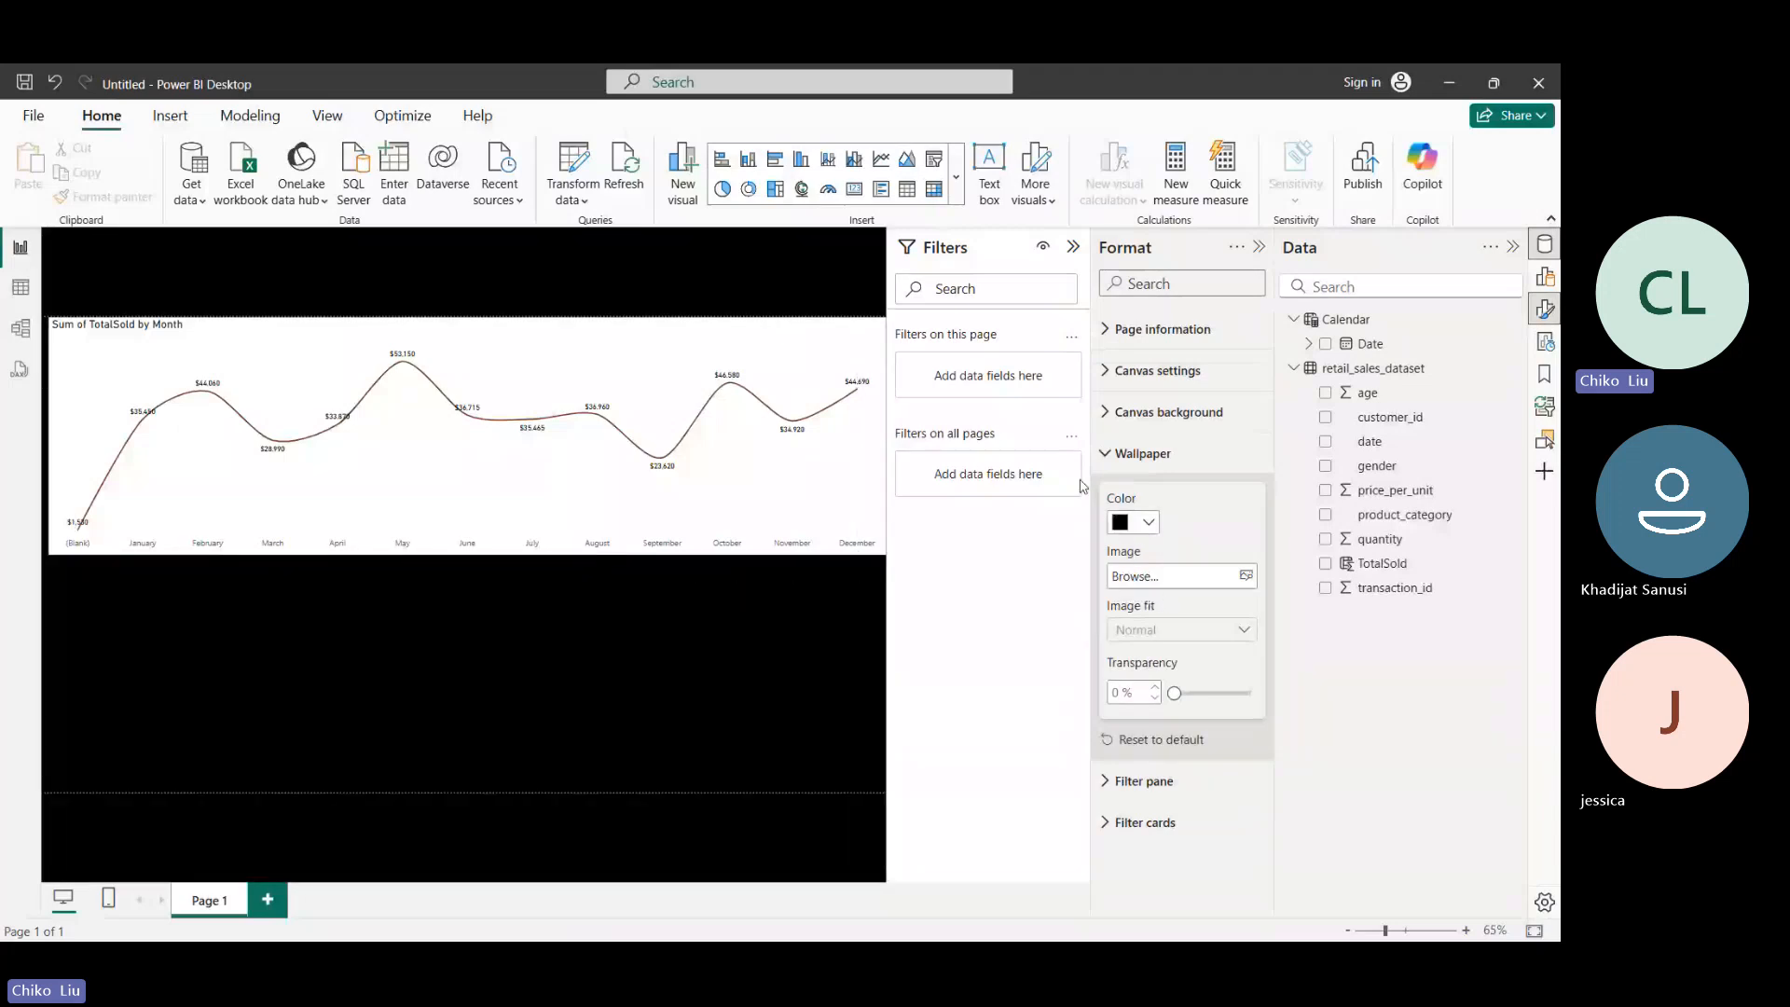
click(1145, 522)
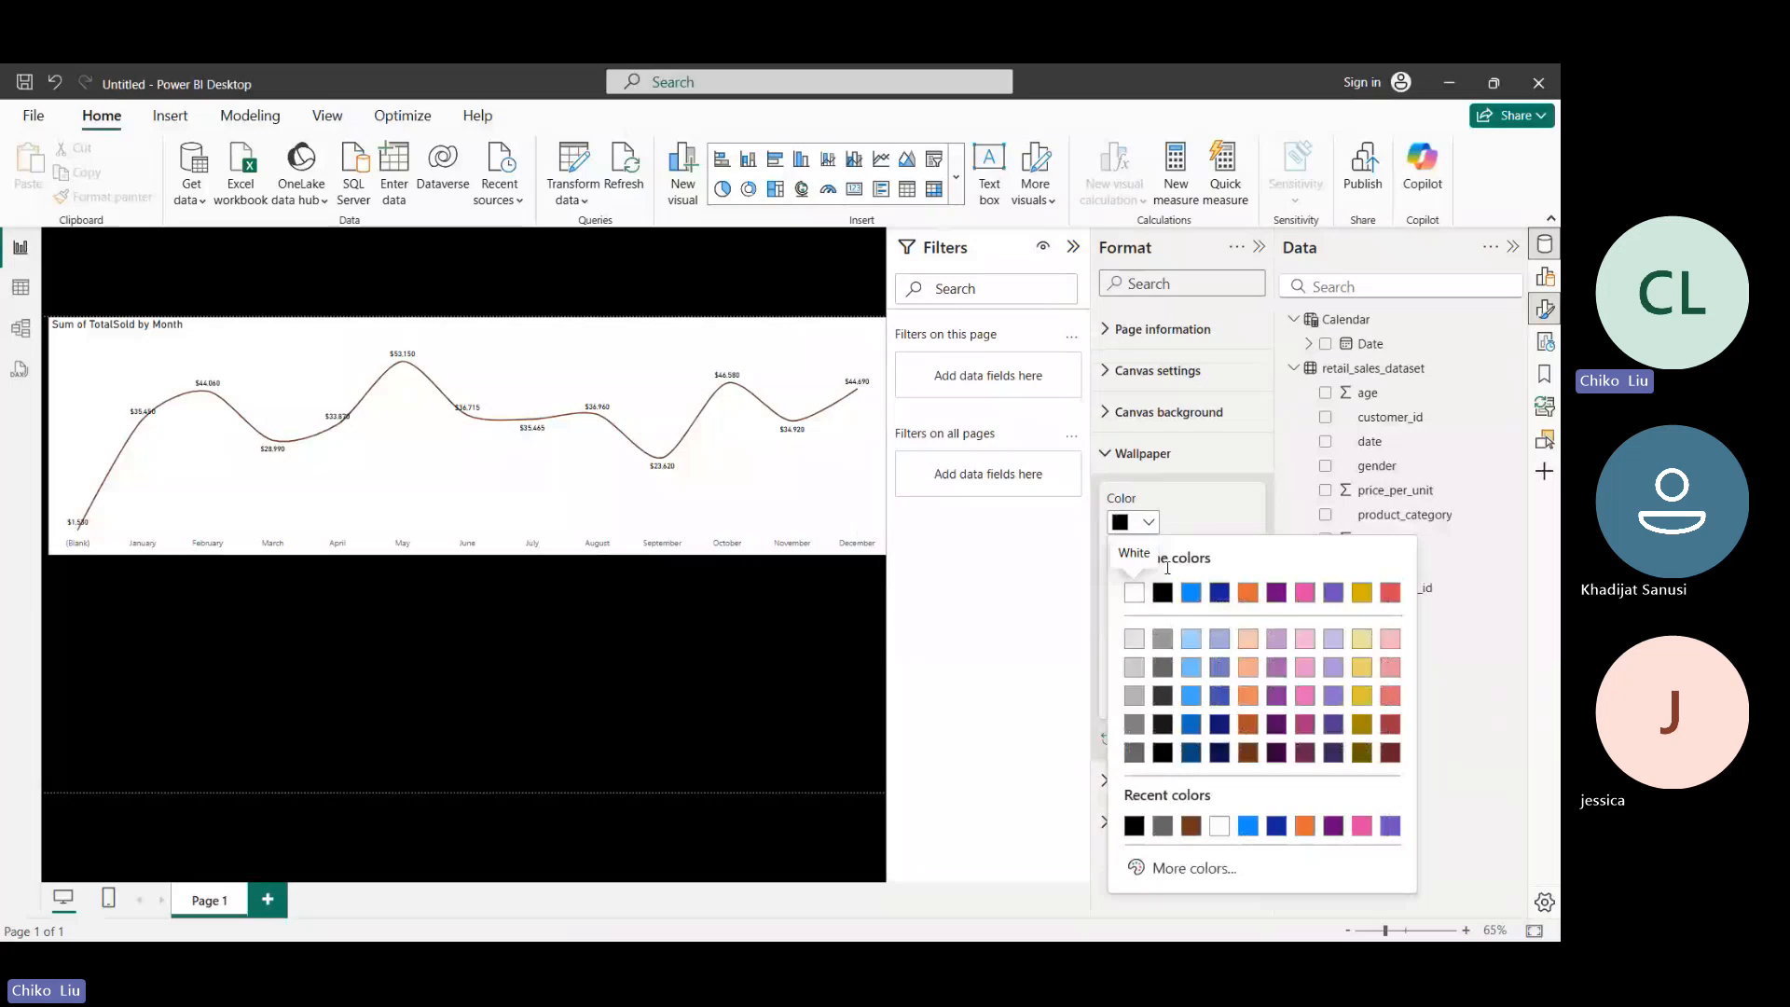
click(1163, 596)
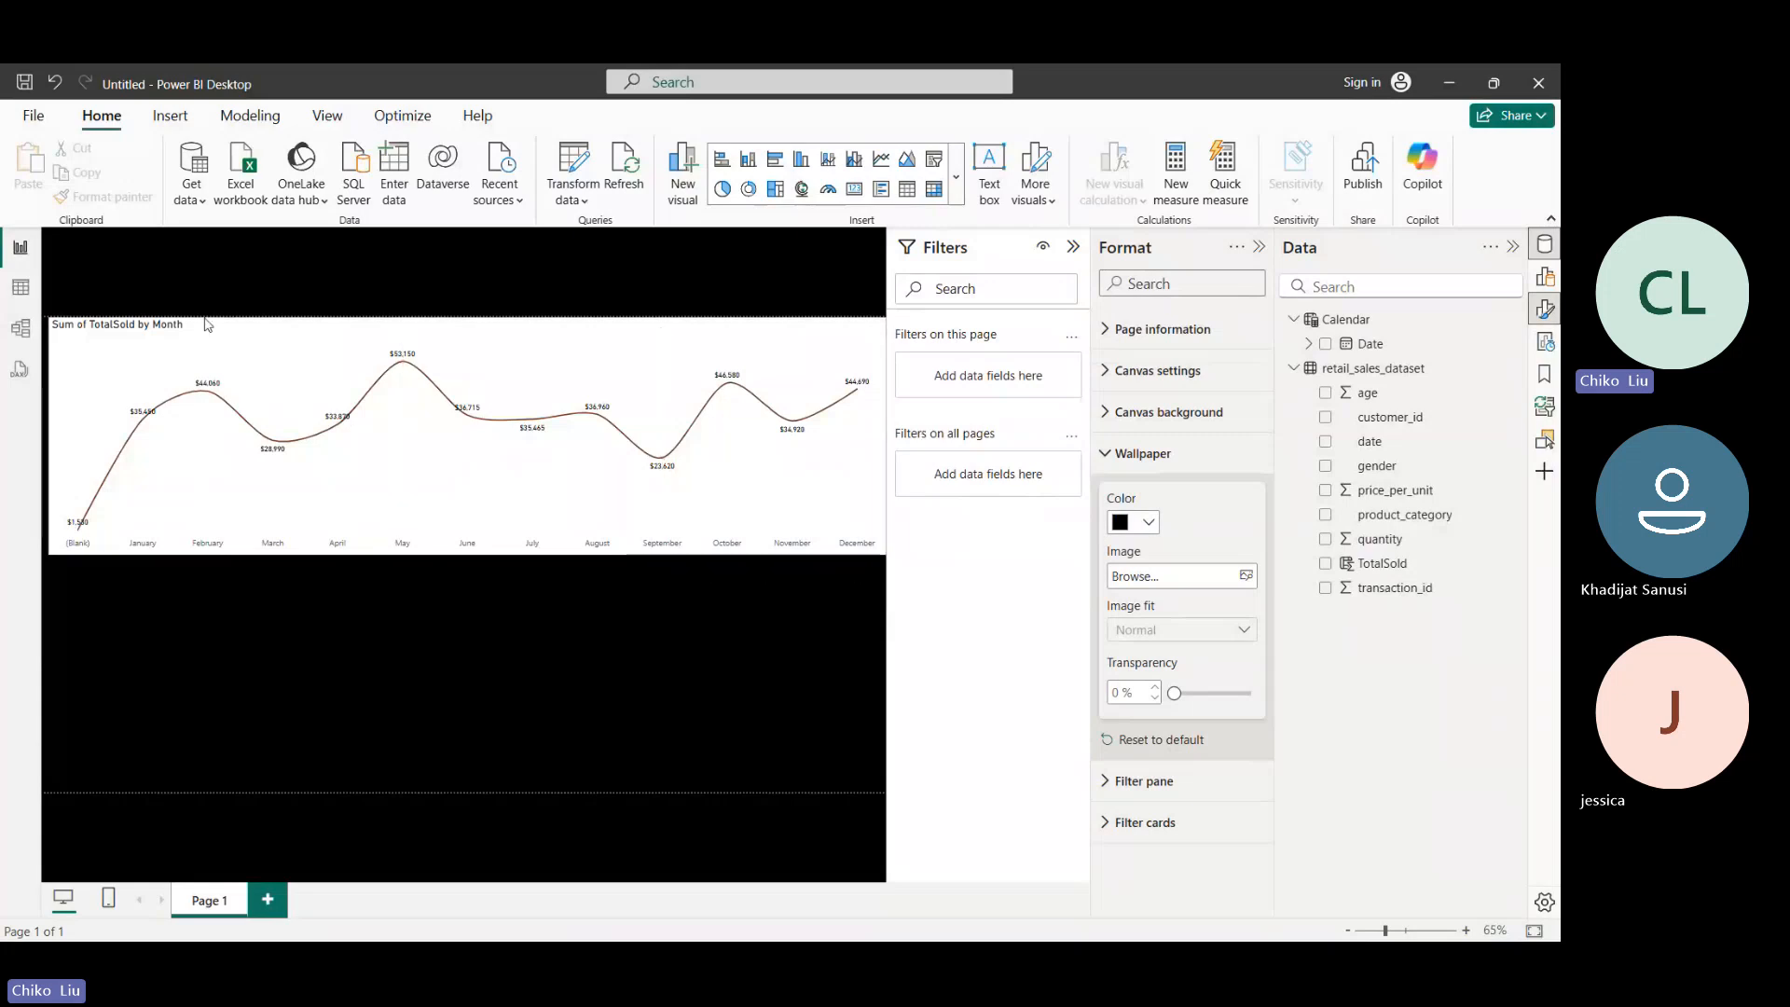
click(628, 268)
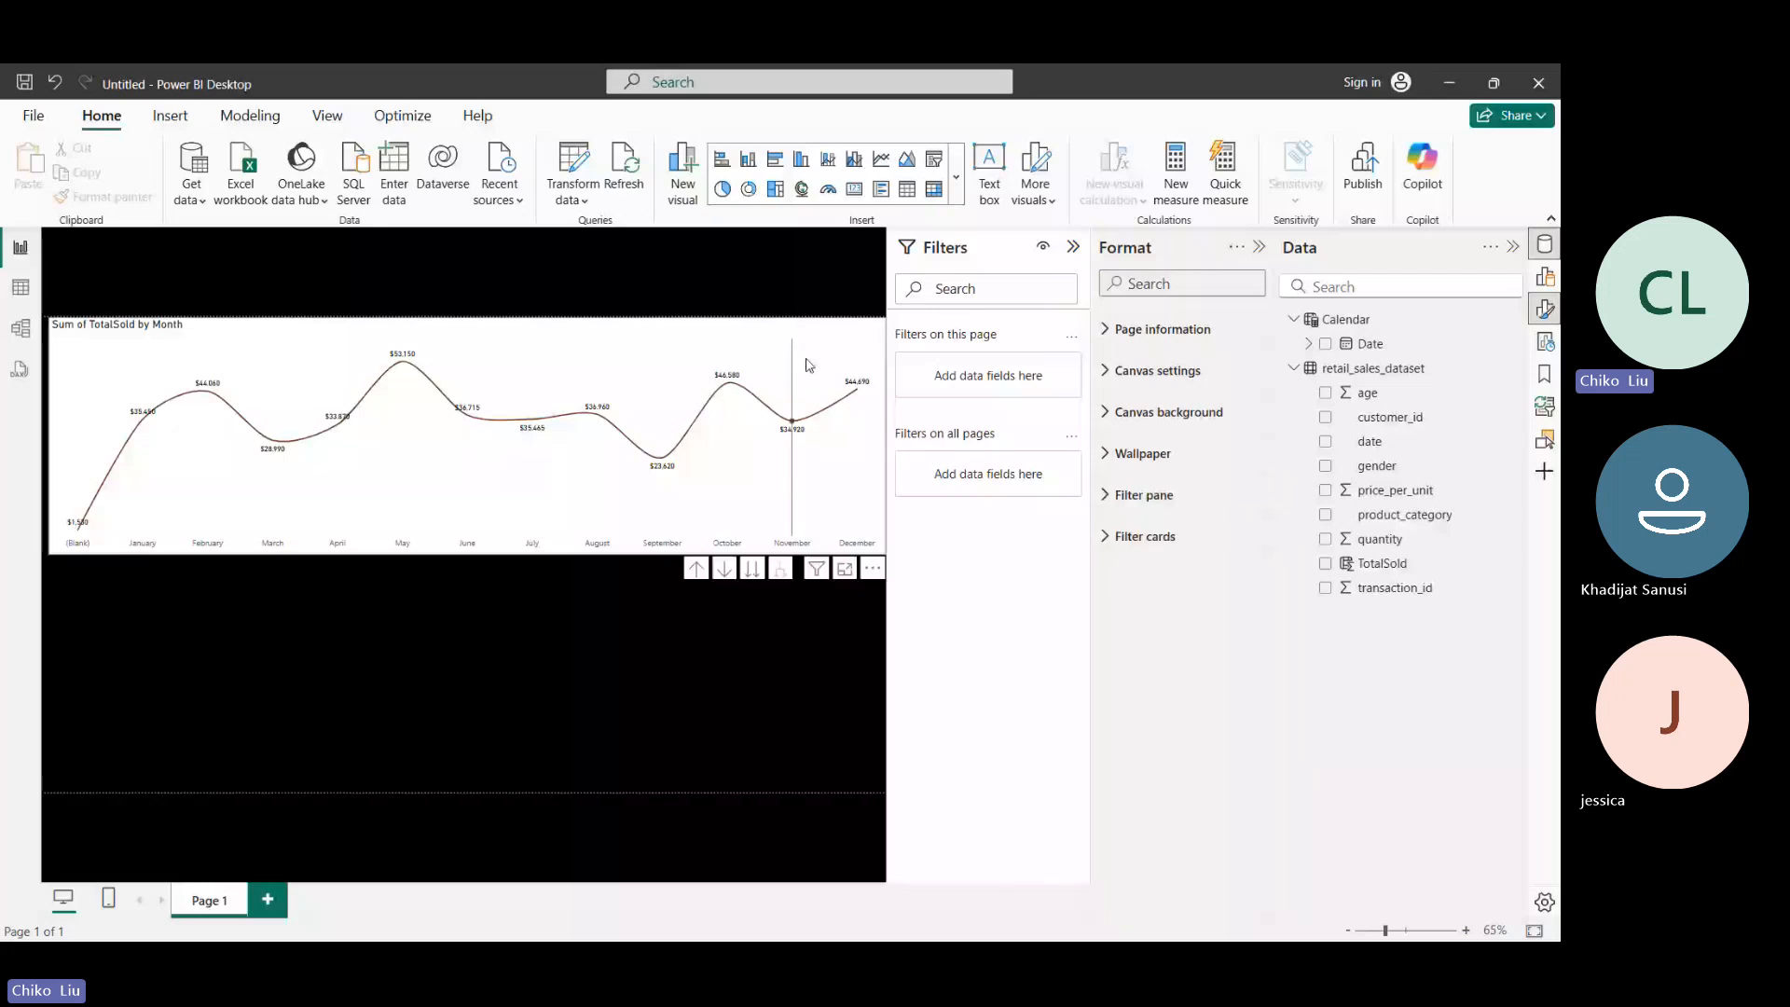
- Turn off the line chart's background fill in its size and style settings
click(774, 327)
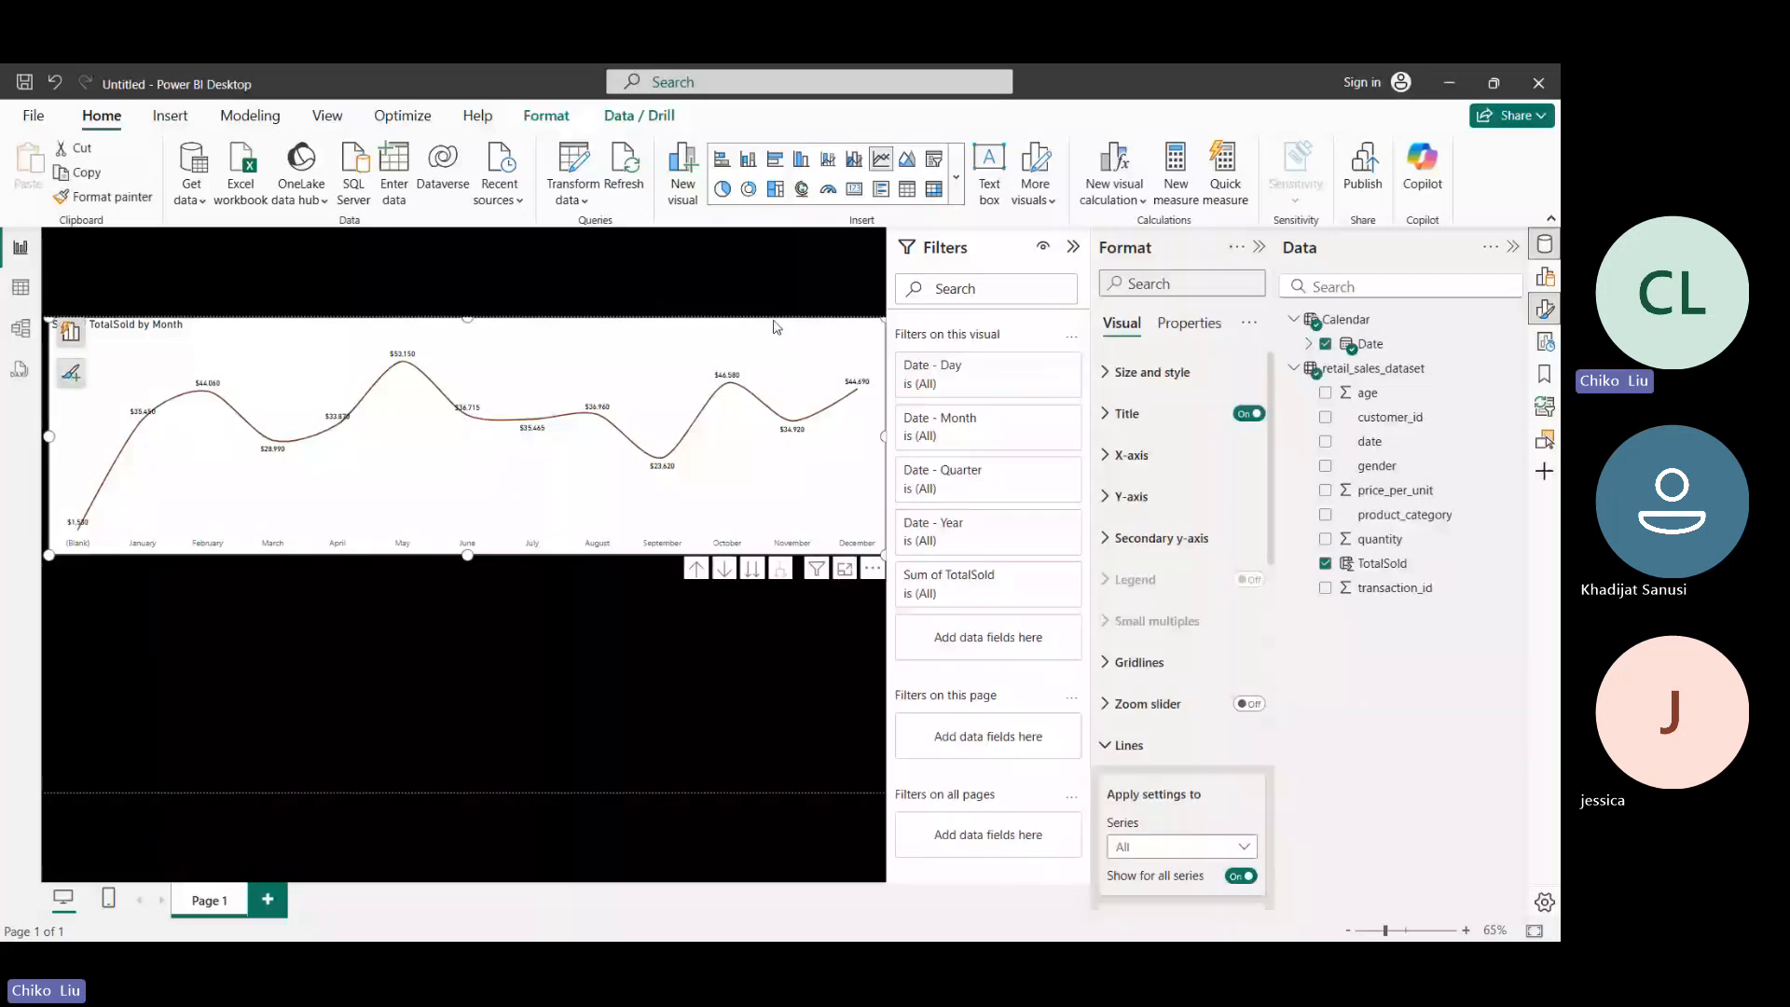
click(1152, 372)
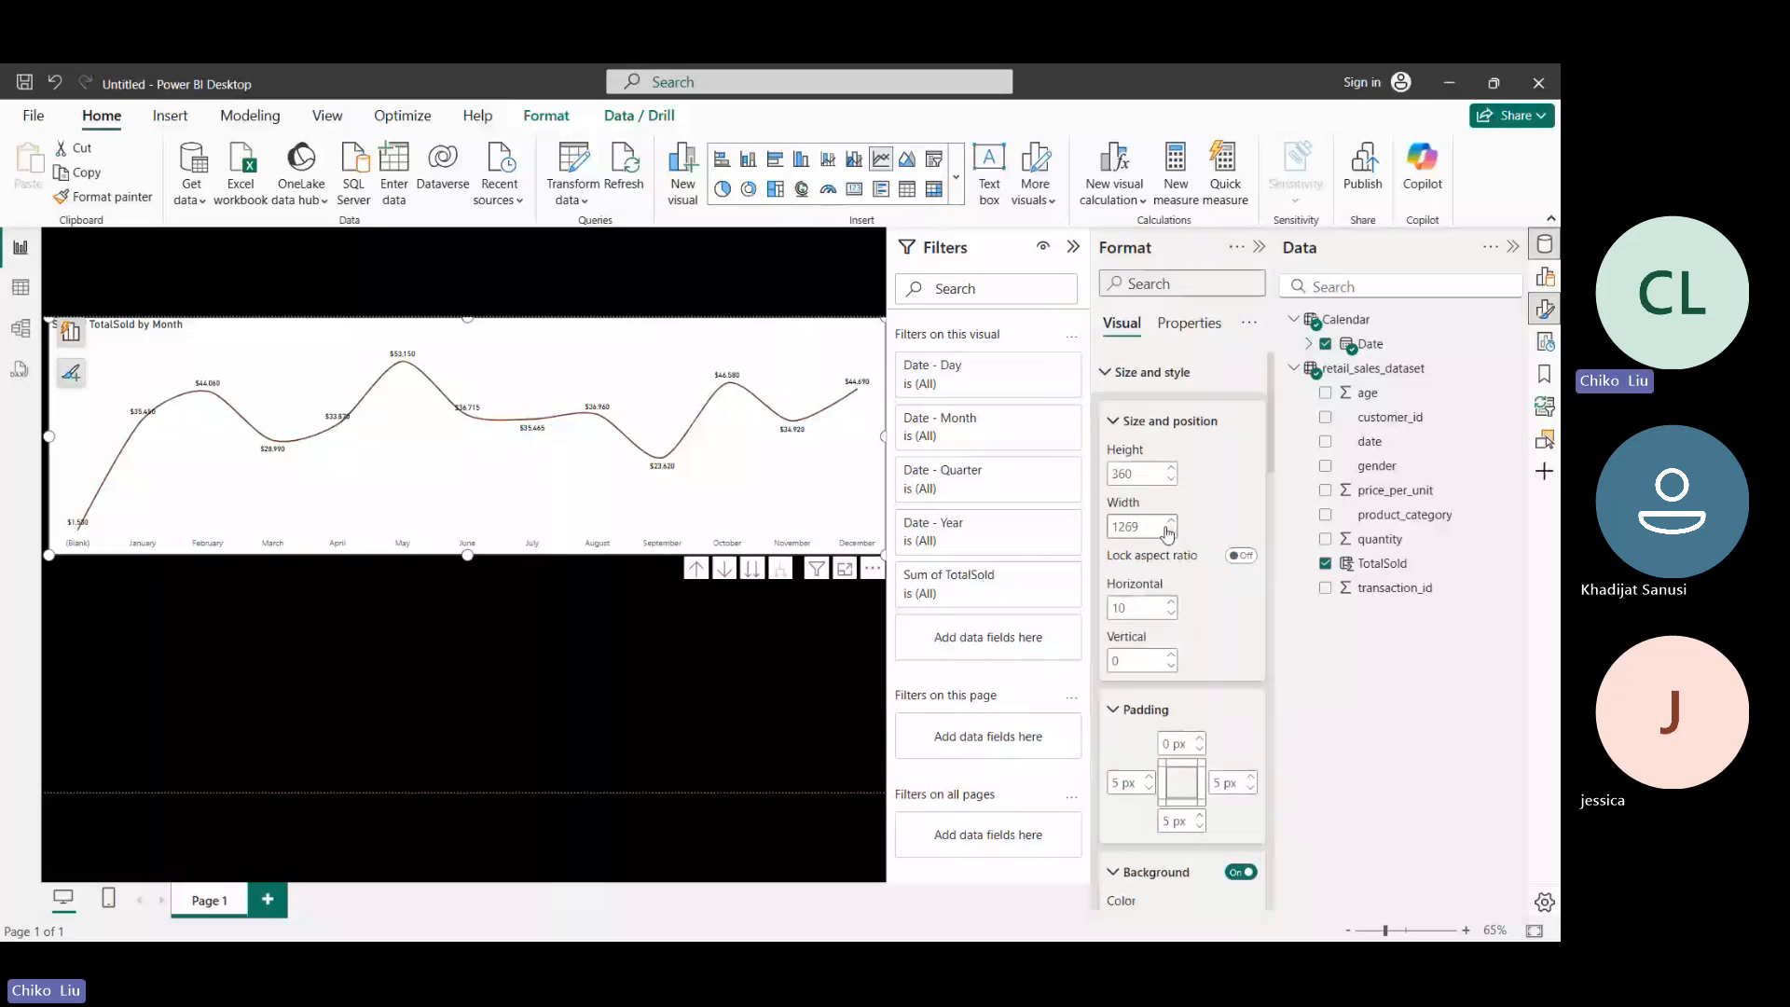
click(1182, 421)
click(1186, 470)
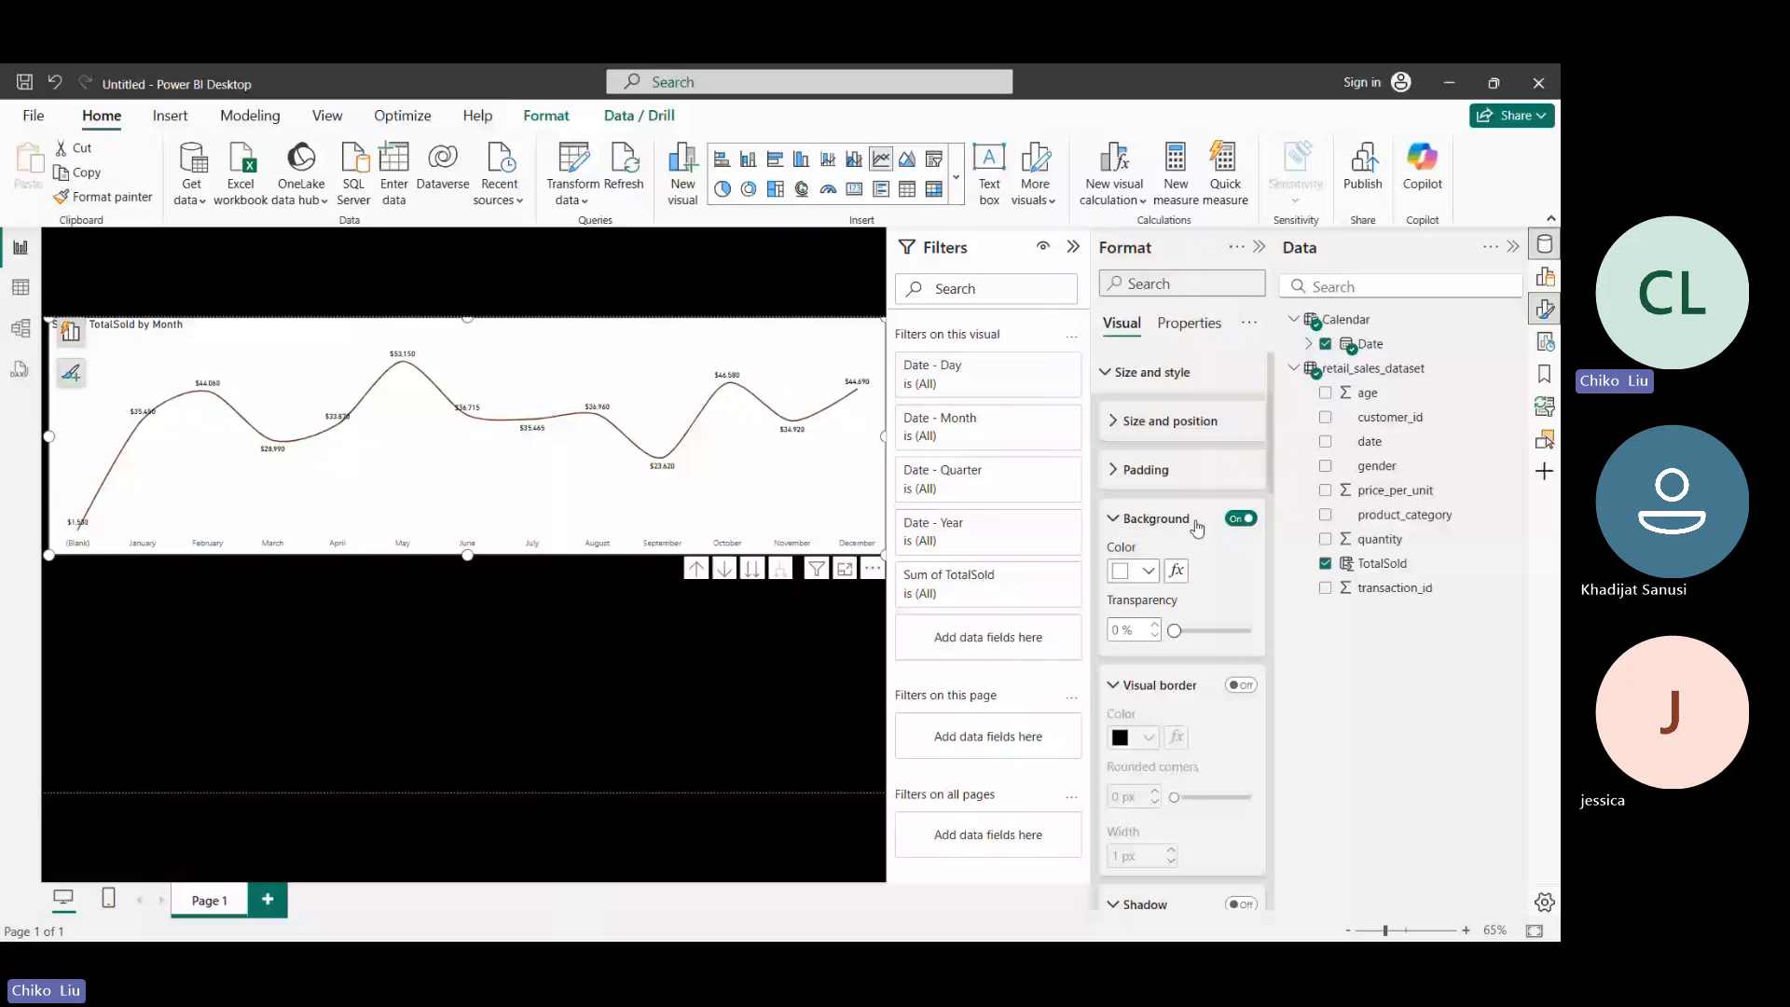
click(1241, 519)
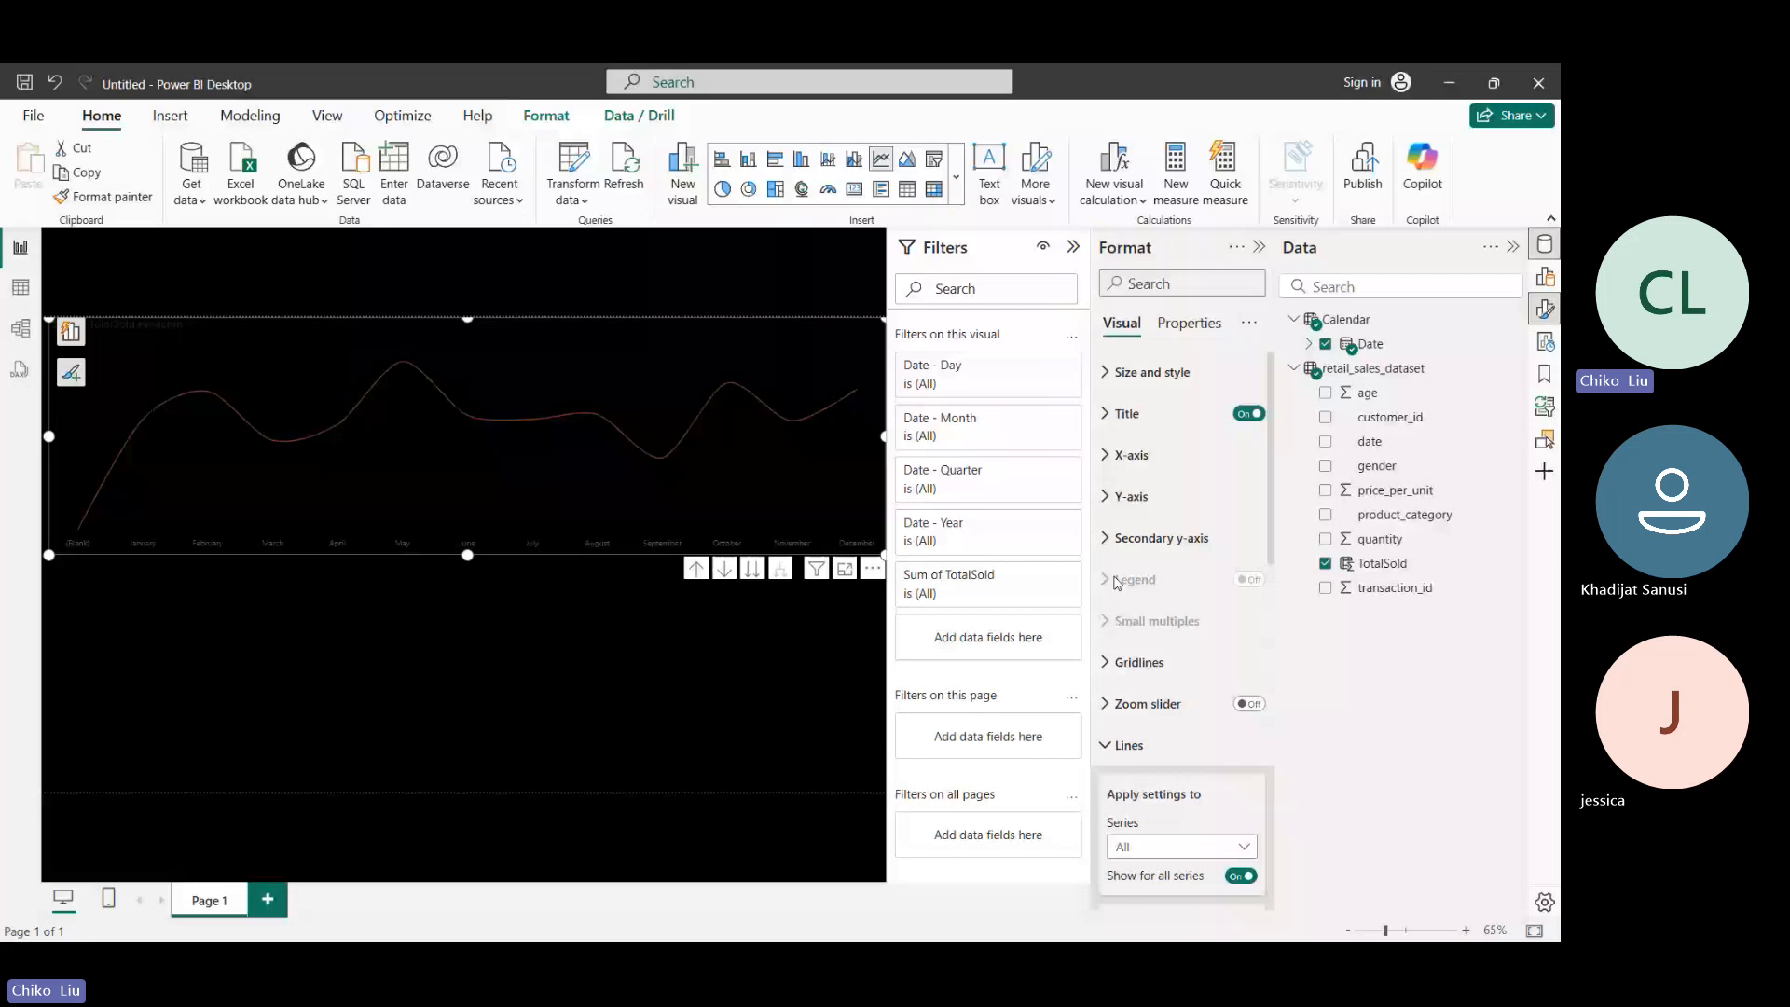
- Set the color of the chart's line to light blue #70bbff (Theme color 1, 40% lighter)
scroll(1117, 583, down, 7)
click(1134, 643)
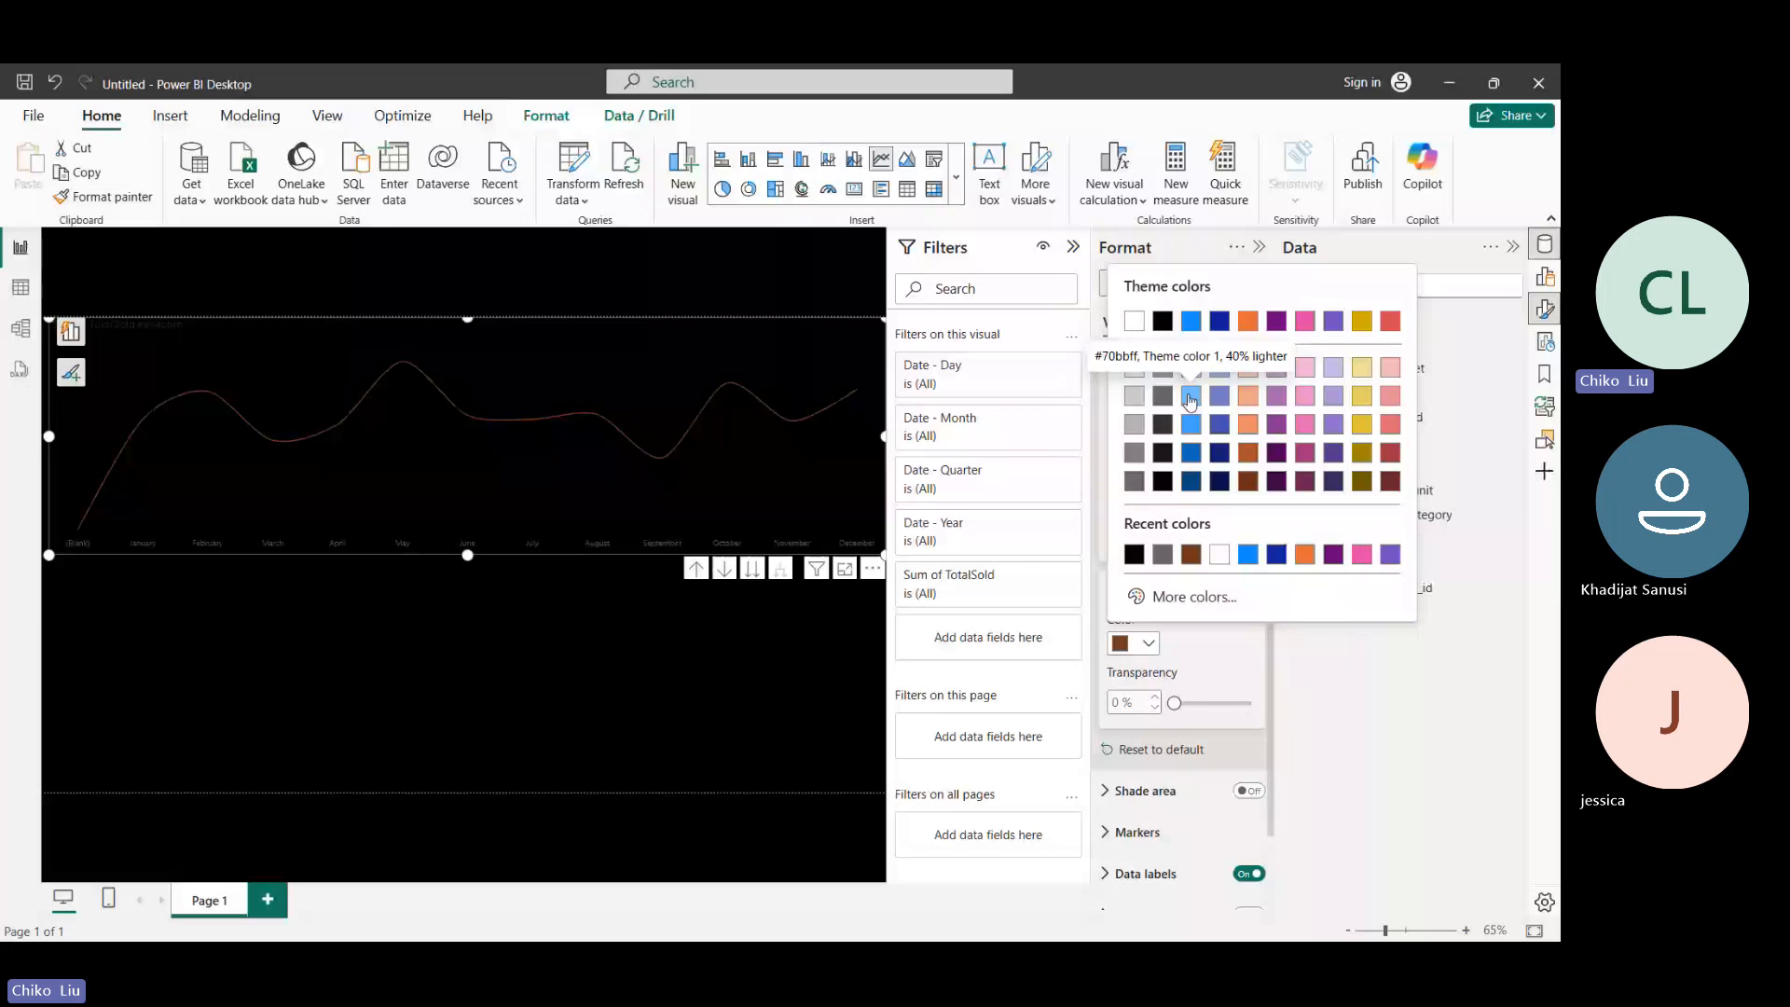
click(1191, 399)
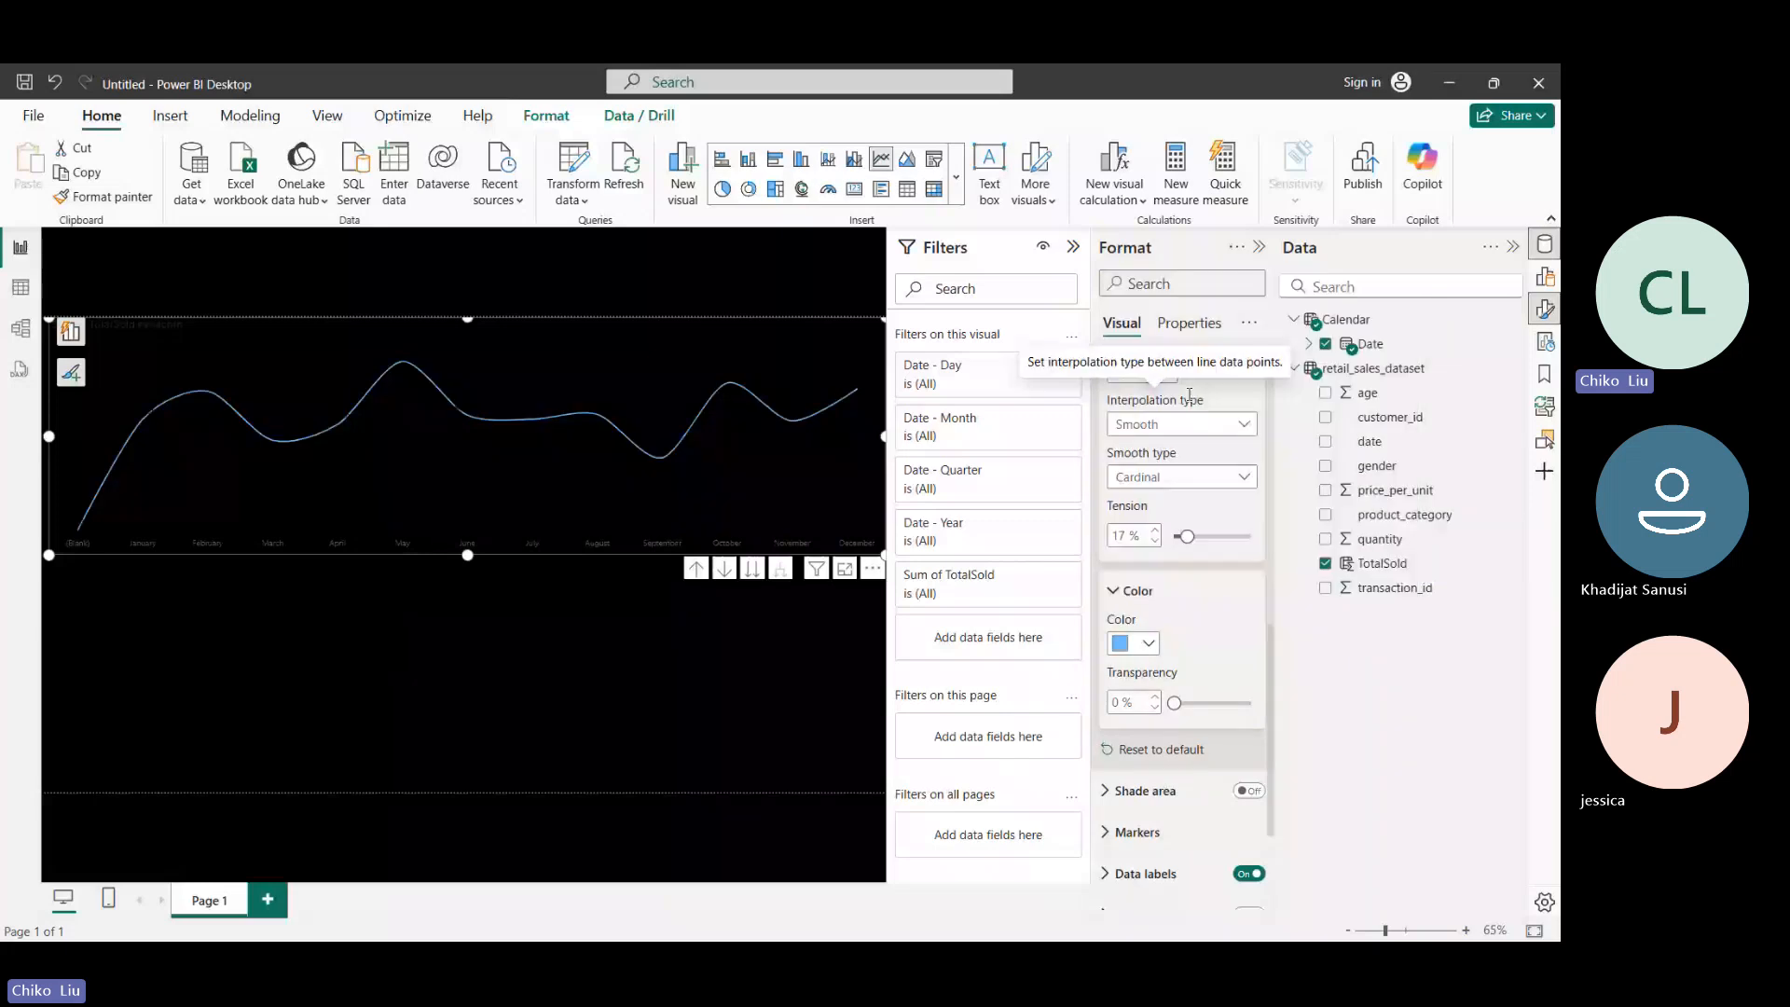
- Set the color of the line chart's data label values to white
scroll(1119, 684, down, 2)
click(1115, 683)
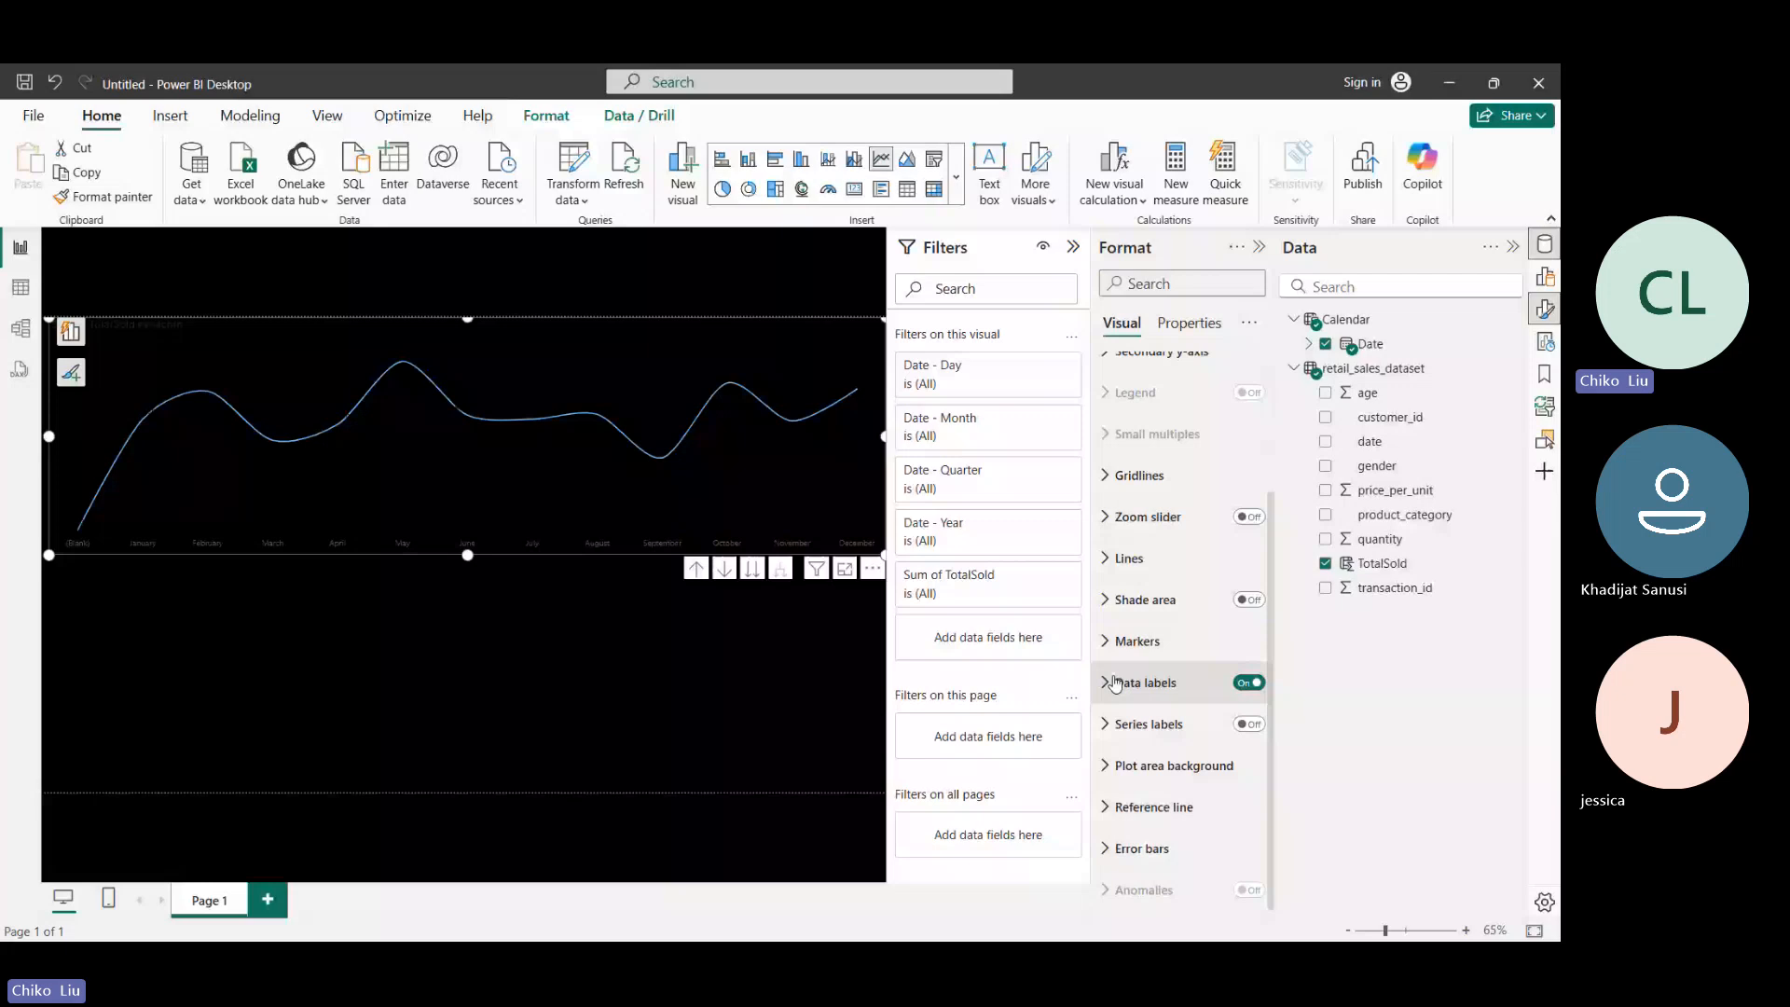
click(1115, 683)
click(1147, 714)
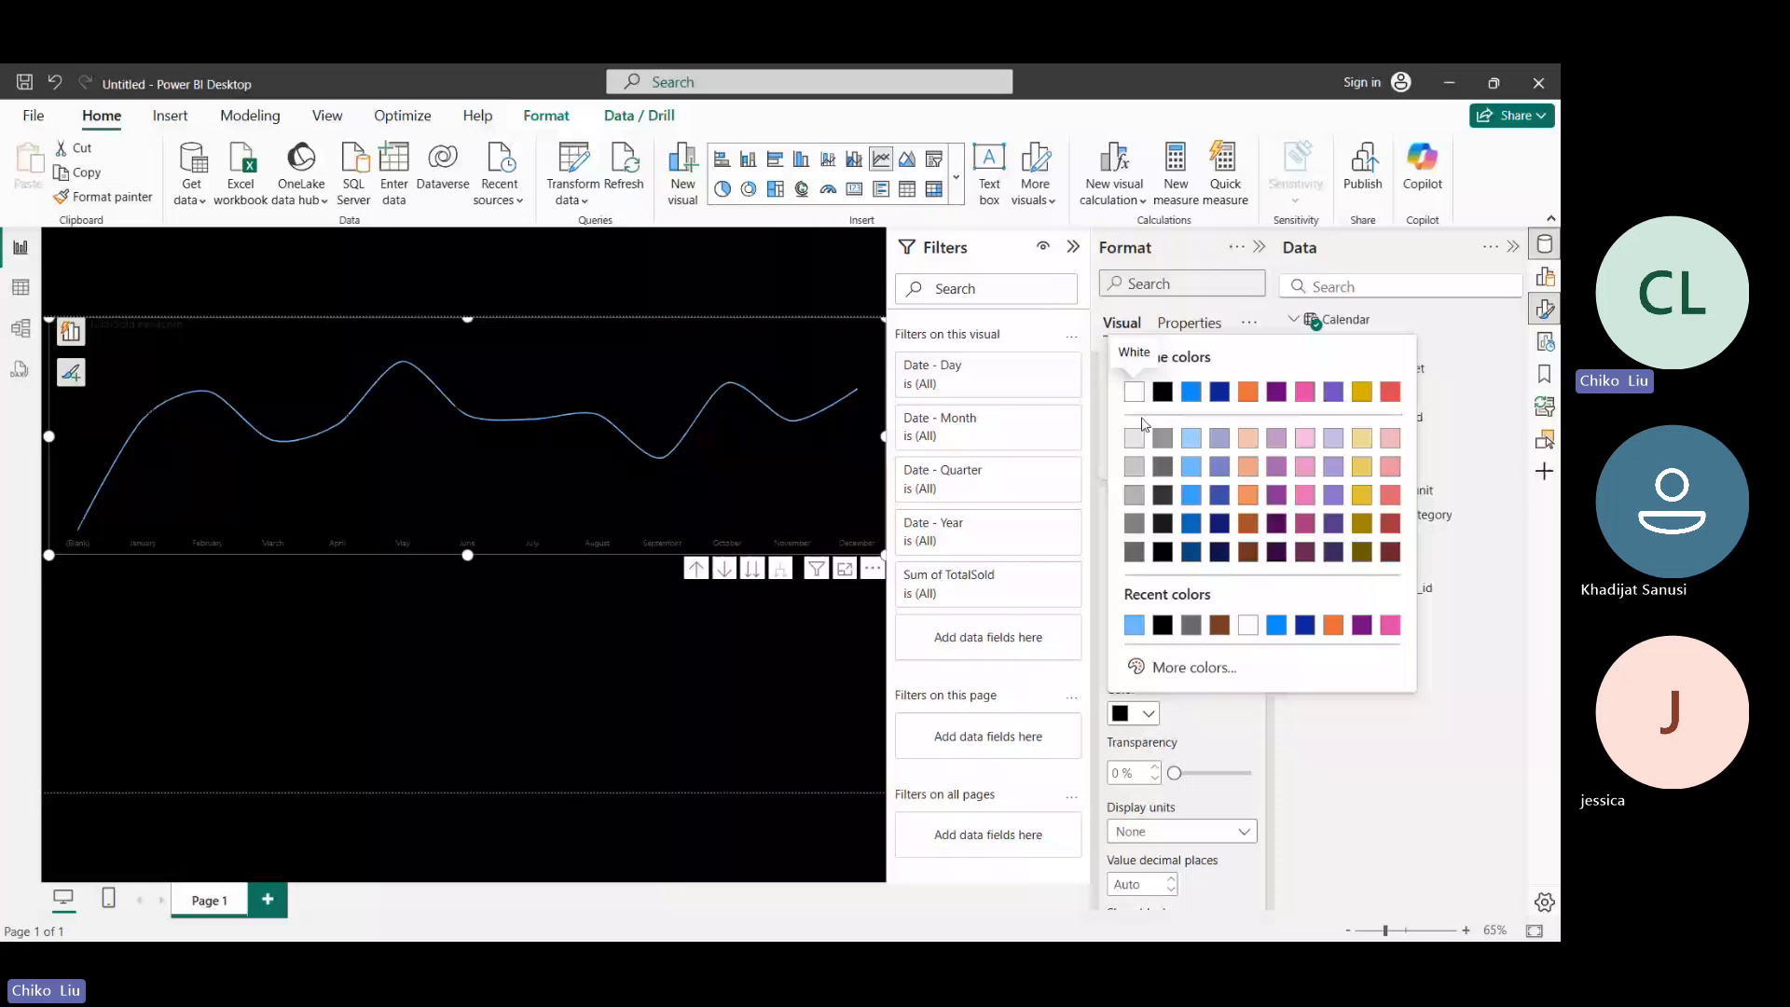
click(1135, 394)
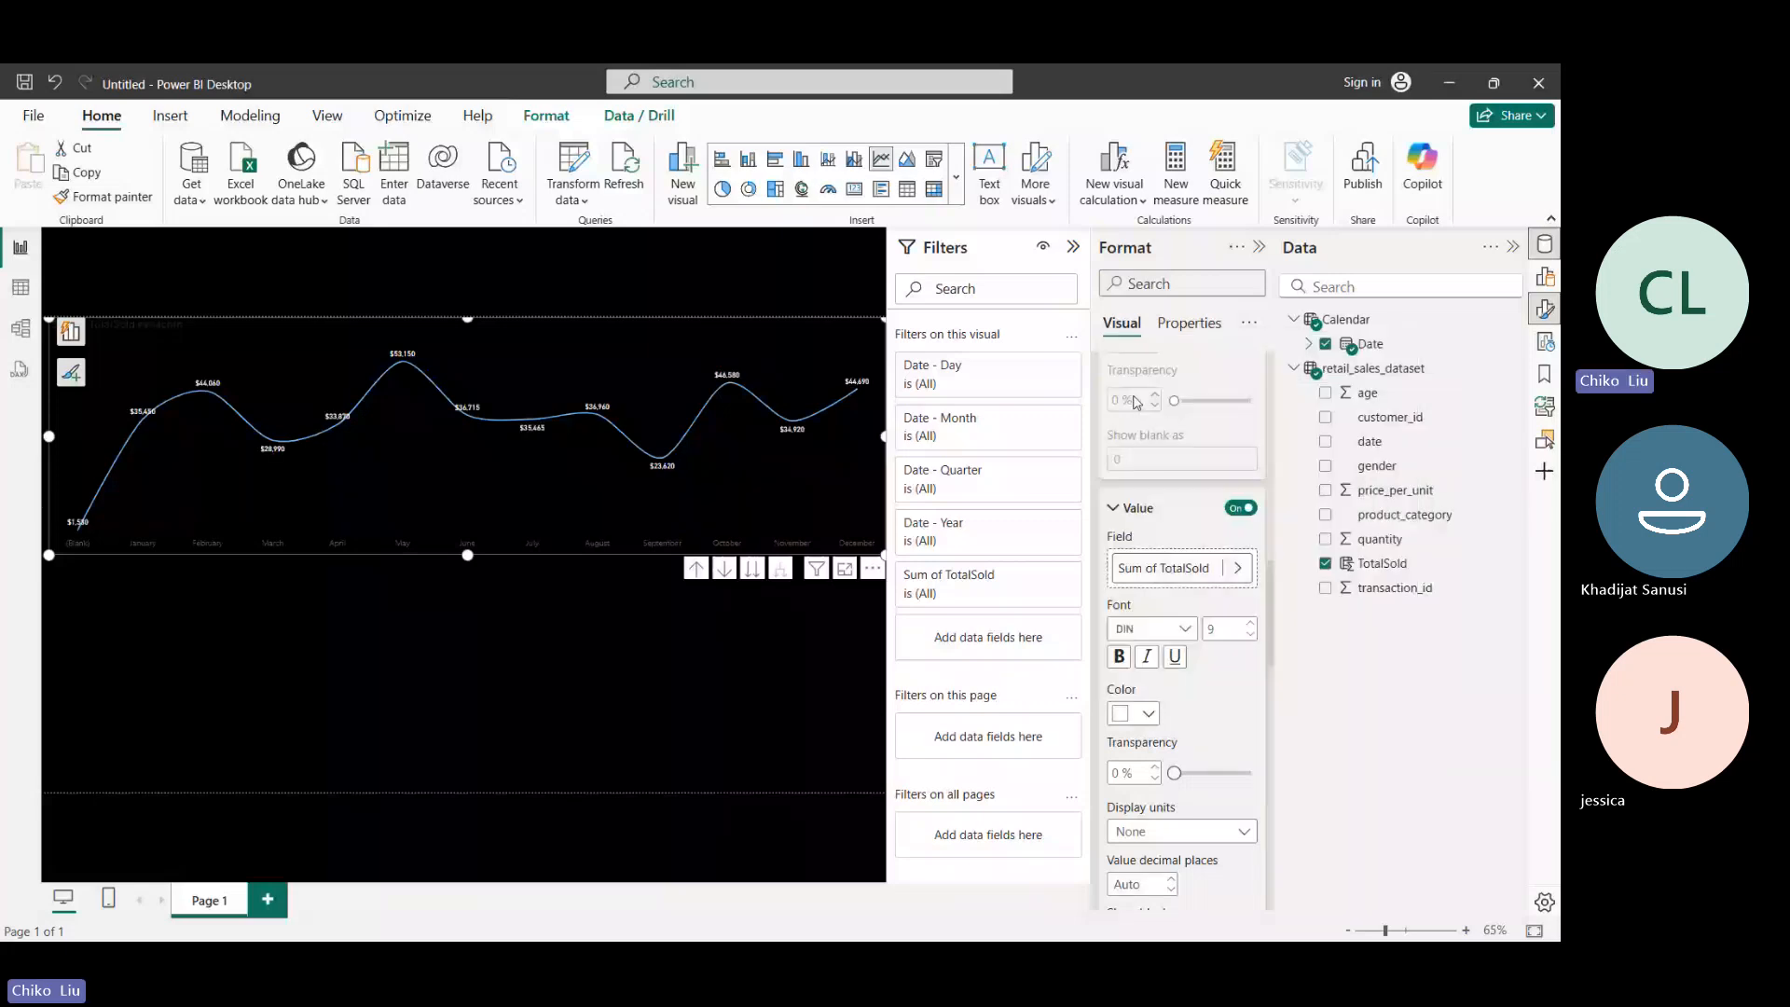
- Set the color of the chart's X-axis values to #f5c4af (Theme color 3, 60% lighter)
scroll(1135, 402, up, 5)
click(1116, 565)
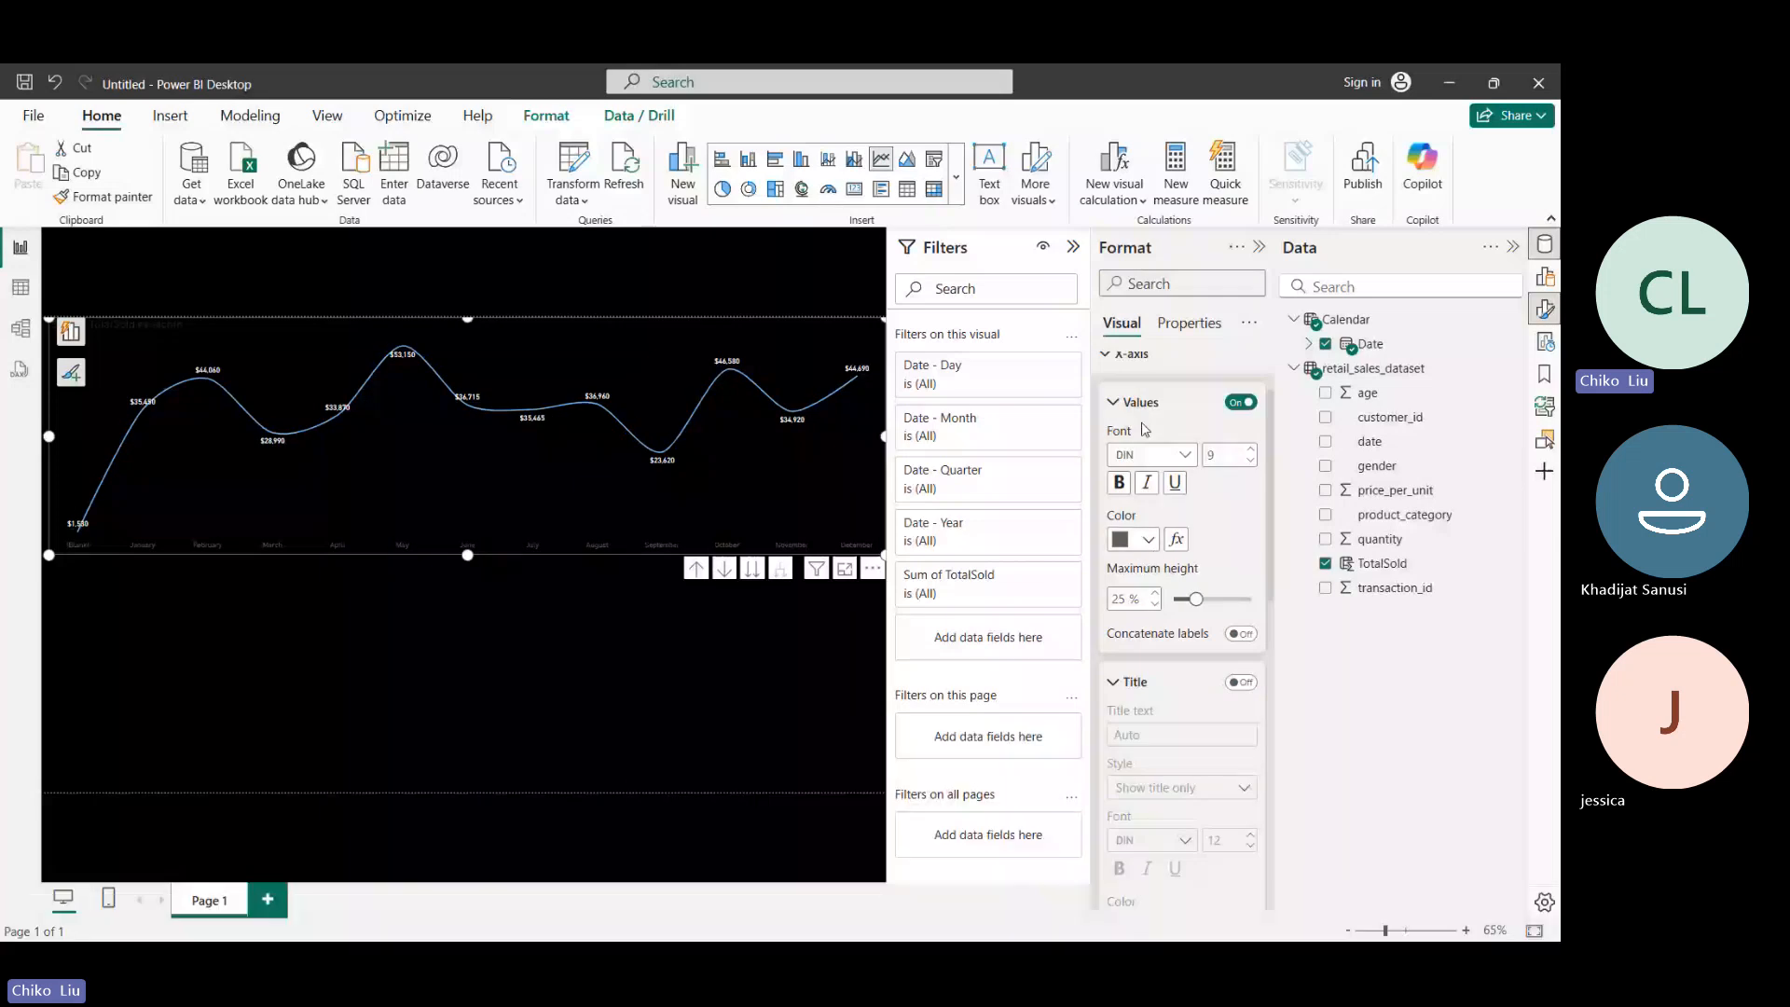
click(1147, 539)
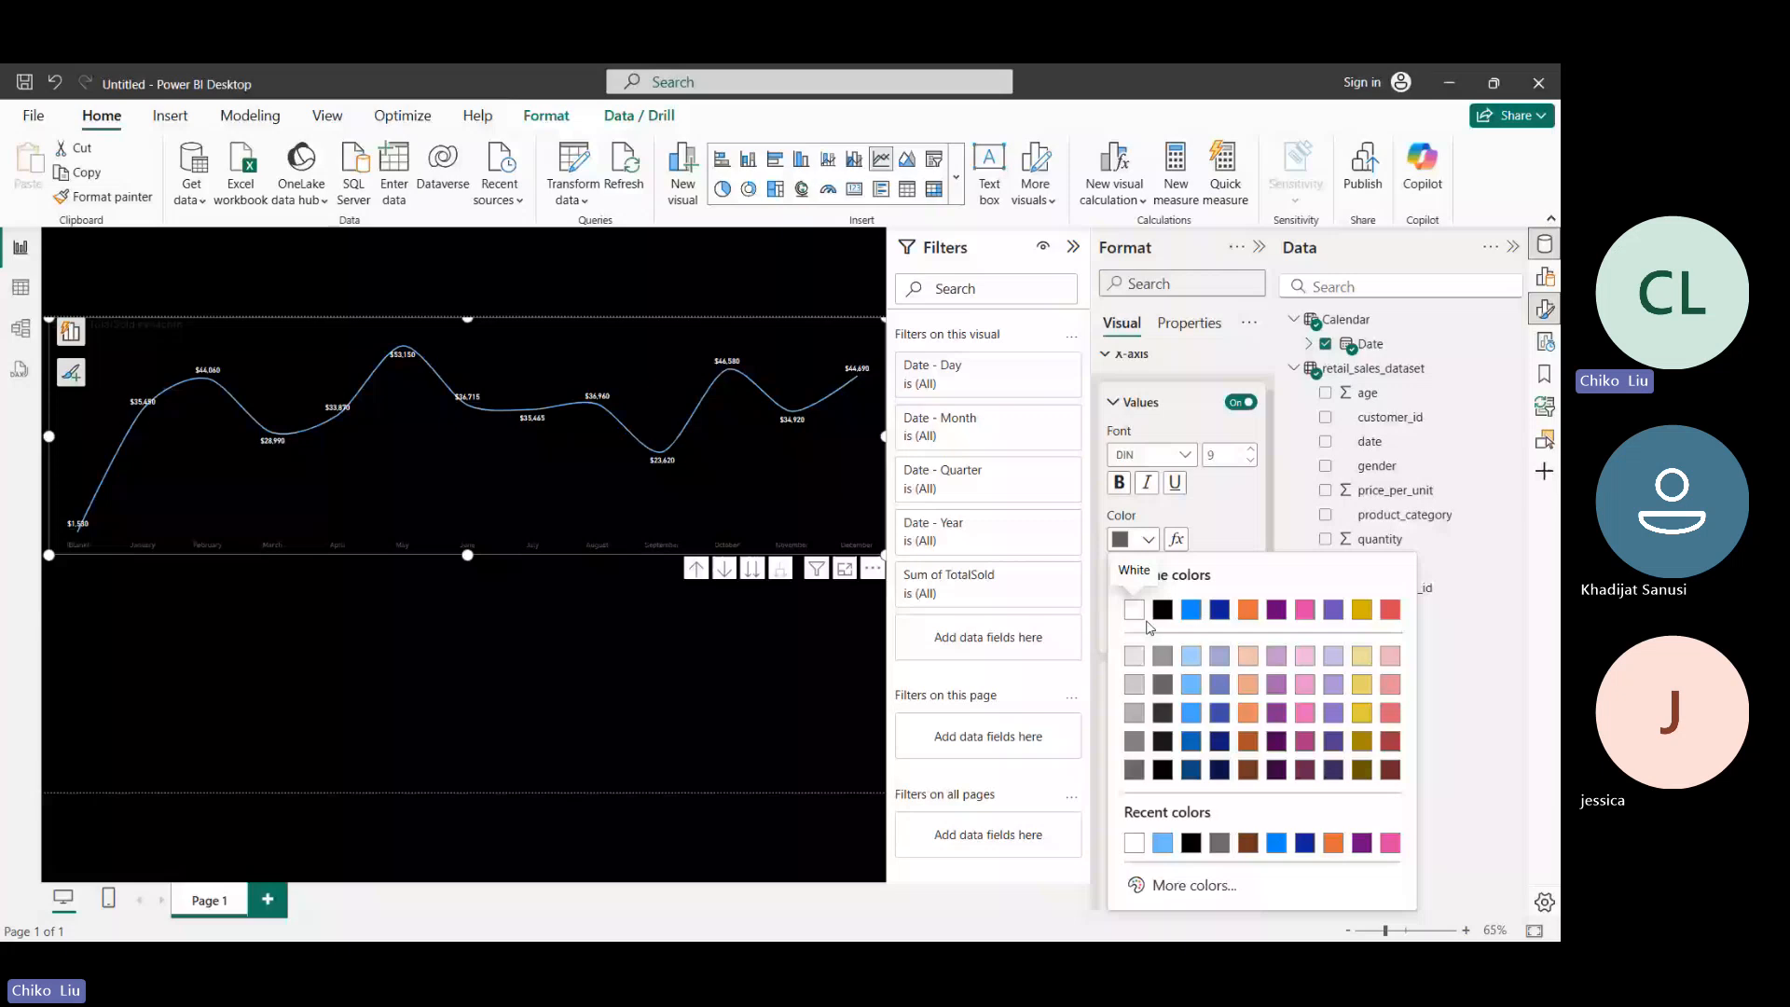
click(1250, 657)
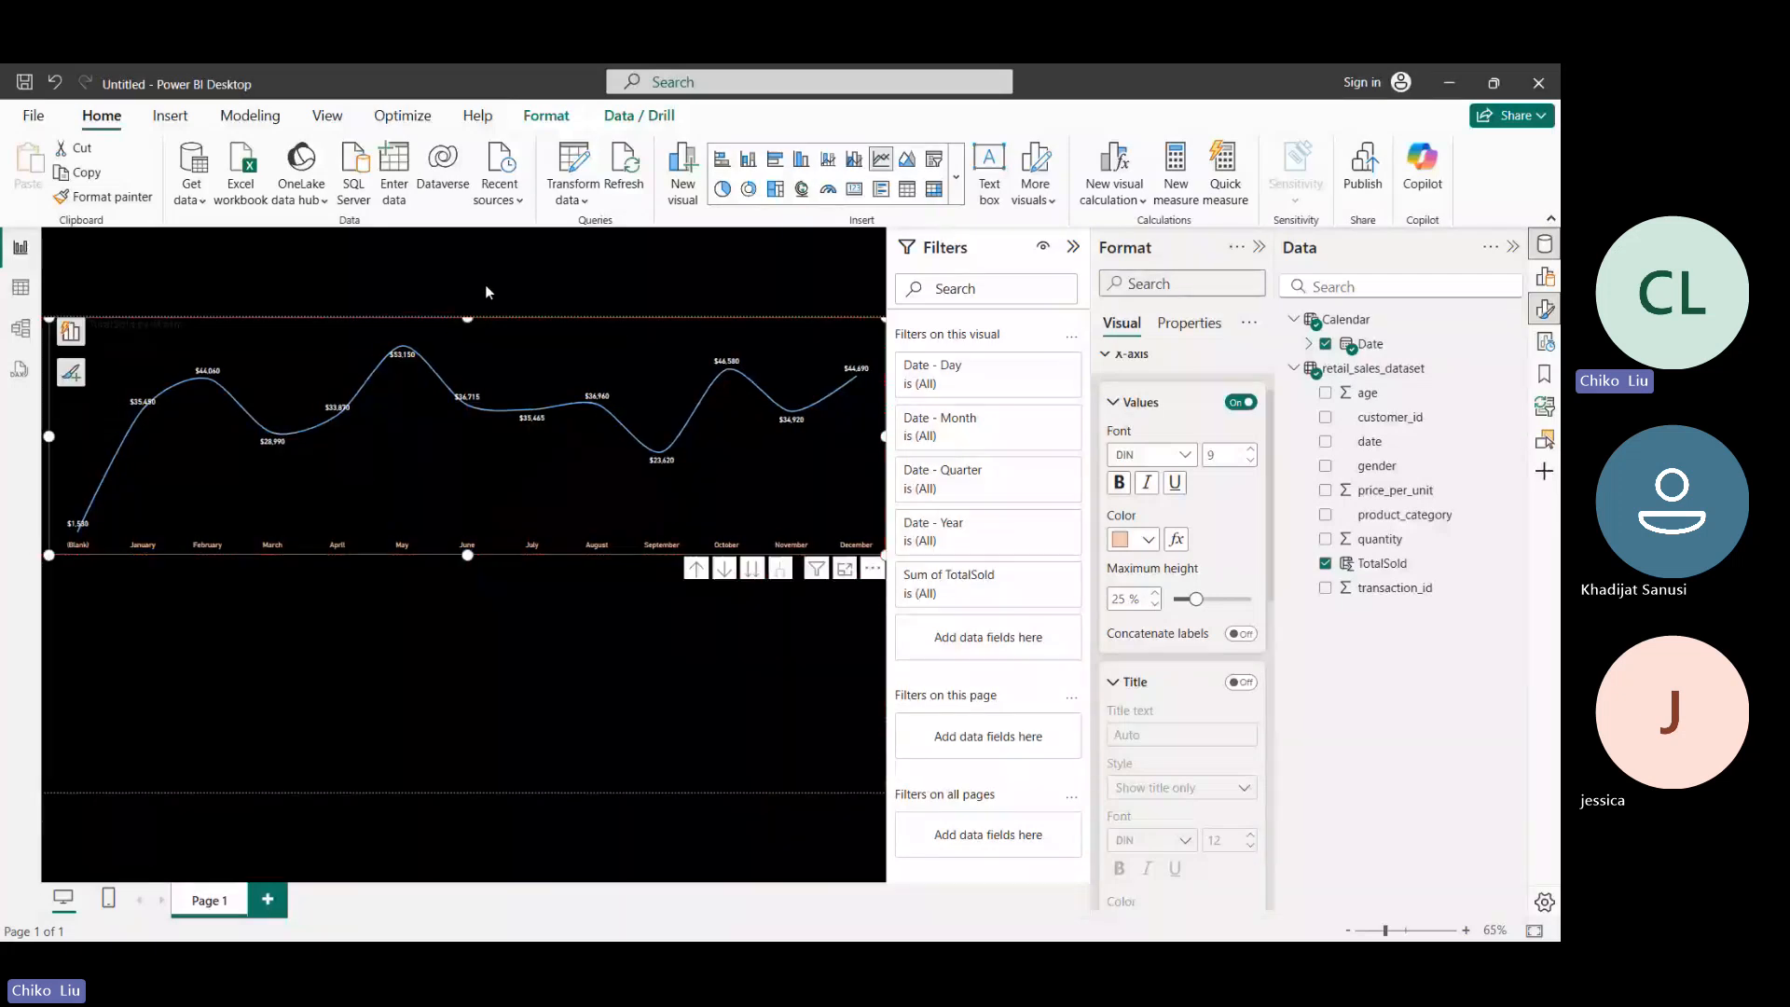
- Widen the line chart to the page's left edge and collapse its X-axis formatting settings
click(41, 445)
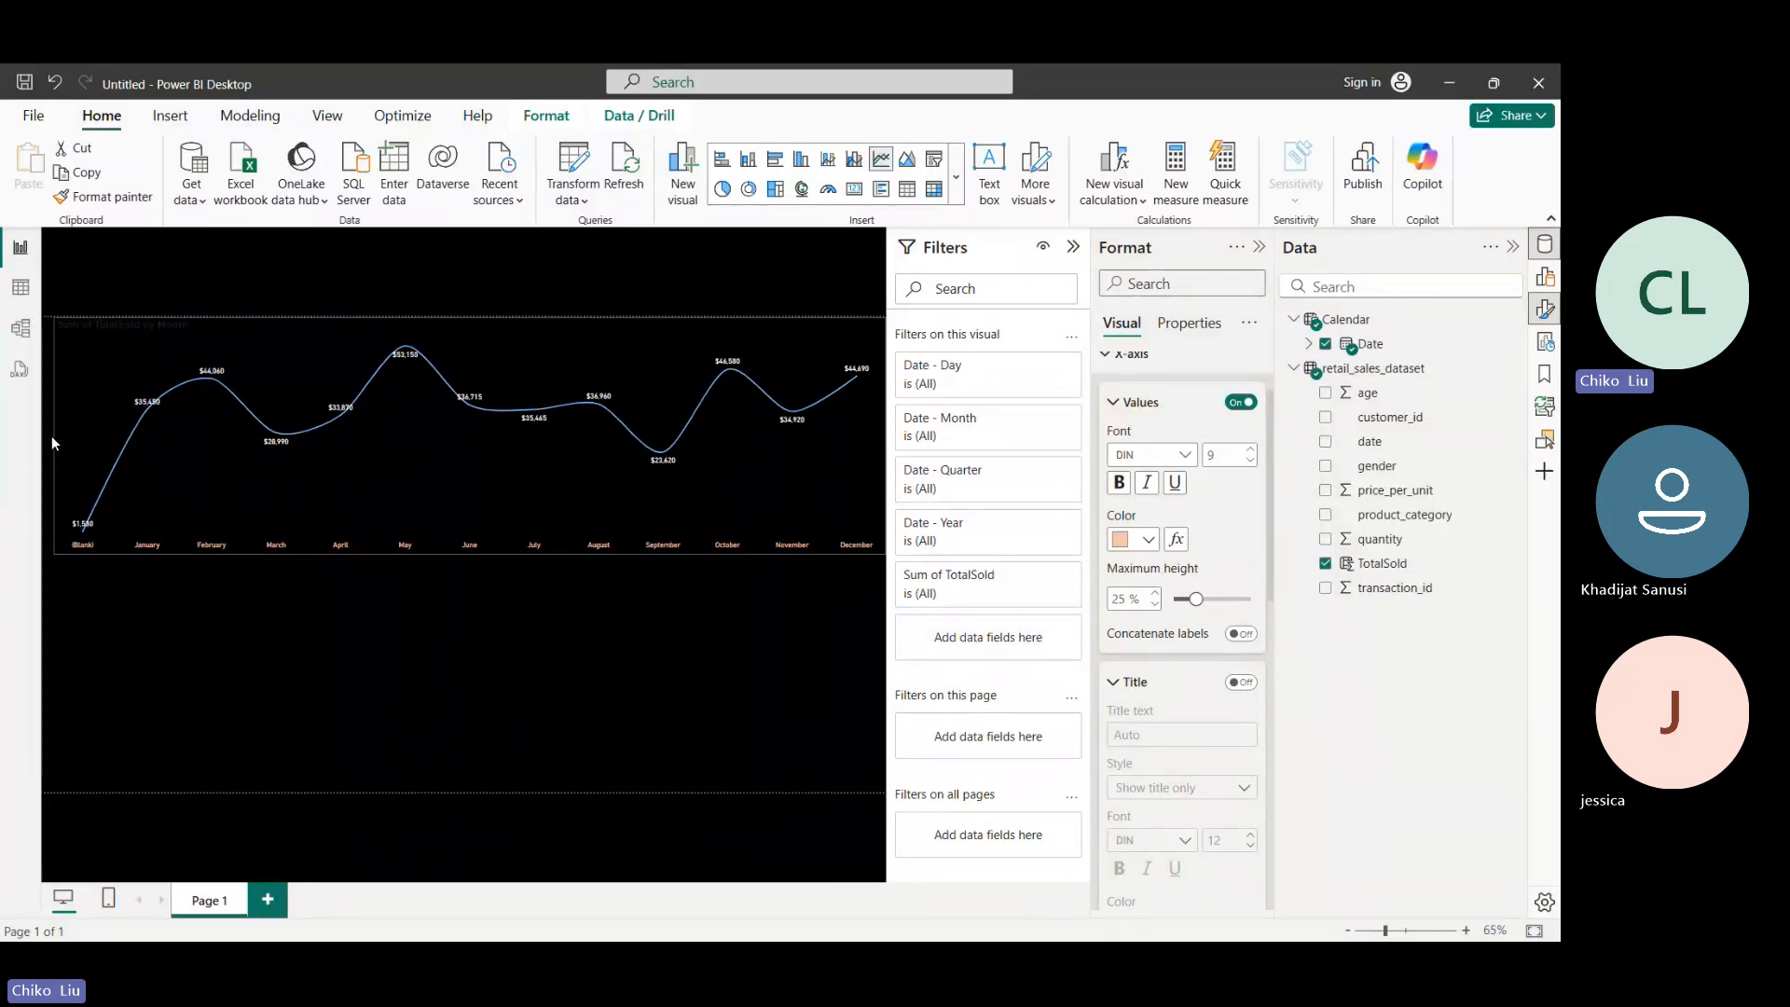
click(49, 443)
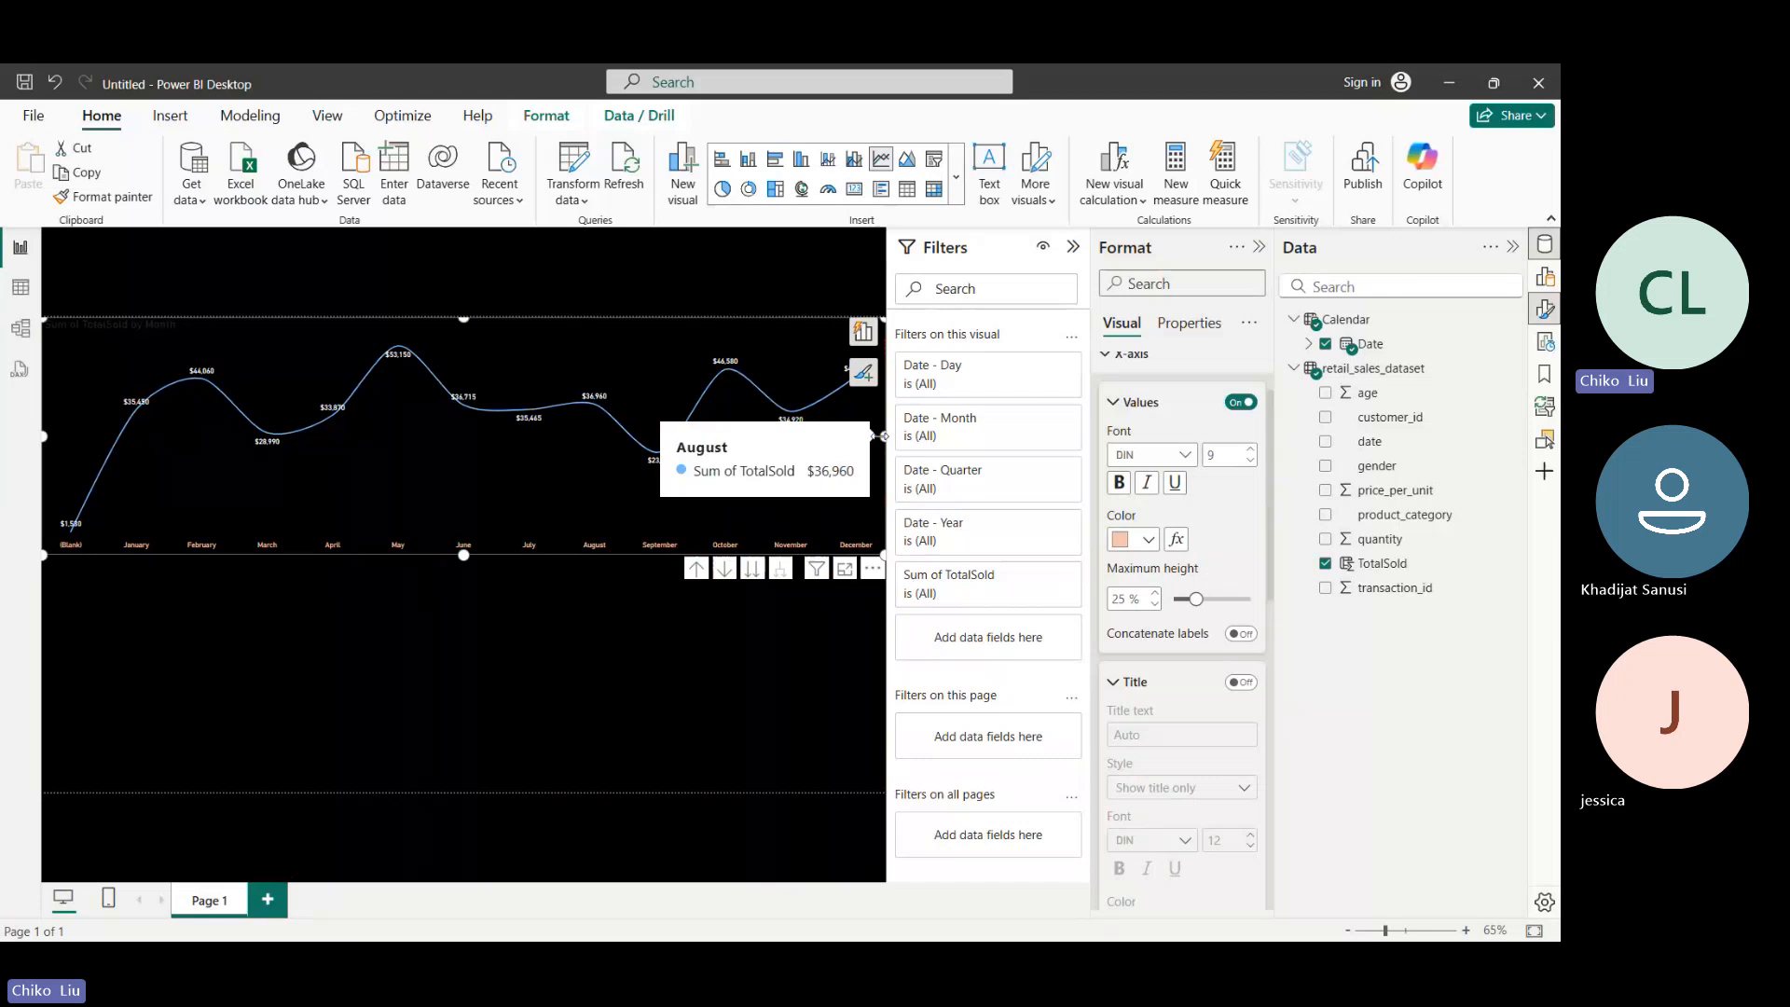
click(1114, 408)
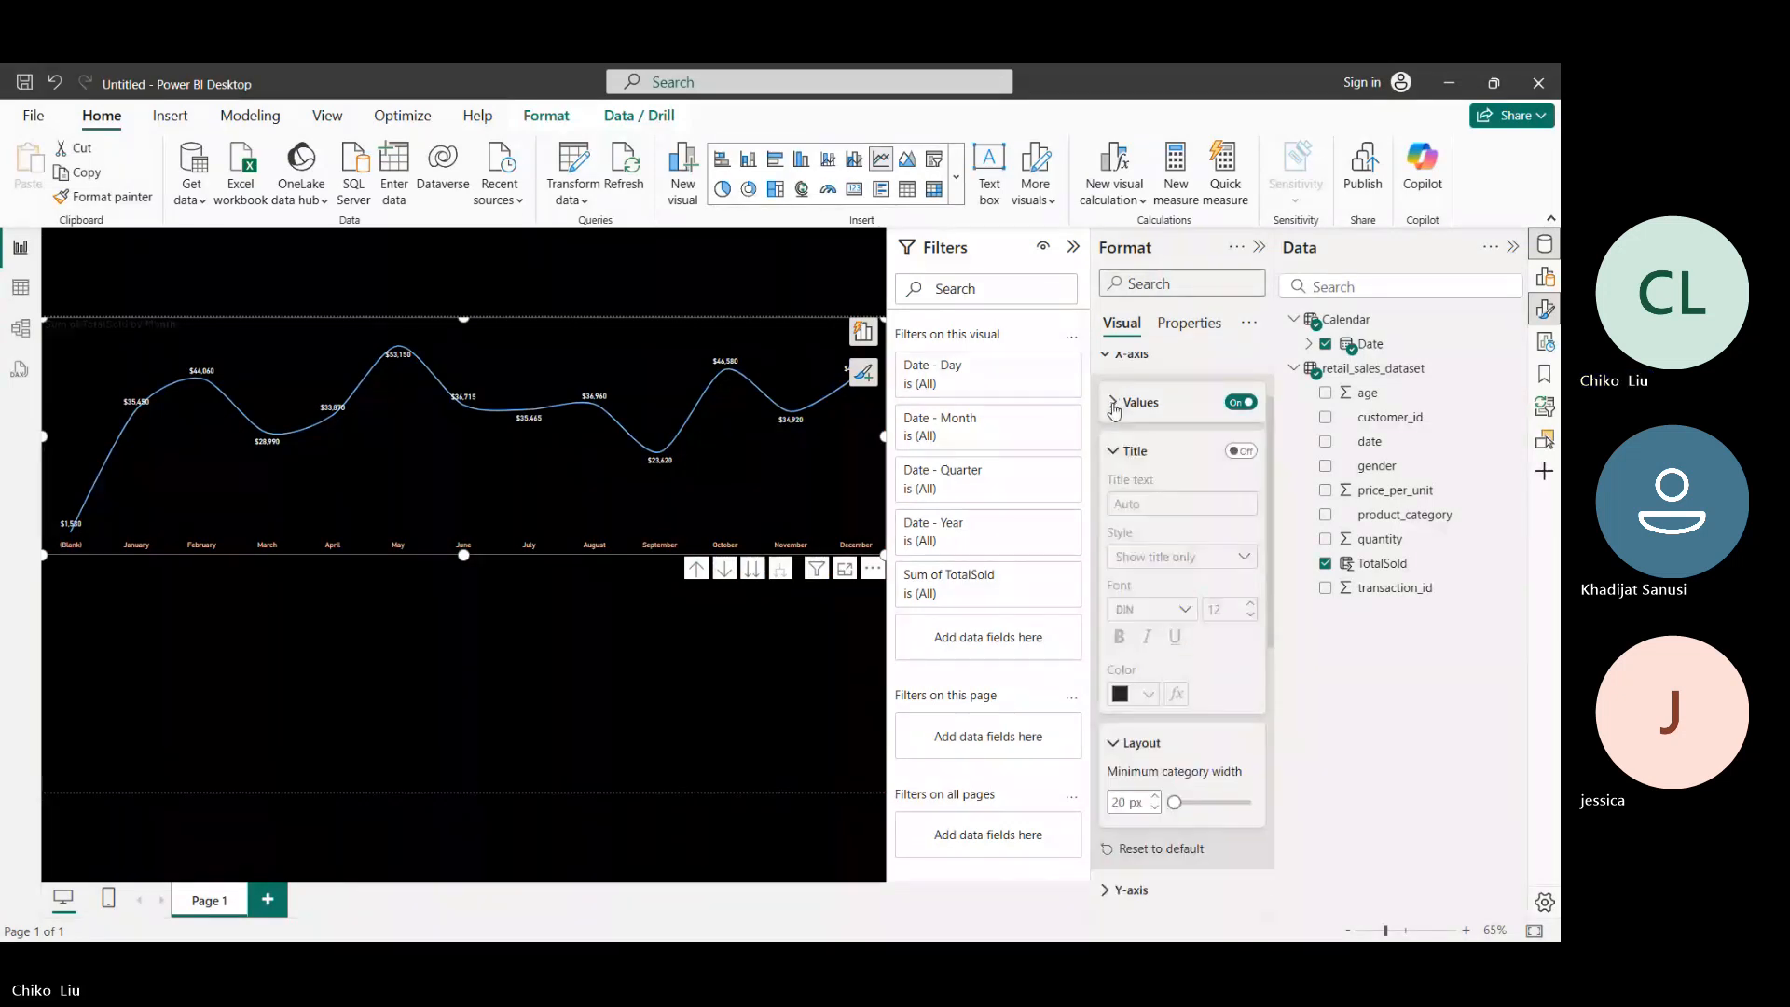
click(1117, 453)
scroll(1117, 453, up, 2)
click(1106, 453)
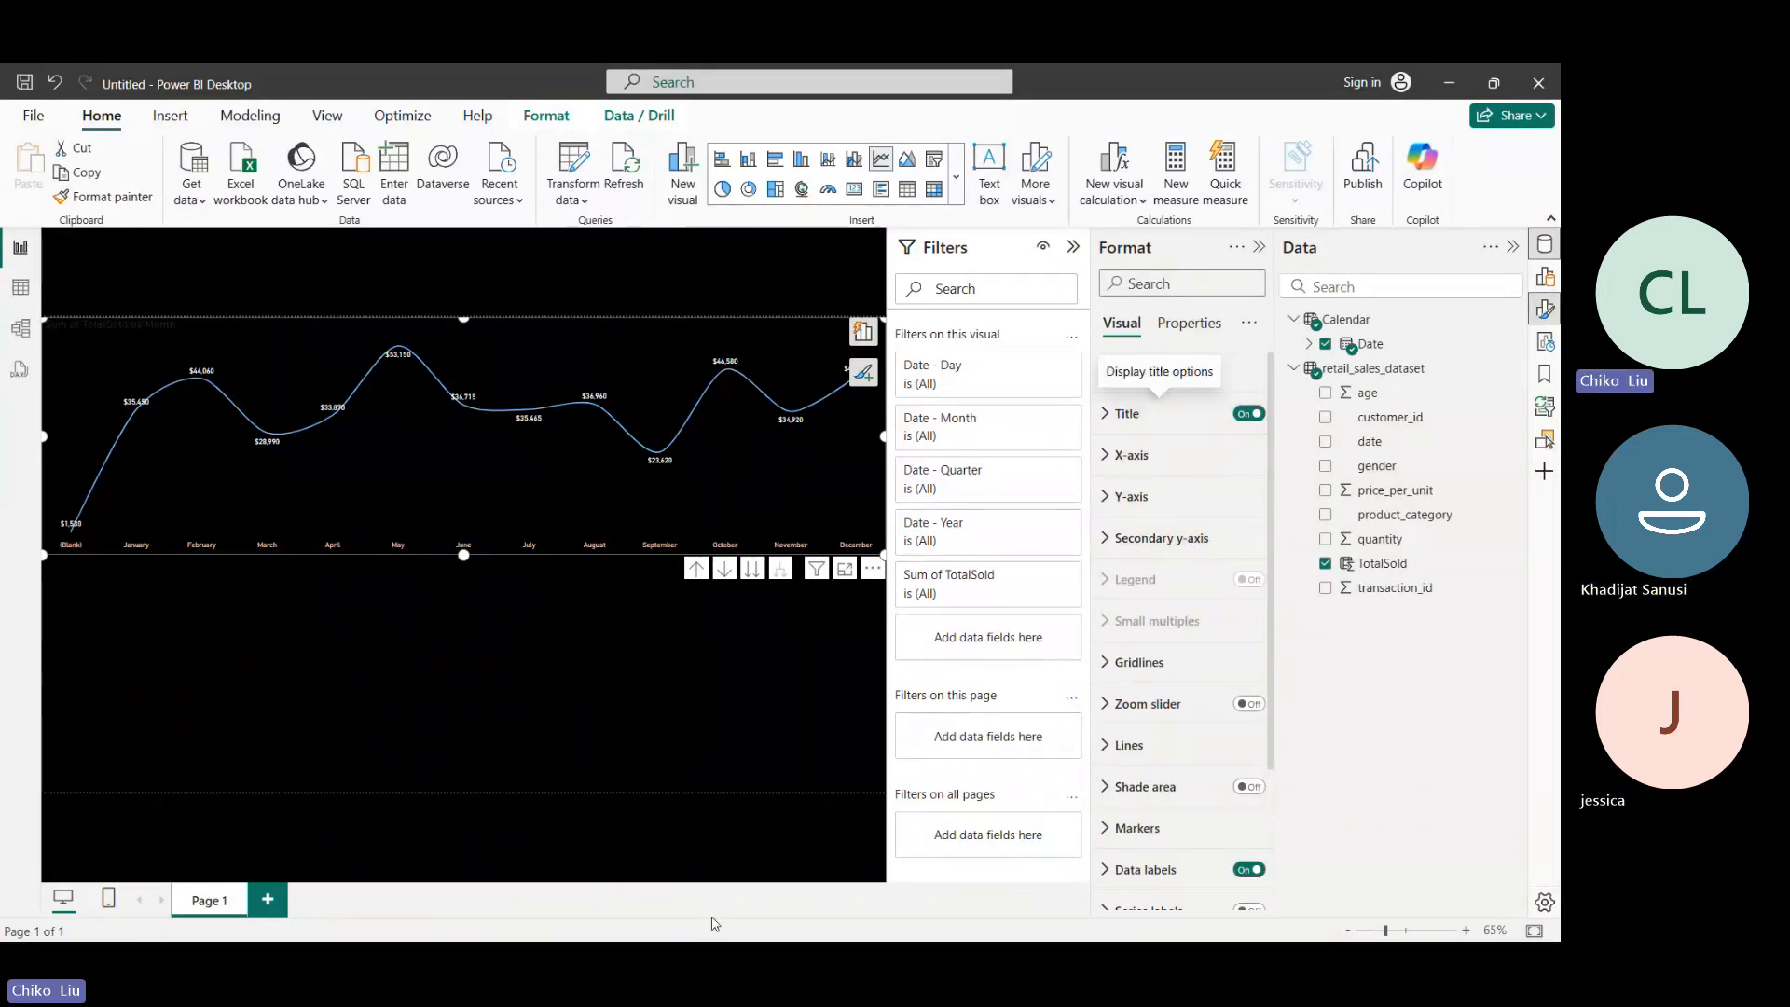
mouse_move(805, 941)
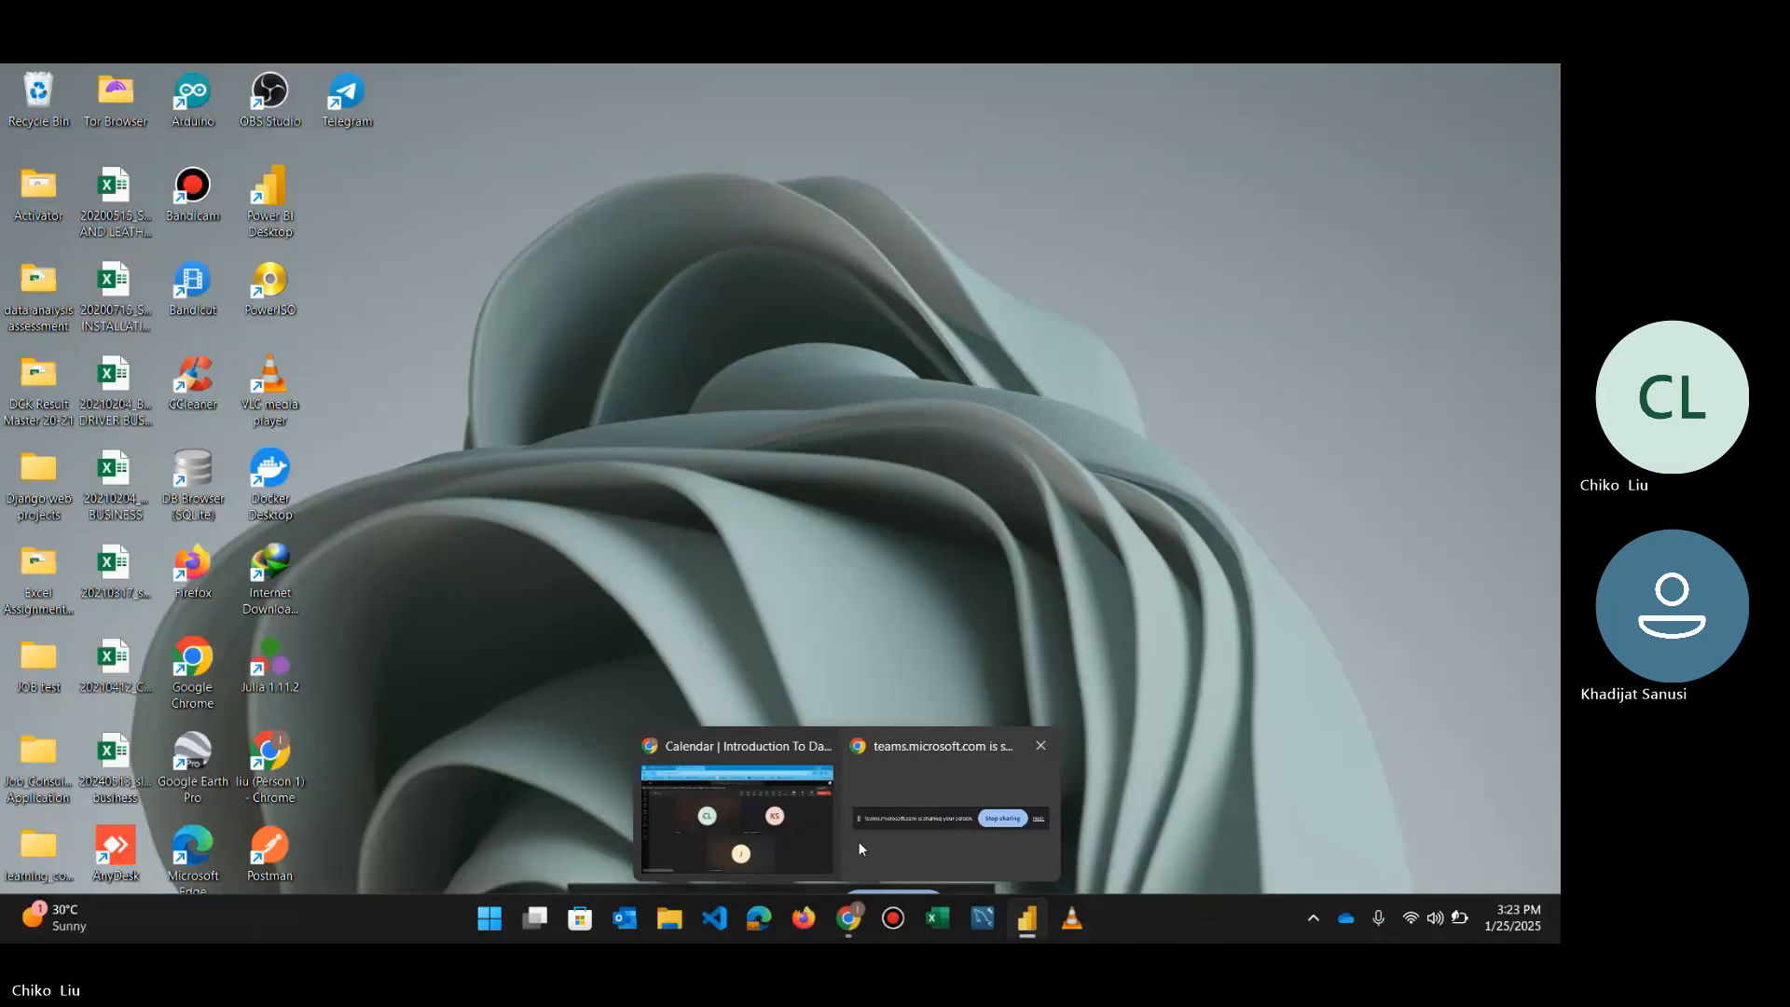
click(765, 808)
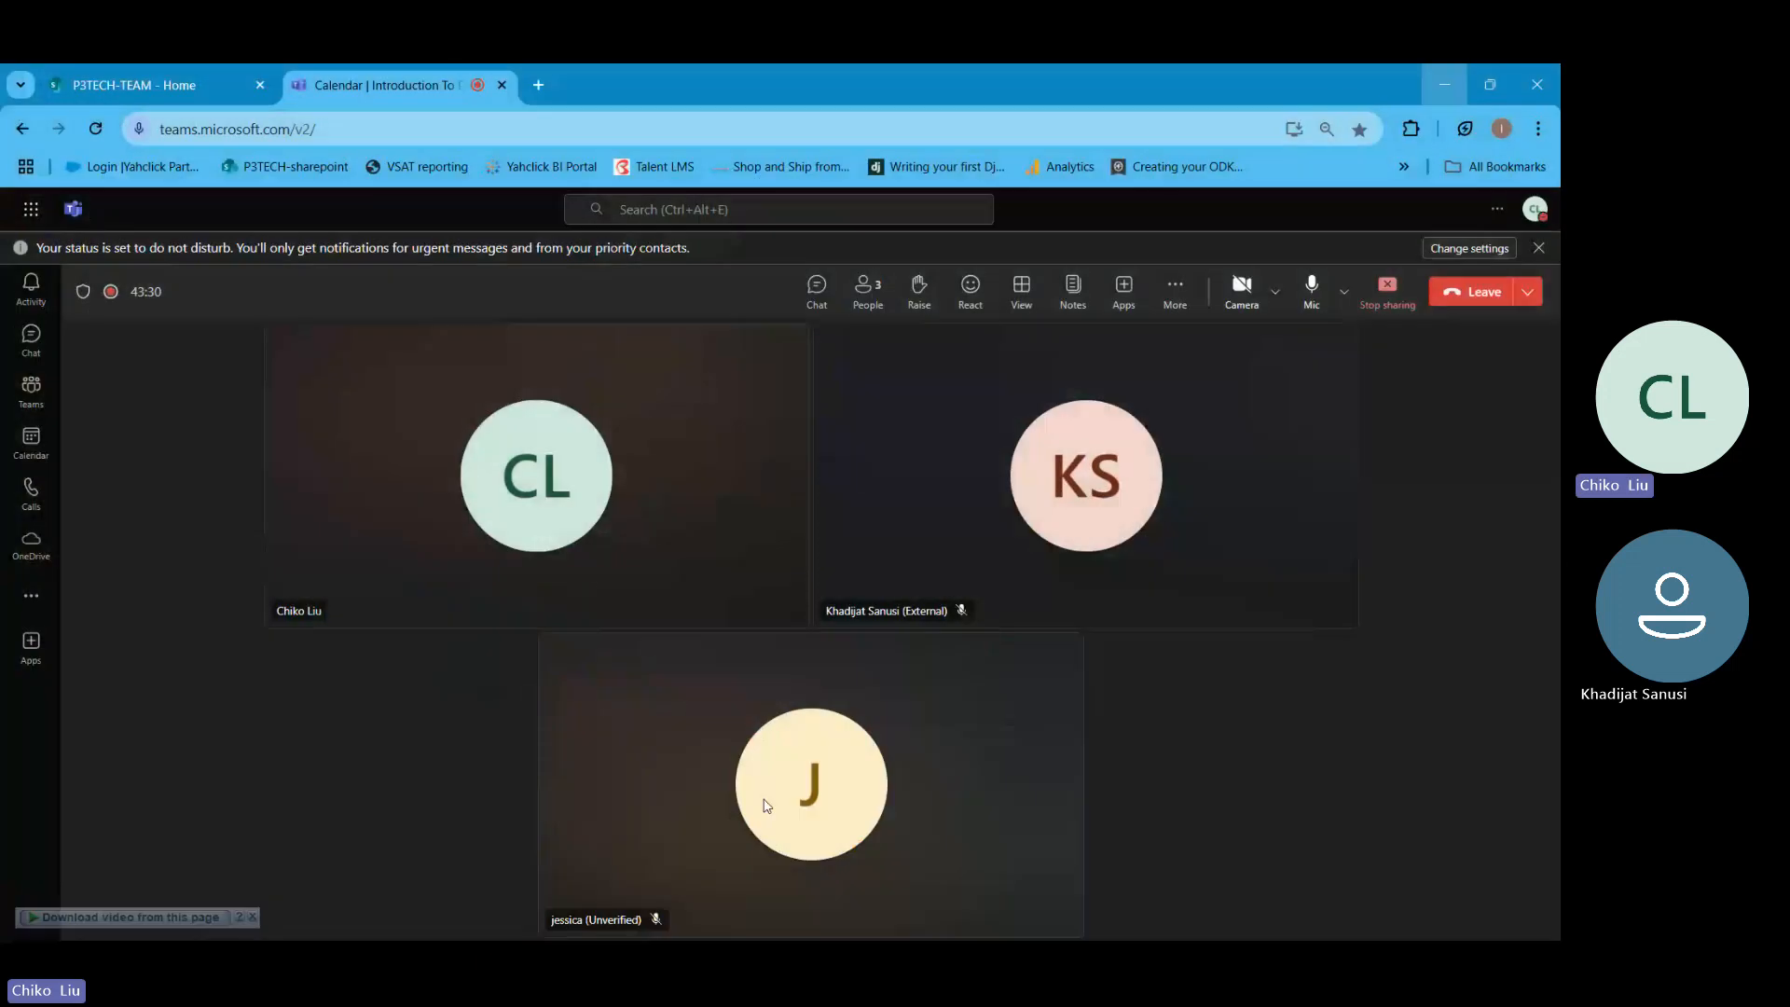
click(780, 679)
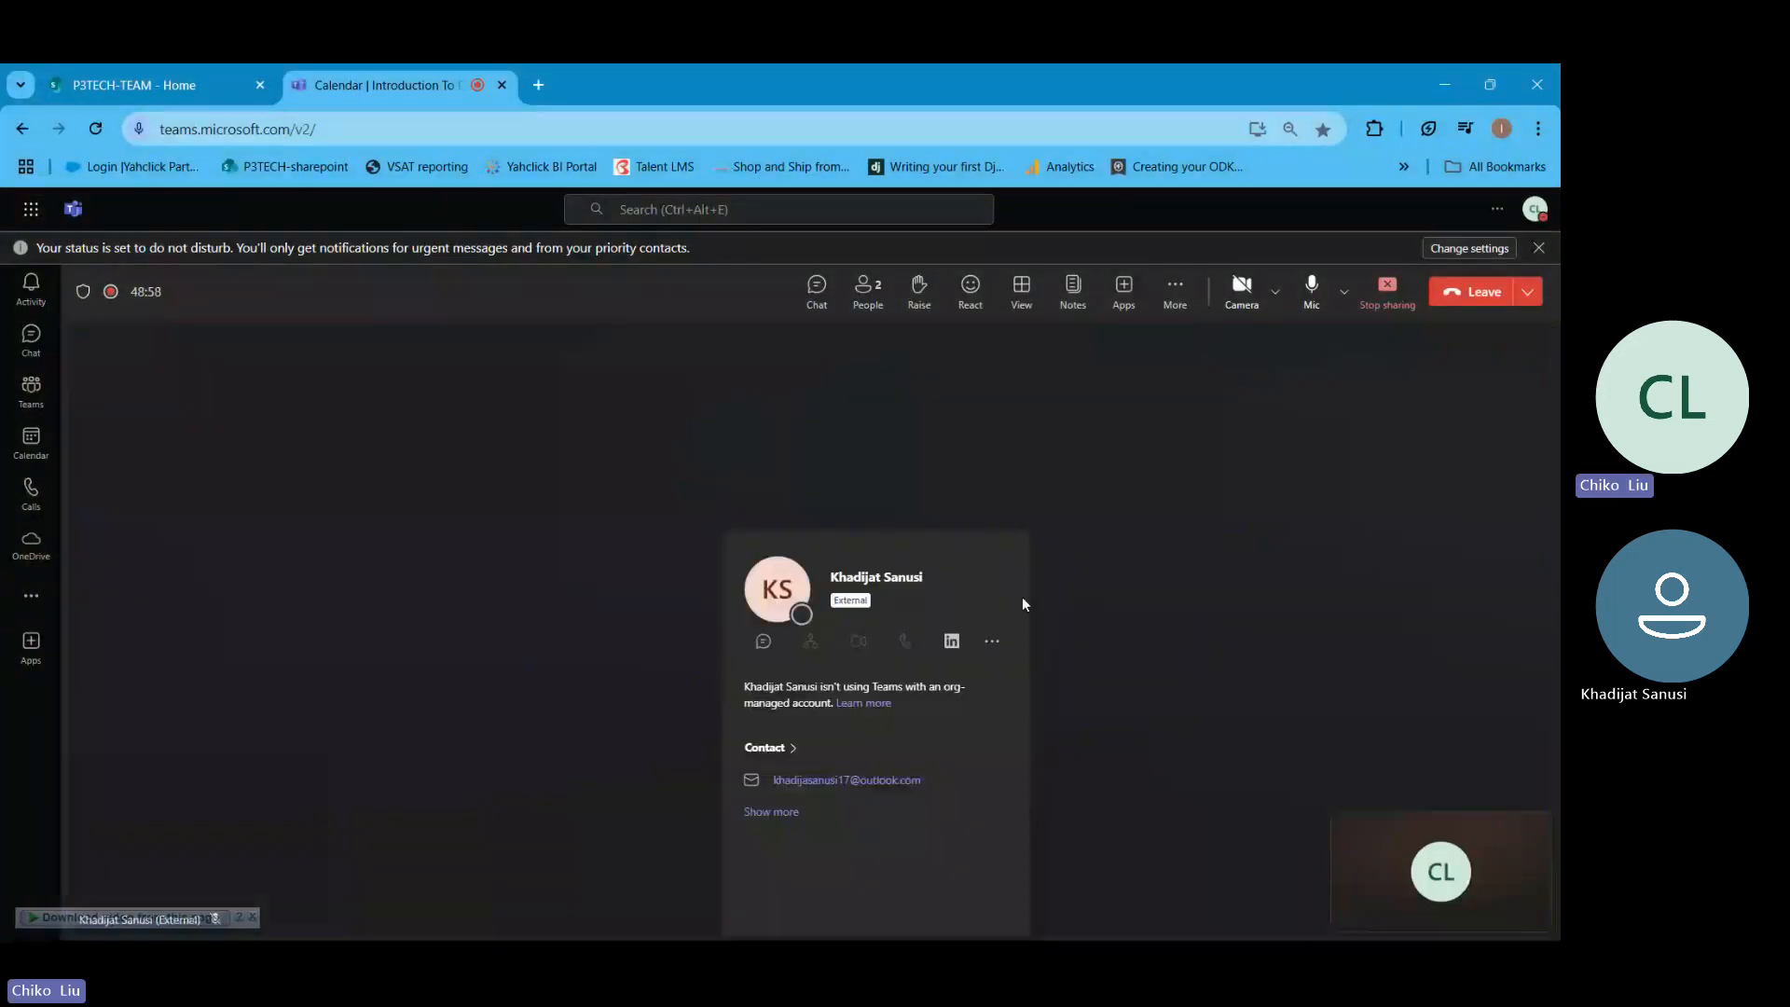
click(1170, 579)
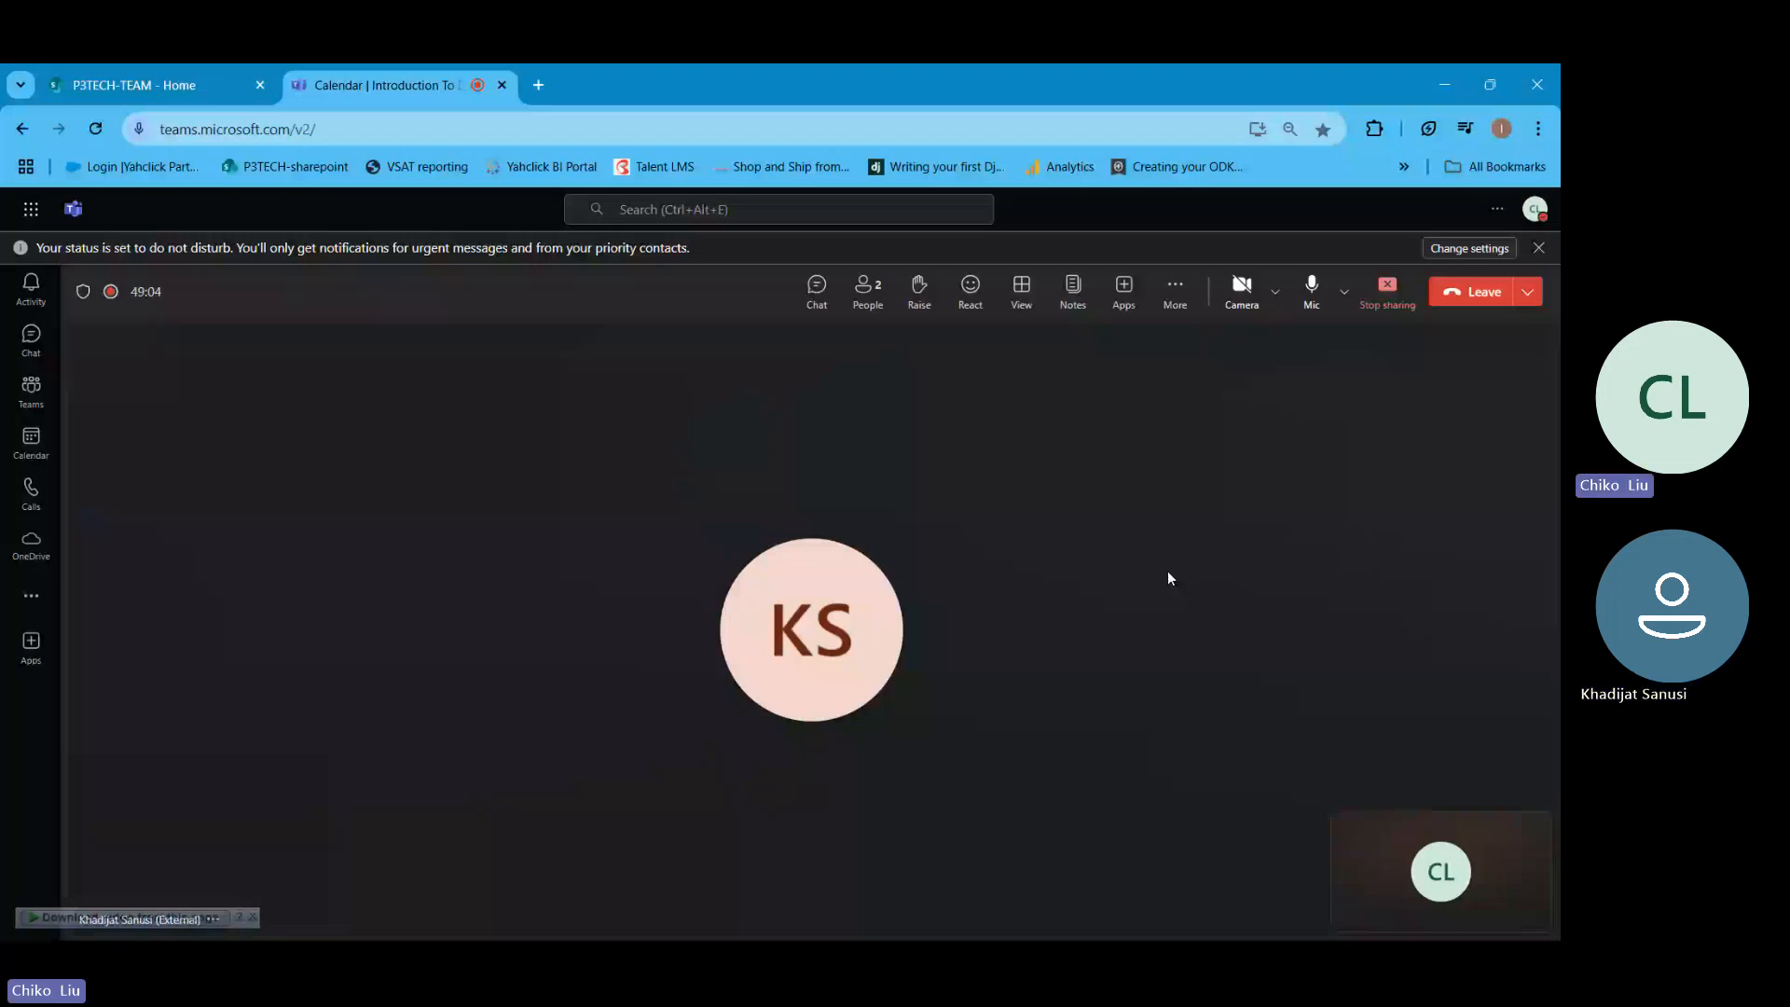
click(1448, 88)
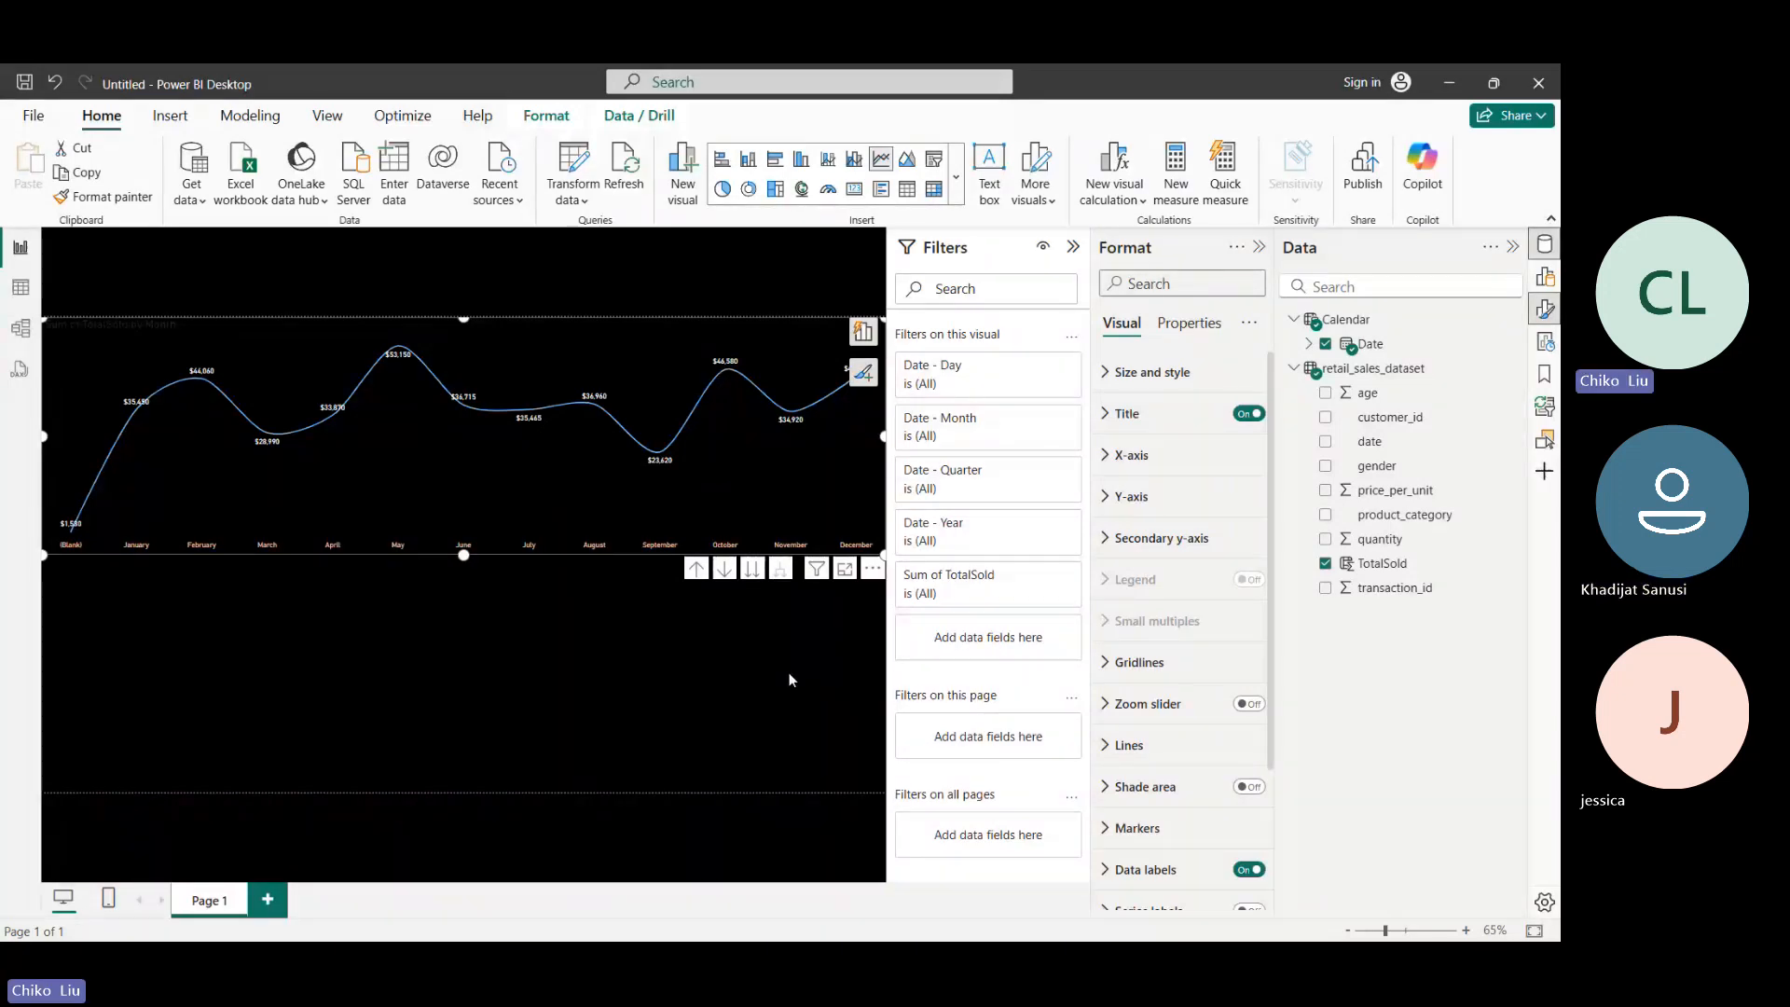
mouse_move(715, 377)
mouse_move(772, 466)
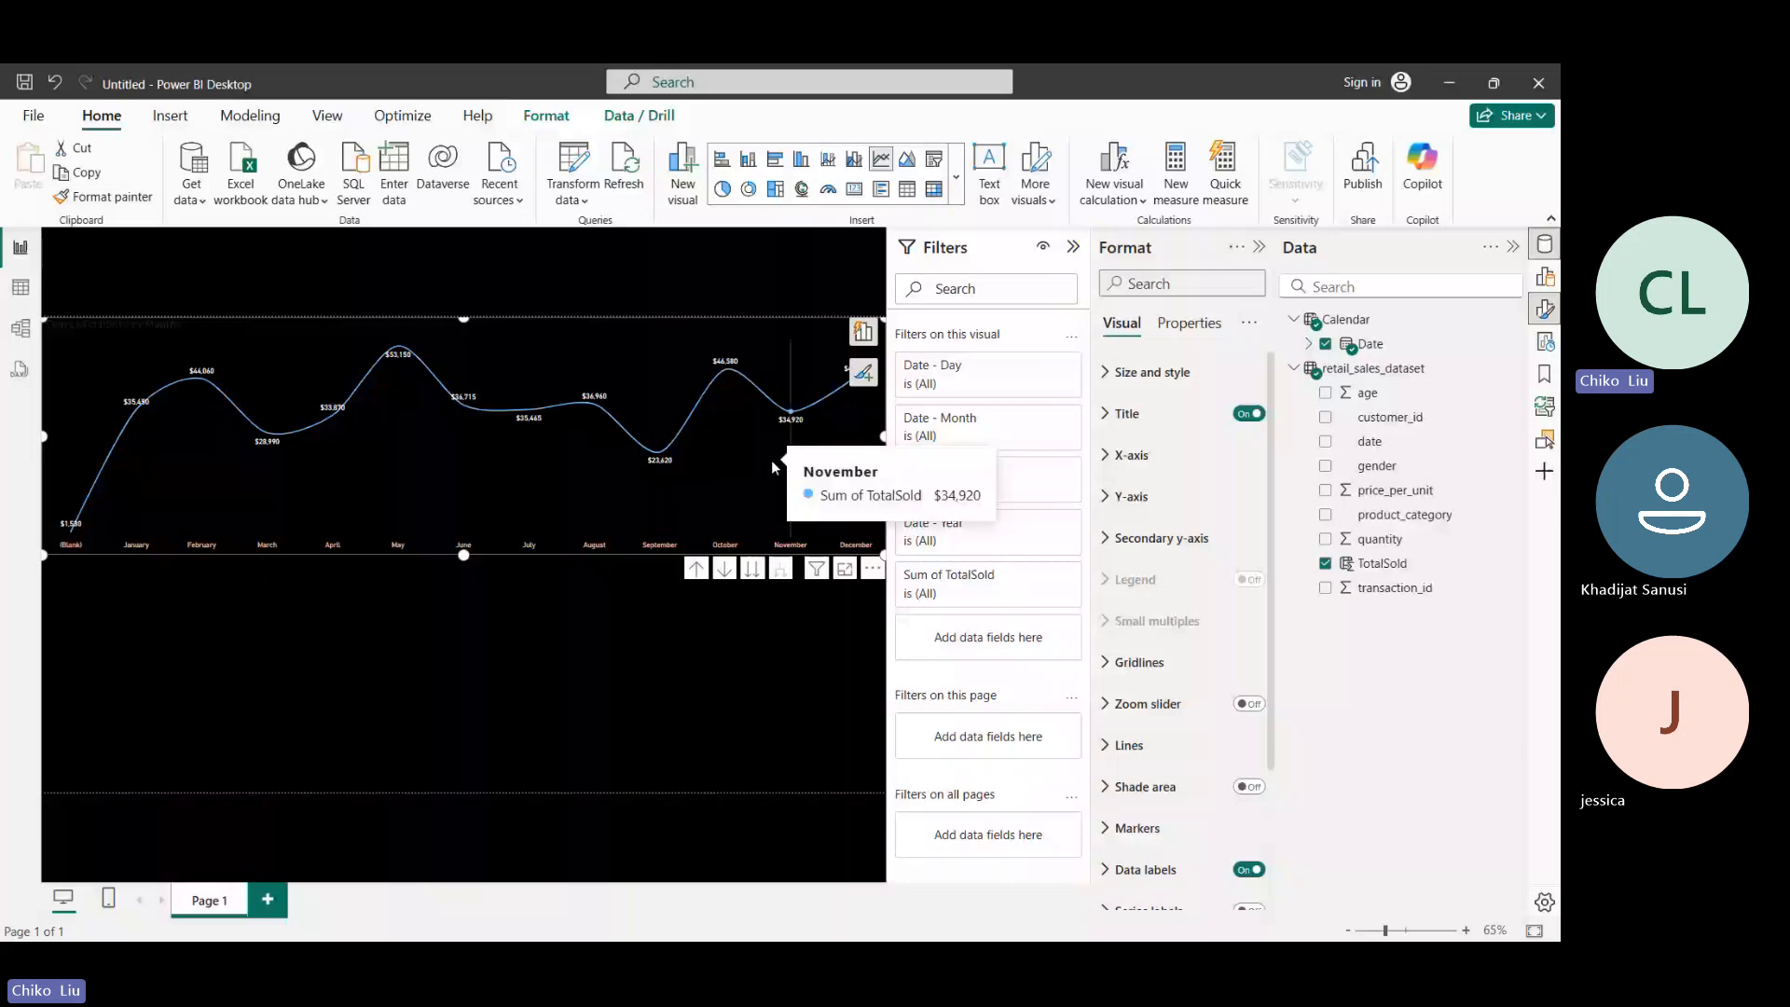
- Format the line chart's title as white, centered, bold text with font size 19
click(1127, 413)
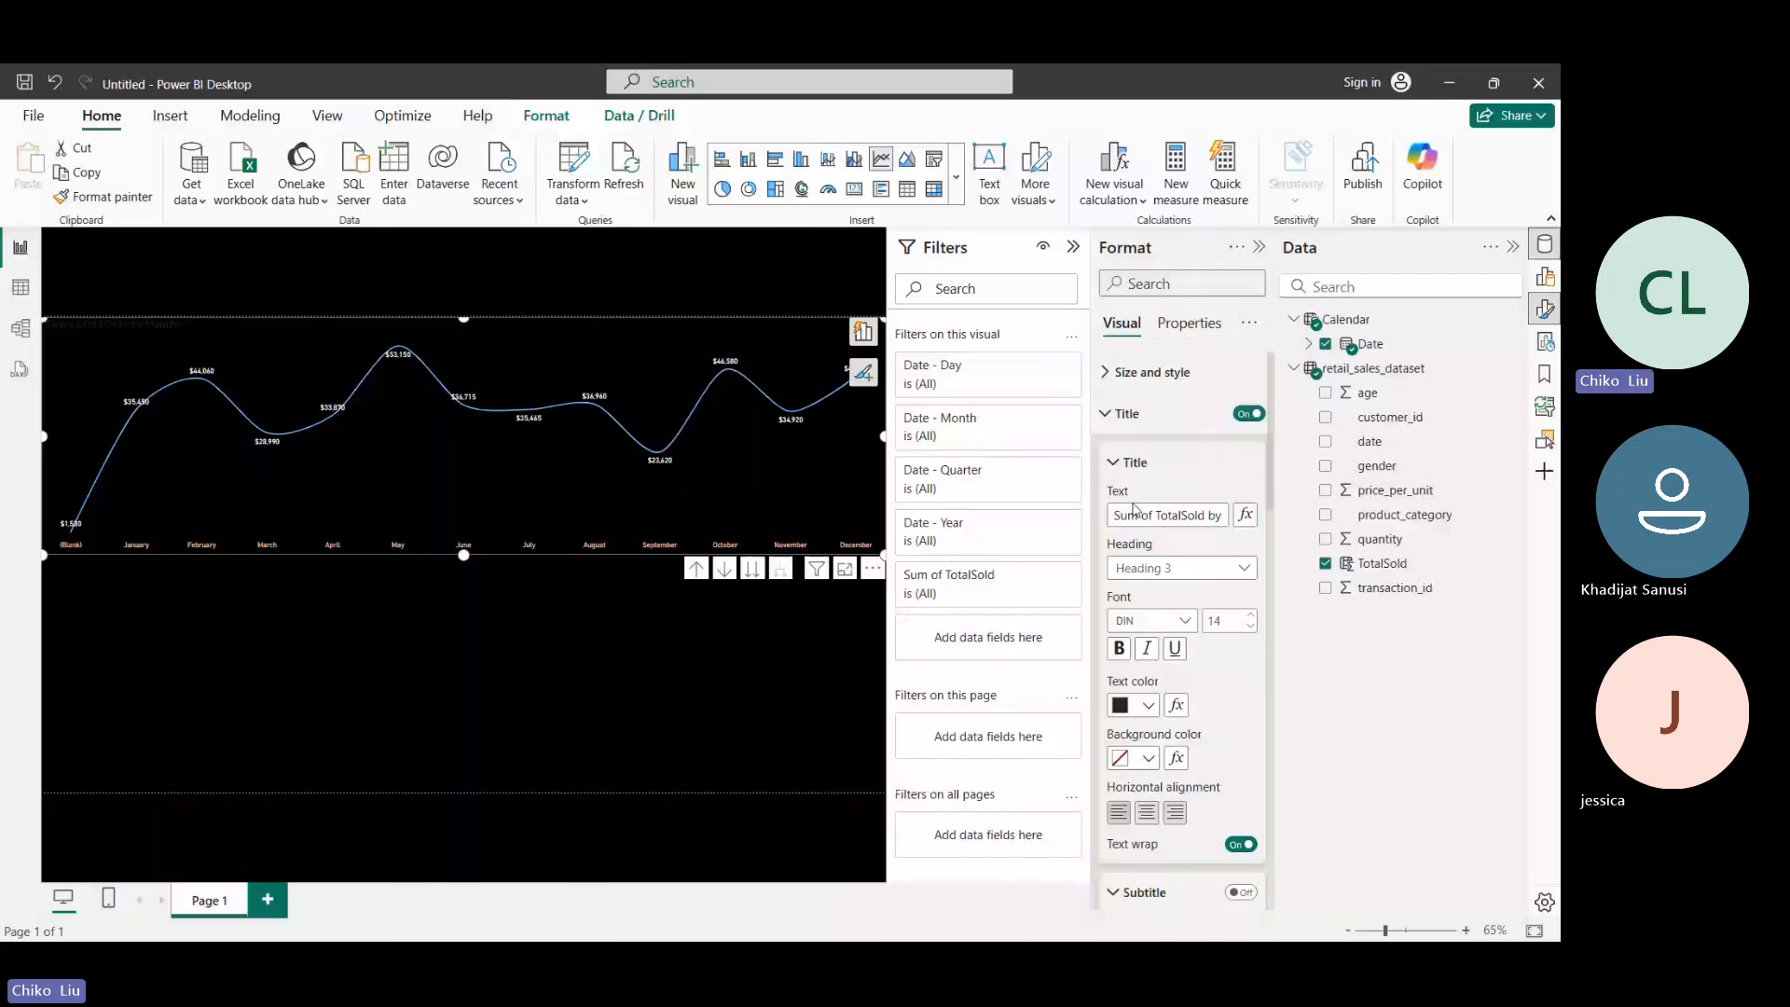
click(1147, 705)
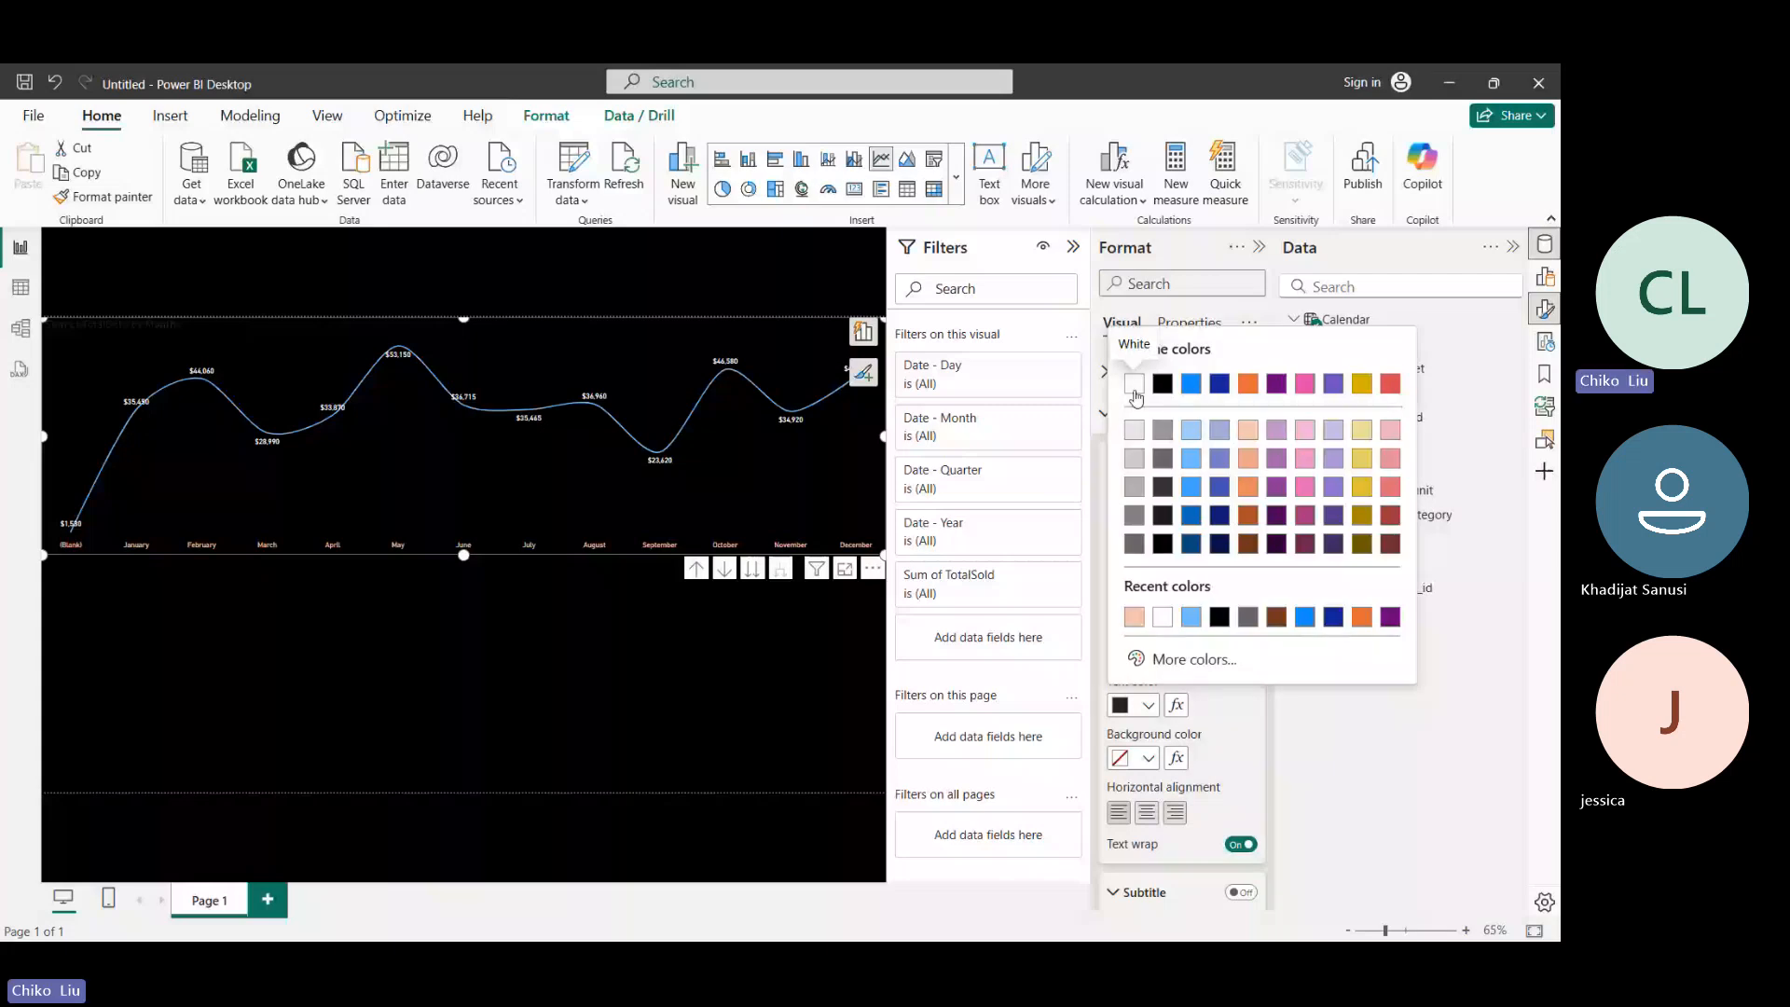
click(1134, 383)
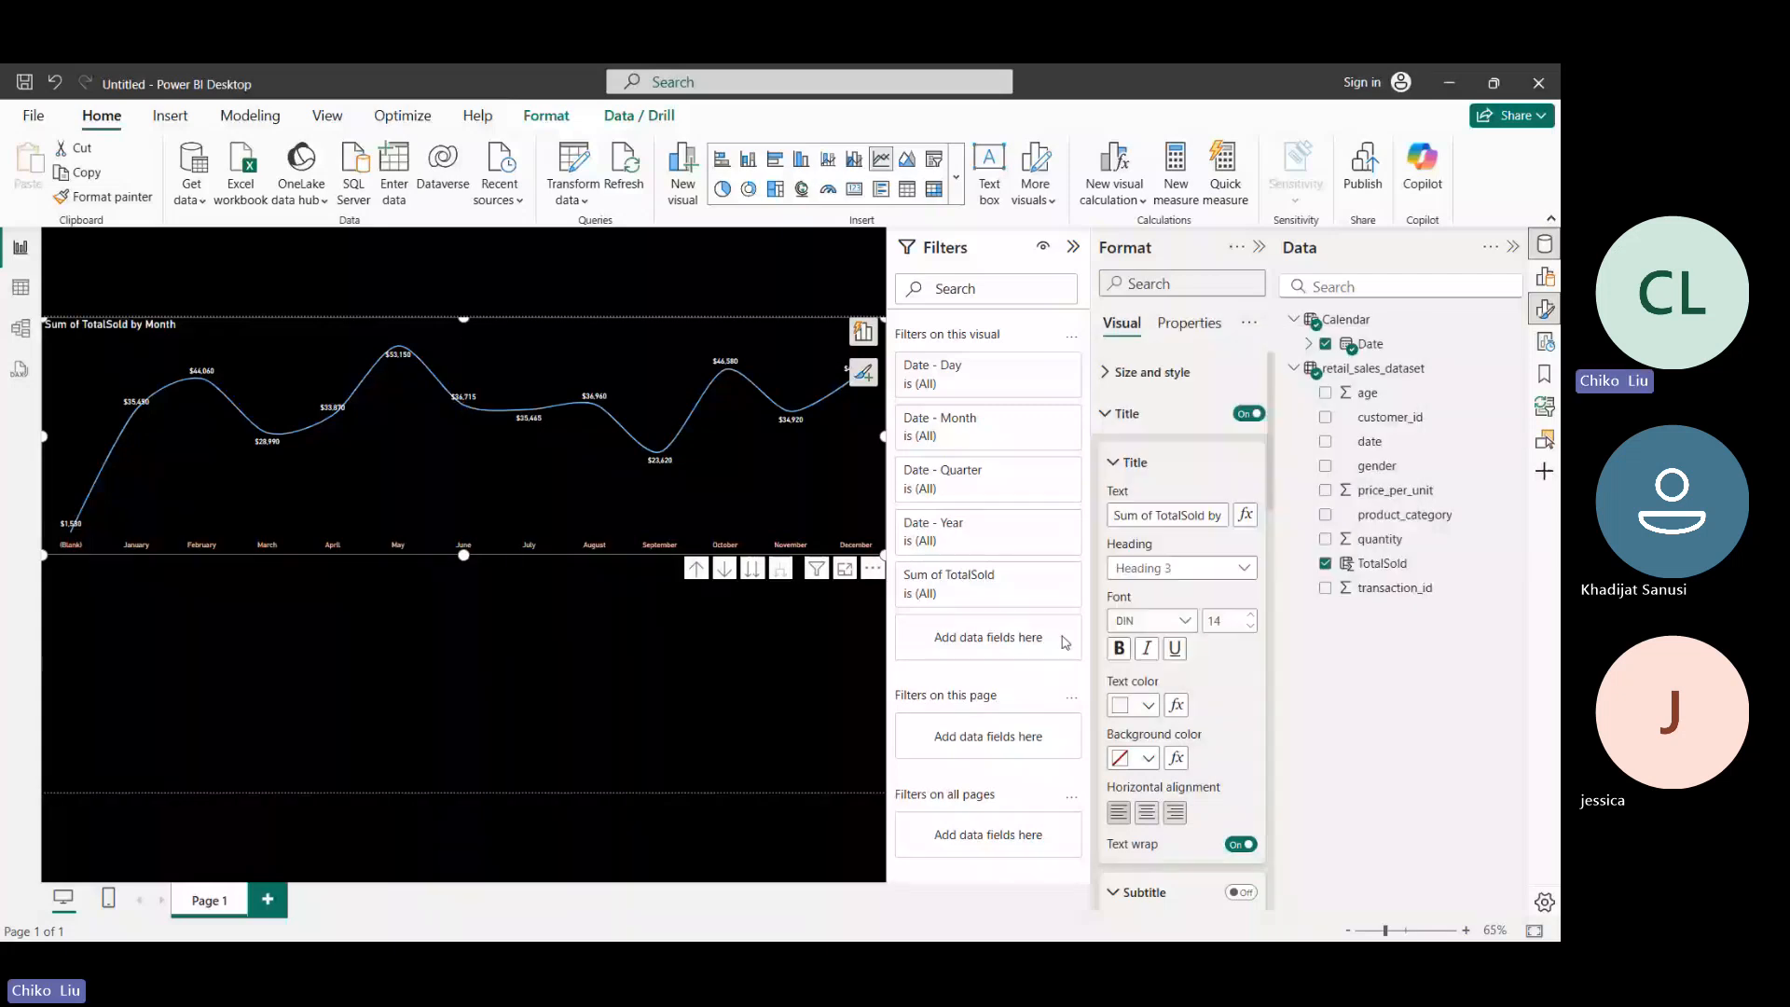
click(1148, 814)
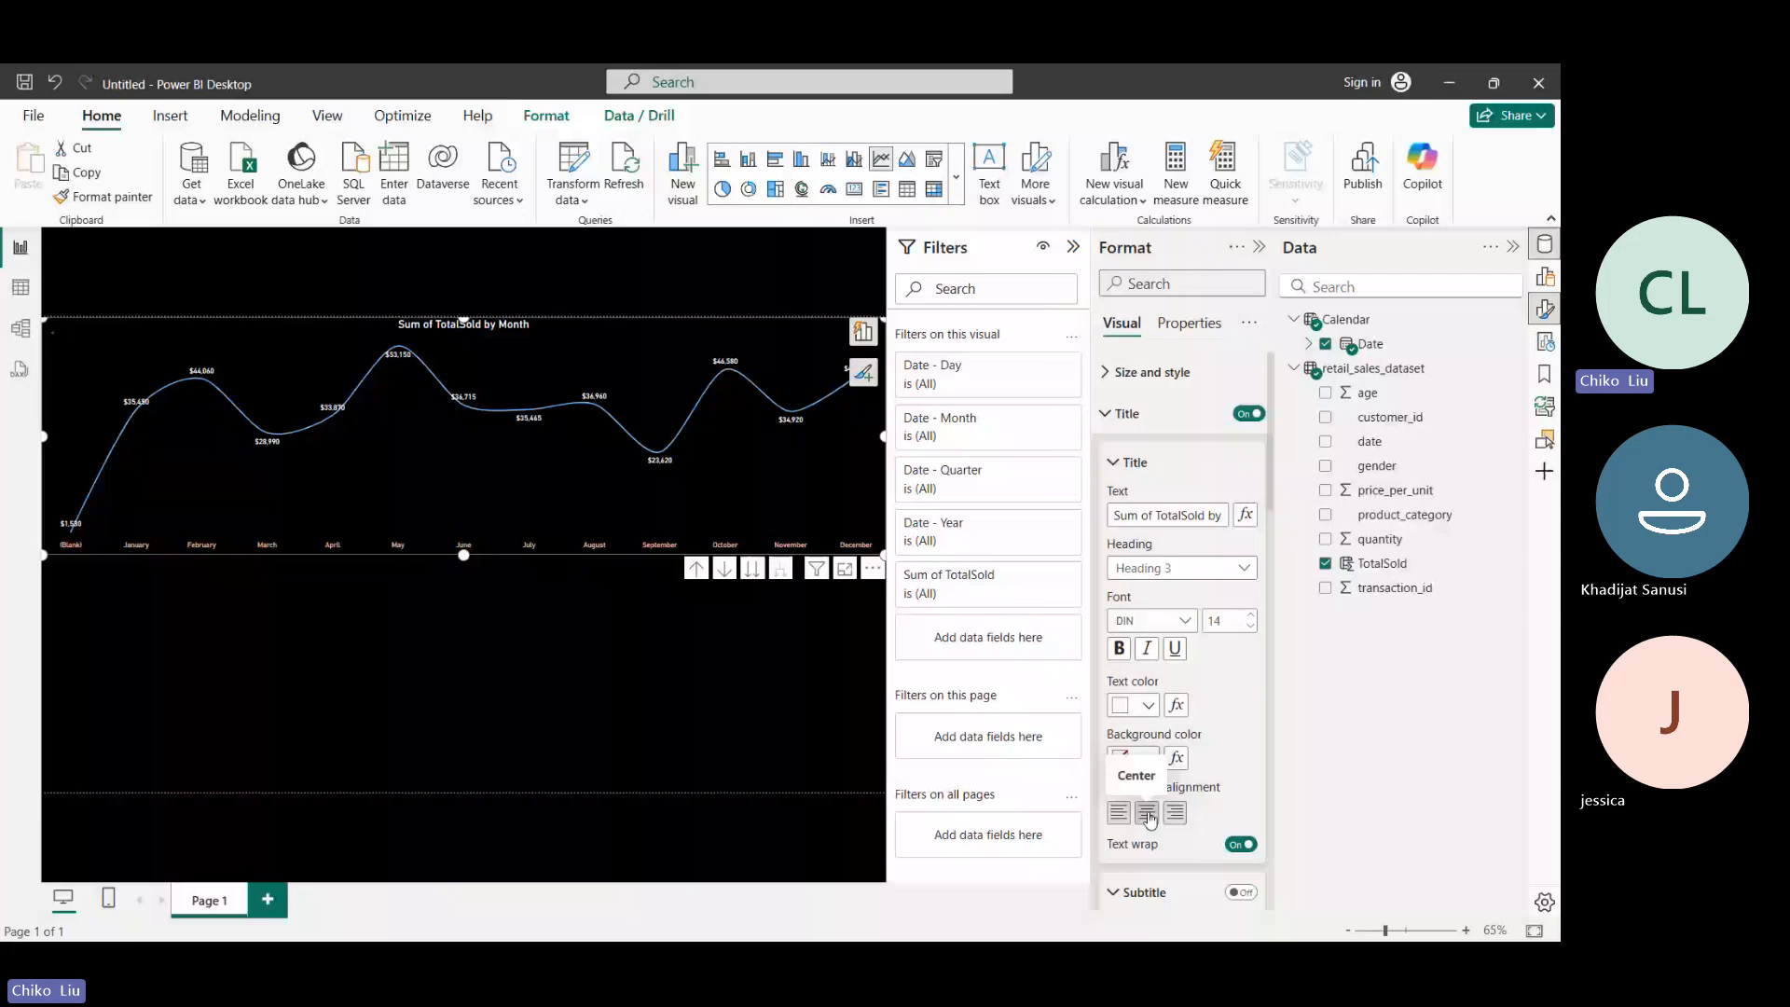
click(1249, 617)
click(1249, 616)
click(1248, 616)
click(1249, 616)
click(1249, 616)
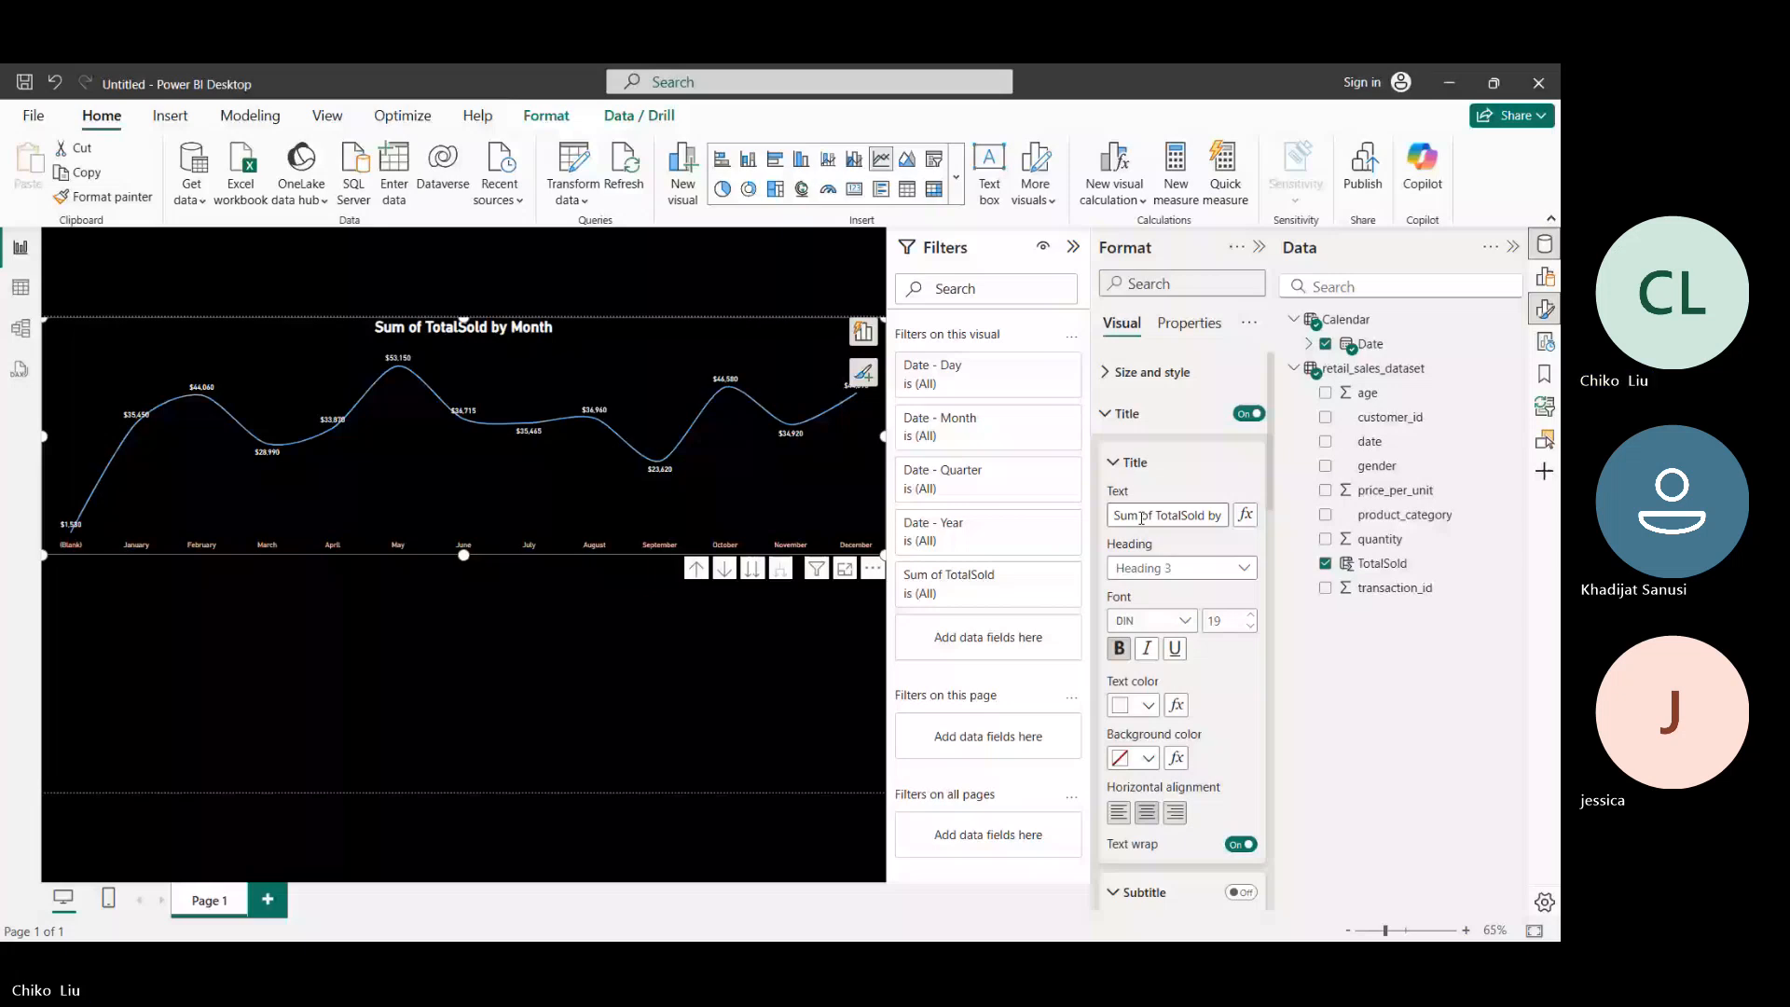
- Replace the line chart's title text with "Monthly Sales"
triple_click(1141, 518)
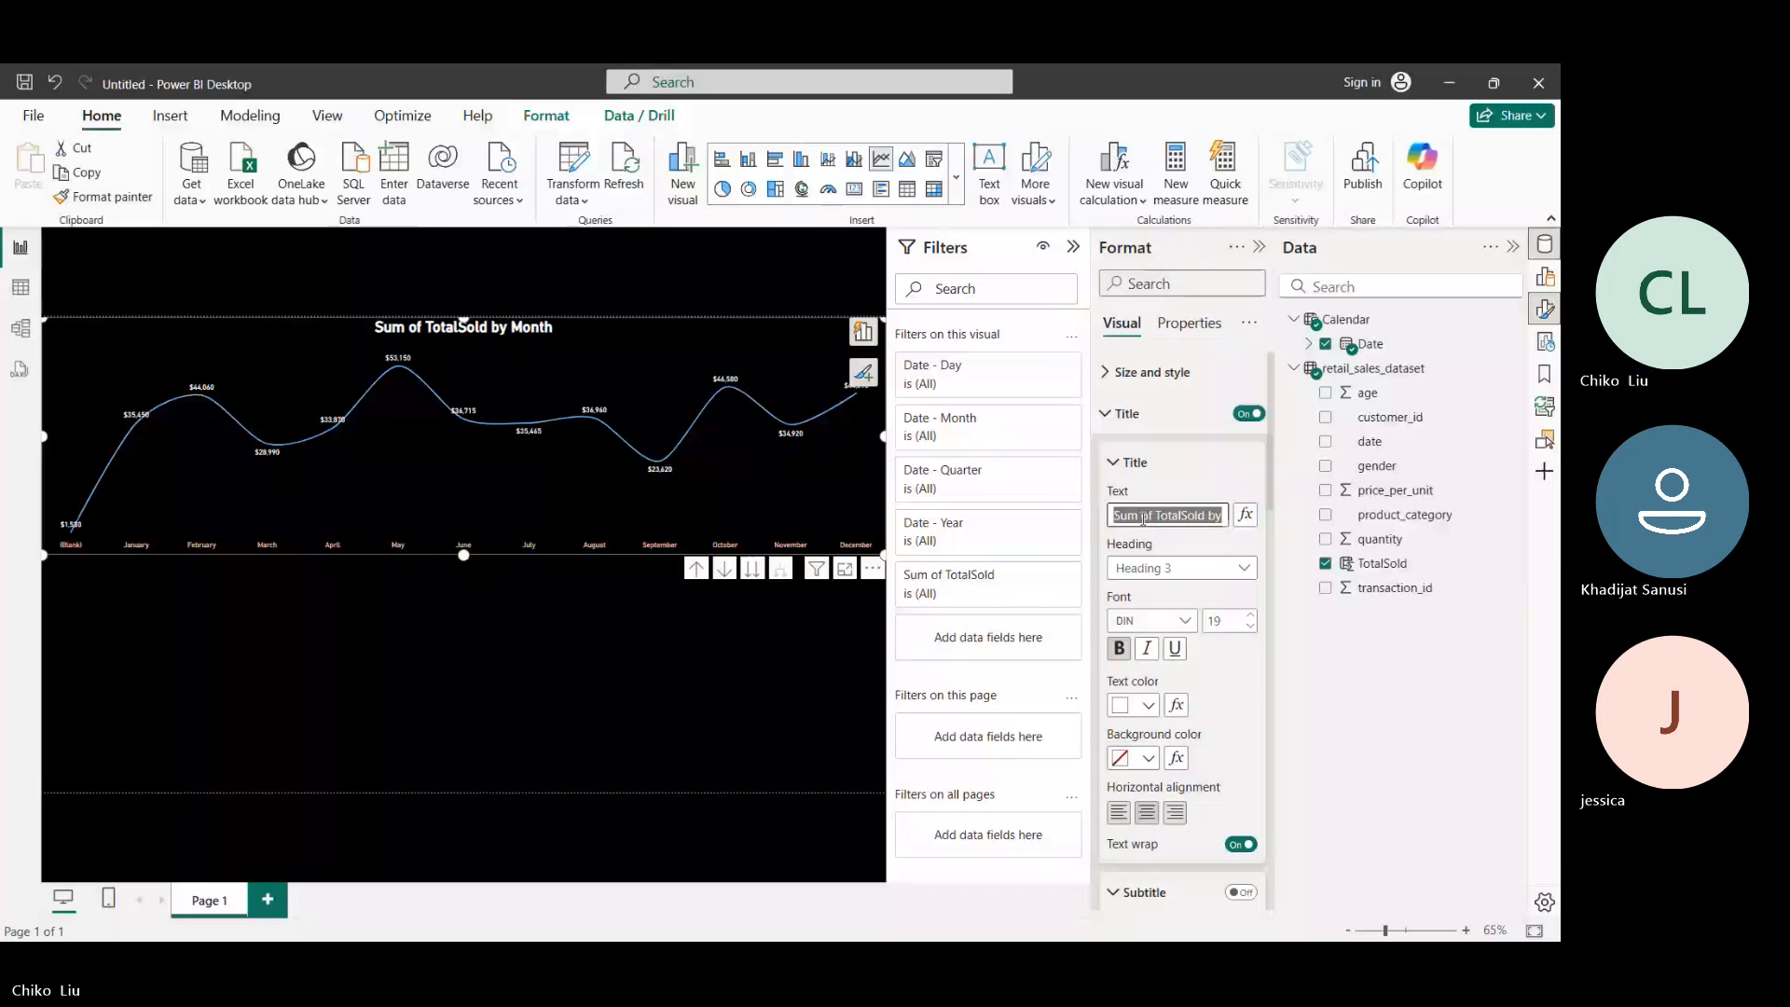
text(T)
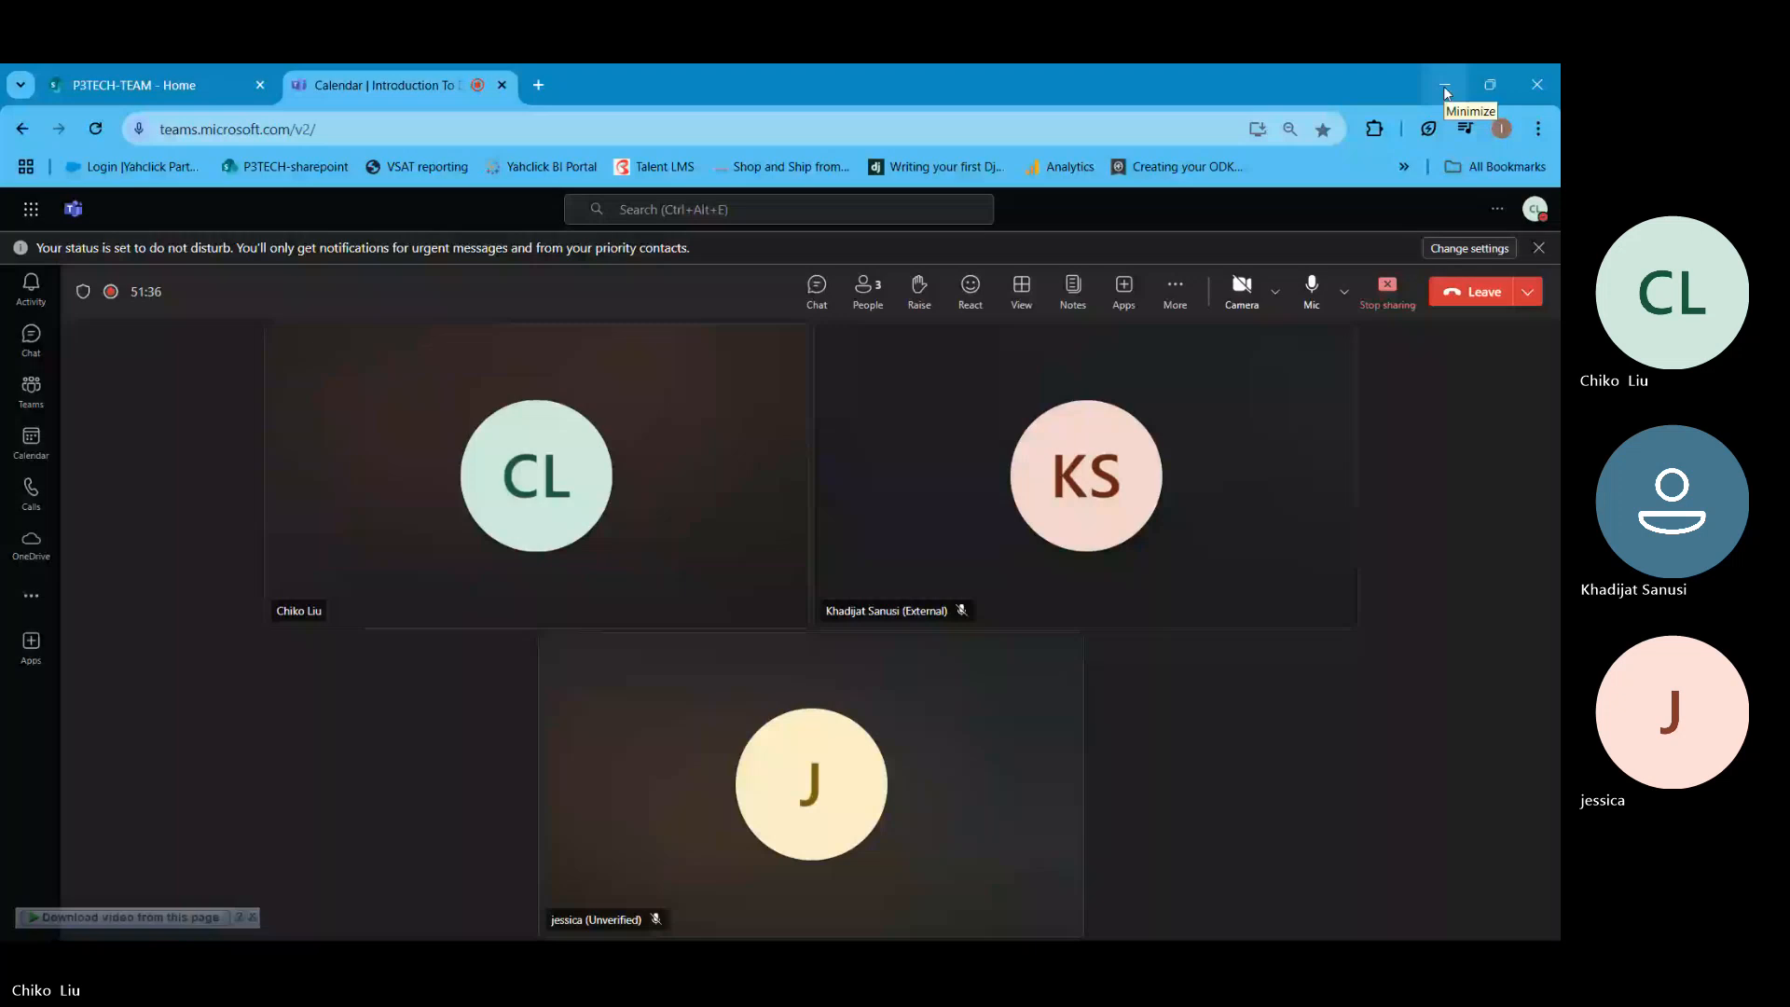
click(1443, 85)
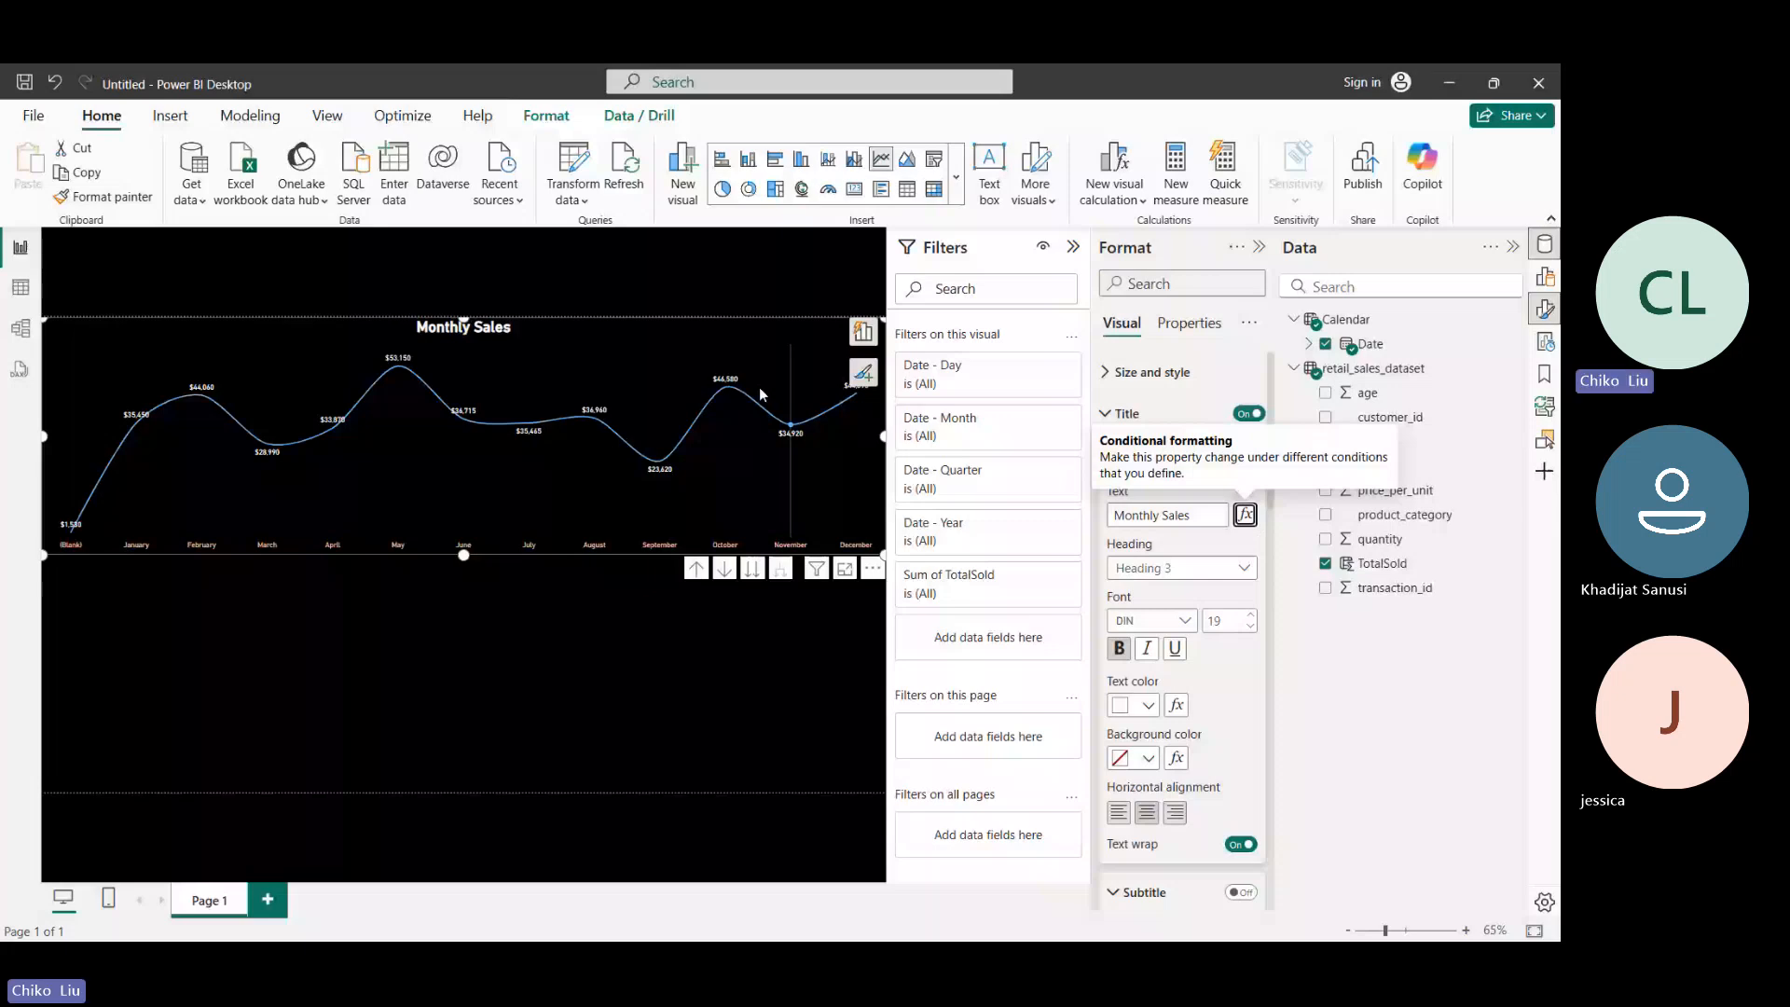
key(alt+Tab)
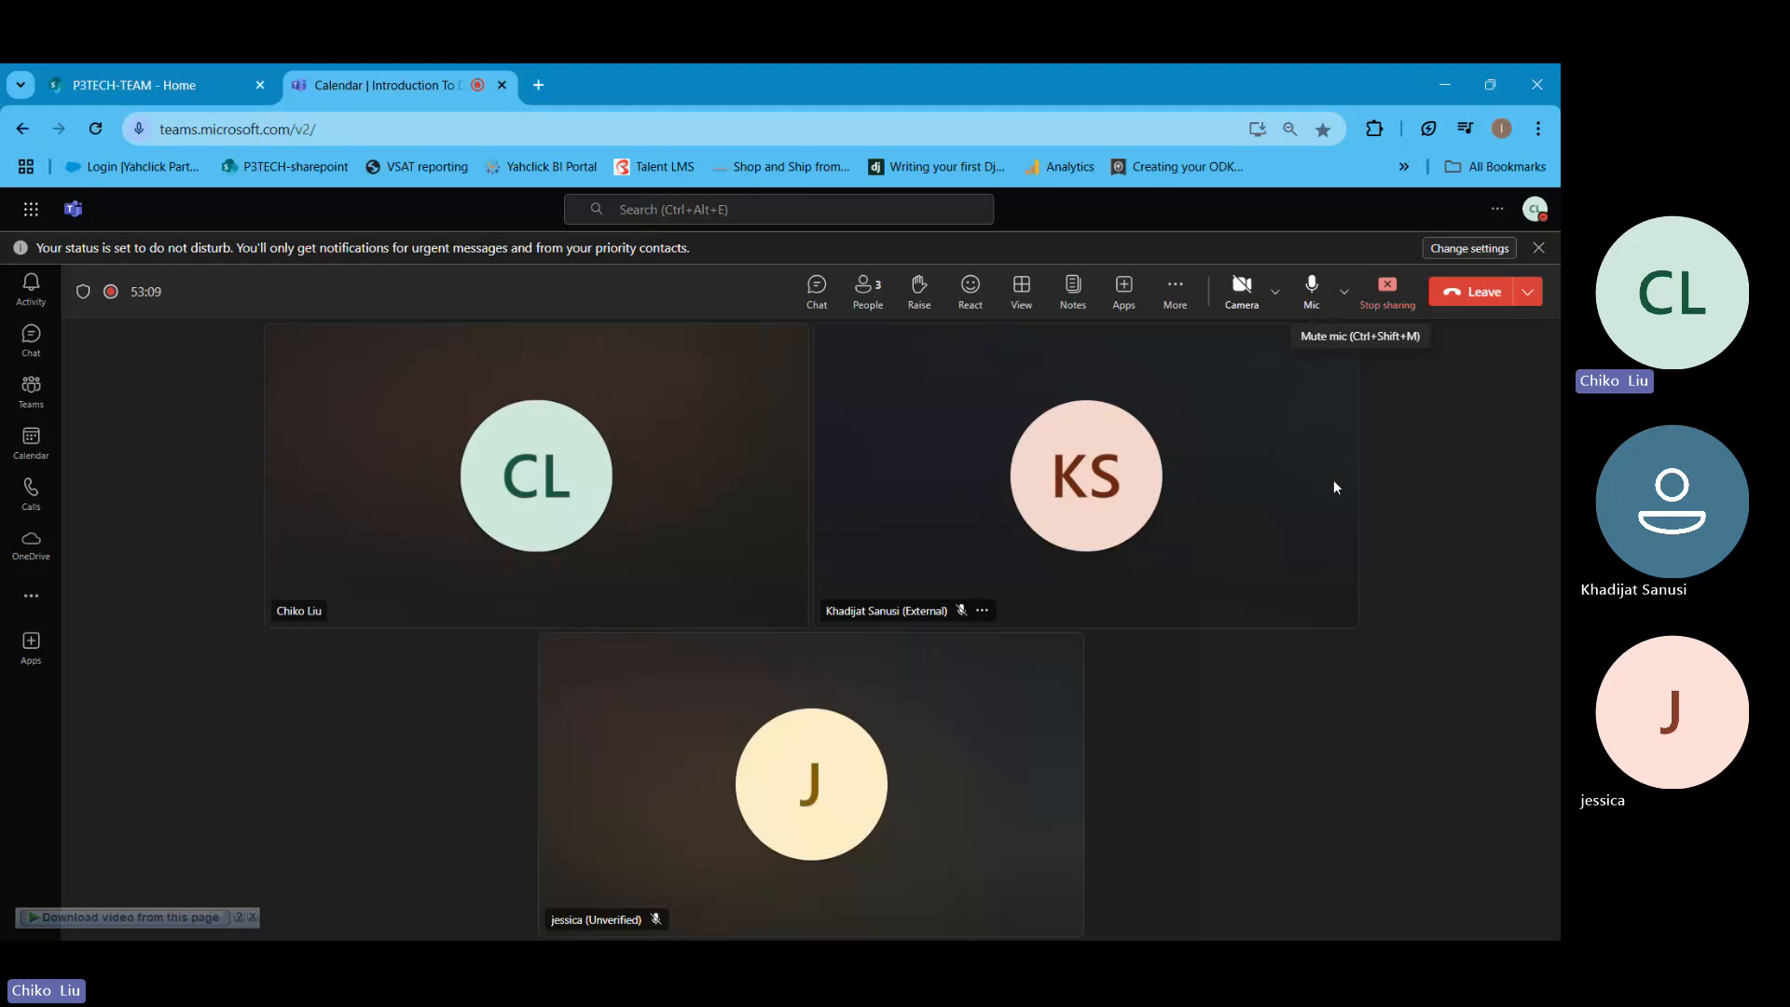
mouse_move(1273, 944)
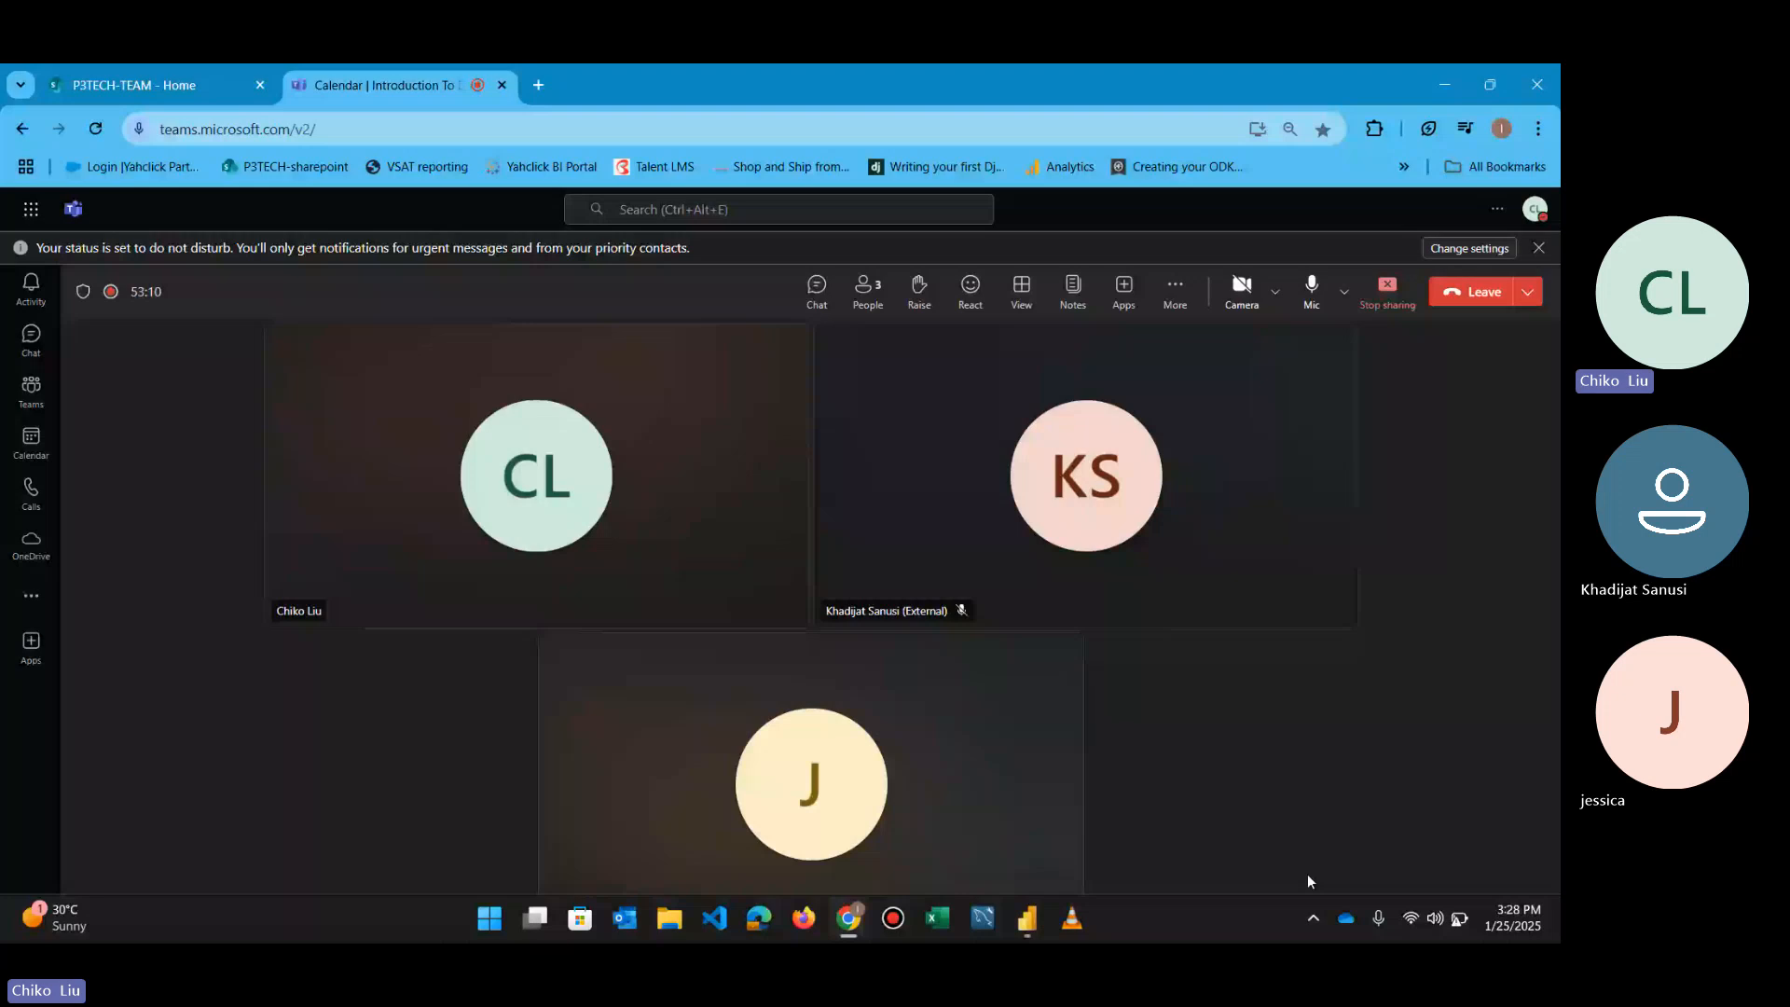
click(1436, 919)
key(alt+Tab)
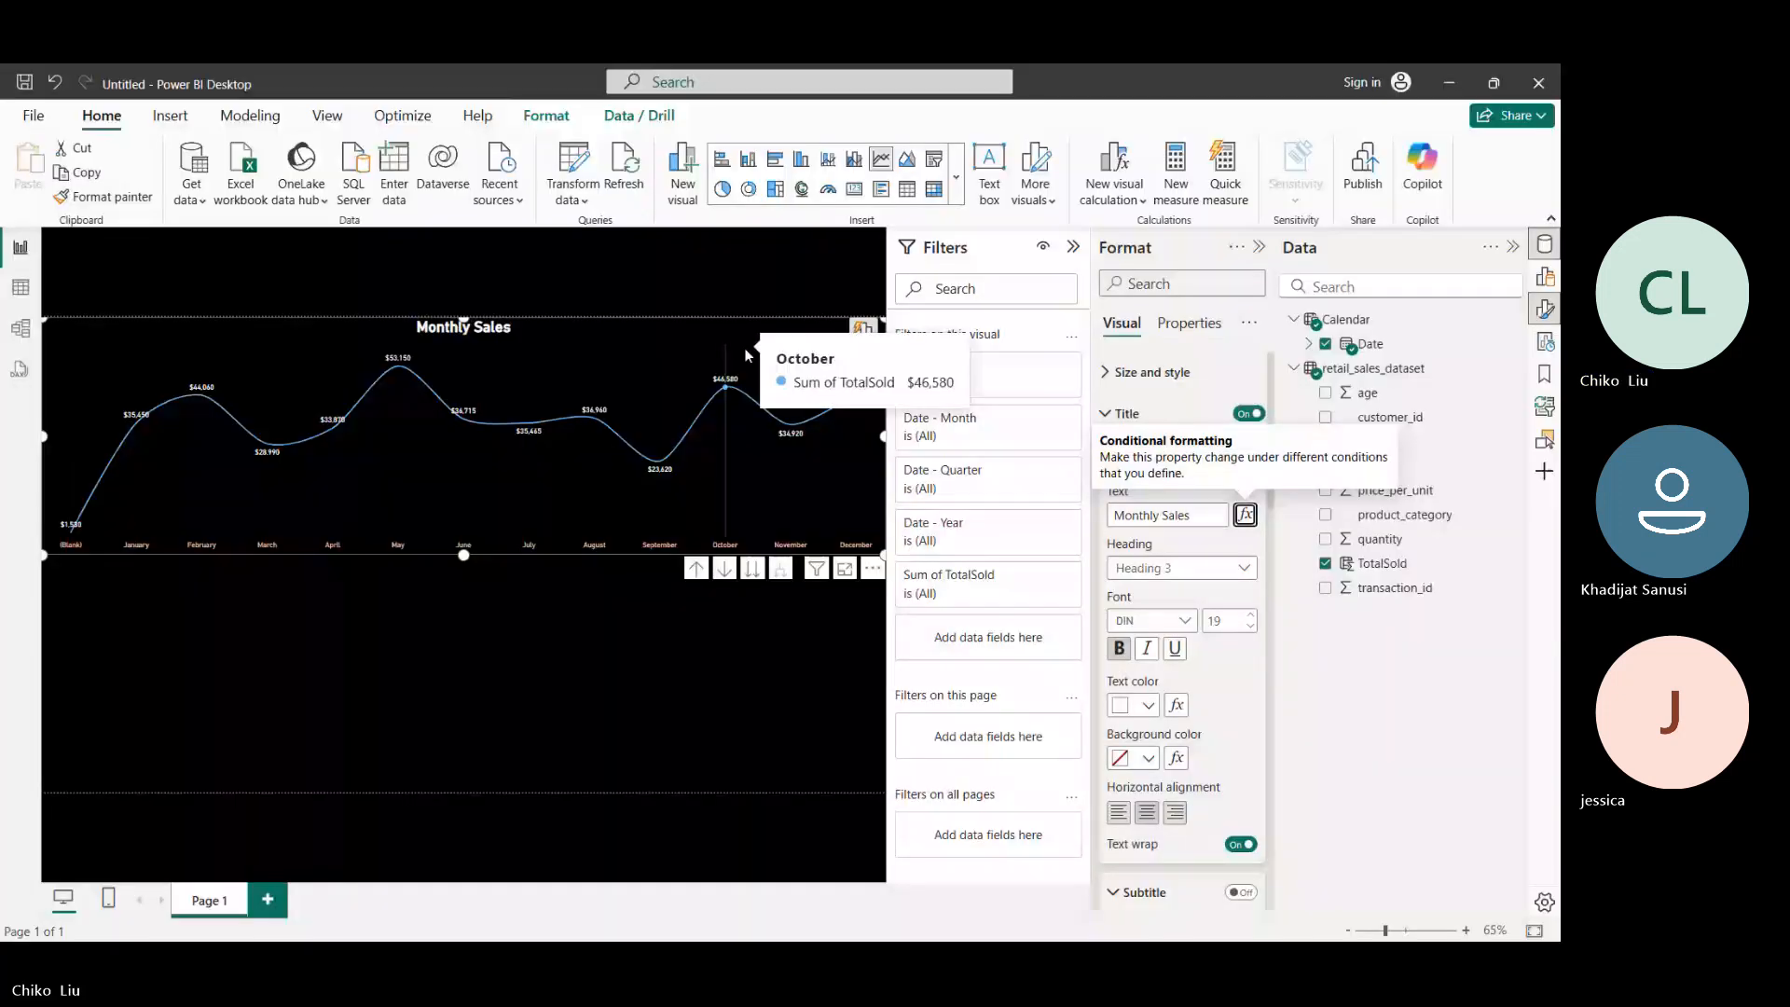
mouse_move(735, 344)
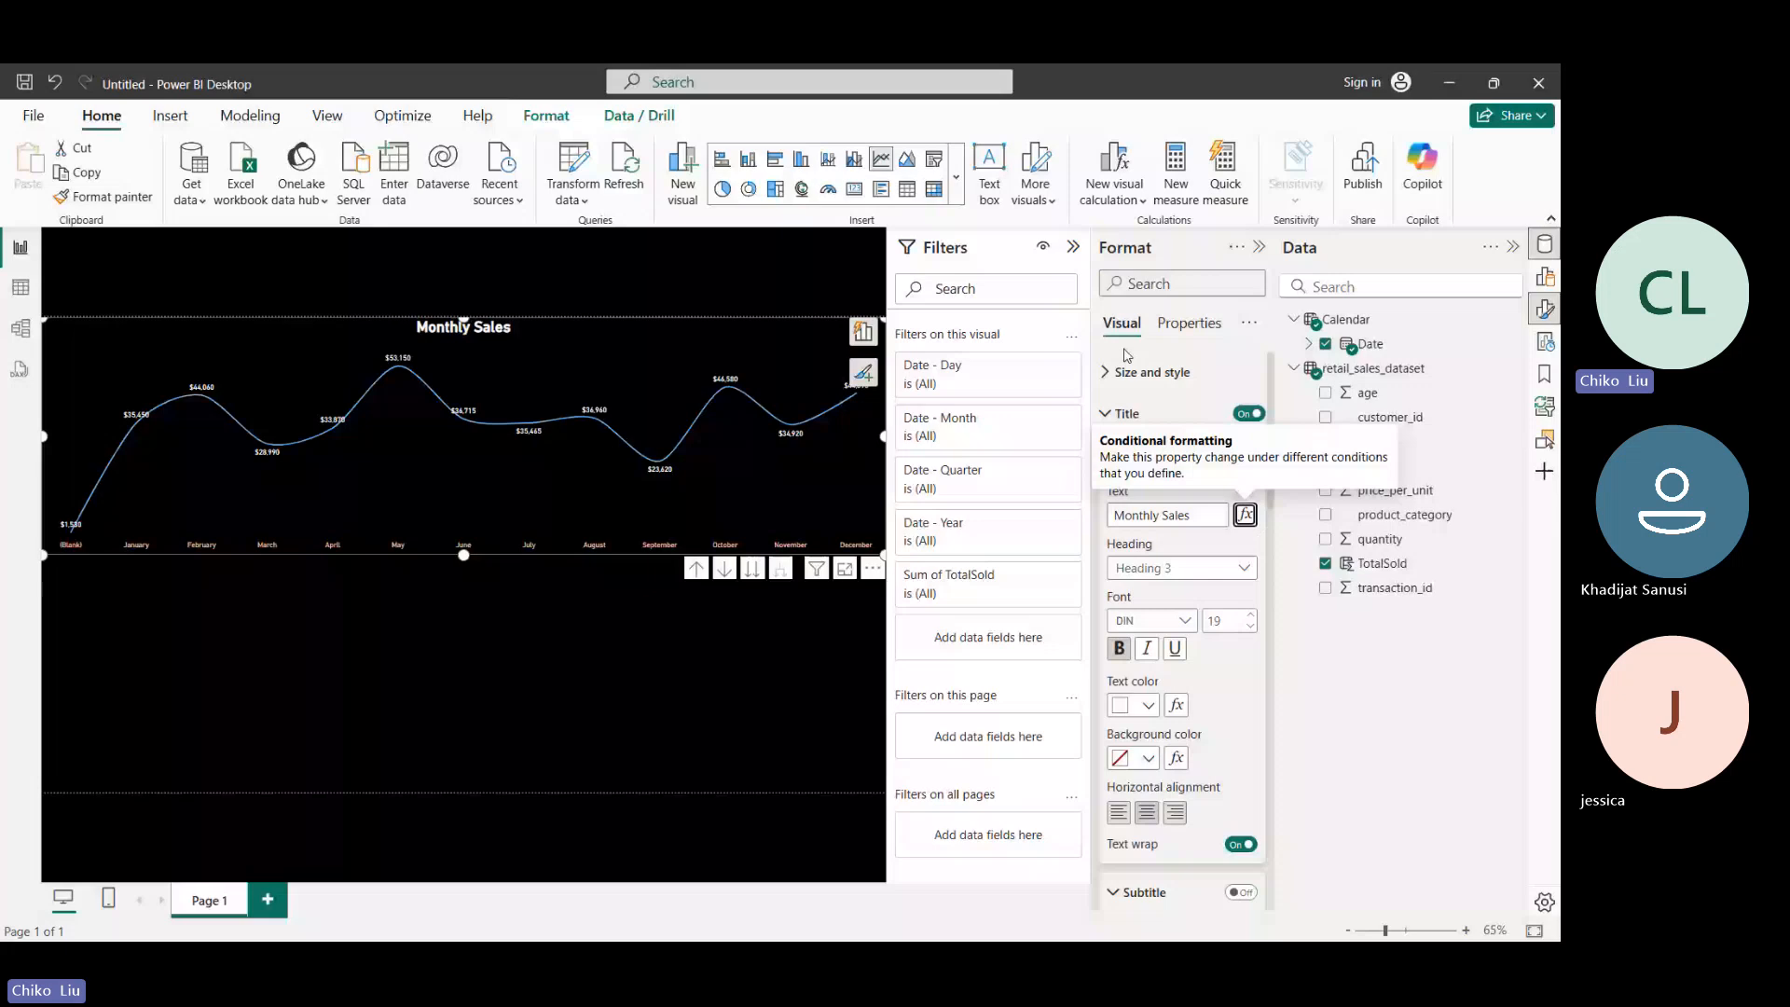
mouse_move(844, 920)
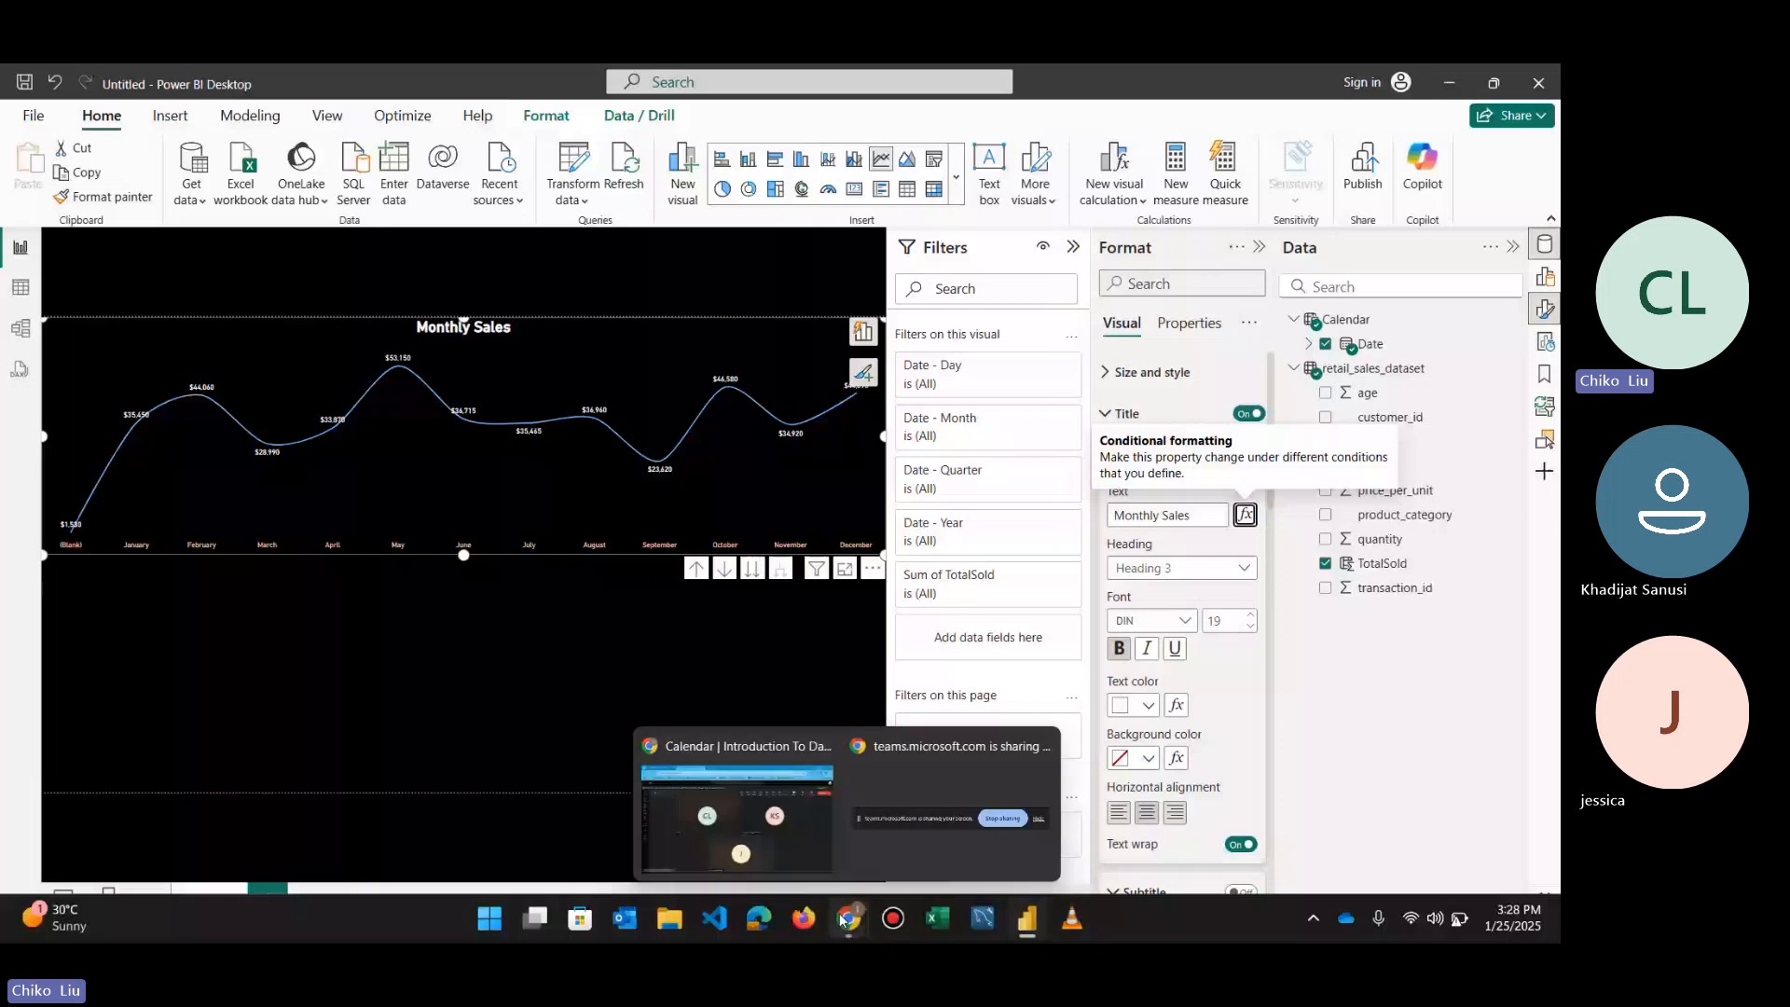